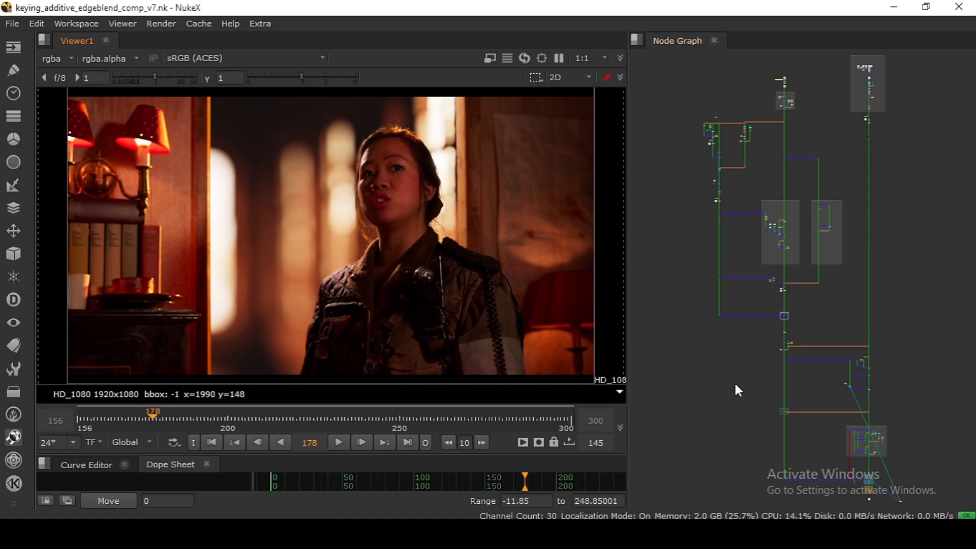
Step: Show the Read13 render in the viewer, play it back and expand the viewer to fill the window
scroll(788, 407, "up", 10)
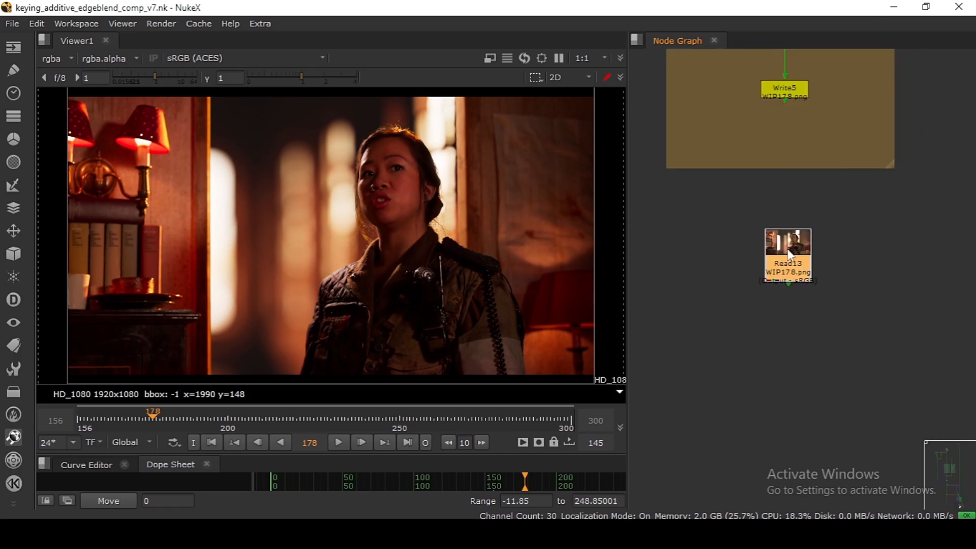
key("1")
left_click(510, 57)
key("l")
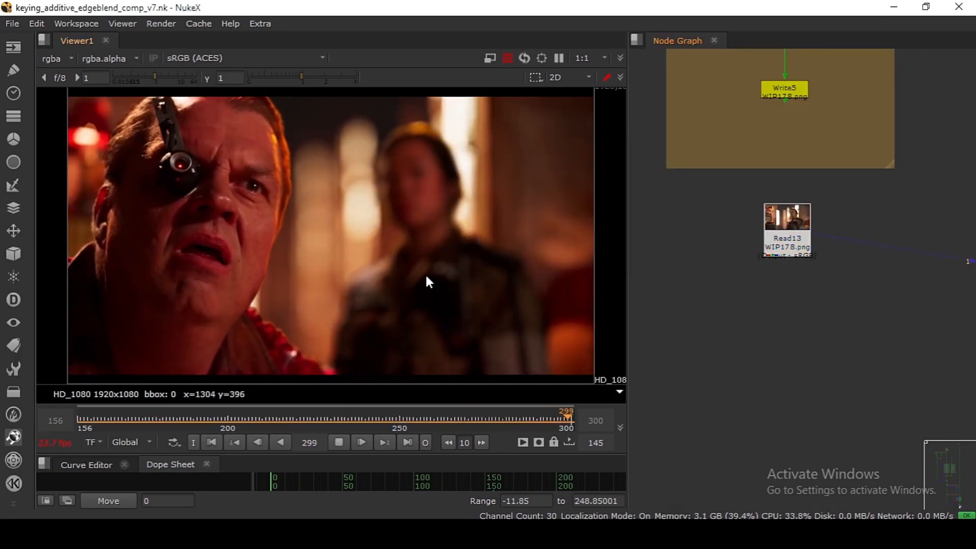
key("space")
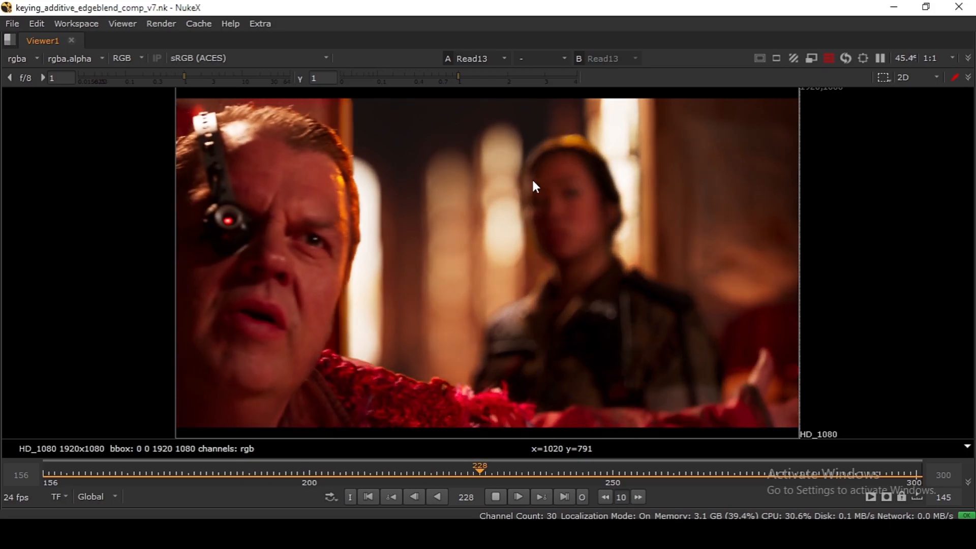
Step: Scrub through the rendered shot, stop playback and examine the woman before the man enters the frame
left_click_drag(590, 470, 234, 480)
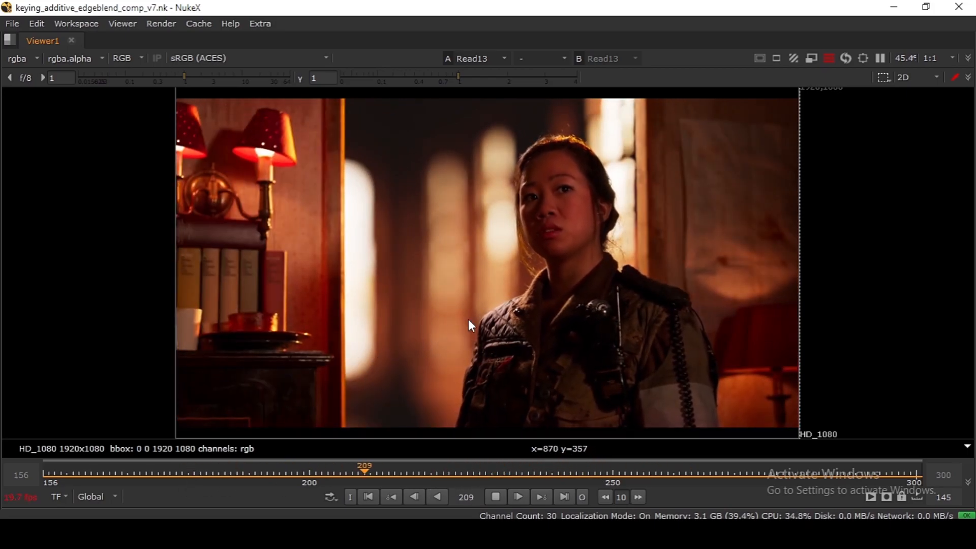
scroll(514, 269, "up", 3)
left_click(410, 479)
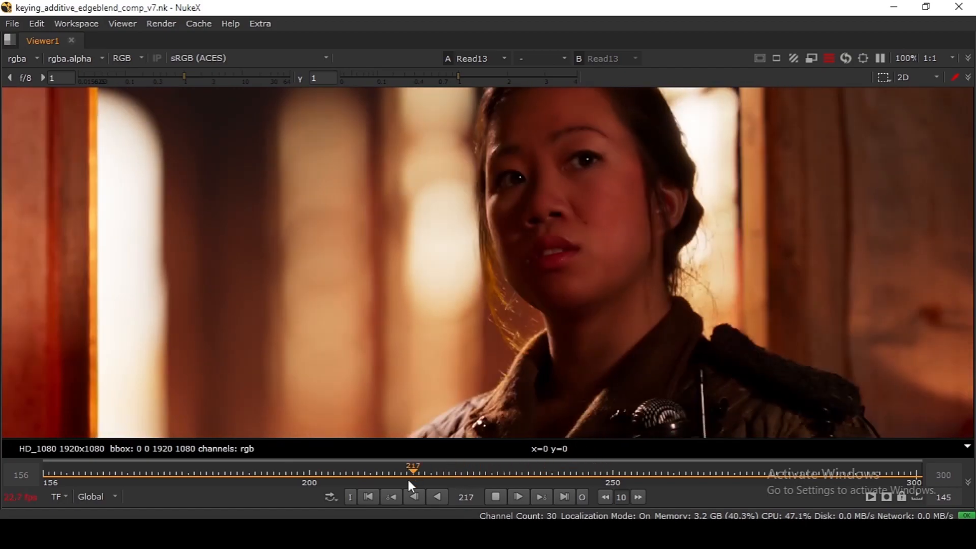
left_click(495, 497)
left_click_drag(499, 472, 416, 475)
left_click(582, 497)
left_click(495, 497)
left_click(495, 497)
left_click(582, 498)
left_click(583, 498)
left_click_drag(338, 471, 607, 475)
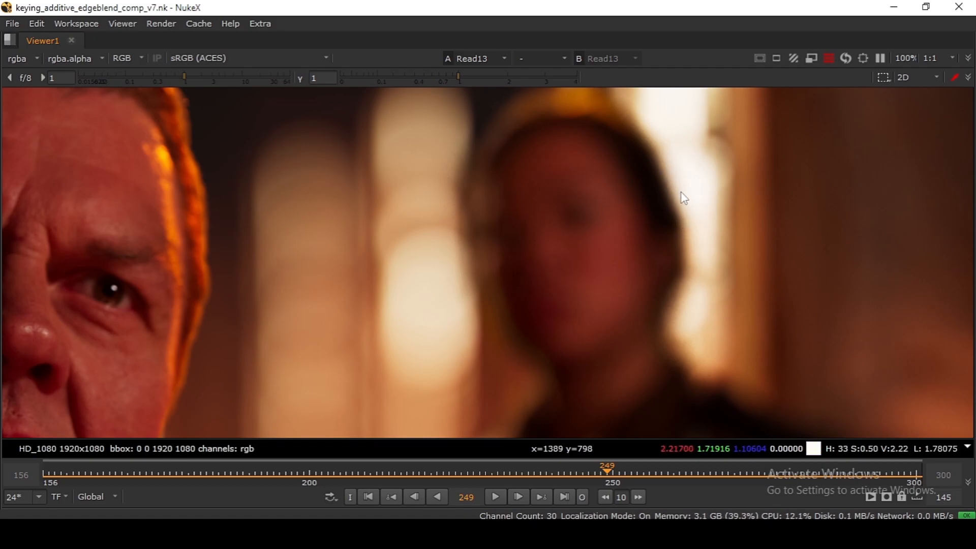
Step: Set the playback out point at frame 216 and play the range in Bounce mode
left_click_drag(592, 477, 407, 474)
left_click(587, 497)
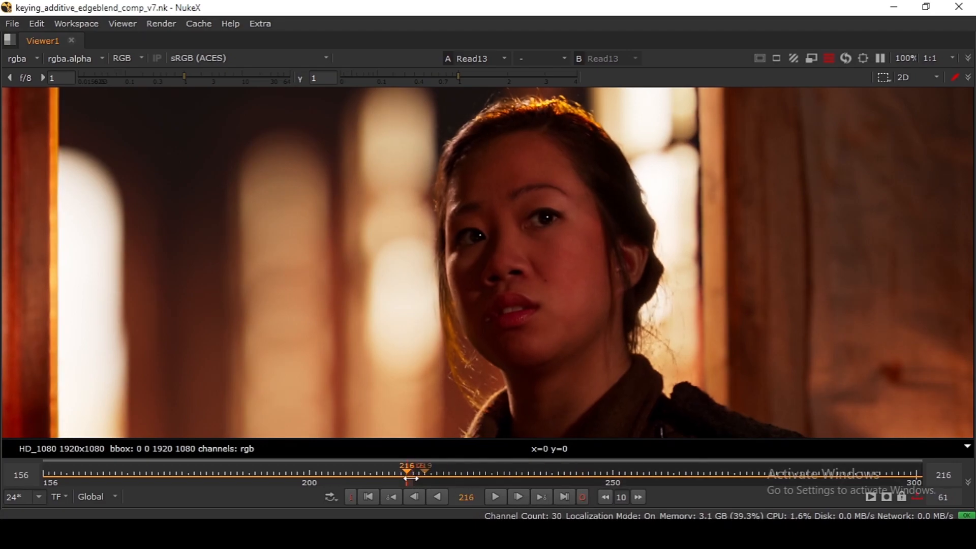
left_click(332, 499)
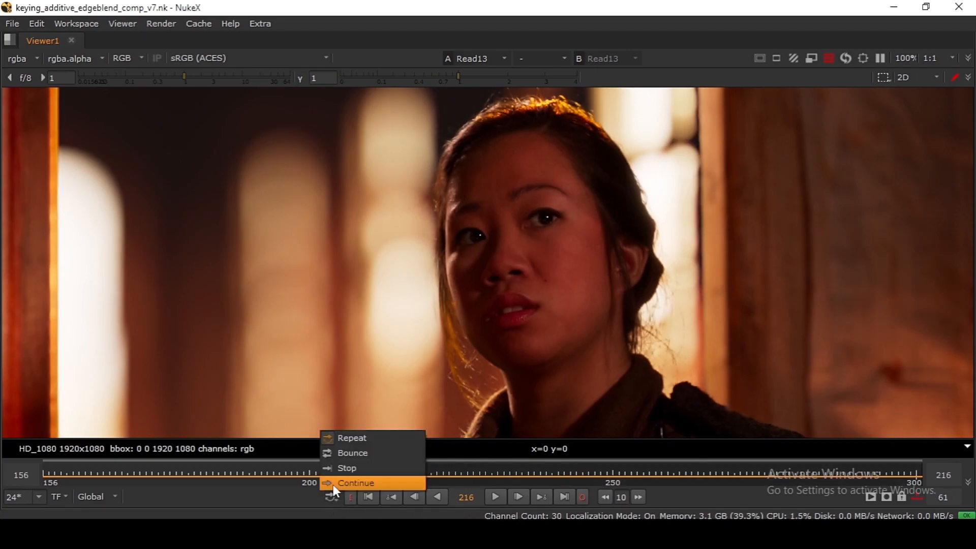
left_click(344, 454)
left_click(495, 497)
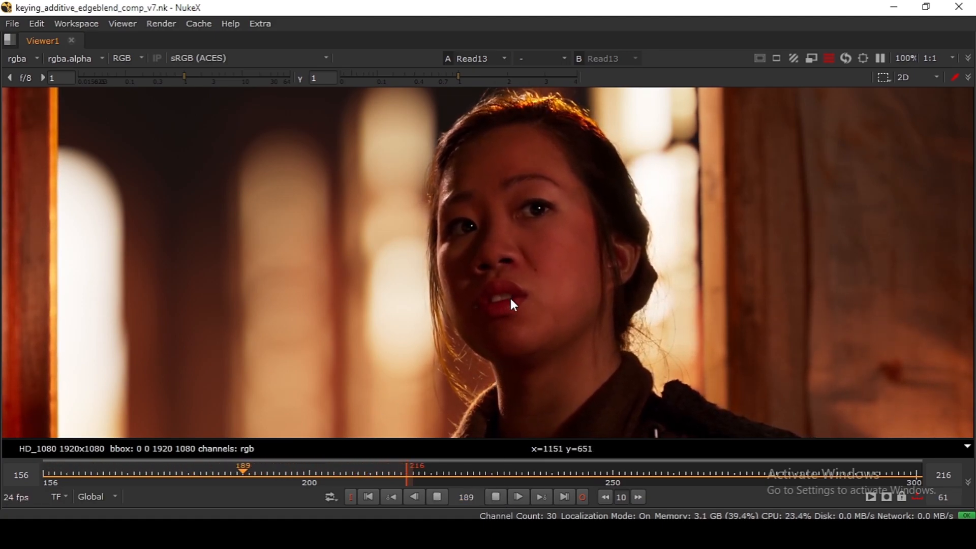
Step: Examine the woman's collar, shoulder and jacket edges against the blurred background up close during playback
scroll(532, 174, "up", 3)
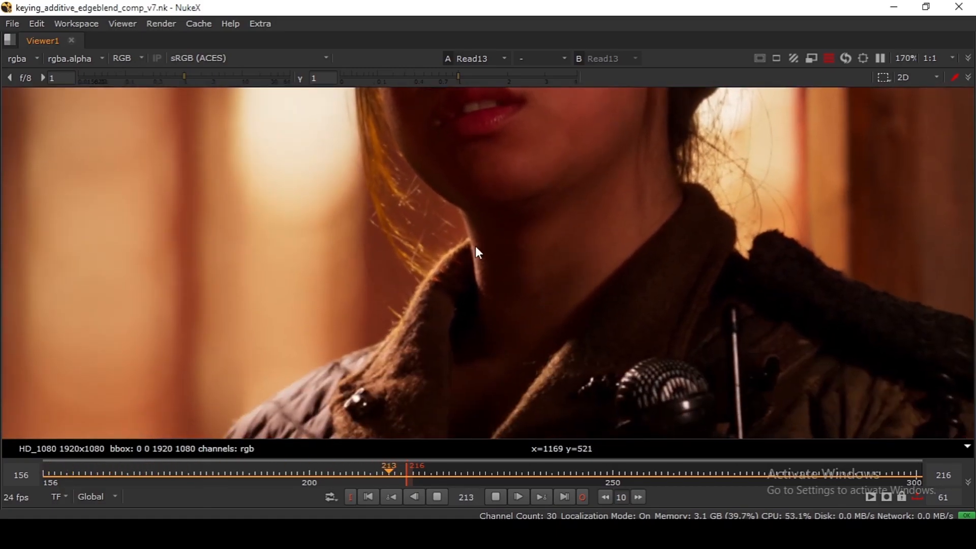
scroll(476, 279, "up", 4)
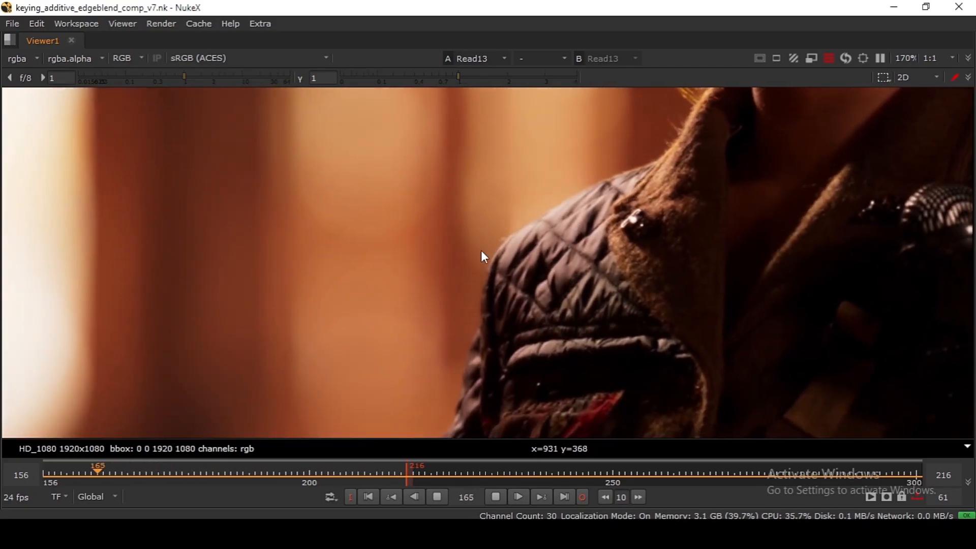
scroll(529, 228, "down", 4)
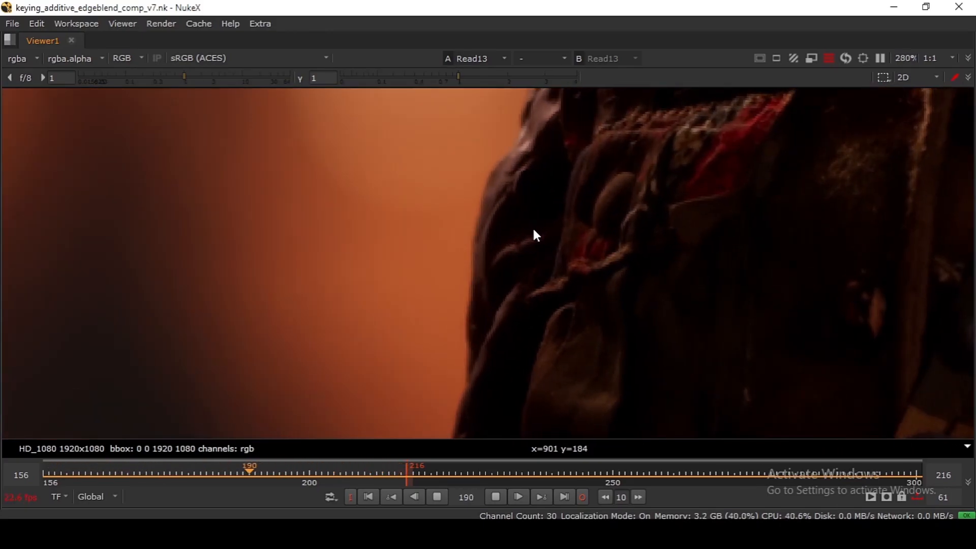
scroll(533, 229, "down", 1)
scroll(532, 227, "down", 4)
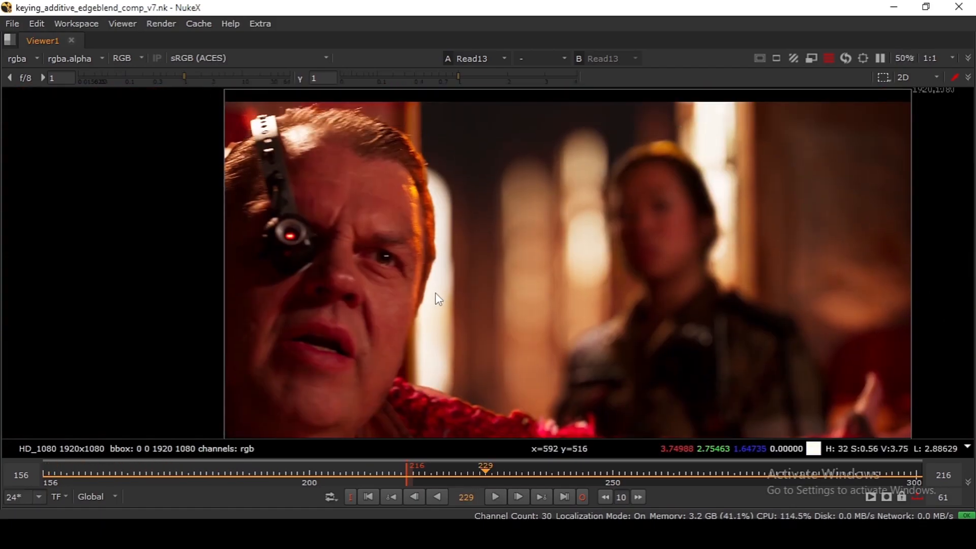
Step: Go to frame 252 and examine the edge of the man's hair and face against the background
left_click_drag(471, 478, 625, 472)
scroll(483, 163, "up", 2)
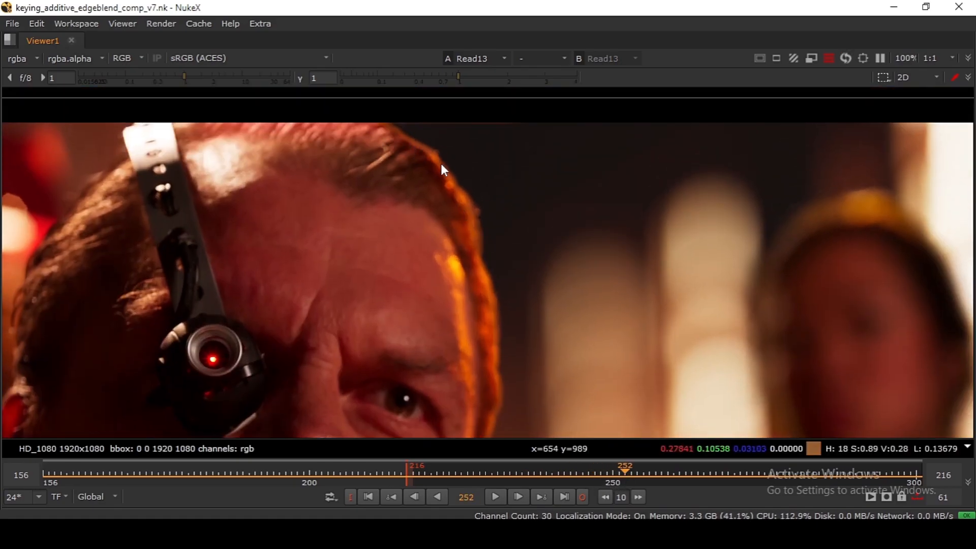
scroll(438, 160, "up", 4)
scroll(440, 190, "down", 2)
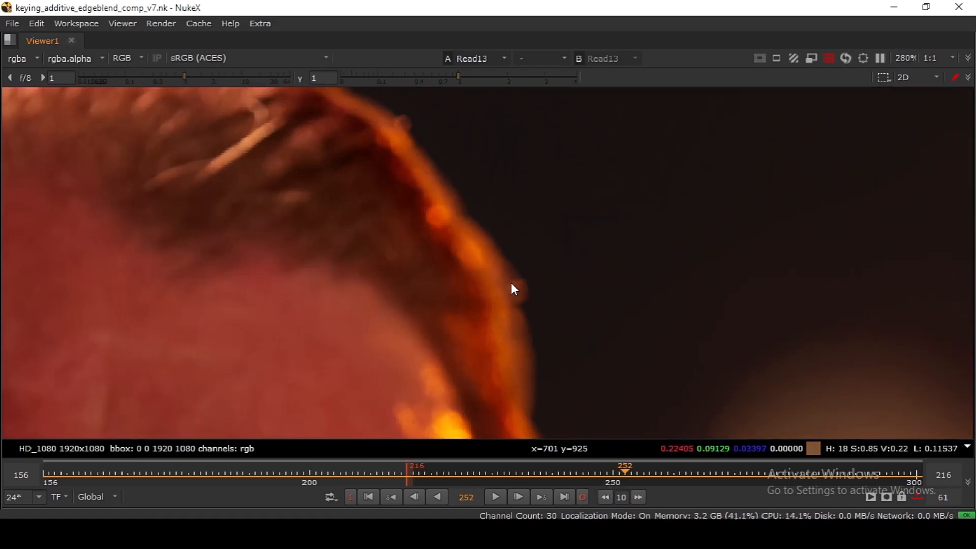
scroll(394, 132, "down", 2)
scroll(396, 128, "down", 1)
scroll(377, 188, "up", 2)
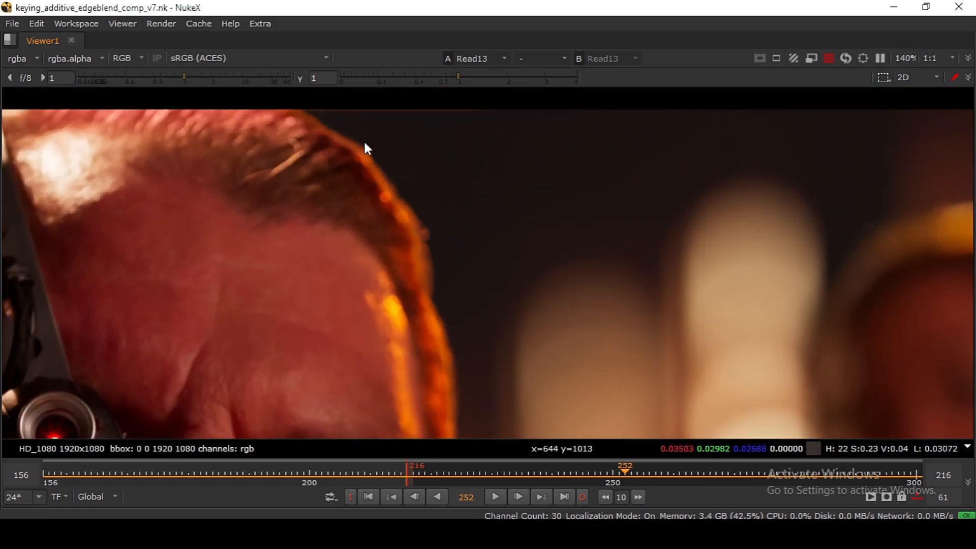
scroll(430, 253, "down", 2)
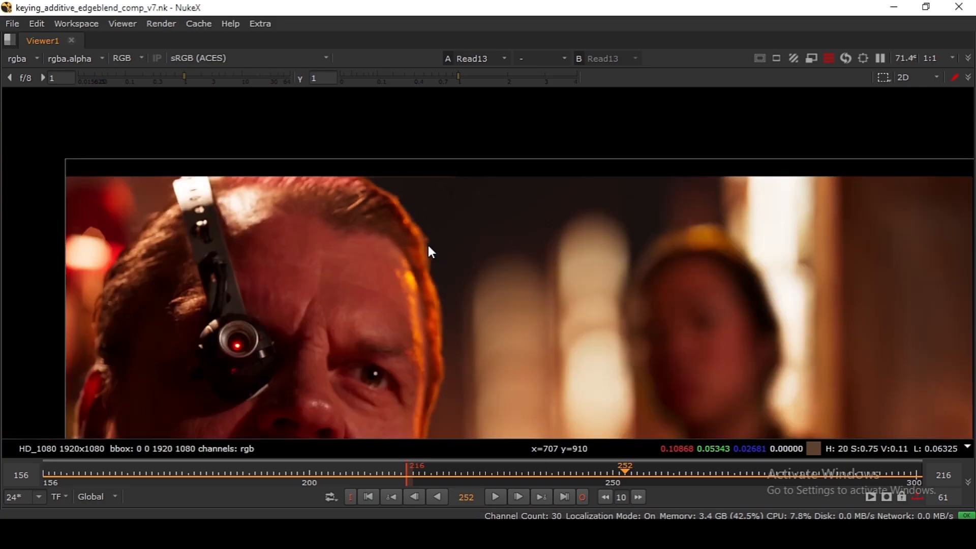
scroll(438, 268, "up", 3)
scroll(436, 251, "up", 2)
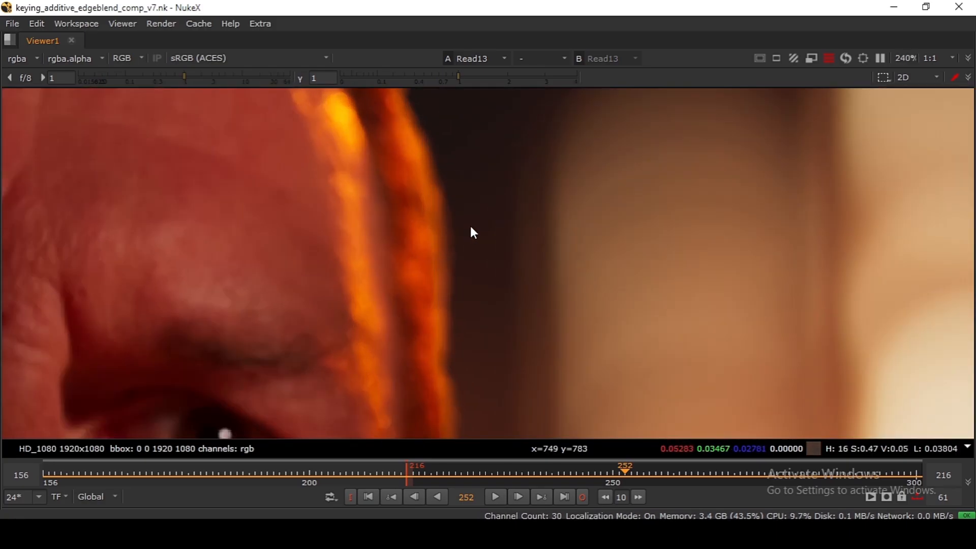
scroll(454, 235, "down", 5)
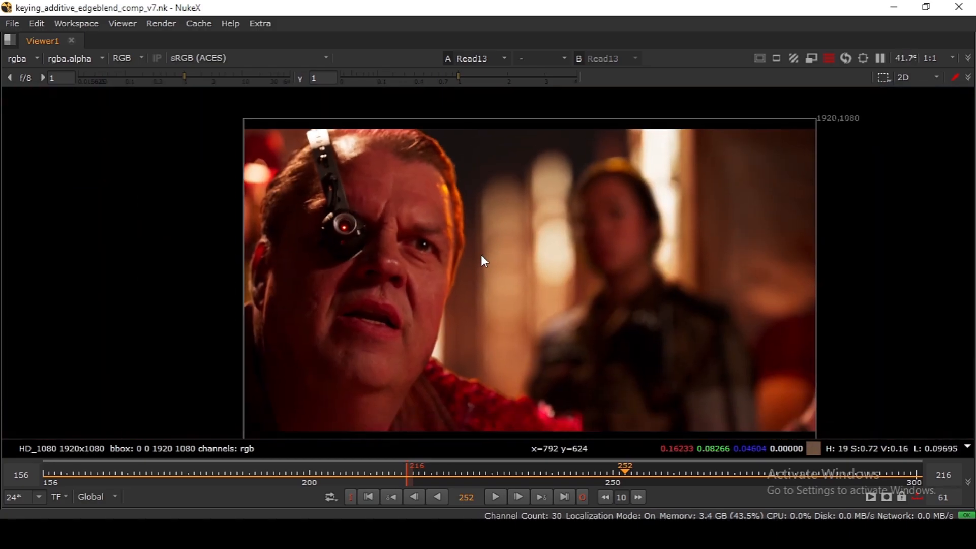
Step: Go to frame 202 and examine the fine hair edges around the woman's head and neck
left_click_drag(617, 481, 322, 473)
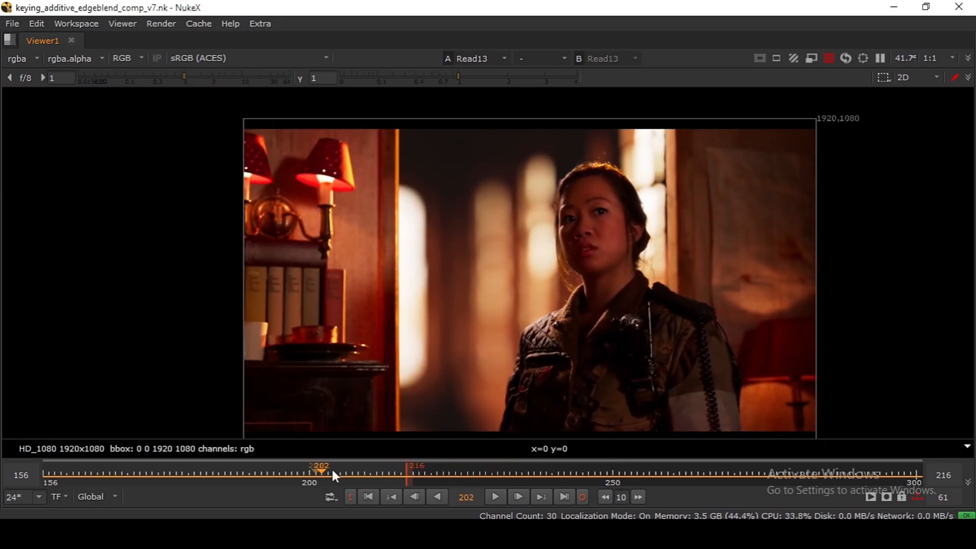
scroll(610, 247, "up", 3)
left_click_drag(559, 319, 535, 283)
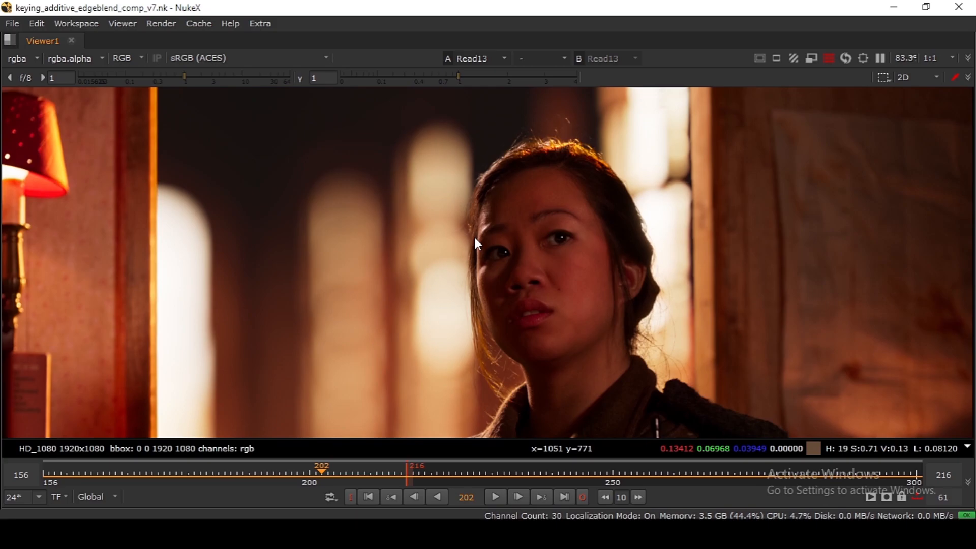
scroll(475, 235, "up", 5)
scroll(487, 250, "down", 4)
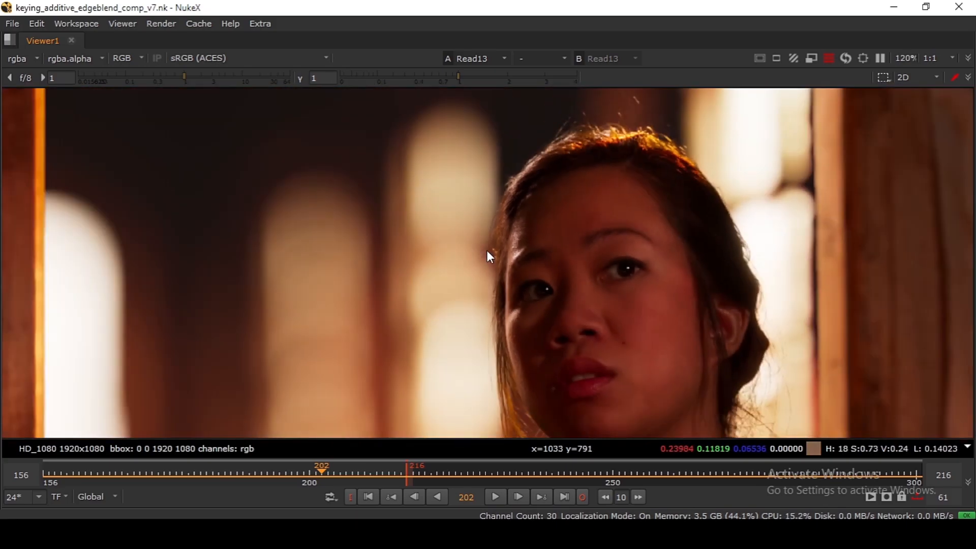
scroll(583, 245, "up", 1)
scroll(582, 245, "up", 3)
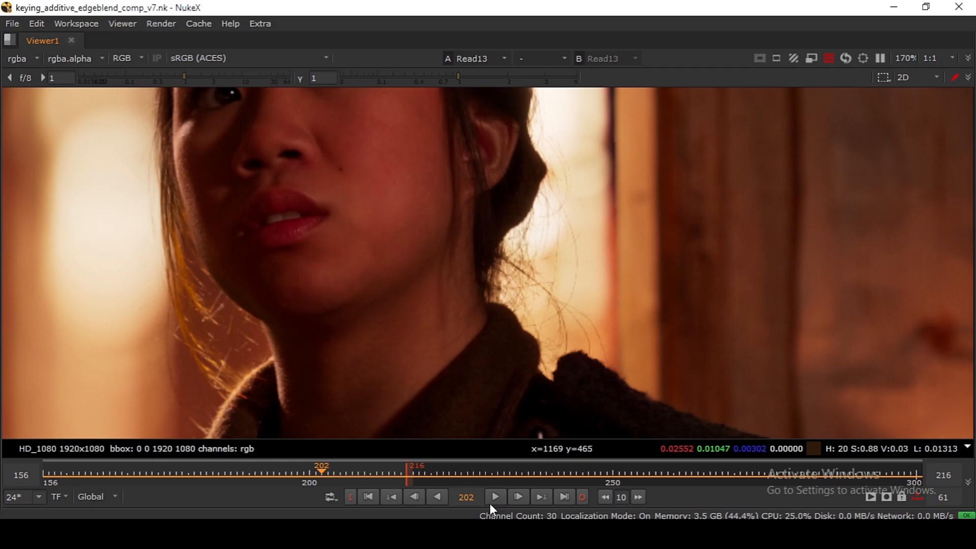
Step: Play the shortened range and examine the woman's loose hair strands and collar edges on both sides
left_click(494, 497)
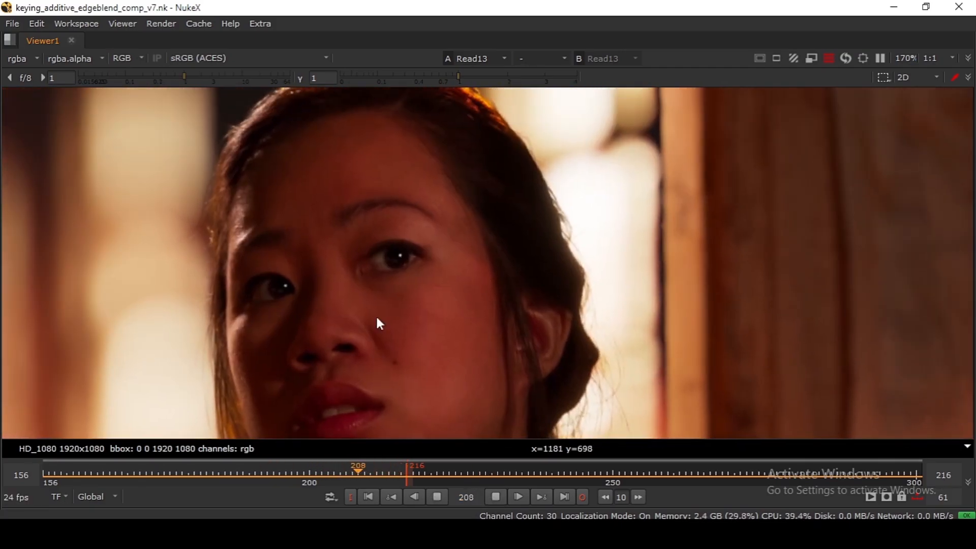
scroll(428, 219, "down", 2)
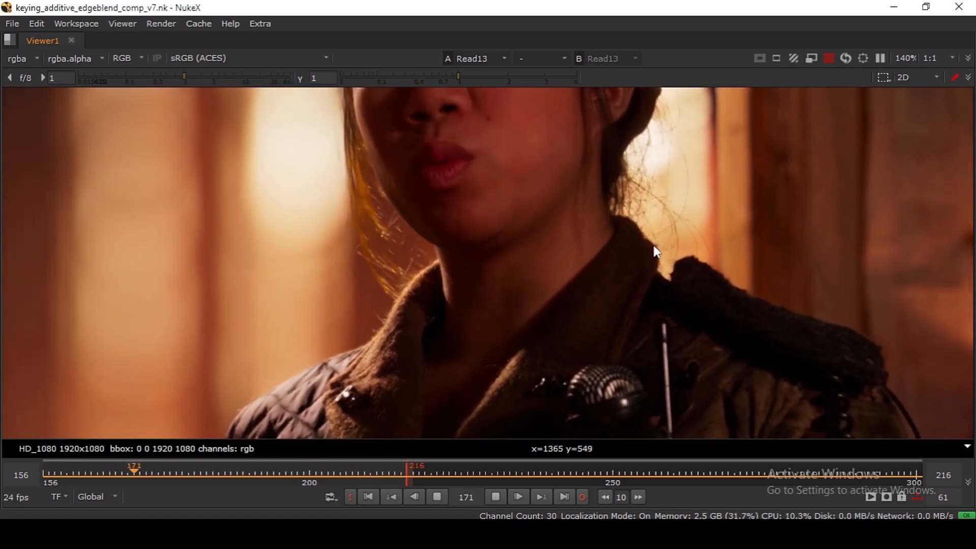
scroll(529, 270, "up", 3)
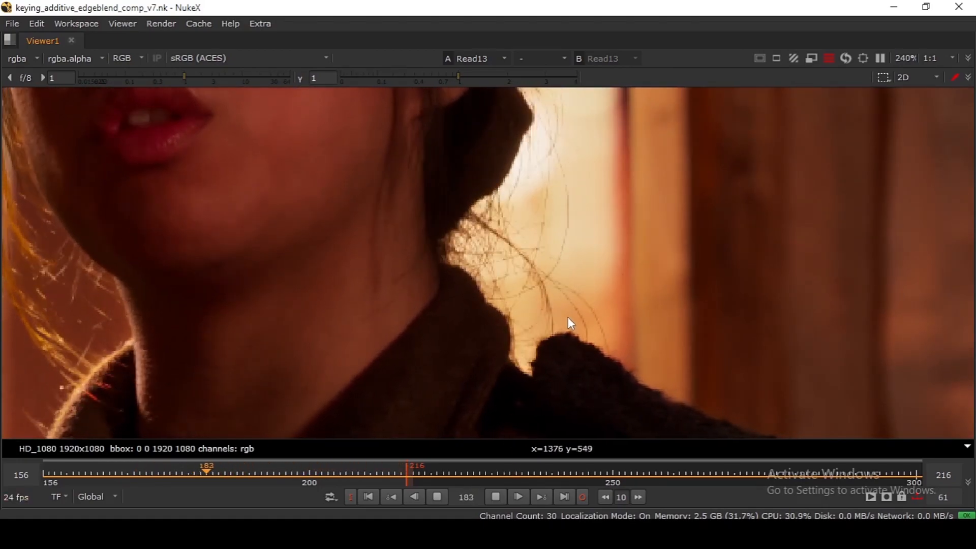
scroll(529, 265, "down", 3)
scroll(472, 237, "up", 2)
scroll(467, 200, "up", 2)
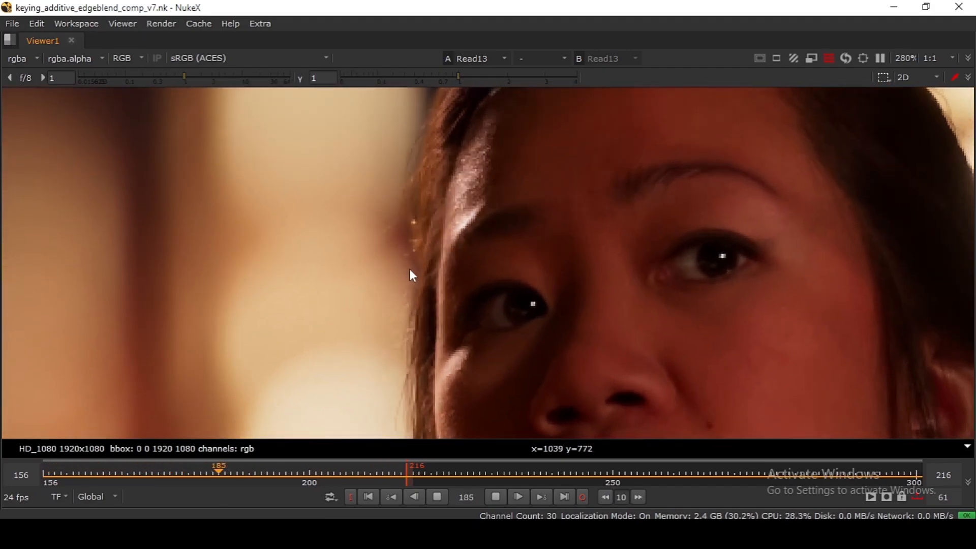
scroll(420, 264, "down", 3)
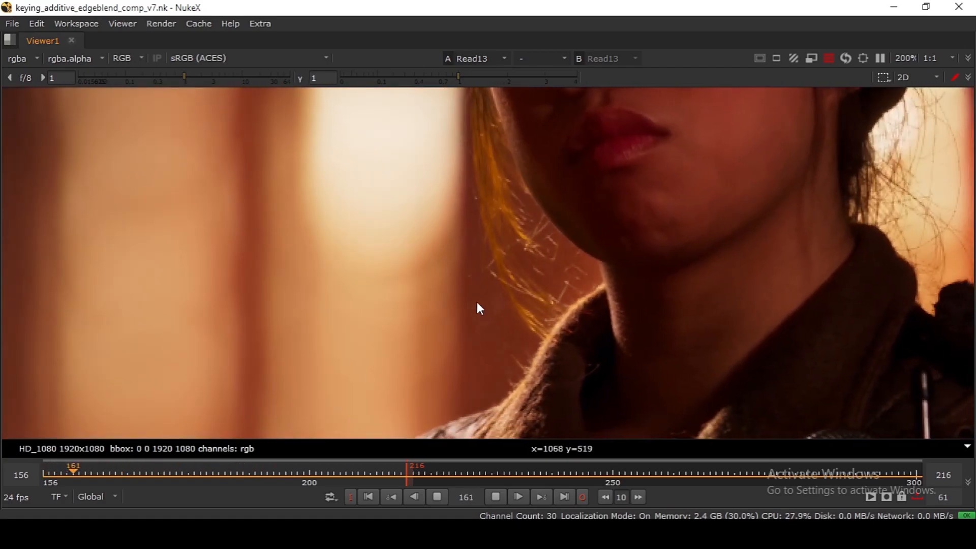
scroll(492, 279, "up", 4)
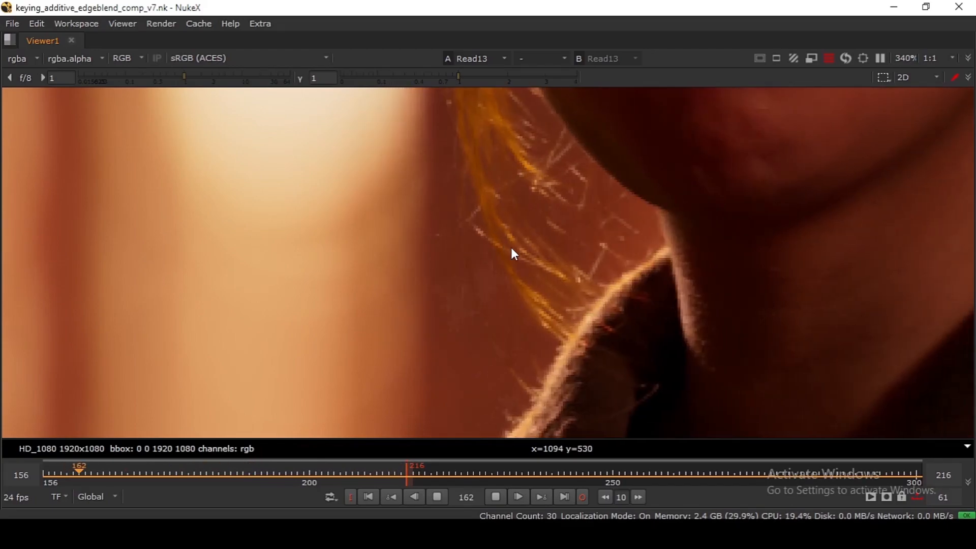
scroll(544, 191, "down", 5)
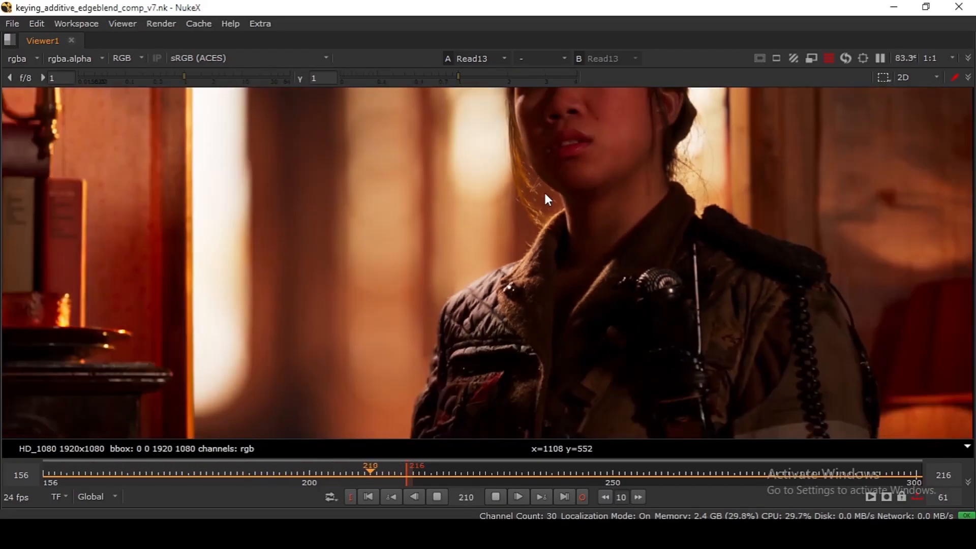
Step: Stop playback at the first frame, 156, restore the normal layout with the image fitted and turn off the in/out range
left_click(496, 497)
left_click(369, 496)
key("space")
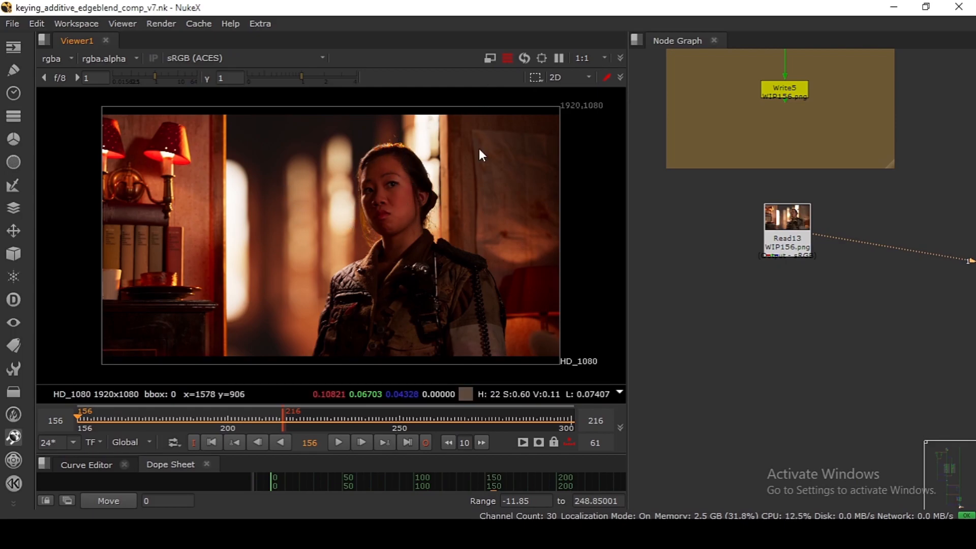
key("f")
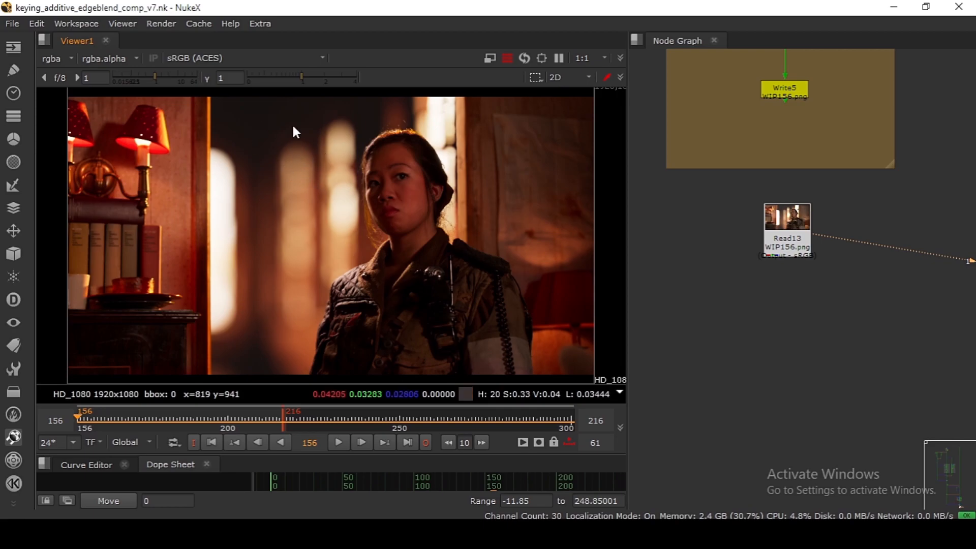
left_click(568, 442)
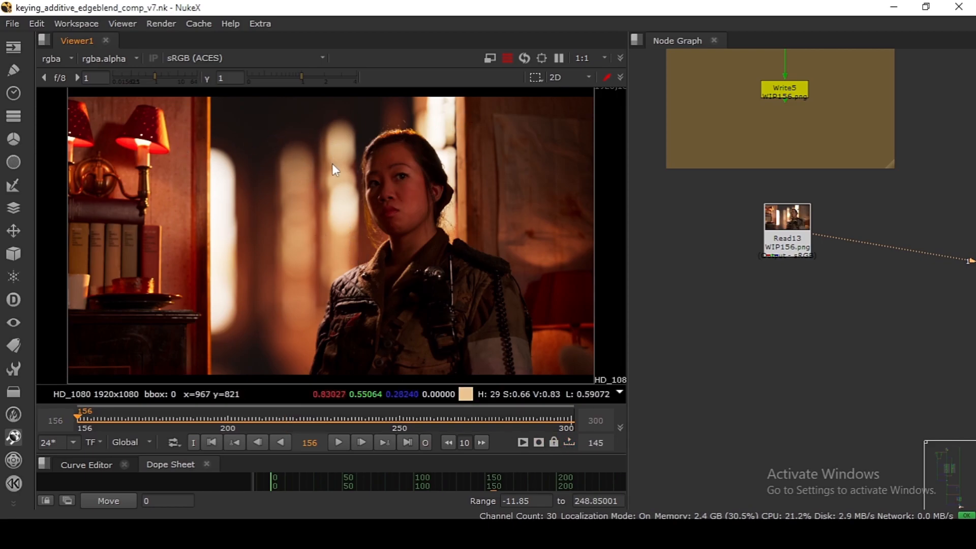
Step: Examine the background behind the woman and the edges of her head at frame 156
left_click_drag(379, 126, 262, 186)
left_click_drag(441, 118, 325, 161)
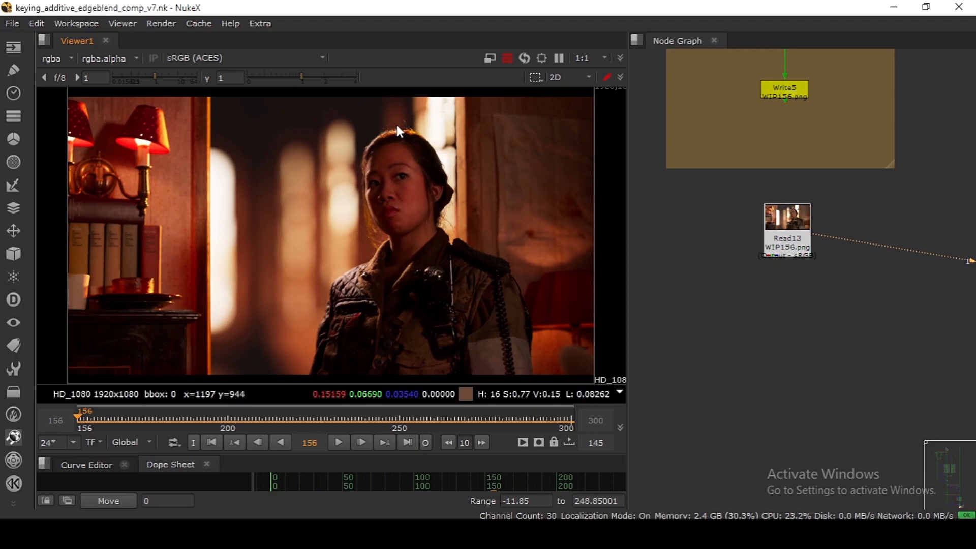
scroll(368, 193, "up", 4)
left_click_drag(368, 193, 368, 223)
scroll(367, 222, "down", 2)
left_click_drag(382, 174, 340, 285)
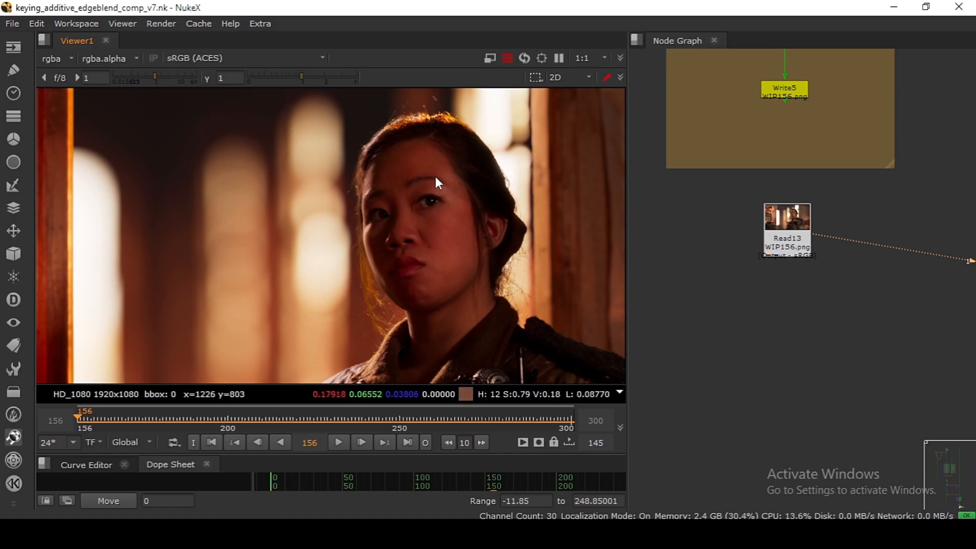
Step: Fit the frame 156 composite in the viewer and enlarge the viewer over the Curve Editor and Dope Sheet panel
left_click_drag(458, 229, 434, 288)
left_click_drag(384, 230, 402, 208)
scroll(385, 265, "down", 3)
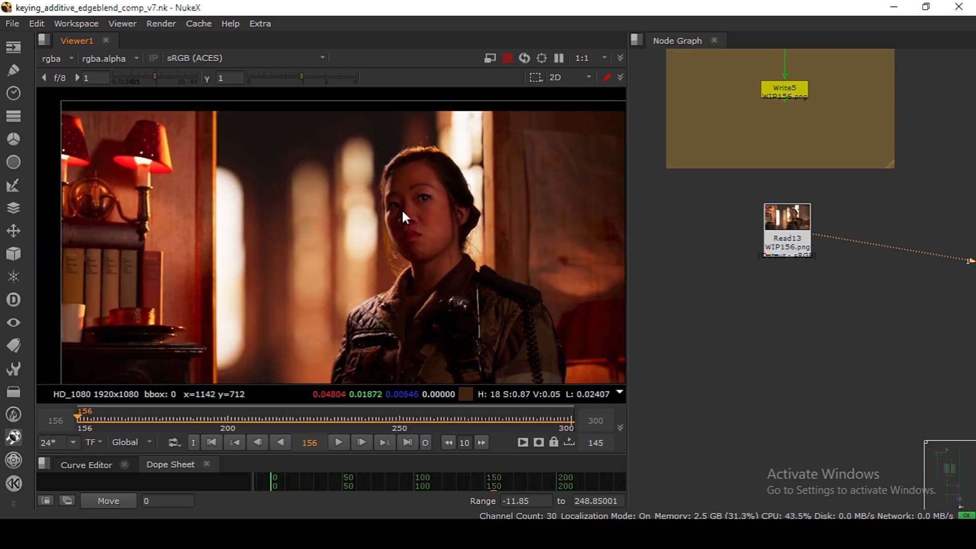
key("f")
key("h")
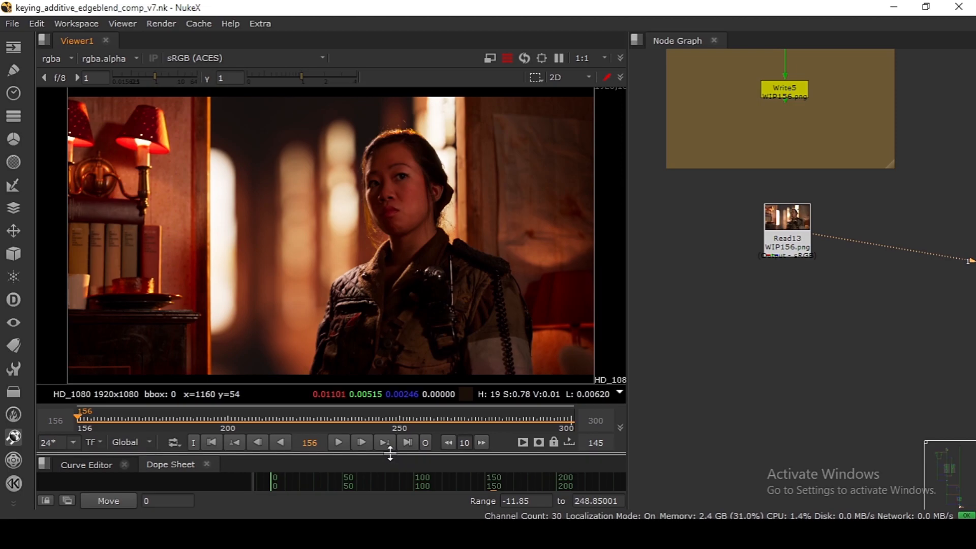
left_click_drag(390, 449, 388, 512)
Step: Examine the background windows and the woman's hair edges around her head and shoulders, comparing close-up with the full frame
scroll(356, 279, "up", 1)
scroll(374, 282, "up", 1)
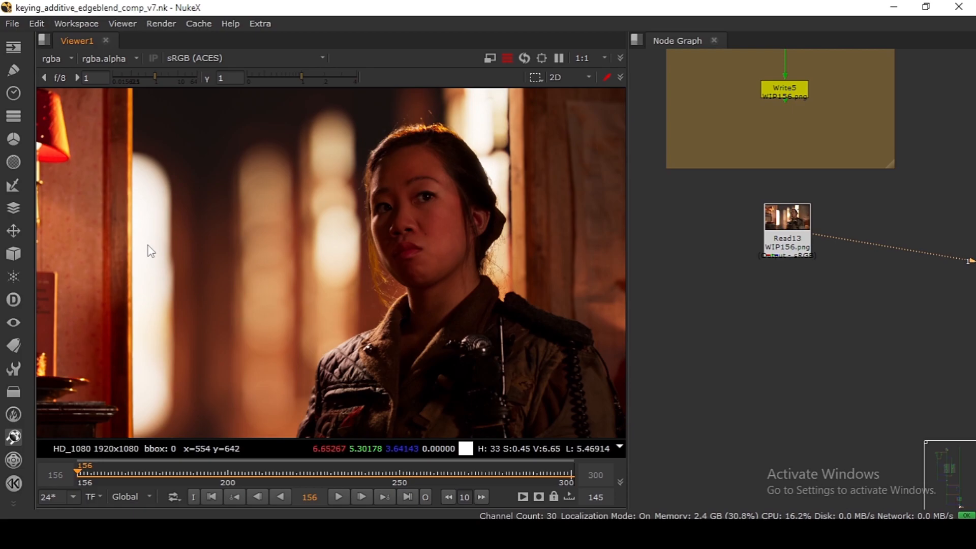
left_click_drag(374, 192, 368, 237)
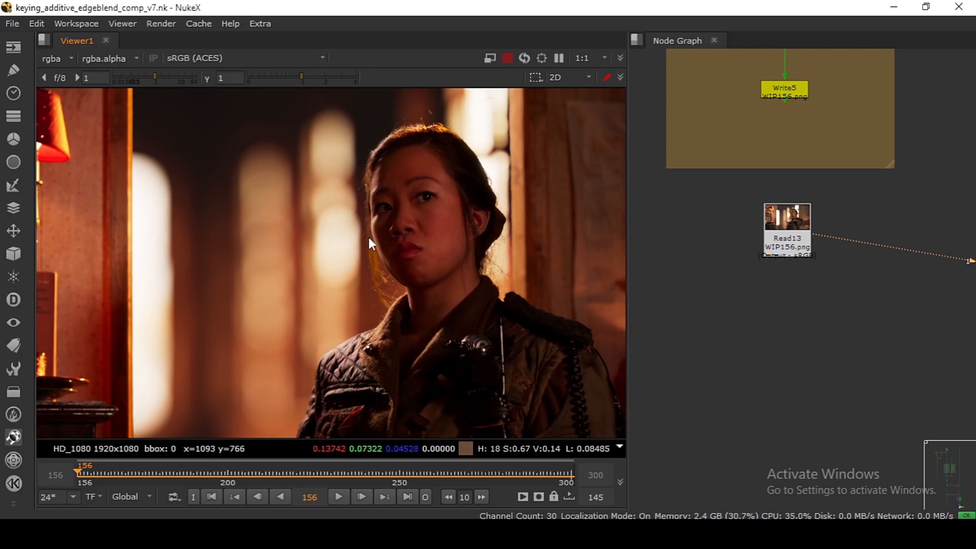
left_click_drag(430, 214, 388, 286)
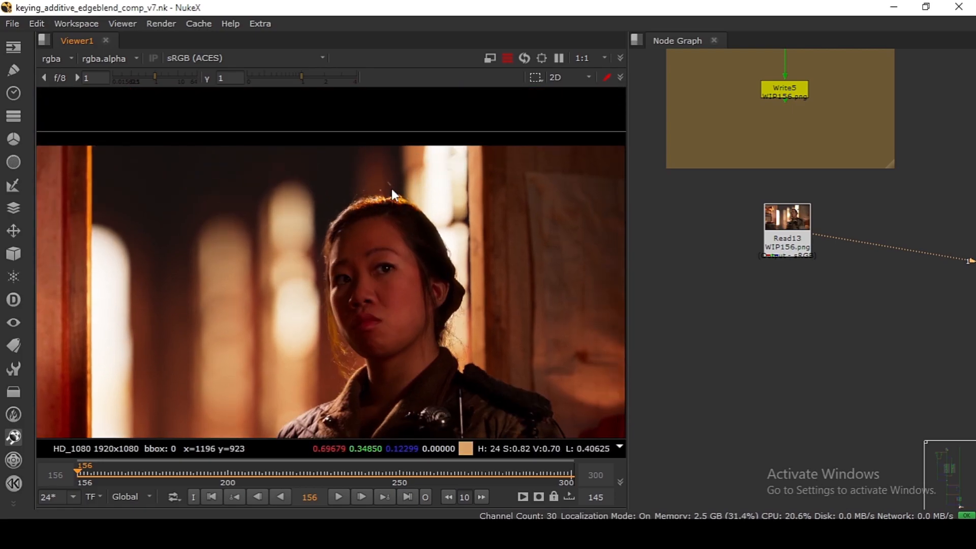
left_click_drag(441, 155, 401, 193)
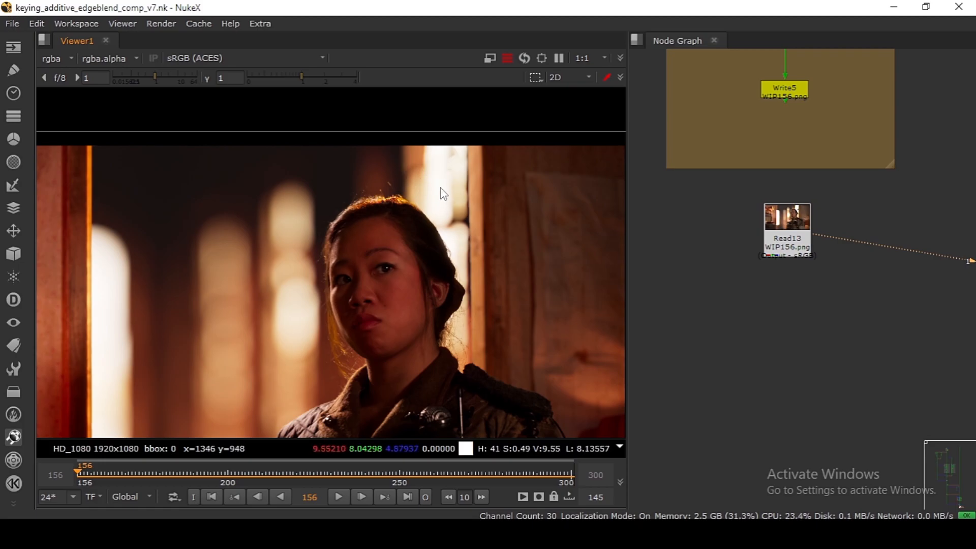
scroll(363, 248, "down", 2)
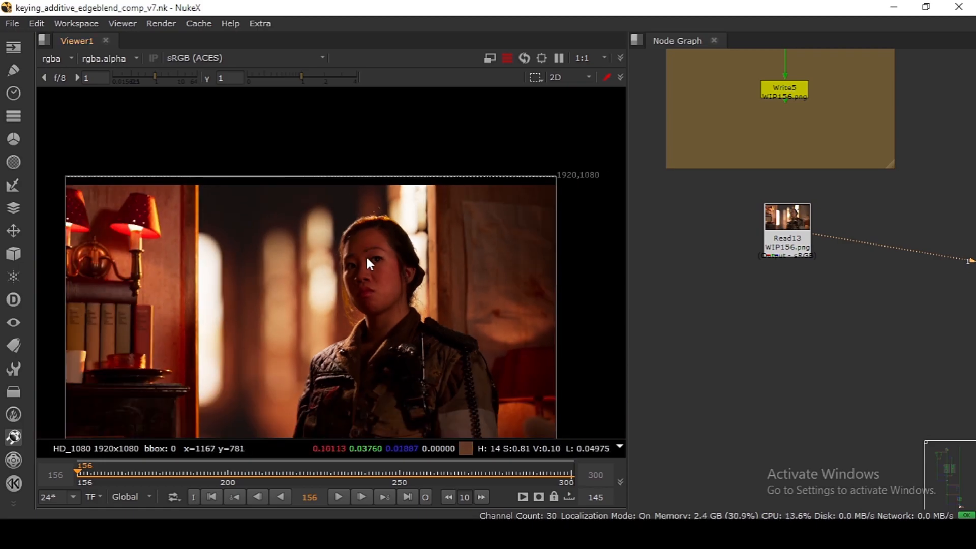
scroll(365, 255, "up", 2)
left_click_drag(381, 231, 318, 349)
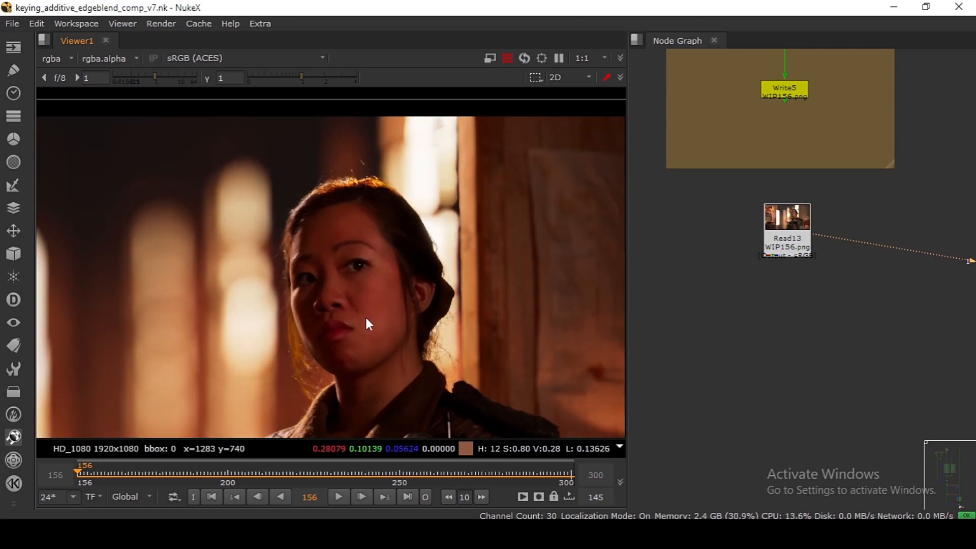
scroll(328, 284, "down", 2)
left_click_drag(292, 208, 154, 336)
scroll(242, 325, "down", 2)
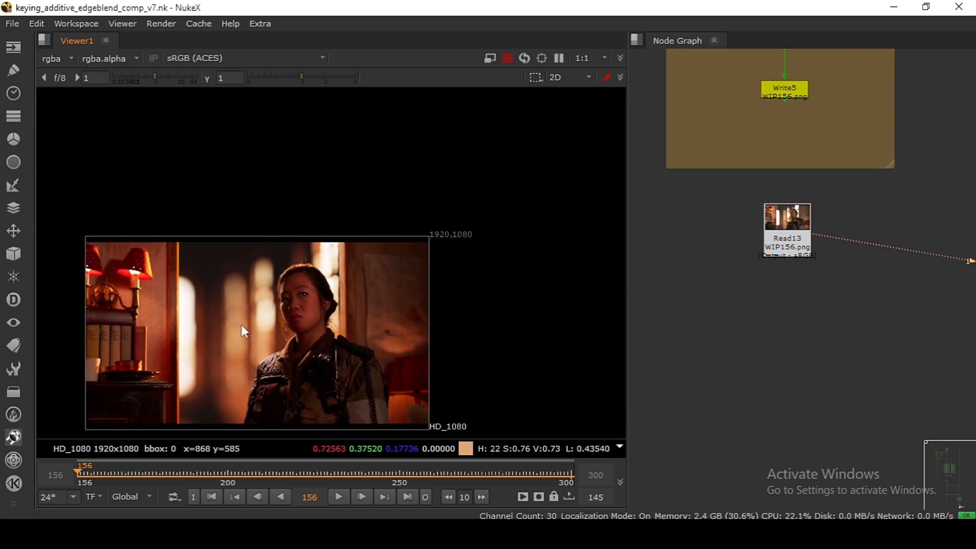
Step: Frame the whole node graph, fit the composite in the viewer and locate the BG section
key("f")
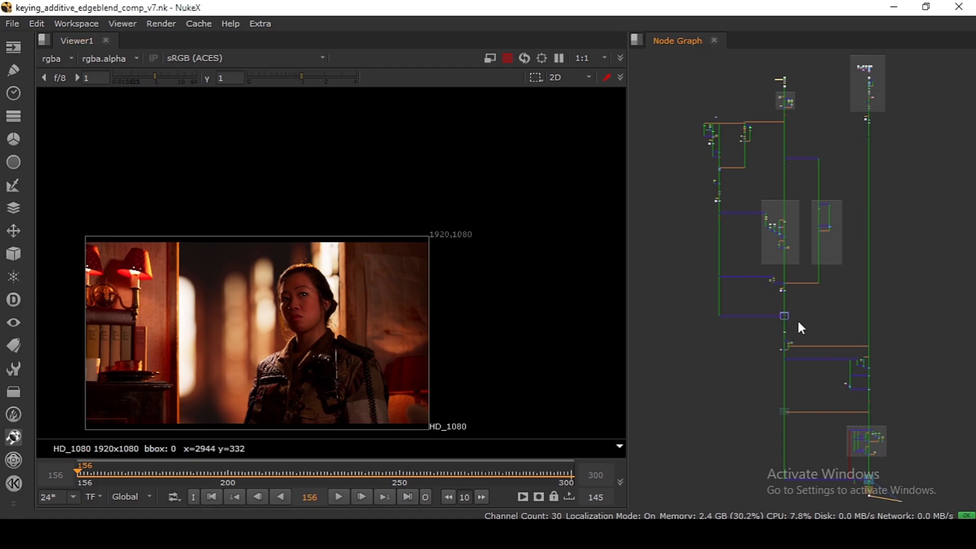
key("f")
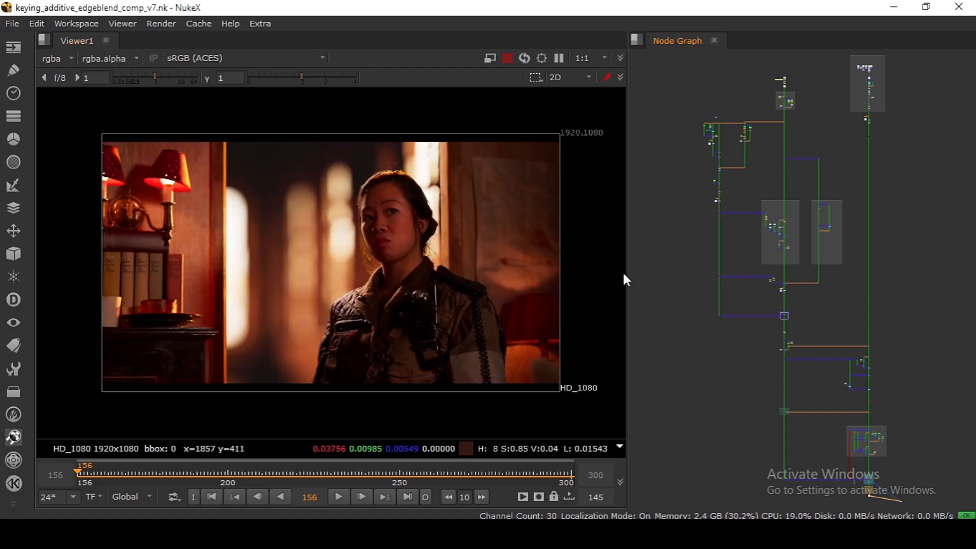
scroll(854, 63, "up", 5)
left_click_drag(855, 63, 767, 171)
scroll(777, 176, "up", 3)
scroll(732, 152, "up", 4)
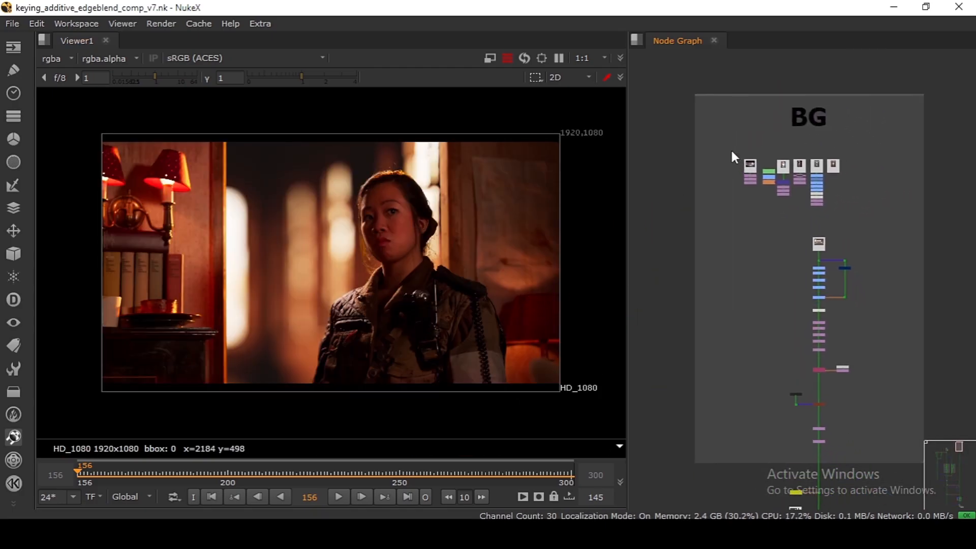
Step: Examine the row of source image branches at the head of the BG section
left_click_drag(649, 135, 925, 275)
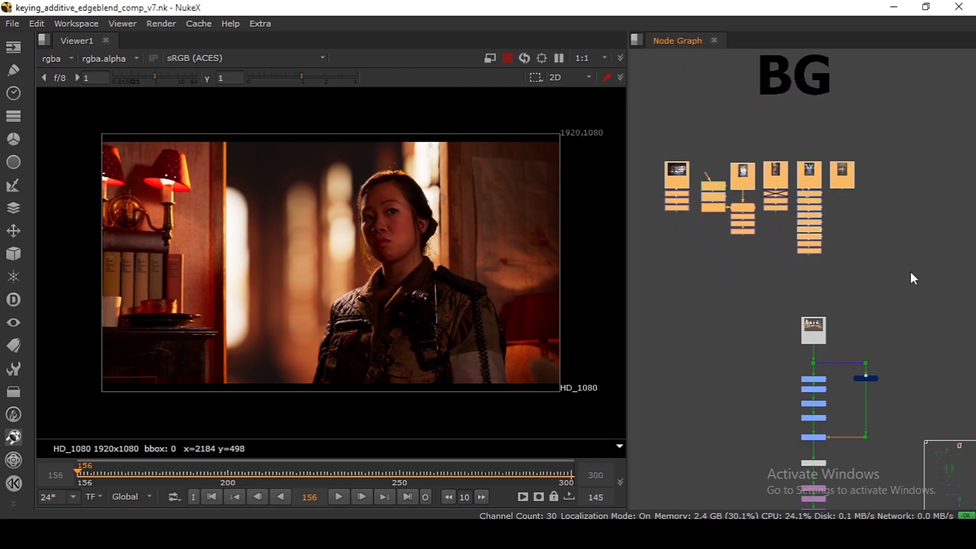
scroll(888, 252, "down", 4)
left_click(761, 177)
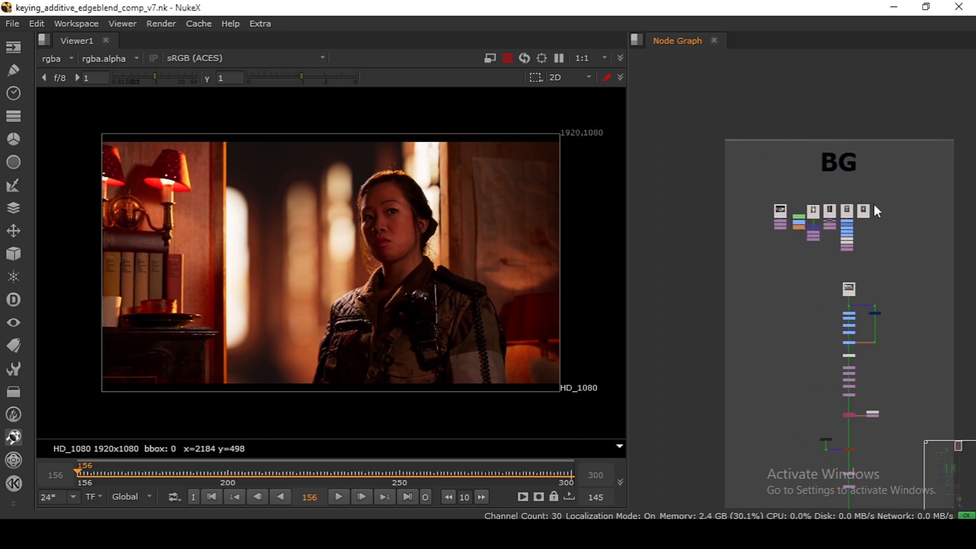
left_click_drag(755, 192, 886, 282)
scroll(803, 221, "up", 3)
scroll(794, 216, "up", 1)
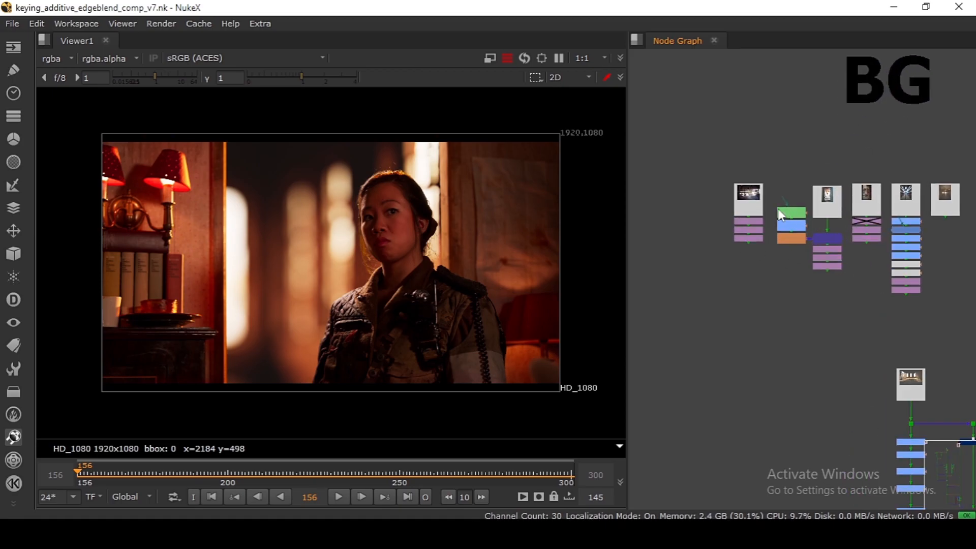
scroll(770, 239, "up", 3)
scroll(798, 290, "down", 4)
scroll(746, 252, "up", 2)
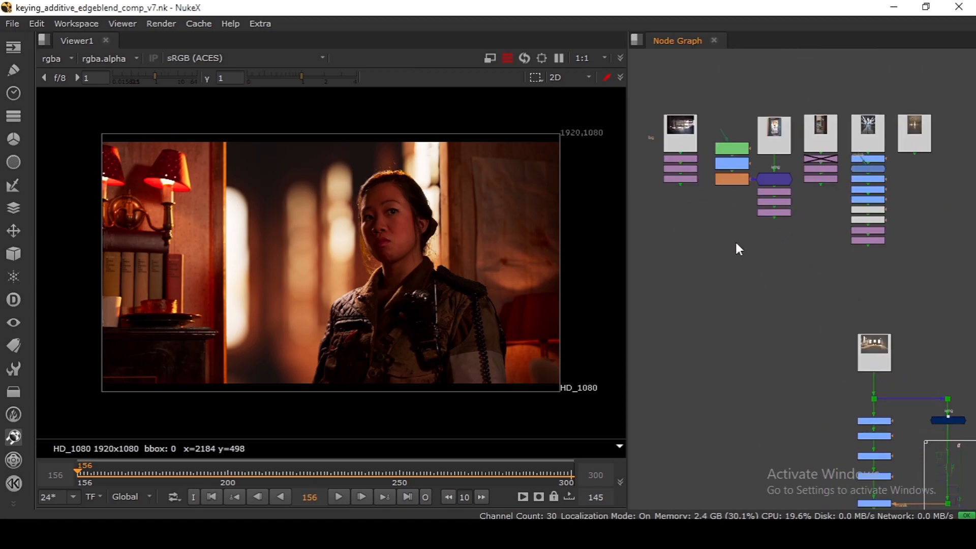
Step: View the BG source branches one after another, from the first warehouse image to the last source image
key("1")
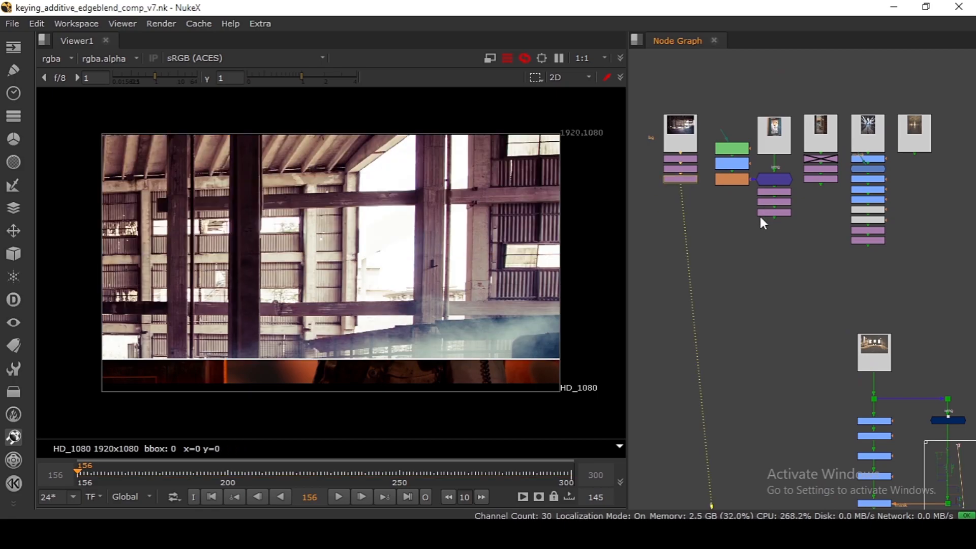
left_click(767, 213)
left_click(824, 179)
key("1")
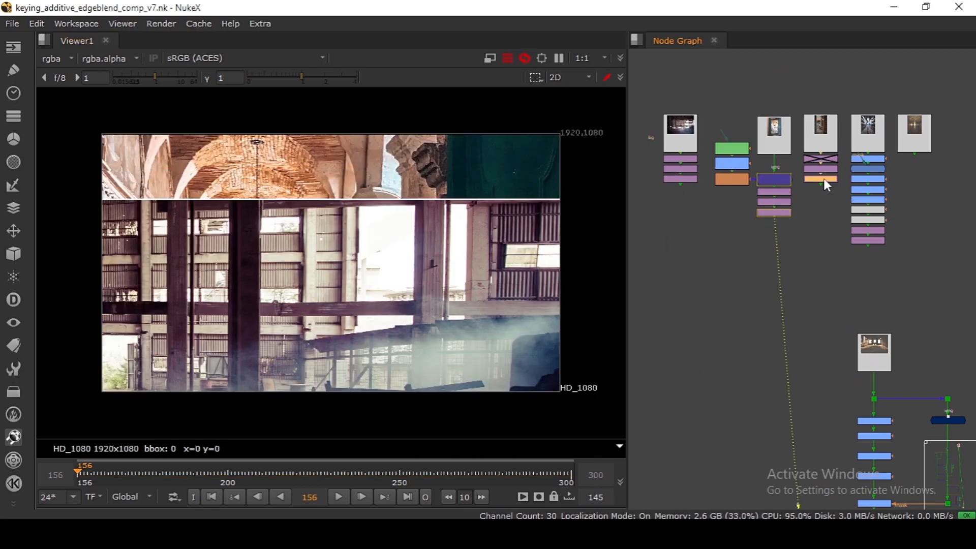
left_click(865, 241)
key("1")
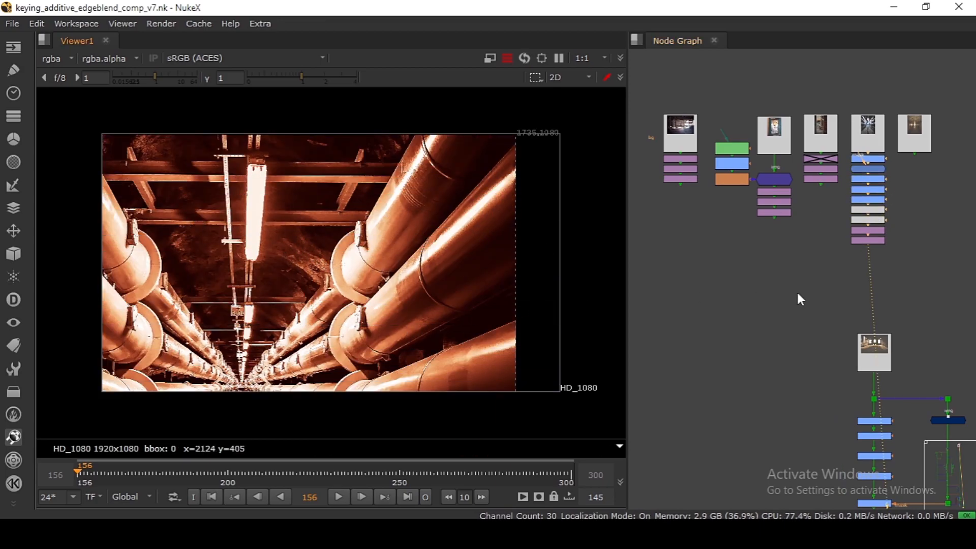
left_click(877, 151)
key("1")
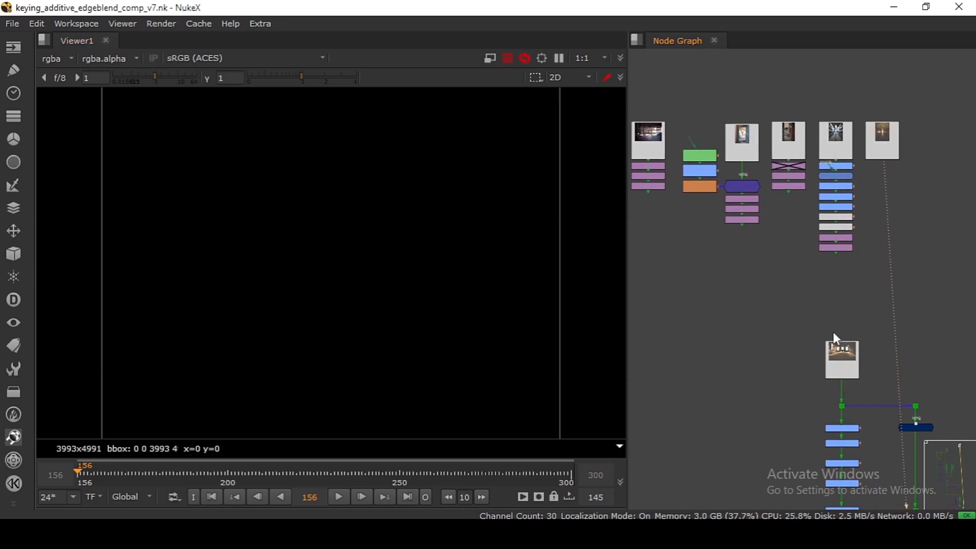
Step: View the colour-corrected warehouse branch at Grade11 and examine its mix_keyer9 mask connection
scroll(837, 325, "up", 3)
left_click(843, 294)
key("1")
scroll(771, 256, "down", 5)
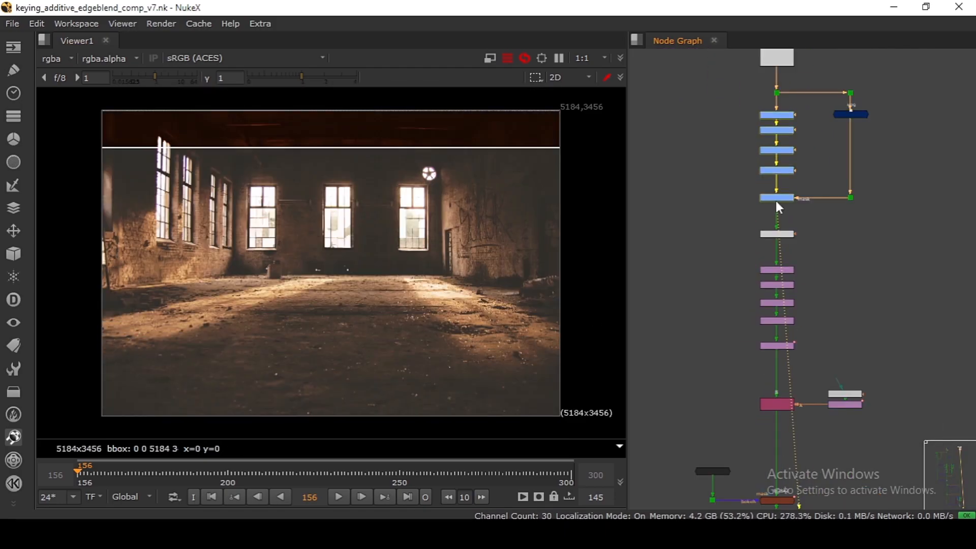
scroll(852, 155, "up", 4)
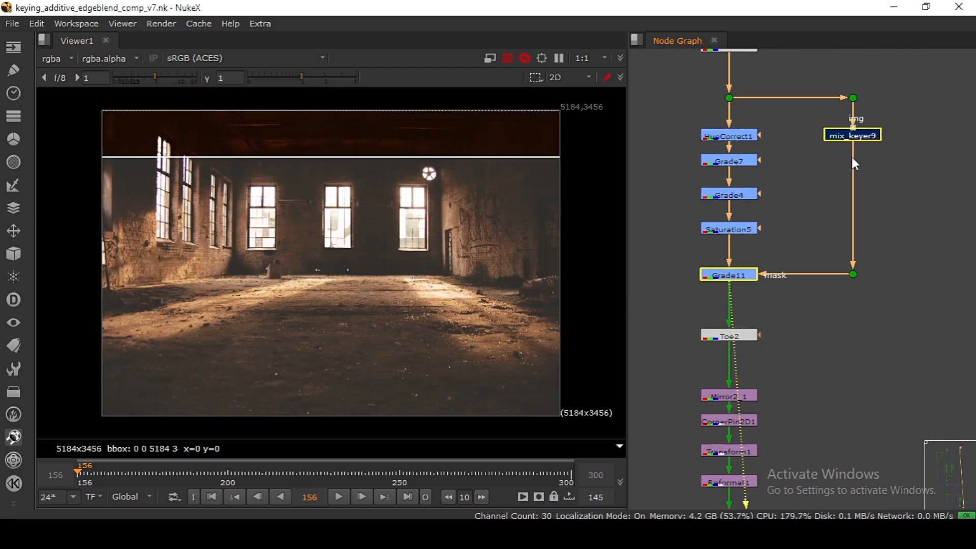
left_click_drag(842, 158, 841, 185)
left_click_drag(777, 288, 863, 144)
Step: View the warehouse chain at successive nodes below Grade11, down to Transform_MatchMove3
left_click(795, 251)
key("1")
scroll(795, 251, "down", 5)
left_click_drag(788, 325, 792, 252)
scroll(792, 251, "up", 4)
scroll(792, 251, "up", 1)
left_click(792, 252)
key("1")
left_click_drag(788, 299, 788, 307)
key("1")
left_click_drag(685, 203, 691, 243)
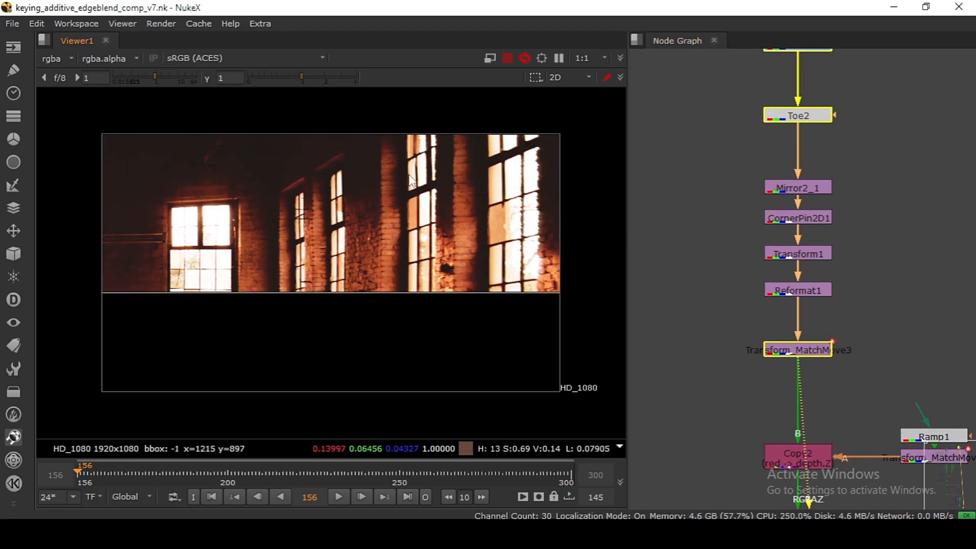
Step: Follow the chain past the depth copy node and view the output of the last node in the BG section
scroll(797, 231, "down", 3)
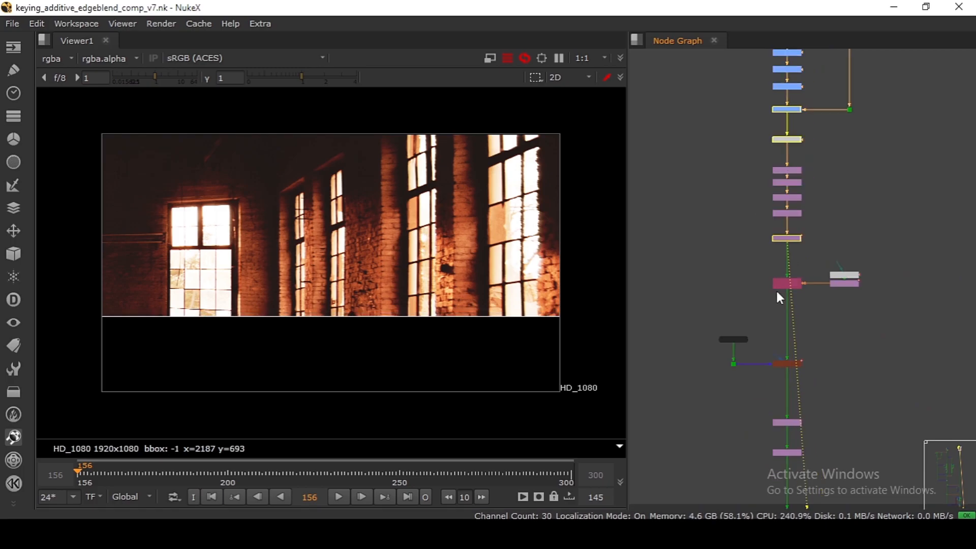
scroll(766, 249, "down", 1)
scroll(774, 265, "up", 5)
left_click_drag(751, 493, 754, 267)
left_click(809, 301)
key("1")
Step: Move down to the rendered background below the BG section and view the Read11 node
scroll(756, 249, "down", 5)
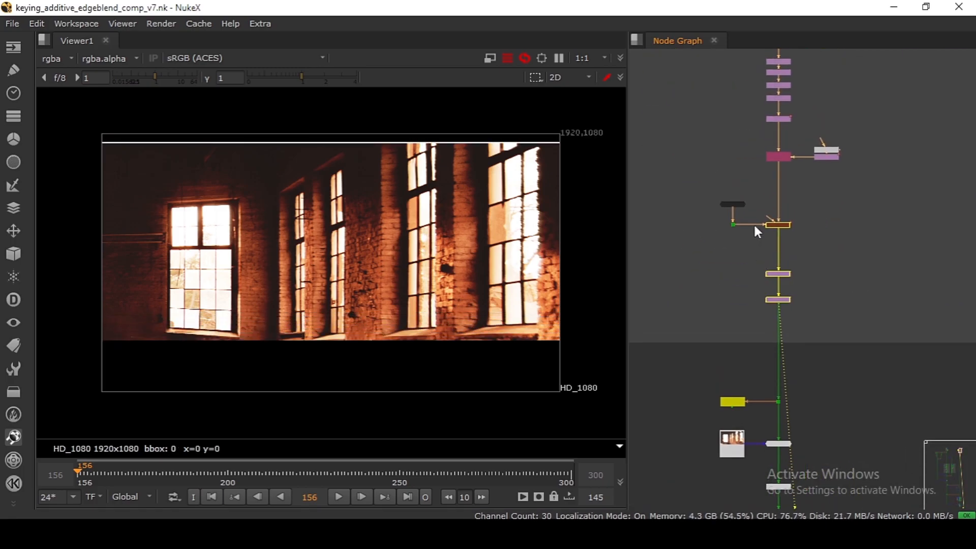
left_click_drag(752, 224, 756, 152)
left_click_drag(742, 378, 798, 245)
scroll(798, 245, "up", 4)
left_click(776, 235)
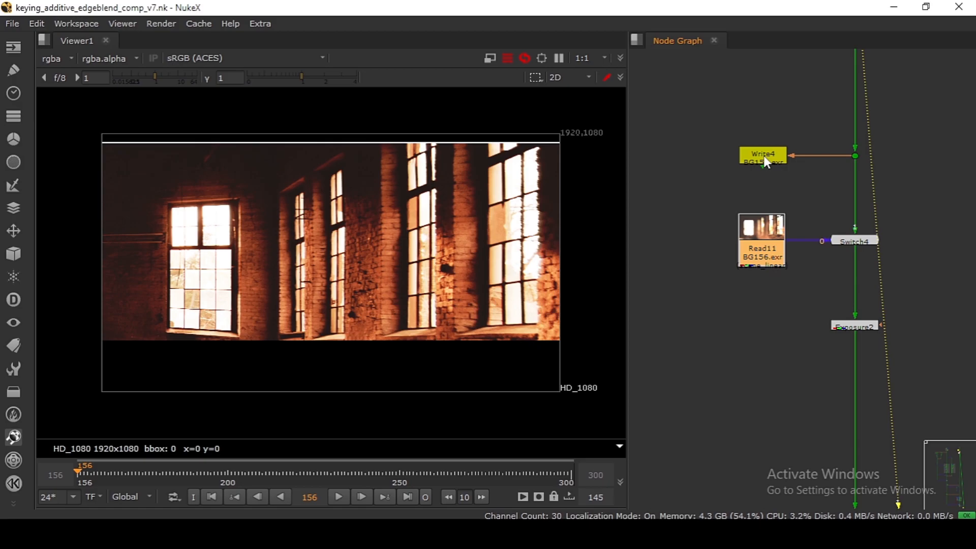
key("1")
Step: Select the Write4 node for BG156.exr and examine its connection to the main background line
left_click_drag(763, 155, 765, 158)
left_click_drag(718, 117, 915, 205)
left_click_drag(726, 135, 919, 209)
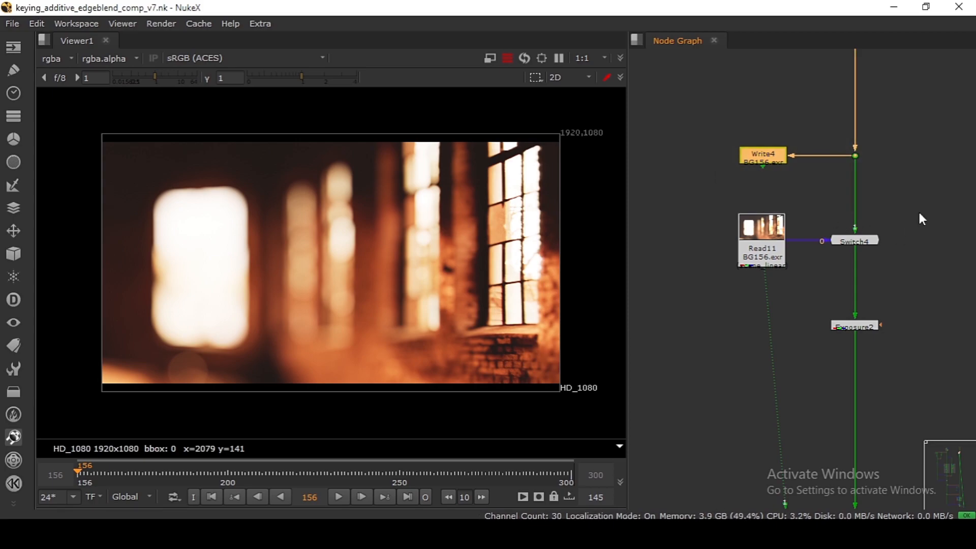
left_click(821, 208)
left_click_drag(761, 162, 770, 161)
scroll(767, 162, "up", 2)
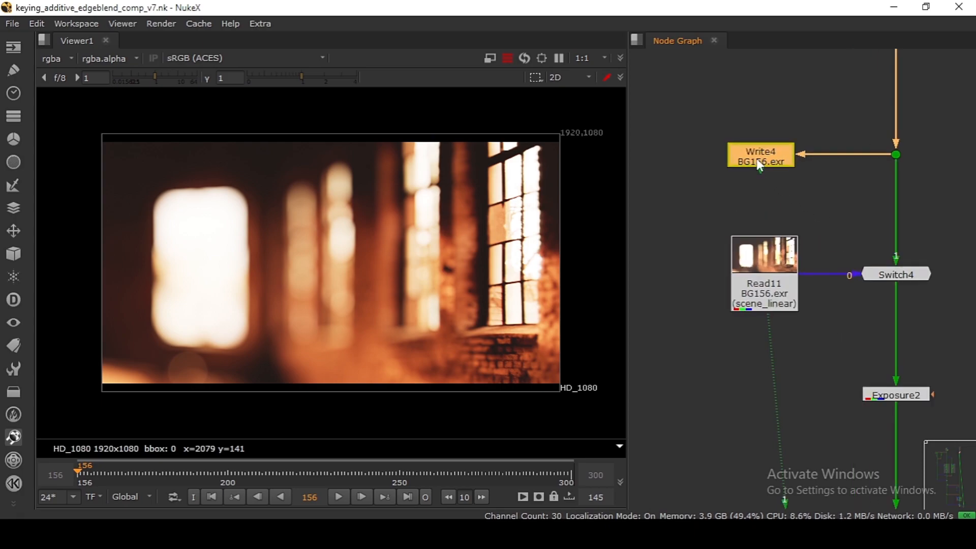
Step: Select the BG section nodes that feed Write4 and trace the line down to the write and read nodes
scroll(748, 226, "down", 4)
left_click_drag(772, 136, 772, 288)
scroll(791, 155, "up", 3)
left_click_drag(656, 107, 961, 433)
scroll(862, 281, "down", 5)
left_click_drag(817, 365, 816, 249)
scroll(816, 248, "up", 3)
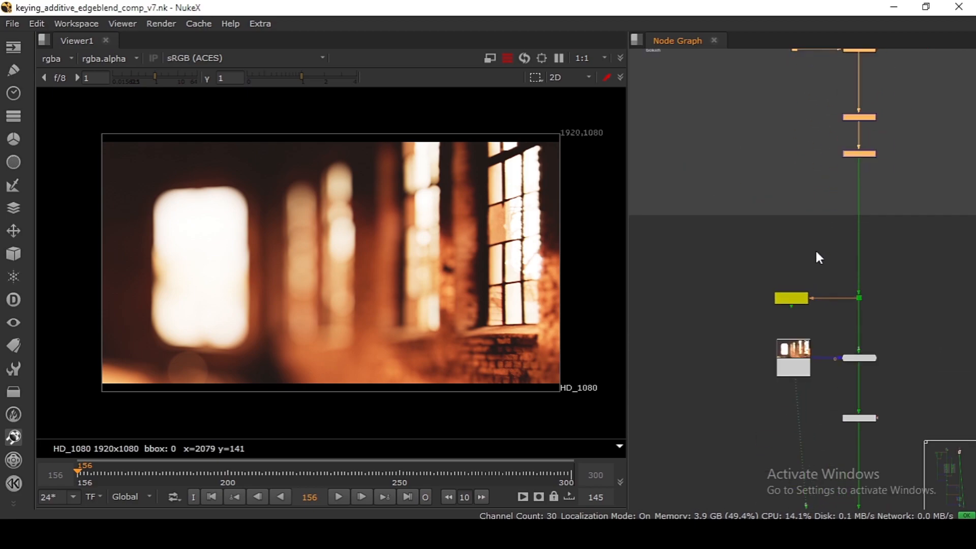
Step: View the Read11 background render and step forward to frame 159
left_click_drag(801, 353, 800, 259)
scroll(800, 259, "up", 2)
key("1")
key("Right")
key("Right")
key("Right")
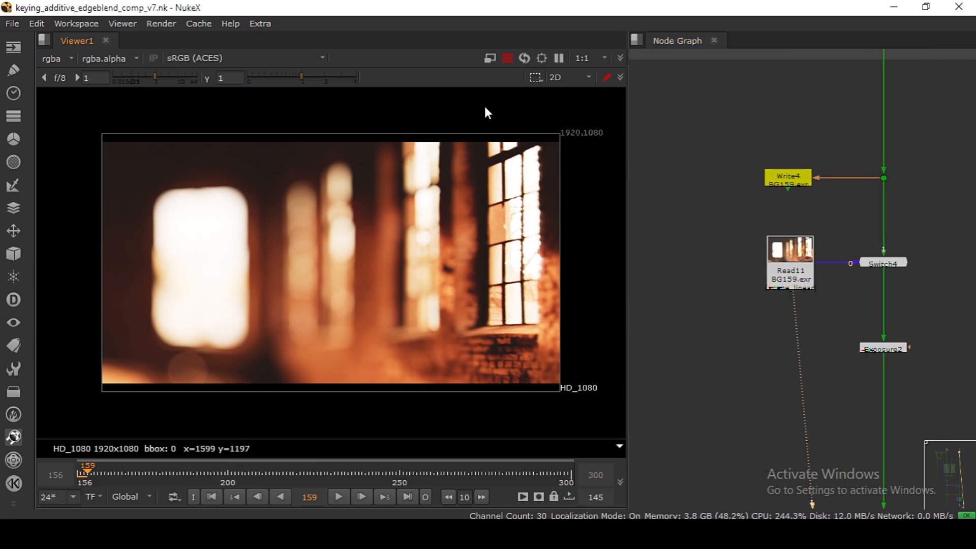
Step: Turn off the viewer's highlighted line display toggle, then scrub through the background render and return to frame 156
left_click(509, 59)
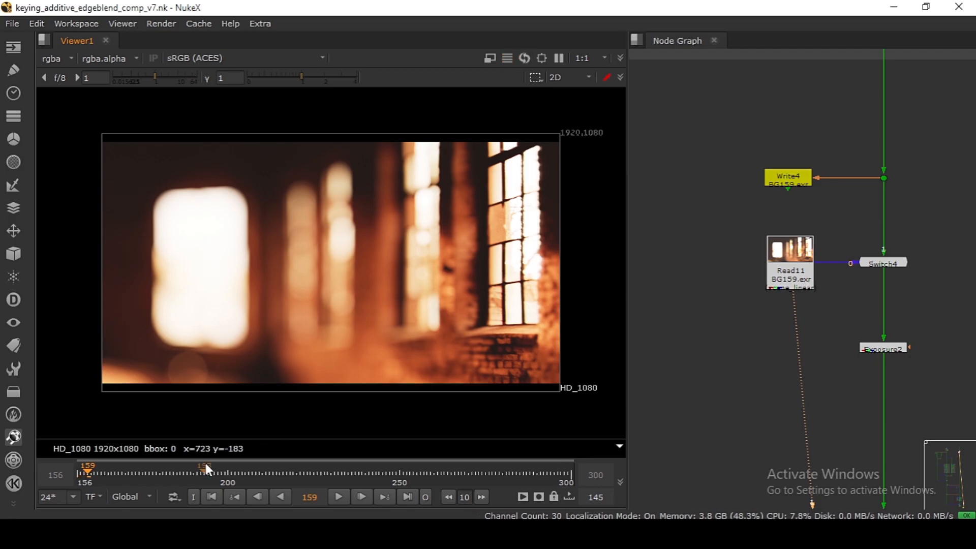
left_click_drag(206, 472, 257, 486)
left_click(228, 496)
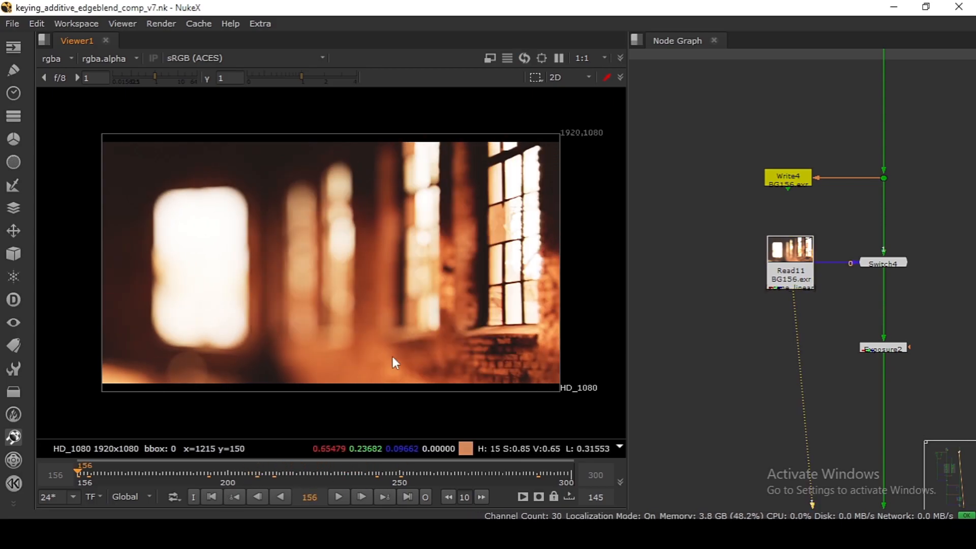
Step: View the output of the Exposure2 node below Switch4 and open its properties
left_click_drag(880, 352, 880, 362)
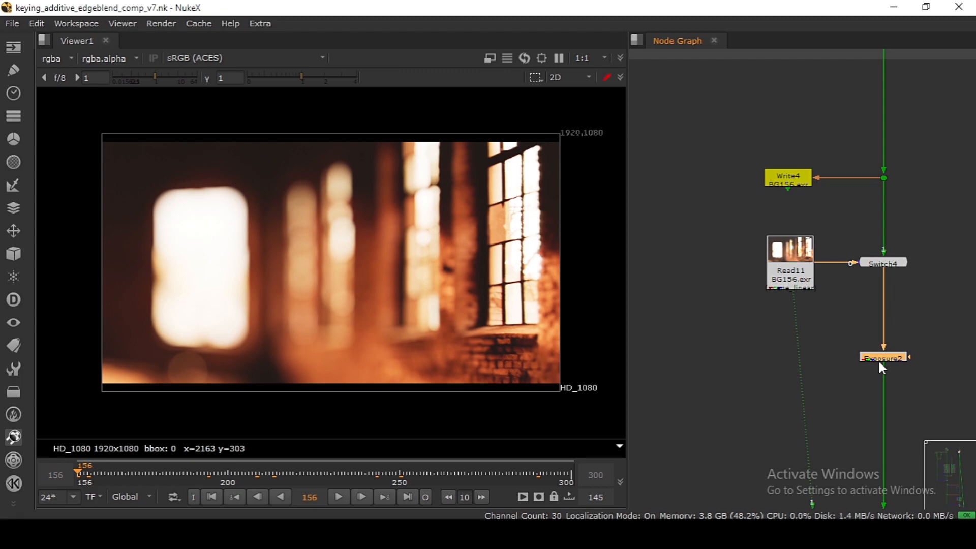
scroll(882, 368, "up", 3)
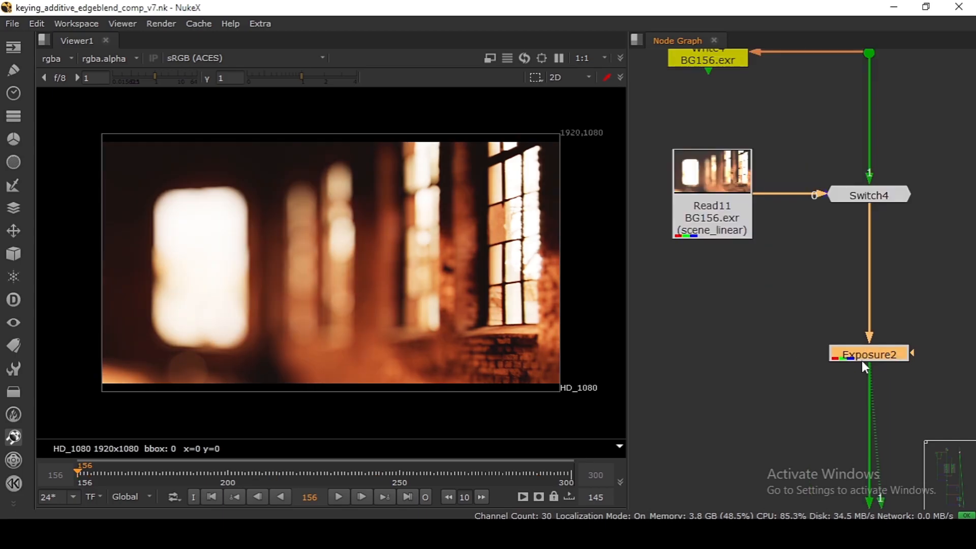
double_click(867, 343)
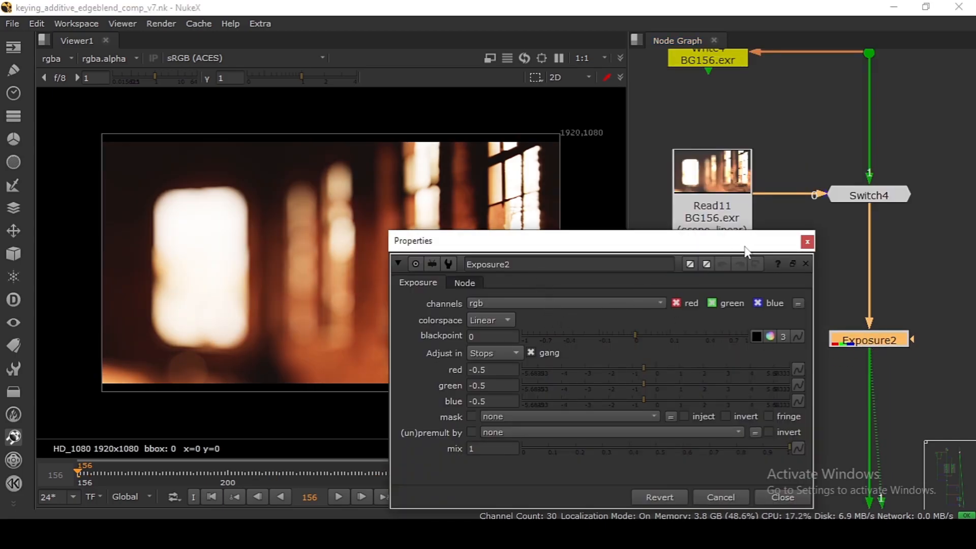
Step: Close the Exposure2 properties, reopen them for another check, and close them again
left_click(808, 242)
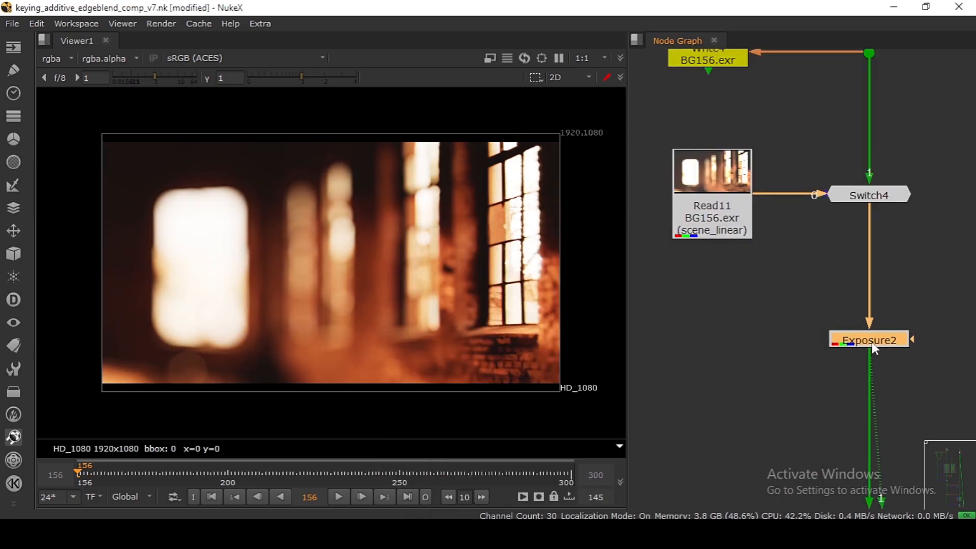
double_click(871, 343)
left_click(808, 242)
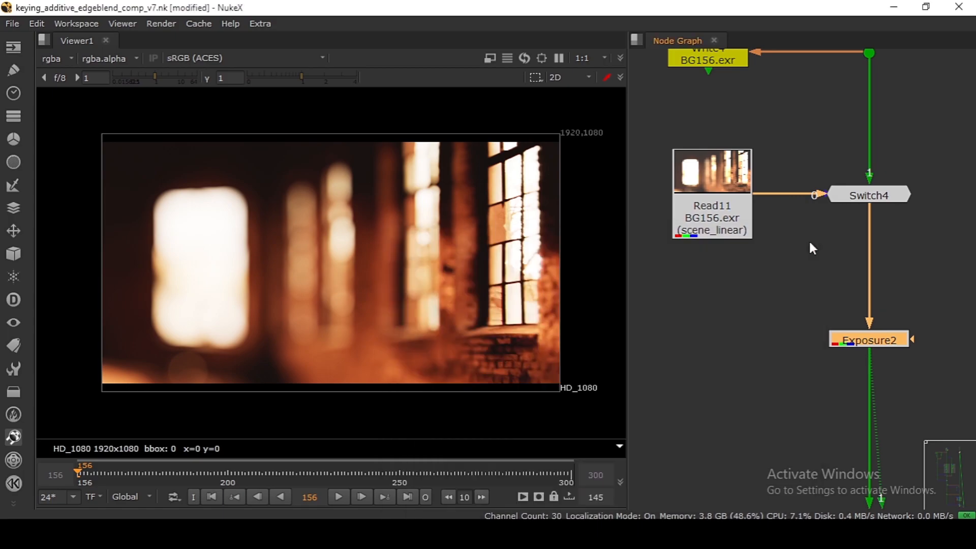
Step: View the output of the premult node below the Alpha, Layer COPY backdrop and check its alpha channel
scroll(810, 244, "down", 6)
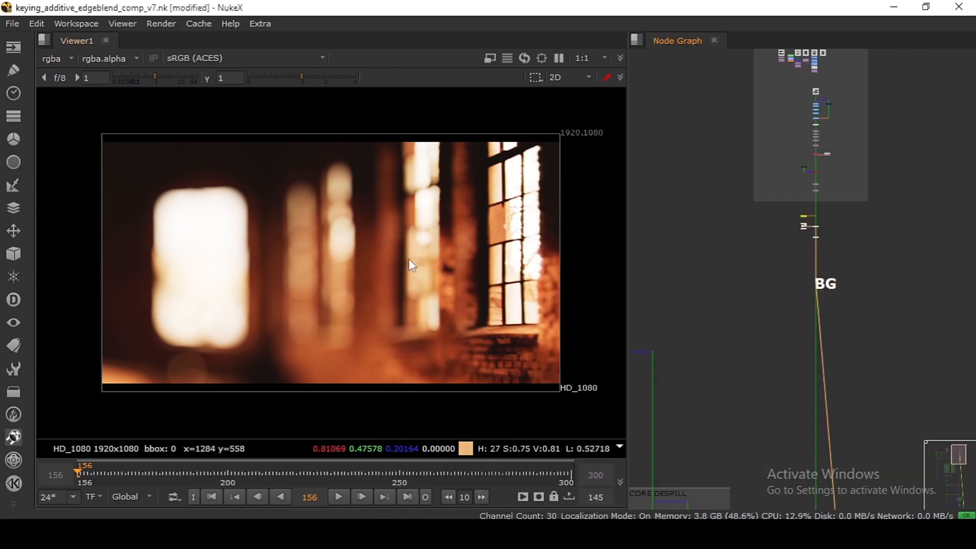
scroll(762, 323, "up", 6)
mouse_move(781, 322)
left_mouse_down()
mouse_move(772, 281)
mouse_move(799, 308)
mouse_move(773, 275)
left_mouse_up()
left_click_drag(687, 129, 686, 181)
scroll(689, 187, "up", 8)
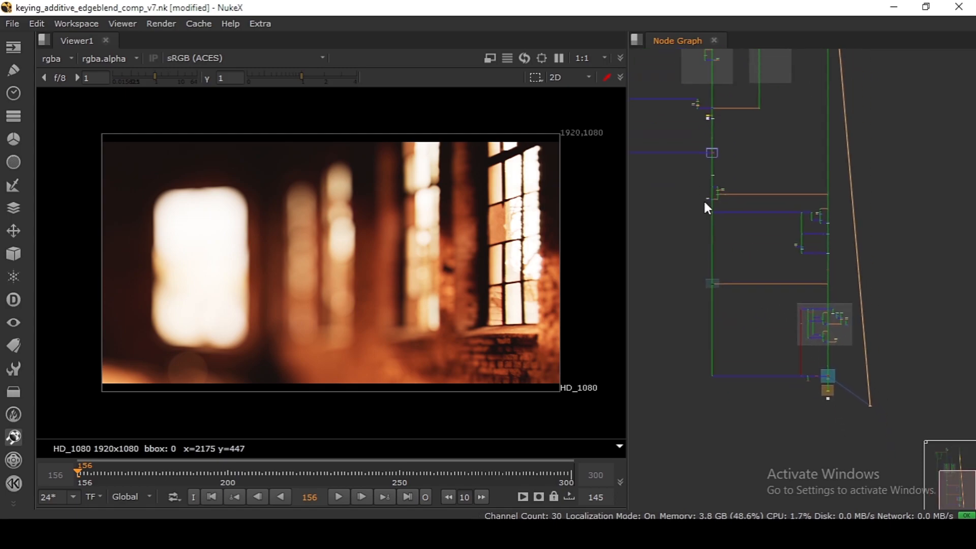
left_click(772, 325)
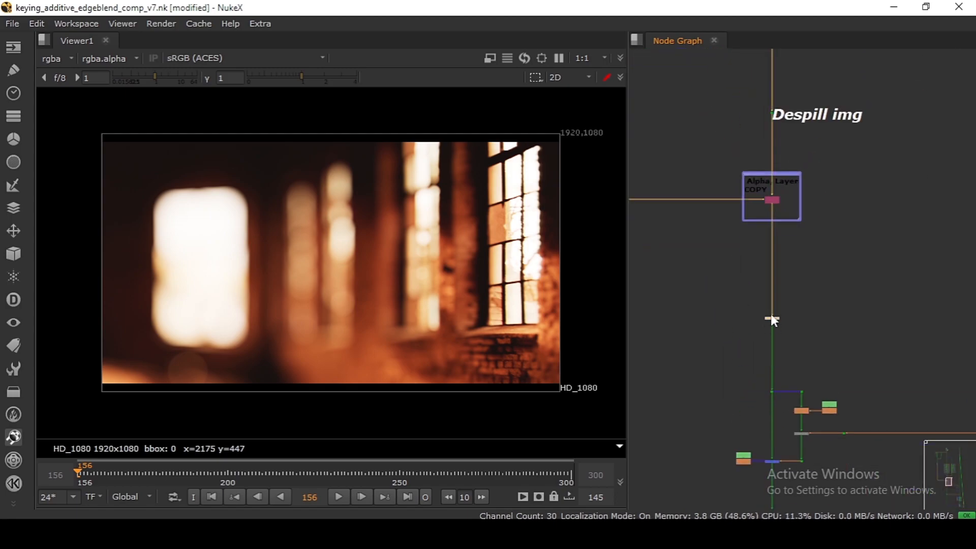
scroll(771, 240, "up", 2)
left_click_drag(770, 239, 773, 295)
scroll(771, 306, "up", 2)
key("1")
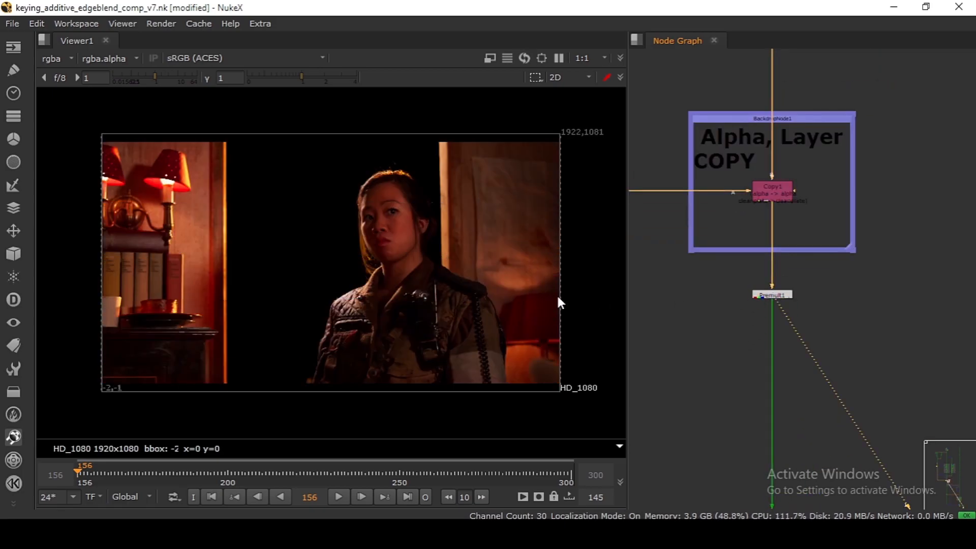
key("a")
key("a")
scroll(377, 240, "up", 3)
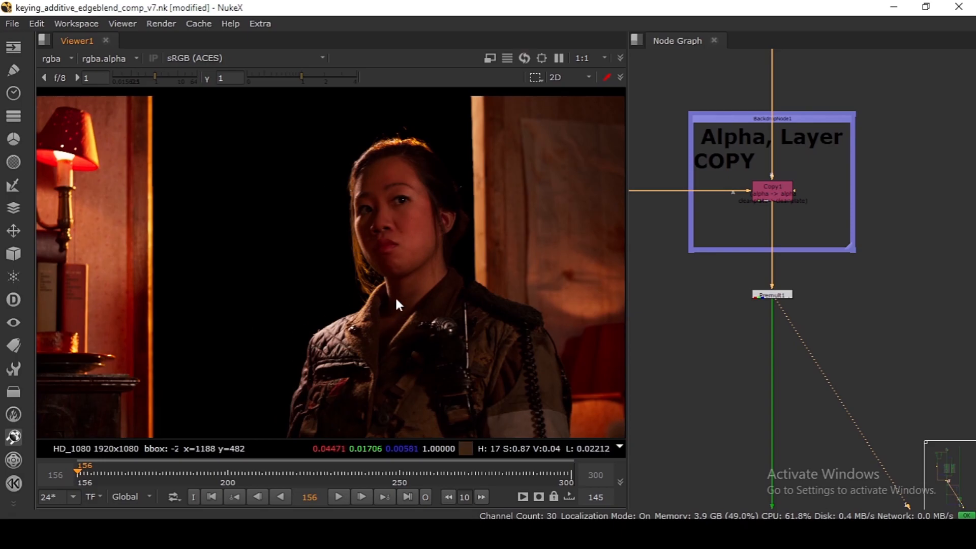
Step: Trace the keyed foreground line from the premult node down to the MERGE and OUTPUT backdrops
scroll(458, 293, "down", 6)
scroll(718, 275, "down", 9)
scroll(748, 335, "up", 7)
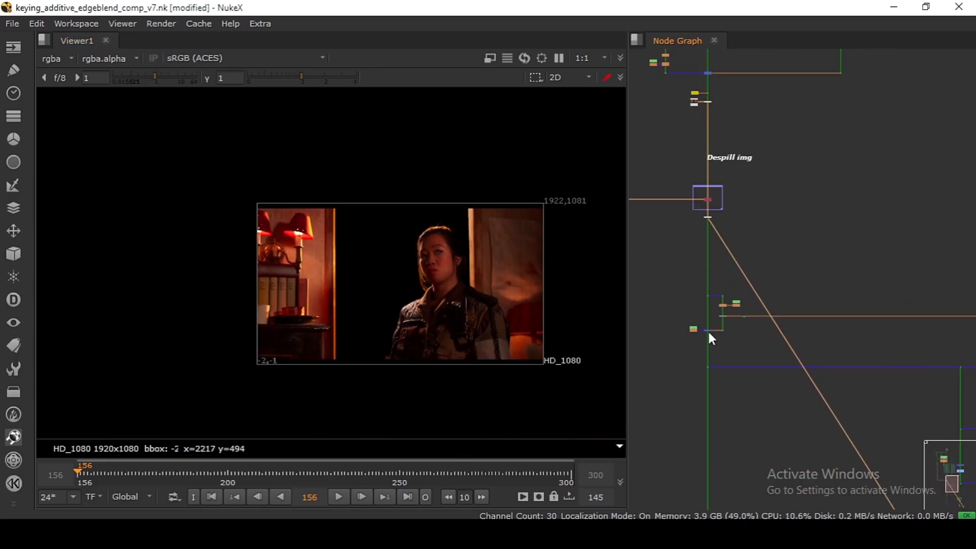
scroll(702, 327, "down", 6)
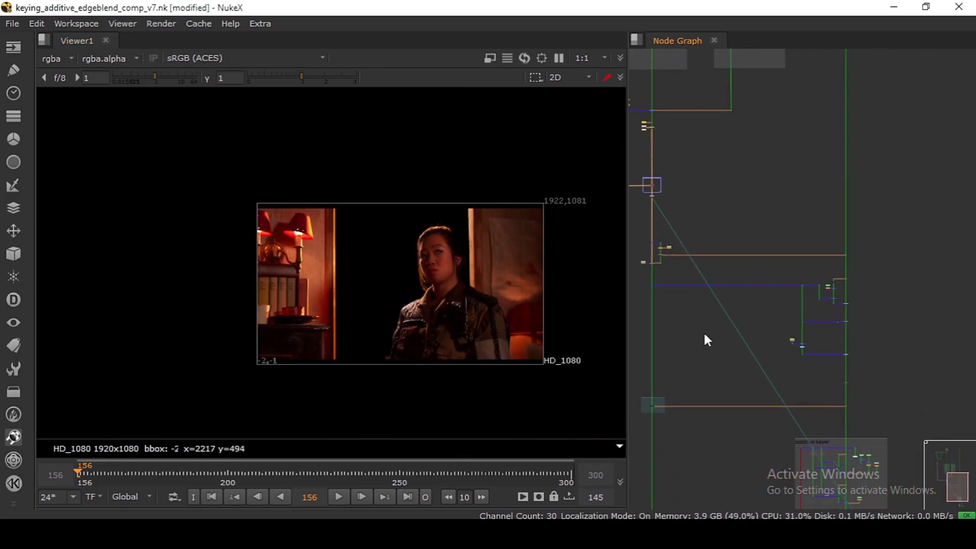
scroll(820, 340, "up", 3)
left_click_drag(826, 361, 804, 255)
scroll(806, 259, "down", 6)
scroll(844, 203, "up", 10)
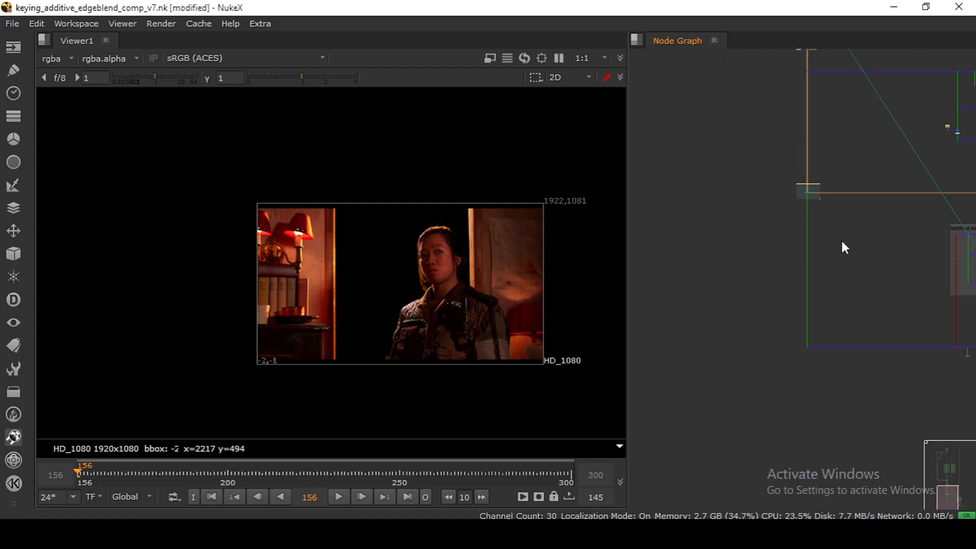
key("f")
left_click_drag(704, 256, 832, 242)
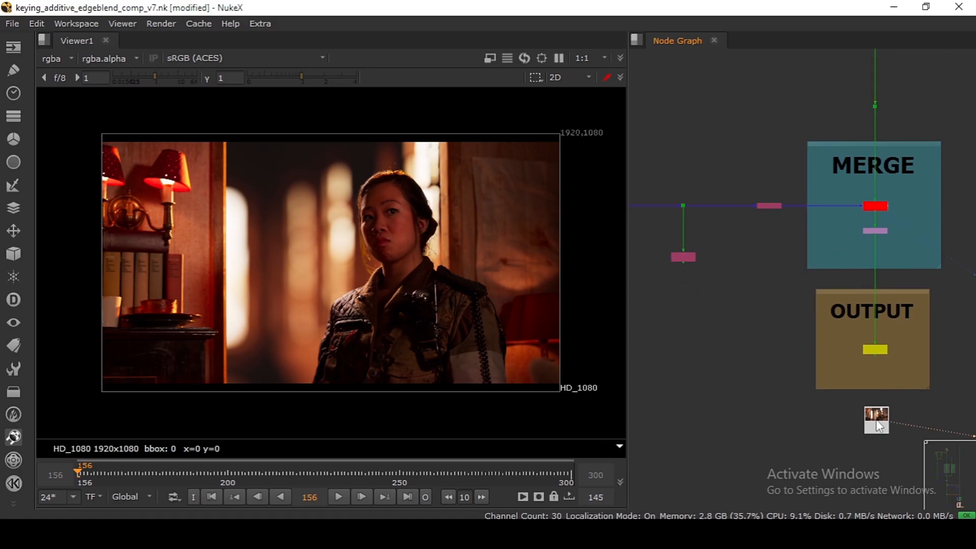
Step: View the red merge node inside the MERGE backdrop and fit its image to the viewer
left_click(866, 207)
key("1")
key("h")
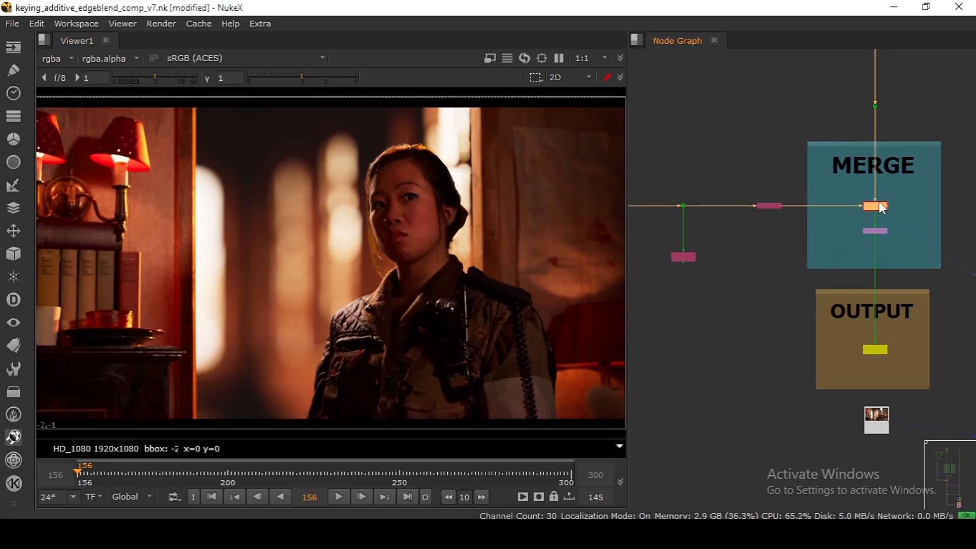
left_click_drag(464, 142, 272, 350)
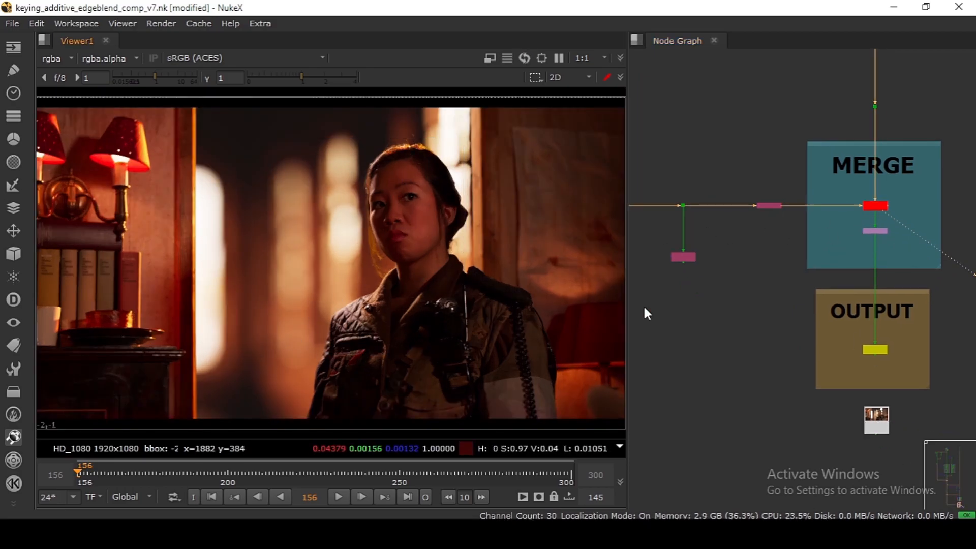
Step: Trace the foreground line back up to the Alpha, Layer COPY backdrop and view the Copy1 output
scroll(807, 278, "down", 5)
scroll(806, 276, "down", 4)
left_click_drag(738, 248, 796, 391)
left_click_drag(758, 244, 808, 353)
scroll(778, 224, "up", 10)
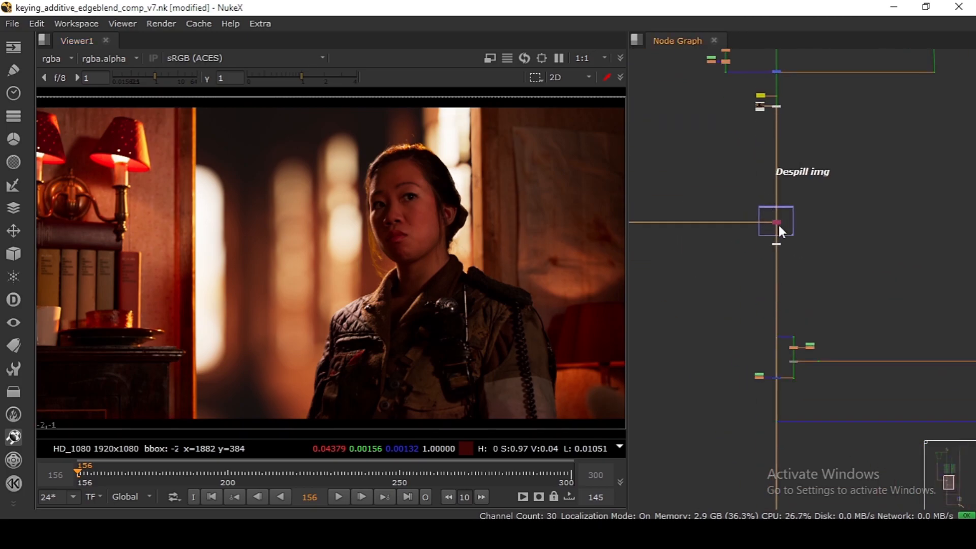
scroll(778, 230, "up", 2)
left_click(769, 202)
key("1")
Step: View the premultiplied result below Copy1 and toggle its alpha channel on and off
left_click(769, 298)
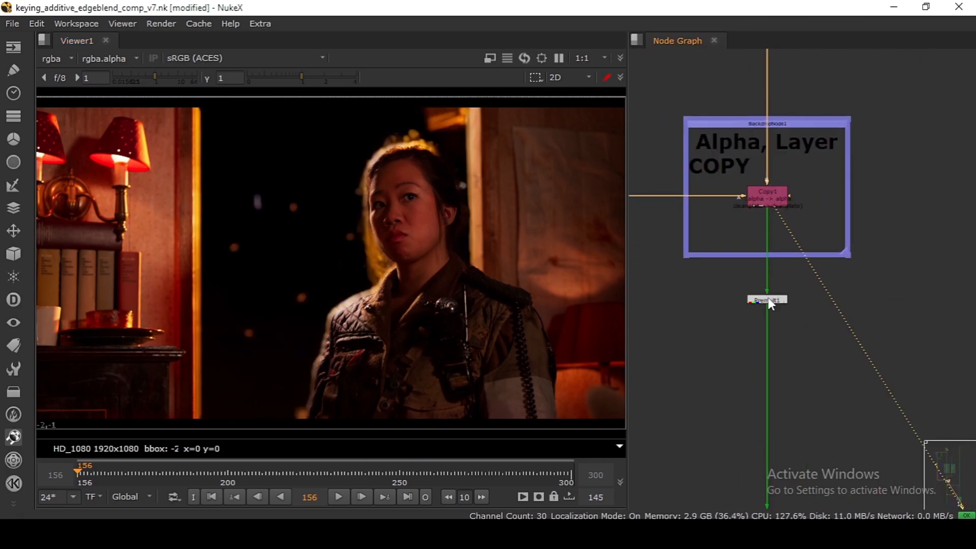
key("1")
key("a")
key("a")
Step: Return to the MERGE backdrop and view the merge node, followed by the background at the dot above it
scroll(771, 237, "down", 5)
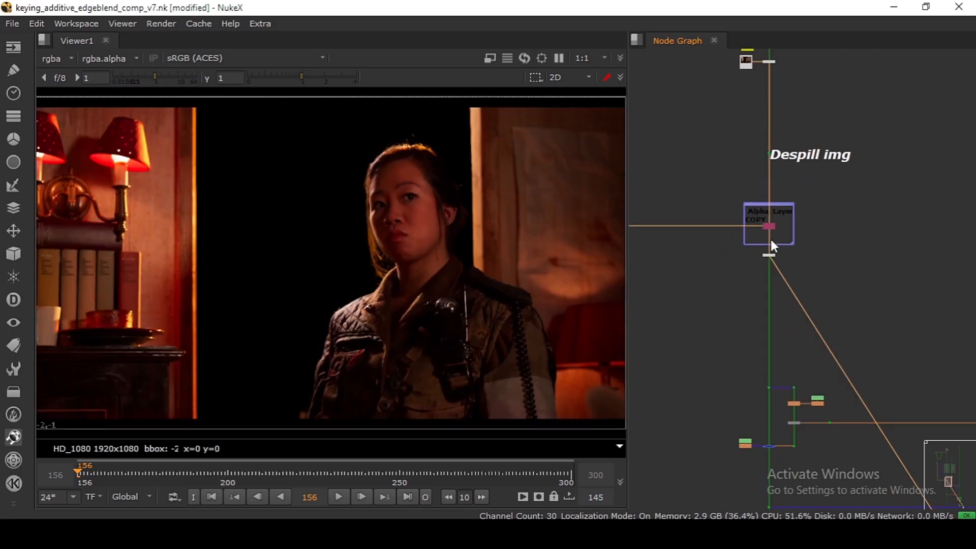
left_click_drag(762, 299, 728, 237)
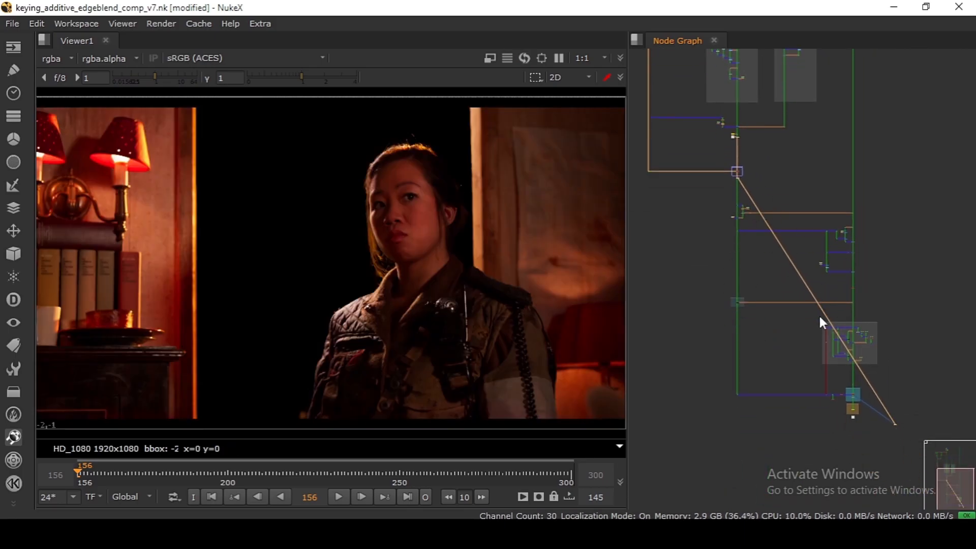
left_click_drag(845, 391, 731, 155)
scroll(731, 154, "up", 8)
scroll(755, 163, "up", 5)
left_click(795, 198)
key("1")
left_click(823, 94)
left_click_drag(823, 95, 773, 69)
key("1")
left_click_drag(713, 179, 720, 184)
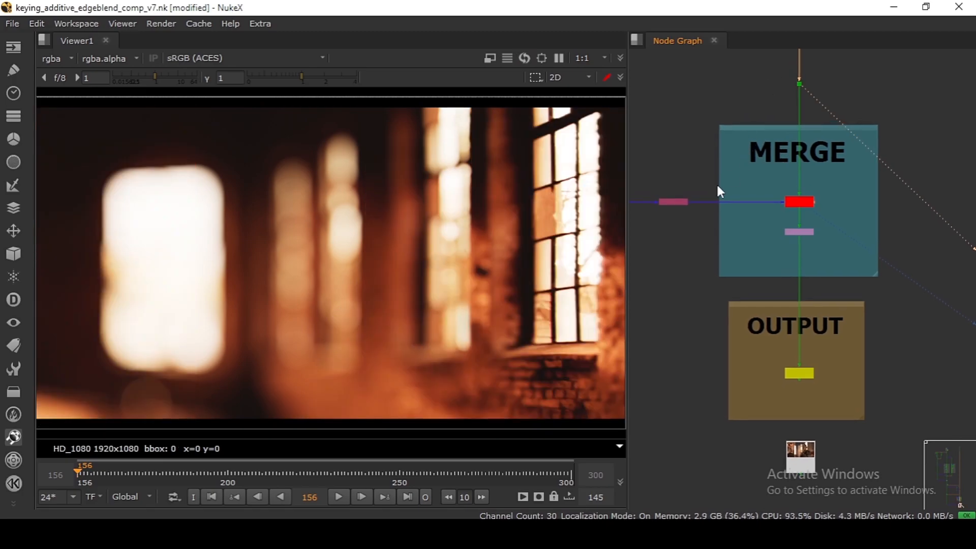
Step: View the foreground node feeding the merge's A input, followed by the combined merge result
left_click(675, 202)
key("1")
left_click(799, 202)
key("1")
scroll(798, 206, "up", 3)
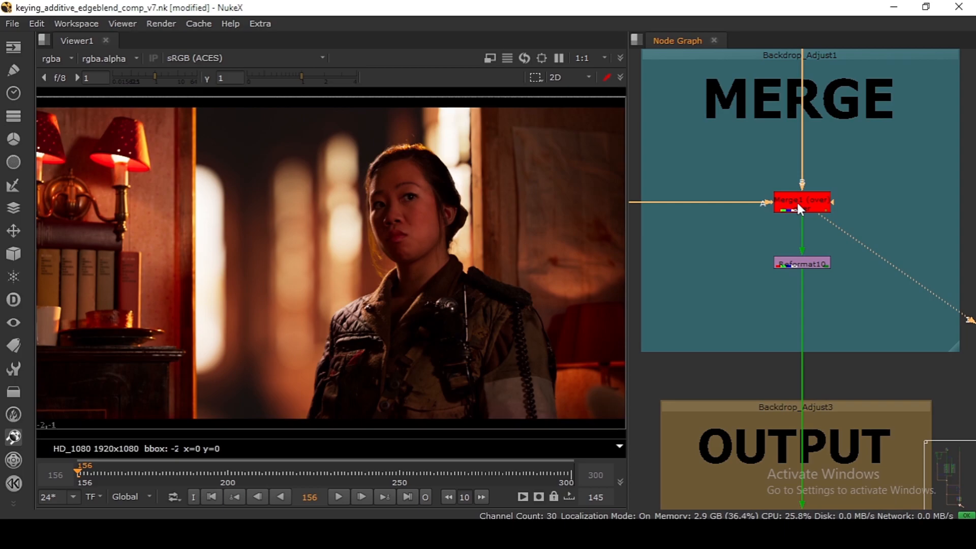
Step: View the Read13 WIP156.png render below the OUTPUT backdrop
scroll(798, 203, "down", 3)
scroll(803, 305, "up", 2)
left_click(807, 416)
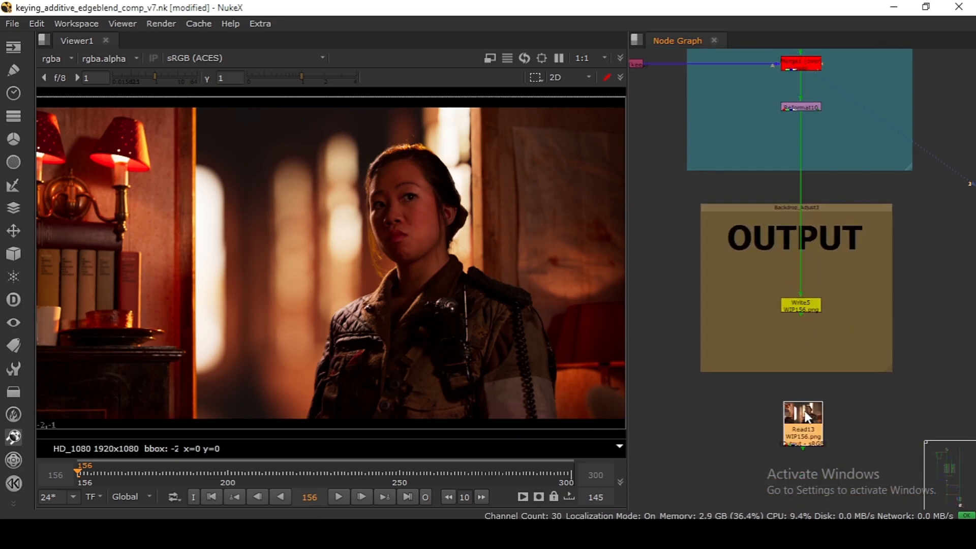
key("1")
left_click_drag(799, 377, 817, 257)
scroll(817, 257, "up", 2)
scroll(820, 261, "down", 3)
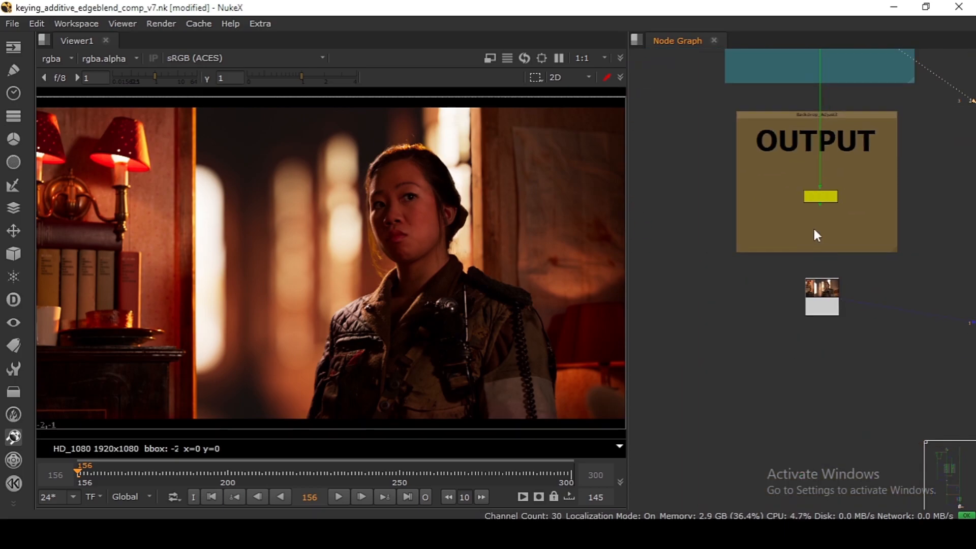
Step: Compare the Read13 render with the plain merge around the woman's face and the hair on top of her head
scroll(435, 178, "up", 1)
scroll(433, 174, "up", 3)
key("1")
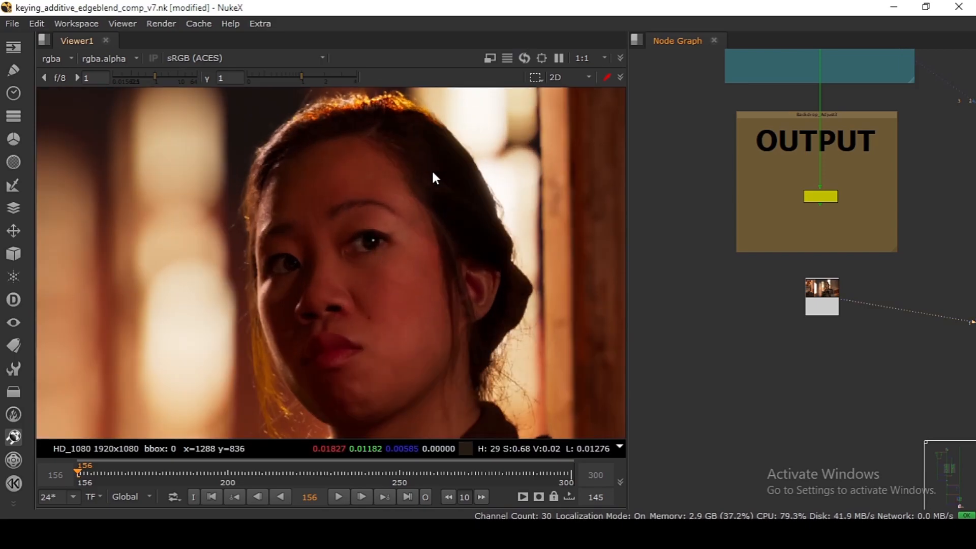
key("2")
left_click_drag(390, 159, 389, 236)
scroll(354, 160, "up", 3)
key("1")
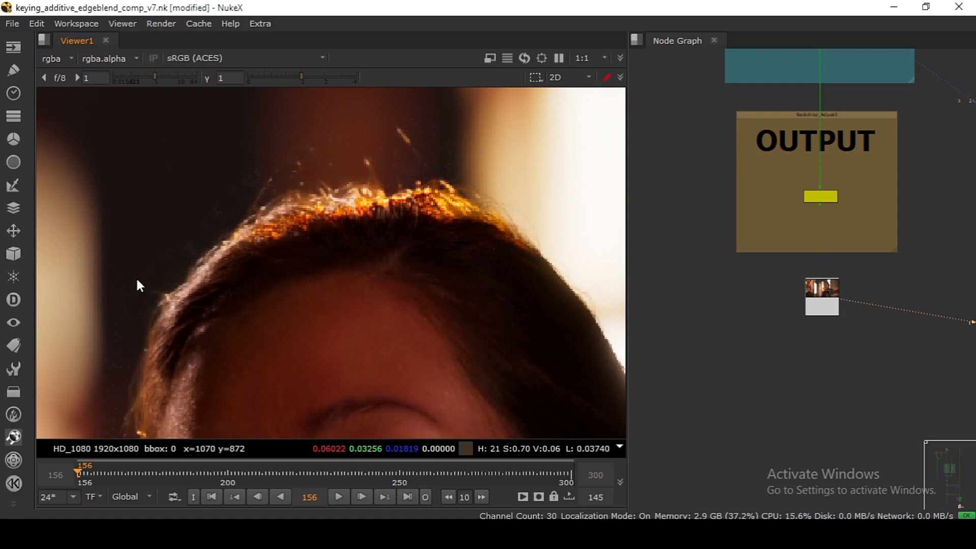
Step: Compare the two versions along the edge of the woman's hair bun and ear against the bright window
left_click_drag(483, 291, 367, 140)
left_click_drag(486, 336, 405, 244)
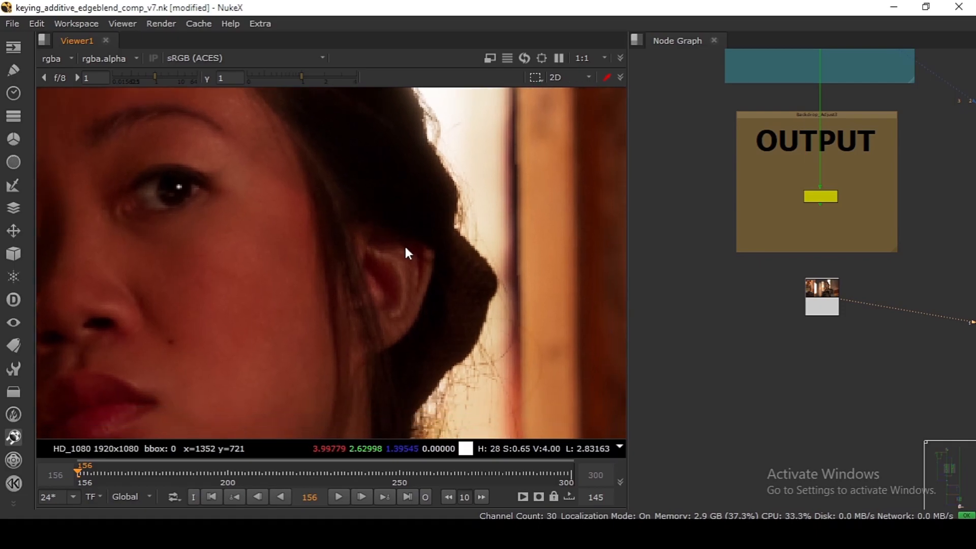
scroll(404, 245, "down", 2)
scroll(443, 201, "up", 2)
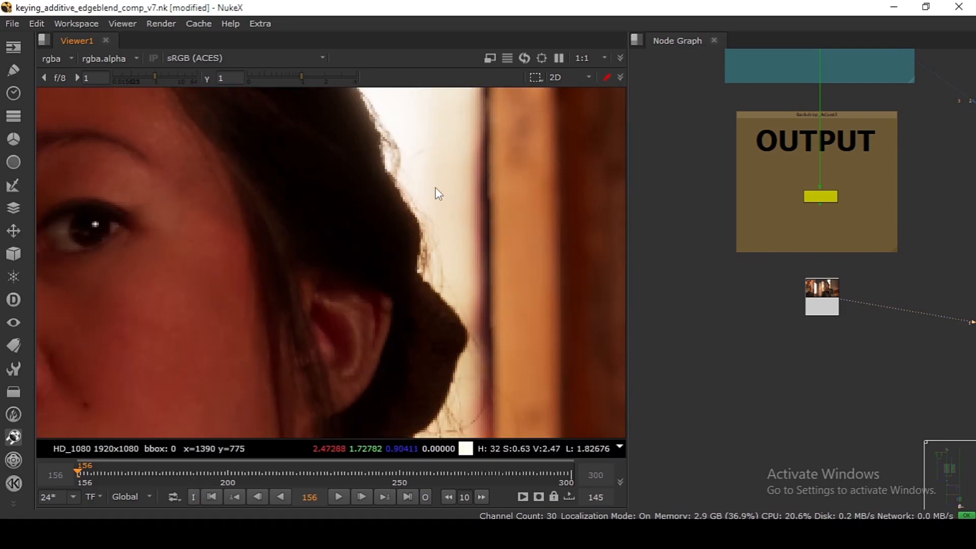
key("2")
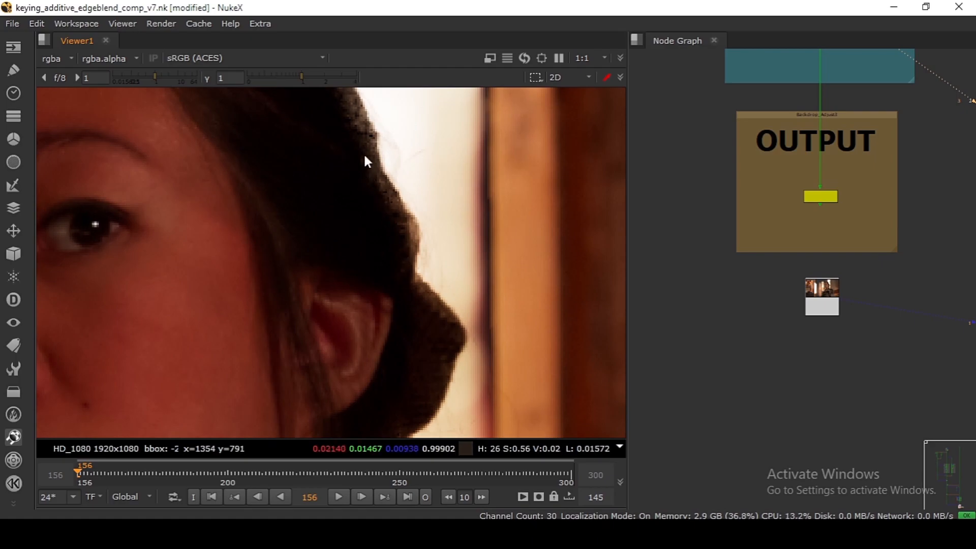
key("1")
Step: Compare the fine stray hairs behind the woman's neck between the Read13 render and the plain merge
scroll(376, 340, "down", 2)
left_click_drag(377, 370, 377, 227)
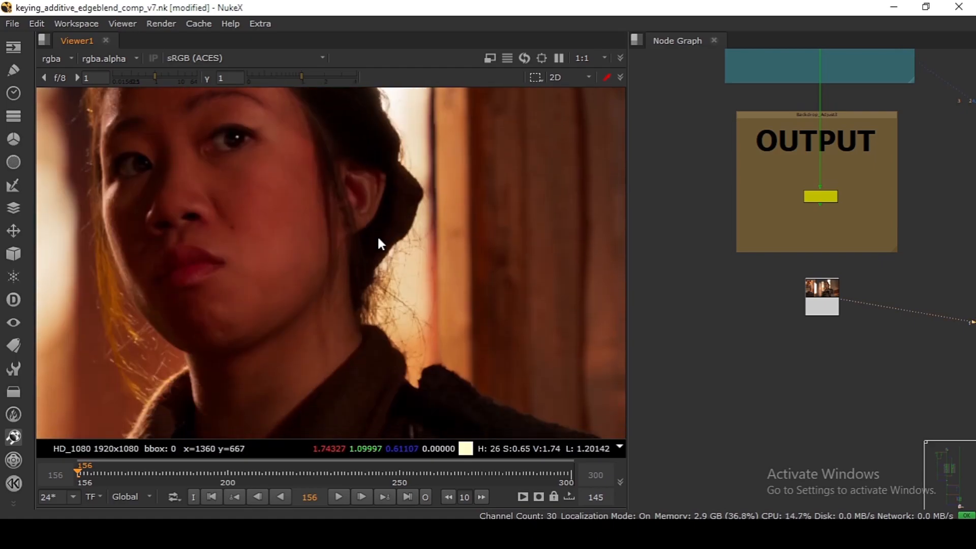
scroll(409, 301, "up", 2)
key("2")
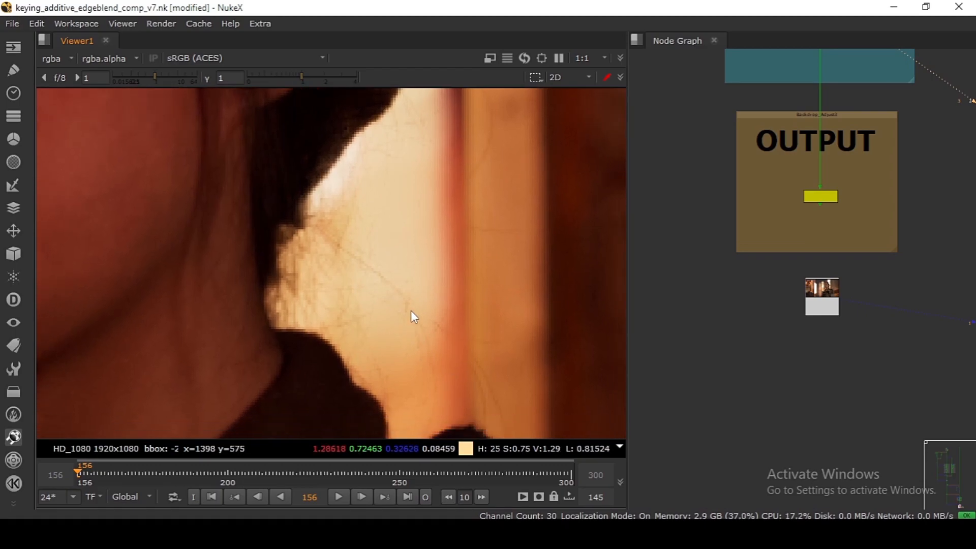
scroll(412, 322, "down", 2)
scroll(445, 282, "up", 2)
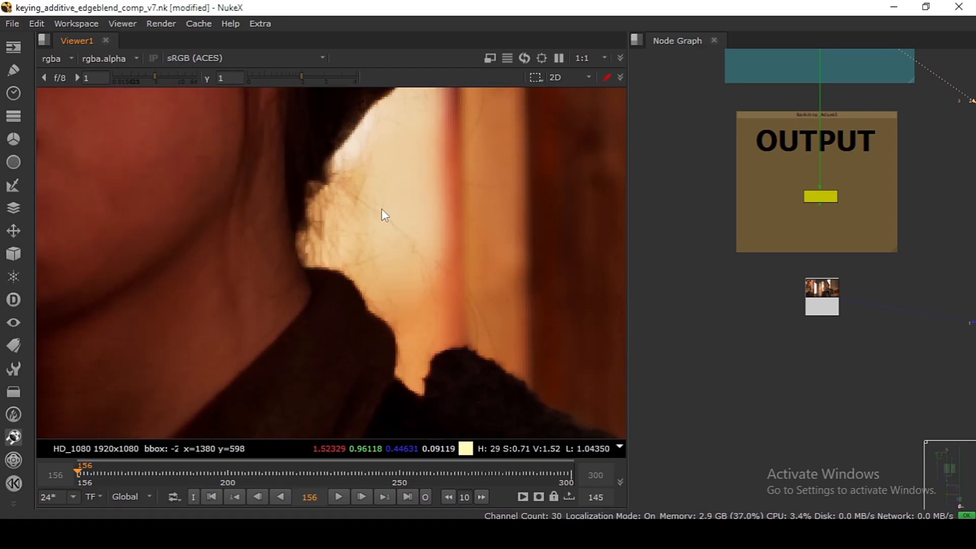
scroll(381, 208, "down", 3)
scroll(375, 191, "up", 1)
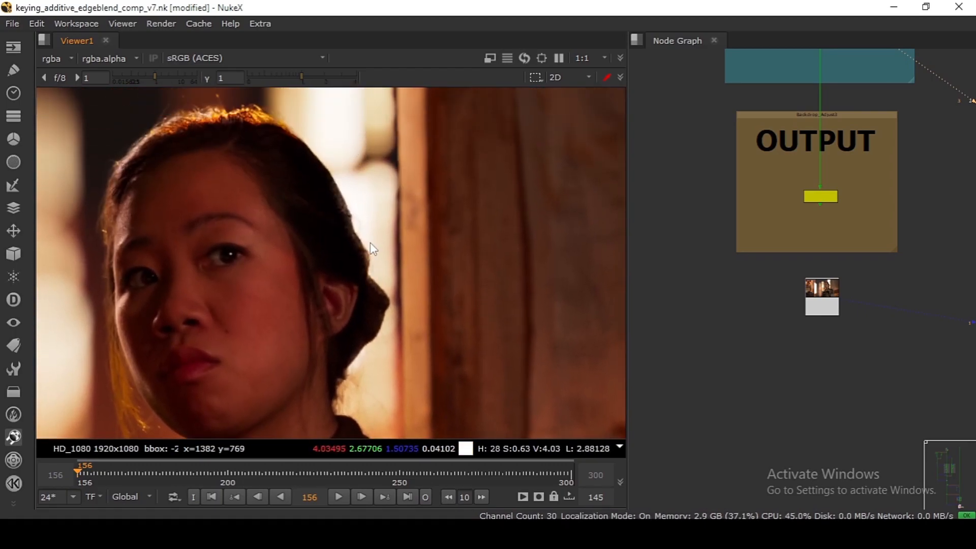
scroll(379, 214, "up", 3)
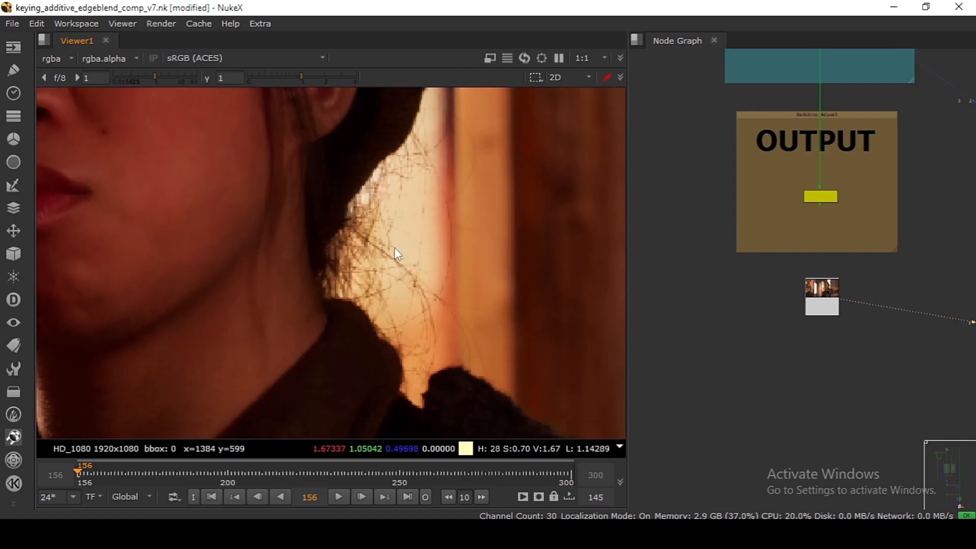
scroll(394, 248, "down", 2)
scroll(422, 328, "up", 2)
scroll(423, 327, "up", 2)
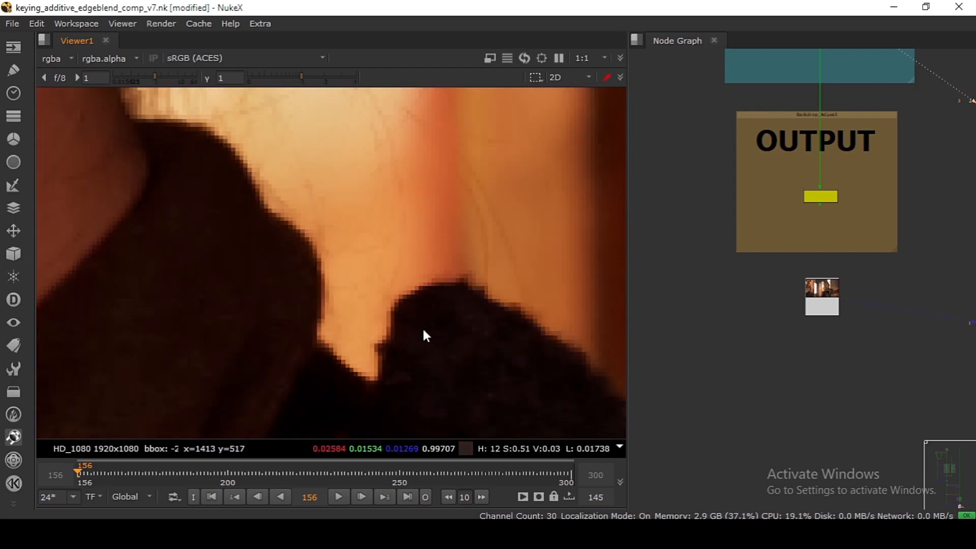
Step: Examine the woman's collar, shoulder and sleeve edges against the background in the Read13 render
scroll(353, 277, "down", 2)
scroll(264, 281, "down", 2)
scroll(243, 279, "up", 2)
scroll(320, 272, "up", 2)
scroll(324, 283, "up", 2)
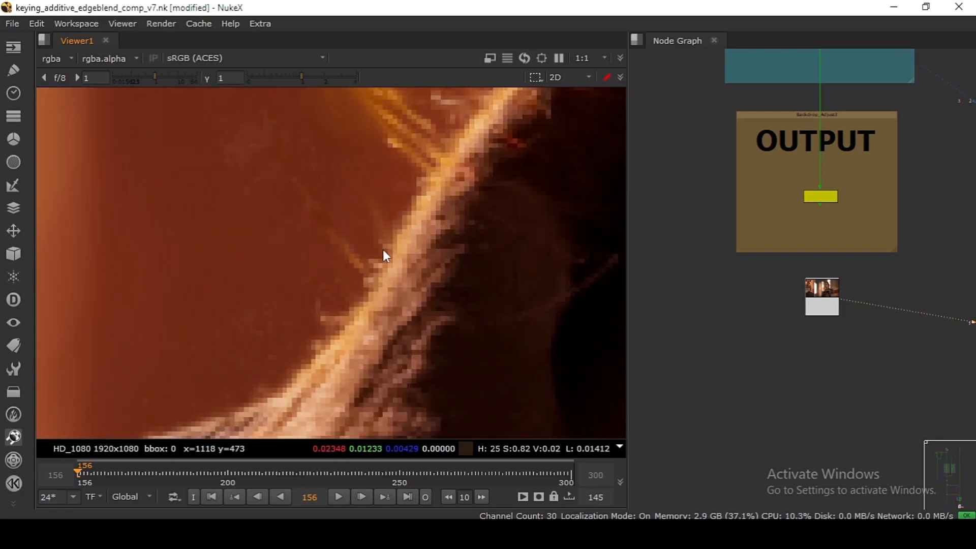
scroll(359, 291, "down", 3)
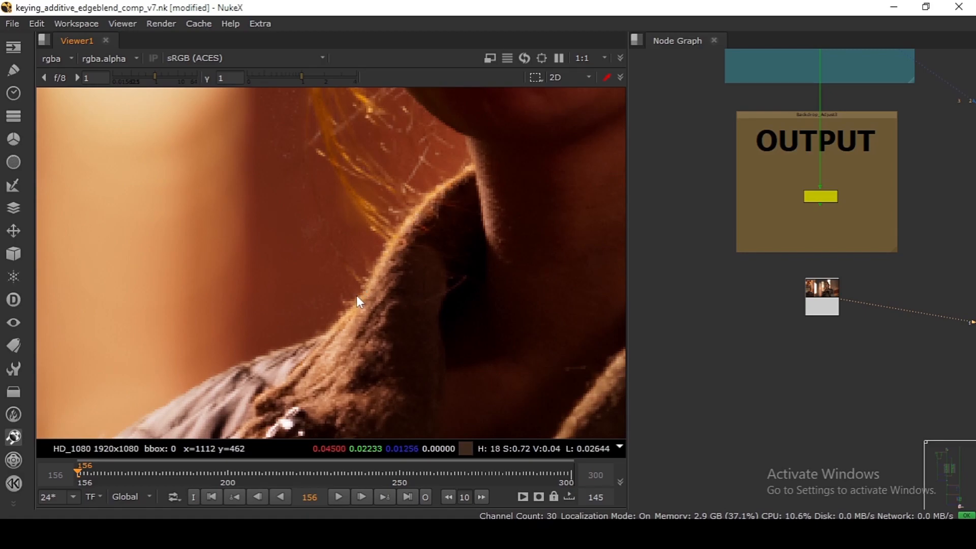
scroll(282, 368, "down", 3)
left_click_drag(275, 379, 448, 209)
scroll(335, 292, "up", 2)
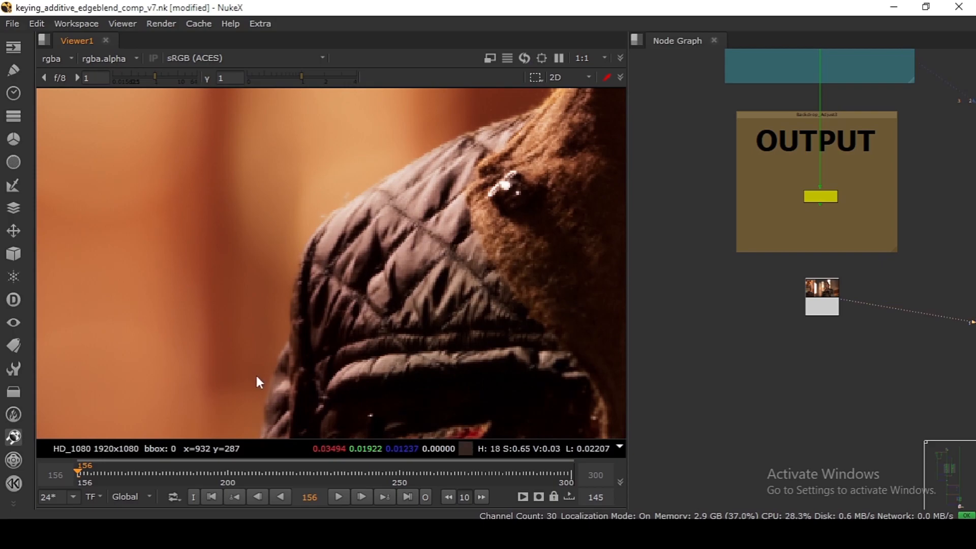
Step: Examine the quilted jacket sleeve's lower edge up close against the background at frame 156
scroll(315, 262, "up", 3)
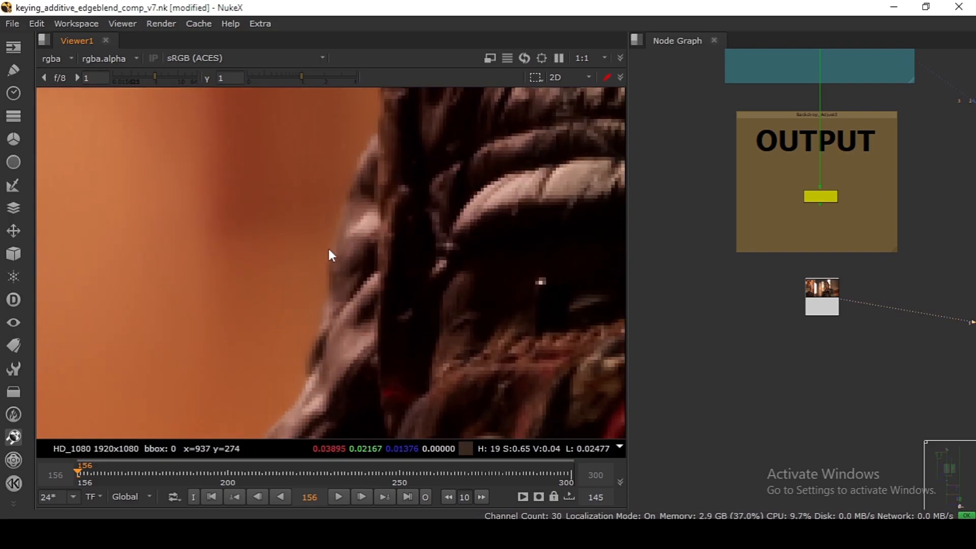
scroll(340, 253, "down", 3)
Step: Go to frame 243 and examine the edges of the man's face, jaw and red shoulder against the background
left_click(376, 470)
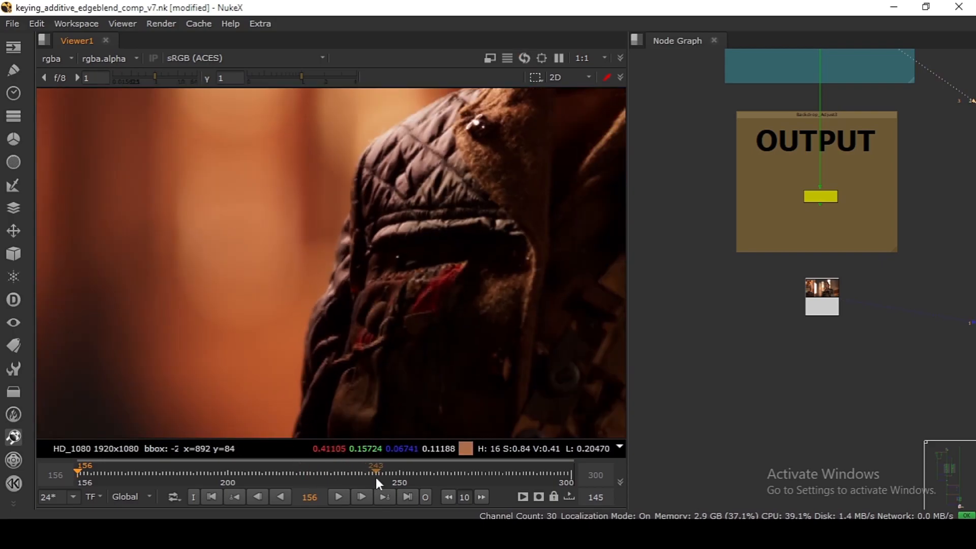
scroll(390, 305, "down", 5)
scroll(249, 187, "up", 5)
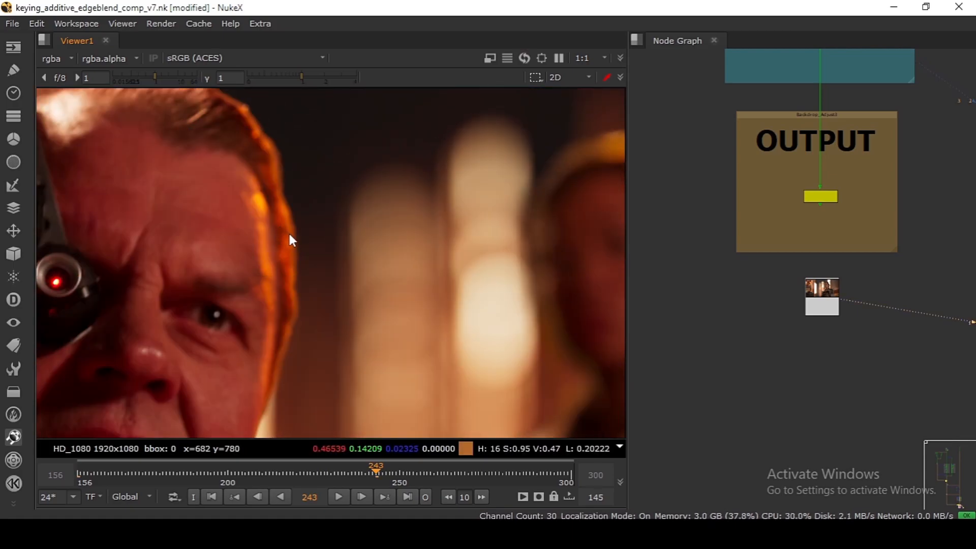
scroll(289, 234, "down", 5)
left_click_drag(268, 350, 307, 234)
scroll(314, 225, "up", 3)
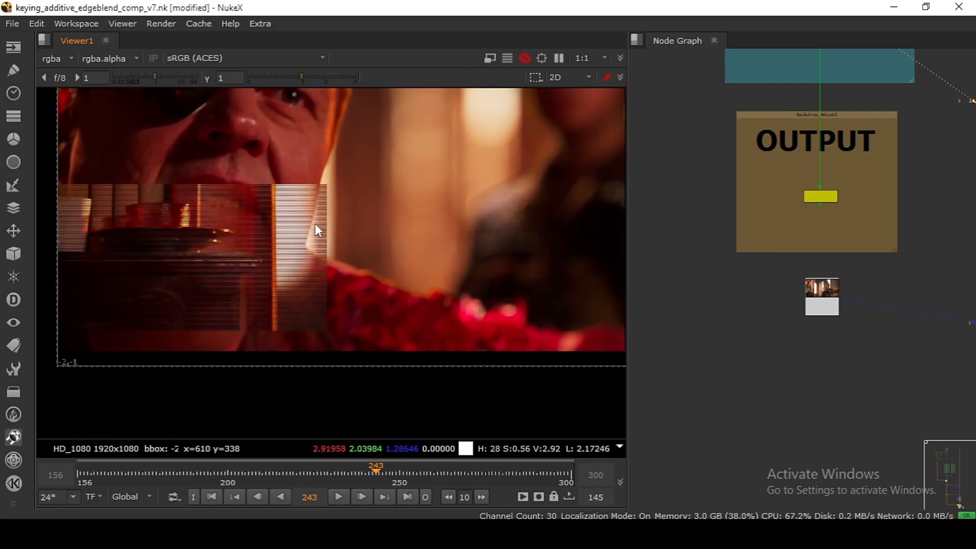
scroll(315, 224, "up", 2)
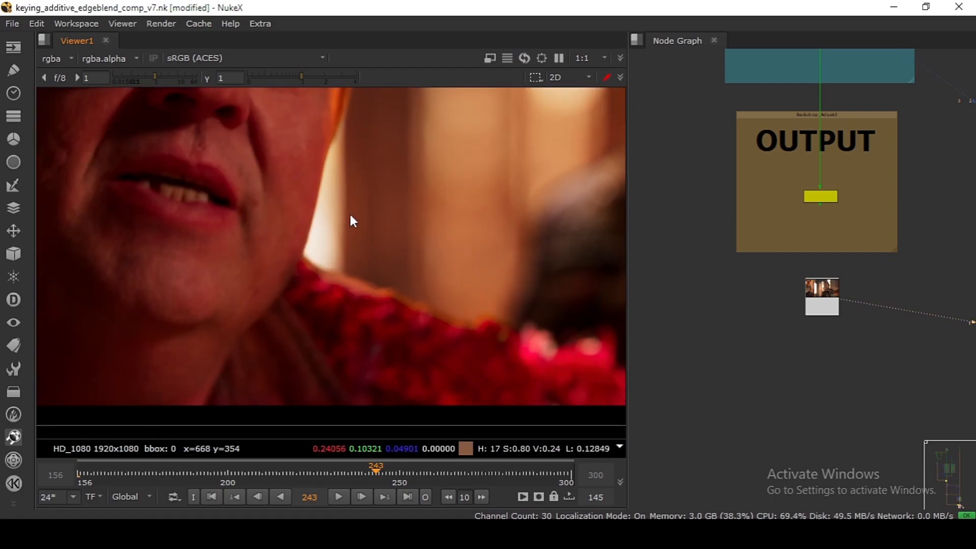
left_click_drag(357, 148, 257, 276)
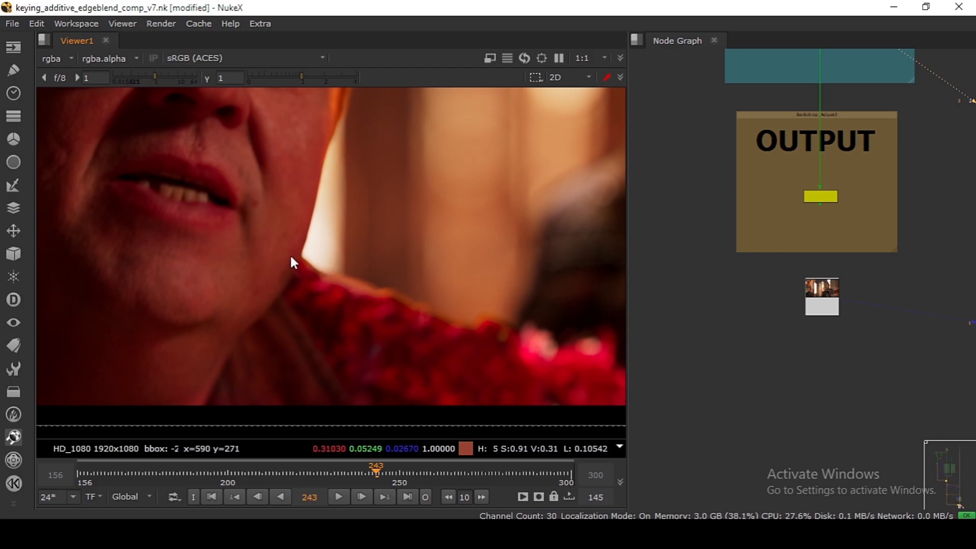
Step: Compare the plain merge with the Read13 render over the full image at frame 243
key("f")
scroll(323, 315, "up", 4)
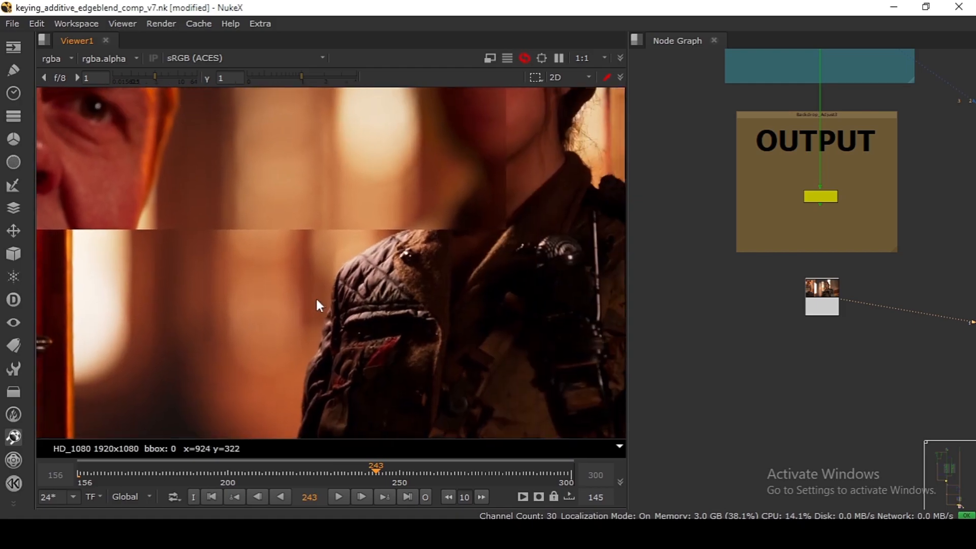
key("f")
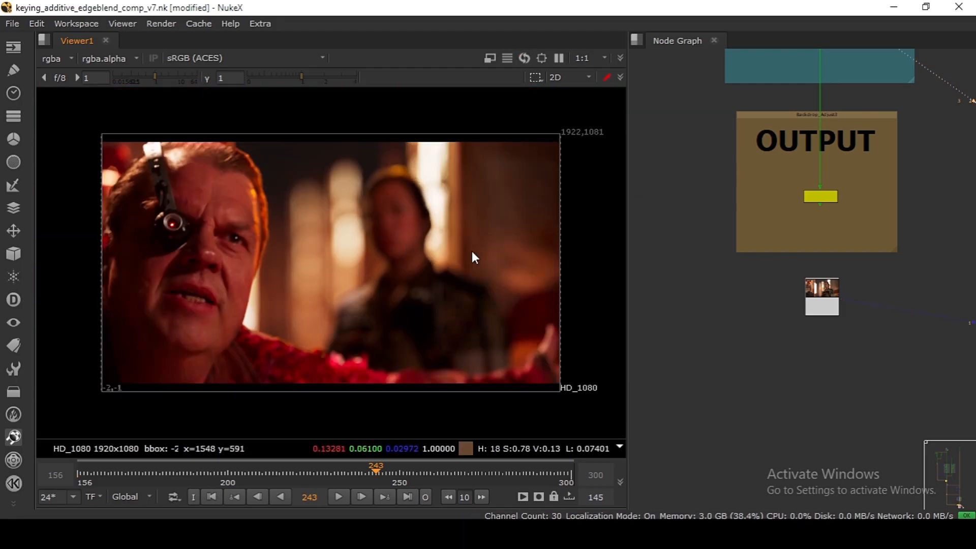
scroll(798, 296, "down", 5)
scroll(789, 236, "up", 3)
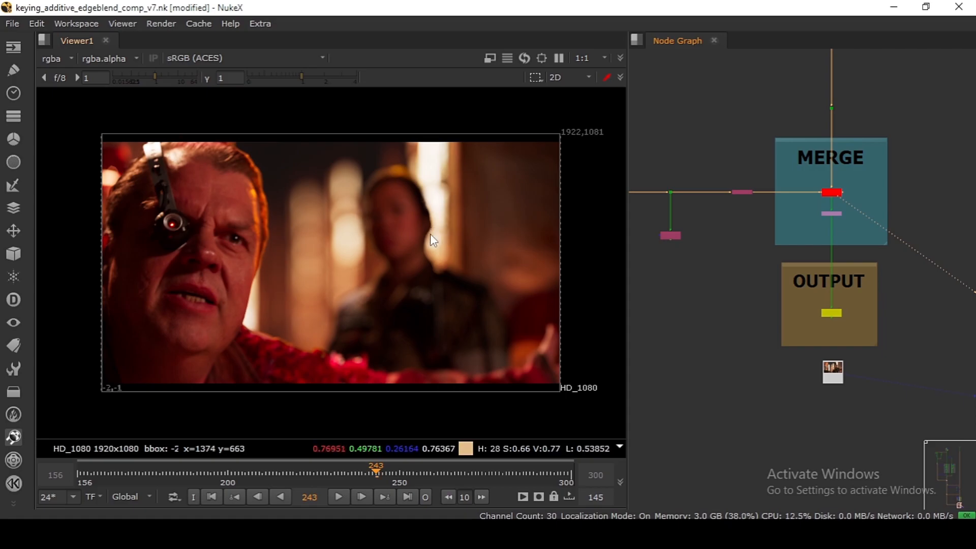
key("2")
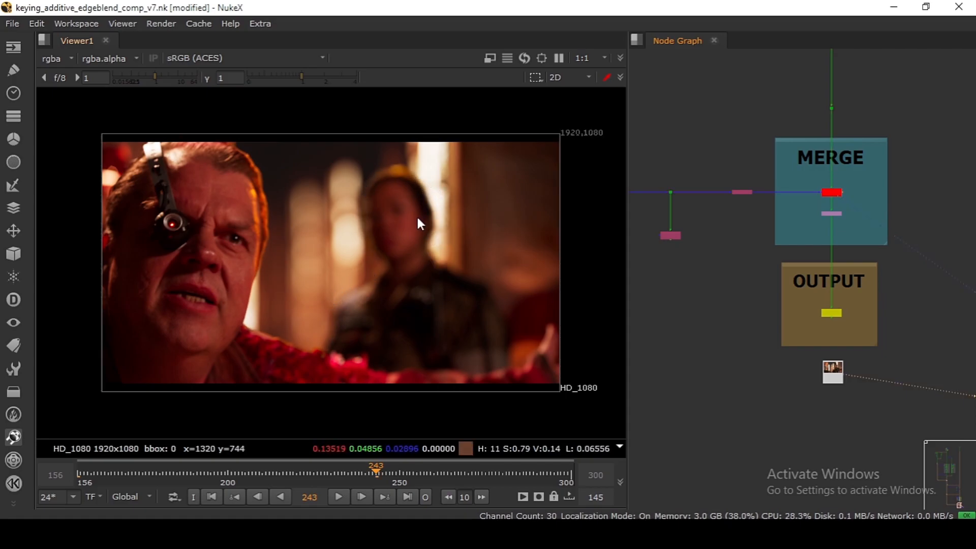
key("f")
key("1")
key("2")
key("1")
key("2")
key("1")
key("2")
key("1")
key("2")
key("1")
key("2")
key("1")
key("2")
scroll(832, 373, "up", 5)
key("1")
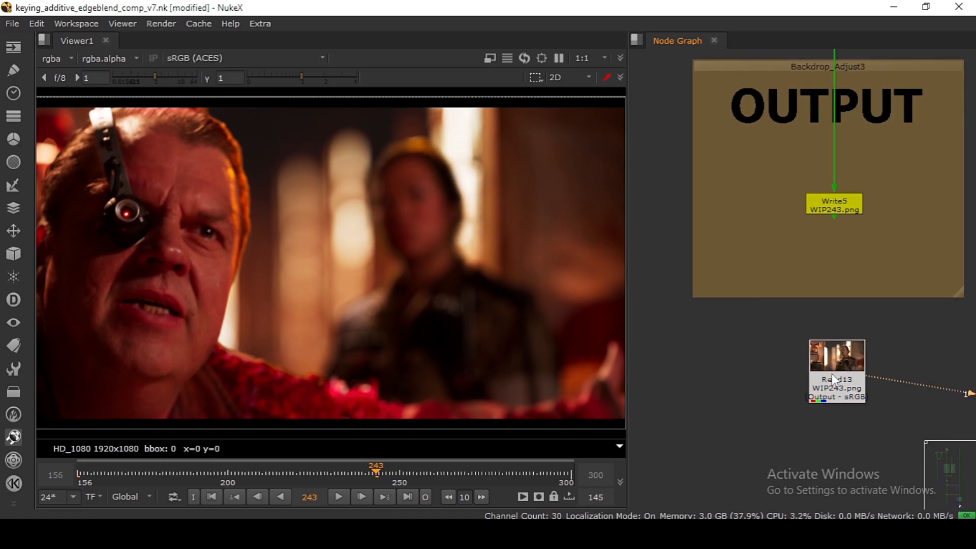
Step: Load the green screen plate into the third viewer input and compare it with the Read13 render
scroll(832, 374, "down", 5)
scroll(712, 293, "up", 2)
left_click(672, 242)
key("3")
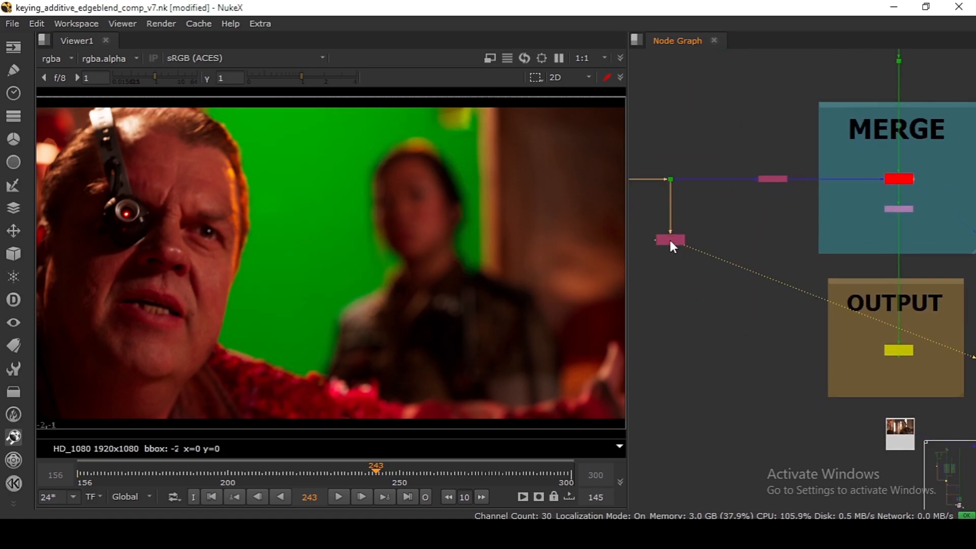
key("2")
key("3")
key("2")
key("3")
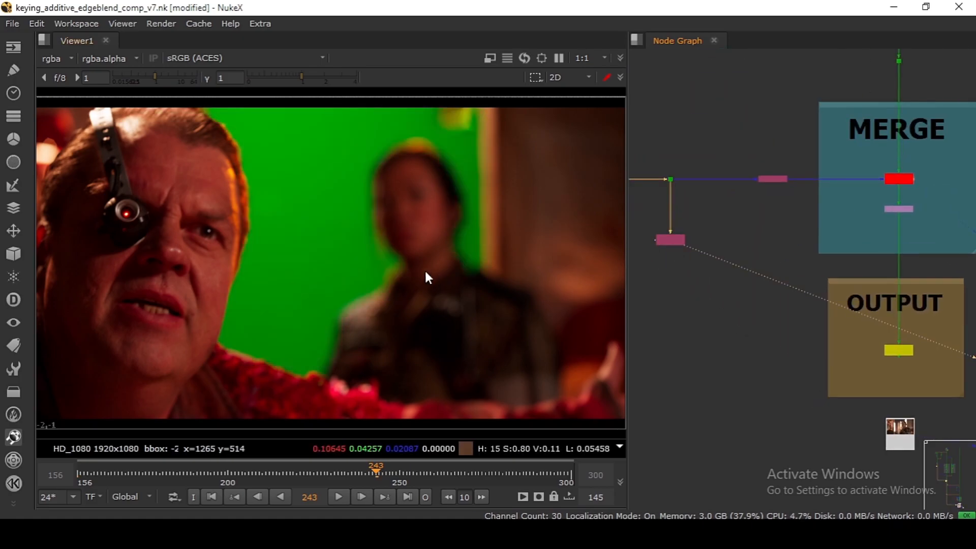
key("2")
key("3")
key("2")
key("3")
key("2")
key("3")
key("2")
key("3")
key("2")
Step: Compare the out-of-focus woman's shoulder edge between the Read13 render and the green screen plate
scroll(345, 315, "up", 5)
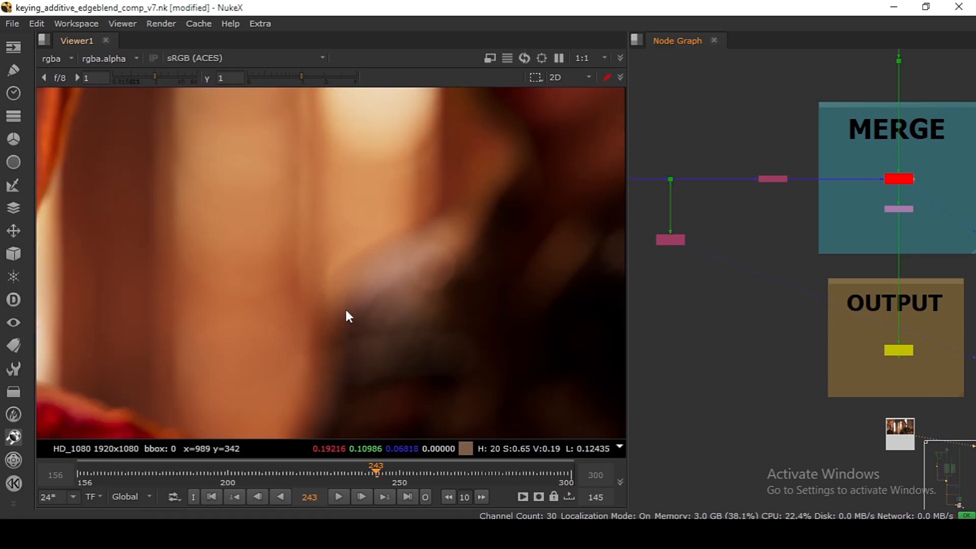
key("3")
key("2")
scroll(364, 265, "up", 4)
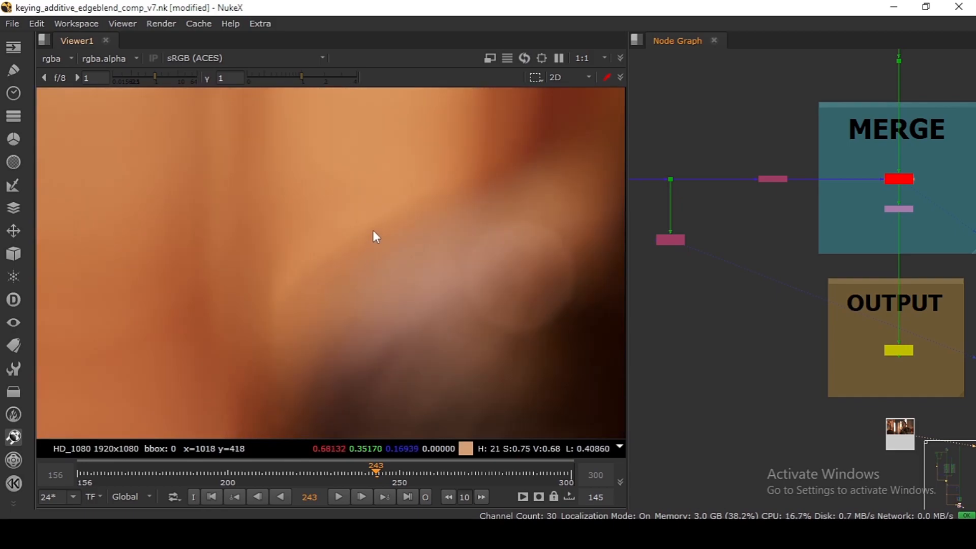
left_click_drag(364, 226, 422, 301)
right_click(449, 261, "ctrl")
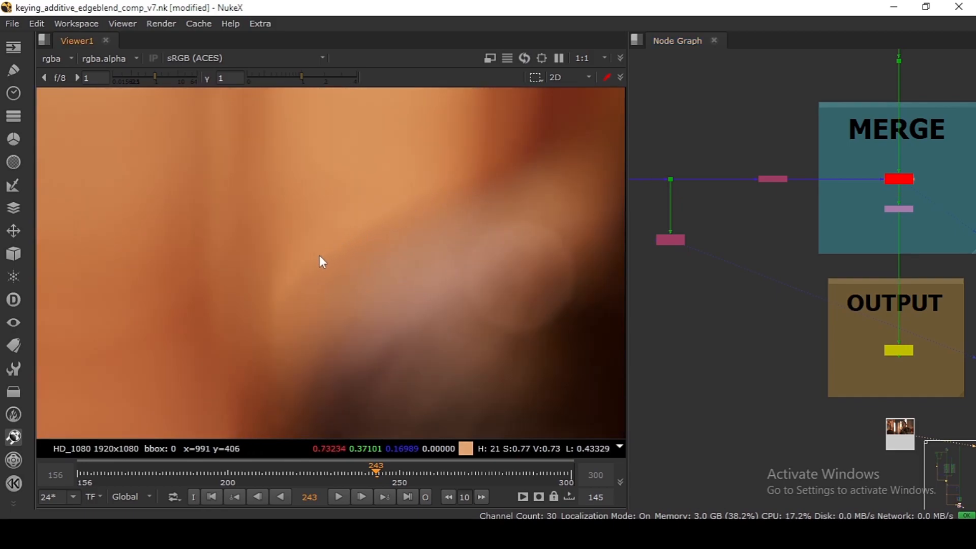
scroll(320, 254, "down", 2)
key("1")
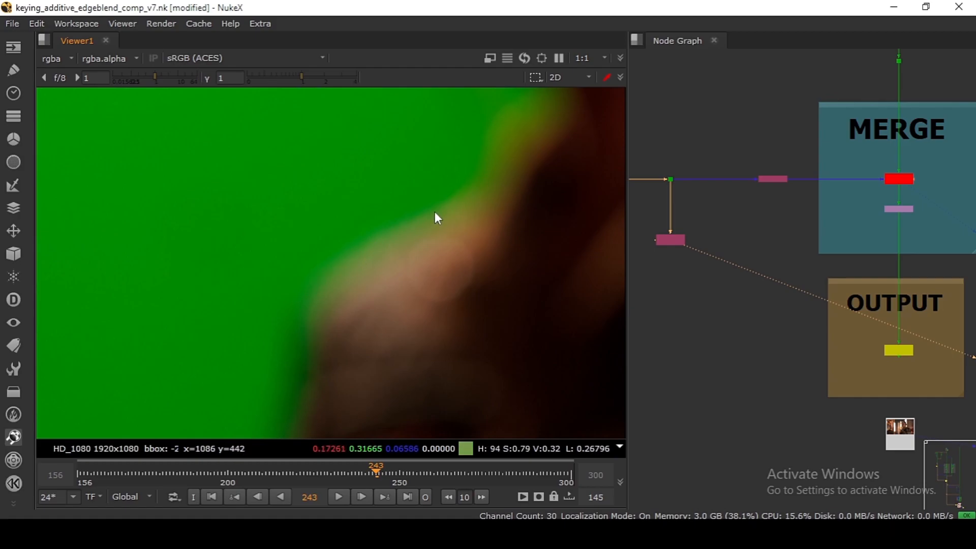
key("2")
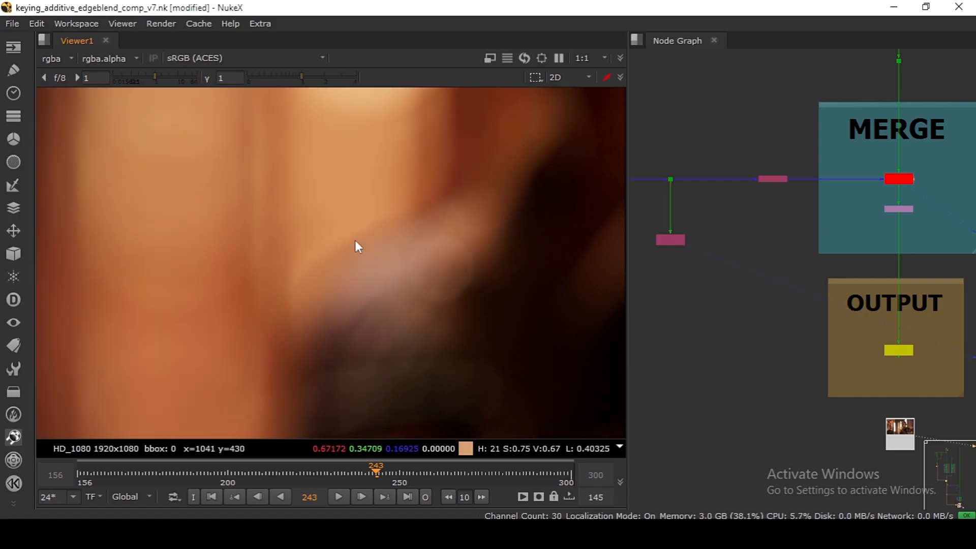
Step: Compare the render with the green screen plate around the out-of-focus woman's neck and over the full image
scroll(306, 273, "down", 3)
left_click_drag(484, 202, 372, 268)
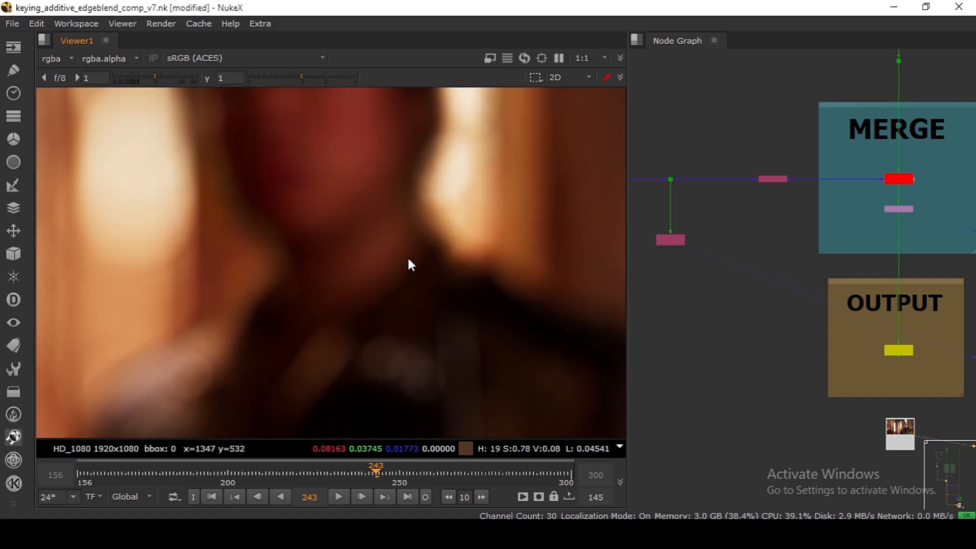
key("1")
key("2")
key("1")
key("2")
key("f")
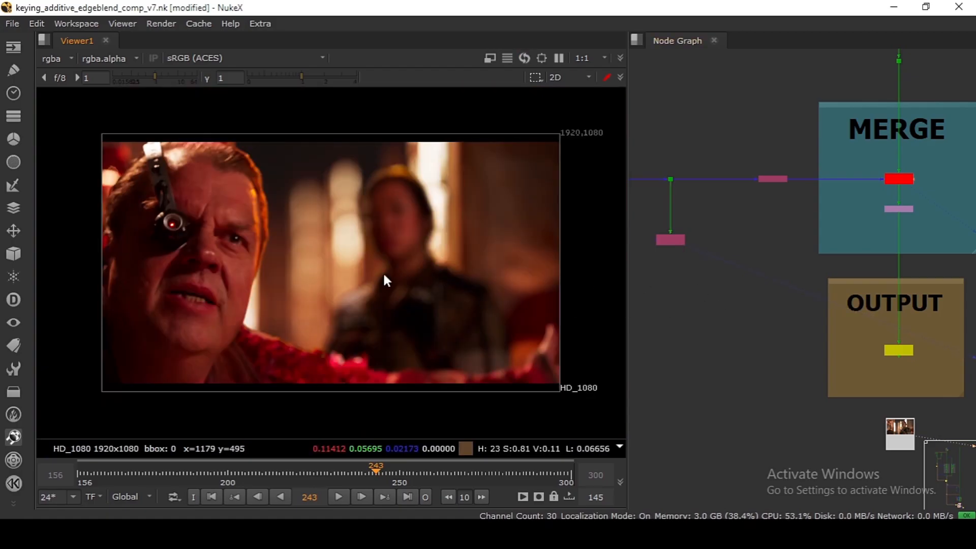
key("1")
key("f")
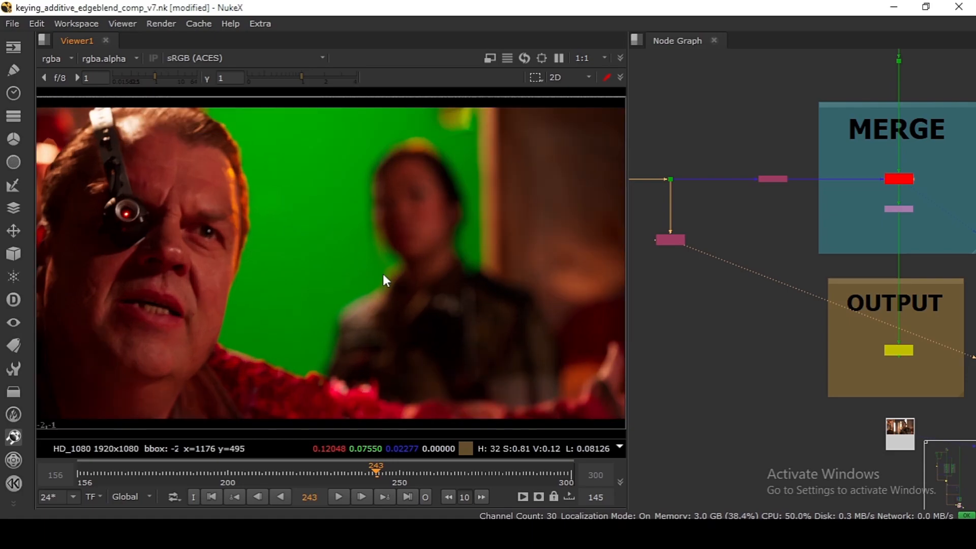
Step: View the output of the node in the MERGE backdrop
scroll(748, 310, "down", 3)
scroll(808, 236, "up", 1)
left_click(825, 246)
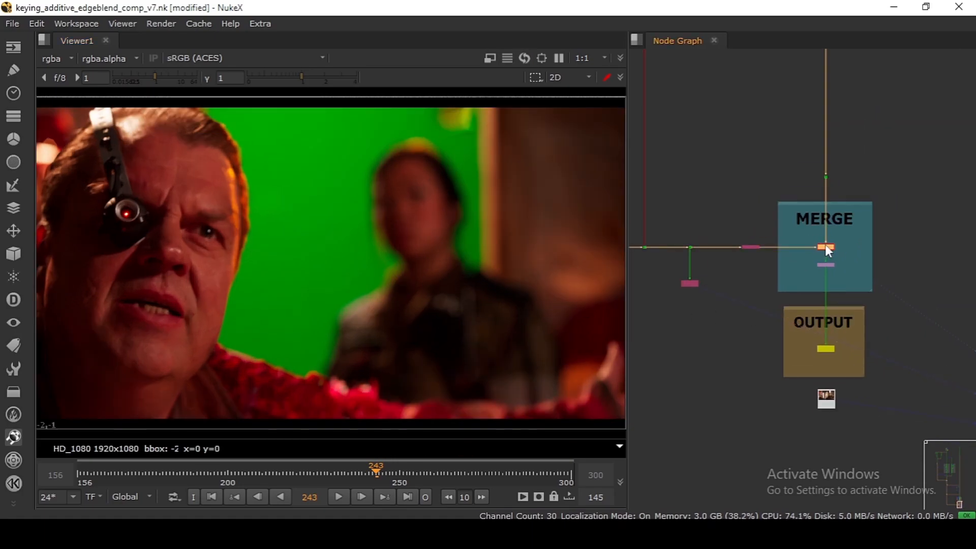
key("1")
Step: View the premultiplied foreground over black and return to the merge output
scroll(826, 245, "down", 6)
scroll(709, 265, "up", 6)
scroll(699, 191, "up", 2)
left_click(704, 183)
key("1")
scroll(704, 189, "down", 6)
scroll(840, 328, "up", 6)
left_click(841, 328)
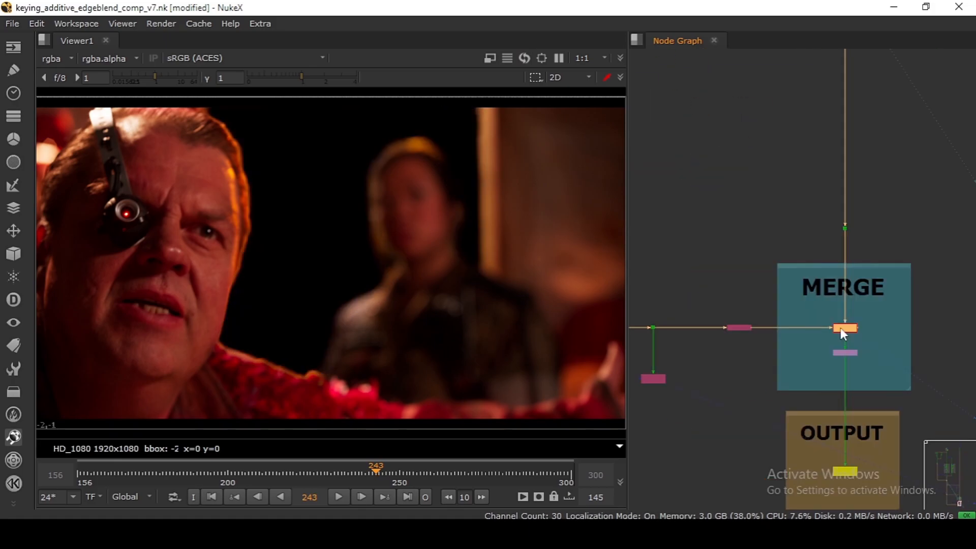
key("1")
Step: View the background alone and sample a pixel in the bright window behind the woman
left_click_drag(799, 198, 896, 255)
scroll(895, 254, "down", 3)
scroll(788, 249, "down", 3)
scroll(780, 280, "up", 4)
left_click_drag(787, 249, 855, 295)
key("1")
left_click_drag(497, 135, 427, 228)
left_click(459, 189, "ctrl")
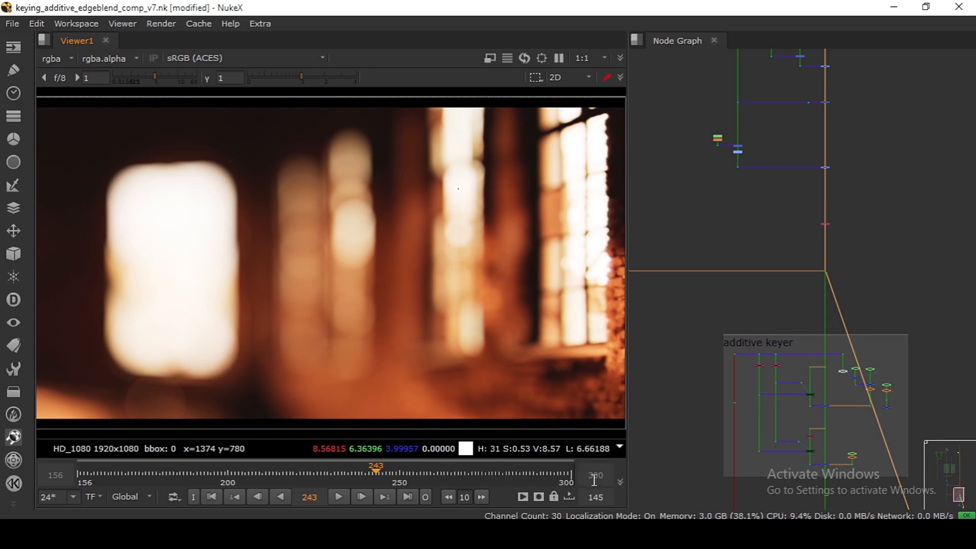
Step: View the merge output and examine the bright window edge beside the out-of-focus woman's head
scroll(682, 267, "down", 3)
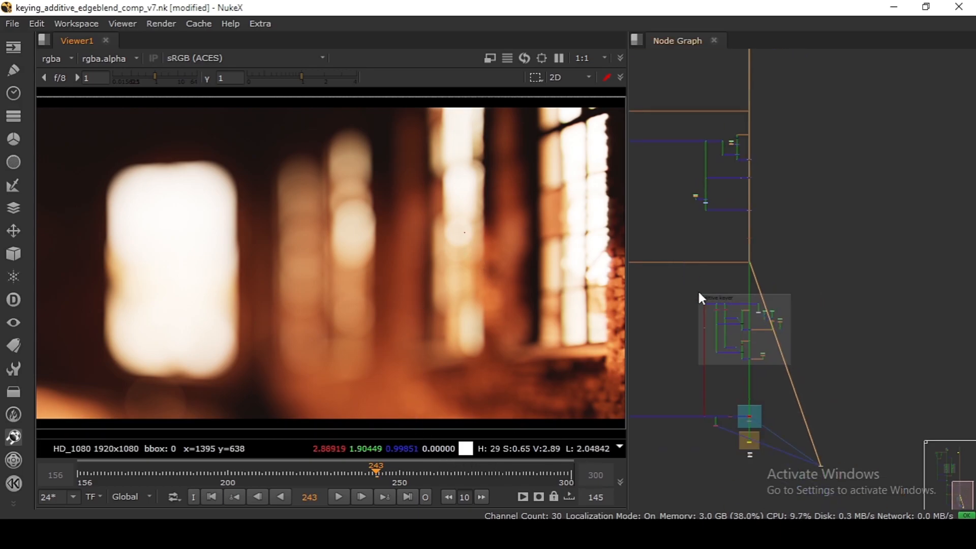
left_click_drag(751, 383, 785, 308)
scroll(787, 309, "up", 3)
scroll(790, 350, "up", 4)
left_click(770, 397)
key("1")
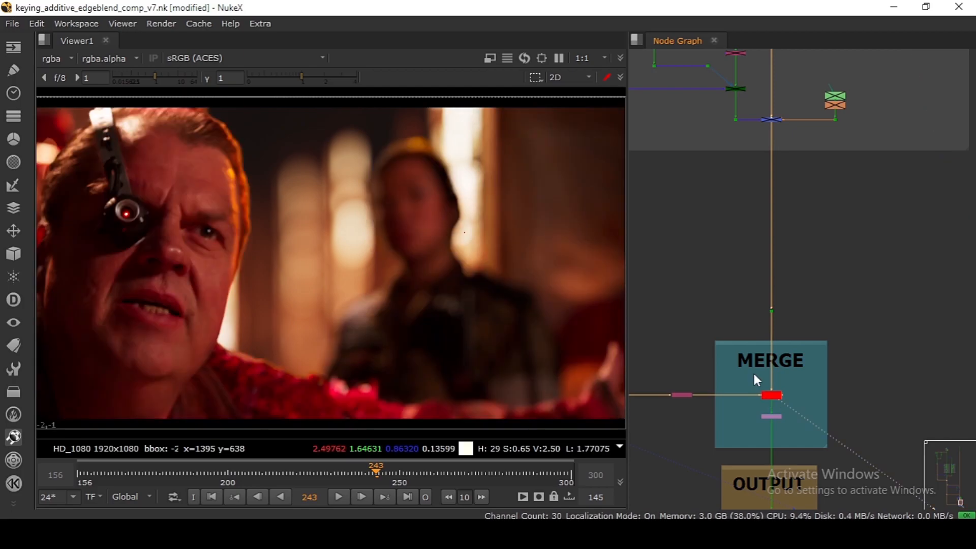
left_click_drag(763, 387, 781, 389)
scroll(518, 250, "up", 4)
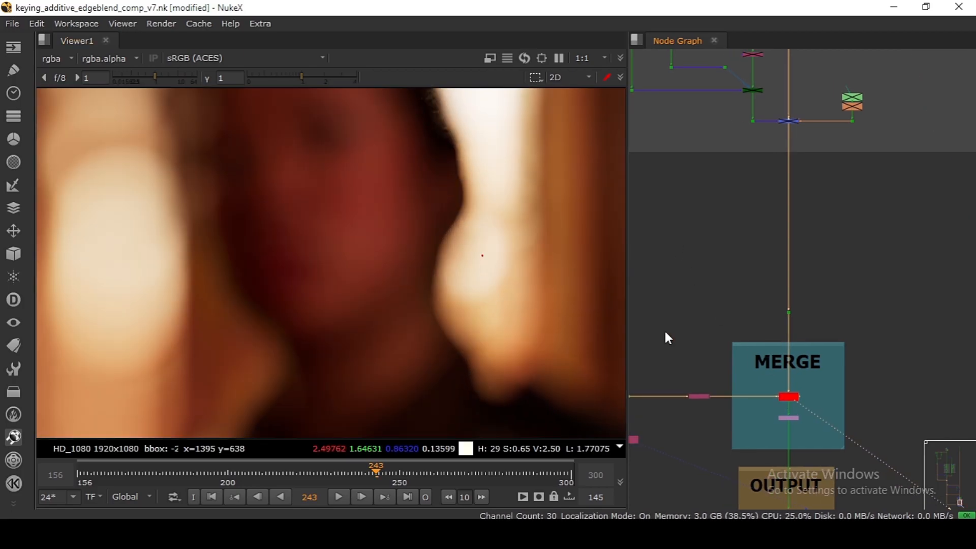
Step: Go to frame 207 and examine the stray hairs behind the woman's neck in the merge
scroll(727, 262, "down", 3)
left_click(254, 471)
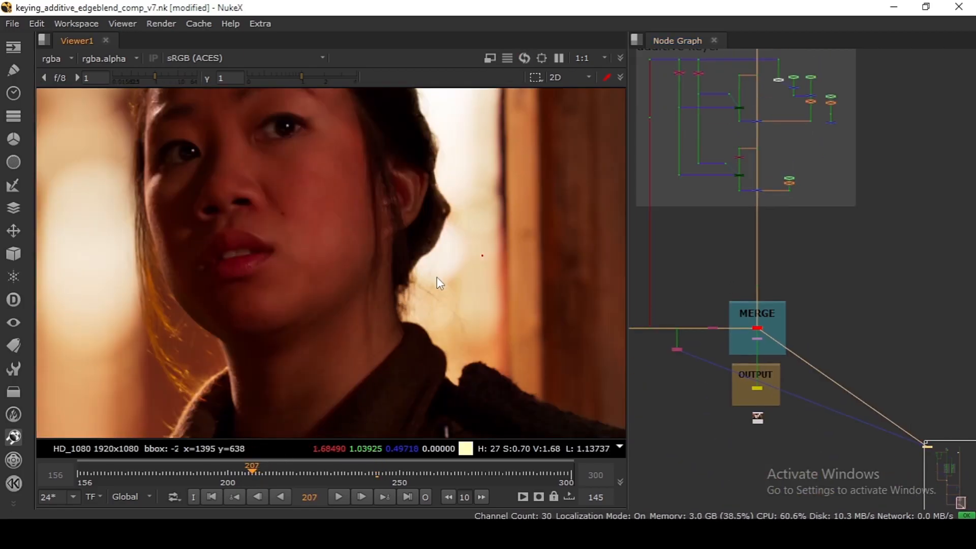
scroll(441, 282, "up", 4)
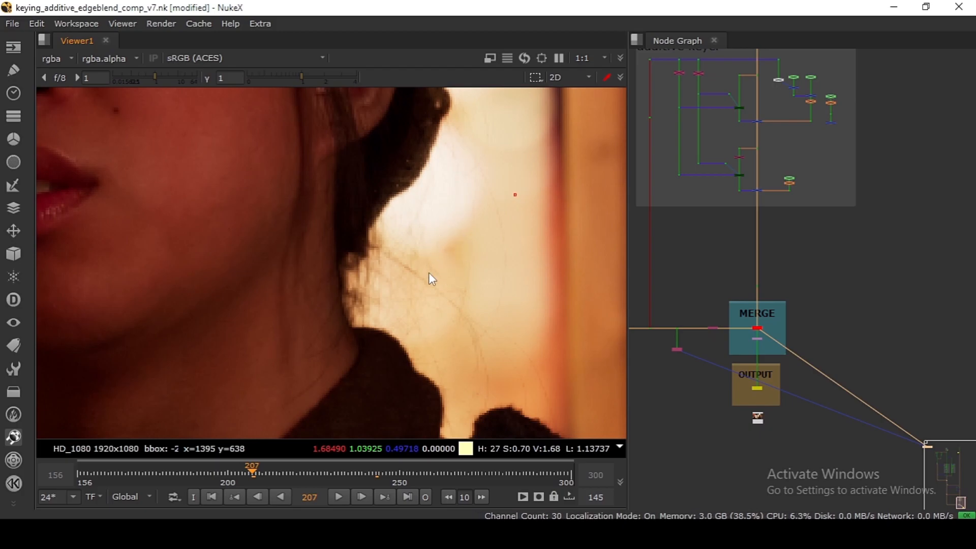
scroll(407, 268, "up", 2)
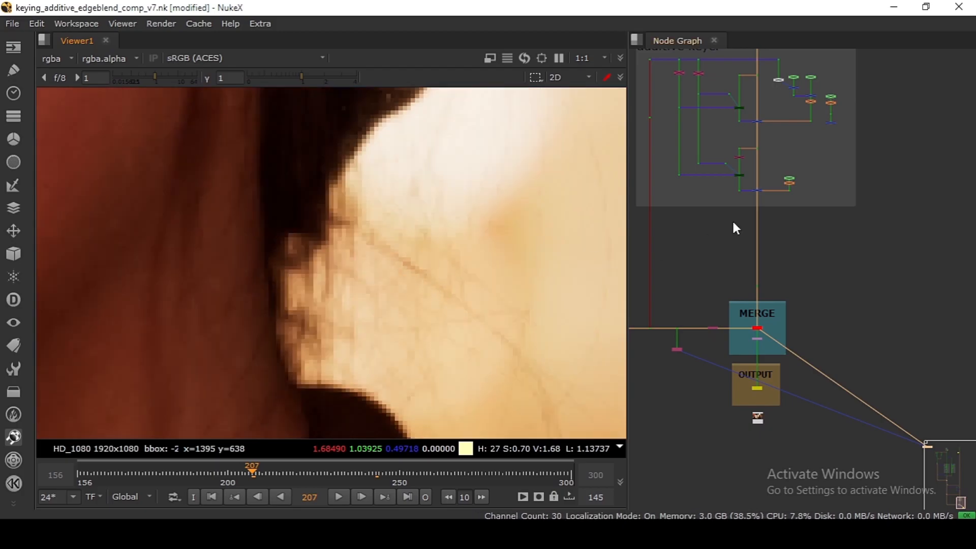
Step: View the foreground matte and examine its fine hair detail around the woman's neck and head
scroll(736, 228, "up", 5)
left_click_drag(744, 306, 704, 348)
key("1")
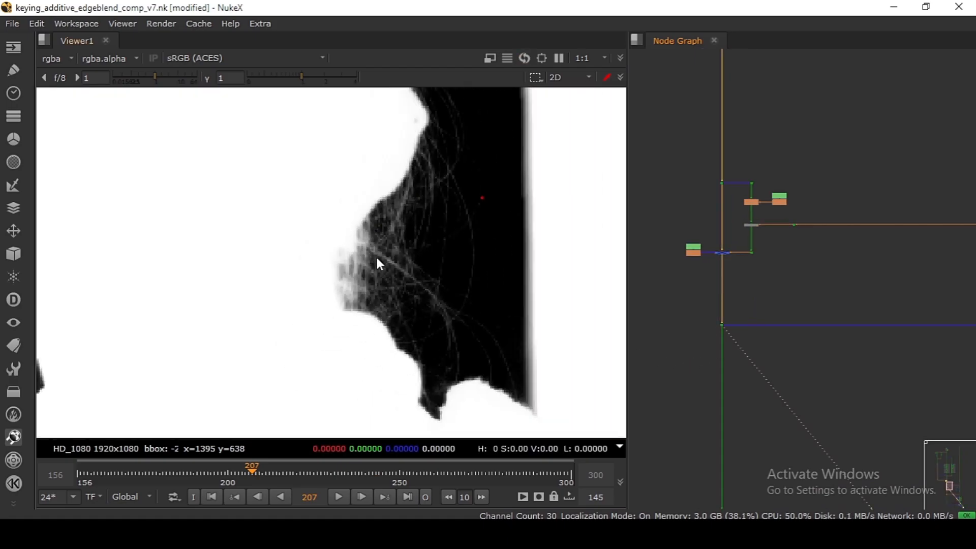
scroll(392, 222, "down", 5)
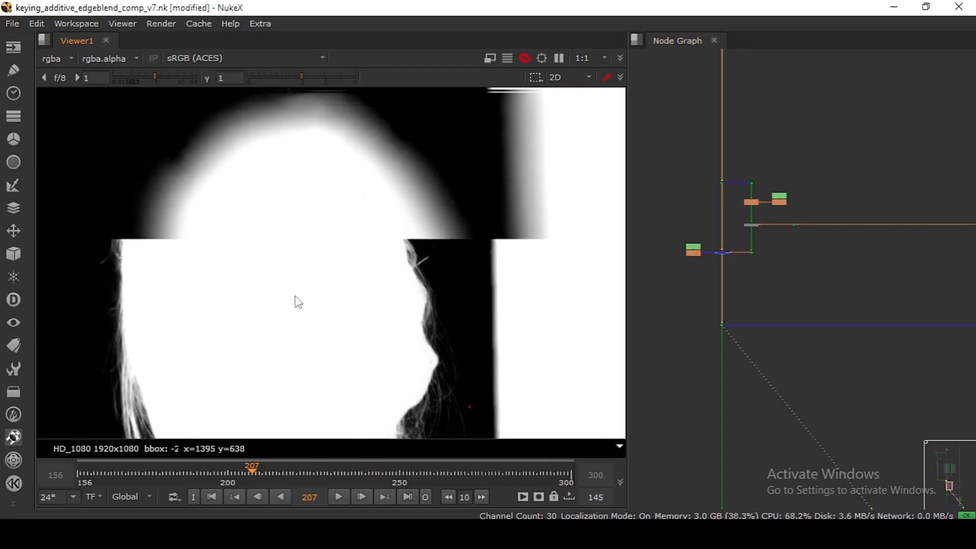
scroll(930, 371, "down", 2)
Step: Enable the lower disabled masked node on the vertical branch and view the matte feeding its mask input
left_click_drag(968, 390, 675, 329)
scroll(819, 268, "up", 3)
left_click_drag(810, 276, 714, 125)
scroll(788, 234, "up", 2)
scroll(787, 236, "up", 1)
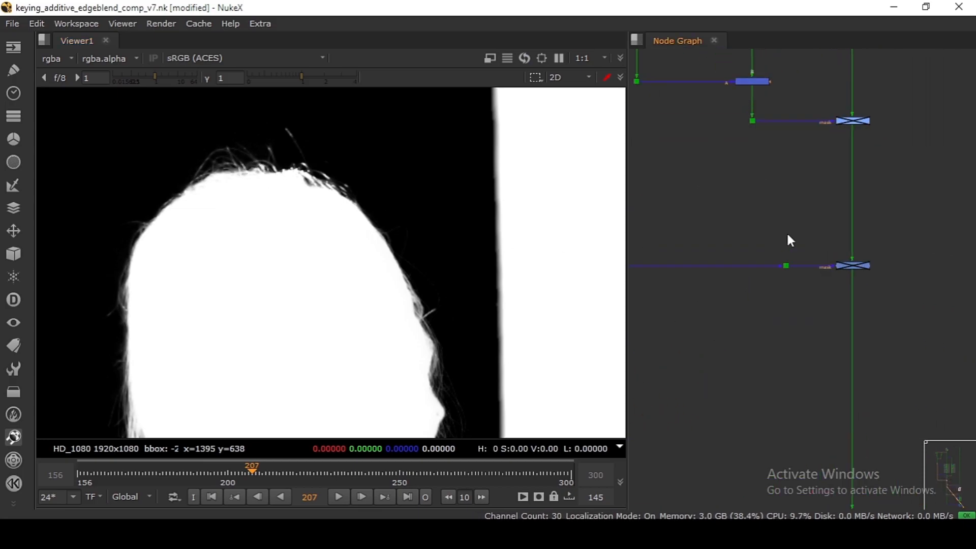
left_click(855, 265)
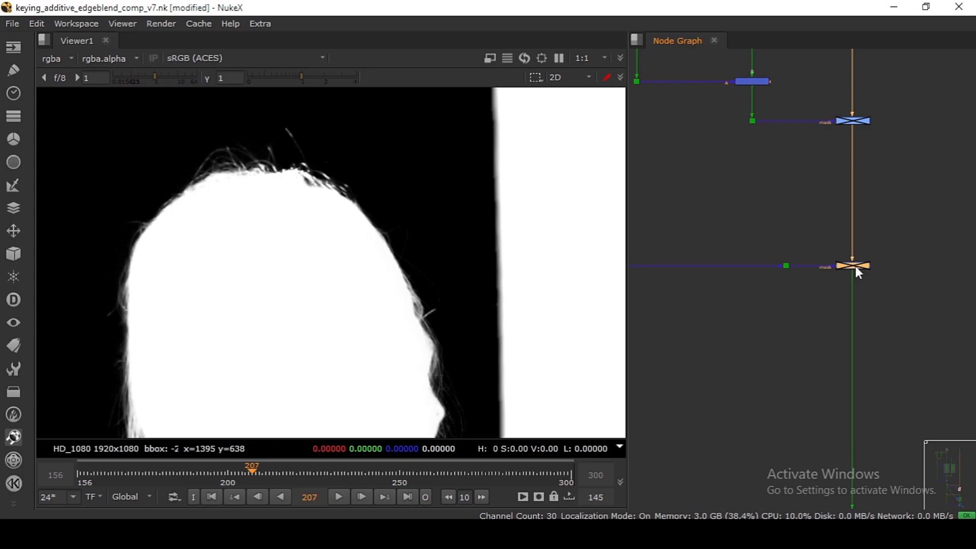
left_click_drag(752, 234, 806, 292)
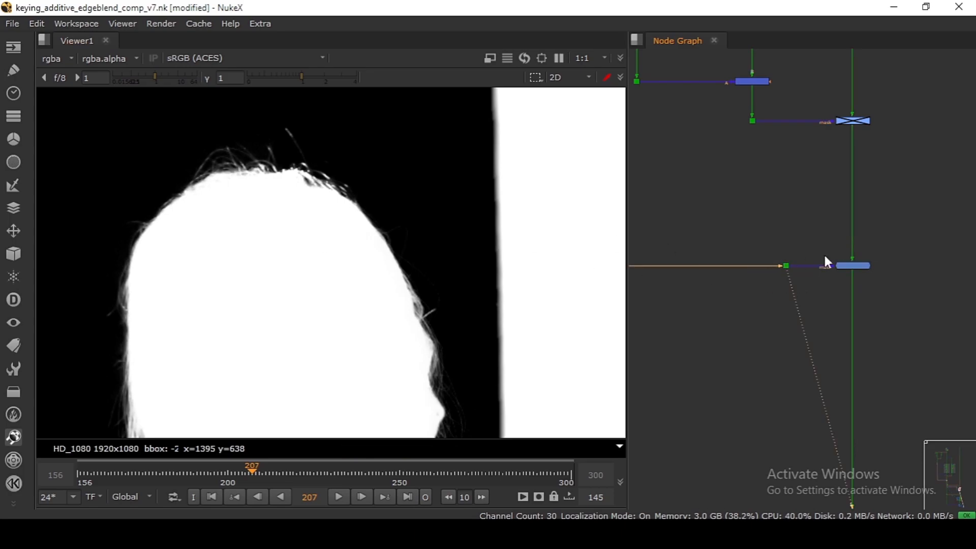
Step: View the HighlightSuppress output and examine the foreground-shaped darkening of the bright background windows
scroll(852, 229, "up", 2)
left_click(853, 279)
left_click(369, 241)
key("a")
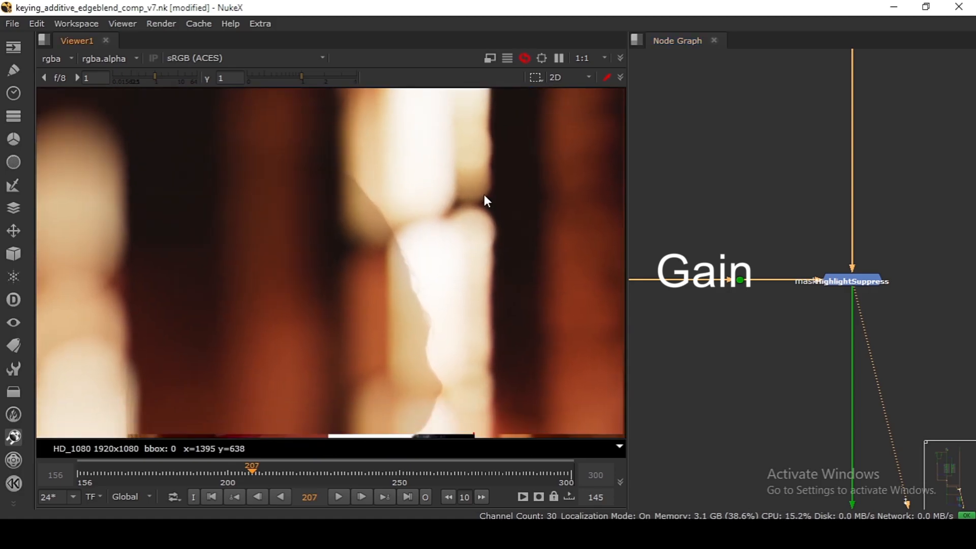
scroll(476, 236, "down", 5)
left_click_drag(435, 223, 429, 220)
scroll(428, 221, "up", 5)
left_click(856, 283)
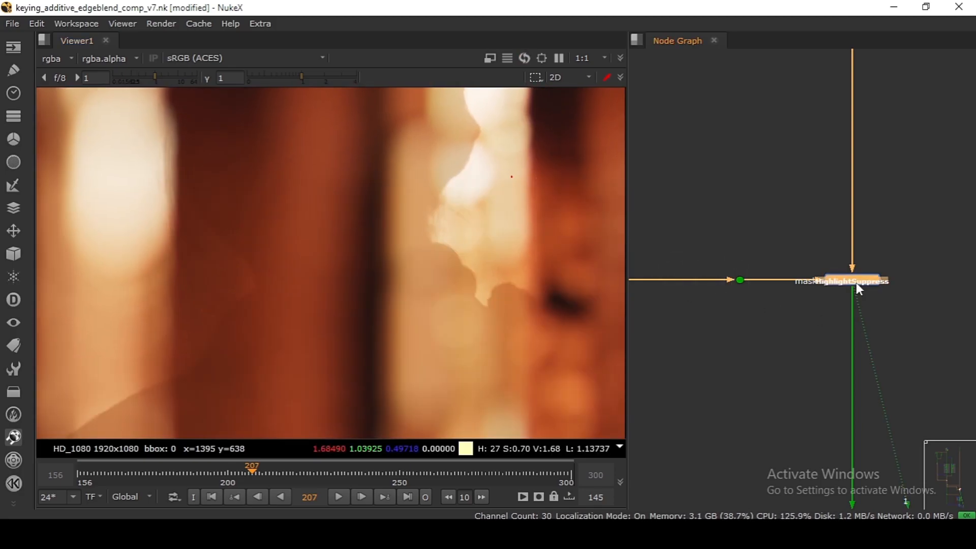
scroll(856, 283, "up", 2)
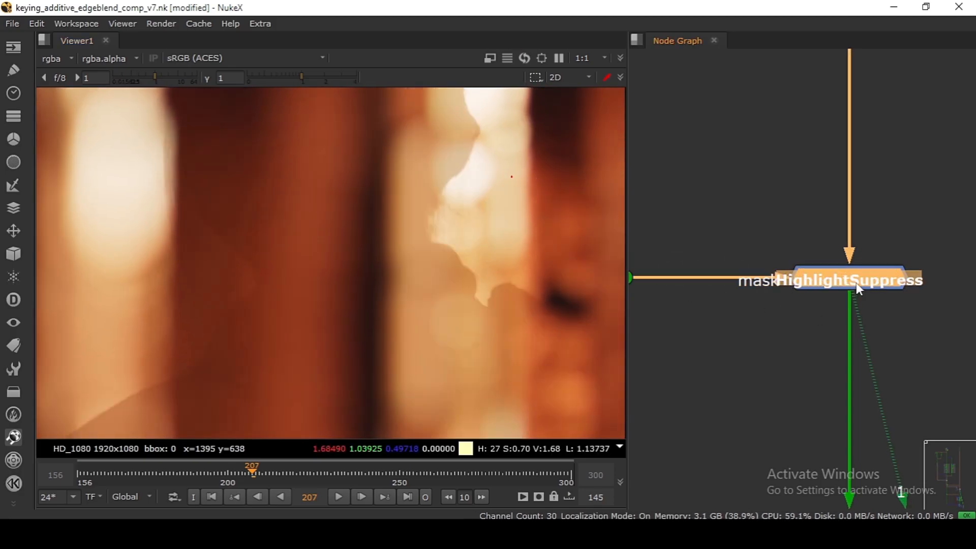
Step: Disable HighlightSuppress and add a Grade node below it using the same foreground mask, with gain set to 0.5
left_click(816, 337)
key("Tab")
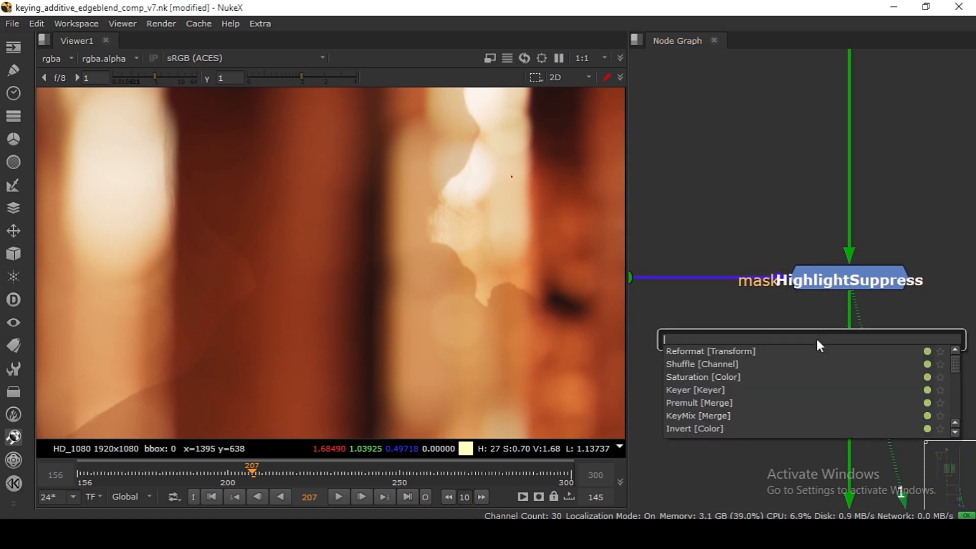
type("grade")
key("Return")
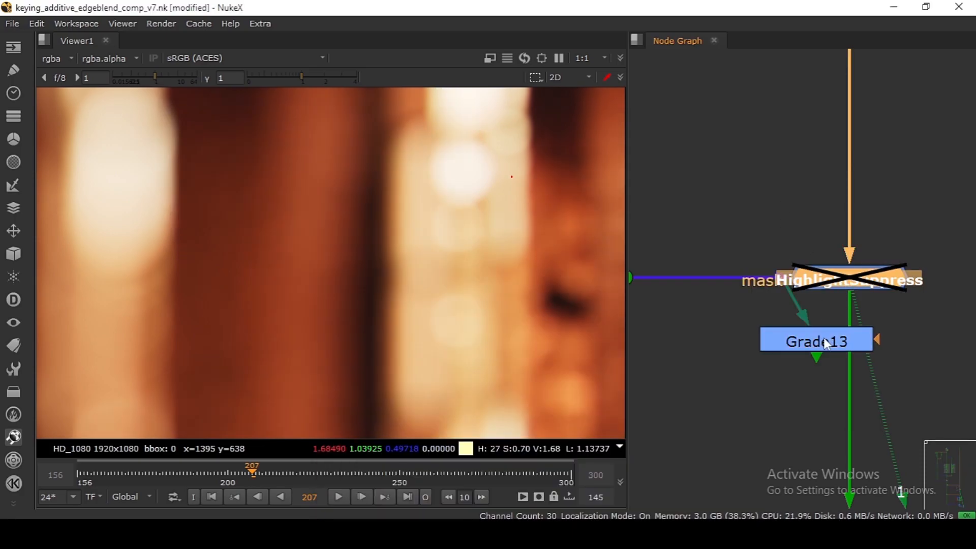
mouse_move(821, 342)
left_mouse_down()
mouse_move(844, 386)
mouse_move(823, 336)
left_mouse_up()
double_click(822, 336)
double_click(507, 241)
type("0.5")
key("Return")
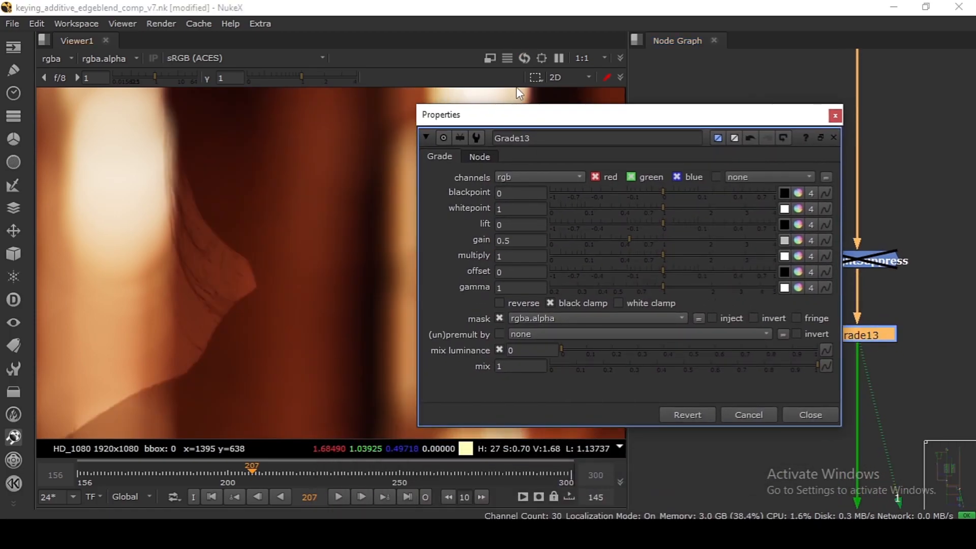
Step: Toggle the Grade node off and on, and sample a background pixel inside the fine hair area by the bright window
left_click(836, 116)
left_click_drag(417, 225, 414, 252)
scroll(416, 271, "up", 1)
scroll(416, 271, "up", 2)
left_click(842, 337)
key("d")
key("d")
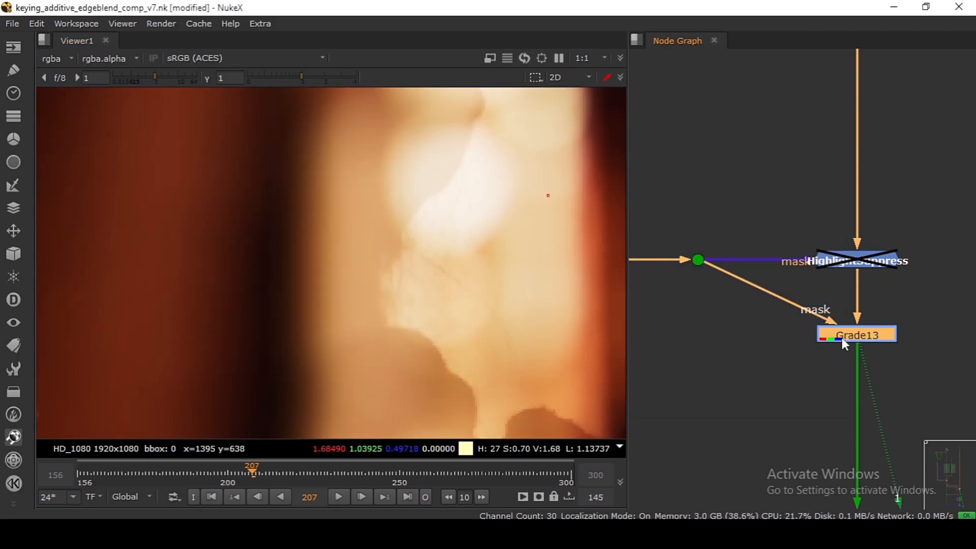
left_click_drag(374, 271, 376, 248)
scroll(442, 270, "up", 2)
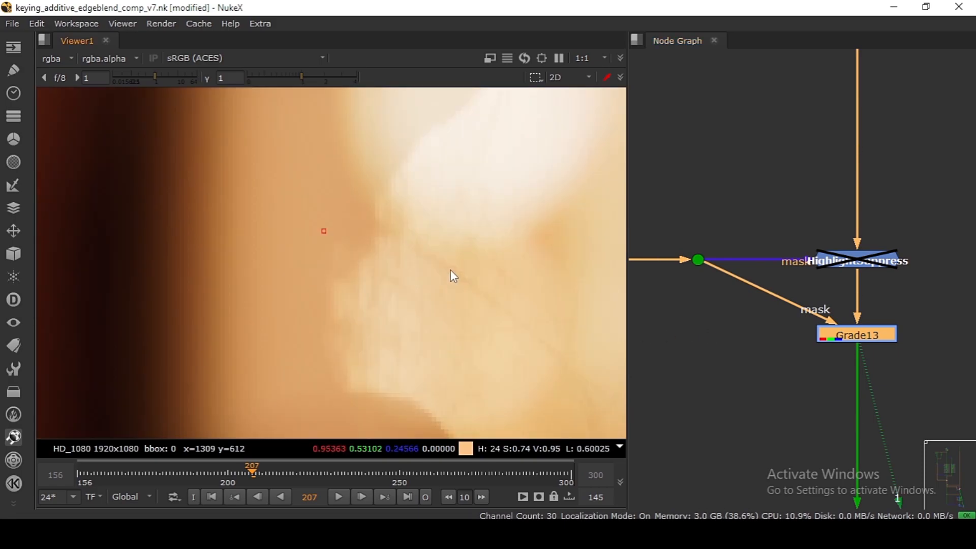
left_click(454, 272, "ctrl")
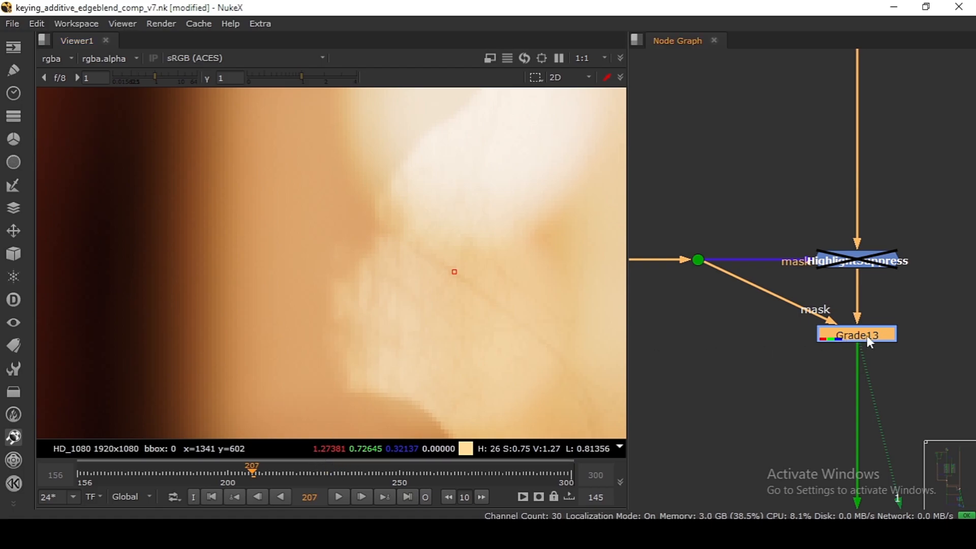
Step: Compare the background with the Grade node off and on, and set its gain to 0.3
key("d")
key("d")
double_click(859, 335)
left_click(522, 242)
key("BackSpace")
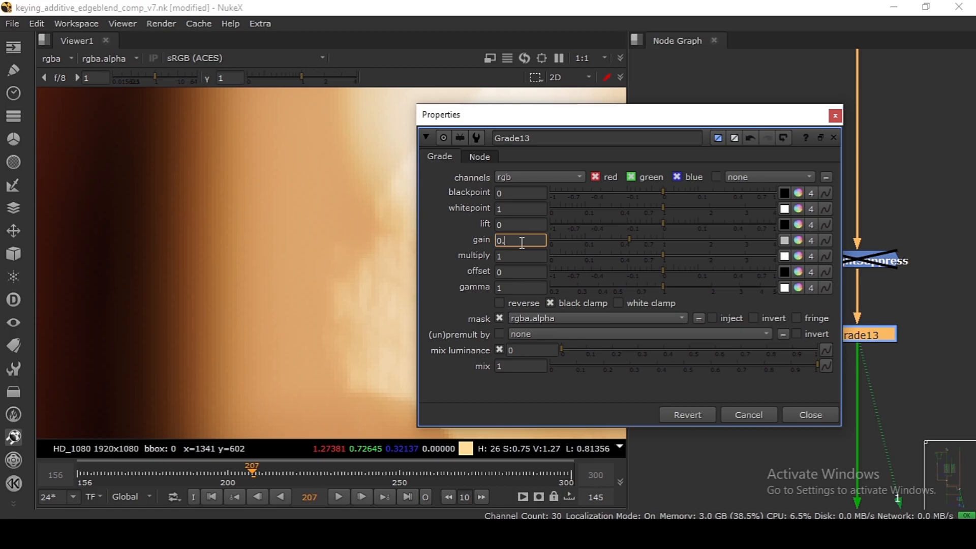
type("2")
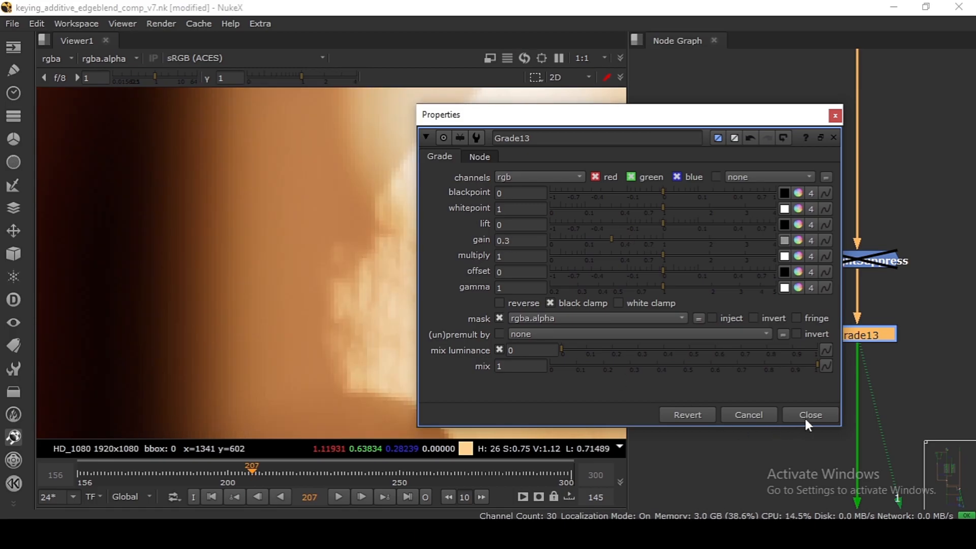
left_click(810, 415)
Step: View the merge output and examine the stray hairs behind the woman's neck with the Grade applied
scroll(849, 331, "down", 5)
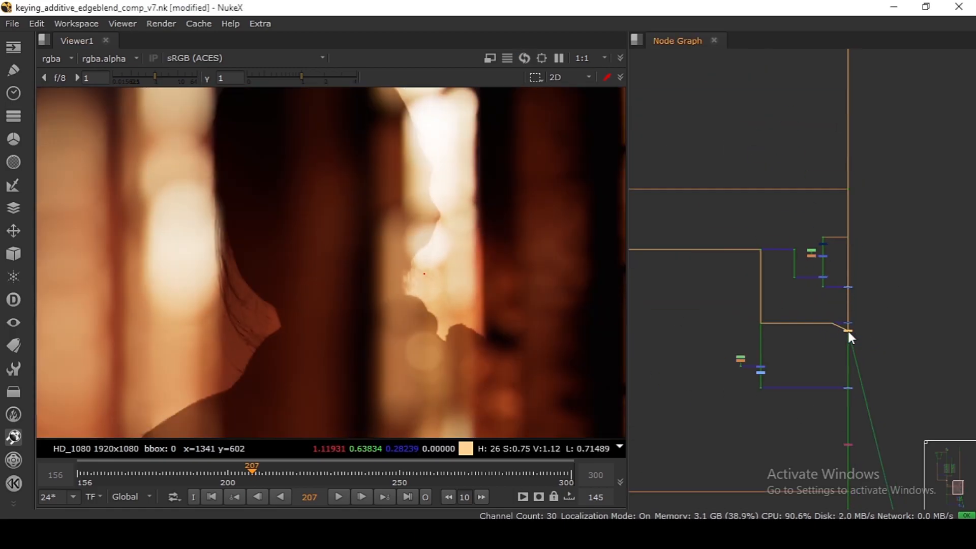
scroll(810, 395, "up", 10)
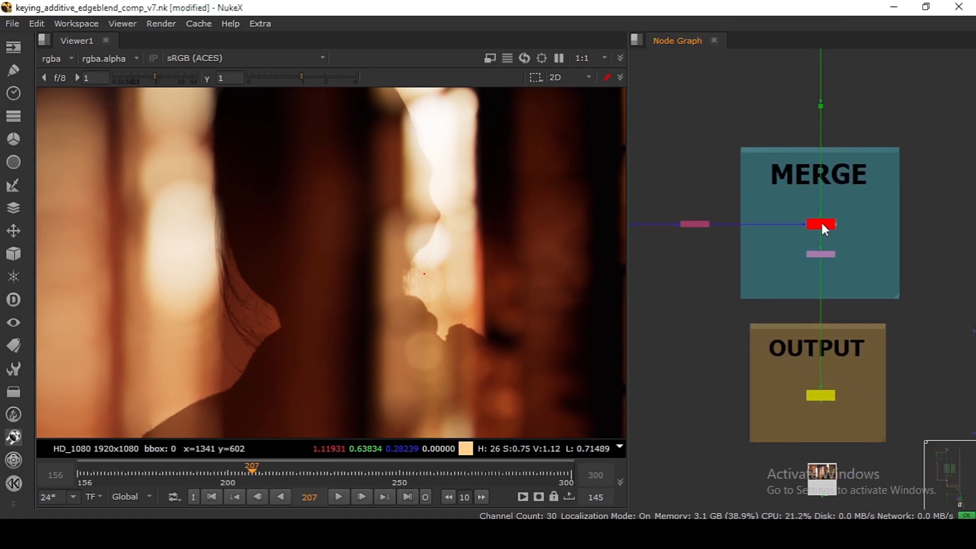
scroll(421, 278, "up", 5)
left_click_drag(852, 92, 842, 305)
scroll(836, 209, "down", 5)
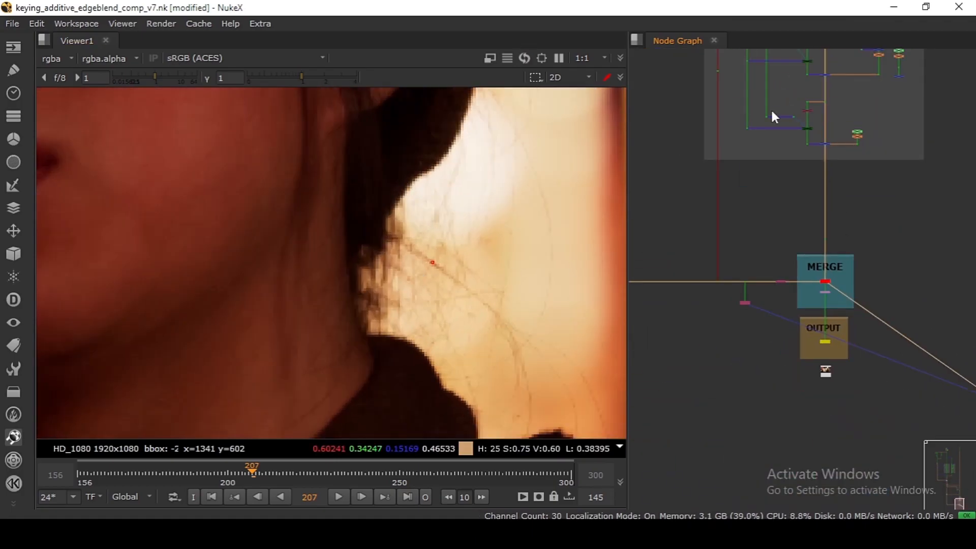
Step: Toggle the Grade node off and on to compare the stray neck hairs in the merge output
left_click_drag(771, 109, 761, 450)
left_click_drag(825, 138, 825, 331)
scroll(808, 315, "up", 3)
left_click_drag(810, 230, 811, 289)
scroll(811, 290, "up", 7)
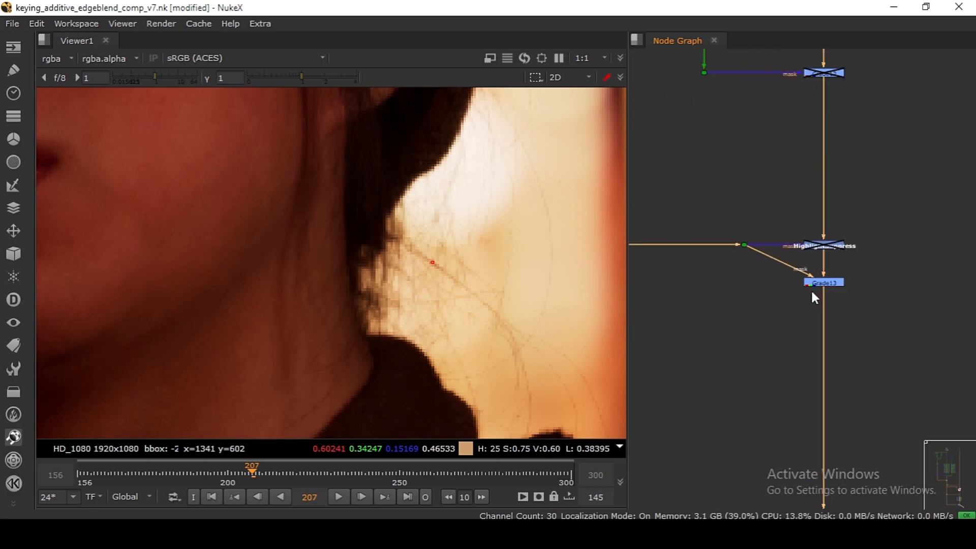
left_click(820, 280)
key("d")
key("d")
key("d")
key("d")
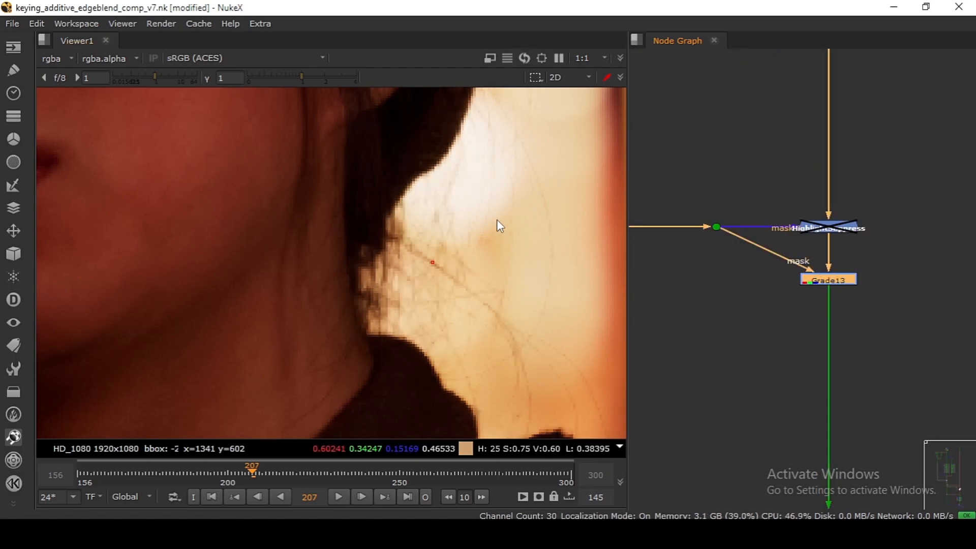
scroll(497, 221, "down", 5)
key("d")
Step: Delete the Grade node and enable the HighlightSuppress node again
scroll(806, 270, "up", 2)
key("Delete")
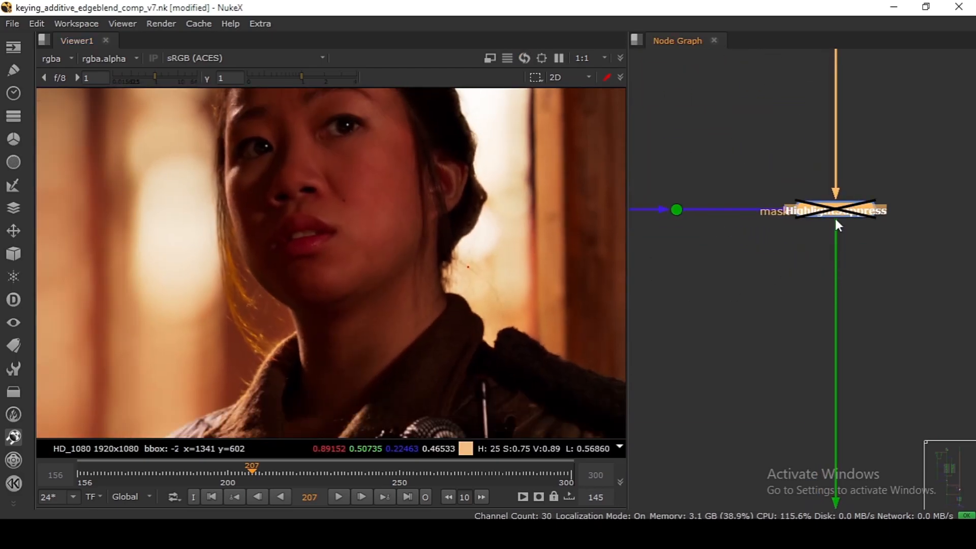
key("d")
key("d")
key("d")
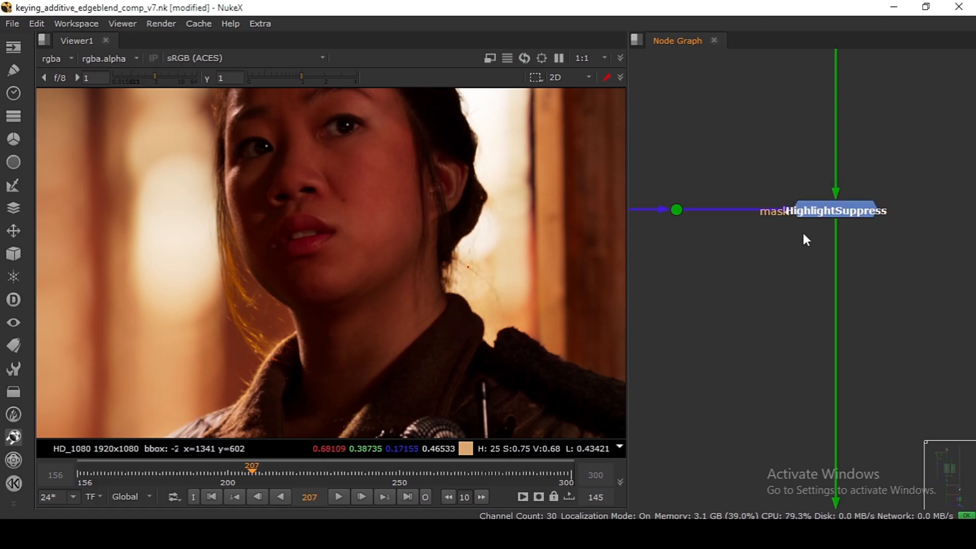
Step: Inspect the HighlightSuppress settings and view the node's output across the full background frame
double_click(822, 215)
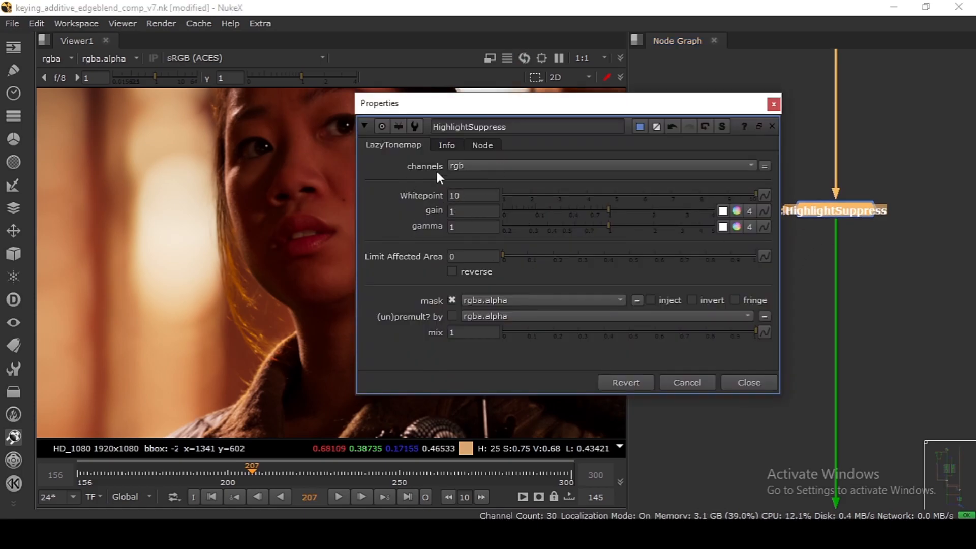
left_click(734, 423)
left_click(832, 211)
key("1")
key("d")
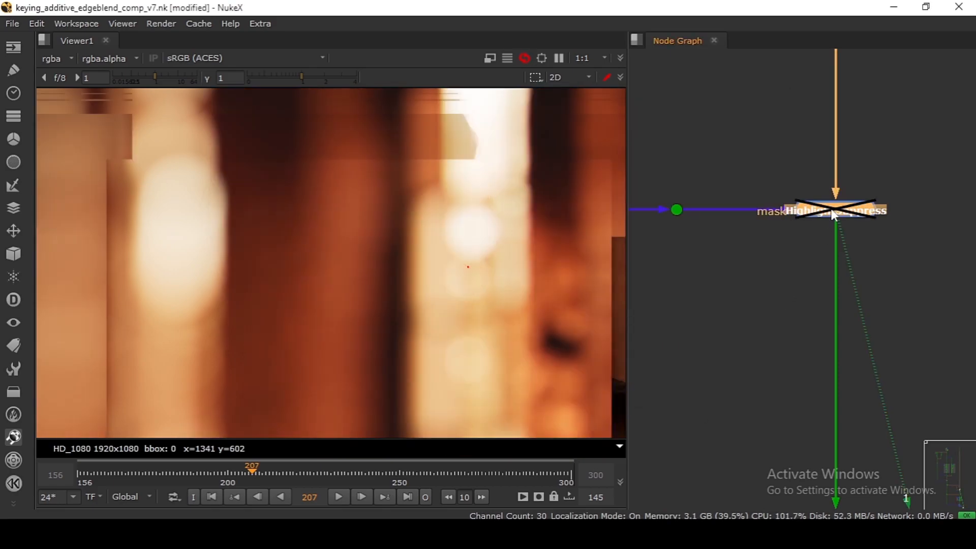
key("d")
key("d")
key("d")
key("f")
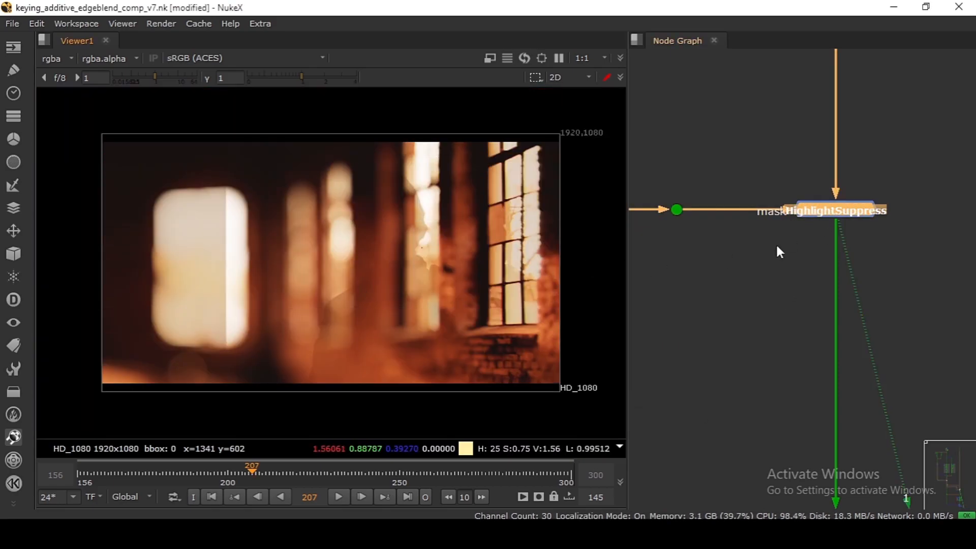
Step: Toggle HighlightSuppress off and on to compare its effect on the whole background plate
left_click(776, 244)
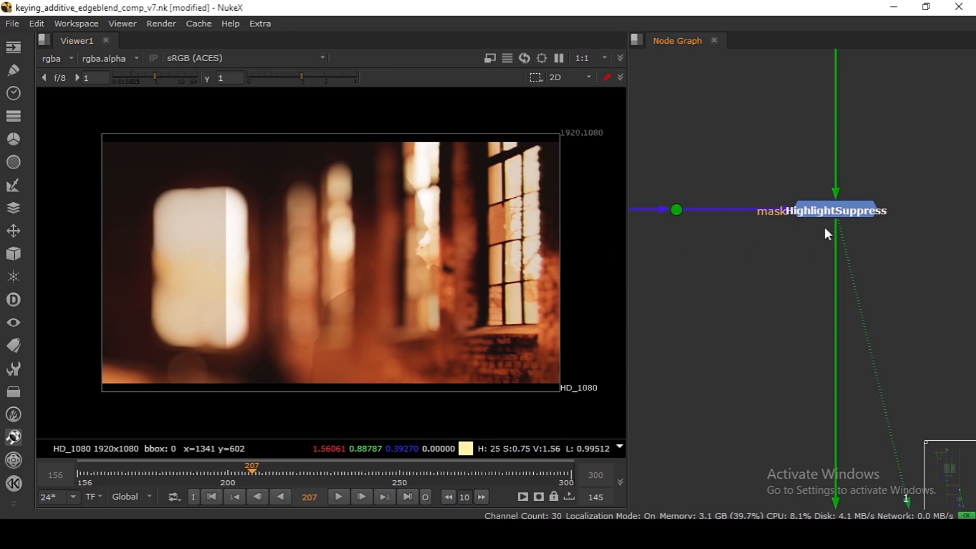
left_click(829, 213)
key("d")
key("d")
key("d")
key("d")
key("d")
key("d")
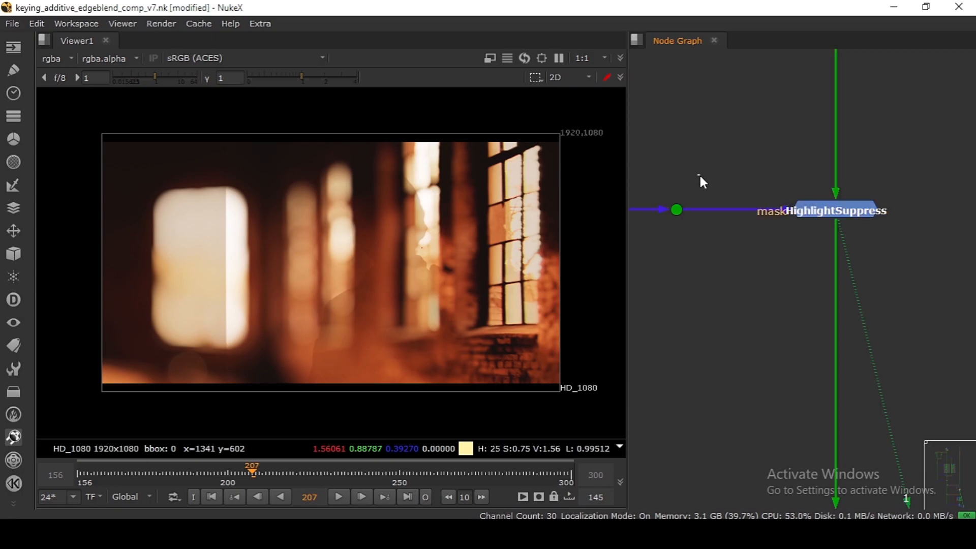
Step: View the keyed foreground feeding the HighlightSuppress mask, and return to viewing the HighlightSuppress output
left_click(677, 209)
key("1")
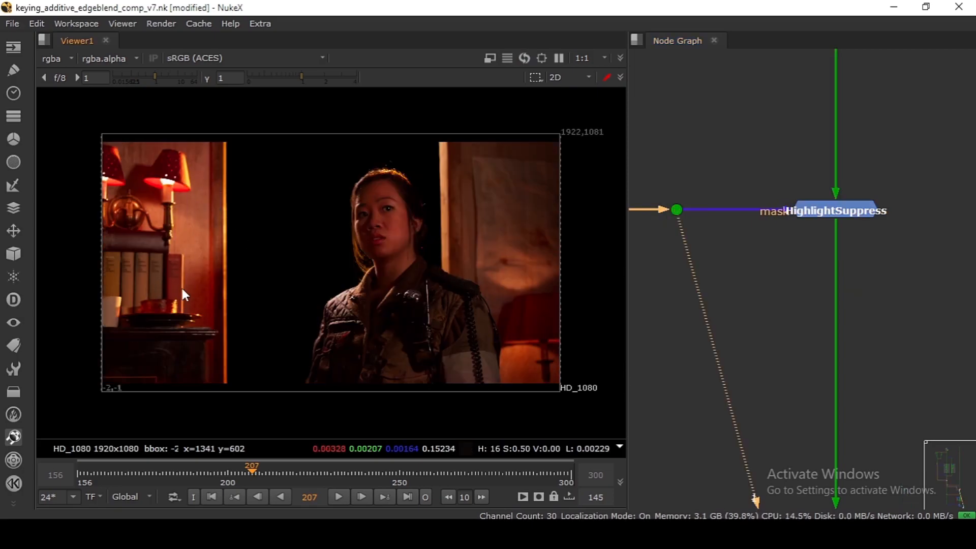
left_click(828, 210)
key("1")
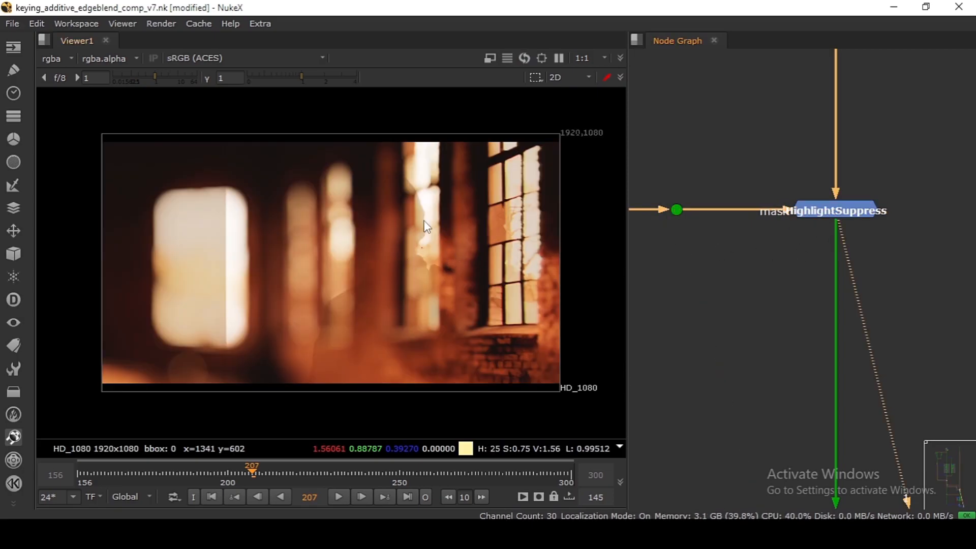
Step: Compare the bright window highlights with HighlightSuppress disabled and enabled
left_click(826, 216)
key("d")
key("d")
key("d")
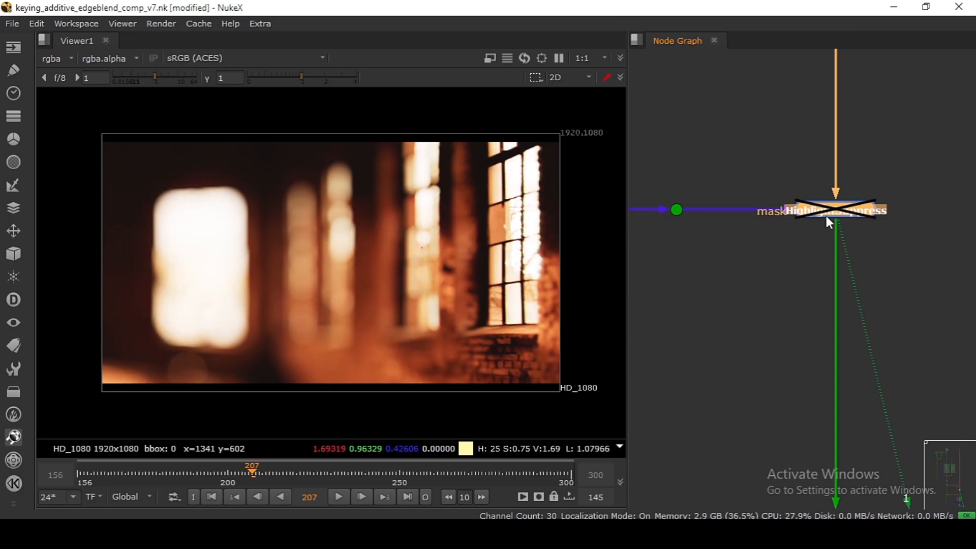
key("d")
Step: View the merge output and examine the woman's head against the bright background windows
scroll(826, 215, "down", 5)
scroll(826, 219, "down", 8)
left_click_drag(813, 383, 810, 257)
scroll(811, 297, "up", 4)
left_click_drag(811, 298, 825, 145)
scroll(845, 266, "up", 4)
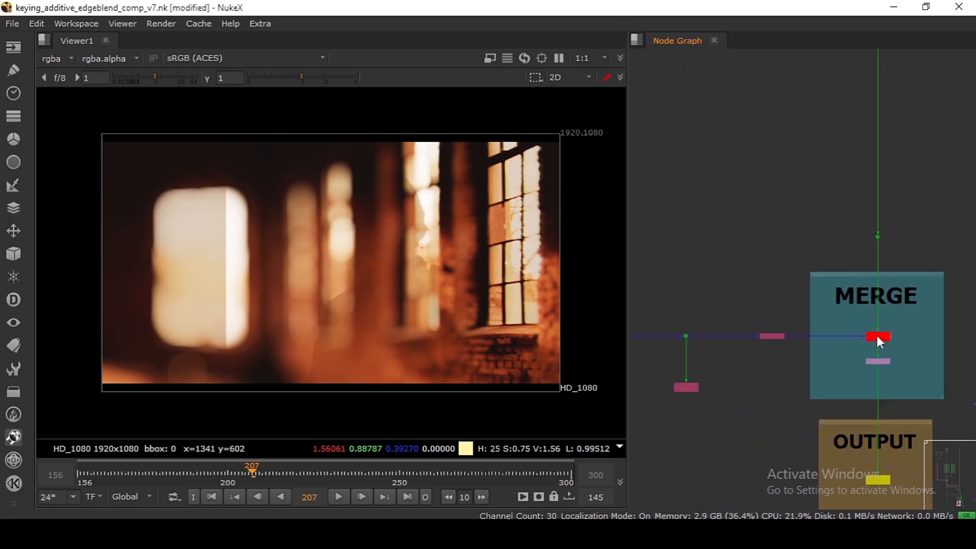
left_click(878, 338)
key("1")
scroll(390, 235, "up", 3)
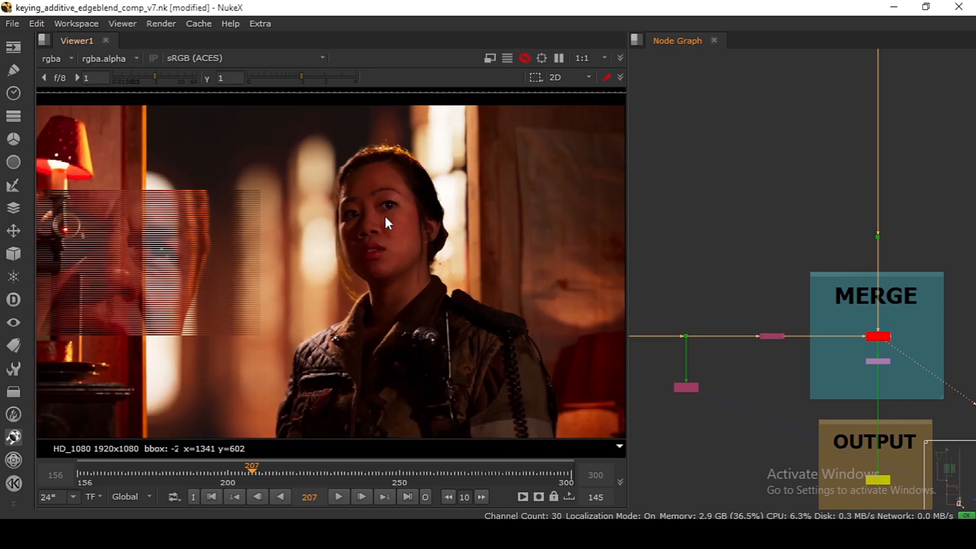
scroll(383, 236, "up", 2)
Step: Disable HighlightSuppress and examine the hair edge above the woman's ear against the bright window
scroll(752, 158, "down", 8)
left_click_drag(752, 157, 782, 329)
left_click_drag(786, 202, 781, 319)
scroll(792, 262, "up", 3)
scroll(804, 226, "up", 3)
left_click(805, 228)
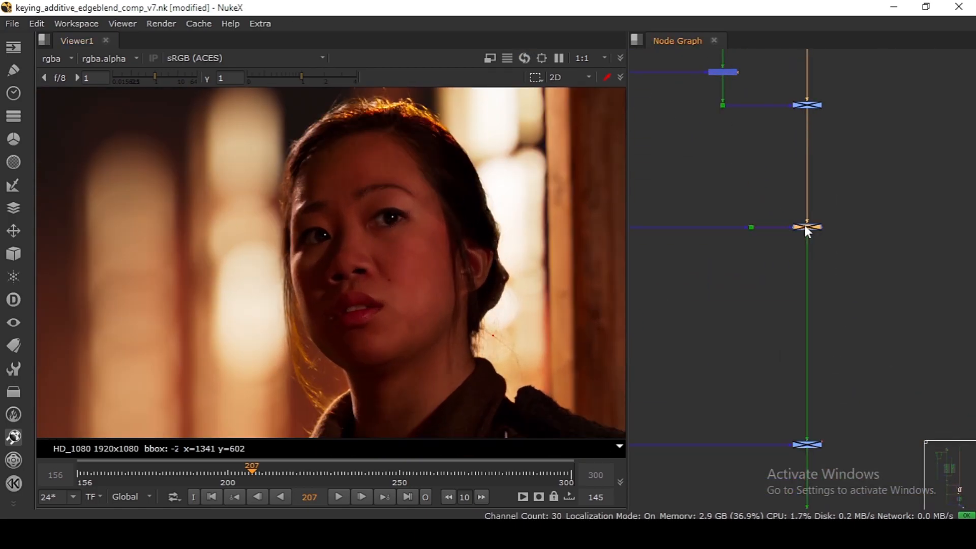
left_click(805, 225)
left_click(805, 225)
scroll(522, 219, "up", 5)
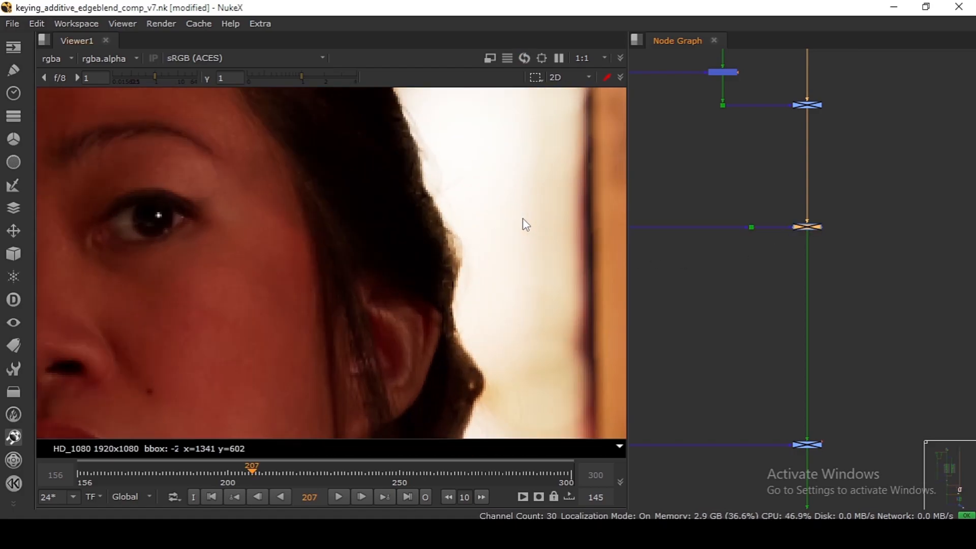
key("d")
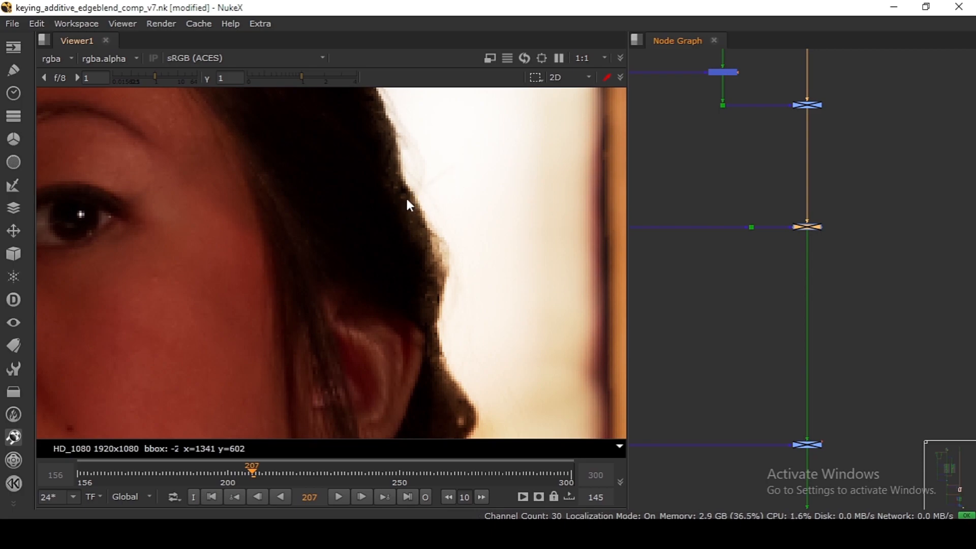
left_click_drag(405, 194, 407, 226)
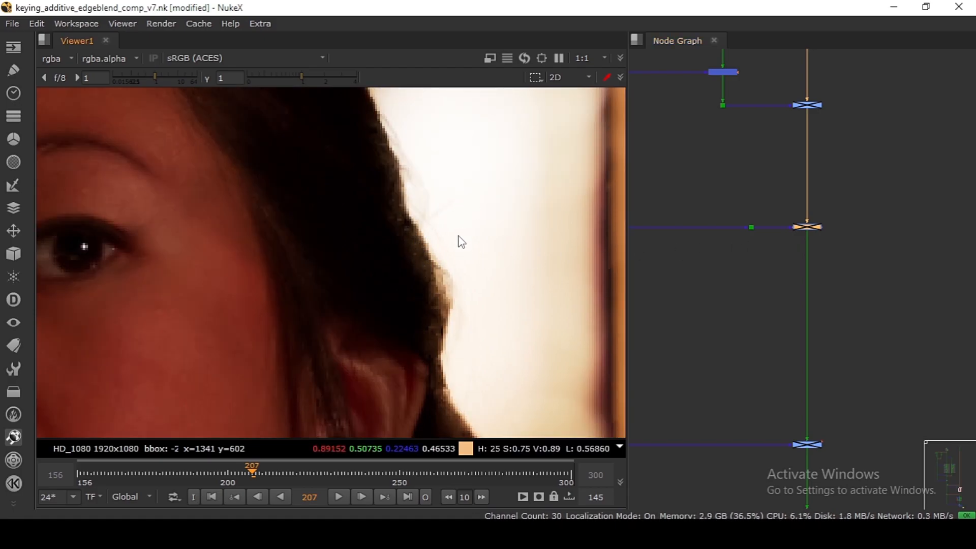
Step: Toggle HighlightSuppress to compare the hair edge, leave it enabled and show the full merged frame
left_click(808, 227)
key("d")
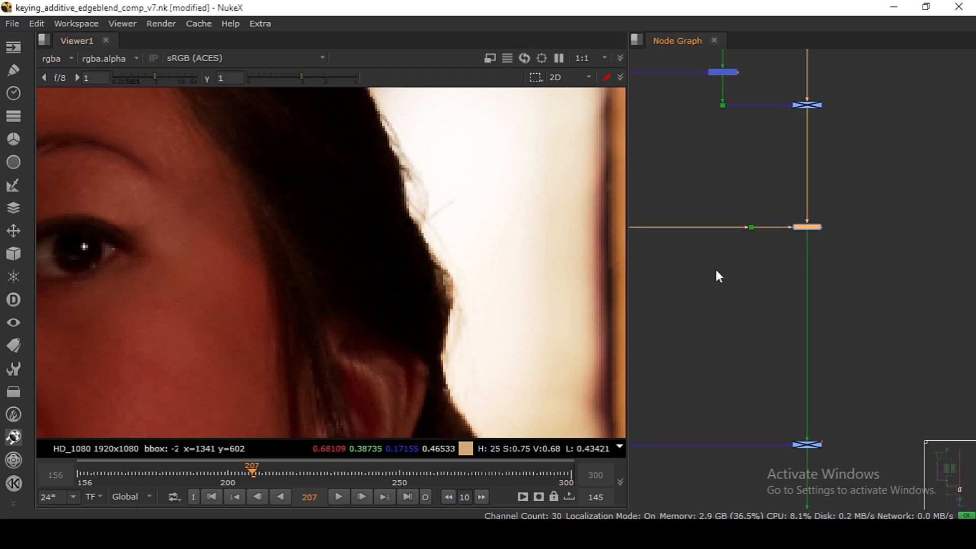
left_click_drag(835, 210, 783, 272)
key("d")
key("d")
key("d")
key("d")
key("d")
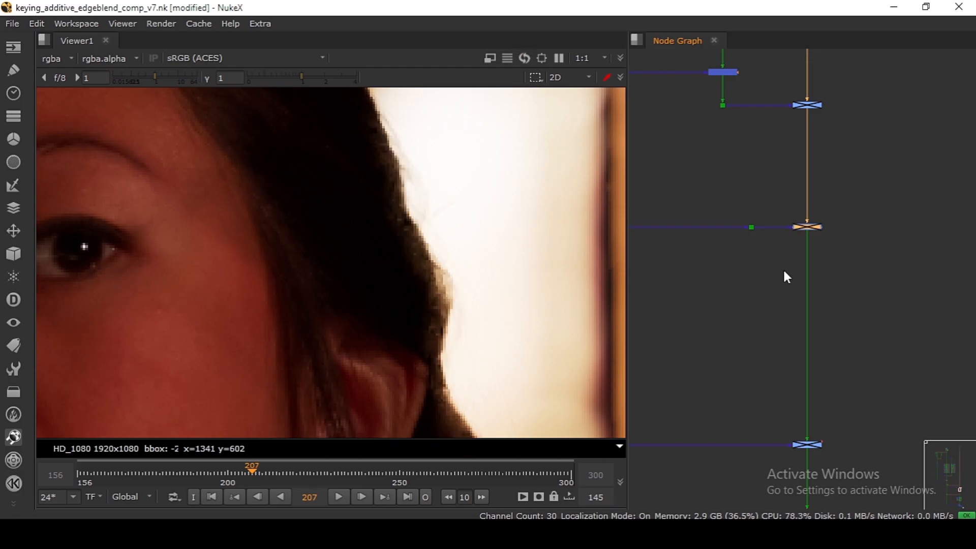
key("d")
key("f")
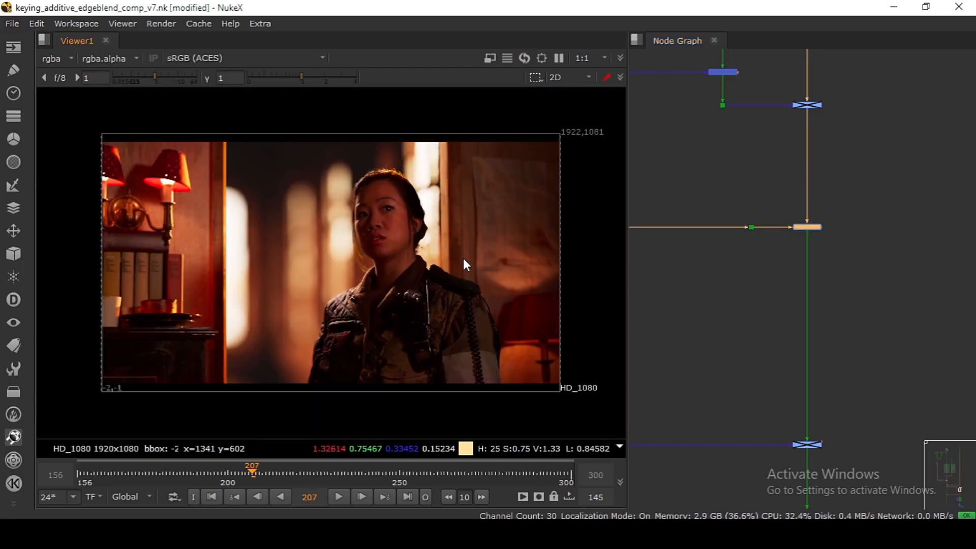
Step: Enable the Grade12 node upstream of HighlightSuppress and check its mask over the bright window beside the lamps
left_click_drag(802, 136, 805, 223)
scroll(805, 224, "down", 3)
left_click_drag(759, 182, 769, 253)
scroll(768, 254, "up", 3)
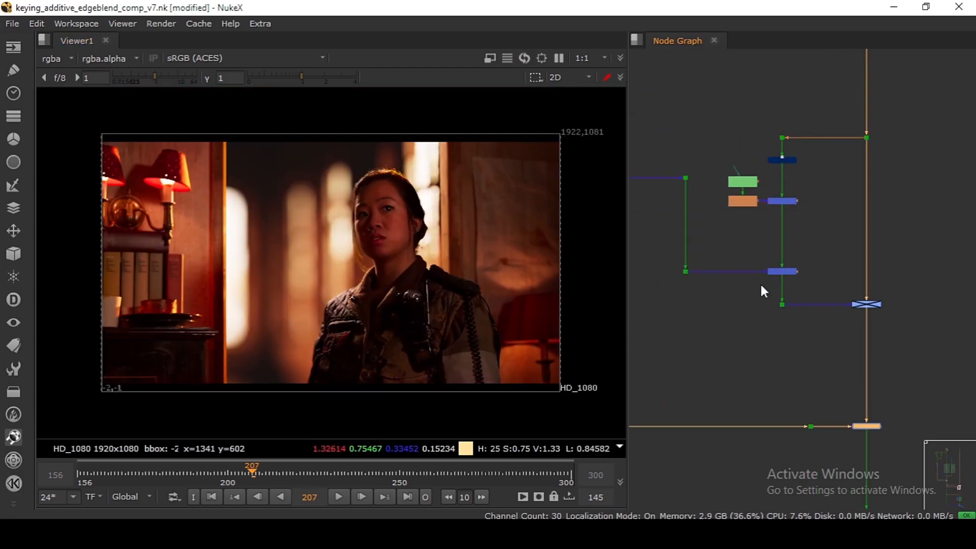
scroll(868, 304, "up", 2)
key("d")
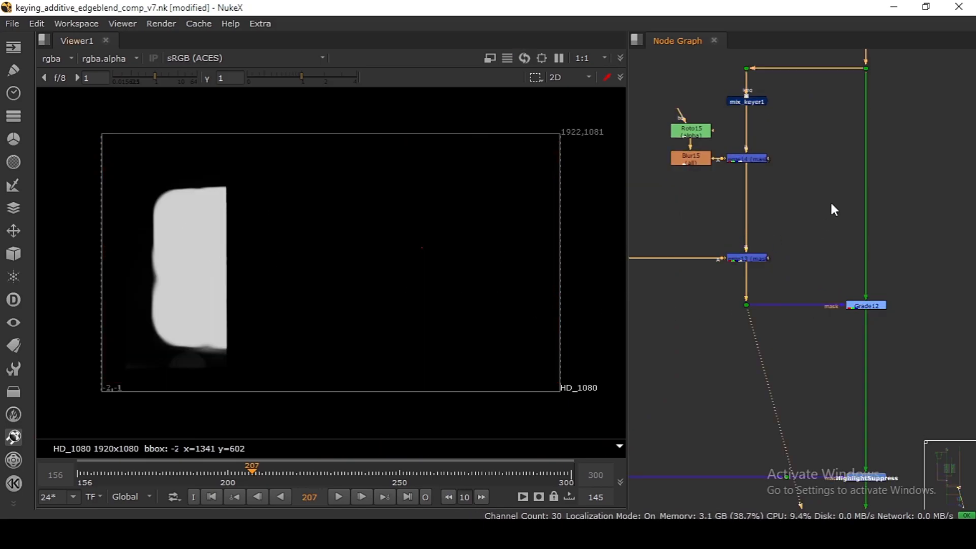
Step: View the background feeding Grade12 and examine its large bright, blurred window
left_click_drag(689, 248, 689, 387)
left_click_drag(831, 170, 898, 257)
key("1")
scroll(241, 234, "up", 2)
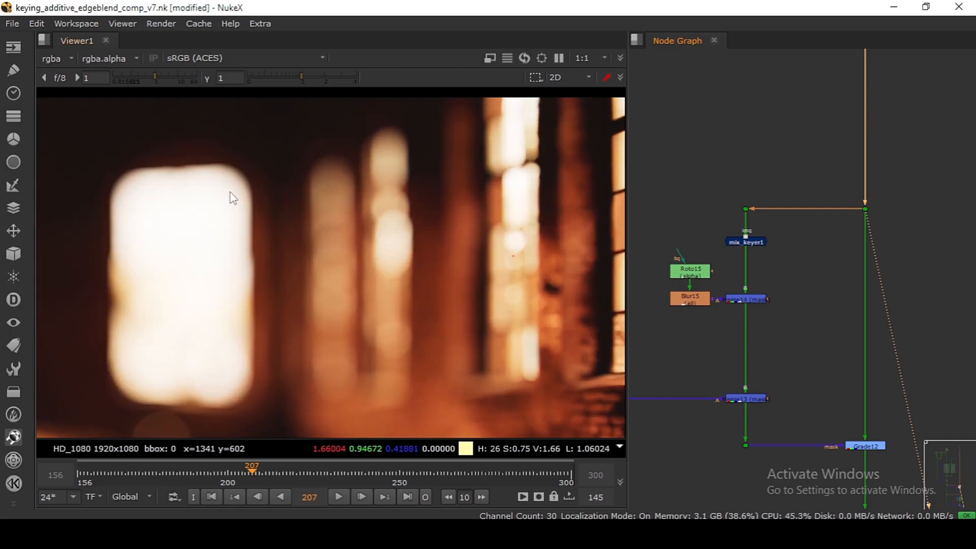
left_click_drag(267, 158, 182, 370)
left_click_drag(165, 409, 166, 409)
scroll(764, 345, "down", 3)
left_click_drag(764, 344, 792, 305)
scroll(845, 361, "up", 2)
Step: Inspect the Roto15 rectangle limiting the window grade, close its properties and show the full background frame
left_click(855, 367)
double_click(708, 221)
left_click_drag(326, 92, 479, 100)
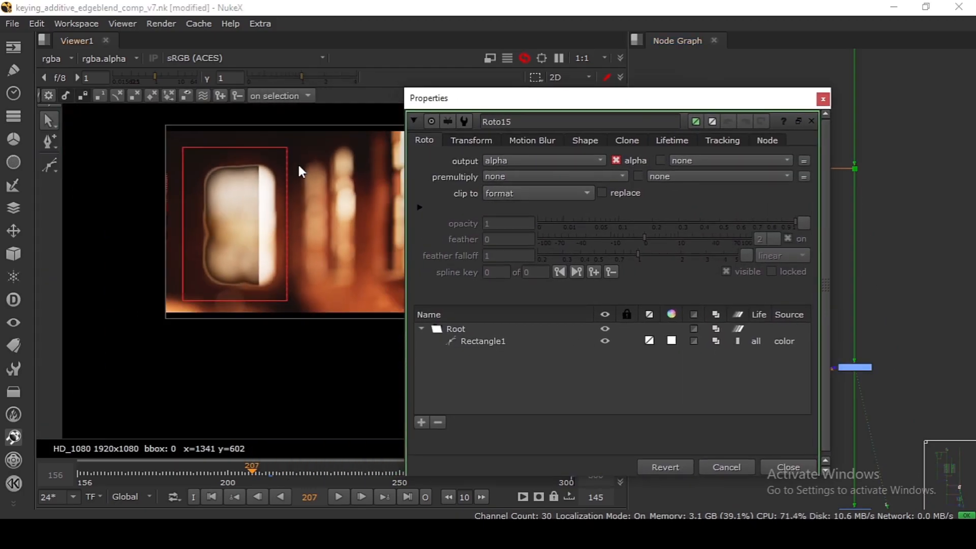
left_click(774, 467)
scroll(615, 245, "down", 8)
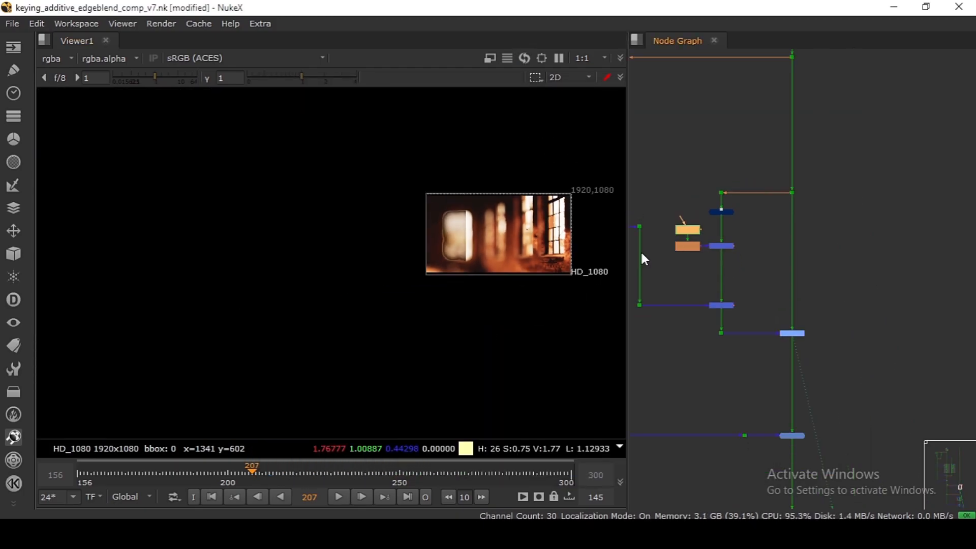
key("f")
Step: Toggle Grade12 to compare the background window with and without the masked grade, leaving it enabled
left_click(770, 320)
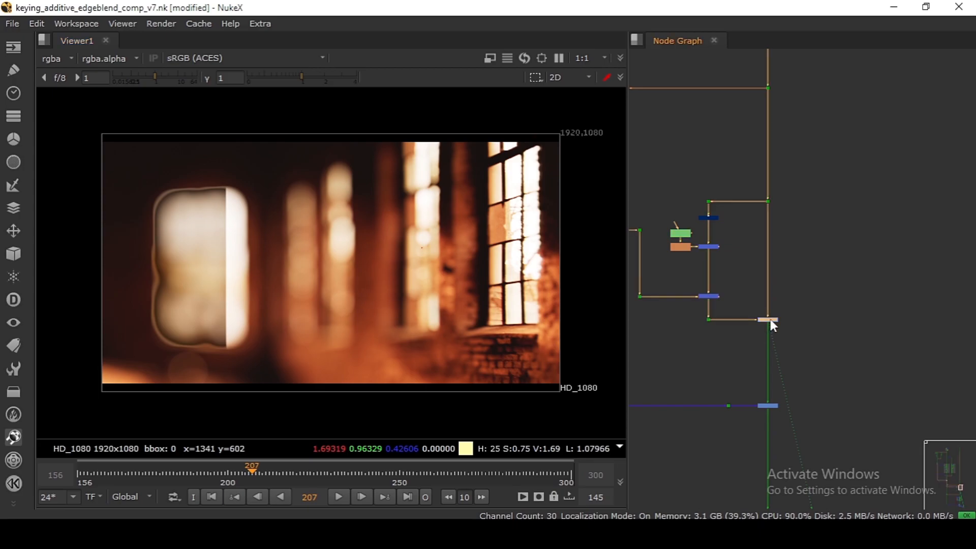
key("d")
key("d")
key("d")
key("d")
scroll(770, 321, "up", 6)
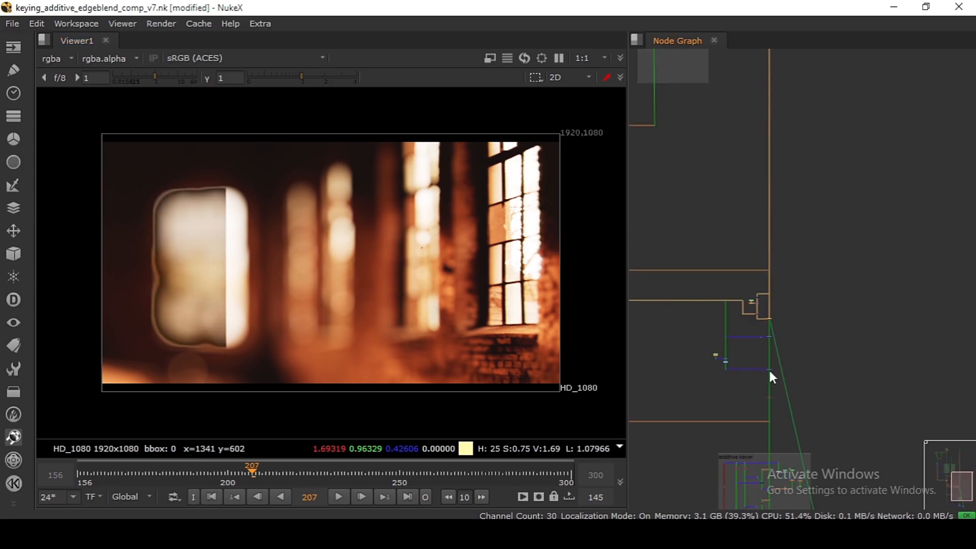
Step: View the final output, then the MERGE section's merge node at frame 207 to examine the wall edge against the window
scroll(792, 359, "up", 4)
left_click(795, 385)
key("1")
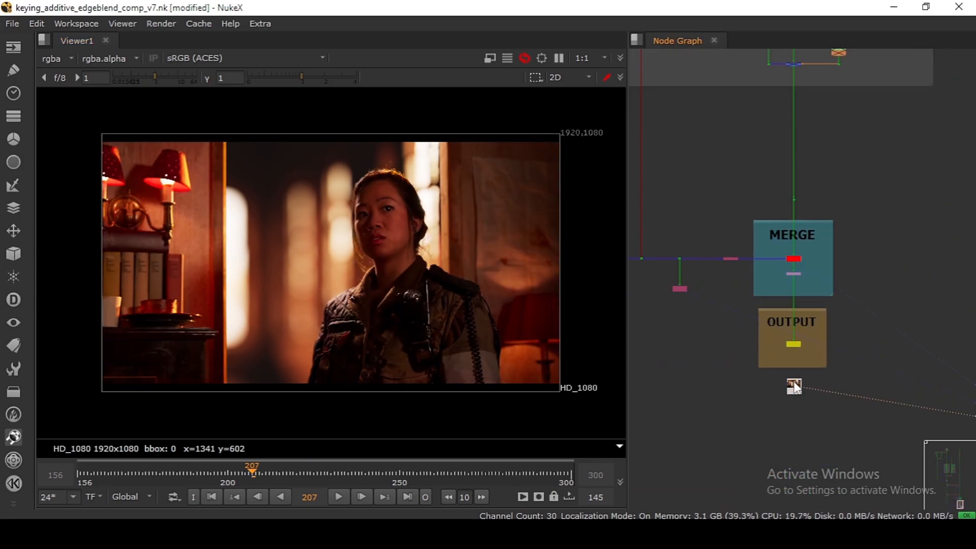
scroll(218, 257, "up", 4)
left_click(406, 475)
scroll(327, 258, "down", 2)
left_click(252, 474)
left_click(780, 287)
key("1")
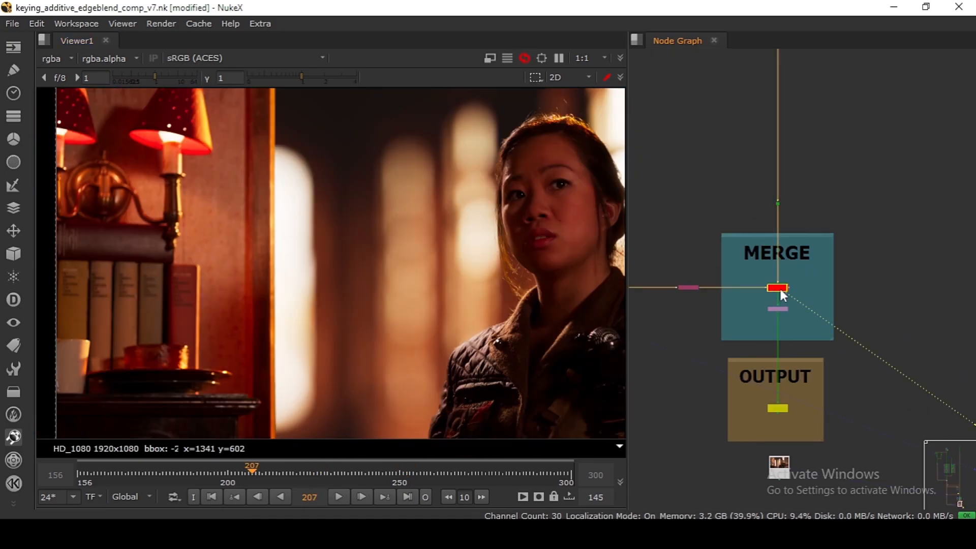
Step: Toggle Grade12 while viewing the merge to compare the door frame edge against the bright window
scroll(780, 287, "down", 4)
scroll(766, 209, "down", 3)
left_click_drag(767, 198, 763, 448)
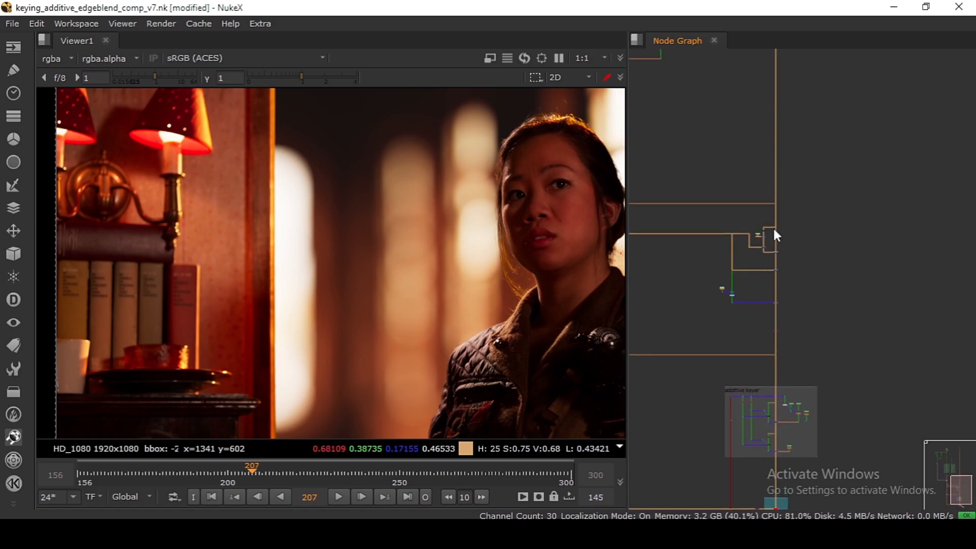
scroll(773, 239, "up", 5)
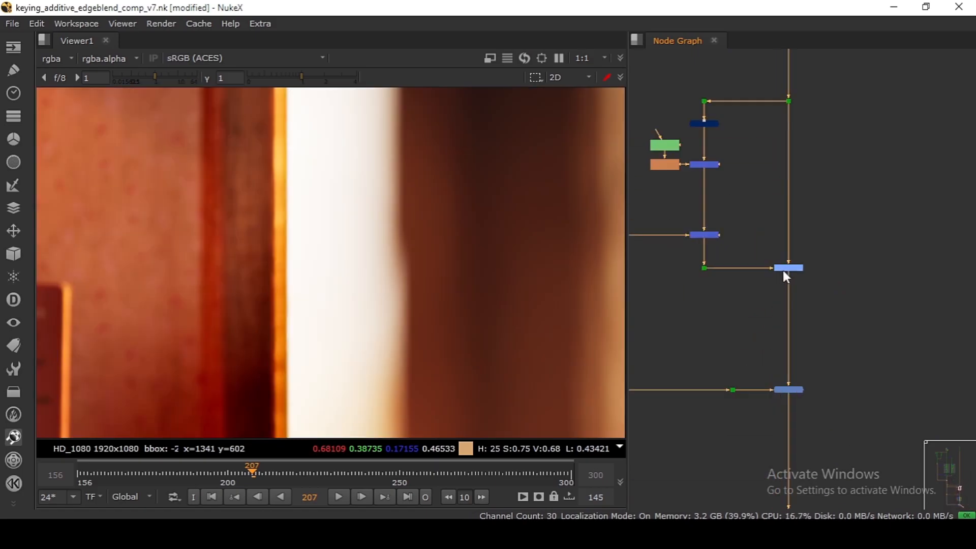
left_click(785, 268)
key("d")
key("d")
key("d")
key("d")
scroll(361, 246, "down", 7)
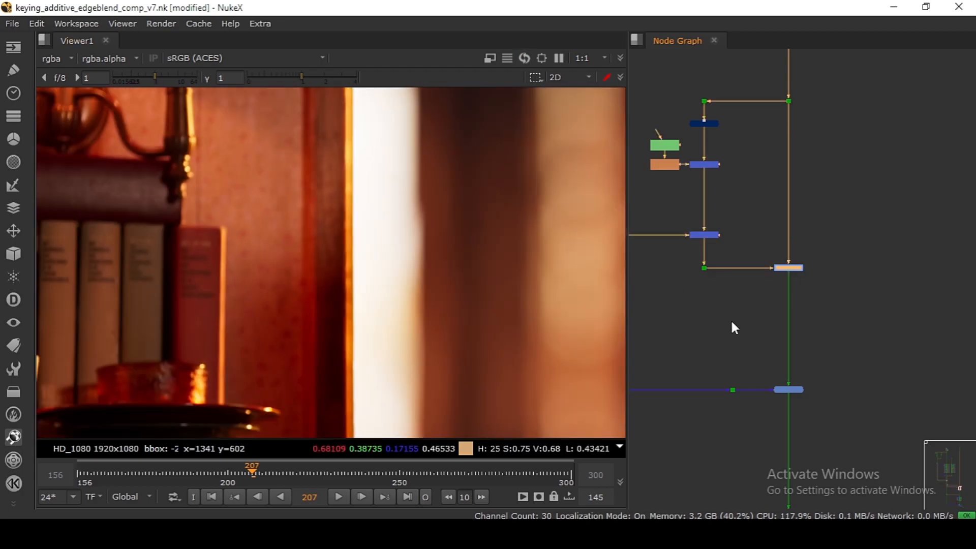
Step: Check the window grade's settings, close its properties and show the full merged frame
scroll(725, 318, "up", 10)
double_click(858, 273)
left_click(808, 457)
scroll(726, 273, "down", 3)
left_click_drag(723, 268, 951, 332)
scroll(390, 197, "down", 4)
key("f")
Step: Toggle the selected grade to compare its effect on the merged image
scroll(377, 241, "up", 7)
scroll(755, 253, "up", 3)
key("d")
key("d")
key("d")
key("d")
Step: Inspect the Roto12 ellipse around the hair beside the woman's neck and close its properties
scroll(654, 247, "down", 5)
left_click_drag(654, 247, 750, 257)
scroll(737, 254, "up", 6)
left_click_drag(675, 243, 826, 291)
scroll(775, 272, "up", 3)
left_click(751, 226)
double_click(754, 231)
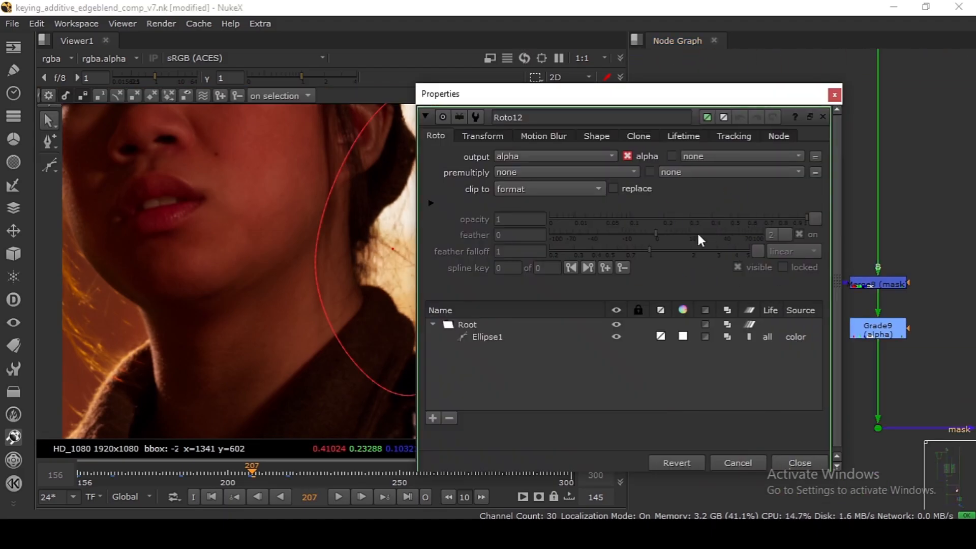
left_click_drag(491, 92, 558, 74)
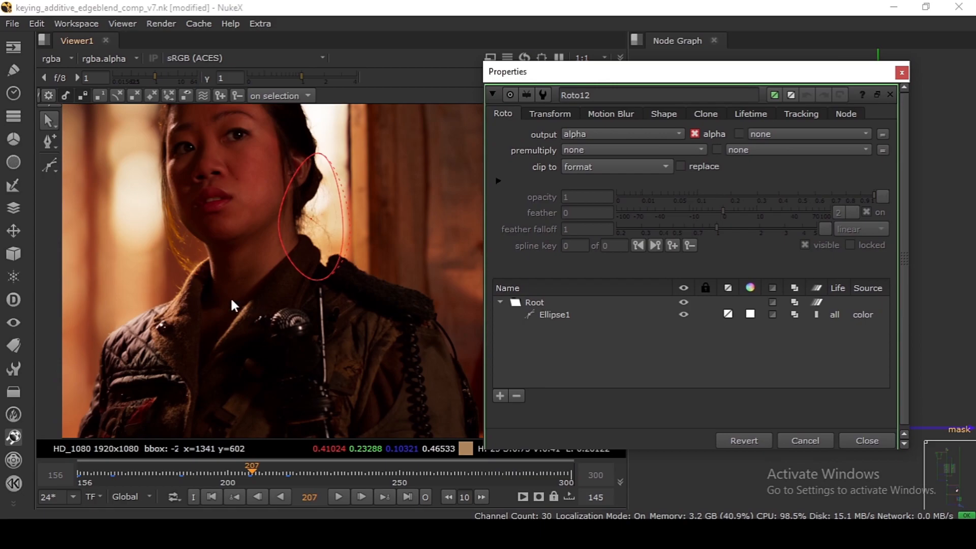
left_click(866, 440)
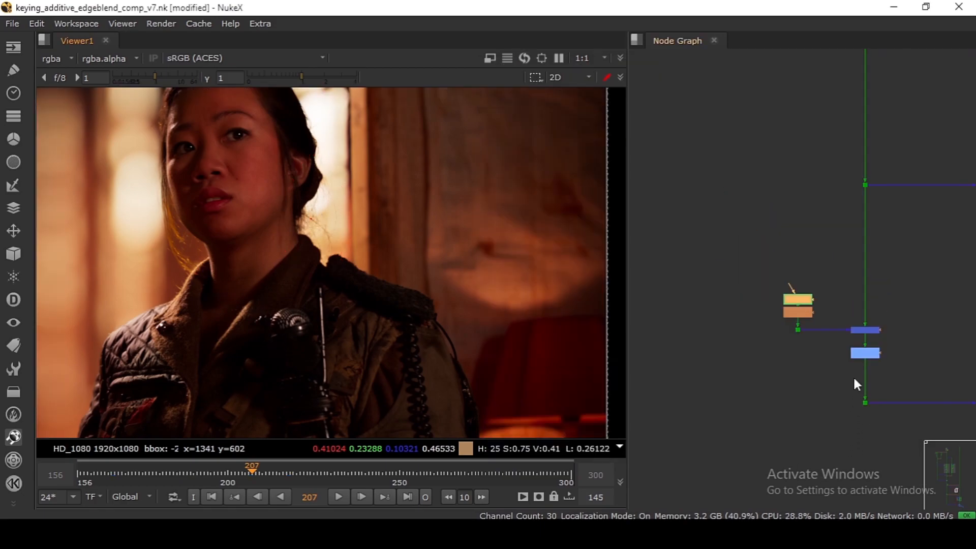
Step: Toggle the Grade downstream of HighlightSuppress and compare the fine hair behind the woman's neck
left_click_drag(853, 375, 660, 365)
scroll(370, 239, "up", 4)
left_click_drag(310, 224, 341, 255)
mouse_move(815, 350)
left_mouse_down()
mouse_move(776, 363)
mouse_move(718, 356)
left_mouse_up()
scroll(858, 397, "up", 2)
left_click_drag(774, 306, 938, 399)
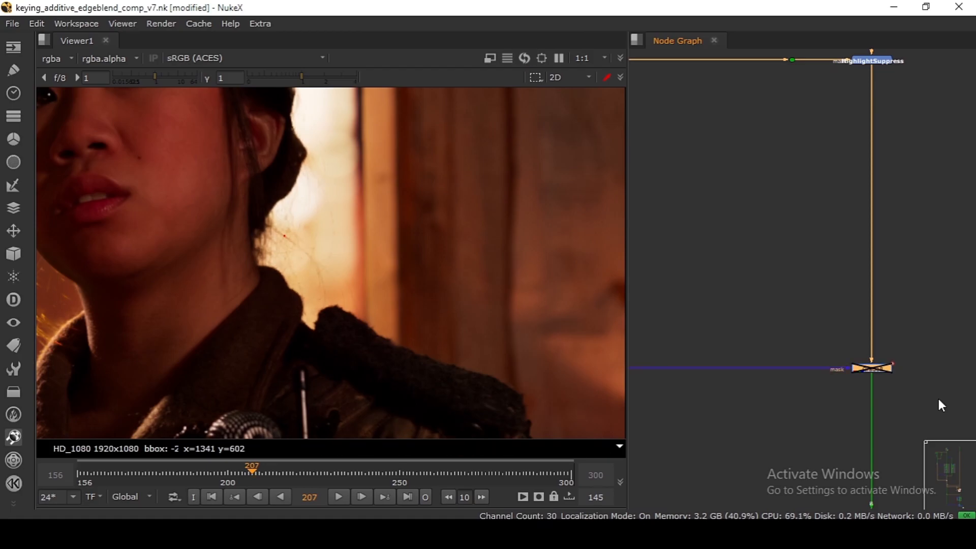
scroll(300, 318, "up", 3)
key("d")
key("d")
key("d")
key("d")
key("d")
key("d")
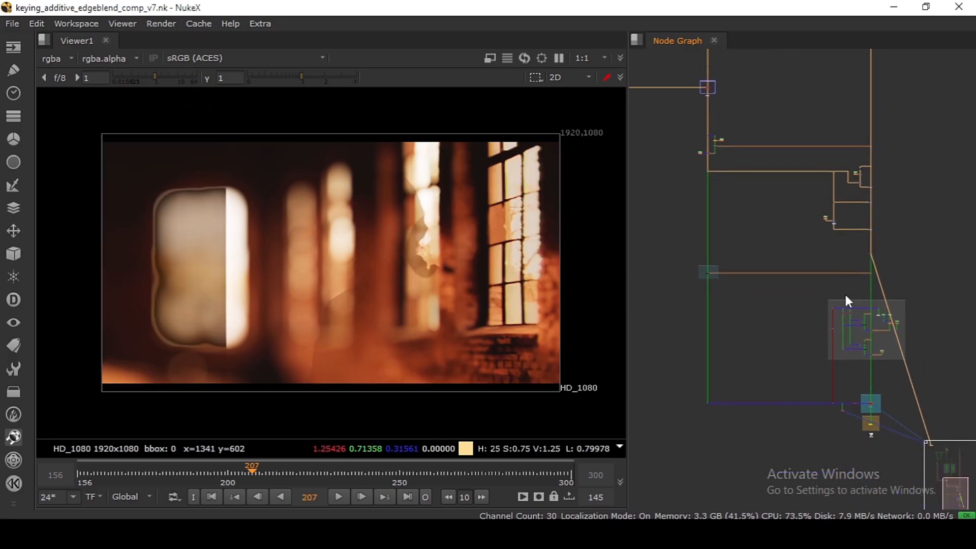
Step: View the node directly below the merge and examine the woman against the background windows
left_click_drag(867, 401, 861, 281)
scroll(860, 281, "up", 8)
left_click(883, 316)
key("1")
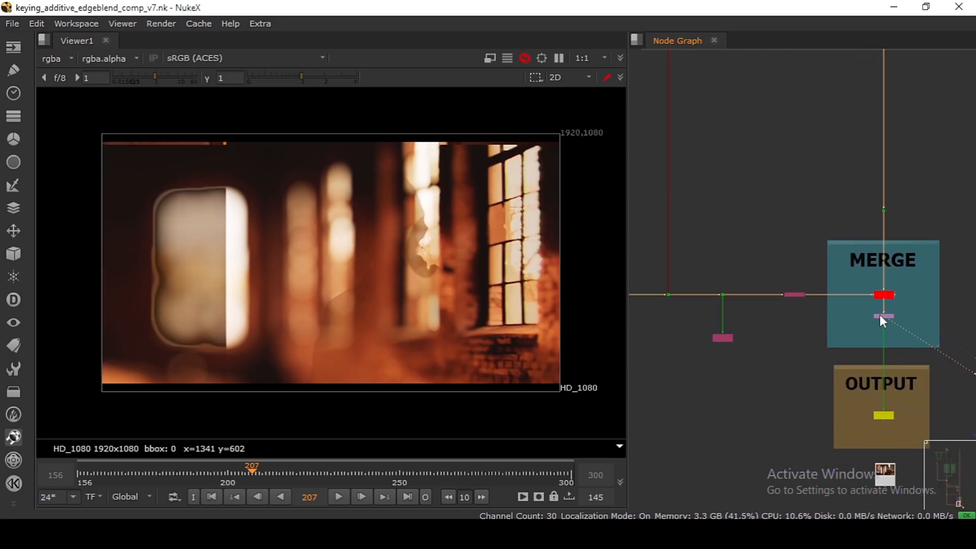
scroll(823, 262, "down", 3)
scroll(373, 237, "up", 2)
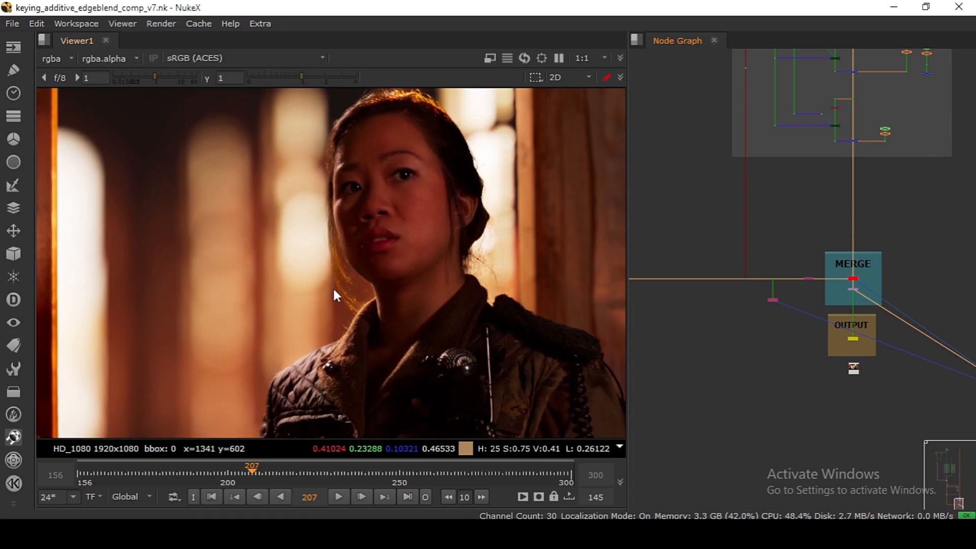
Step: Go to frame 254 and examine the red fabric's edge against the blurred background
left_click(414, 477)
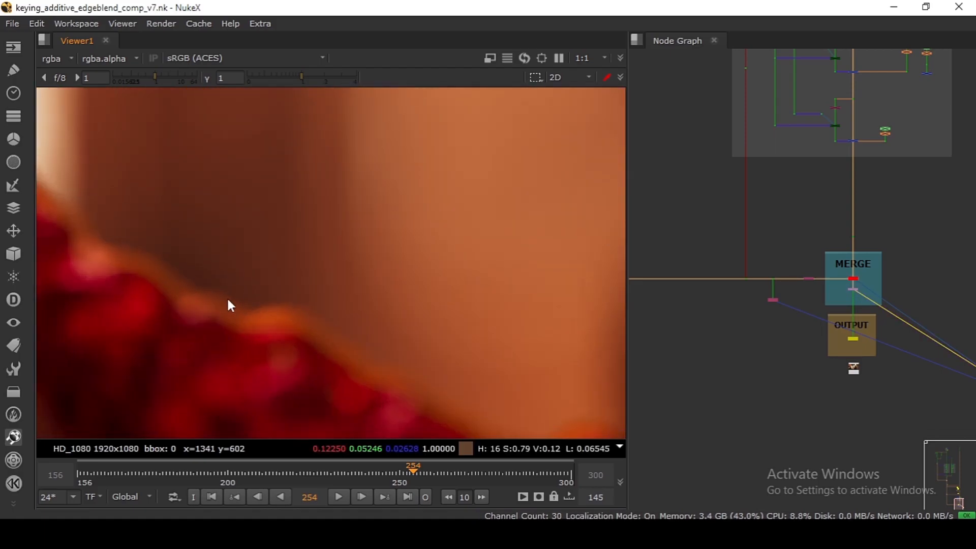
scroll(236, 283, "up", 3)
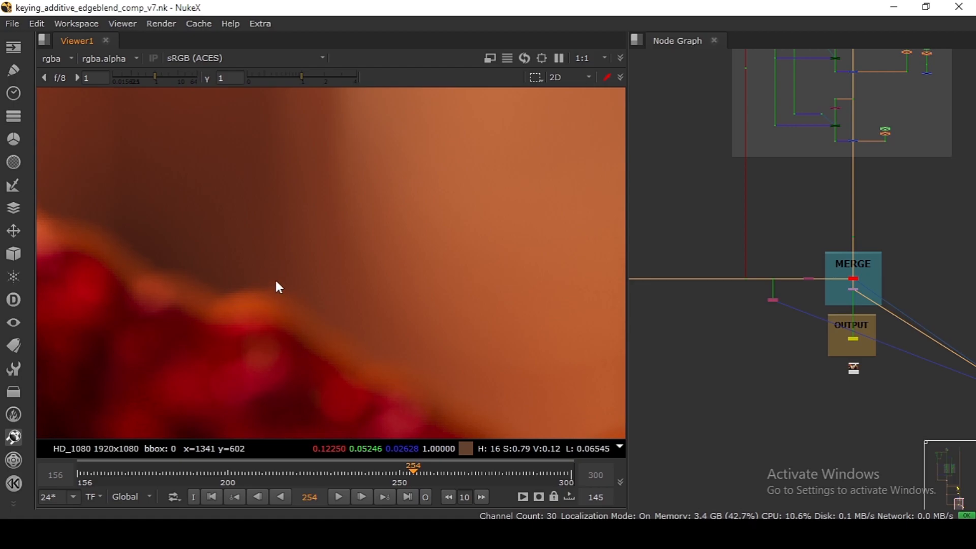
scroll(276, 281, "down", 4)
scroll(276, 279, "up", 2)
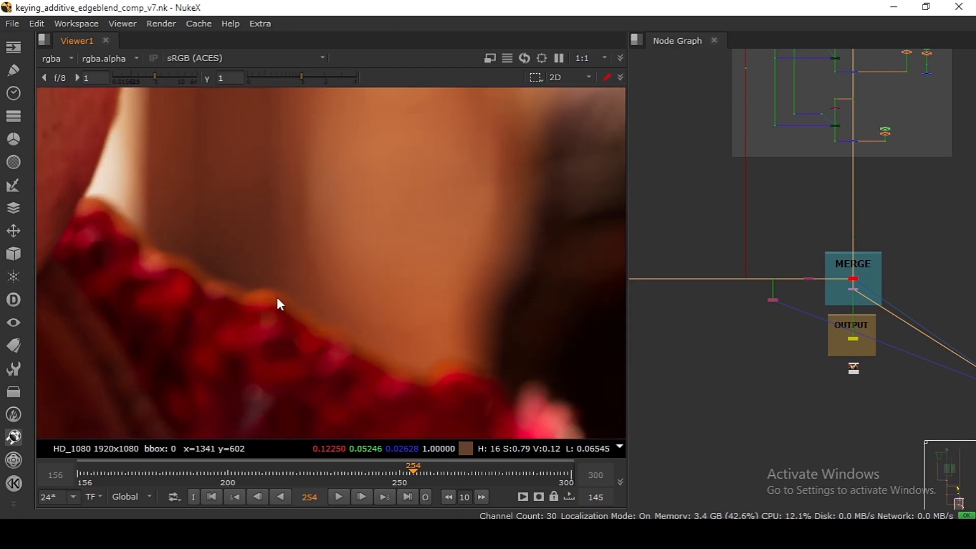
Step: Go to frame 199 and examine the jacket shoulder, collar and loose hair edges against the background
key("f")
left_click_drag(413, 469, 225, 474)
scroll(414, 240, "up", 4)
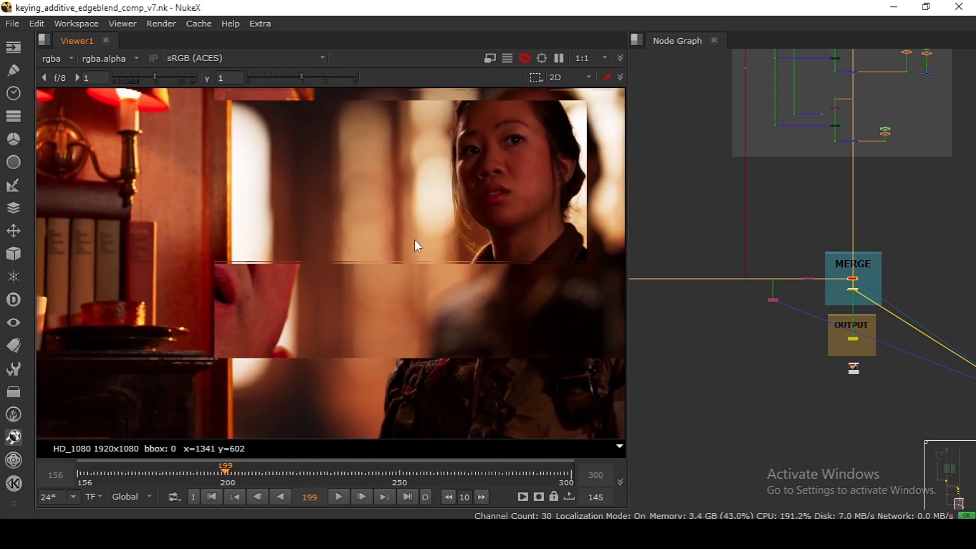
scroll(460, 264, "up", 6)
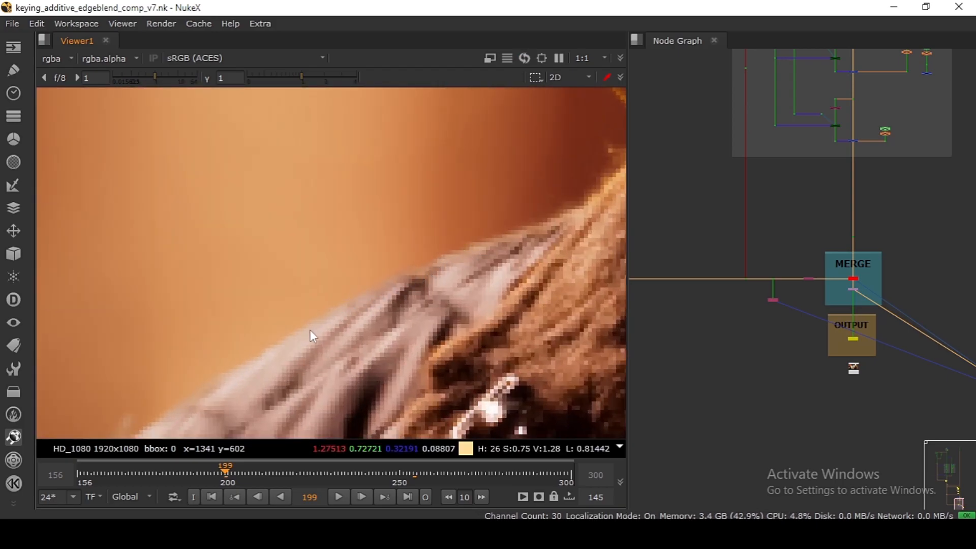
scroll(312, 328, "down", 8)
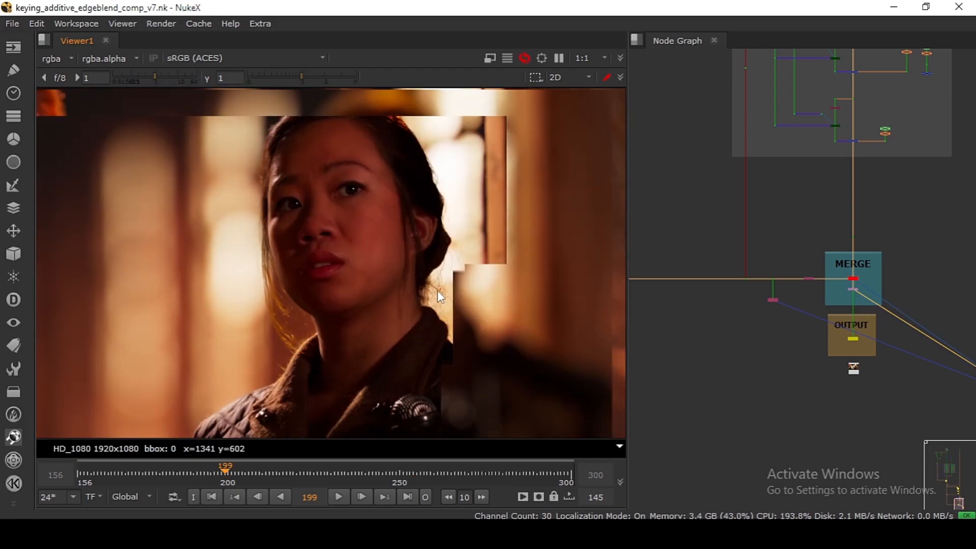
scroll(429, 290, "down", 4)
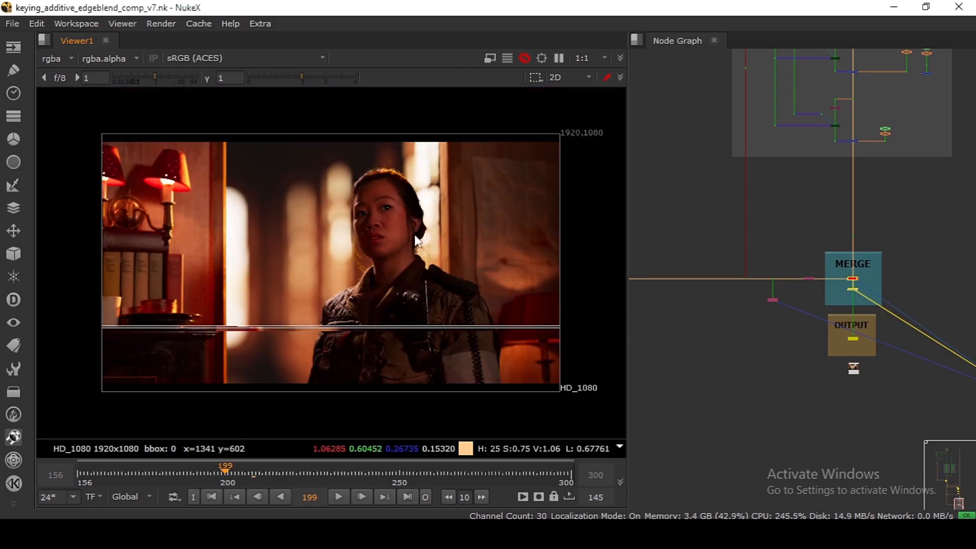
scroll(410, 239, "up", 10)
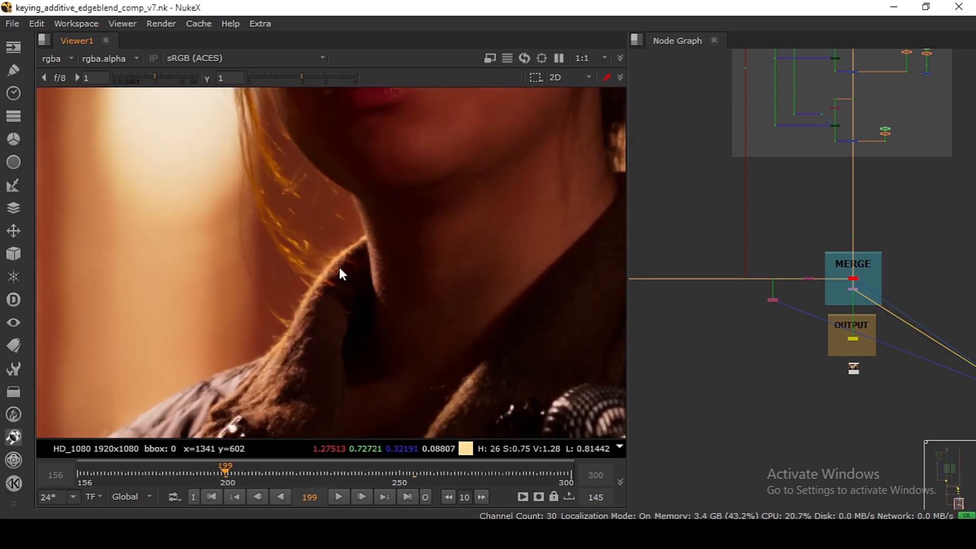
scroll(340, 275, "up", 3)
scroll(339, 254, "down", 10)
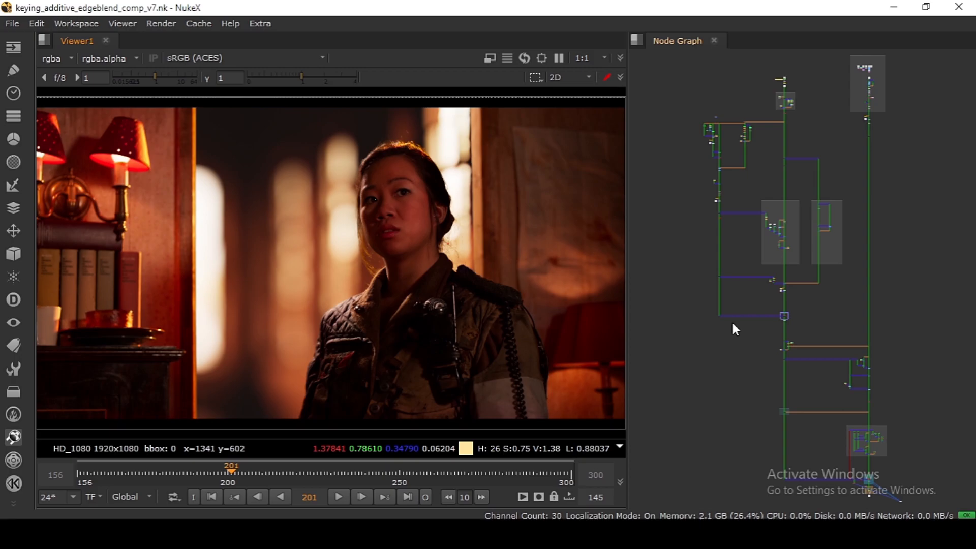
Step: View the denoised green-screen plate from Read2 above the DEFOCUS PREP group
left_click_drag(812, 323, 784, 261)
scroll(787, 267, "up", 10)
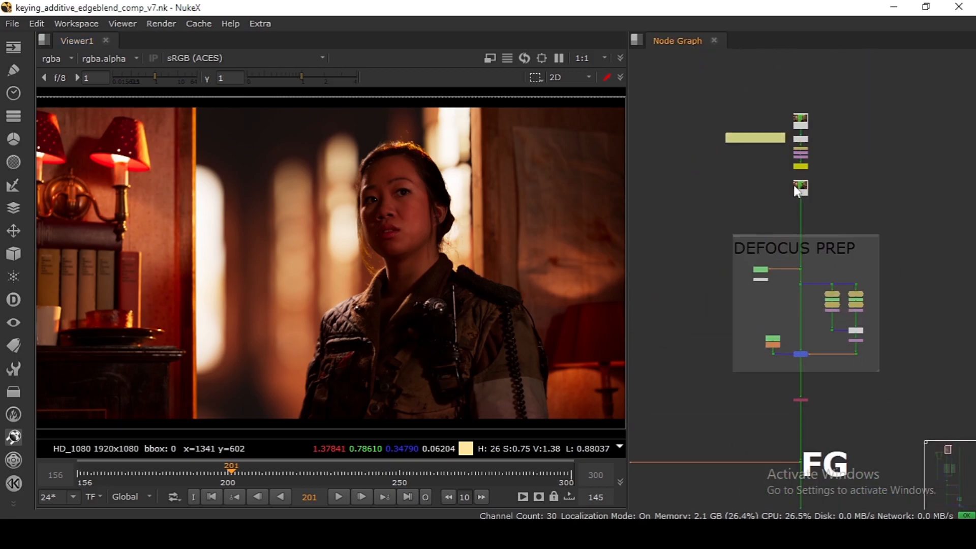
left_click_drag(800, 196, 800, 181)
key("1")
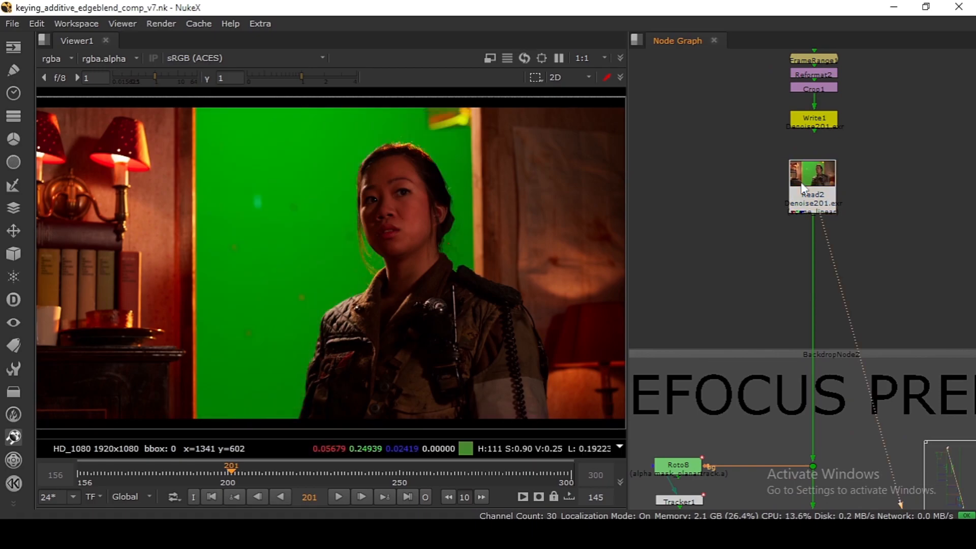
Step: Inspect how Shuffle1 above the FG label routes rgba into the Plate layer, then close its properties
scroll(800, 182, "down", 8)
left_click_drag(806, 335, 829, 201)
scroll(829, 200, "up", 2)
scroll(830, 203, "up", 5)
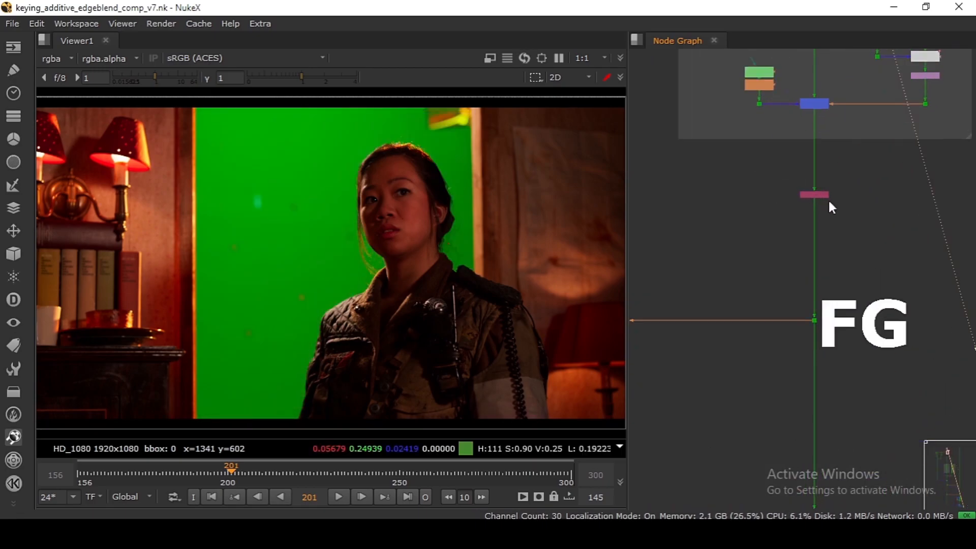
left_click(798, 191)
double_click(797, 212)
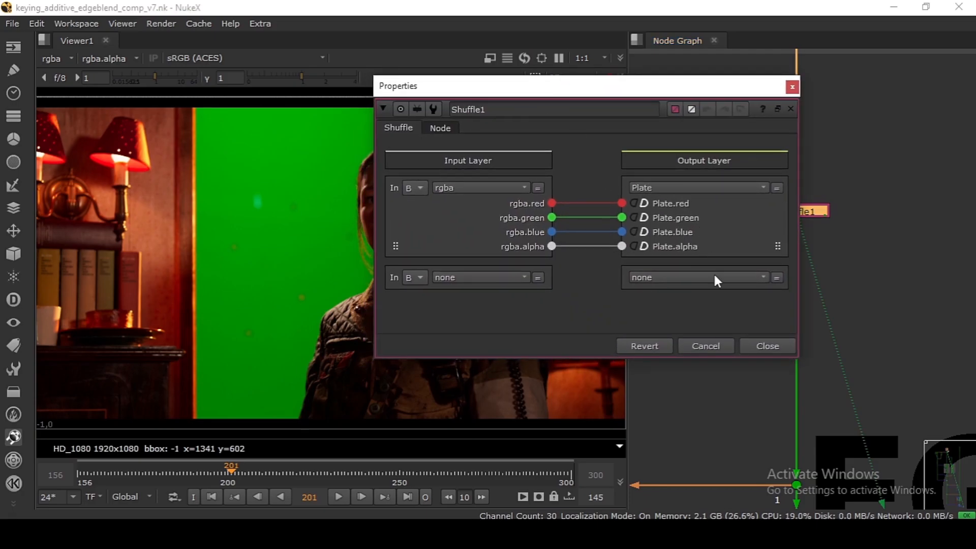
left_click_drag(602, 85, 658, 88)
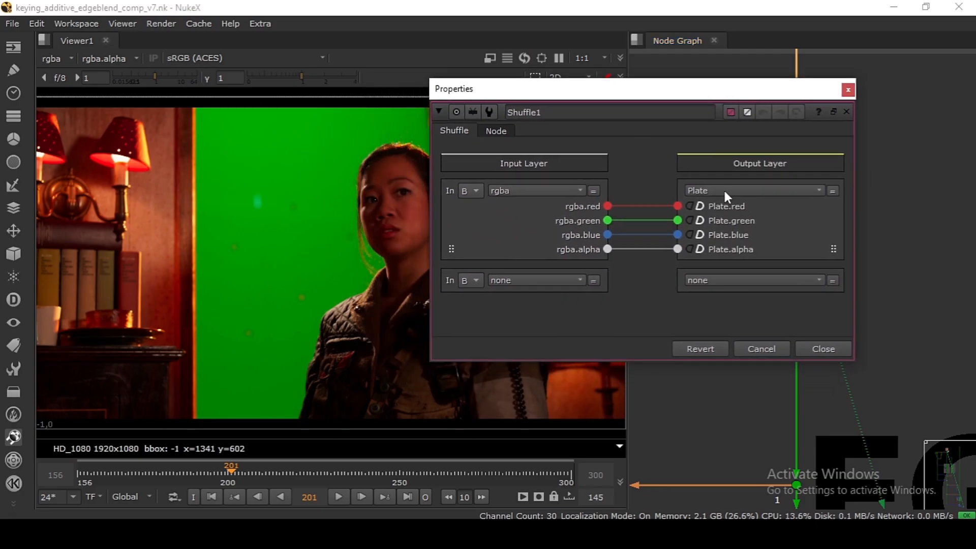
left_click(824, 349)
left_click_drag(721, 179, 883, 241)
left_click_drag(789, 217, 791, 220)
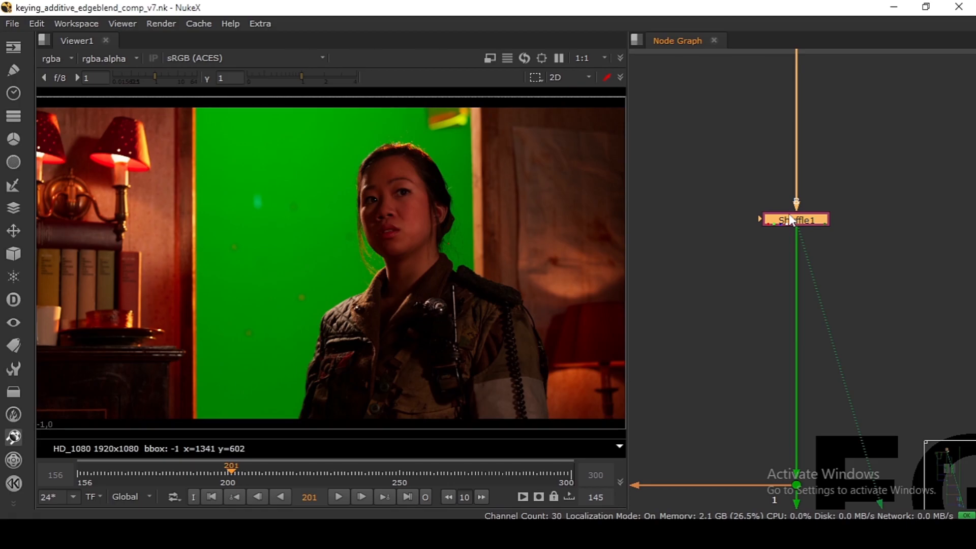
scroll(764, 214, "down", 8)
left_click_drag(728, 201, 783, 224)
left_click(783, 225)
scroll(784, 224, "up", 5)
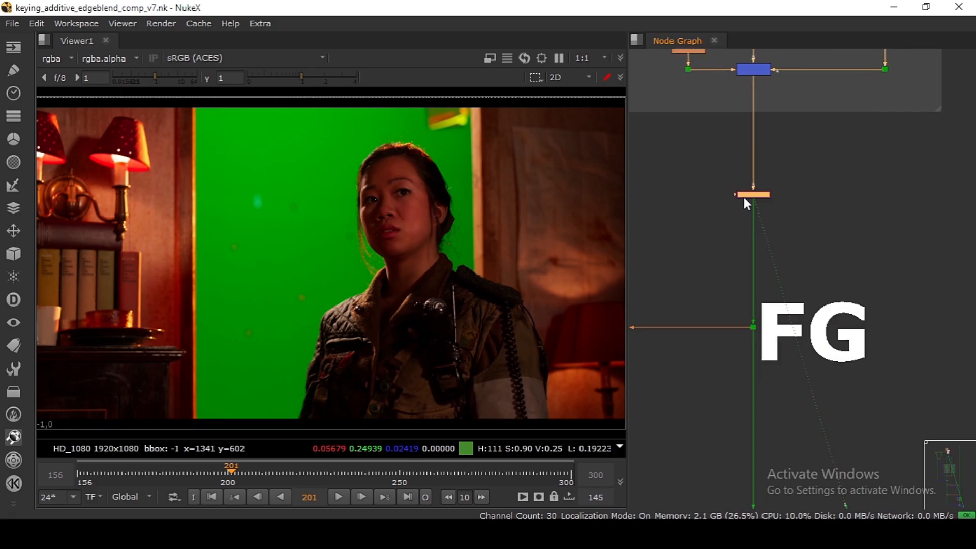
Step: View the Plate layer at the shuffle above the FG label, then return the viewer to rgba
scroll(747, 203, "down", 2)
left_click_drag(725, 254, 752, 316)
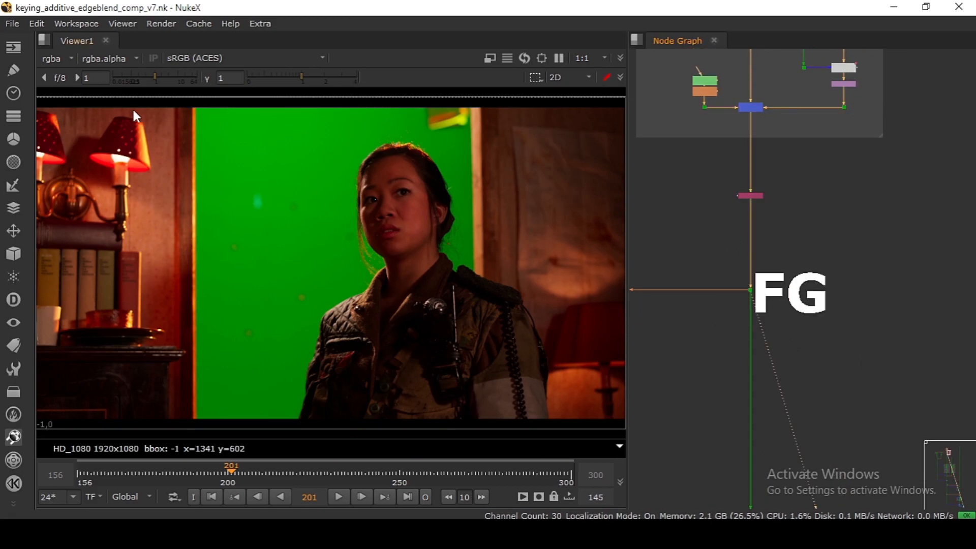
left_click(50, 58)
left_click(66, 131)
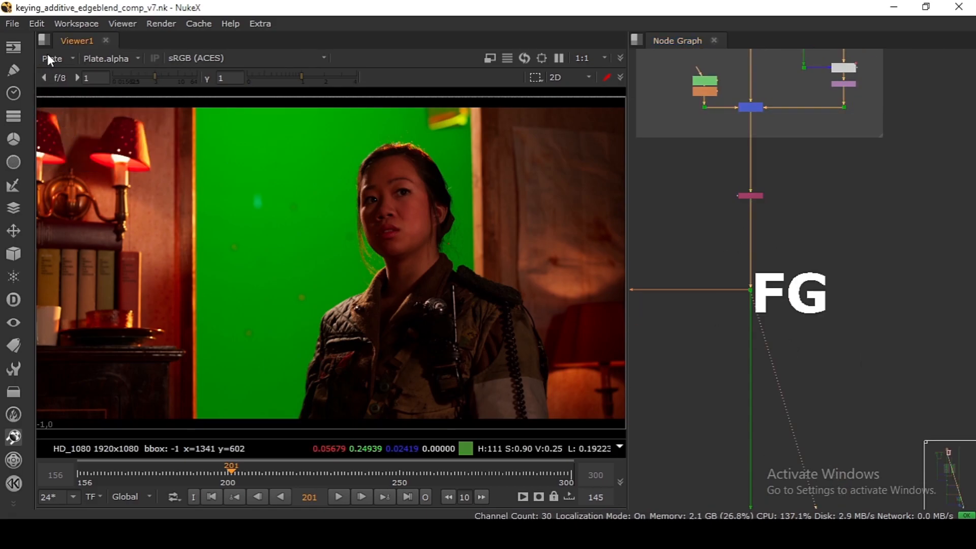
left_click(48, 54)
left_click(63, 101)
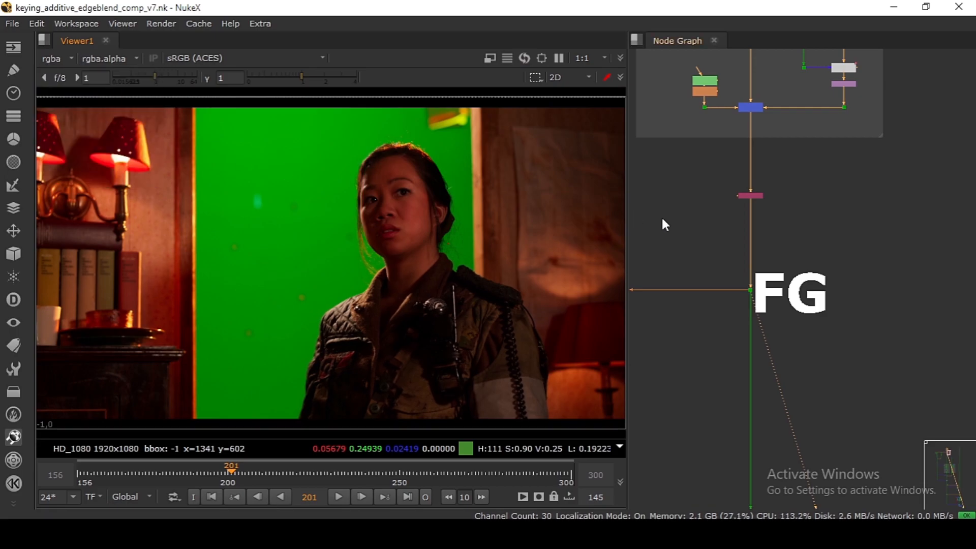
Step: View the rendered clean plate from Read9 beside the render clean plate note
scroll(697, 217, "down", 6)
left_click_drag(701, 259, 915, 207)
scroll(713, 226, "up", 2)
scroll(716, 233, "up", 7)
left_click_drag(745, 184, 824, 244)
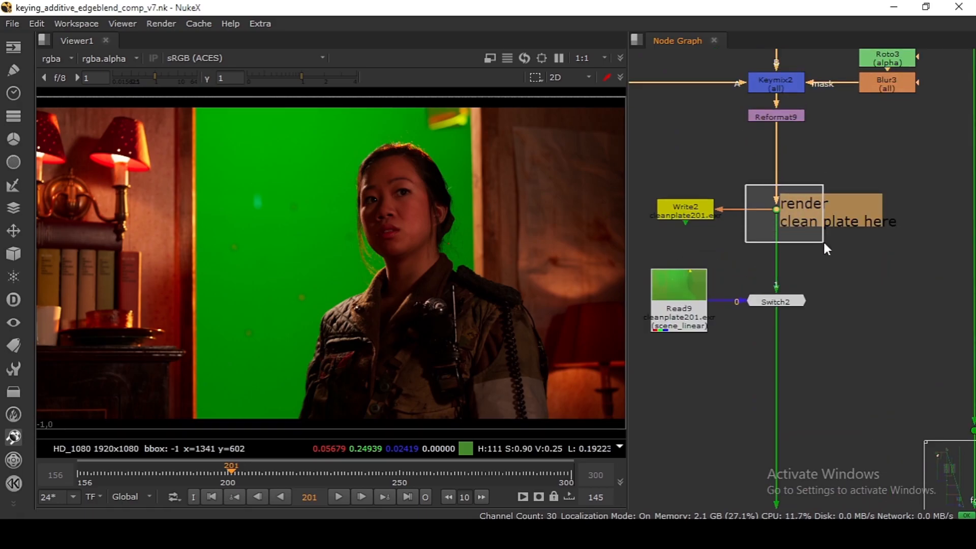
left_click_drag(681, 216, 742, 213)
left_click(714, 267)
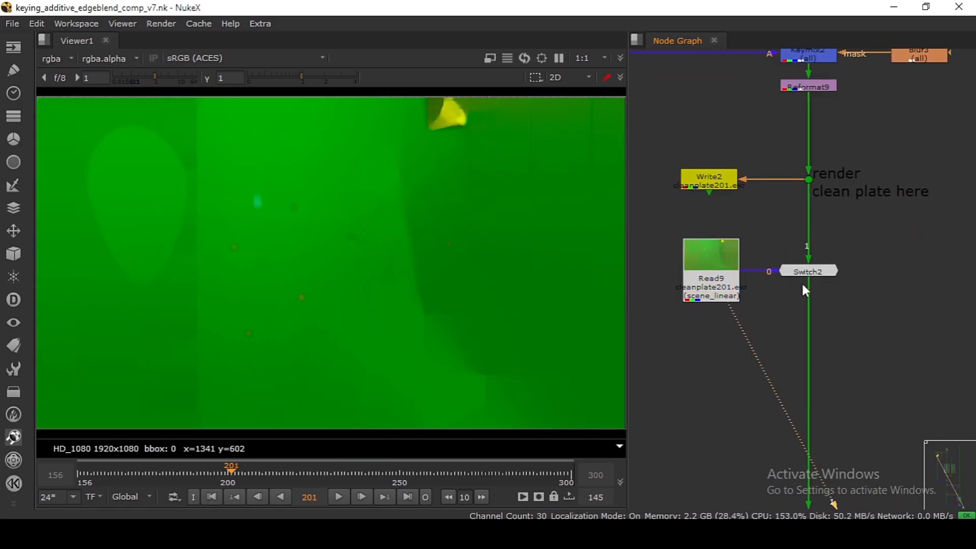
Step: Follow the clean plate branch below Switch2 and view the IBKGizmoV3_1 key above the SOFT label
scroll(804, 273, "down", 6)
left_click_drag(802, 312, 773, 210)
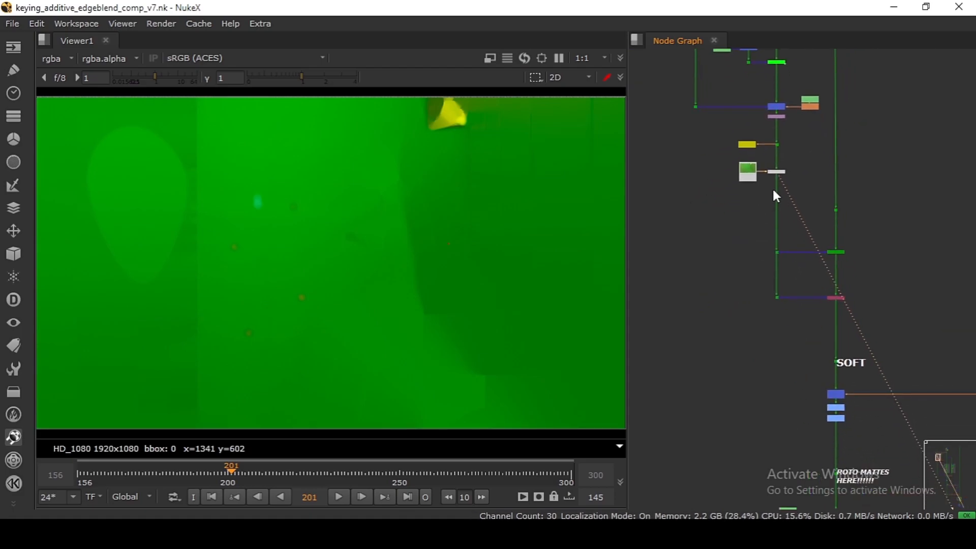
scroll(771, 167, "up", 4)
scroll(804, 211, "down", 1)
left_click_drag(898, 310, 843, 172)
scroll(844, 172, "up", 3)
left_click_drag(905, 137, 784, 188)
key("1")
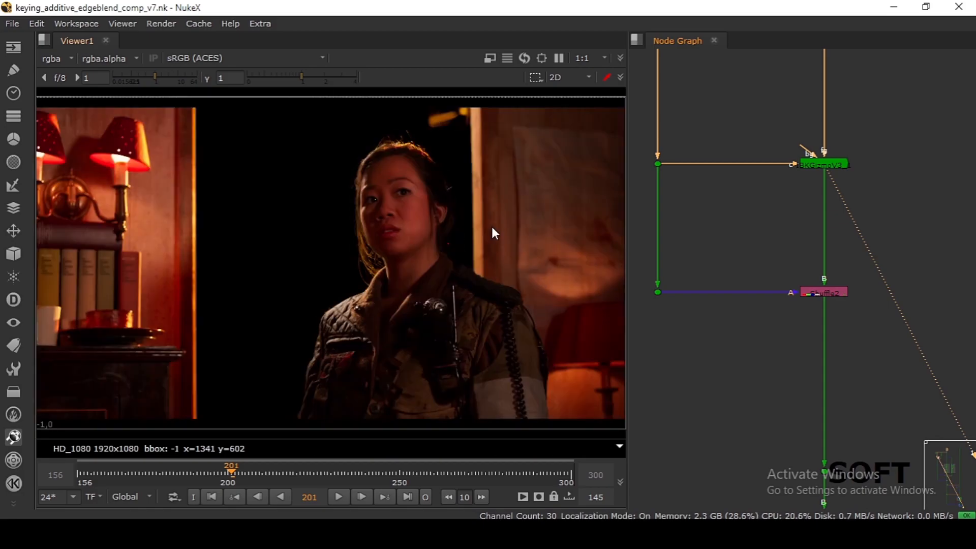
Step: Compare the output of Shuffle2 with the clean plate branch feeding its A input
left_click(814, 292)
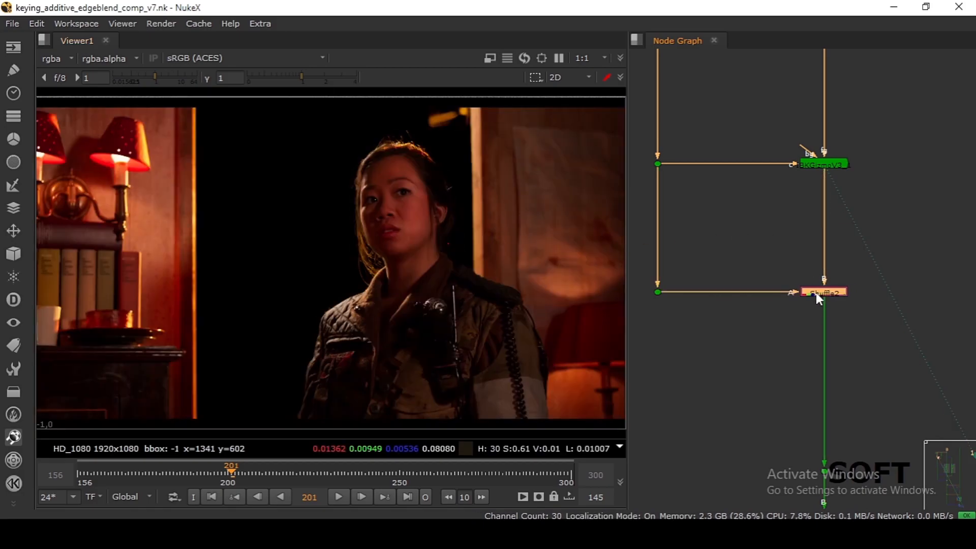
scroll(816, 293, "up", 3)
key("1")
scroll(818, 288, "down", 3)
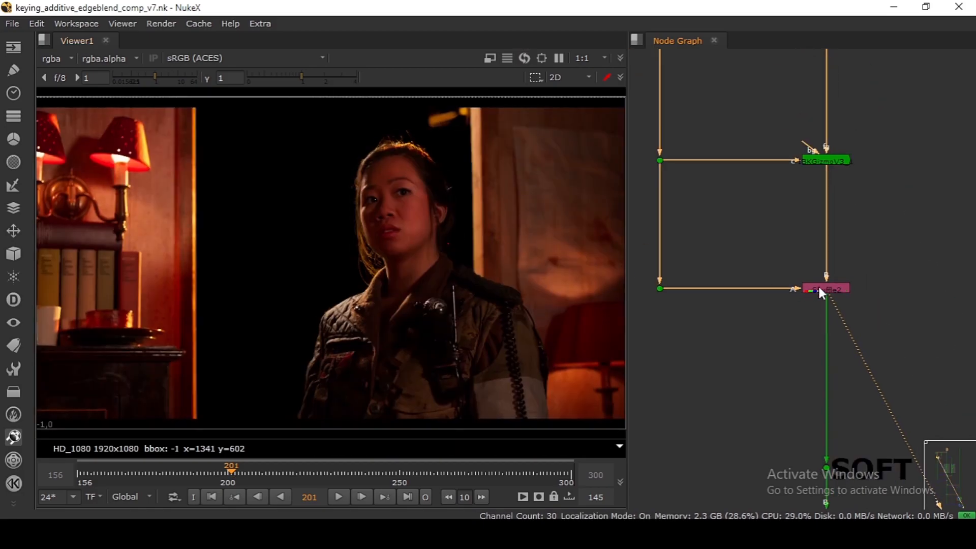
left_click_drag(825, 277, 823, 164)
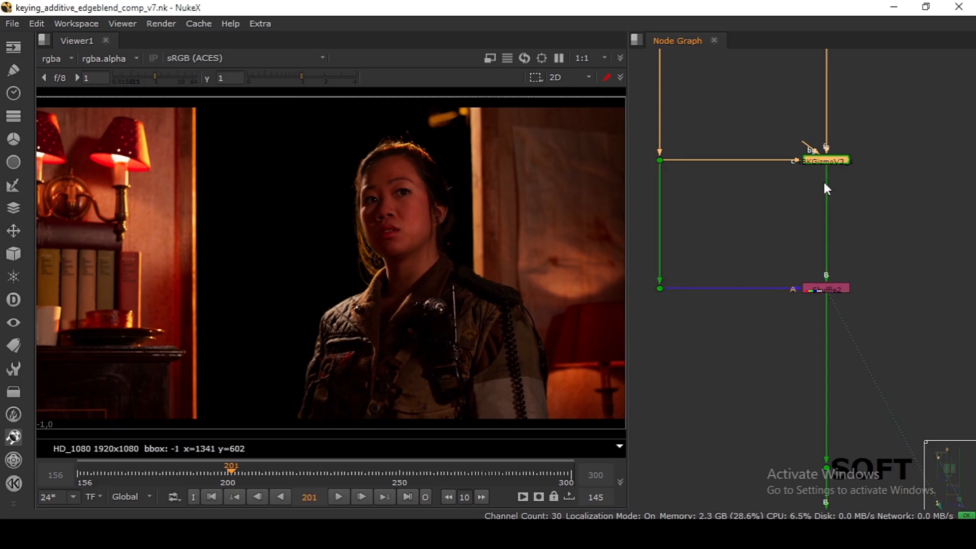
left_click(660, 288)
key("1")
scroll(829, 283, "up", 3)
left_click(819, 287)
key("1")
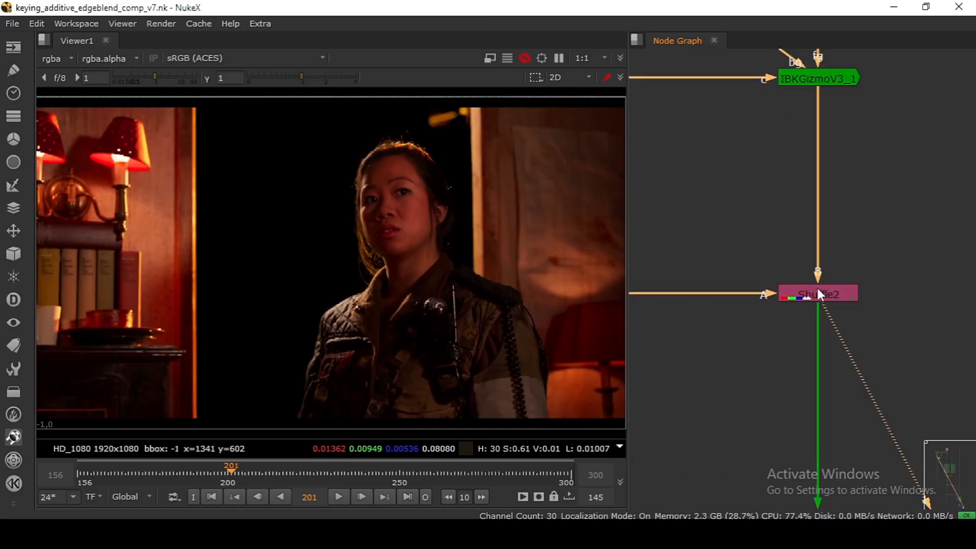
Step: Inspect how Shuffle2 routes input A's rgb into the cleanplate layer, close its properties and check that layer in the viewer
double_click(816, 286)
left_click_drag(631, 116, 431, 58)
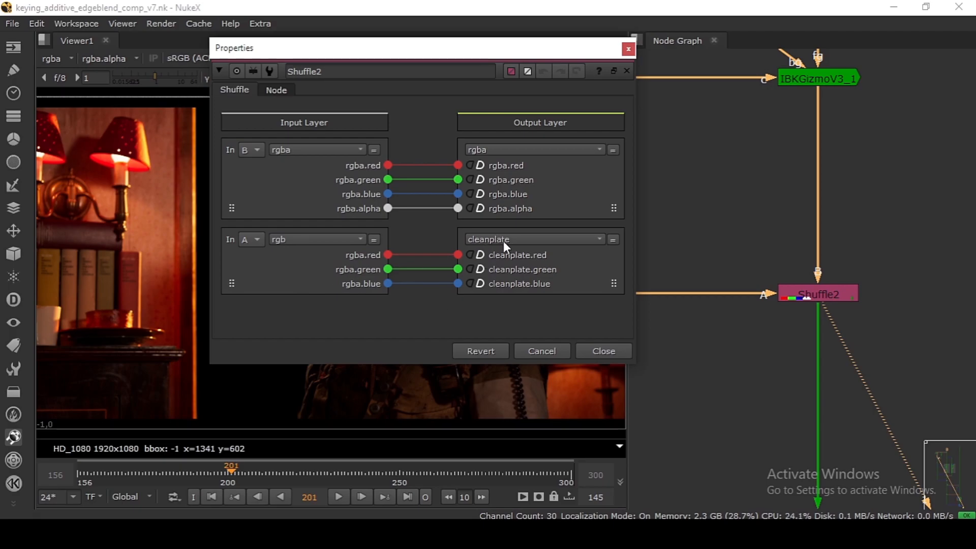
left_click(578, 351)
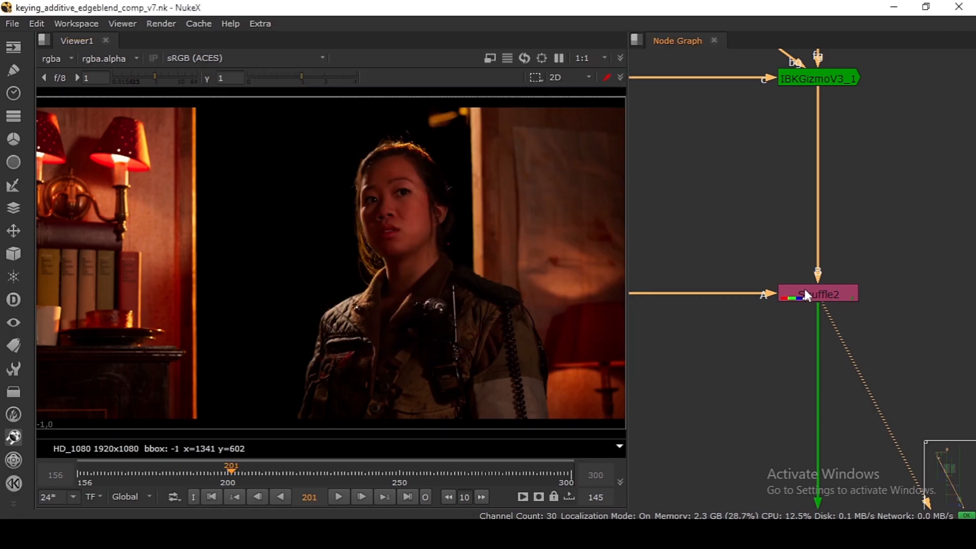
left_click(58, 63)
left_click(59, 128)
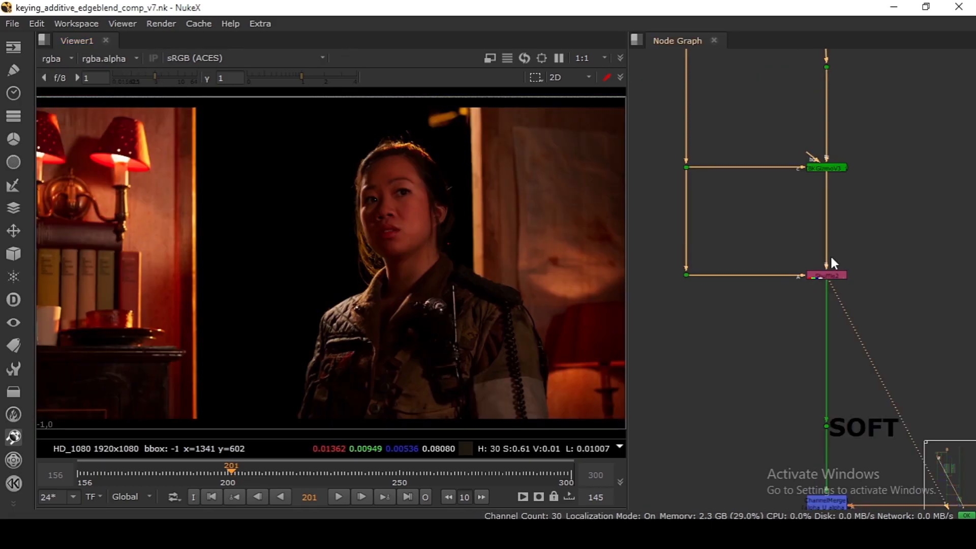
Step: View the ChannelMerge that combines the alphas below the SOFT label
left_click_drag(865, 247, 795, 295)
scroll(796, 298, "down", 8)
scroll(790, 346, "up", 6)
left_click_drag(789, 351, 781, 242)
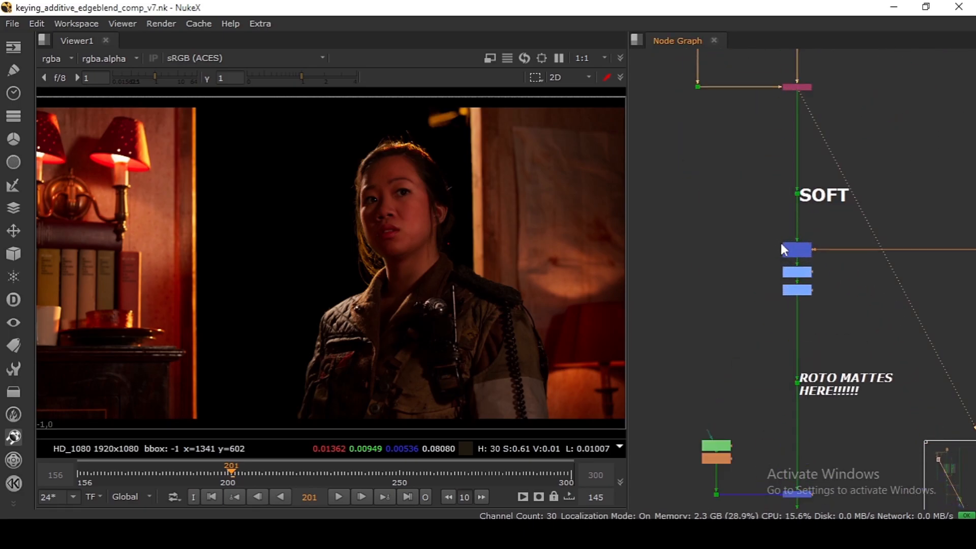
scroll(782, 244, "up", 2)
left_click(791, 251)
double_click(795, 257)
left_click(732, 373)
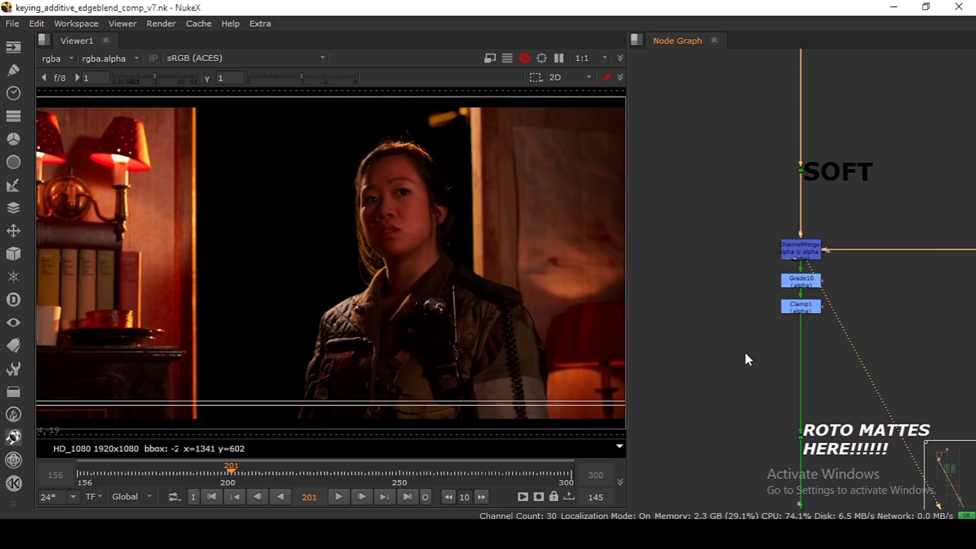
Step: Inspect which channels Remove3 keeps below Reformat8, then close its properties
scroll(757, 325, "down", 5)
scroll(757, 322, "up", 6)
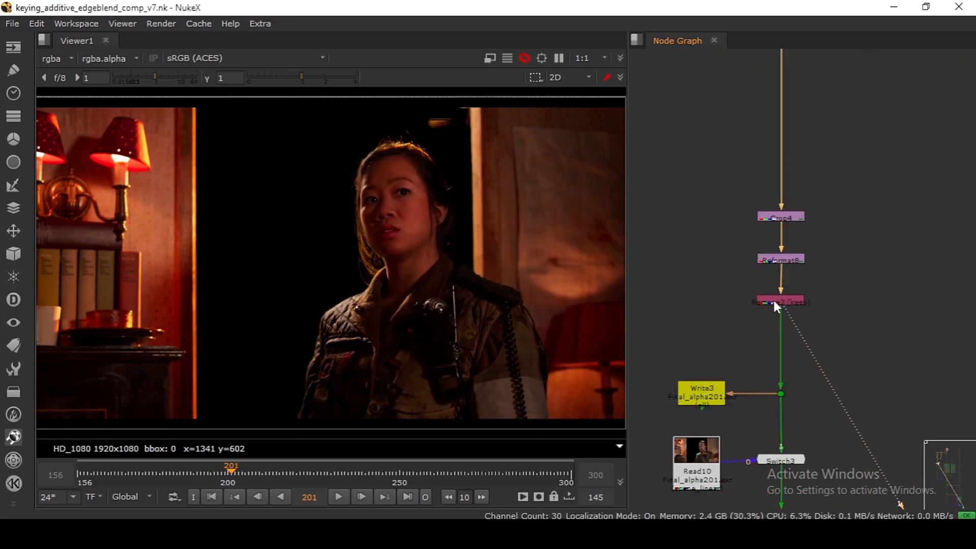
scroll(777, 312, "up", 3)
double_click(782, 294)
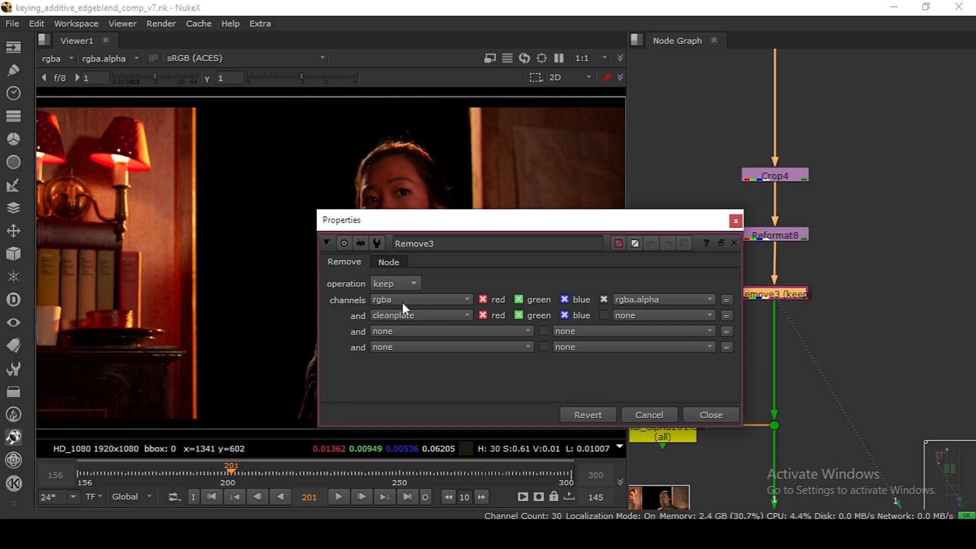
left_click(707, 412)
Step: View the Final_alpha render from Read10 and check its alpha and cleanplate layer
scroll(743, 357, "down", 3)
left_click_drag(750, 394, 773, 262)
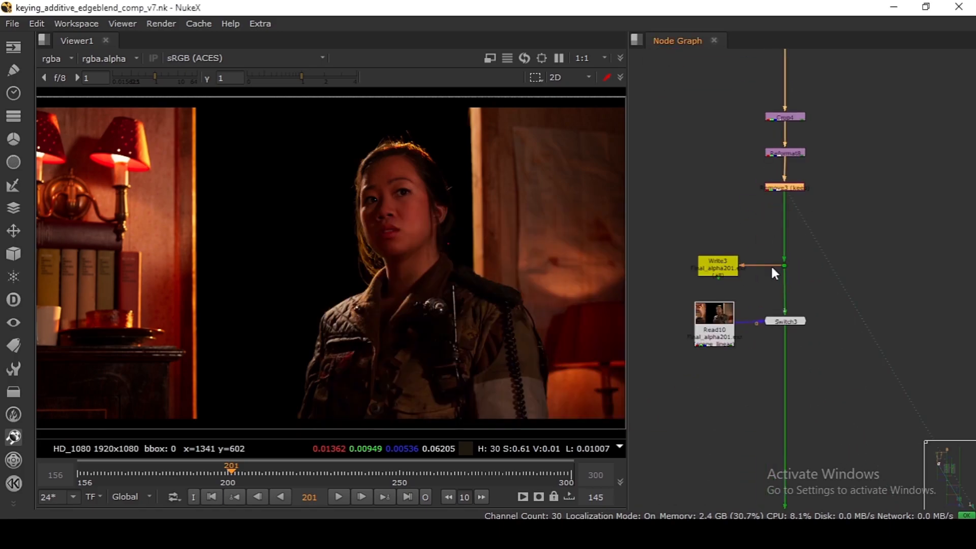
scroll(773, 264, "up", 2)
left_click(701, 334)
left_click_drag(702, 340, 705, 336)
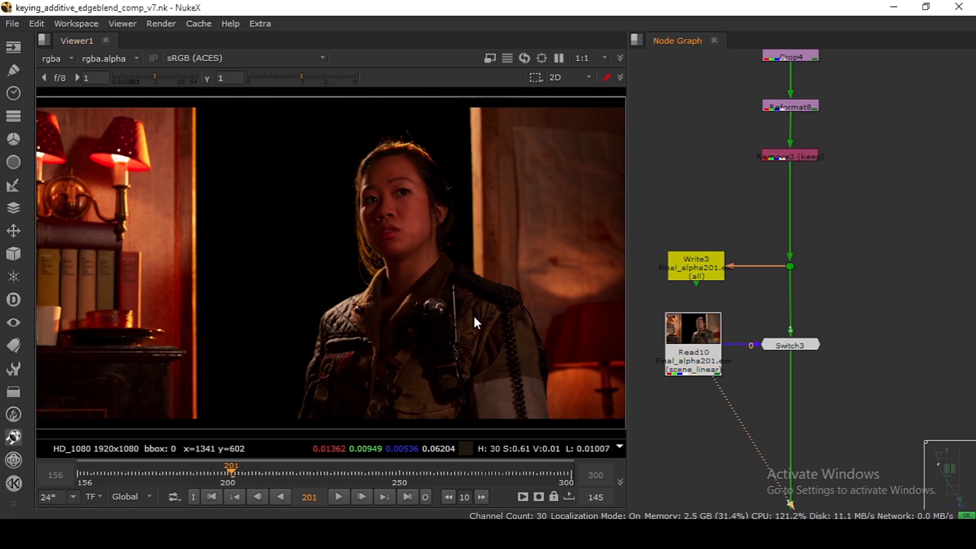
key("1")
left_click_drag(468, 169, 333, 336)
left_click(56, 58)
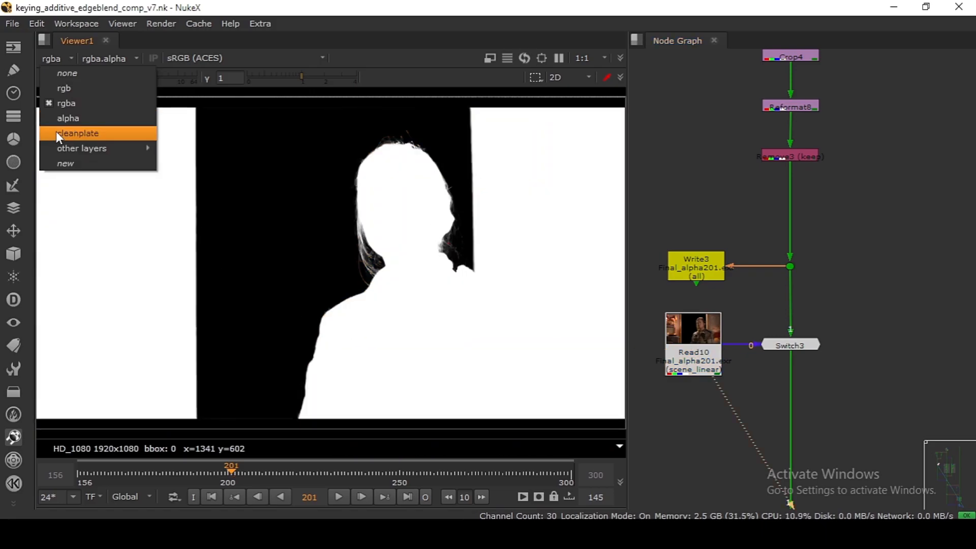
left_click(61, 131)
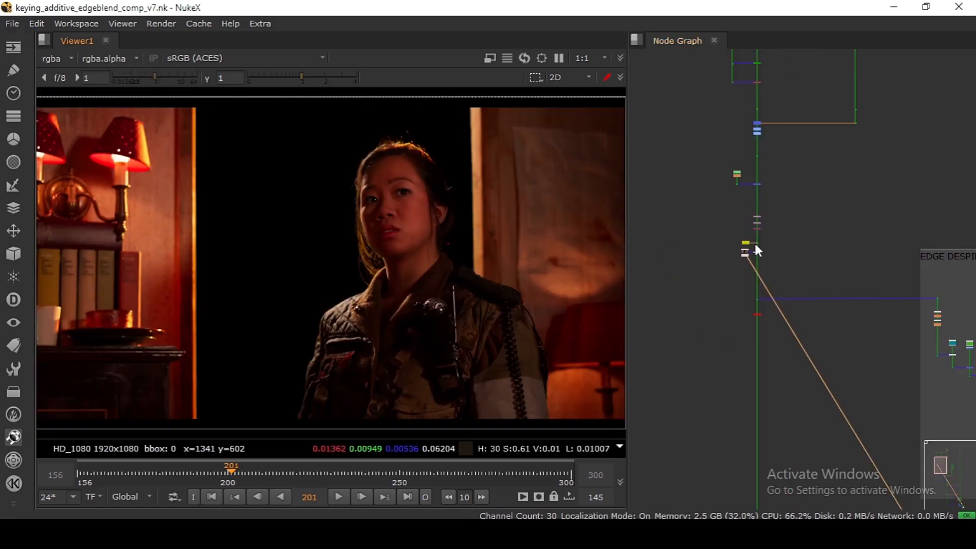
Step: Go to the Alpha, Layer COPY backdrop below the Despill img label and view Copy1
left_click_drag(763, 326, 736, 201)
scroll(745, 218, "down", 3)
scroll(835, 285, "up", 8)
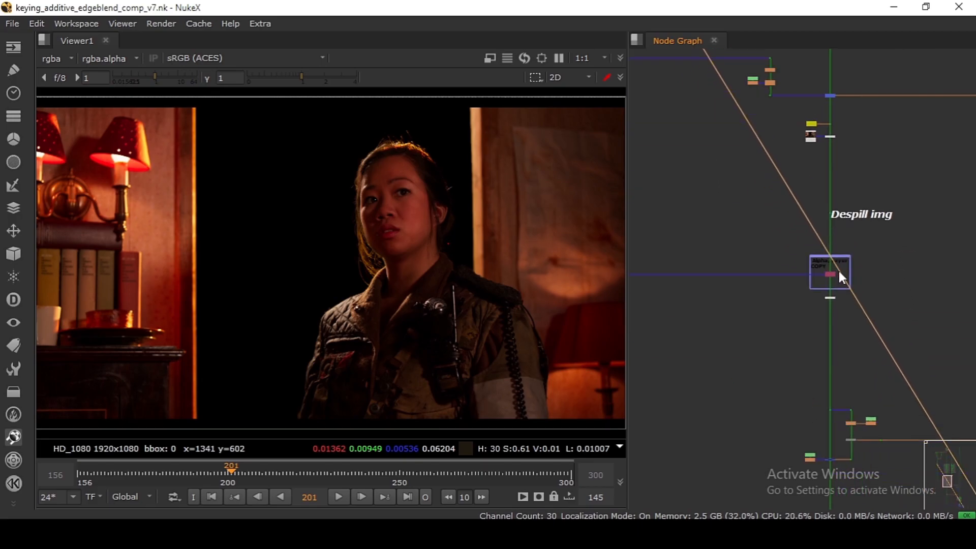
left_click(812, 286)
key("1")
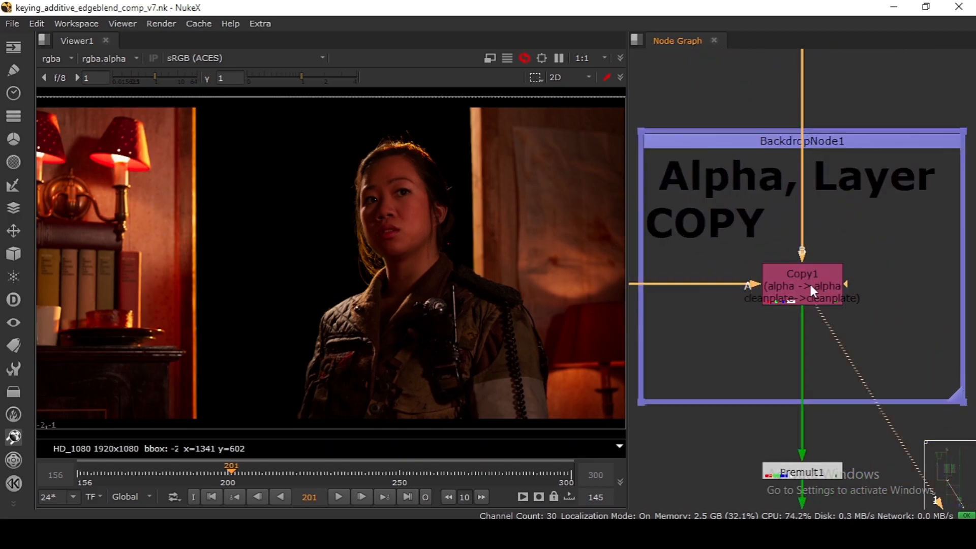
Step: Compare the image upstream of the Alpha, Layer COPY backdrop with the output of Copy1
scroll(811, 283, "down", 3)
left_click_drag(801, 195, 801, 237)
left_click_drag(813, 143, 815, 184)
left_click_drag(837, 184, 776, 94)
key("1")
scroll(777, 130, "down", 3)
left_click_drag(776, 201, 776, 185)
scroll(790, 237, "up", 6)
left_click(802, 292)
key("1")
Step: Inspect Copy1's alpha channel copy and cleanplate layer copy settings, then close its properties
double_click(803, 293)
left_click_drag(523, 192, 572, 84)
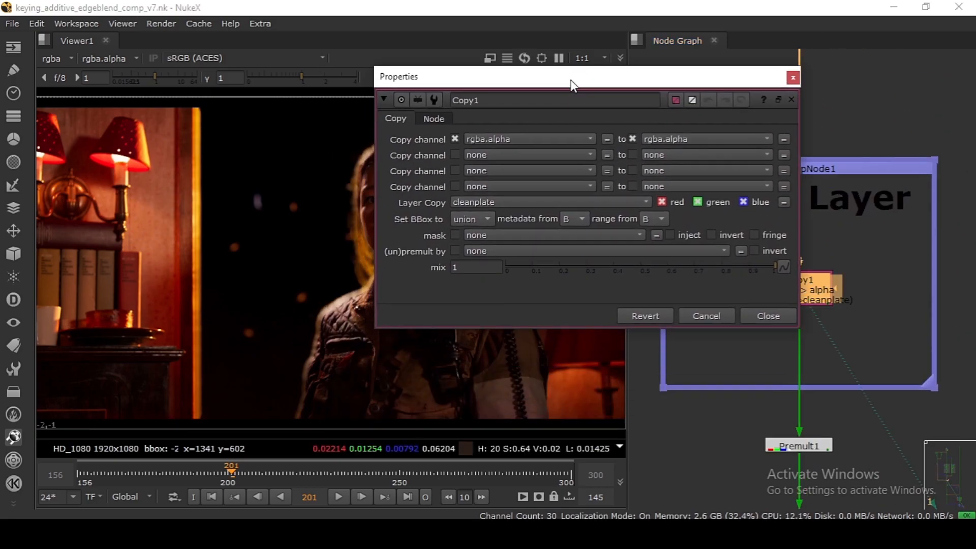
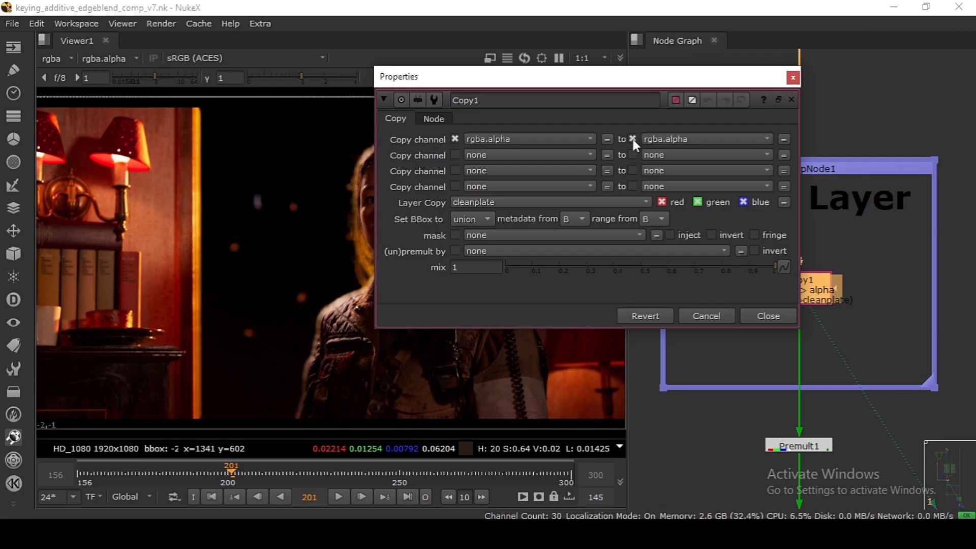
left_click(455, 203)
left_click_drag(684, 83, 581, 78)
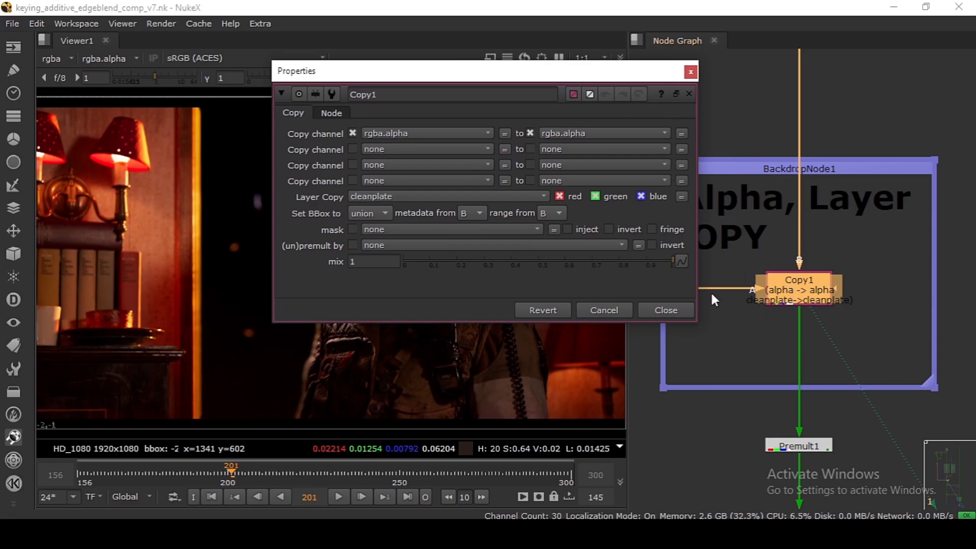
left_click(681, 311)
Step: View Premult1 and check its Plate and cleanplate layers, then return the viewer to rgba
scroll(765, 366, "down", 3)
scroll(813, 321, "up", 3)
left_click(809, 310)
key("1")
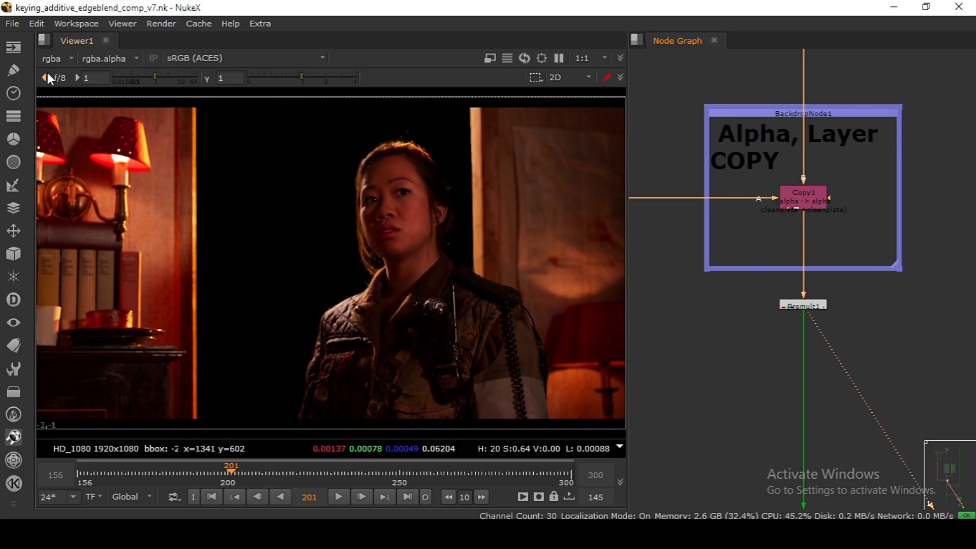
left_click(56, 61)
left_click(69, 133)
left_click(56, 60)
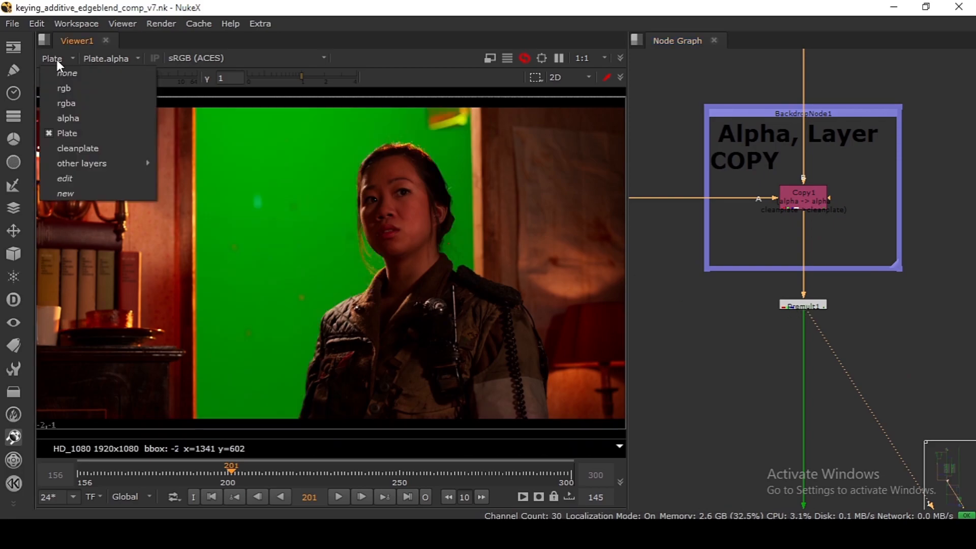
left_click(69, 148)
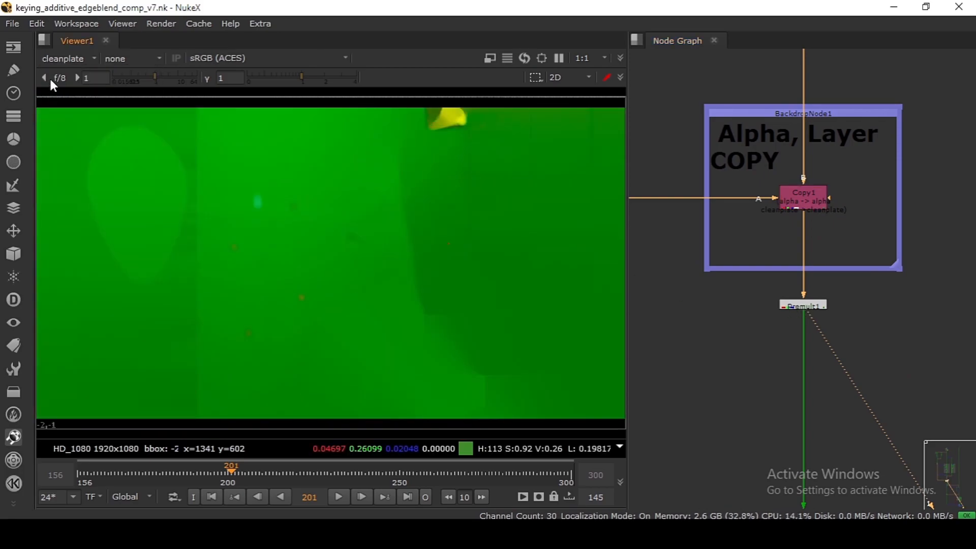
left_click(62, 59)
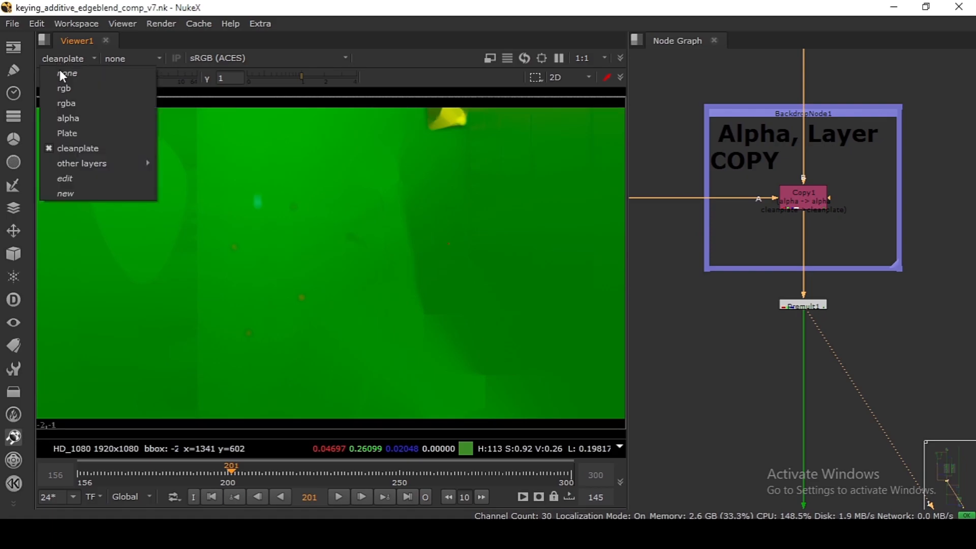
left_click(64, 107)
Step: Inspect the channels and EXR settings of Write6 for the Despill render, then close its properties
key("f")
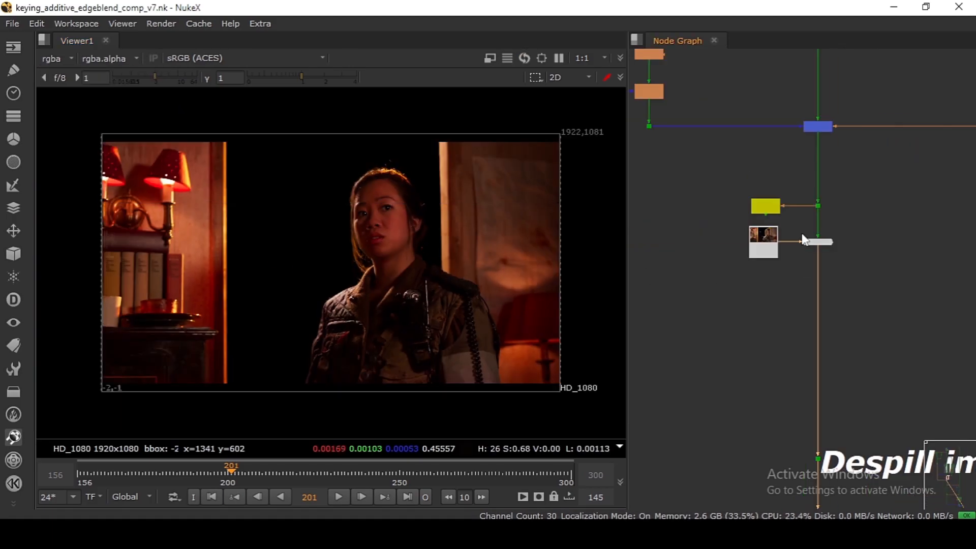
scroll(748, 224, "up", 4)
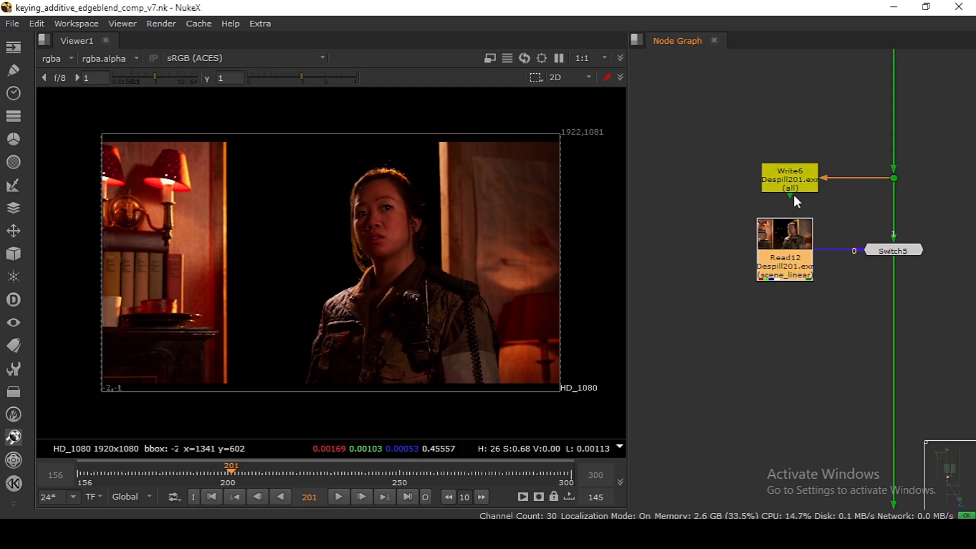
double_click(792, 186)
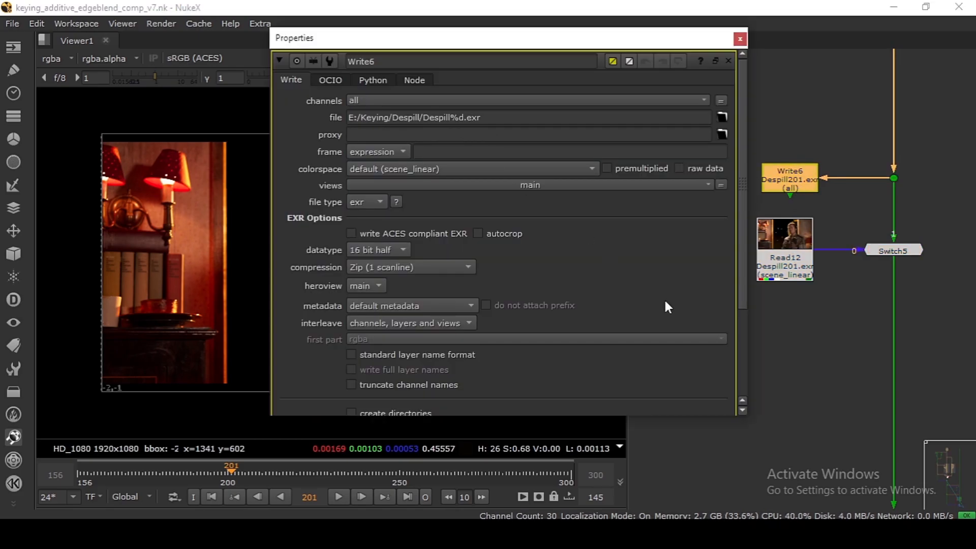
scroll(666, 301, "down", 4)
left_click(703, 399)
scroll(792, 265, "down", 6)
left_click_drag(789, 363, 798, 196)
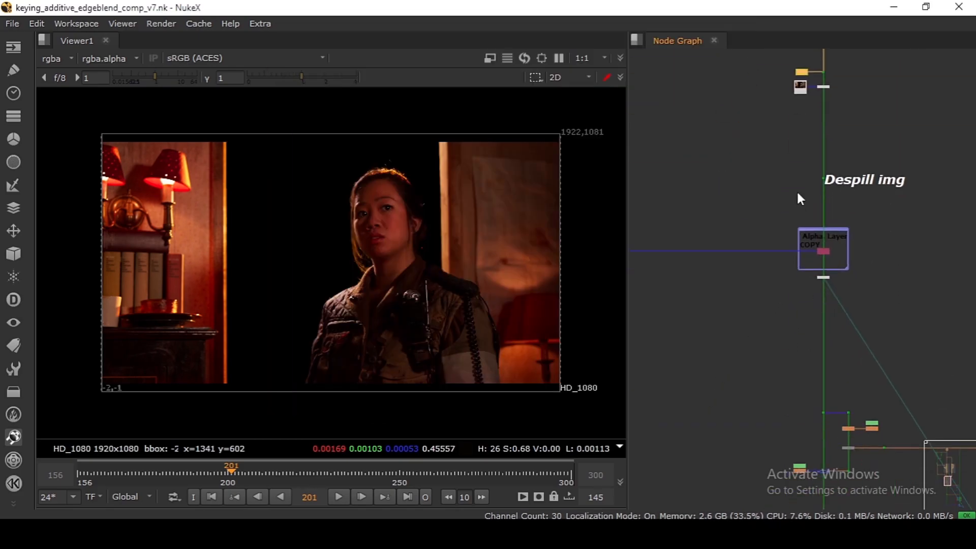
Step: View the composite at the dot that feeds the additive keyer section
scroll(812, 270, "up", 4)
left_click(838, 304)
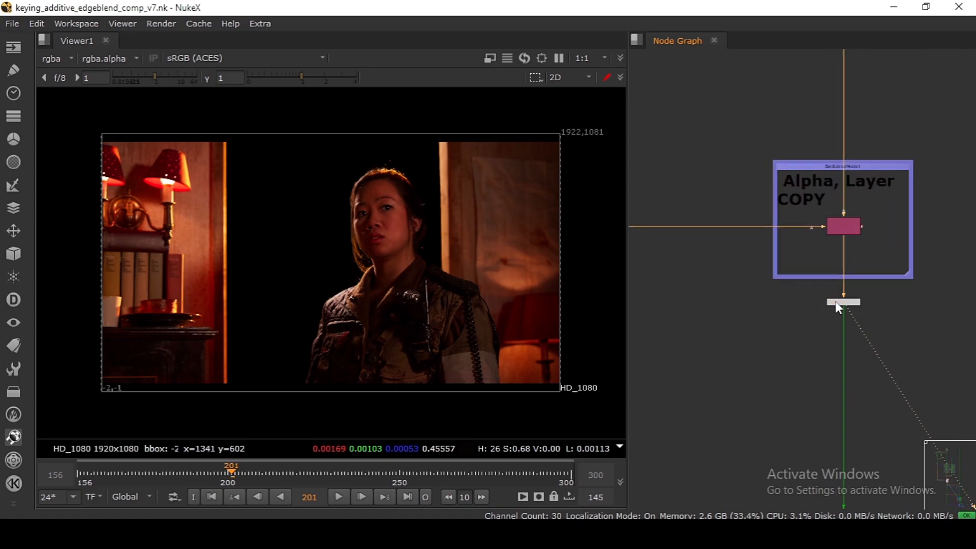
scroll(835, 301, "down", 8)
left_click_drag(835, 301, 782, 214)
scroll(782, 215, "down", 4)
left_click_drag(833, 353, 741, 295)
scroll(801, 303, "up", 4)
scroll(900, 305, "up", 5)
key("1")
scroll(735, 295, "up", 3)
left_click_drag(671, 261, 742, 346)
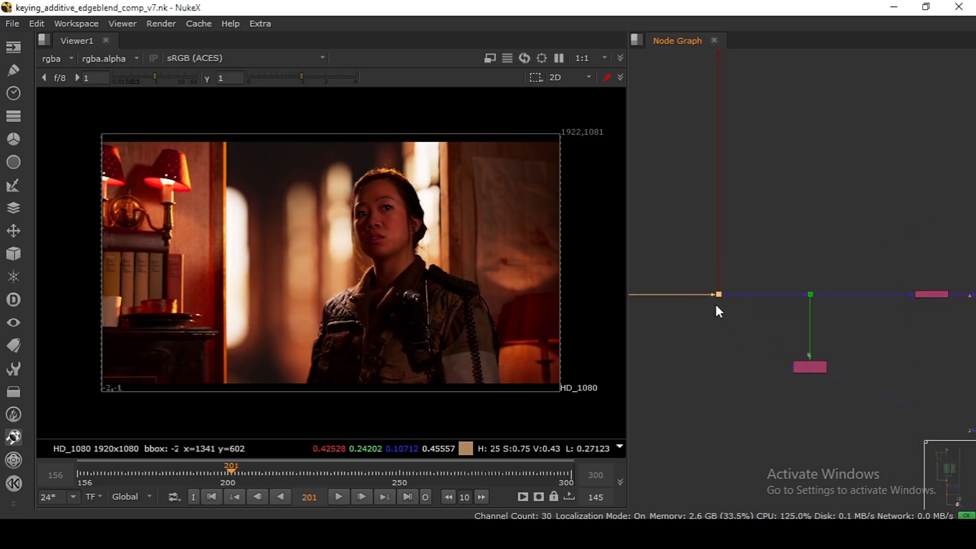
Step: Enable all the disabled nodes inside the additive keyer backdrop
scroll(735, 213, "down", 6)
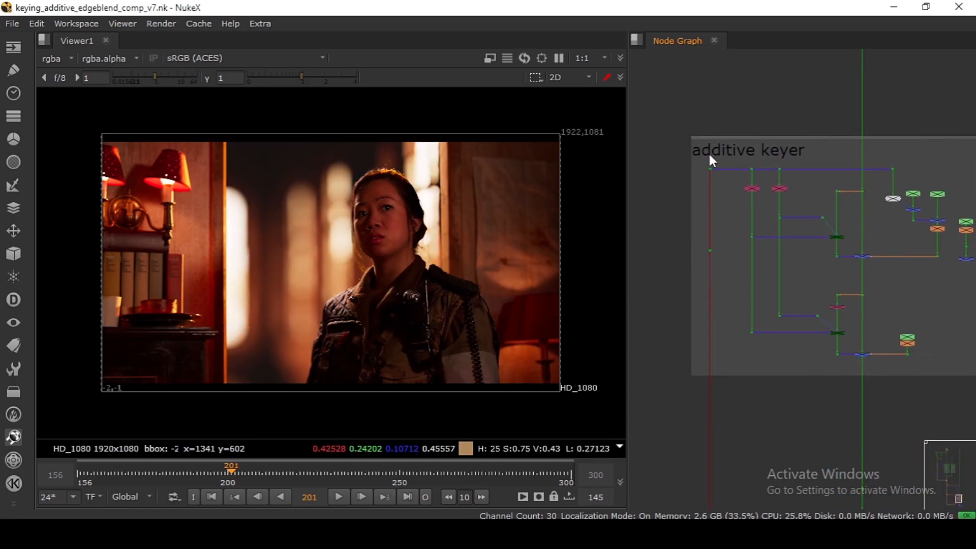
scroll(712, 155, "up", 4)
scroll(737, 157, "down", 3)
left_click_drag(924, 129, 843, 177)
left_click(848, 177)
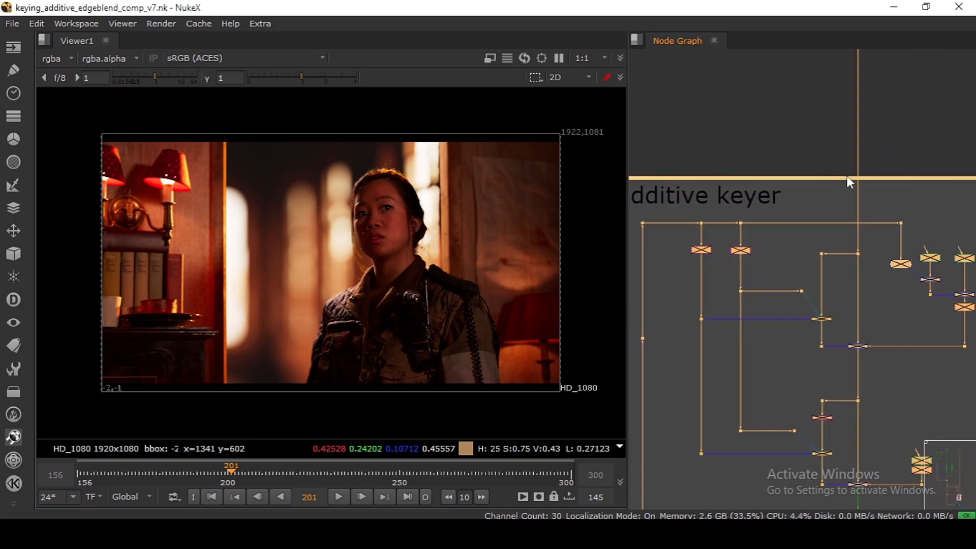
key("d")
left_click(769, 216)
Step: View the plate from Shuffle3 and the clean plate from Shuffle4 in the additive keyer backdrop
scroll(728, 239, "up", 3)
left_click_drag(704, 256, 729, 241)
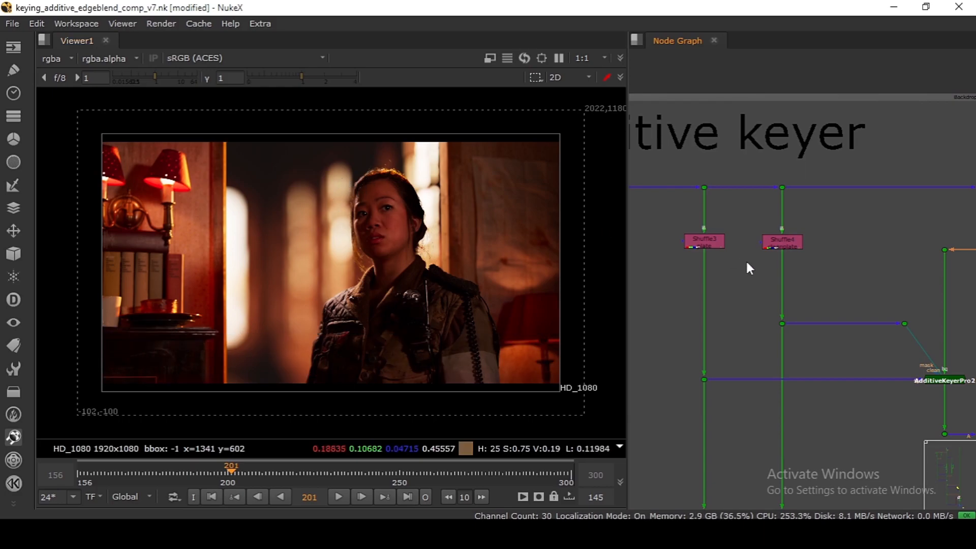
scroll(759, 279, "up", 2)
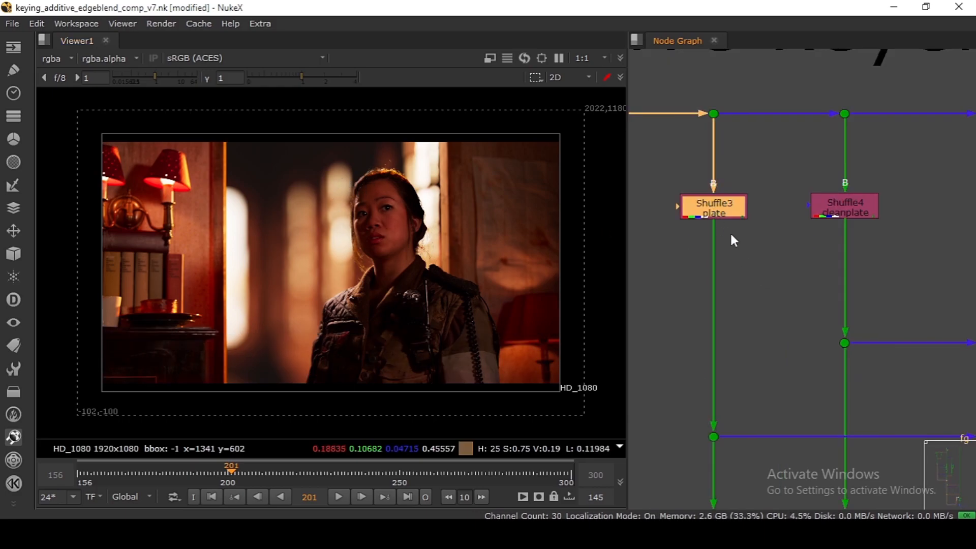
left_click(720, 212)
key("1")
left_click(829, 212)
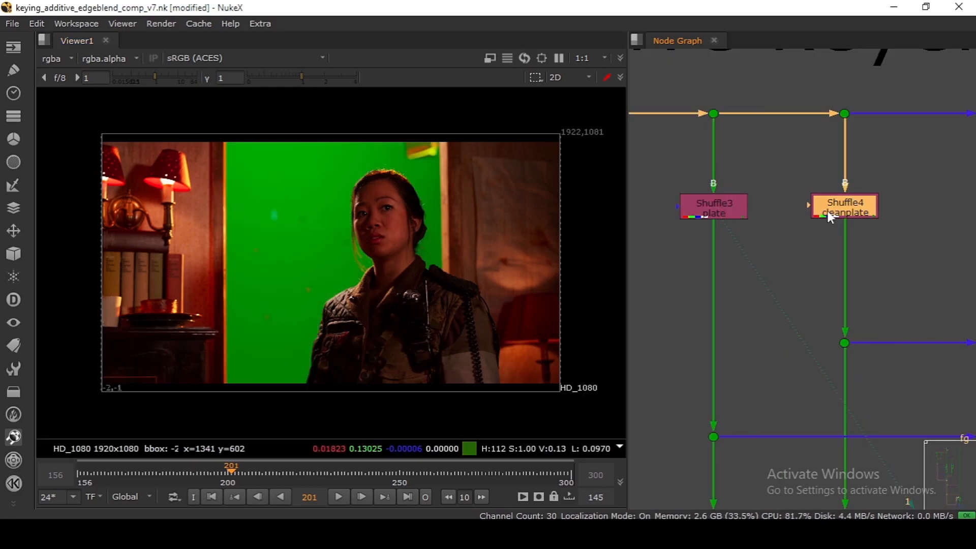
key("1")
Step: View the output of AdditiveKeyerPro2 and check its fg, clean and bg inputs
scroll(828, 212, "down", 4)
left_click_drag(949, 305, 860, 264)
scroll(859, 264, "up", 4)
left_click_drag(937, 222, 779, 298)
key("1")
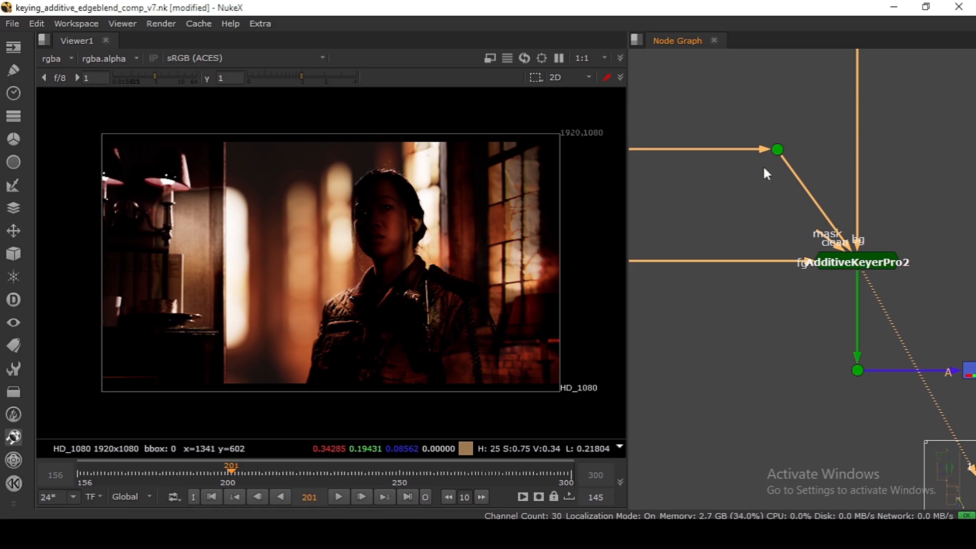
Step: Add an AdditiveKeyerPro node below AdditiveKeyerPro2 and close its properties
left_click(776, 303)
key("Tab")
type("ADDITI")
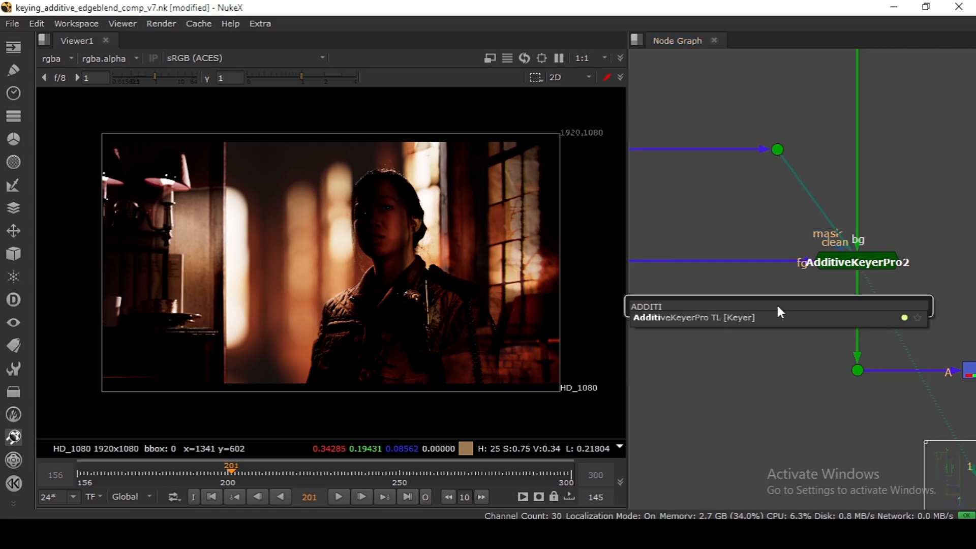
key("Down")
key("Return")
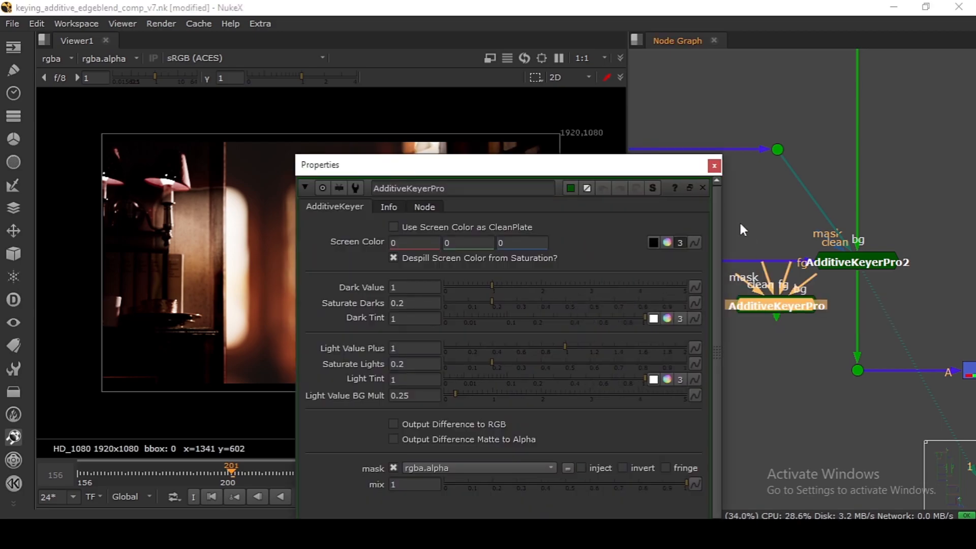
left_click(714, 168)
scroll(760, 369, "up", 5)
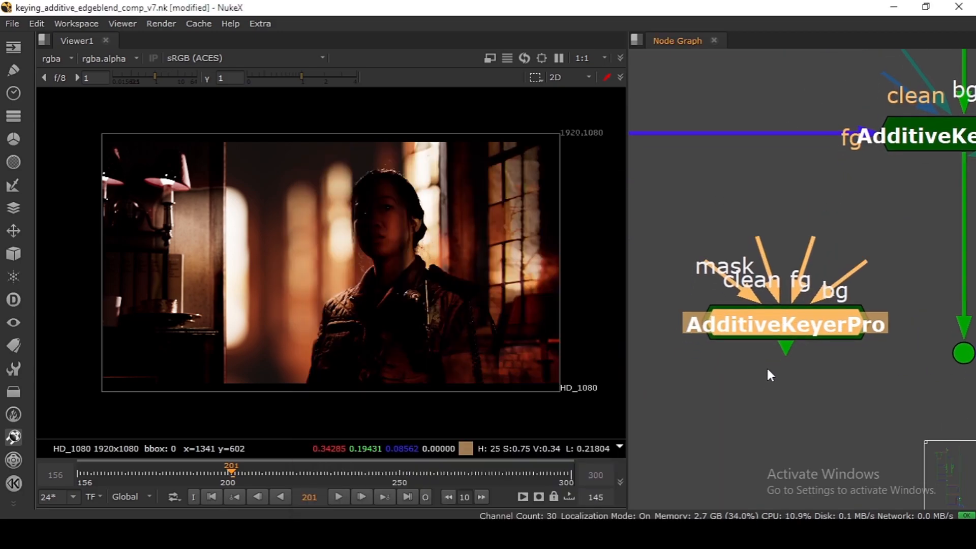
left_click_drag(772, 330, 772, 340)
Step: Connect the new AdditiveKeyerPro's fg to the Shuffle3 plate, clean to the Shuffle4 cleanplate and bg to the main background pipe
left_click_drag(676, 319, 714, 291)
left_click_drag(759, 210, 784, 264)
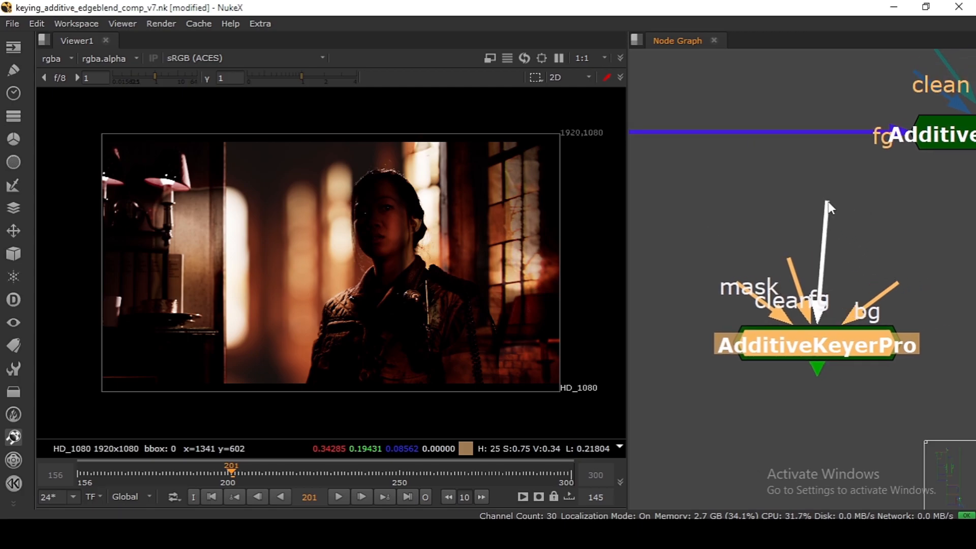
left_click_drag(885, 275, 839, 272)
scroll(846, 259, "down", 1)
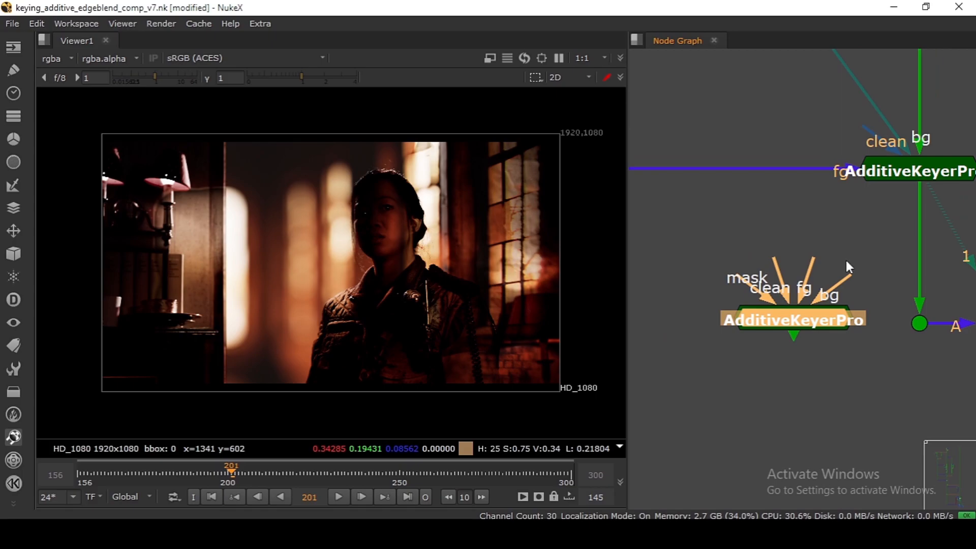
scroll(843, 268, "down", 3)
scroll(830, 300, "up", 2)
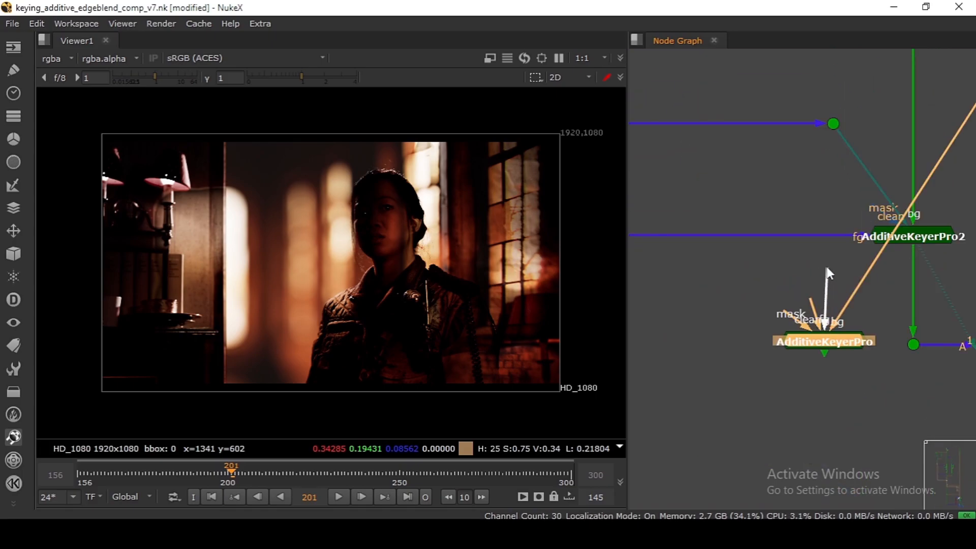
left_click_drag(741, 198, 708, 284)
scroll(839, 258, "down", 6)
scroll(788, 198, "up", 5)
scroll(719, 242, "down", 3)
scroll(717, 254, "up", 3)
left_click_drag(695, 194, 652, 158)
scroll(652, 159, "down", 4)
scroll(713, 300, "up", 4)
left_click_drag(775, 267, 766, 339)
Step: View the new AdditiveKeyerPro against AdditiveKeyerPro2, inspect its default settings and close its properties
left_click(744, 258, "ctrl+shift")
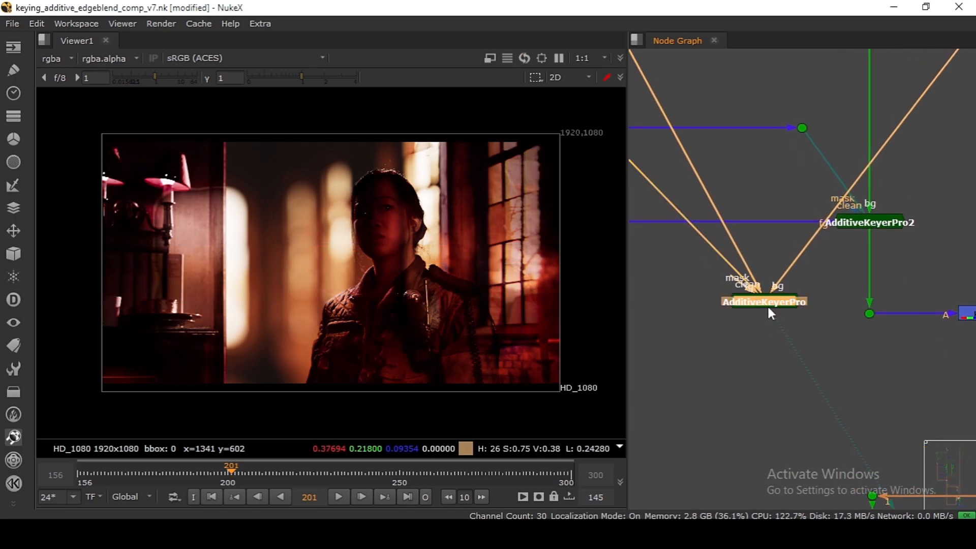
left_click(869, 221, "ctrl+shift")
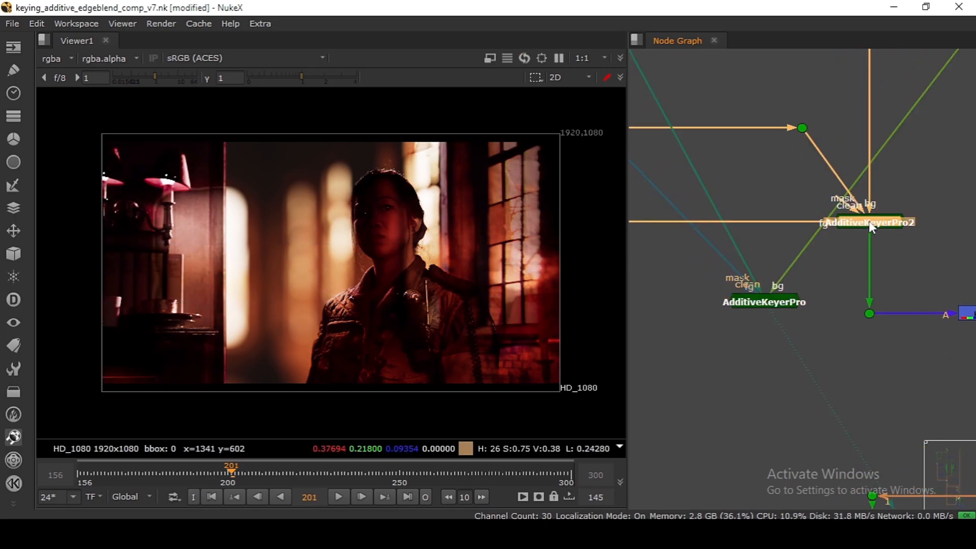
left_click(772, 303, "ctrl+shift")
double_click(773, 304)
left_click_drag(501, 164, 734, 60)
left_click(908, 426)
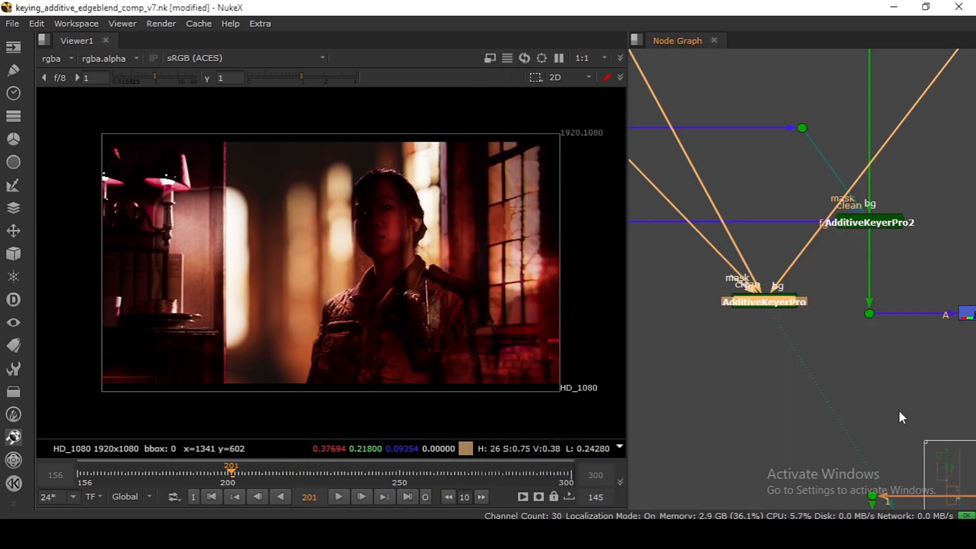
Step: Compare the hair edges of both additive keyers up close, then delete the newly added AdditiveKeyerPro
scroll(420, 254, "up", 2)
scroll(420, 254, "up", 3)
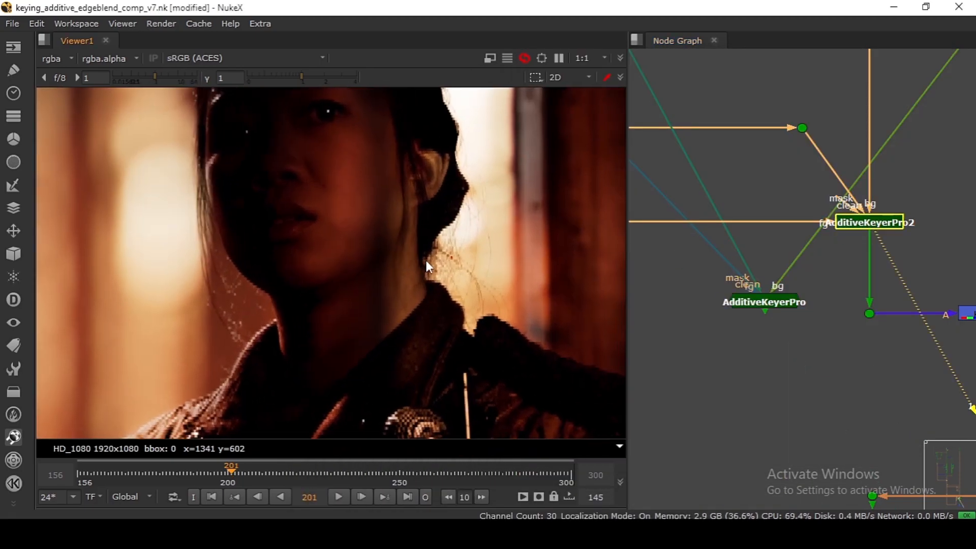
left_click(758, 305)
key("1")
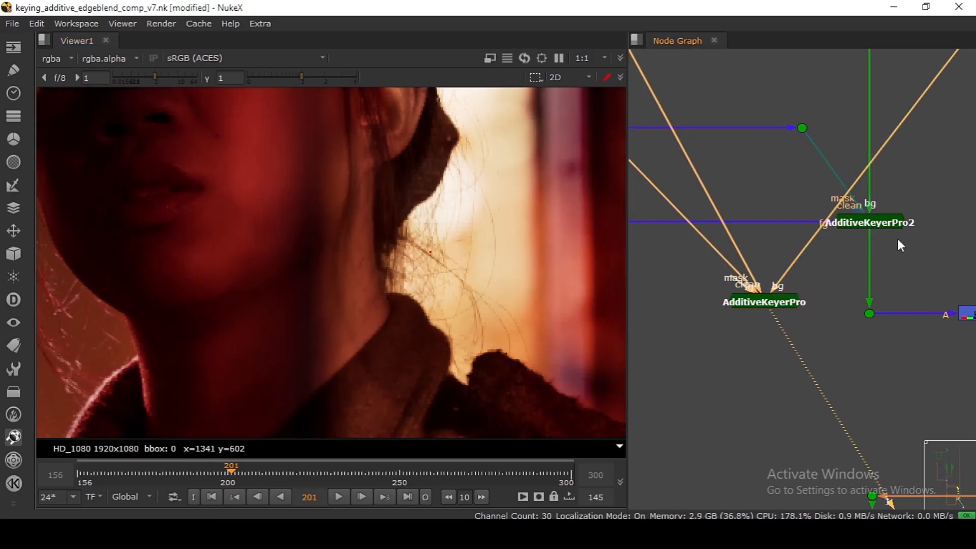
left_click(895, 224)
key("1")
left_click(778, 301)
key("1")
left_click(869, 224)
key("1")
left_click(753, 306)
key("Delete")
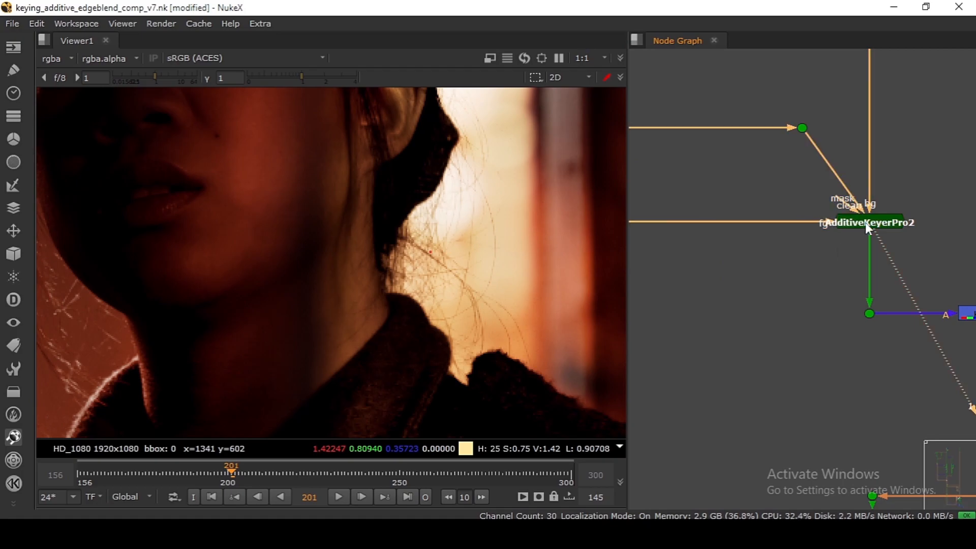
Step: Inspect AdditiveKeyerPro2's screen color, dark, light and saturation settings, then close its properties
double_click(866, 222)
left_click_drag(595, 86, 719, 59)
left_click_drag(445, 206, 431, 214)
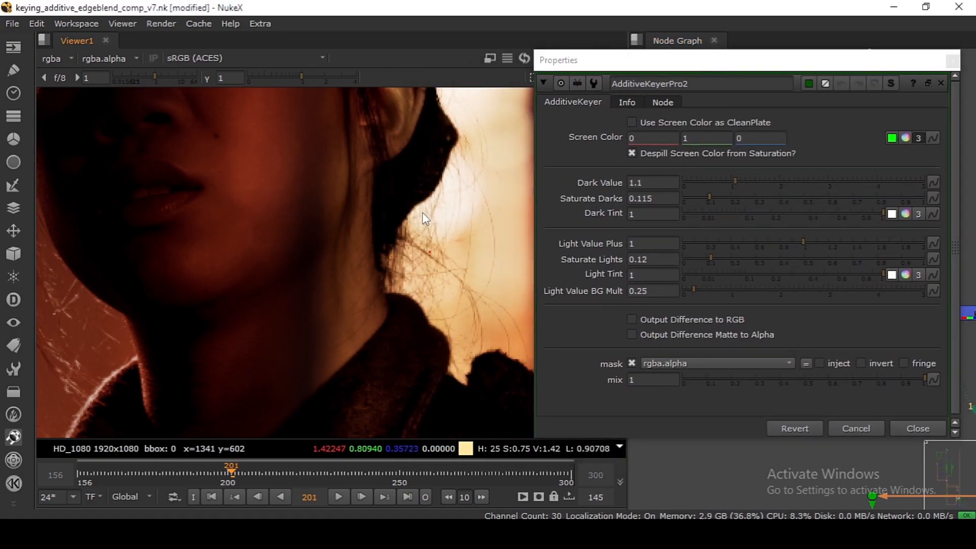
scroll(434, 230, "down", 3)
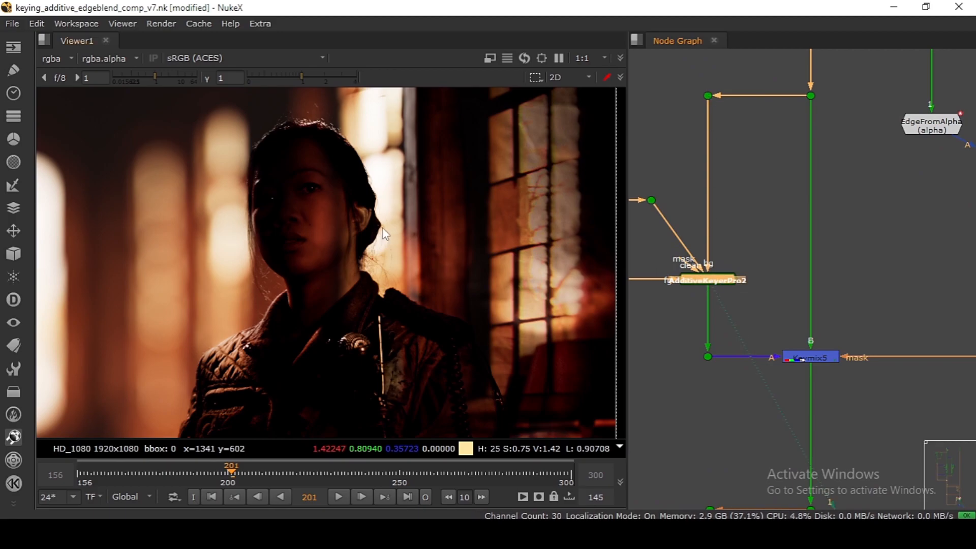
Step: Examine the AdditiveKeyerPro2 result around the woman's hair, neck and jacket edges
left_click_drag(317, 163, 322, 214)
scroll(323, 203, "up", 3)
left_click_drag(165, 111, 376, 185)
left_click_drag(396, 291, 391, 191)
scroll(391, 190, "down", 1)
scroll(406, 199, "down", 2)
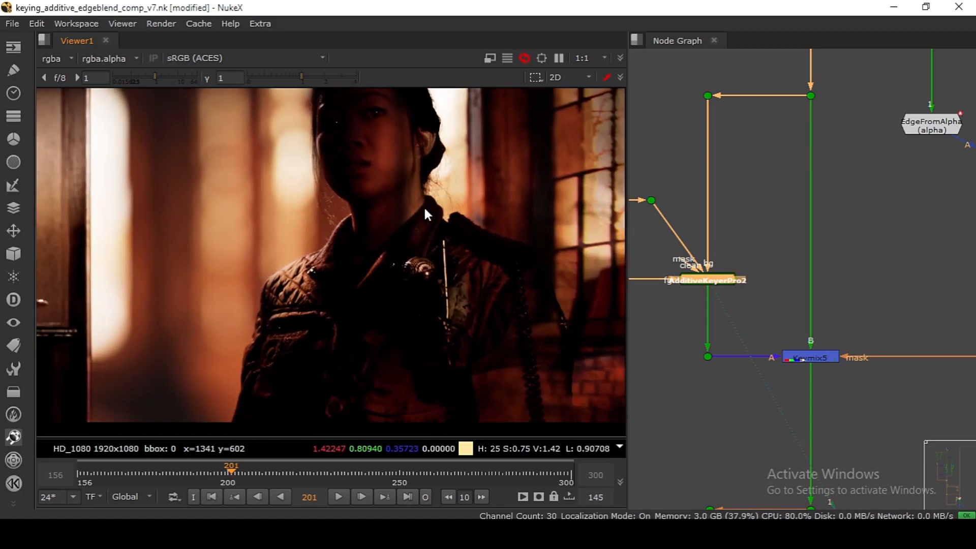
left_click_drag(329, 235, 181, 431)
scroll(761, 305, "down", 2)
scroll(758, 330, "up", 3)
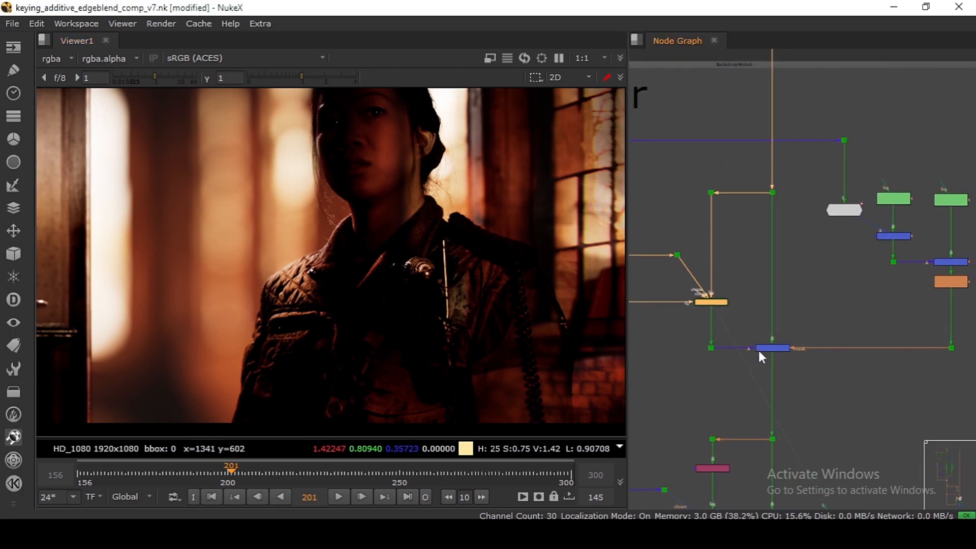
Step: Trace how AdditiveKeyerPro2 connects to the A input of Keymix5 in the node graph
left_click(776, 341)
scroll(776, 340, "down", 3)
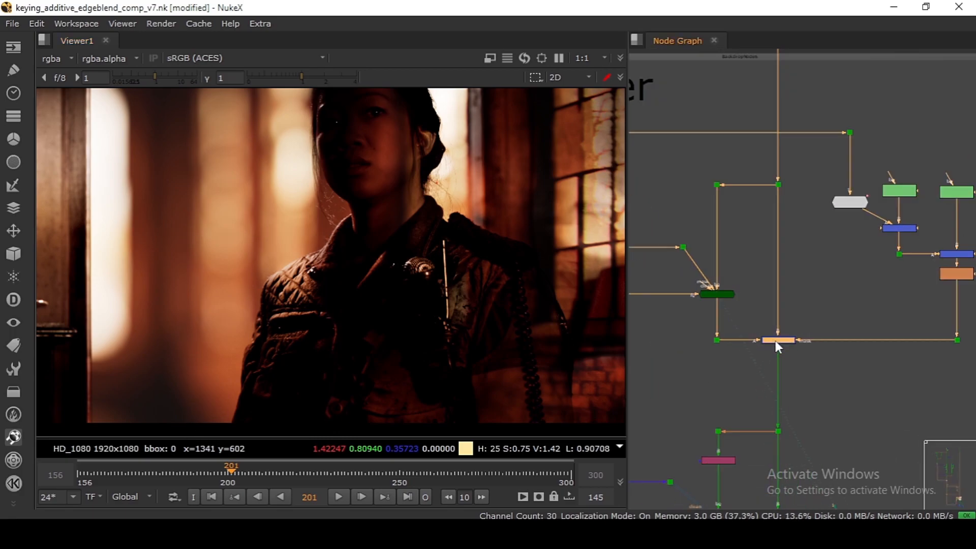
scroll(742, 330, "up", 2)
left_click(740, 328)
scroll(712, 314, "up", 2)
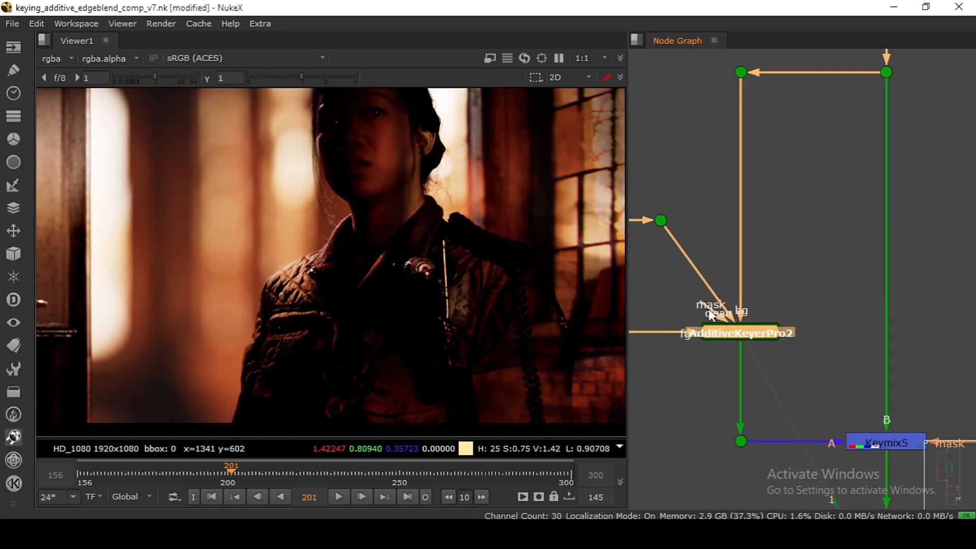
left_click_drag(660, 309, 658, 304)
scroll(792, 370, "down", 2)
scroll(810, 328, "up", 2)
left_click(848, 376)
left_click(744, 285)
left_click(713, 299)
left_click(743, 285)
left_click(788, 338)
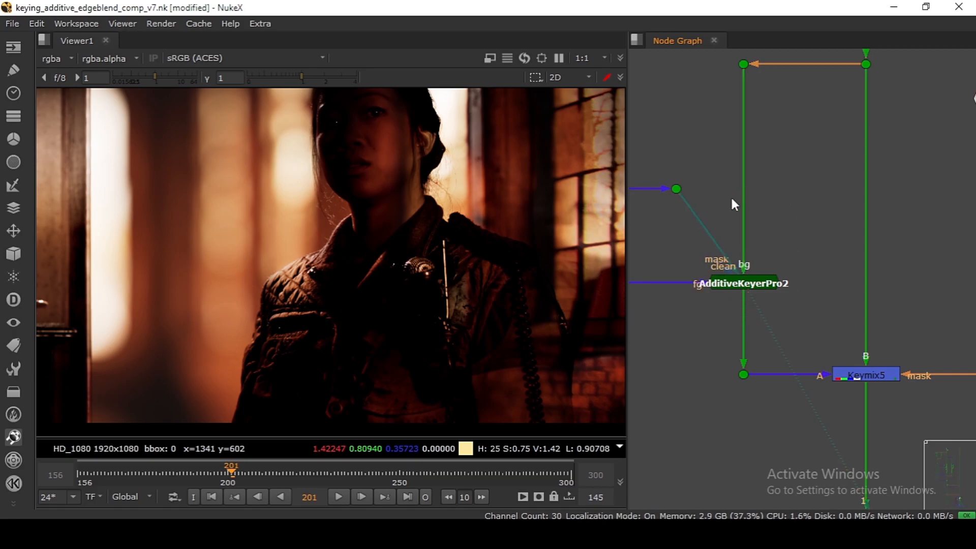
Step: View the output of Keymix5 and examine where the mask limits the additive key
scroll(800, 313, "down", 3)
left_click_drag(800, 314, 696, 231)
left_click(703, 261)
key("1")
scroll(844, 224, "down", 3)
scroll(467, 237, "down", 2)
left_click_drag(469, 234, 466, 245)
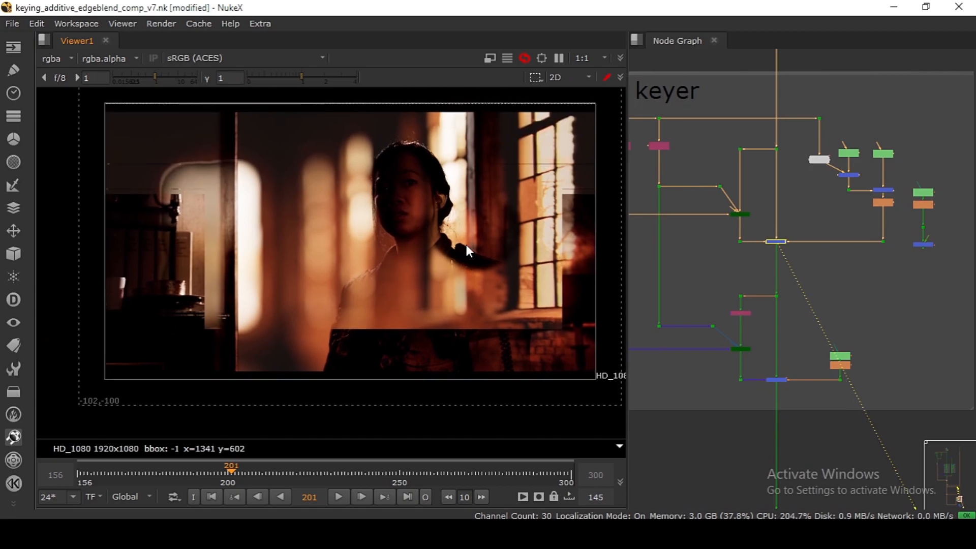
scroll(880, 265, "up", 2)
Step: Check the properties of the upper roto node feeding Keymix5's mask branch, then close them
double_click(877, 85)
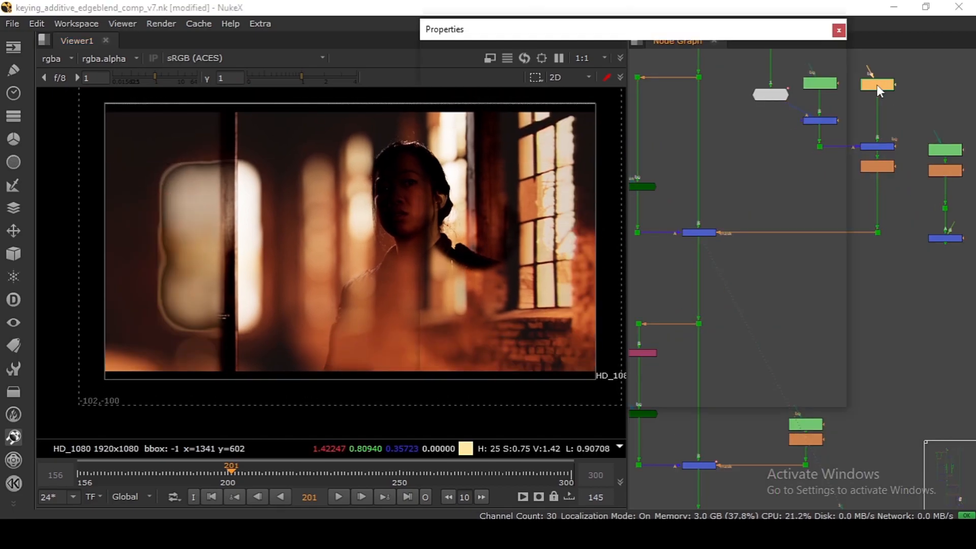
left_click(841, 29)
left_click_drag(746, 281, 773, 323)
scroll(724, 287, "up", 3)
scroll(724, 286, "up", 1)
left_click_drag(736, 267, 758, 270)
Step: Toggle Keymix5 off and on to compare the background with and without the additive key, leaving it enabled
left_click(758, 271)
key("d")
key("d")
scroll(400, 170, "up", 3)
left_click_drag(355, 108, 505, 228)
key("d")
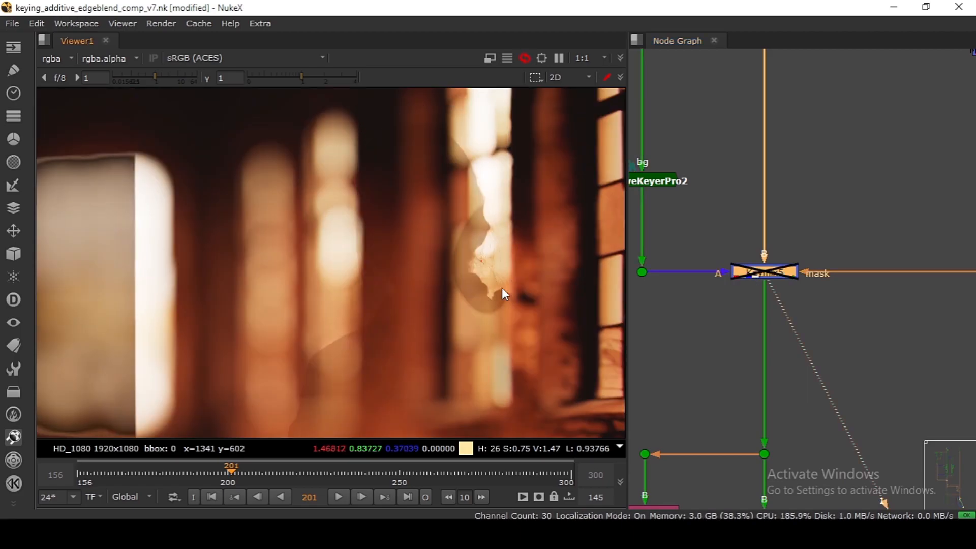
key("d")
left_click_drag(310, 362, 399, 245)
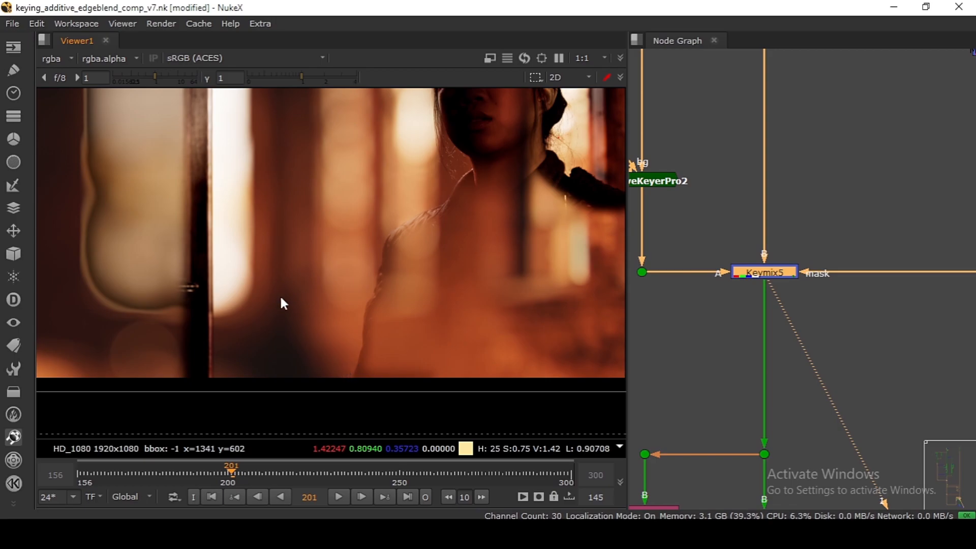
scroll(295, 321, "down", 3)
key("d")
key("d")
Step: Locate Shuffle6 on the bg input of AdditiveKeyerPro1
scroll(752, 274, "down", 5)
scroll(758, 273, "down", 2)
scroll(811, 218, "up", 7)
scroll(829, 208, "down", 3)
scroll(824, 234, "up", 4)
left_click(821, 262)
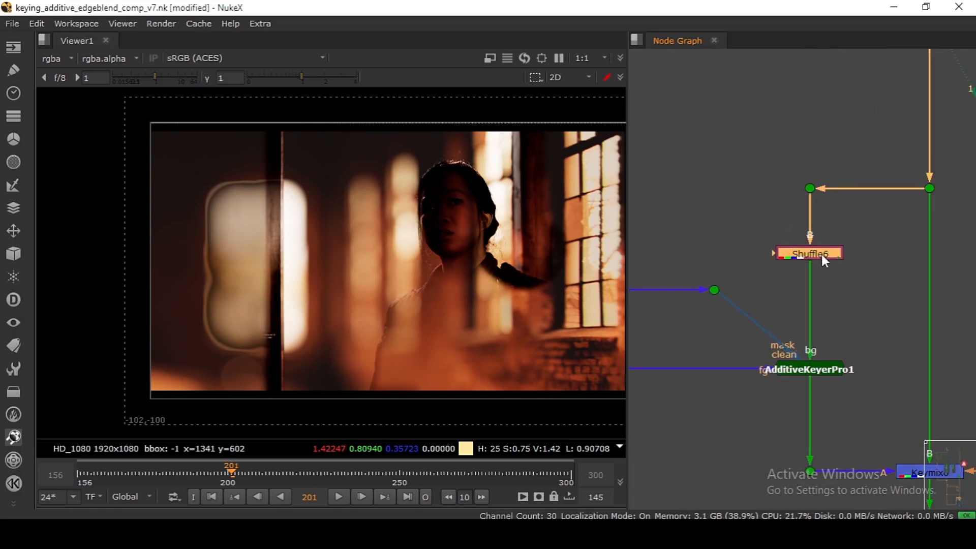
Step: View the background from Grade8 and open the properties of Shuffle5 to check its BG output layer
scroll(822, 254, "down", 6)
scroll(807, 256, "up", 8)
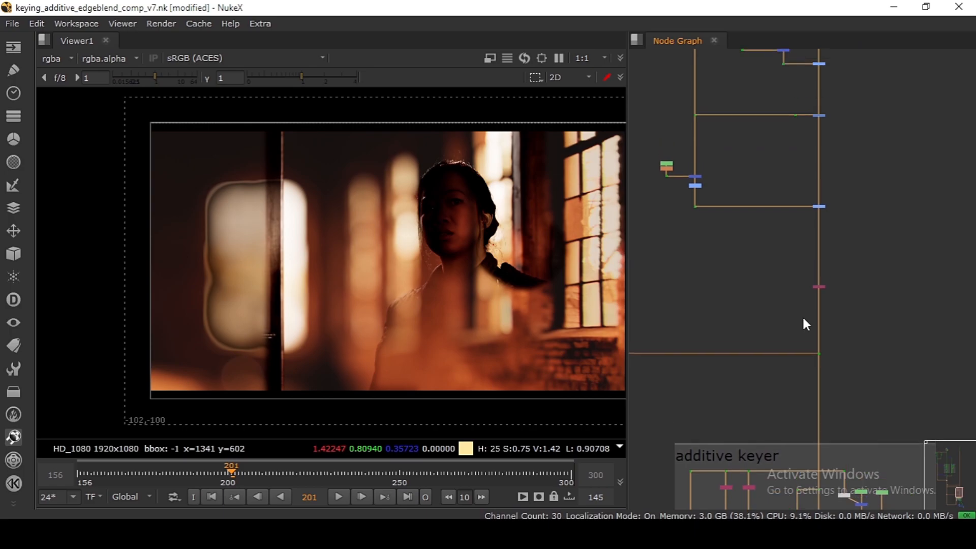
scroll(801, 257, "down", 4)
scroll(807, 224, "up", 4)
left_click(816, 231)
key("1")
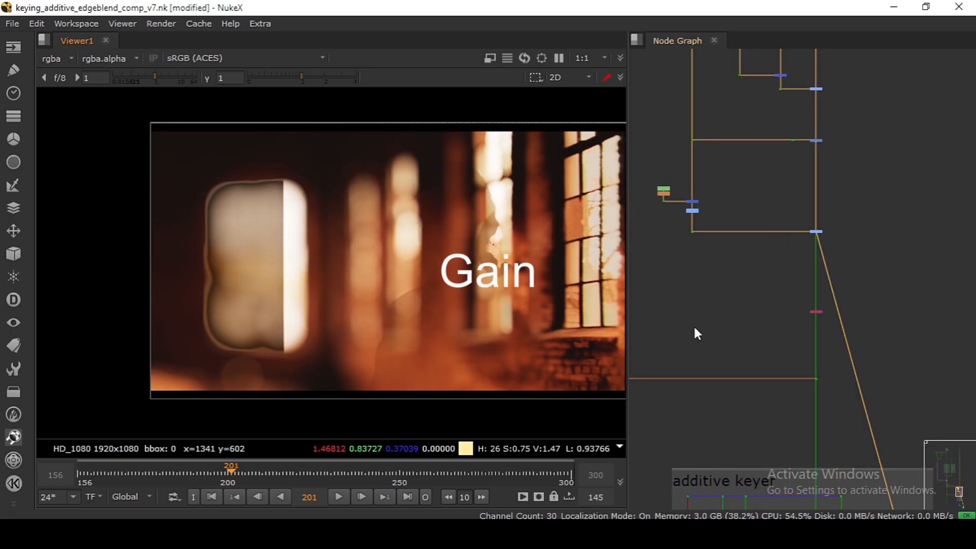
scroll(818, 308, "up", 3)
scroll(832, 221, "up", 2)
double_click(831, 219)
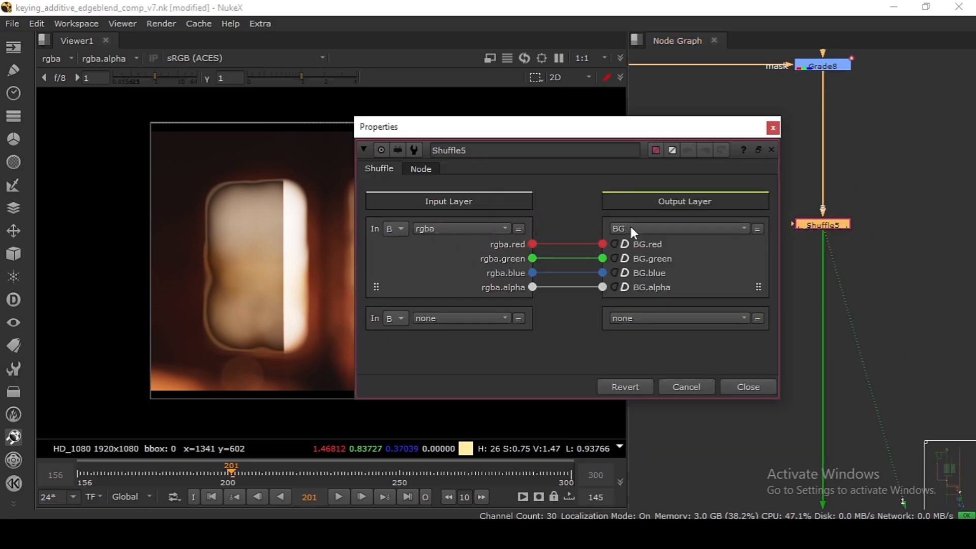
Step: Close Shuffle5's properties and view the comp from the dot below Keymix5
left_click(746, 387)
left_click_drag(712, 167, 905, 266)
scroll(795, 156, "down", 3)
scroll(763, 218, "down", 2)
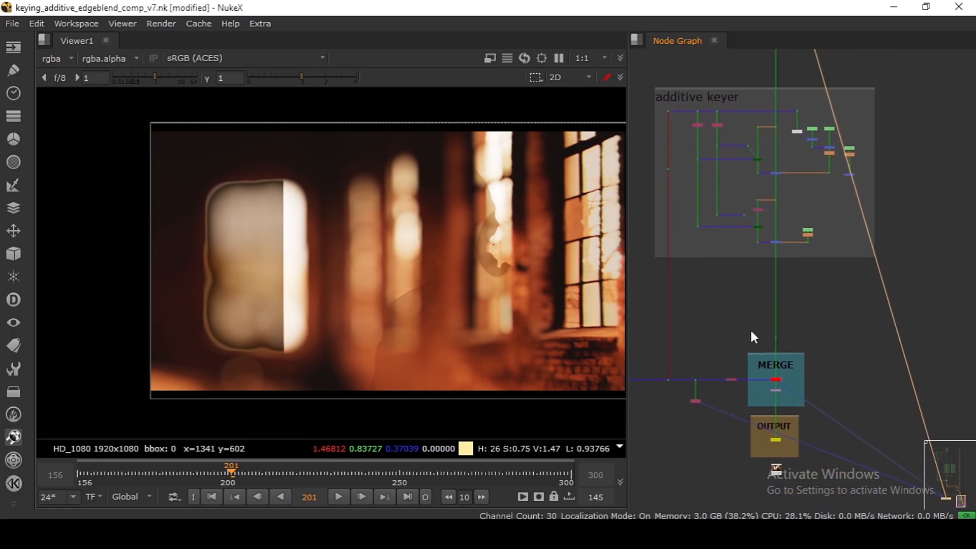
scroll(748, 305, "up", 6)
key("1")
left_click_drag(783, 246, 816, 204)
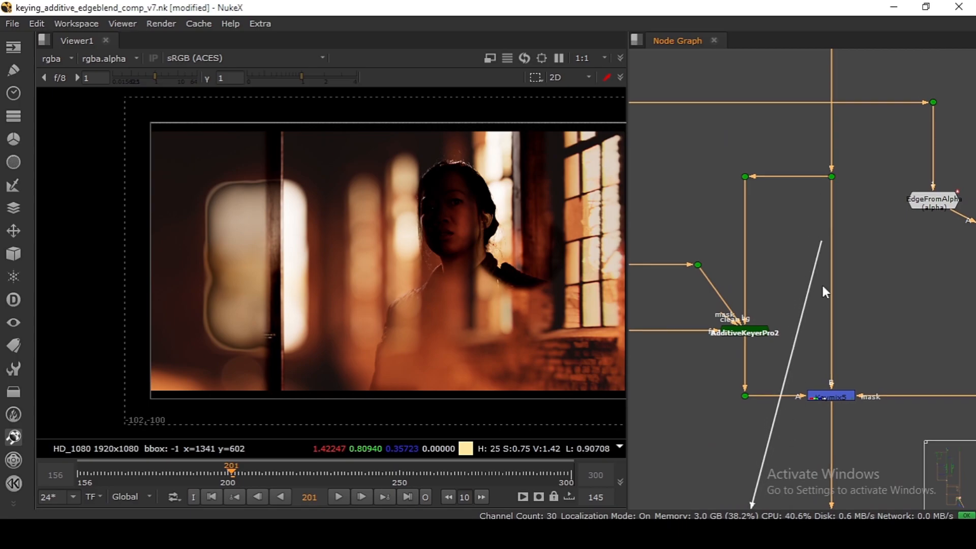
left_click_drag(823, 260, 792, 225)
left_click_drag(806, 257, 815, 257)
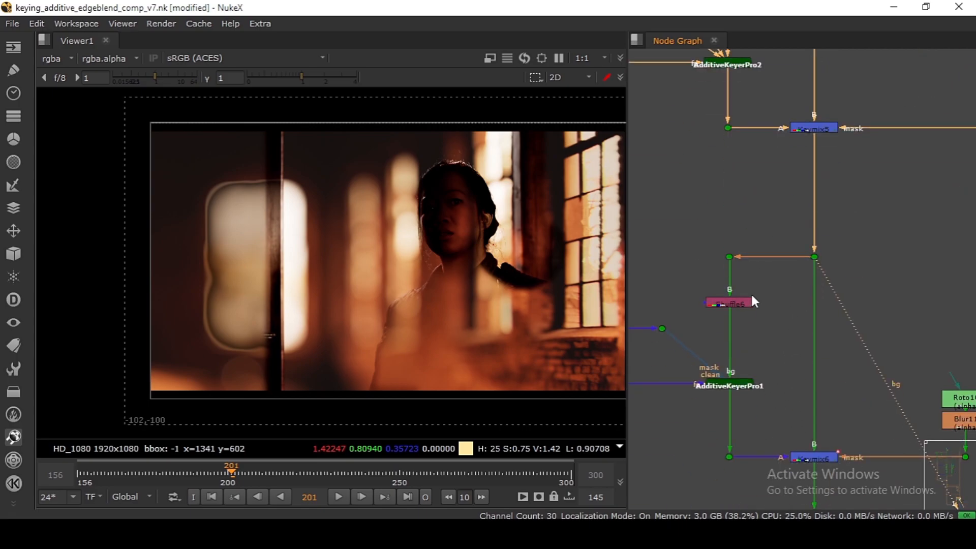
Step: View Shuffle6's output to compare its background with the Keymix5 result
left_click_drag(743, 318, 740, 305)
key("1")
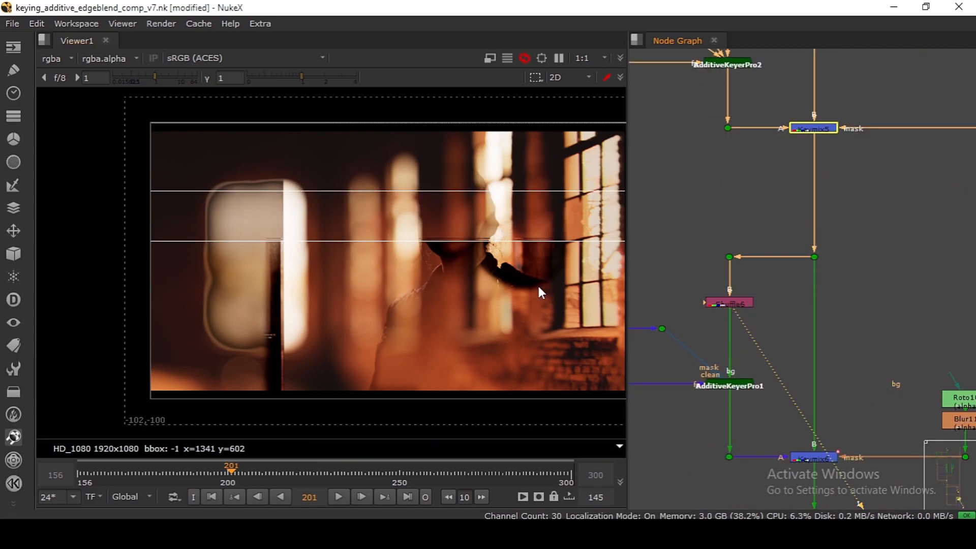
scroll(724, 301, "down", 6)
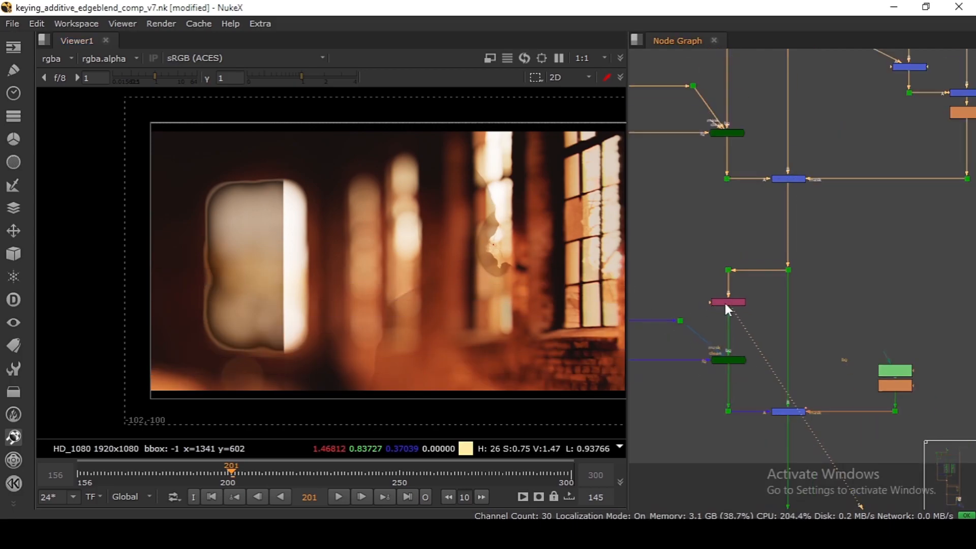
left_click_drag(765, 327, 762, 234)
key("1")
scroll(729, 324, "down", 4)
scroll(765, 246, "up", 6)
key("1")
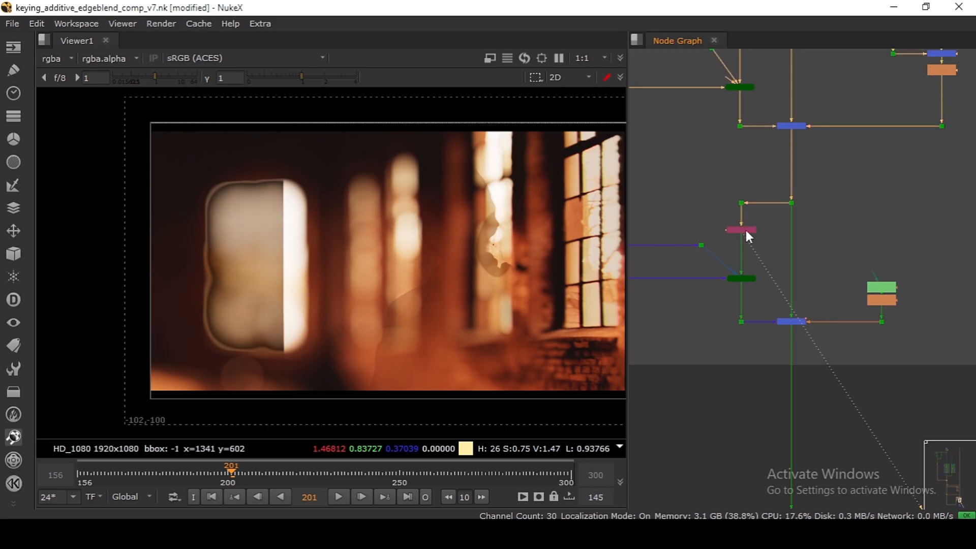
Step: View the output of AdditiveKeyerPro1 below Shuffle6
scroll(745, 228, "down", 2)
left_click_drag(748, 200, 752, 273)
scroll(771, 240, "up", 3)
left_click_drag(771, 239, 815, 199)
scroll(786, 323, "up", 2)
left_click_drag(776, 384, 766, 331)
left_click(784, 306)
key("1")
scroll(783, 306, "down", 3)
scroll(768, 336, "up", 1)
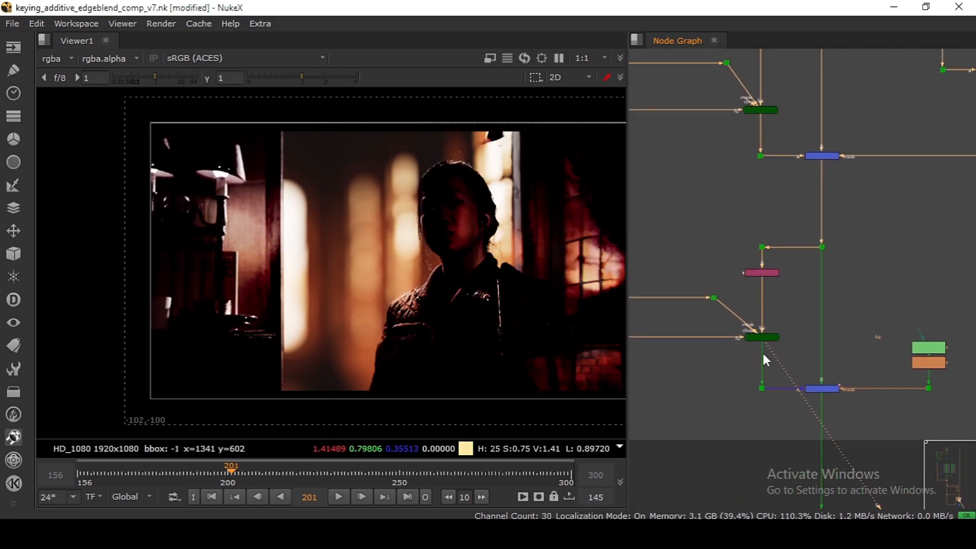
left_click_drag(736, 133, 774, 171)
key("1")
left_click(755, 338)
Step: View Keymix6's output and inspect the fine hair between the neck and shoulder
left_click(812, 387)
key("1")
scroll(834, 356, "up", 2)
left_click(785, 354)
scroll(437, 252, "up", 3)
left_click_drag(475, 264, 361, 229)
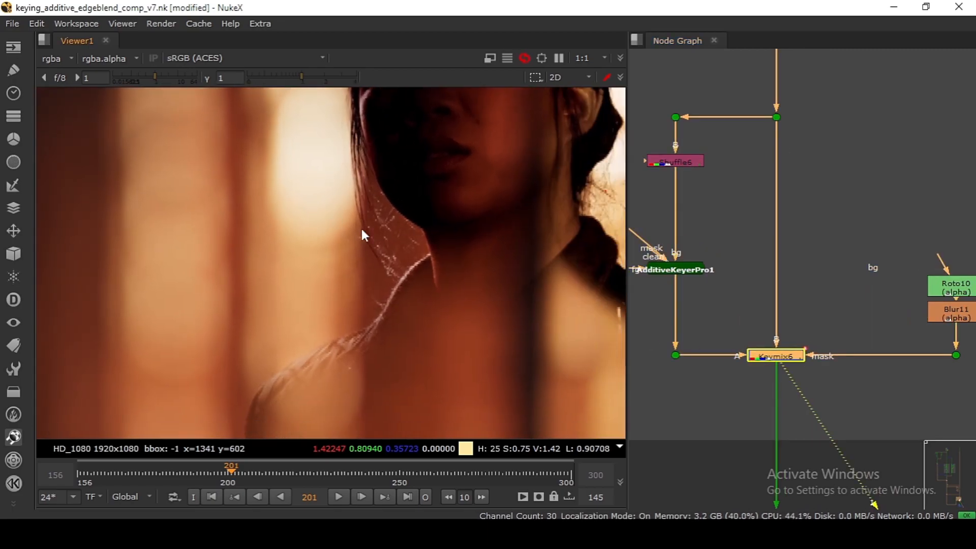
left_click(764, 347)
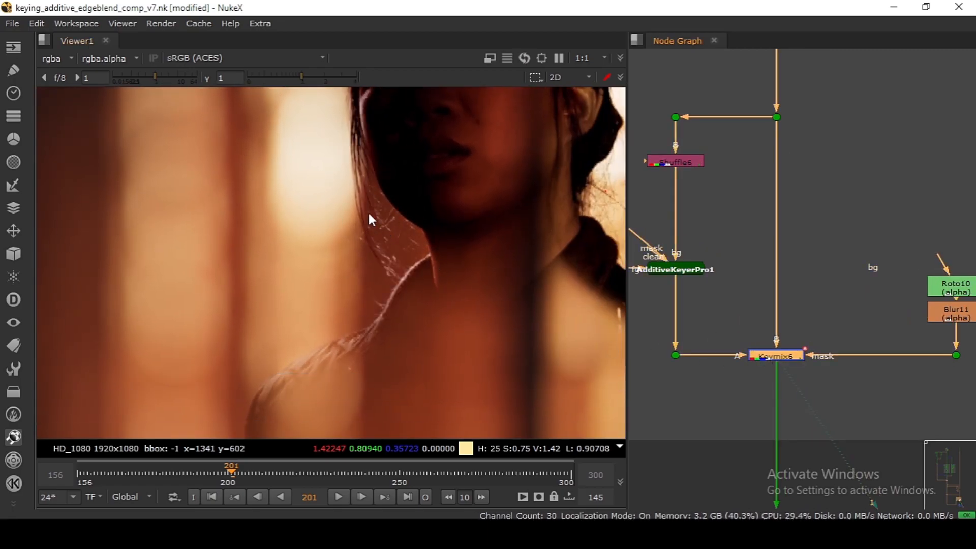
Step: Check the shape of Roto10 that masks Keymix6, then close its properties
double_click(945, 292)
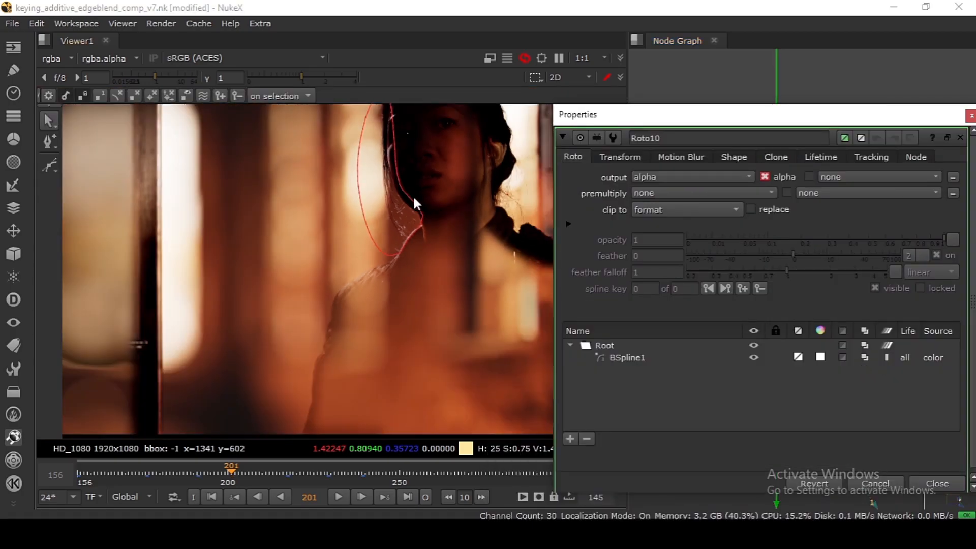
scroll(363, 197, "up", 2)
left_click(933, 483)
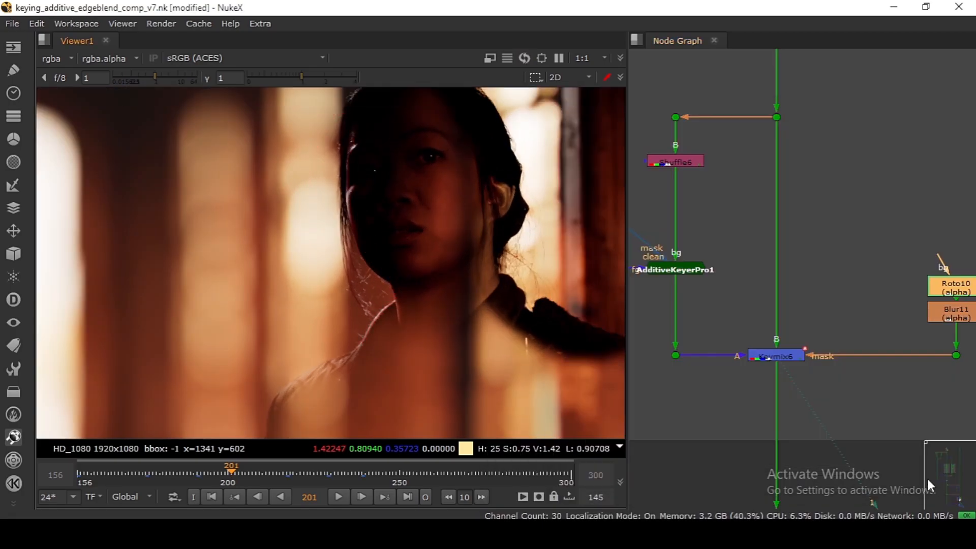
Step: Toggle Keymix6 off and on to compare the neck hair detail, leaving it enabled
scroll(378, 290, "up", 4)
left_click(782, 358)
key("d")
key("d")
key("d")
key("d")
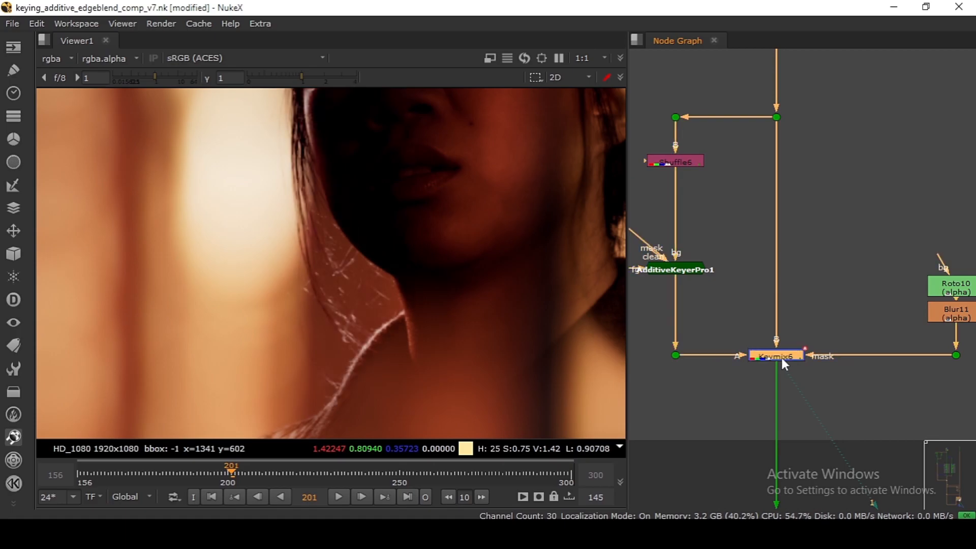
Step: Check Keymix6's animated mix value in its properties at frames 218 and 209
double_click(782, 358)
left_click_drag(464, 283, 630, 150)
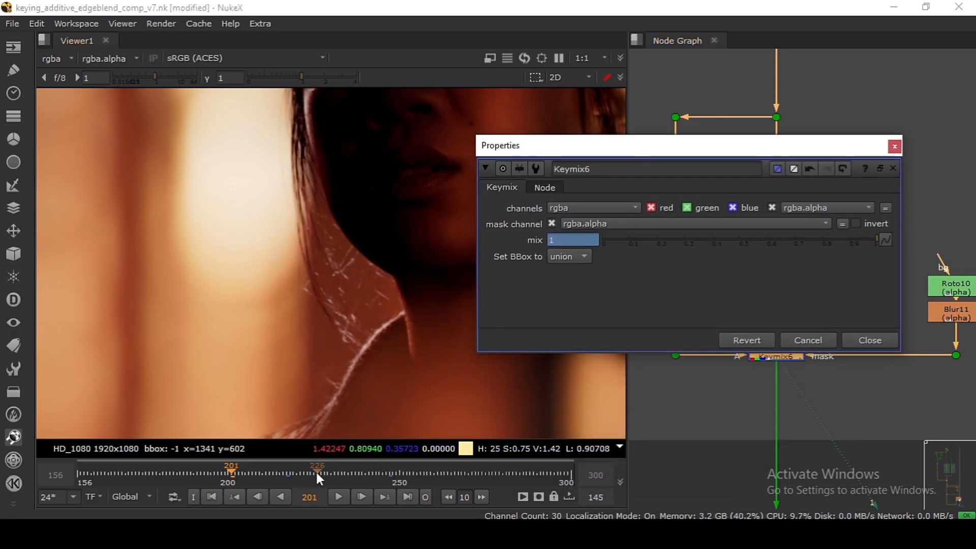
left_click(288, 475)
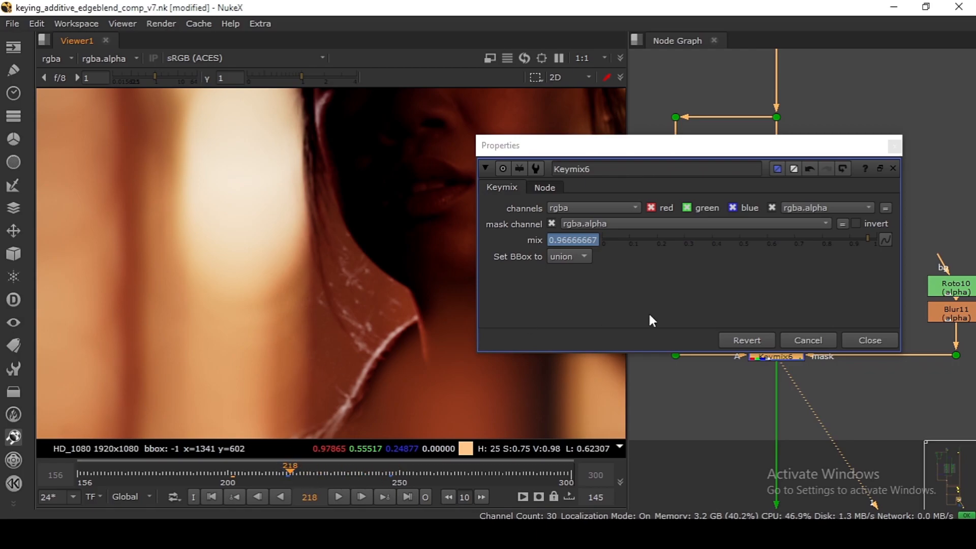
left_click(860, 343)
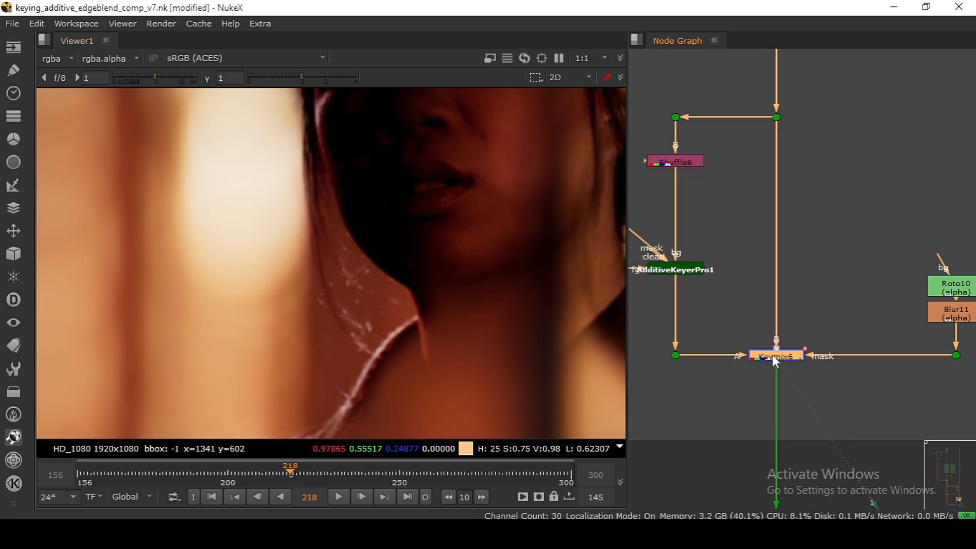
double_click(773, 355)
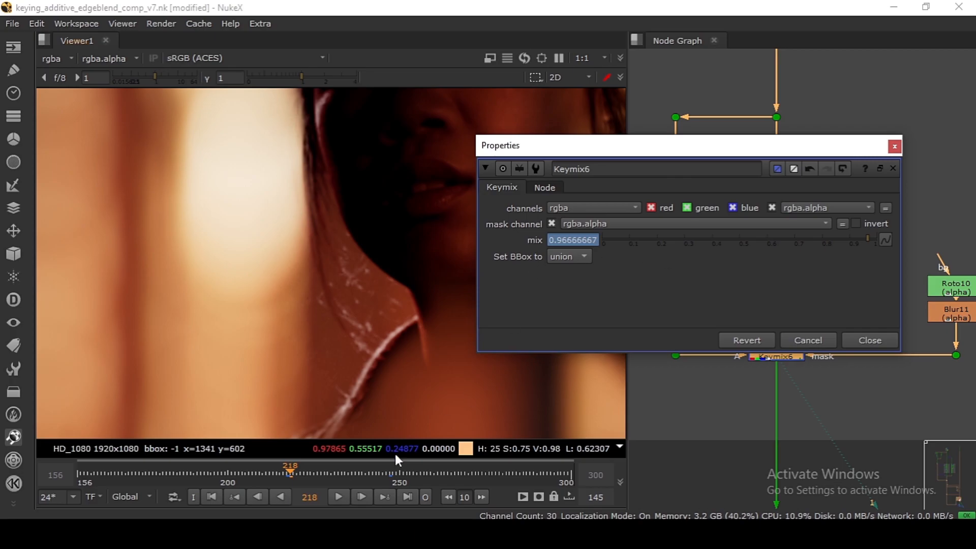
left_click(259, 476)
Step: Review the whole additive keyer backdrop and its place above the merge section
scroll(826, 248, "down", 1)
left_click_drag(825, 260, 821, 292)
left_click_drag(837, 176, 787, 303)
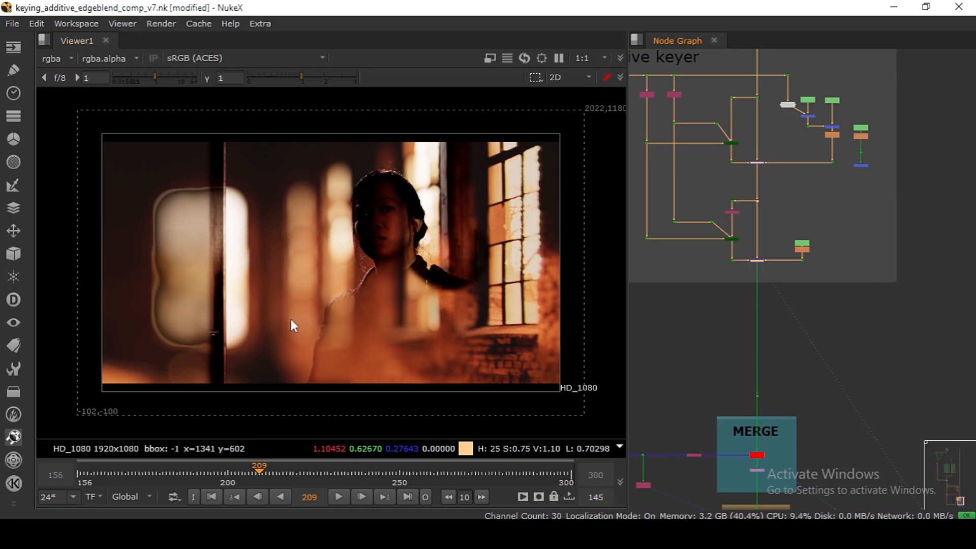
scroll(899, 282, "up", 5)
left_click_drag(890, 279, 888, 315)
scroll(889, 291, "down", 6)
scroll(781, 140, "up", 5)
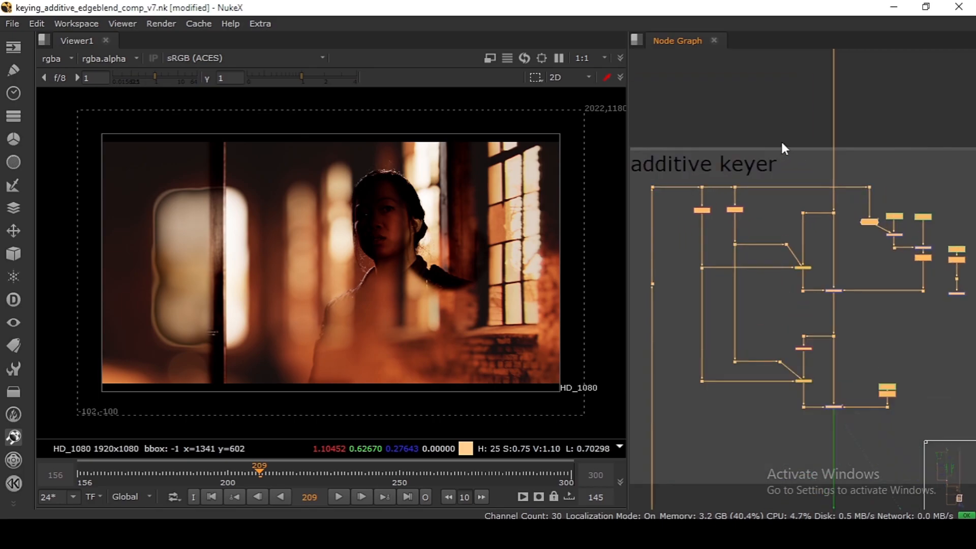
left_click(790, 144)
scroll(768, 228, "up", 8)
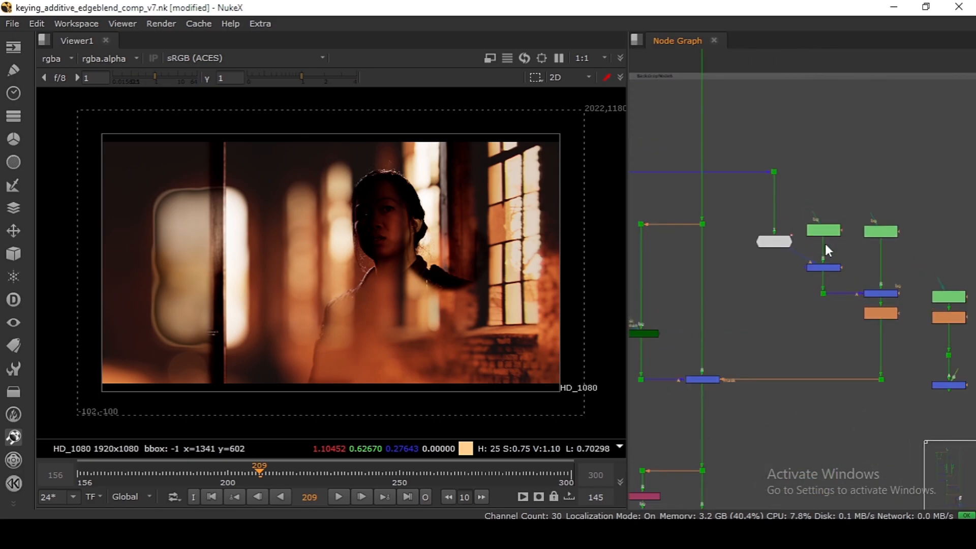
Step: View the combined roto and edge mask from the dot below Blur9
left_click(785, 219)
scroll(786, 225, "down", 2)
scroll(757, 238, "up", 4)
left_click(706, 239)
scroll(809, 341, "down", 2)
left_click_drag(799, 358, 859, 455)
key("1")
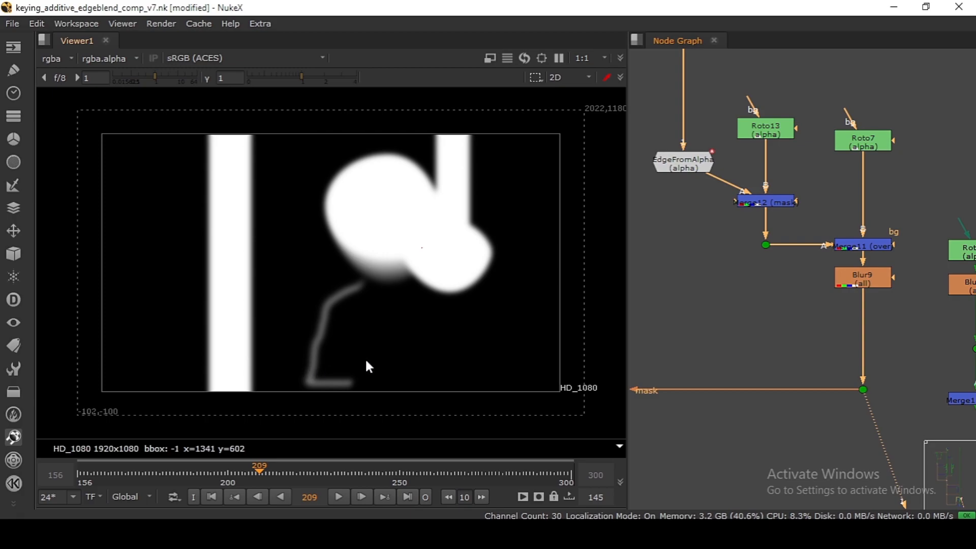
Step: Check the opacity and shape of Roto13 in the edge mask branch, then close its properties
scroll(718, 269, "down", 3)
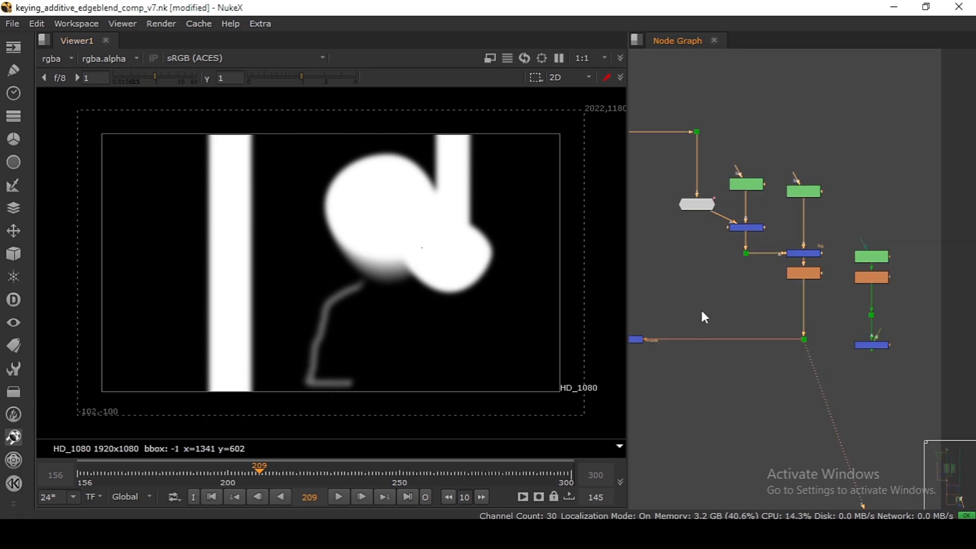
left_click_drag(711, 293, 846, 247)
scroll(794, 171, "up", 3)
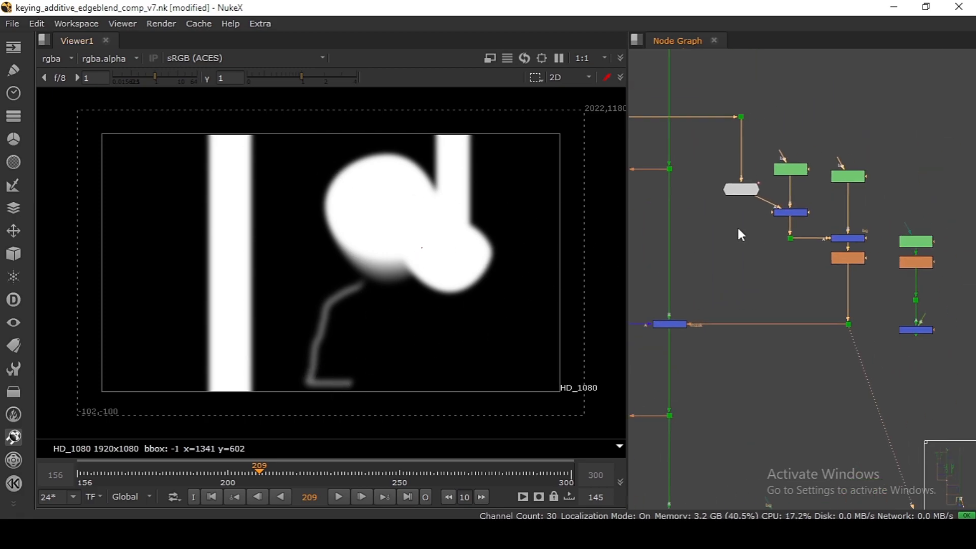
double_click(792, 167)
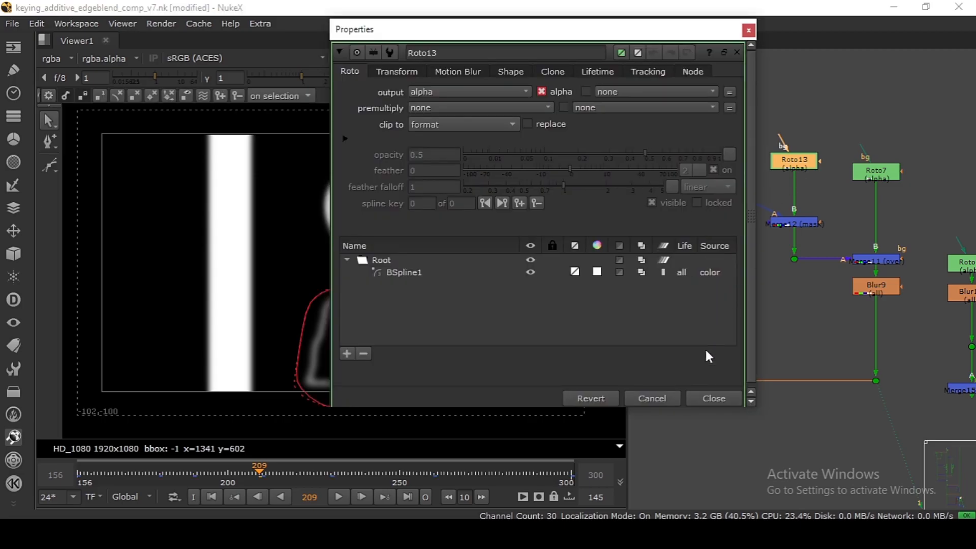
left_click(710, 397)
Step: Return the viewer to the colour image of the comp feeding the merge section
scroll(756, 319, "down", 5)
scroll(780, 290, "up", 8)
left_click_drag(764, 266, 844, 358)
key("a")
left_click_drag(792, 411, 796, 266)
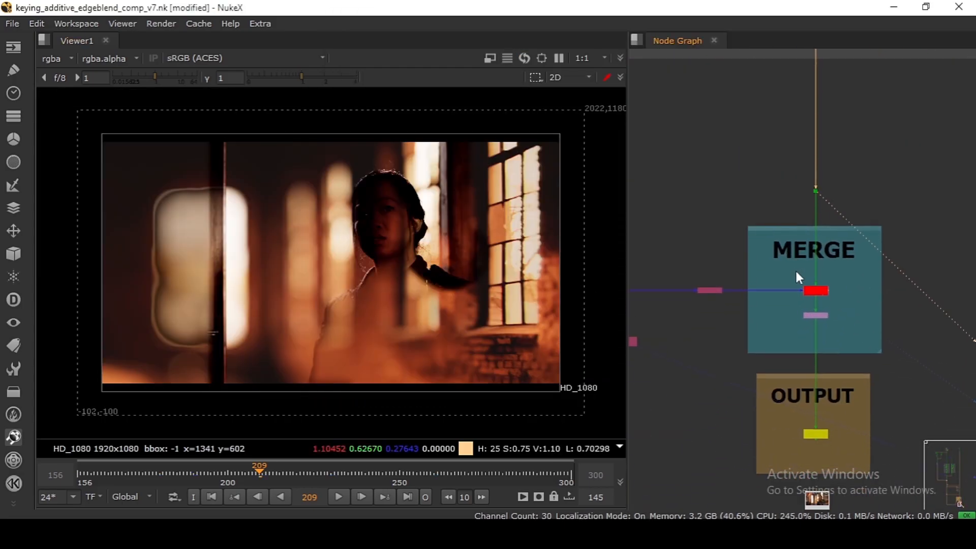
Step: View the comp from the red merge node and examine the foreground woman over the background
scroll(799, 278, "up", 3)
left_click(814, 297)
key("1")
scroll(396, 219, "up", 4)
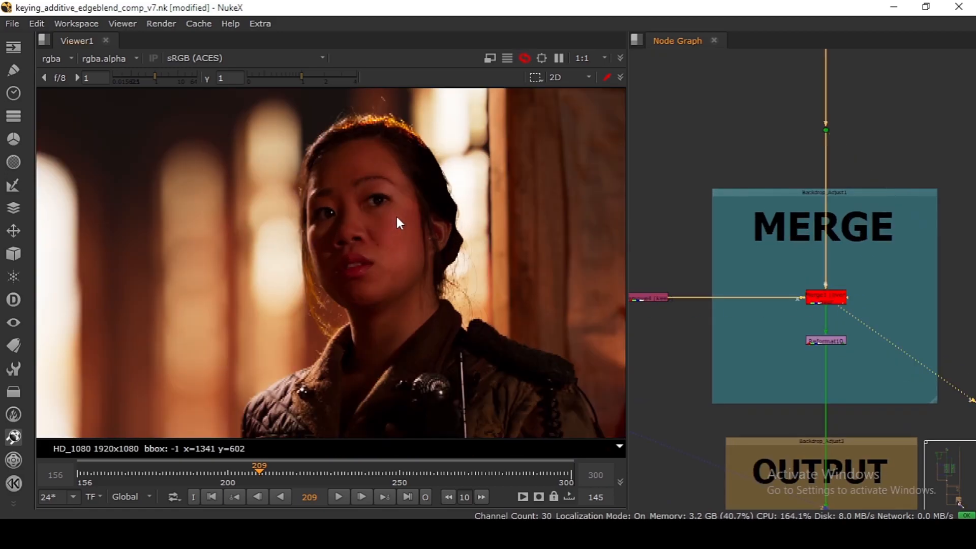
left_click_drag(506, 230, 504, 249)
scroll(736, 274, "down", 4)
Step: Select the additive keyer backdrop's nodes and toggle them off and on to compare the flyaway hair
left_click_drag(757, 106, 792, 458)
left_click_drag(807, 76, 813, 124)
scroll(811, 104, "up", 2)
left_click(813, 106)
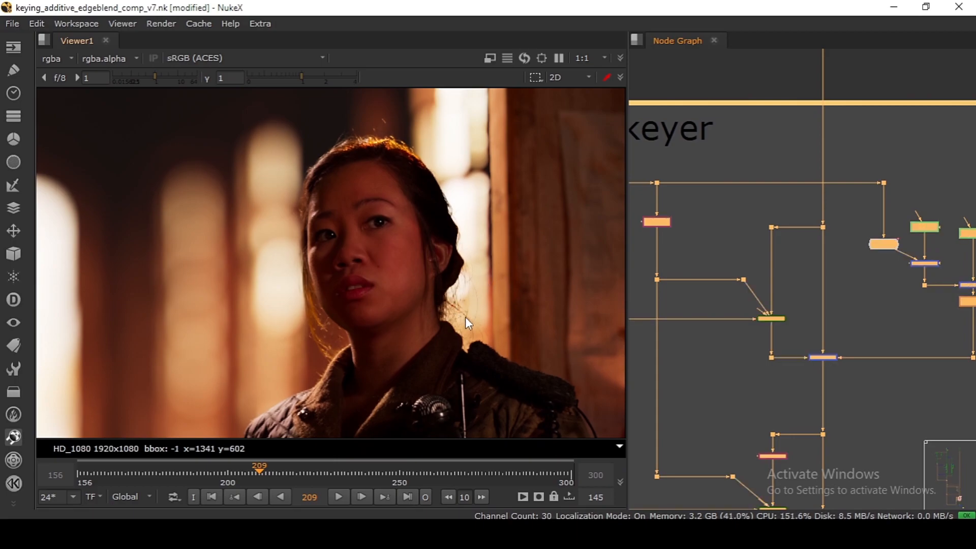
key("d")
scroll(466, 310, "up", 3)
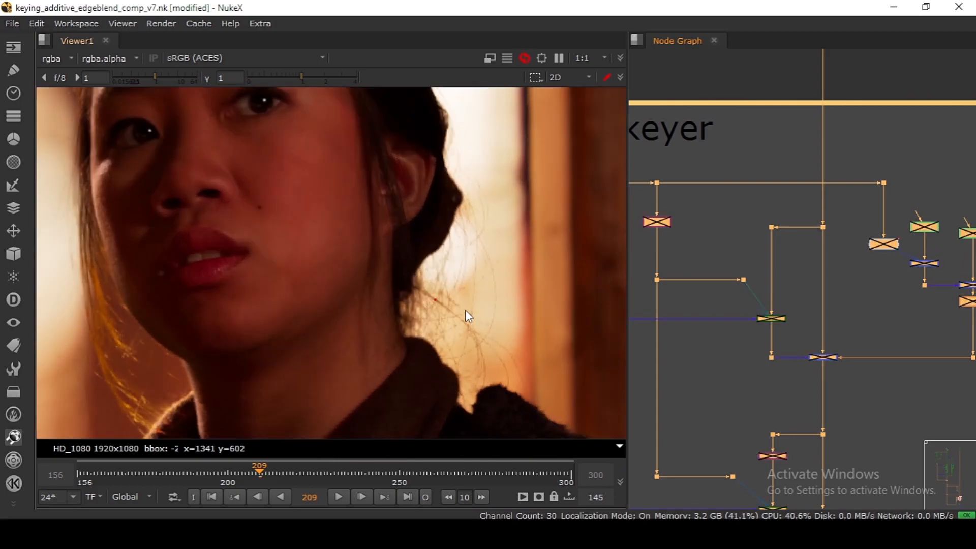
key("d")
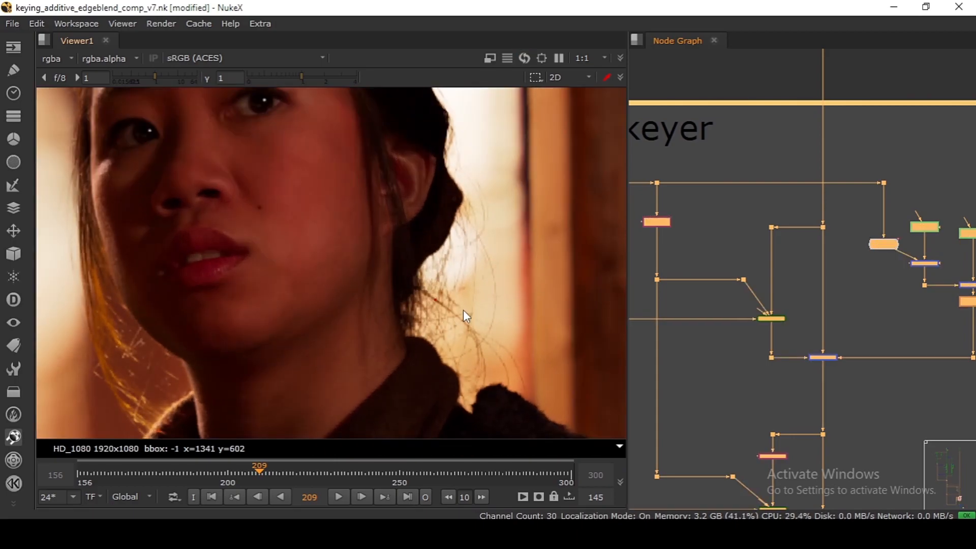
Step: Examine the head, hair and door frame edges with the additive keyer nodes on and off
scroll(529, 259, "up", 3)
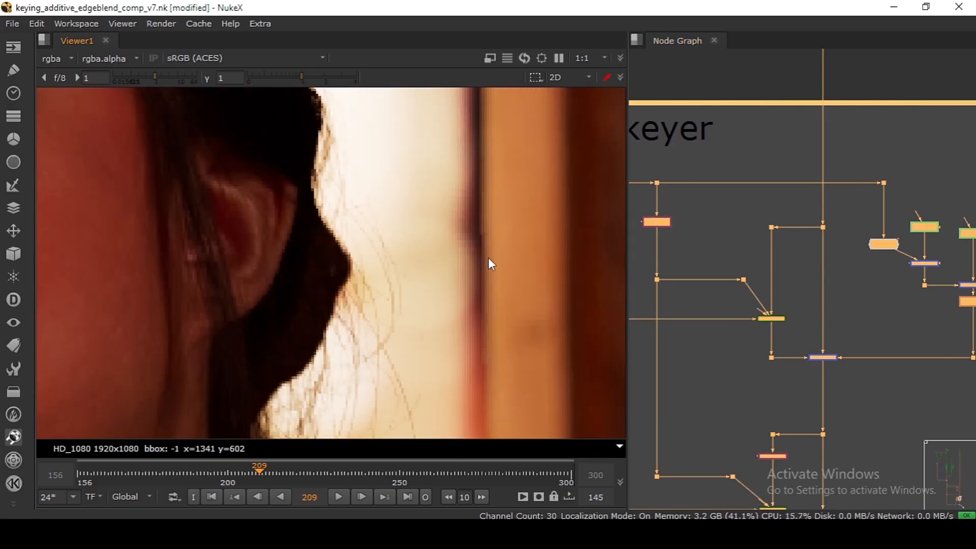
scroll(488, 262, "down", 5)
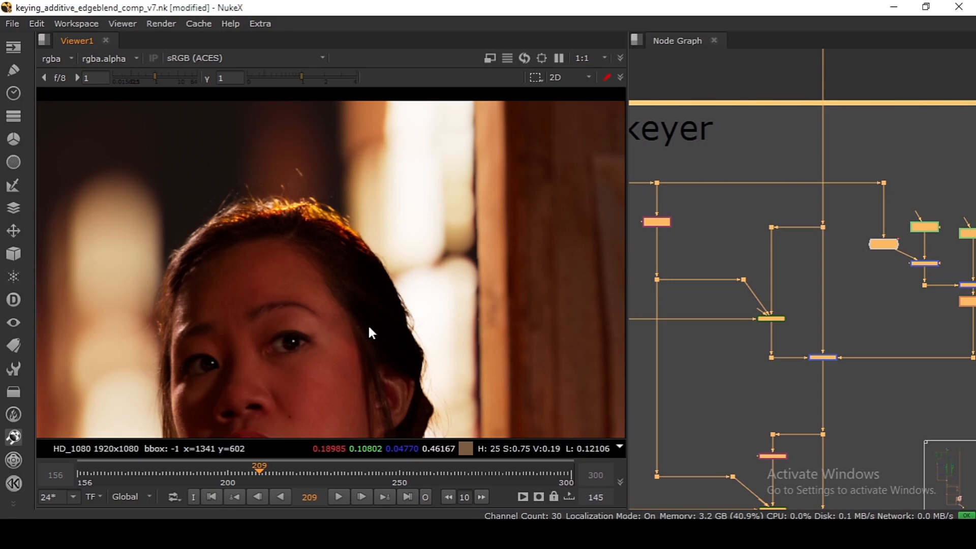
scroll(466, 209, "up", 3)
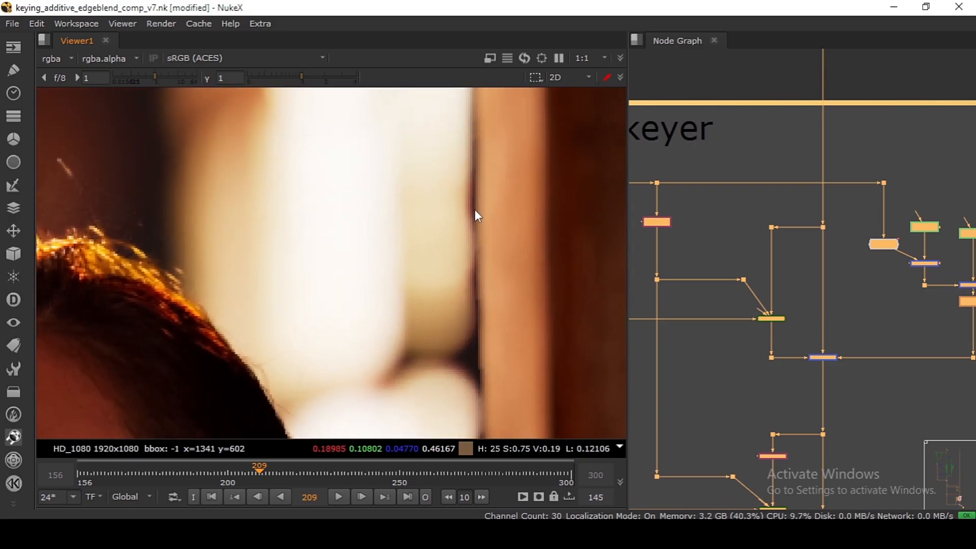
scroll(269, 225, "down", 1)
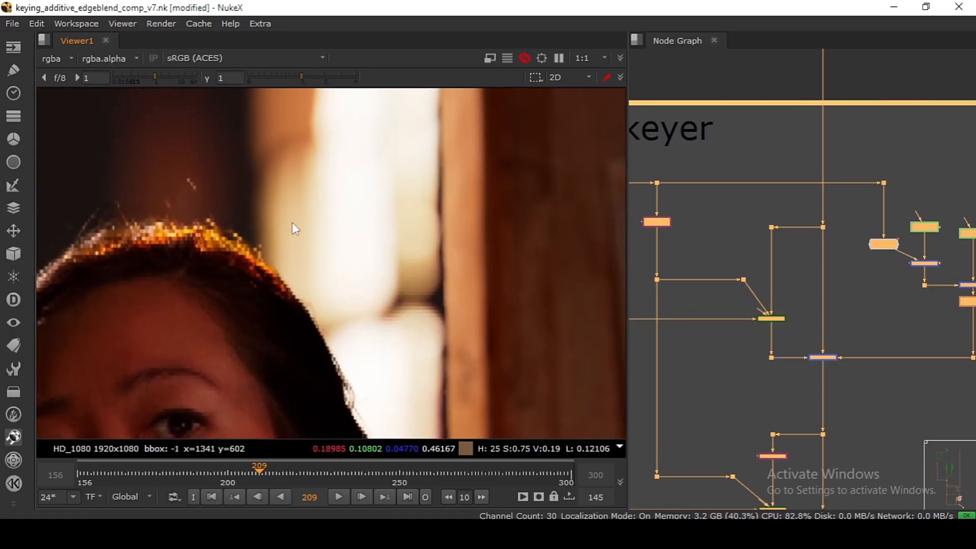
left_click_drag(269, 225, 404, 212)
scroll(403, 212, "down", 5)
scroll(289, 224, "up", 8)
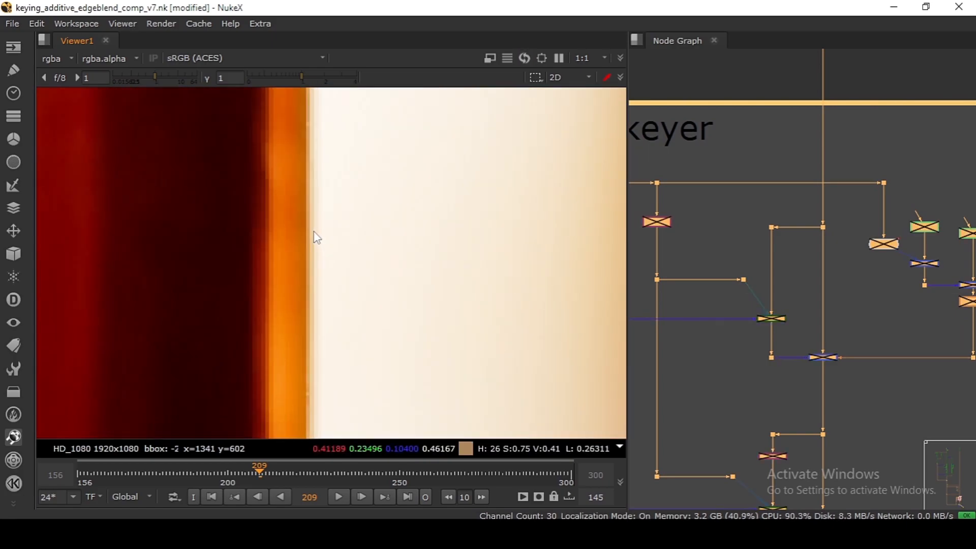
scroll(758, 193, "down", 8)
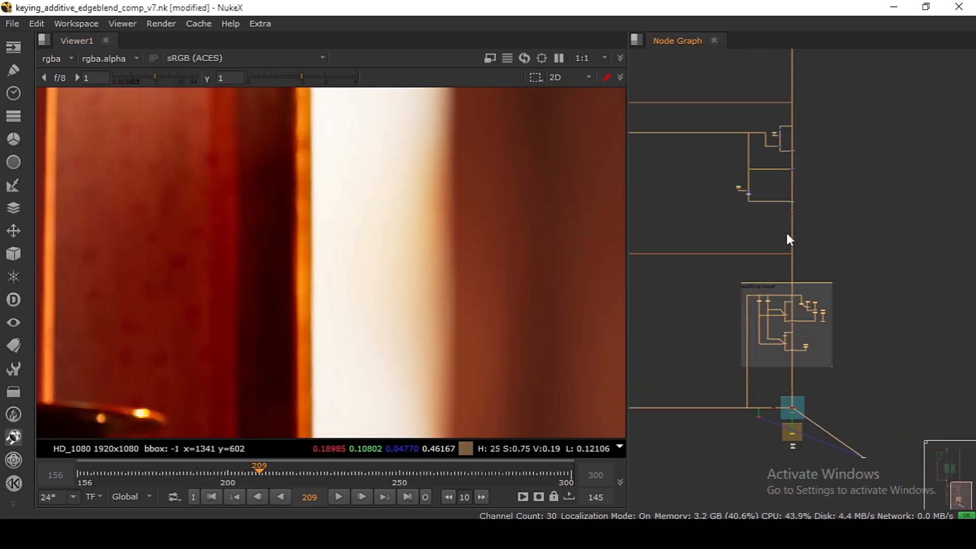
Step: Toggle the keymix above the additive keyer off and on to compare the bright edge beside the door frame
scroll(786, 240, "up", 5)
left_click_drag(870, 74, 688, 329)
scroll(727, 269, "up", 3)
left_click_drag(895, 132, 856, 275)
left_click_drag(864, 197, 807, 243)
key("d")
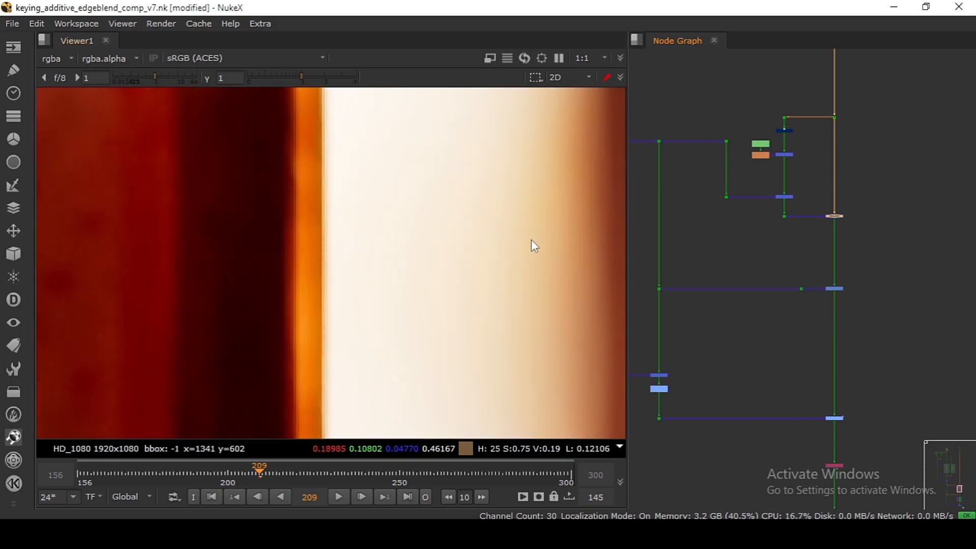
left_click_drag(909, 193, 819, 243)
key("d")
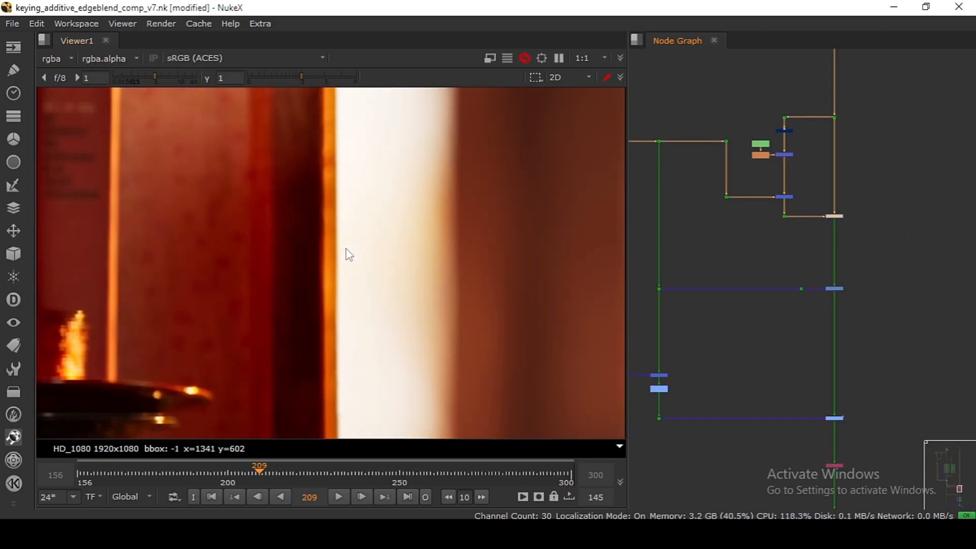
Step: View the full merged comp above the output section and move the timeline to frame 249
scroll(777, 242, "down", 5)
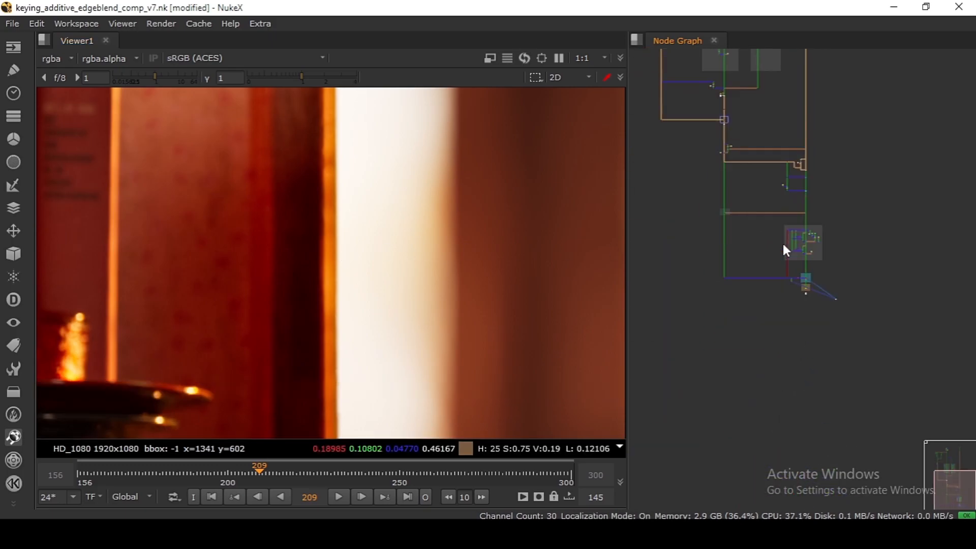
scroll(776, 269, "up", 3)
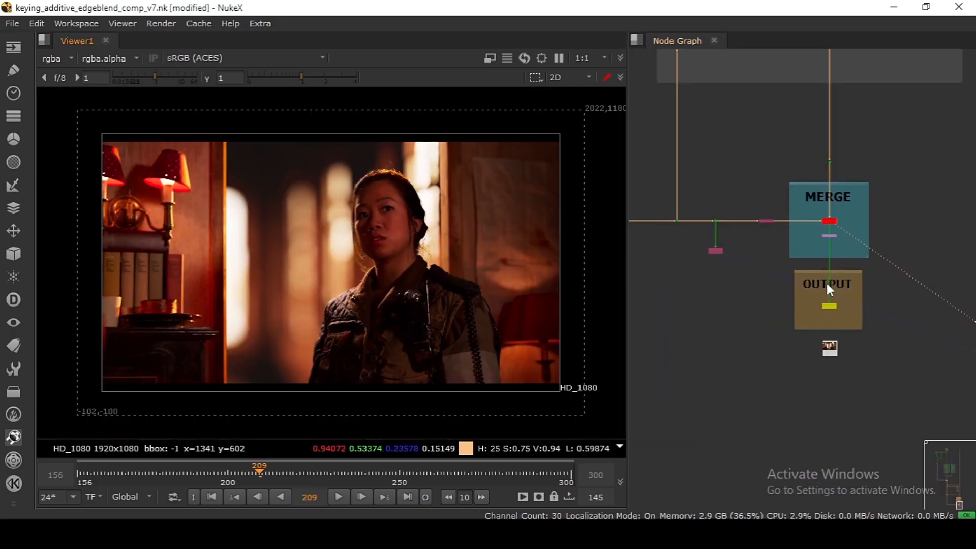
left_click_drag(827, 283, 835, 297)
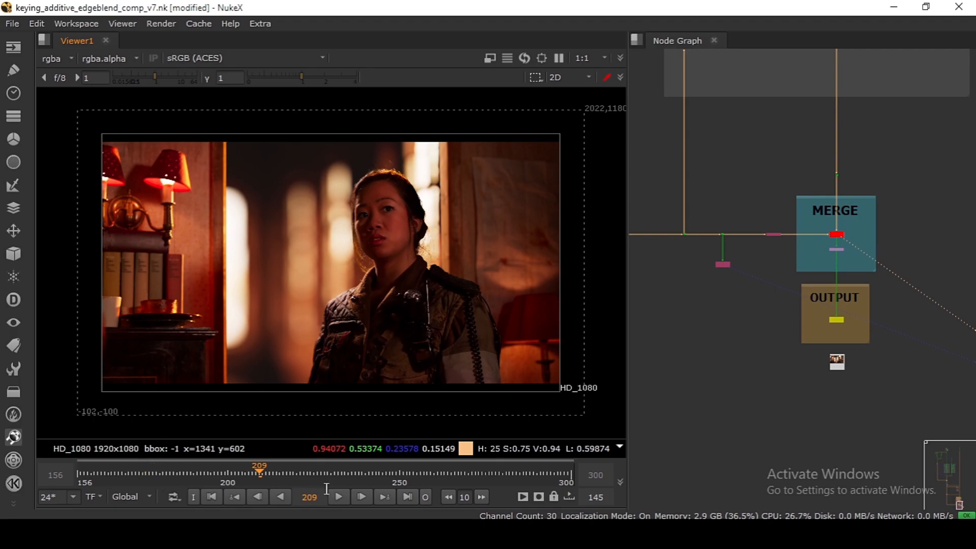
left_click(395, 474)
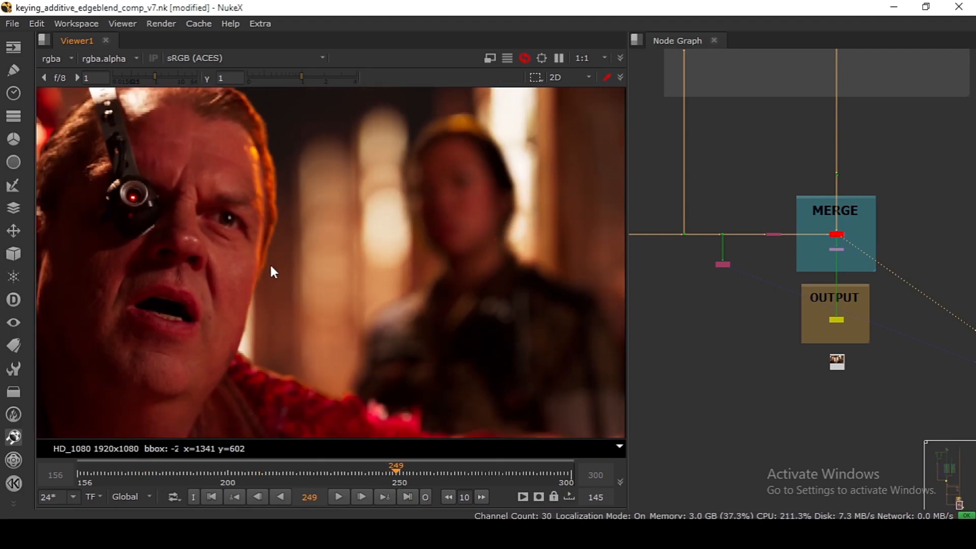
Step: View the upper keymix of the additive keyer and examine its full-frame result
scroll(788, 224, "down", 4)
left_click_drag(802, 168, 785, 310)
scroll(792, 237, "up", 5)
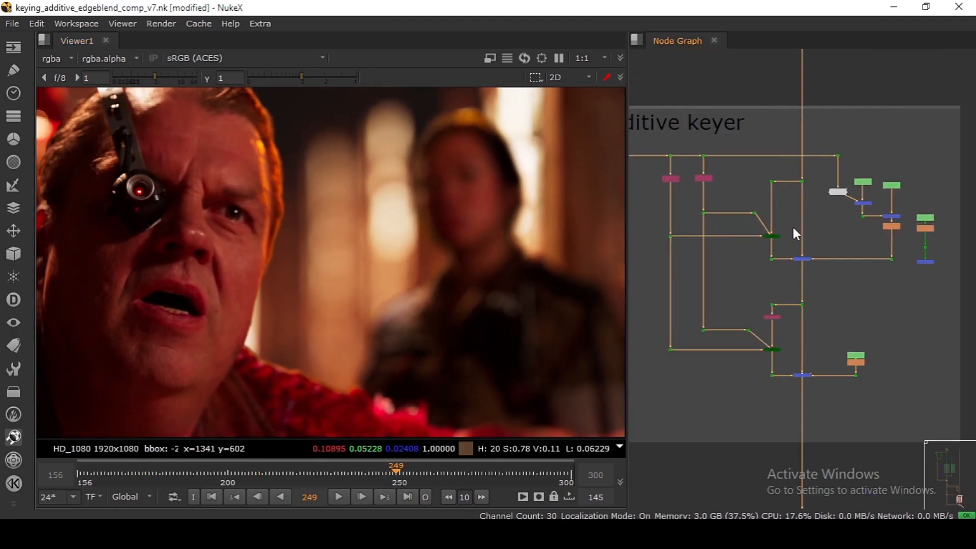
scroll(796, 234, "up", 3)
left_click(805, 272)
key("1")
scroll(385, 281, "down", 3)
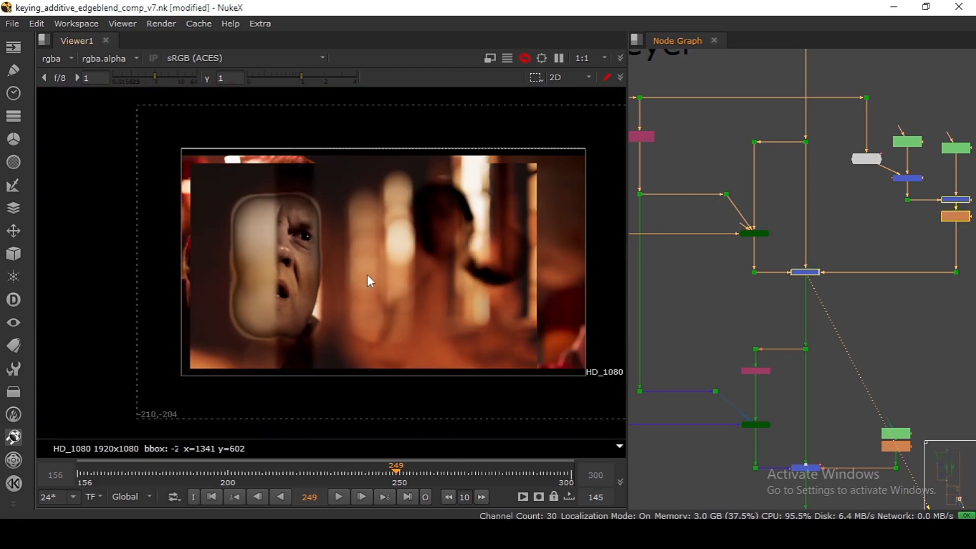
Step: View the lower keymix of the additive keyer and follow its output down to the merge section
left_click_drag(770, 429, 788, 283)
left_click(817, 321)
key("1")
left_click_drag(819, 422, 823, 281)
left_click_drag(798, 348, 800, 187)
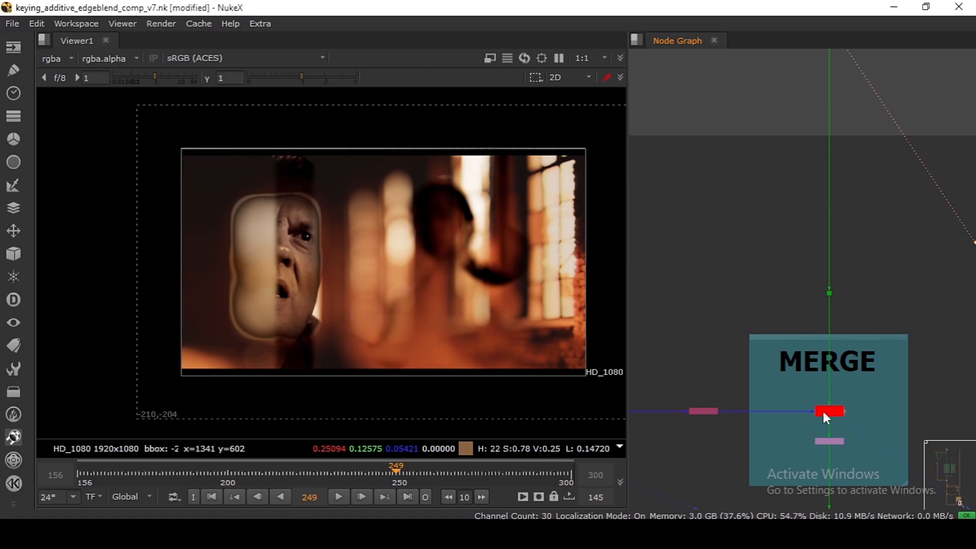
Step: View the comp from the red merge node and examine the man's face and hair edge
left_click(824, 411)
key("1")
scroll(313, 244, "up", 4)
scroll(710, 177, "down", 4)
left_click_drag(783, 60, 789, 219)
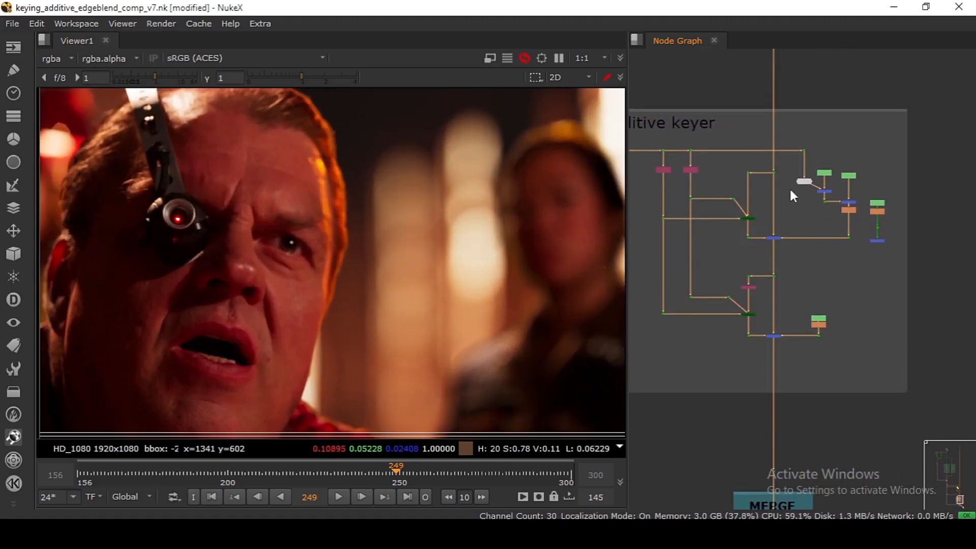
Step: Select the additive keyer backdrop's nodes and toggle them off and on to compare the man's lit hair edge
scroll(785, 109, "up", 2)
left_click(788, 107)
key("d")
scroll(349, 341, "up", 3)
left_click_drag(349, 341, 341, 261)
key("d")
scroll(345, 249, "down", 4)
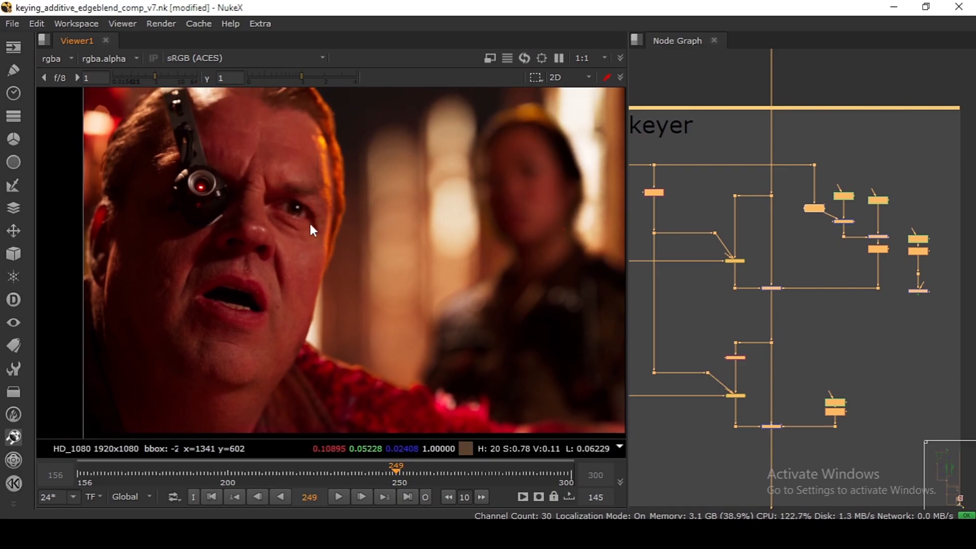
Step: Compare the additive keyer output with the red merge node's result close up on the man's hair edge
left_click_drag(332, 138, 334, 218)
scroll(334, 219, "up", 4)
left_click(743, 100)
scroll(816, 196, "down", 3)
scroll(812, 295, "up", 4)
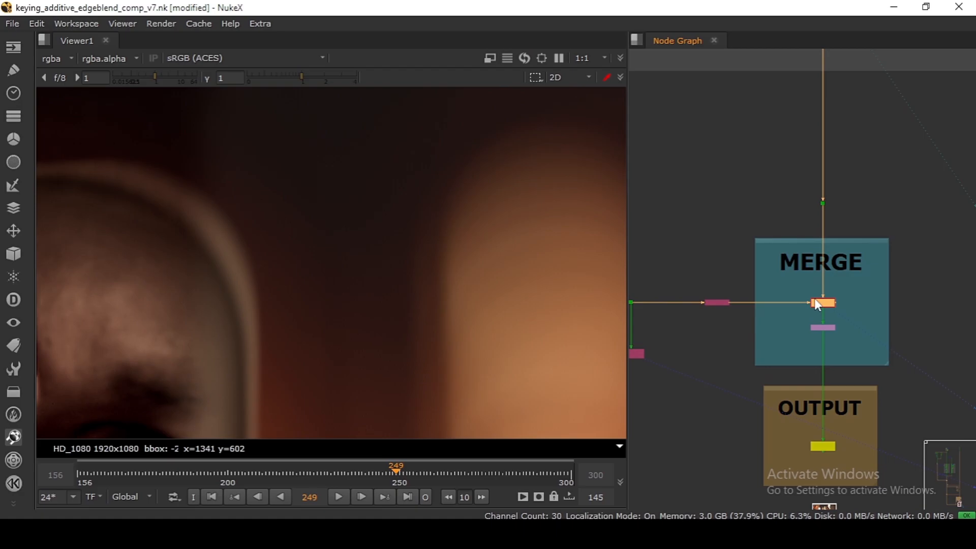
scroll(810, 202, "down", 1)
scroll(810, 202, "down", 5)
scroll(832, 224, "up", 6)
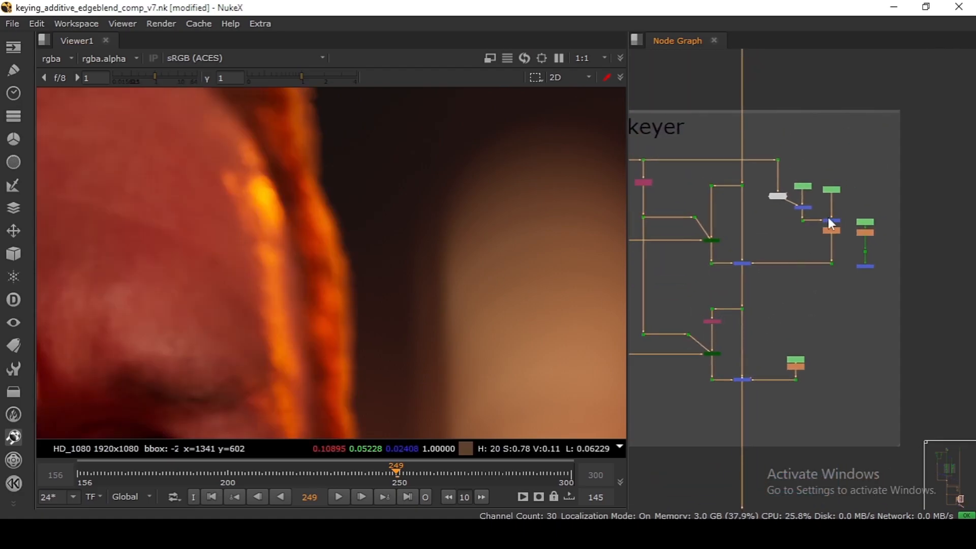
Step: Move the unconnected roto, blur and merge nodes out of the additive keyer backdrop
left_click_drag(835, 295, 930, 355)
scroll(859, 379, "down", 2)
key("Delete")
scroll(794, 310, "up", 2)
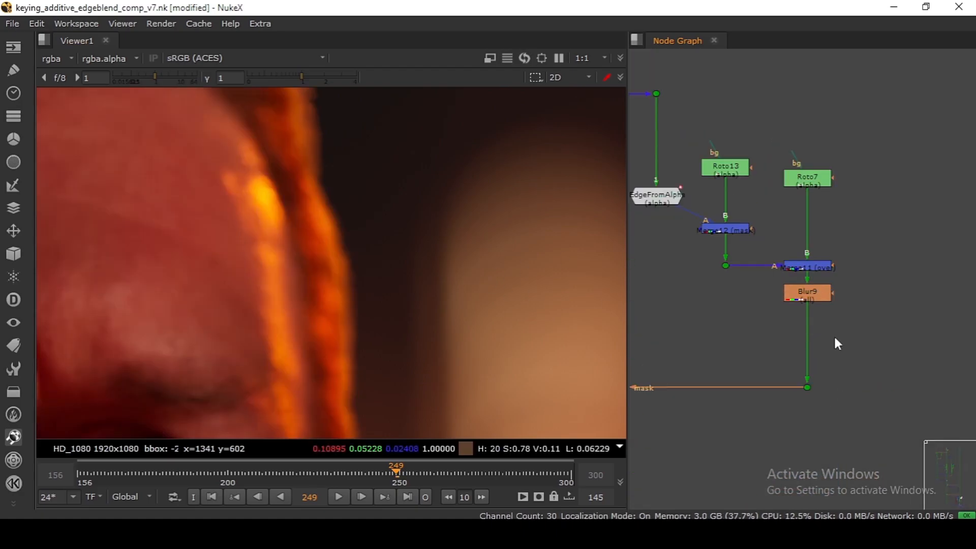
Step: Add a Roto node and merge it over the keymix mask below Blur9
key("o")
left_click(854, 165)
double_click(898, 297)
scroll(351, 213, "down", 3)
scroll(349, 213, "down", 2)
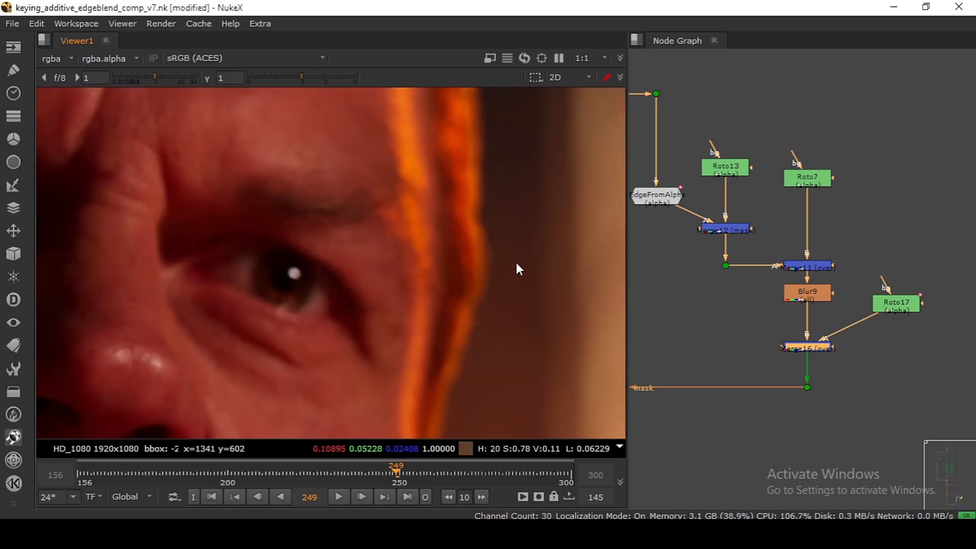
Step: Toggle the new mask merge off and on to compare the edge beside the man's eye
left_click(801, 347)
key("d")
key("d")
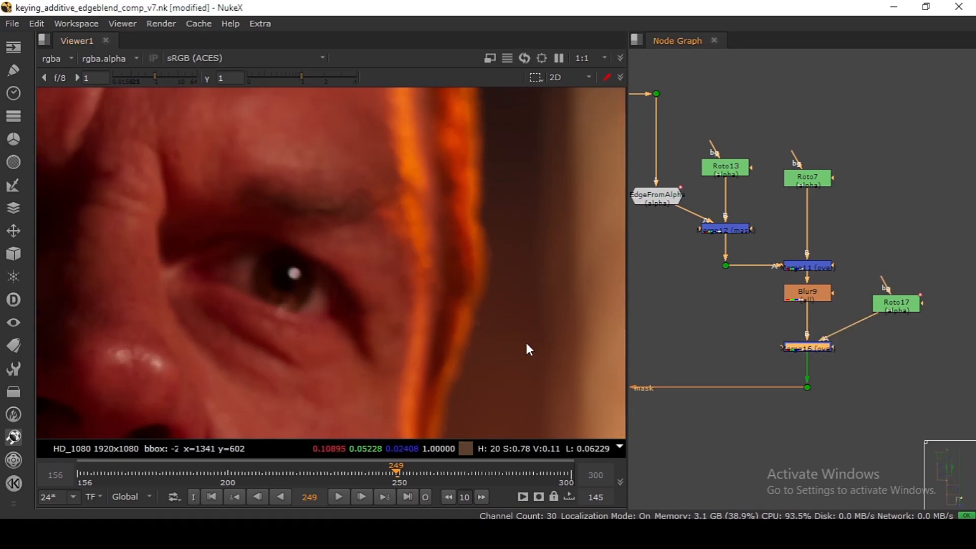
scroll(493, 338, "up", 4)
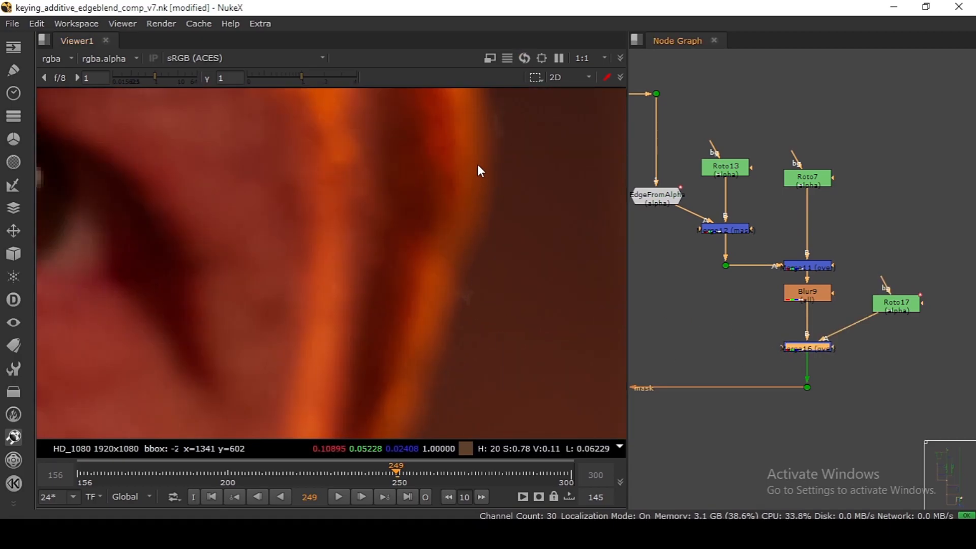
Step: Delete the added mask merge below Blur9 and its Roto node
key("Delete")
left_click(886, 310)
key("Delete")
scroll(472, 234, "up", 4)
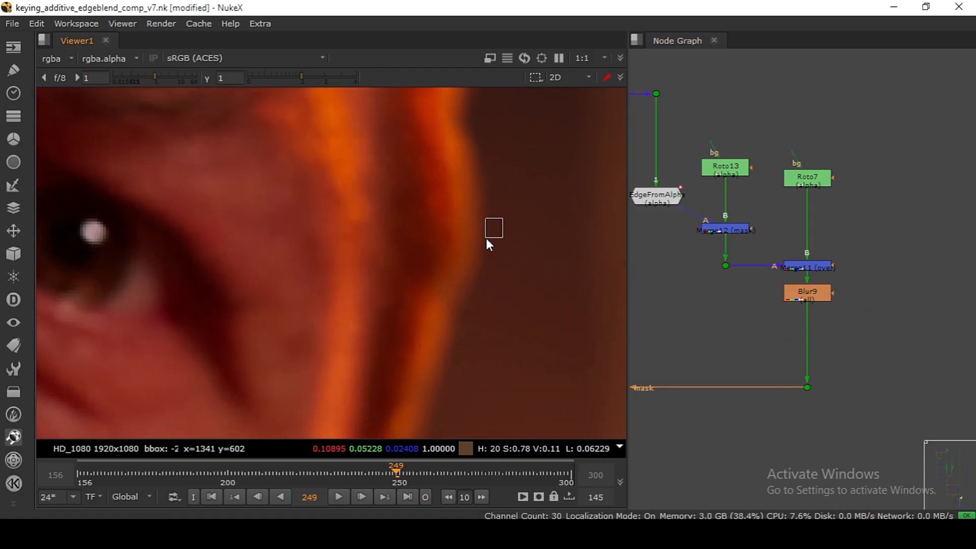
Step: View the additive keyer's upper keymix and examine the edge beside the man's eye
scroll(722, 256, "down", 7)
scroll(726, 264, "up", 6)
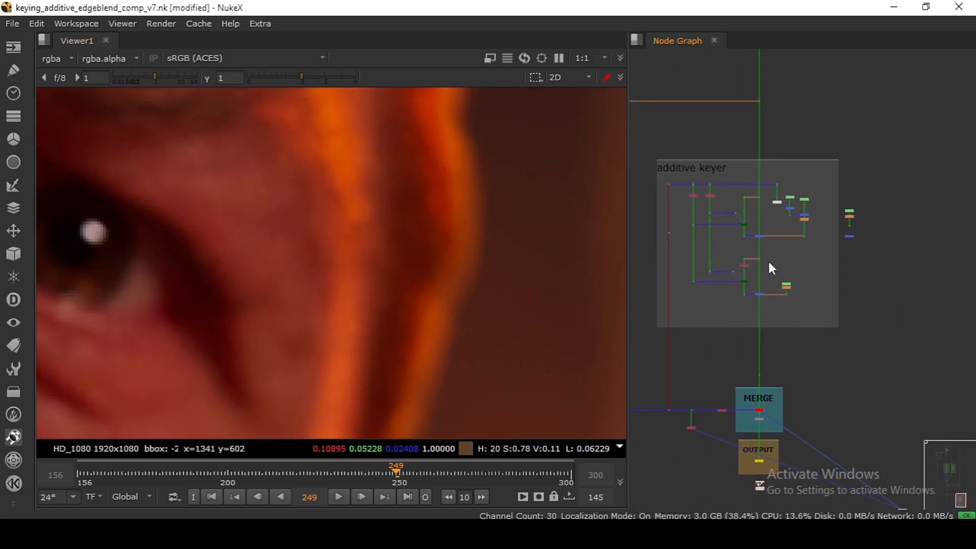
left_click(753, 218)
key("1")
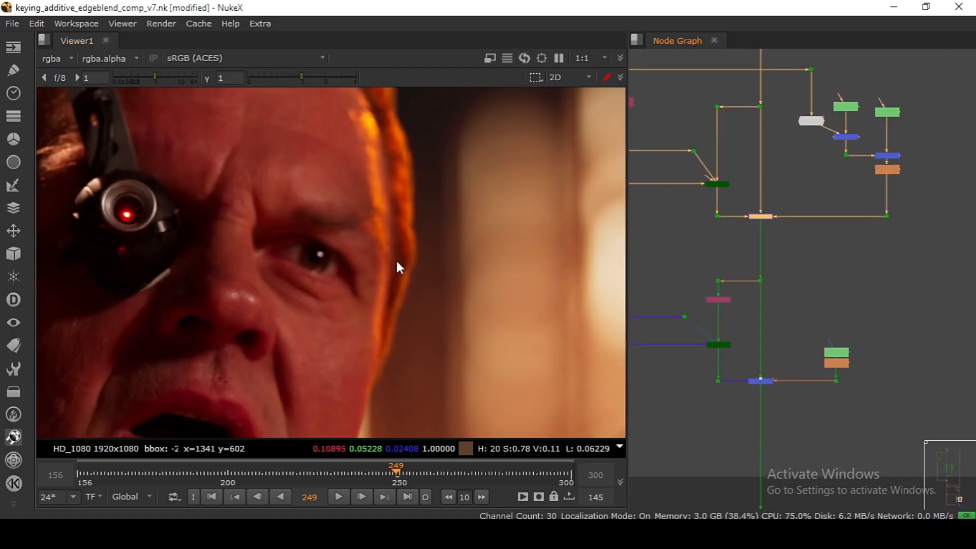
scroll(432, 170, "up", 4)
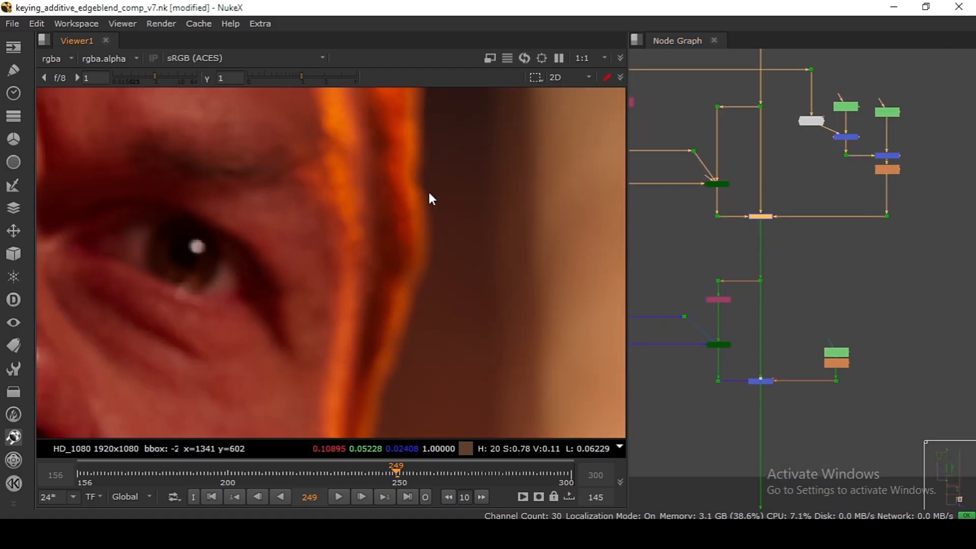
Step: Compare the original green screen plate with the red merge node's result at the man's hair edge
key("h")
scroll(749, 276, "down", 6)
left_click_drag(694, 412, 762, 281)
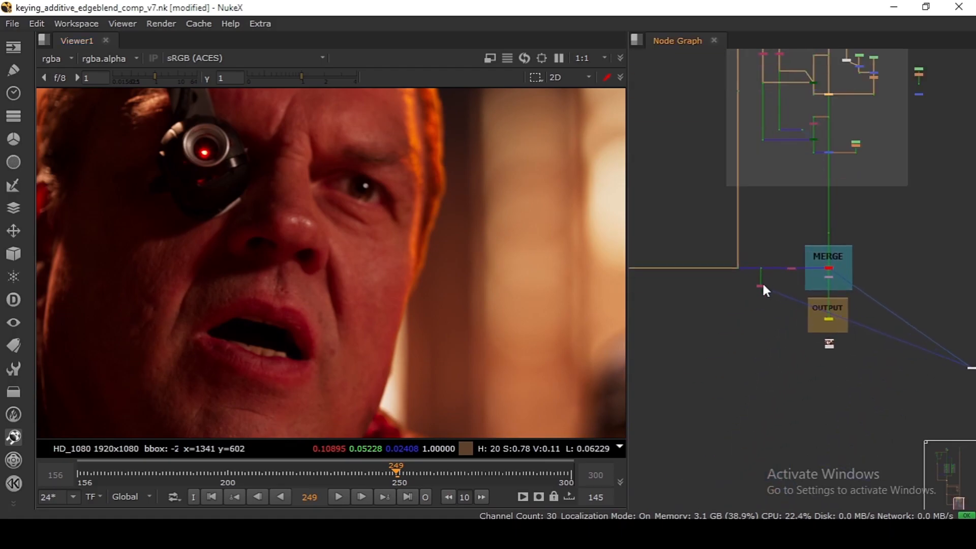
scroll(762, 285, "up", 6)
left_click(758, 287)
key("1")
scroll(438, 189, "up", 4)
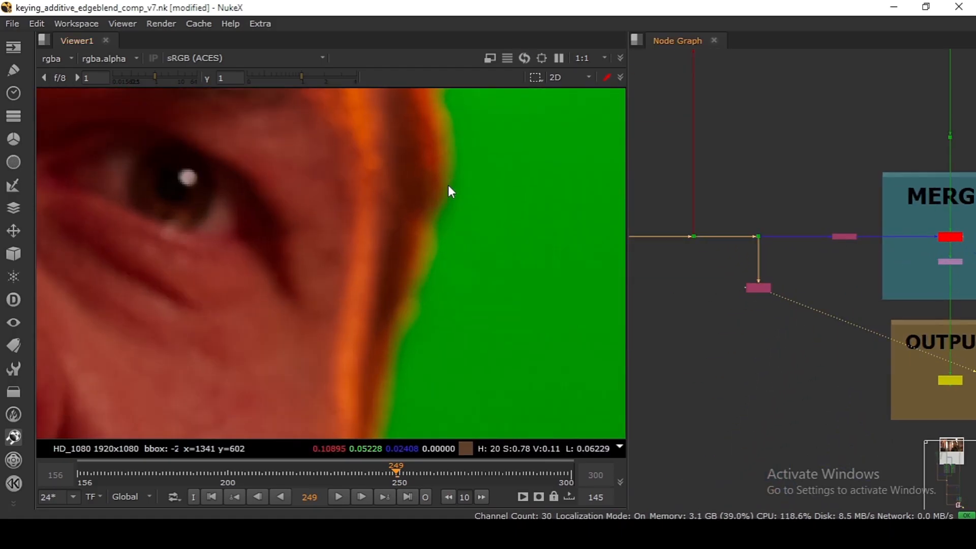
left_click(941, 238)
key("1")
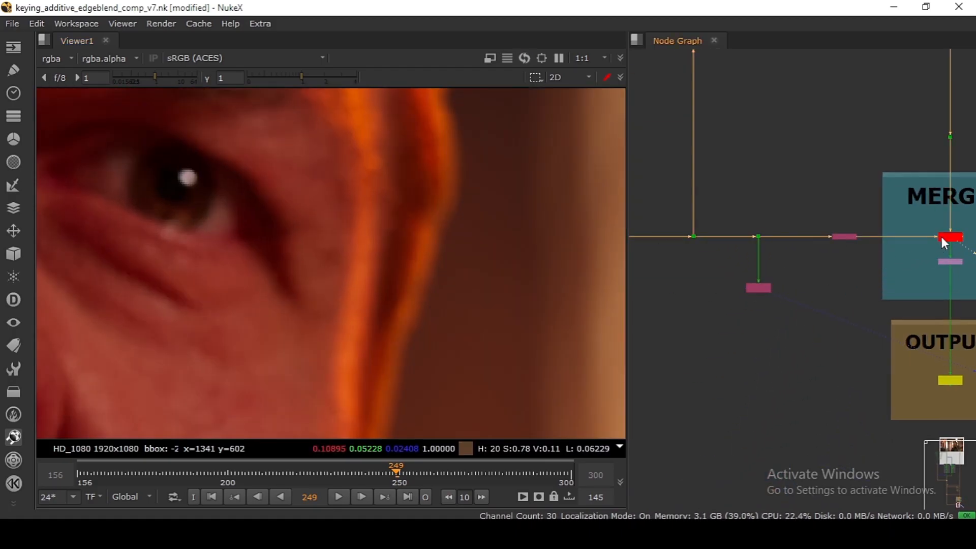
Step: Examine the man's jaw and red collar in the merged comp and locate the additive keyer backdrop's nodes
scroll(805, 249, "down", 4)
scroll(859, 333, "up", 3)
left_click(883, 354)
key("1")
left_click(849, 285)
left_click(877, 175)
key("1")
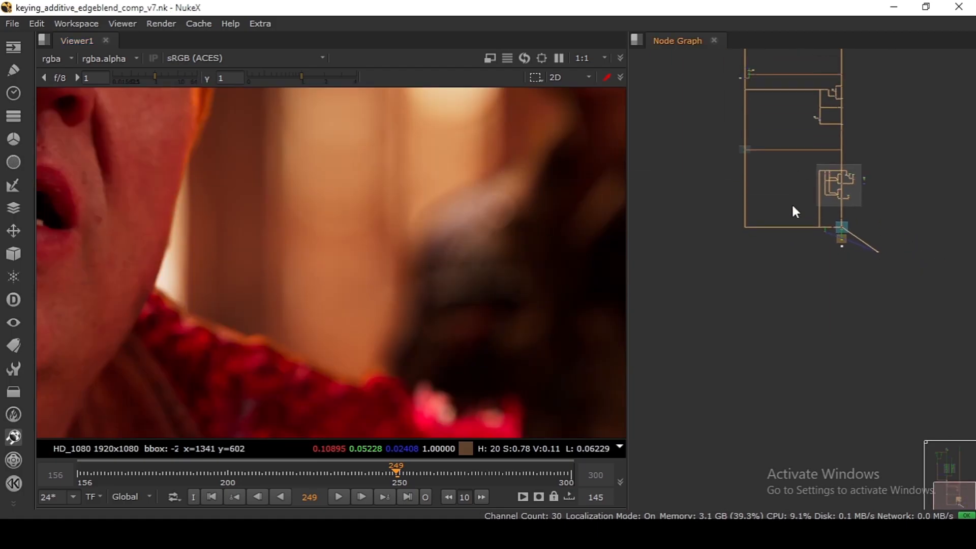
scroll(817, 191, "up", 2)
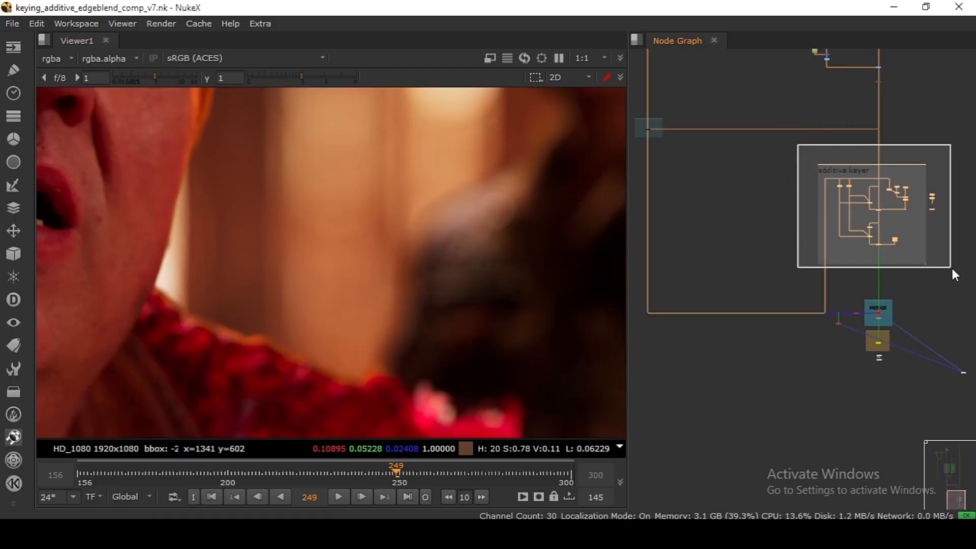
Step: Move the loose nodes beside the additive keyer into its backdrop and delete the leftover dot between them
scroll(950, 228, "up", 5)
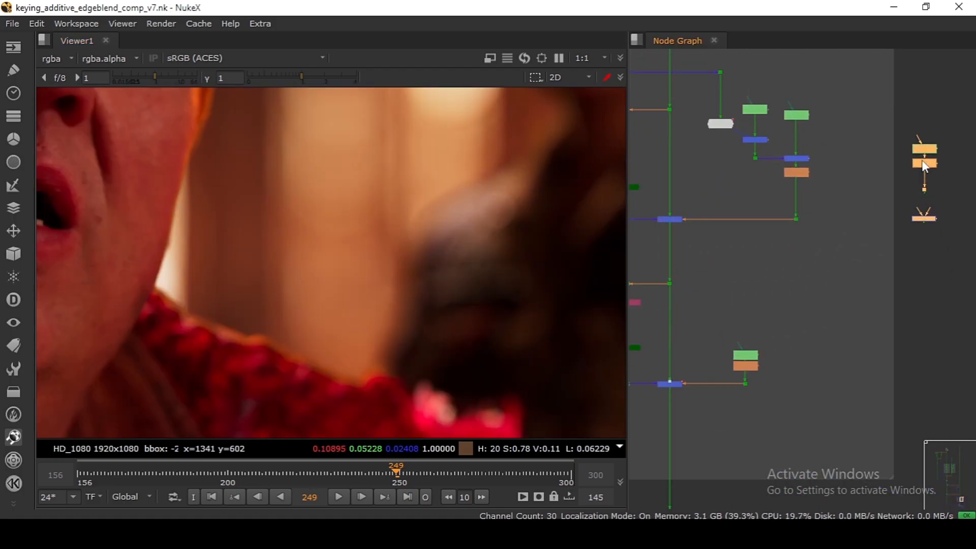
left_click_drag(926, 159, 848, 176)
scroll(848, 176, "up", 5)
left_click_drag(855, 285, 868, 295)
left_click(830, 265)
left_click_drag(824, 250, 864, 226)
left_click(863, 232)
key("Delete")
scroll(834, 212, "down", 8)
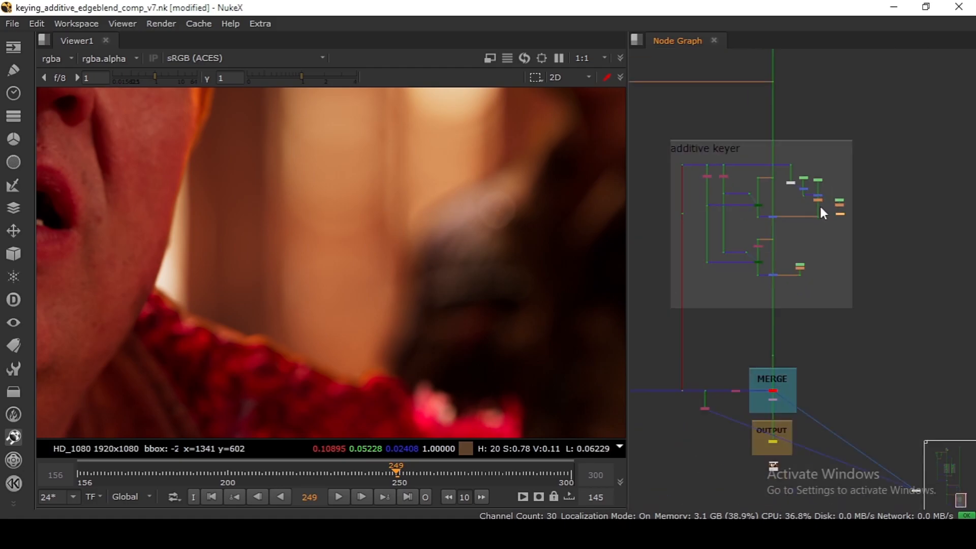
Step: Fit the whole frame in the viewer and examine the branch containing EdgeBlur1 and SG_Edgeblend1
scroll(821, 208, "down", 5)
key("f")
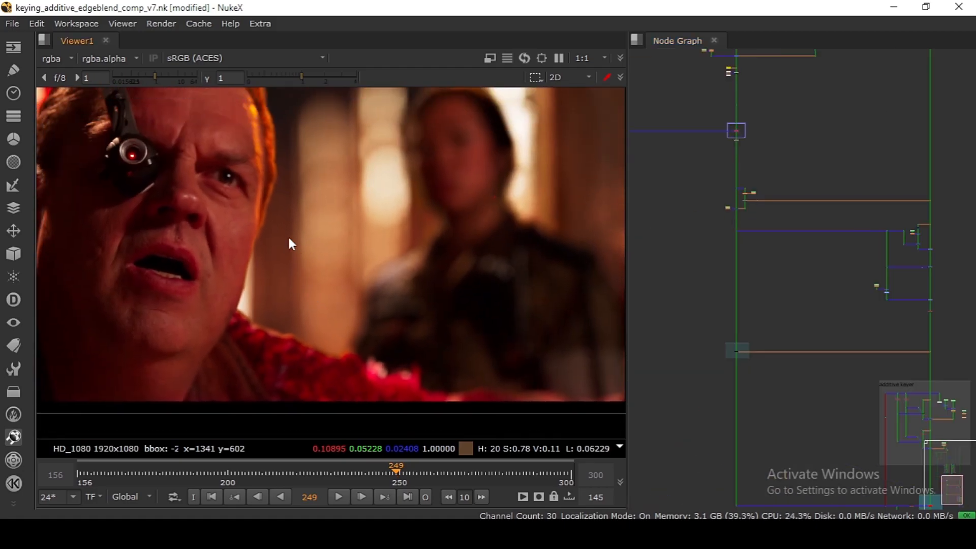
left_click_drag(208, 147, 463, 369)
scroll(755, 189, "up", 10)
left_click_drag(673, 242, 717, 264)
scroll(707, 236, "up", 5)
left_click_drag(646, 189, 945, 325)
left_click_drag(736, 289, 736, 264)
scroll(736, 262, "down", 4)
left_click_drag(726, 328, 740, 300)
scroll(740, 300, "up", 4)
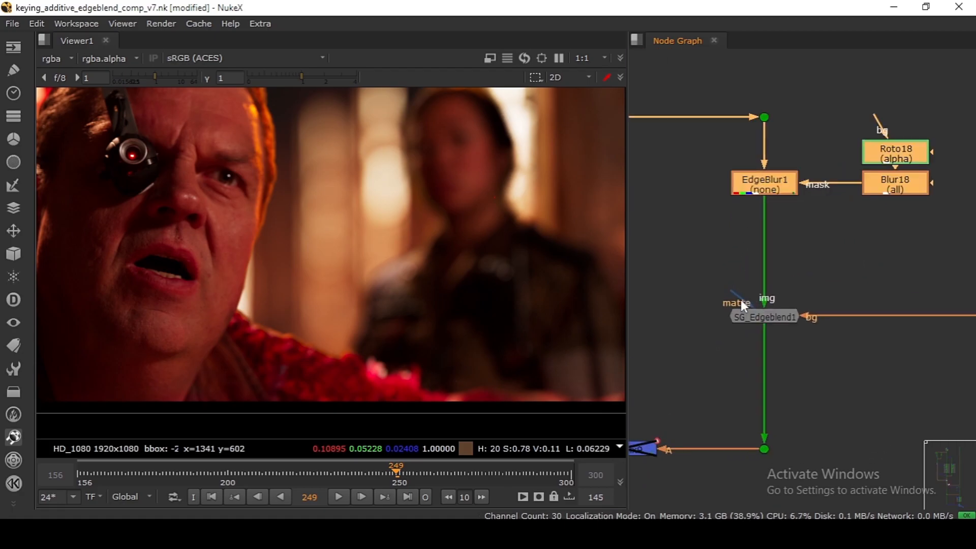
Step: View the foreground image at the dot feeding EdgeBlur1
left_click_drag(715, 343, 769, 284)
left_click_drag(731, 202, 872, 344)
left_click(777, 163)
left_click(796, 104)
key("1")
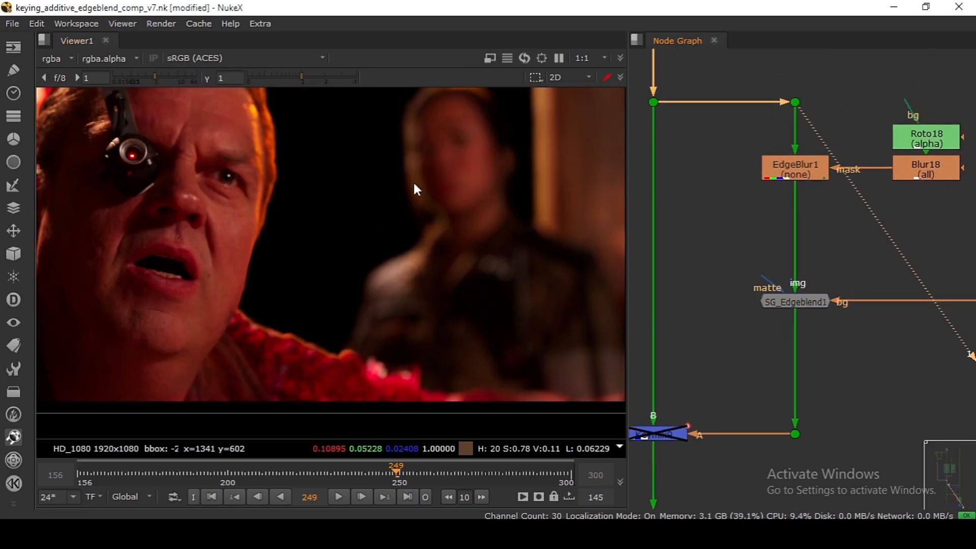
scroll(859, 270, "down", 10)
scroll(856, 194, "up", 4)
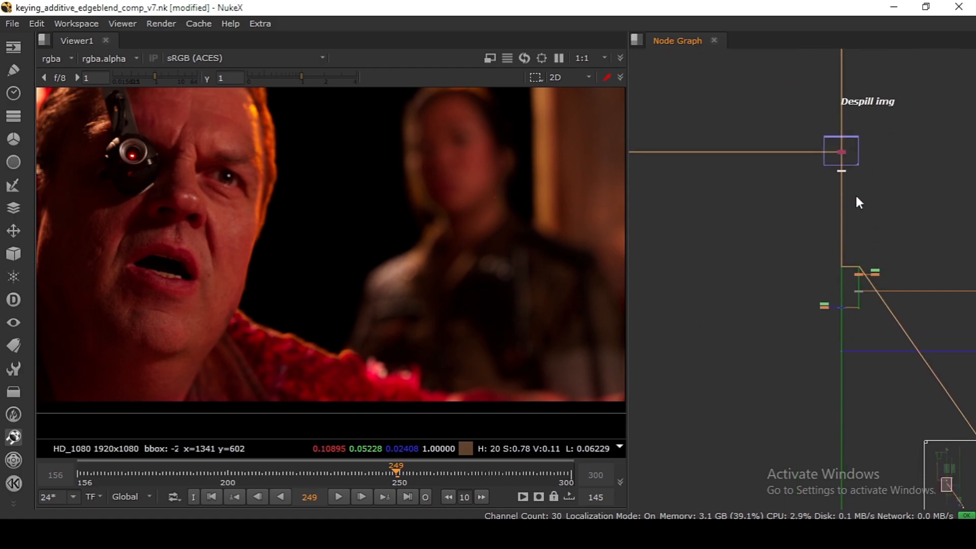
Step: Examine the node below the Alpha, Layer COPY backdrop and return the viewer to the merged comp
left_click_drag(829, 157, 829, 175)
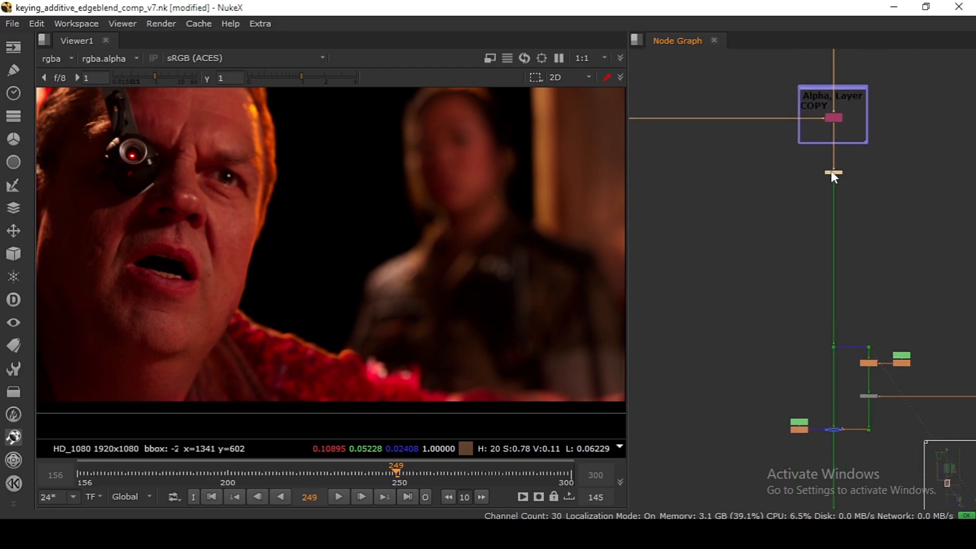
scroll(832, 172, "down", 7)
left_click_drag(835, 226, 792, 258)
scroll(785, 212, "up", 6)
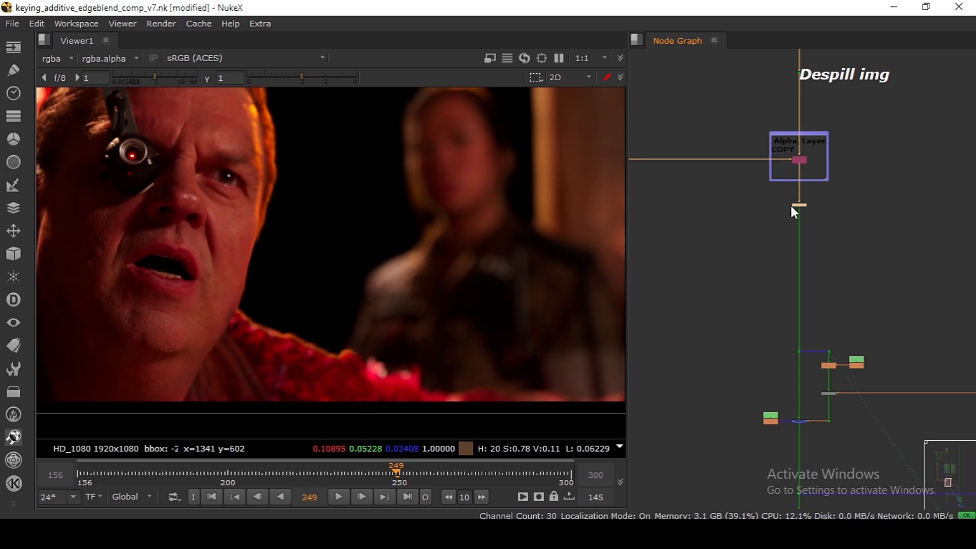
scroll(843, 281, "down", 8)
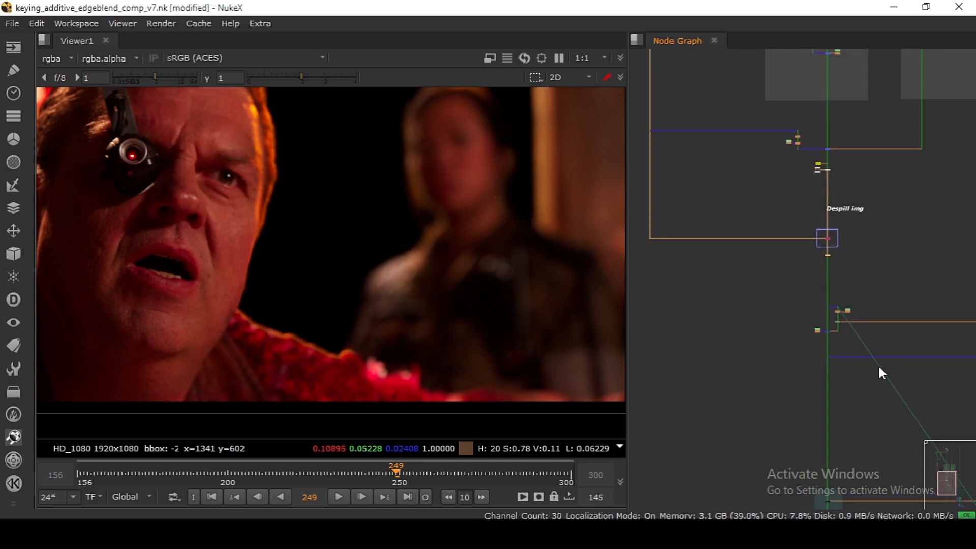
scroll(825, 232, "up", 8)
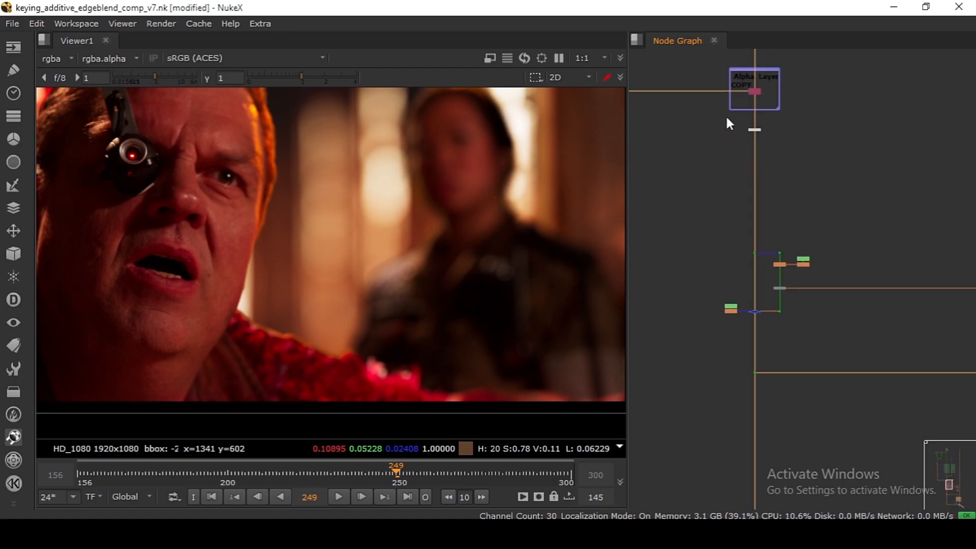
Step: Extract the node directly below the Alpha, Layer COPY backdrop and insert it back into the main pipe
left_click_drag(726, 114, 753, 140)
key("ctrl+shift+x")
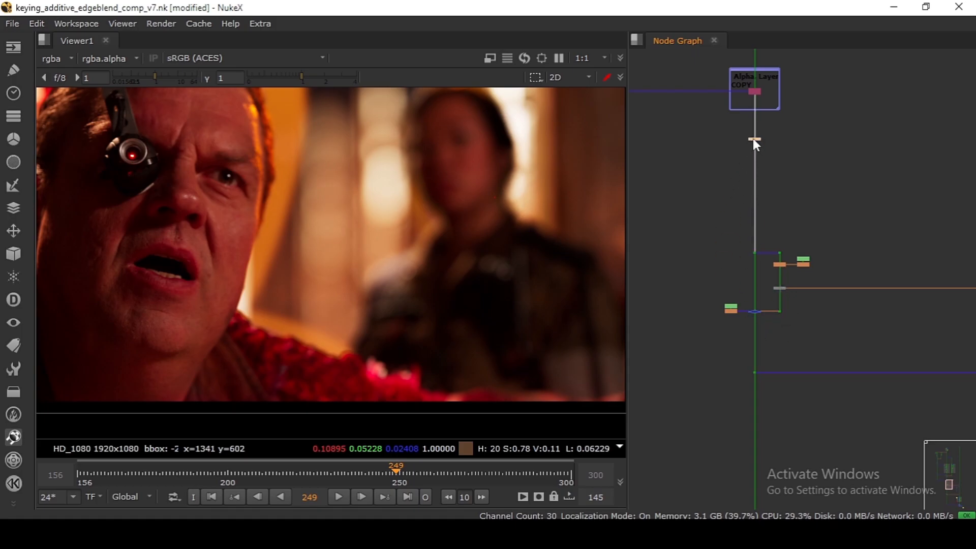
scroll(796, 217, "down", 7)
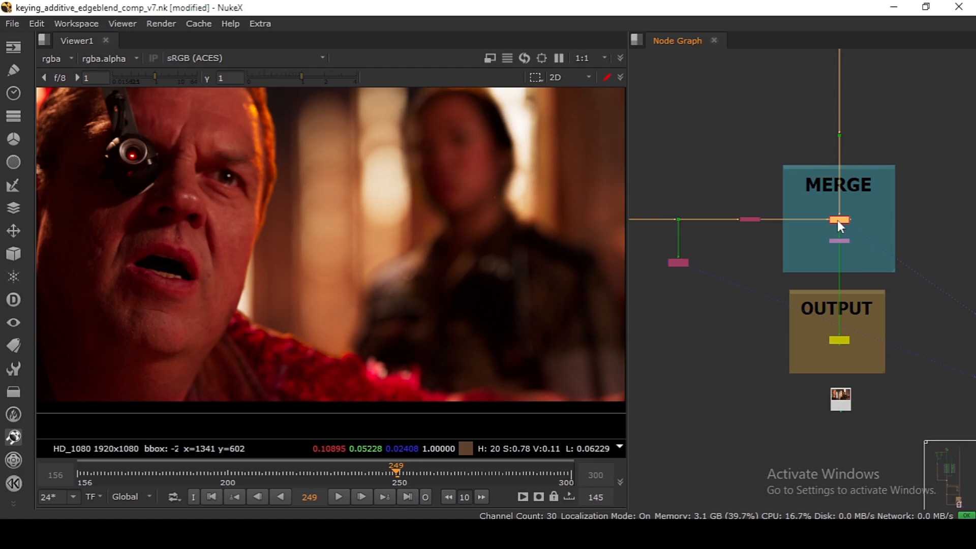
Step: Toggle Keymix9 off and on repeatedly to compare the edge blend along the man's face and hair up close
scroll(838, 220, "down", 4)
scroll(838, 221, "down", 4)
left_click_drag(757, 92, 837, 310)
scroll(776, 236, "up", 12)
left_click(785, 232)
key("d")
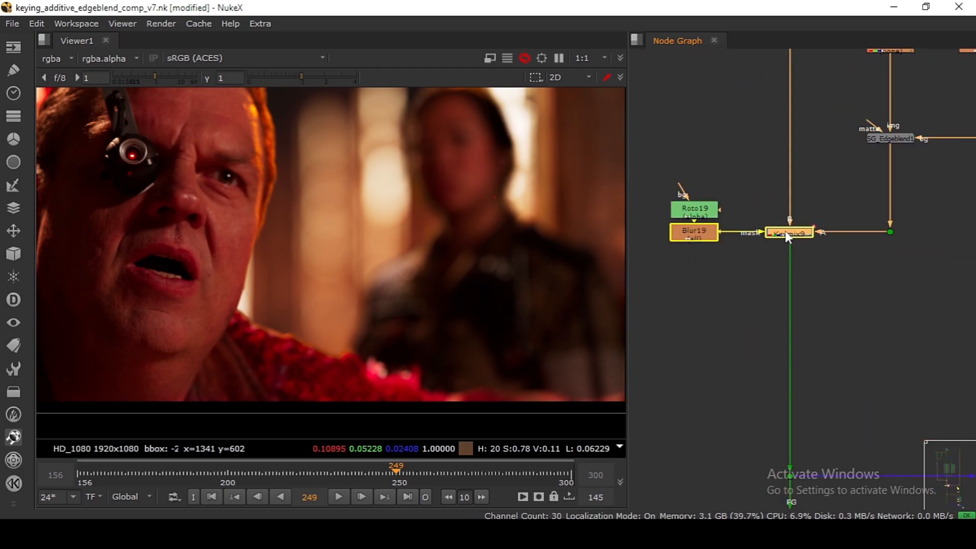
scroll(281, 209, "up", 7)
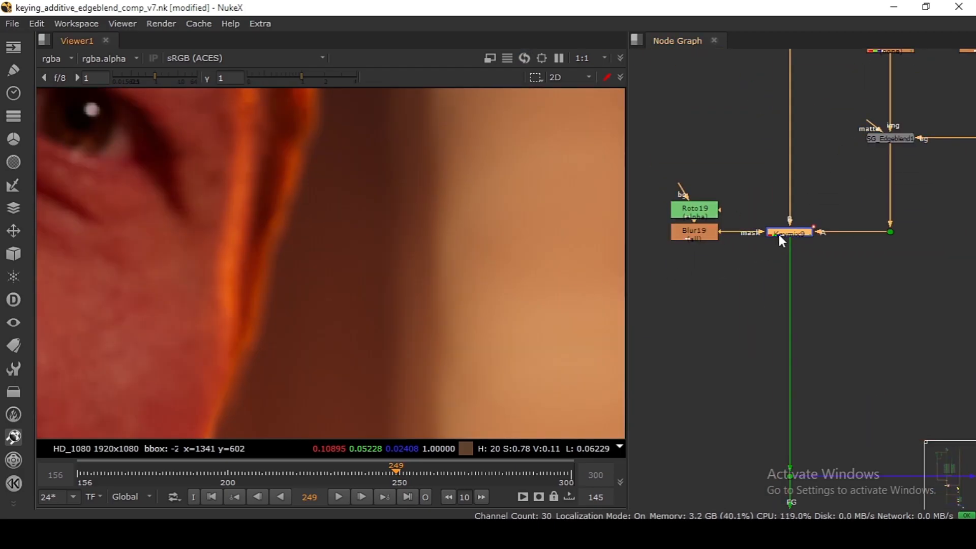
key("d")
key("d")
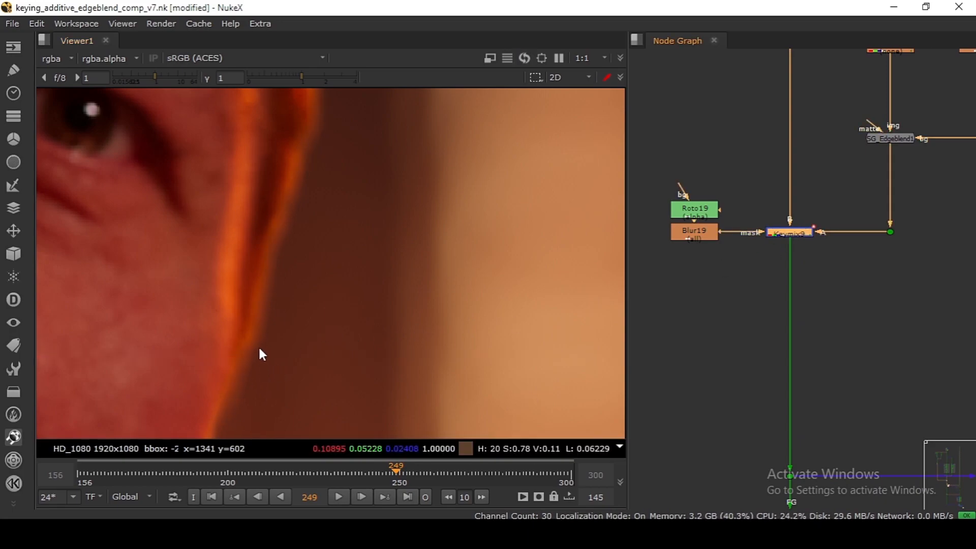
key("d")
key("d")
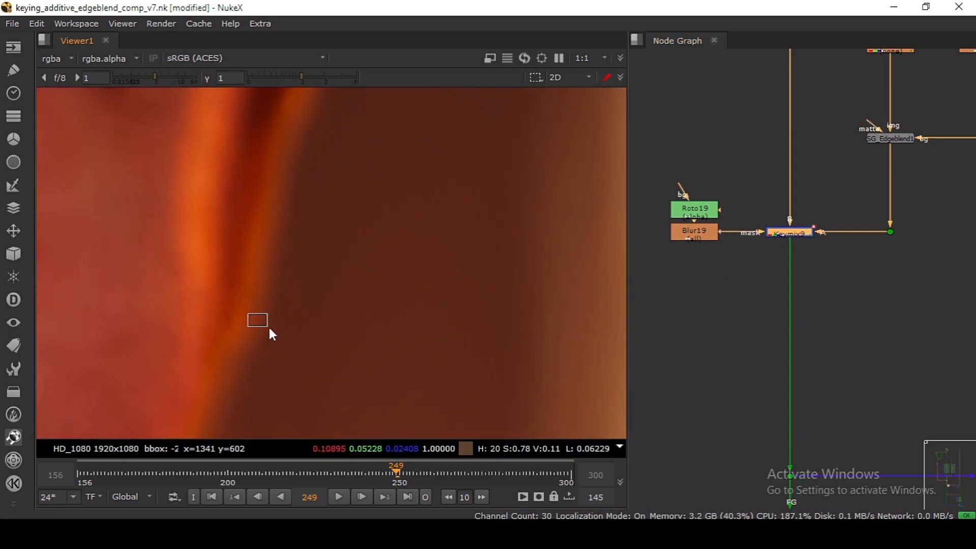
scroll(285, 310, "down", 3)
scroll(303, 306, "up", 5)
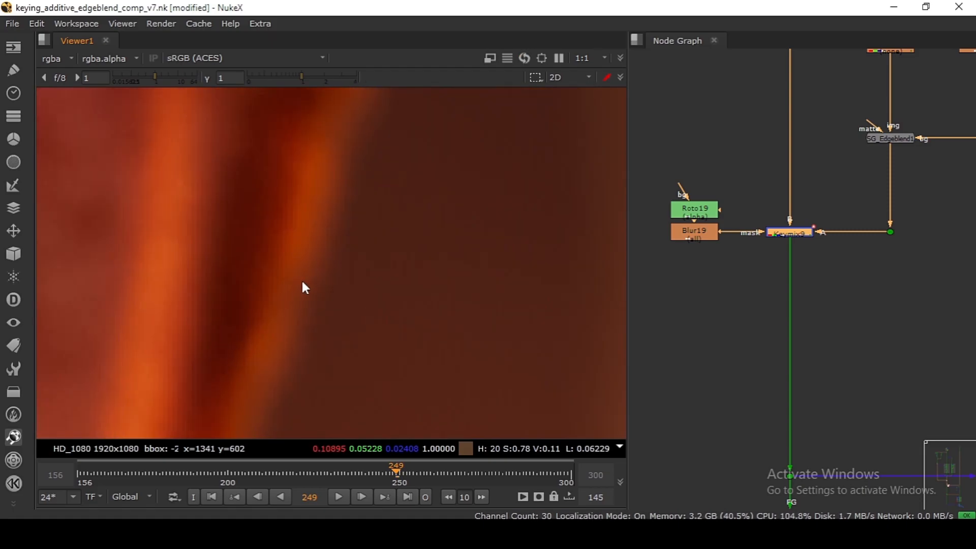
scroll(318, 291, "down", 3)
scroll(324, 303, "down", 3)
scroll(307, 344, "up", 3)
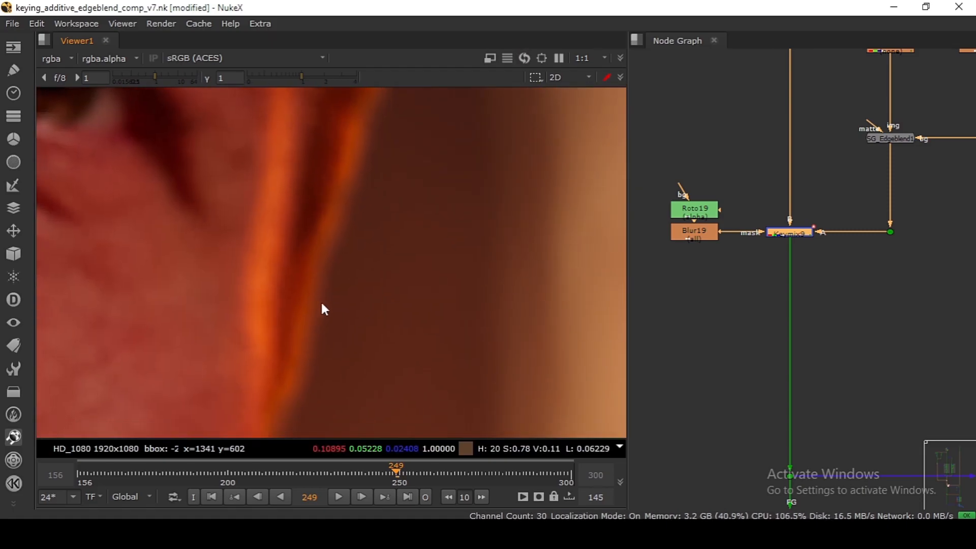
Step: Disable and re-enable the red merge node in the MERGE backdrop to compare the comp with the background
scroll(837, 291, "down", 8)
left_click_drag(861, 402, 898, 314)
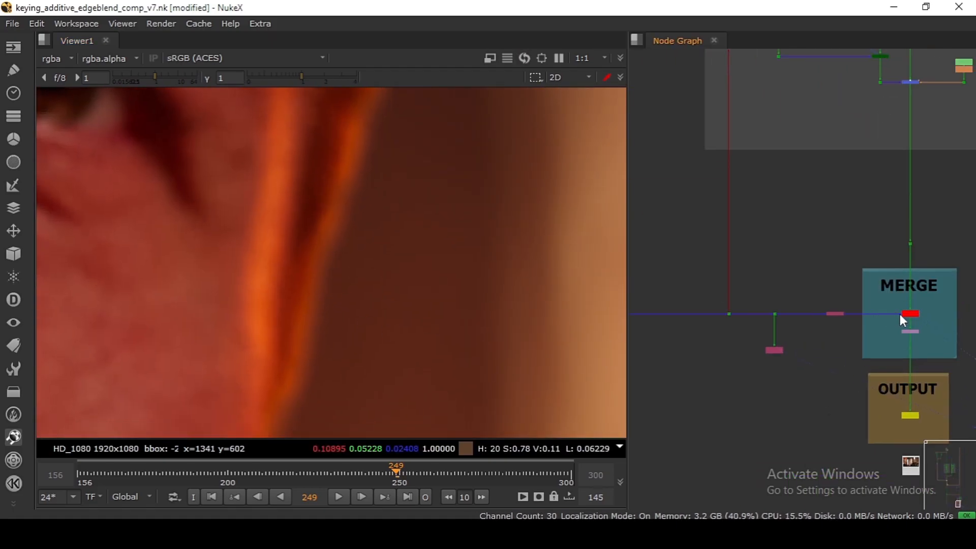
scroll(900, 314, "up", 4)
left_click(917, 313)
key("d")
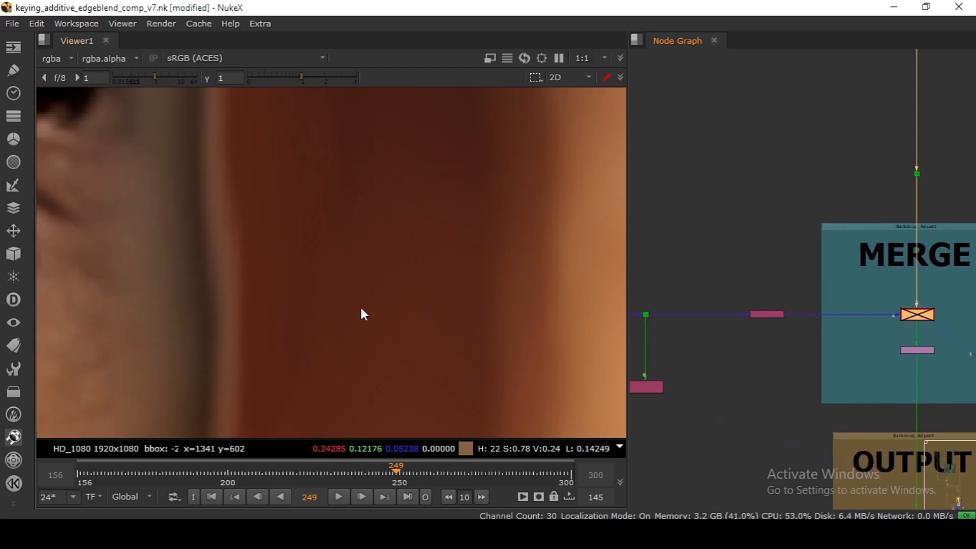
scroll(335, 225, "down", 3)
key("d")
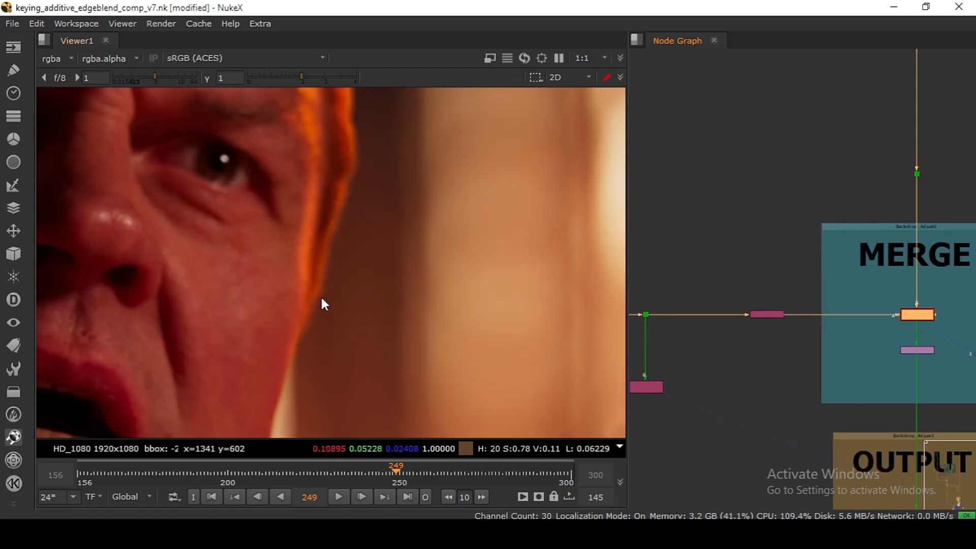
Step: Toggle the three nodes in the main pipe above the additive keyer off and on to compare the face edge
scroll(831, 225, "down", 4)
scroll(831, 225, "down", 4)
left_click_drag(831, 225, 874, 339)
left_click_drag(844, 167, 801, 288)
scroll(822, 196, "up", 4)
left_click_drag(822, 196, 769, 395)
left_click_drag(850, 171, 782, 389)
key("d")
scroll(308, 259, "up", 4)
key("d")
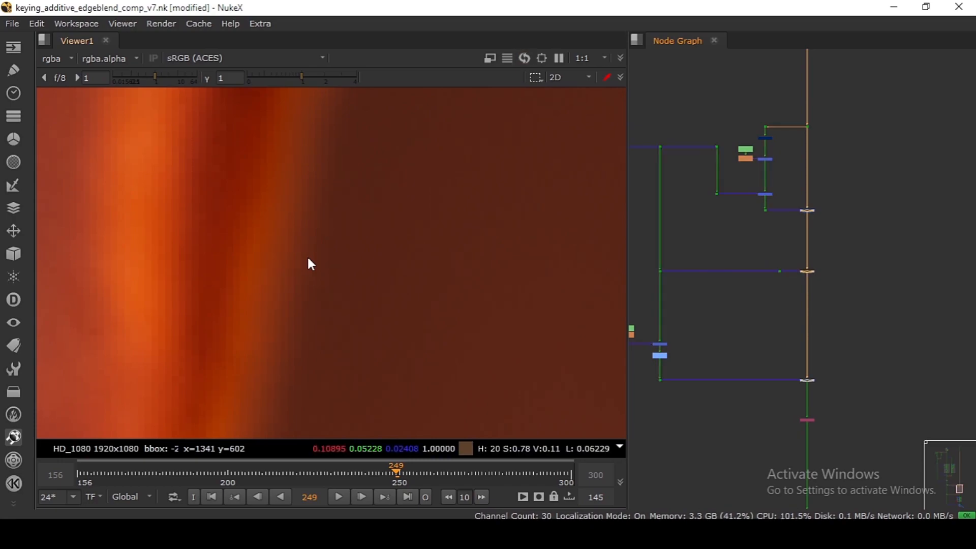
Step: View the background pipe's output above the additive keyer and examine its grade and merge nodes
scroll(792, 284, "up", 3)
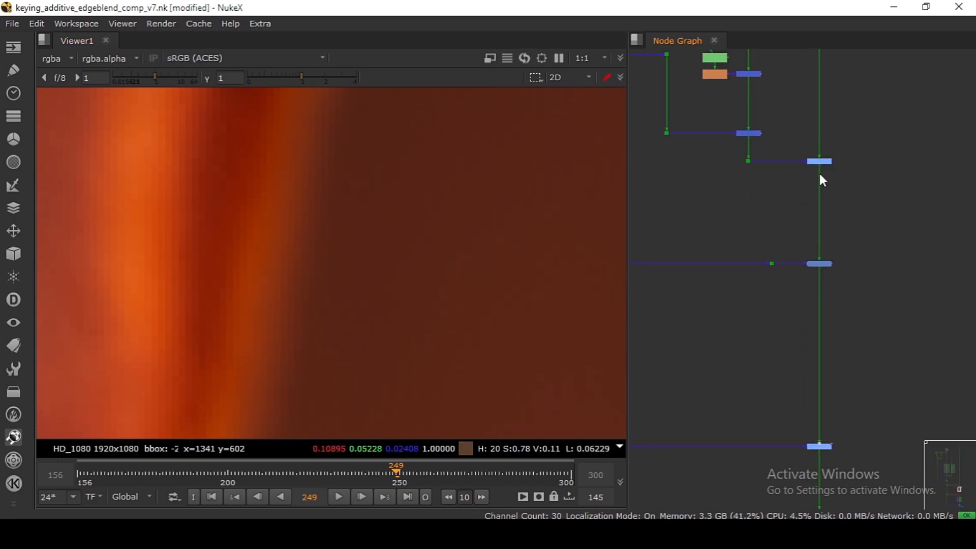
left_click_drag(773, 509, 925, 398)
key("1")
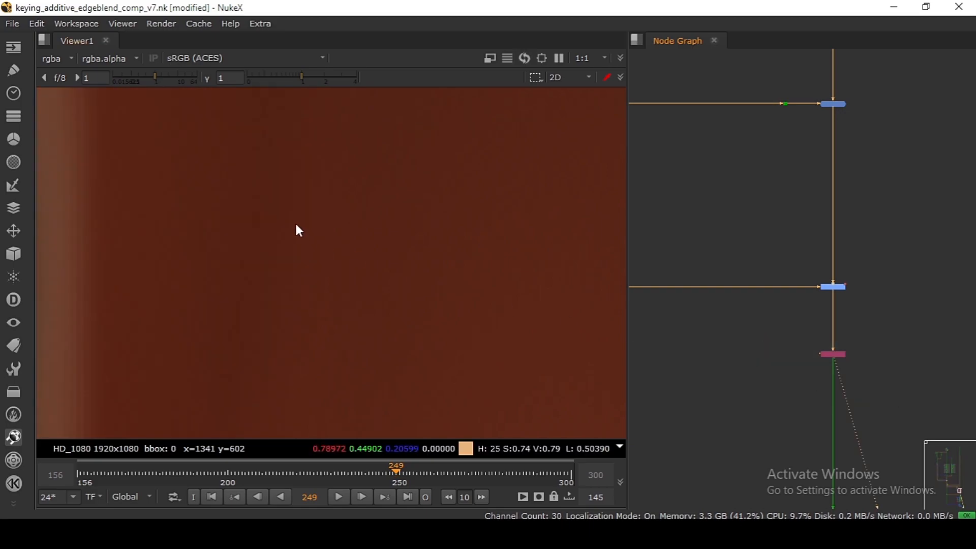
scroll(785, 264, "down", 3)
left_click_drag(816, 189, 884, 421)
scroll(786, 305, "up", 4)
mouse_move(840, 382)
left_mouse_down()
mouse_move(831, 382)
mouse_move(840, 382)
left_mouse_up()
left_click(845, 380)
left_click_drag(887, 264, 818, 316)
scroll(828, 195, "down", 2)
left_click_drag(827, 195, 889, 321)
left_click_drag(735, 211, 670, 262)
left_click_drag(780, 192, 831, 282)
scroll(342, 212, "down", 6)
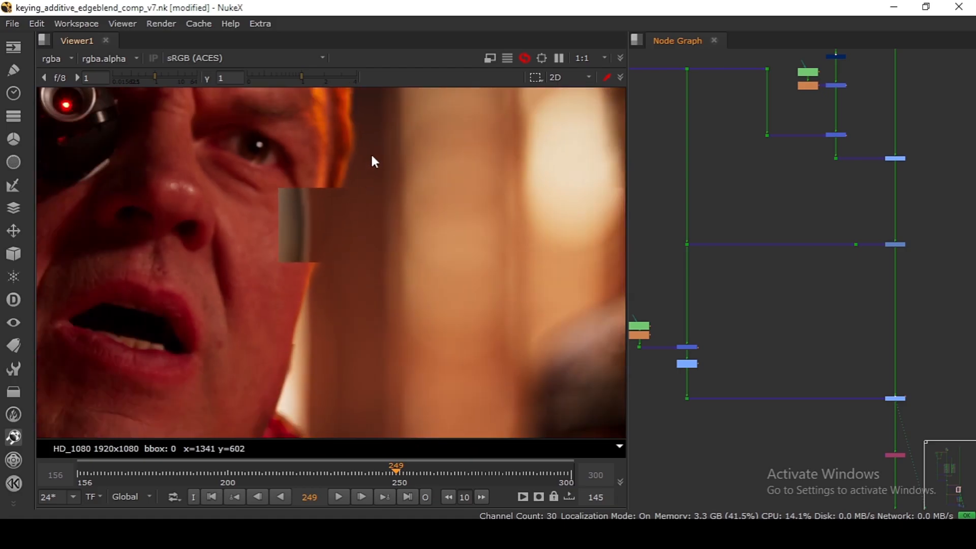
Step: Inspect the face edge up close in the merged comp, then fit the whole frame in the viewer
scroll(830, 283, "down", 3)
scroll(313, 241, "up", 8)
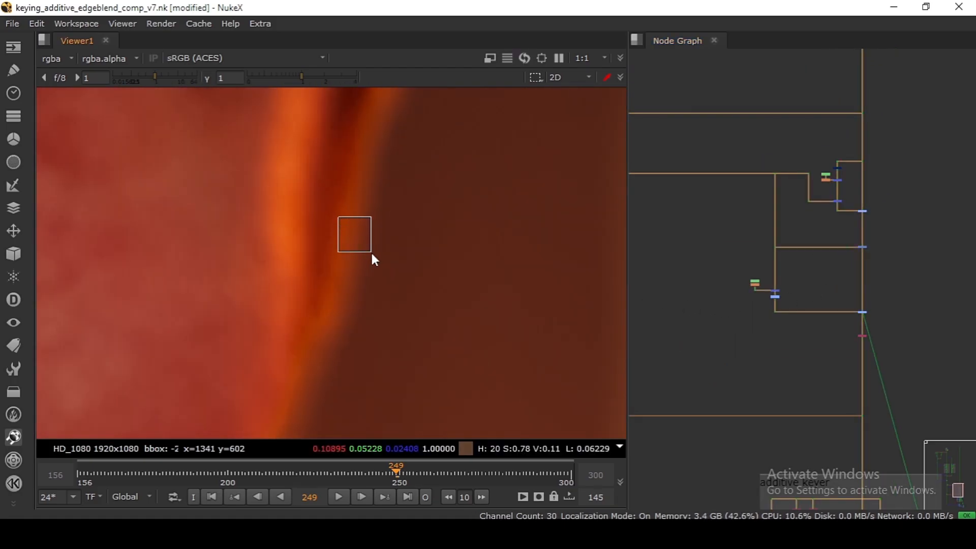
scroll(834, 284, "up", 6)
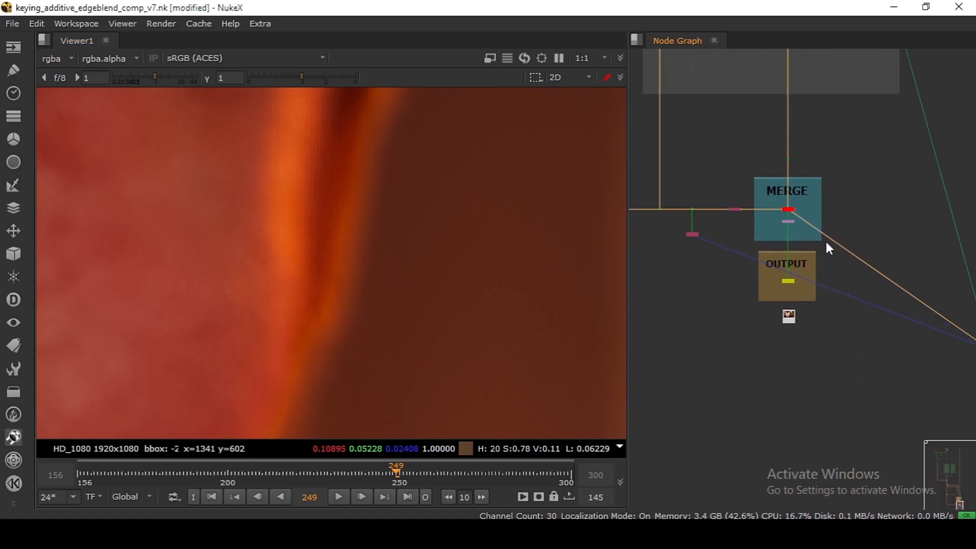
scroll(826, 244, "up", 4)
key("f")
Step: Open the internal node graph of the SG_Edgeblend1 group
scroll(724, 211, "down", 7)
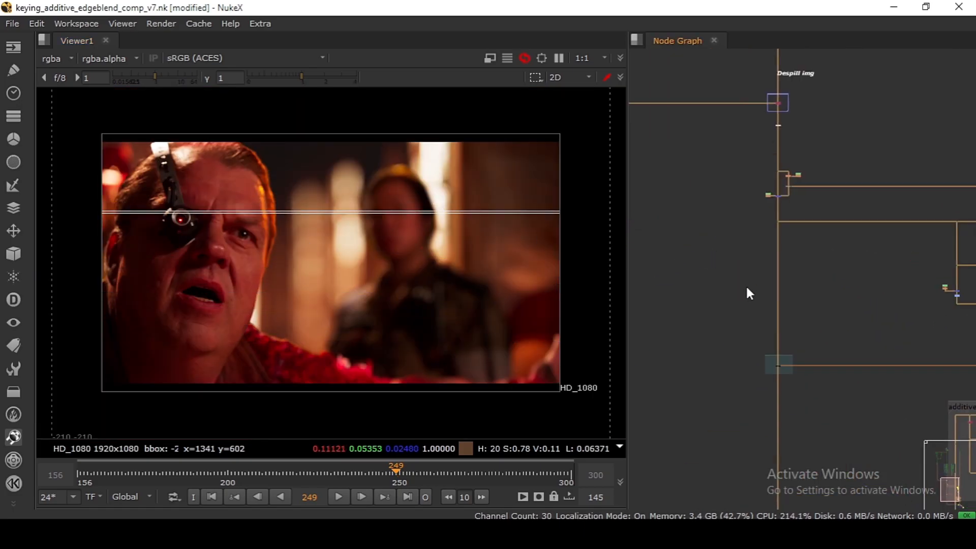
scroll(794, 184, "up", 5)
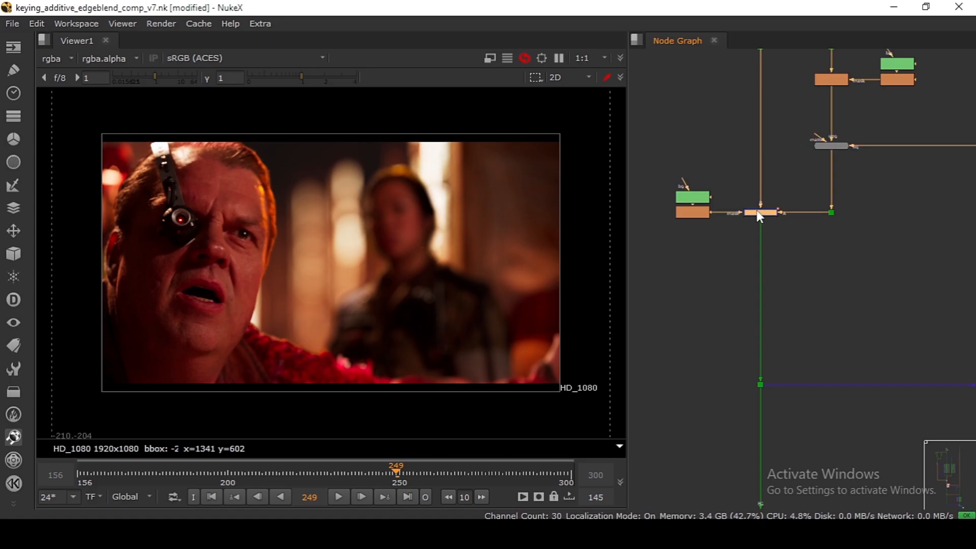
scroll(305, 235, "up", 6)
scroll(792, 223, "up", 3)
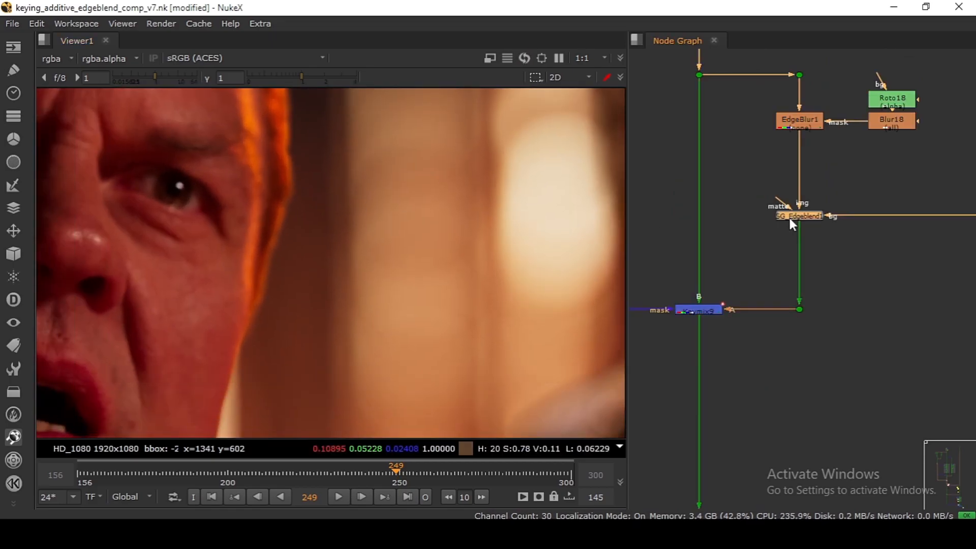
key("ctrl+Return")
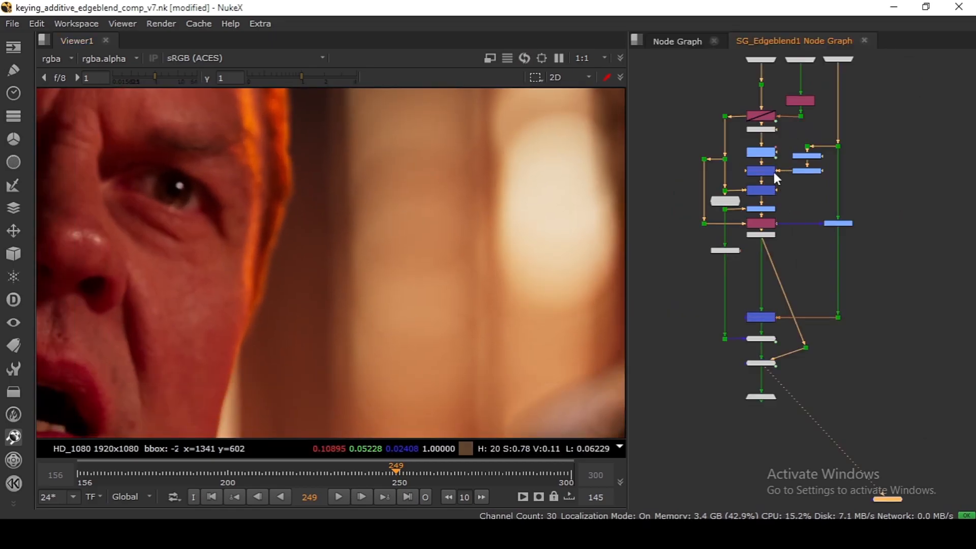
scroll(760, 209, "up", 5)
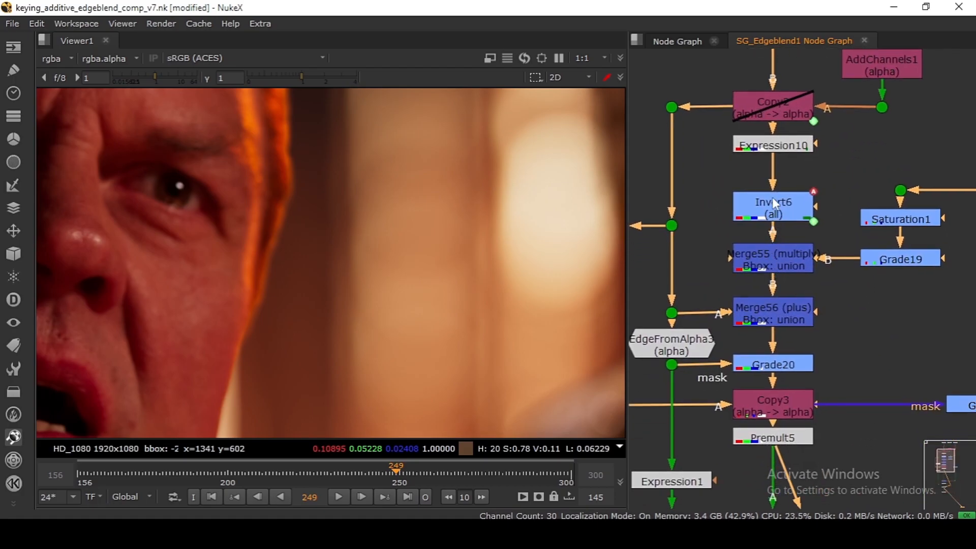
Step: View the outputs of Invert6 and Grade19 inside SG_Edgeblend1
left_click(768, 202)
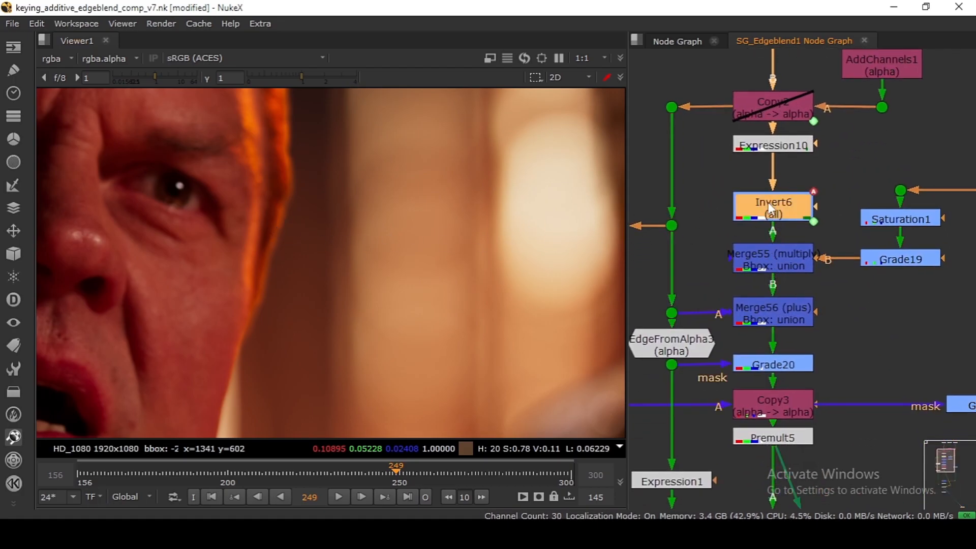
key("1")
left_click(764, 210)
key("1")
left_click(898, 259)
key("1")
Step: View the output of Merge55 (multiply) and inspect it closely along the face edge
left_click(743, 259)
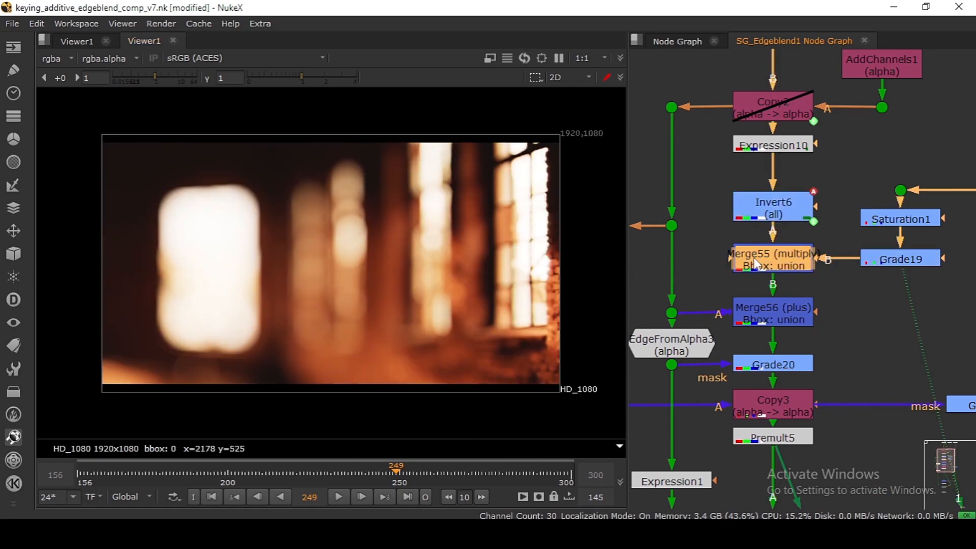
key("1")
scroll(310, 268, "up", 5)
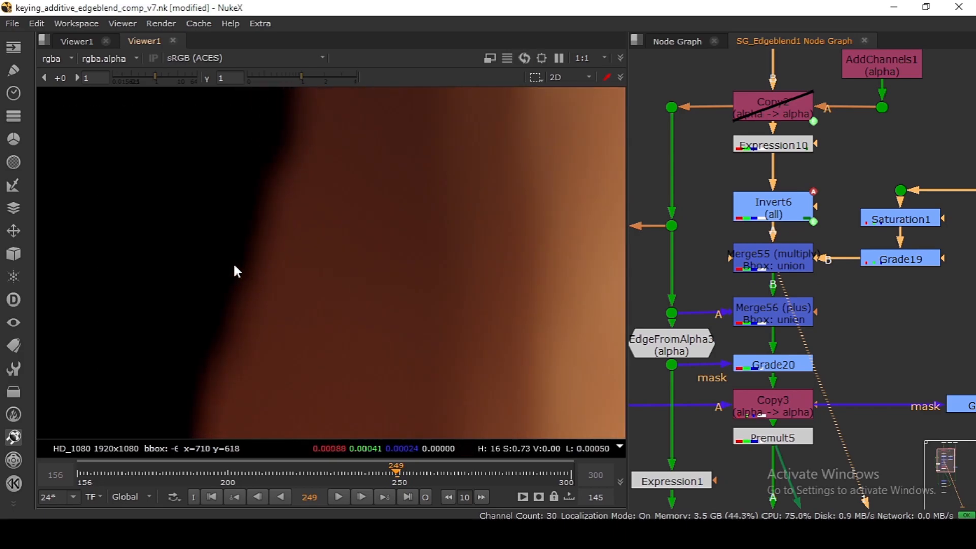
Step: Compare the output of Merge56 (plus) with its foreground input, switching Merge56 off and on to see its effect on the edge
left_click(788, 314)
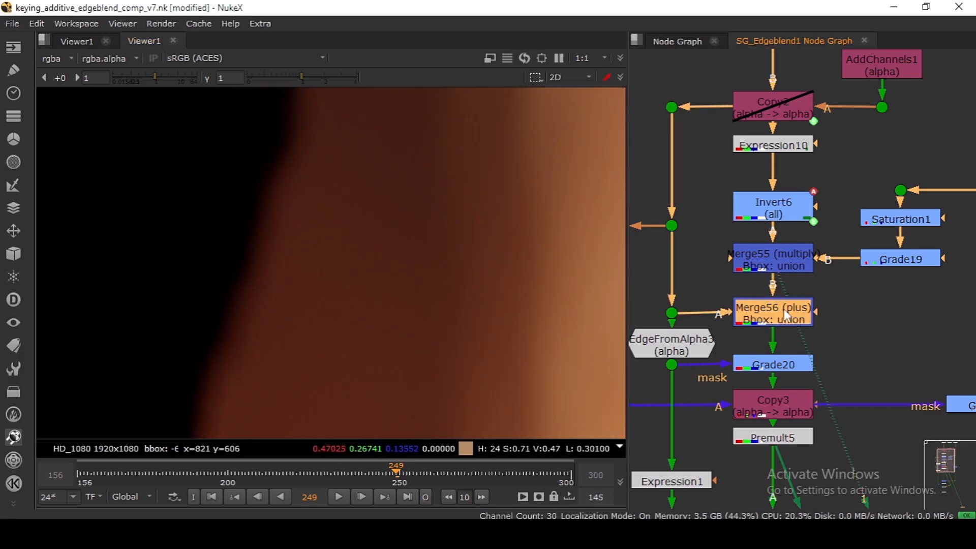
key("1")
left_click(673, 224)
key("1")
left_click(772, 315)
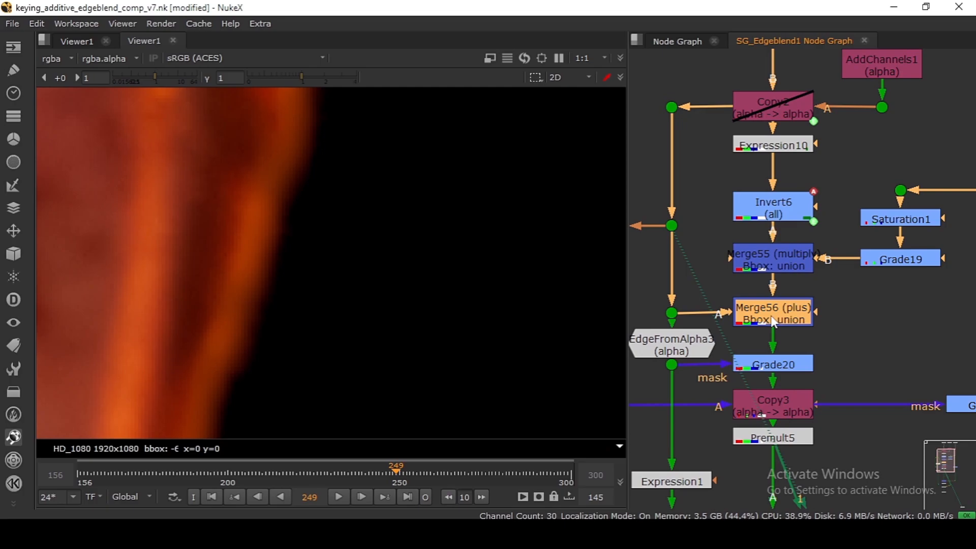
key("1")
left_click(771, 314)
key("d")
key("d")
scroll(774, 312, "down", 4)
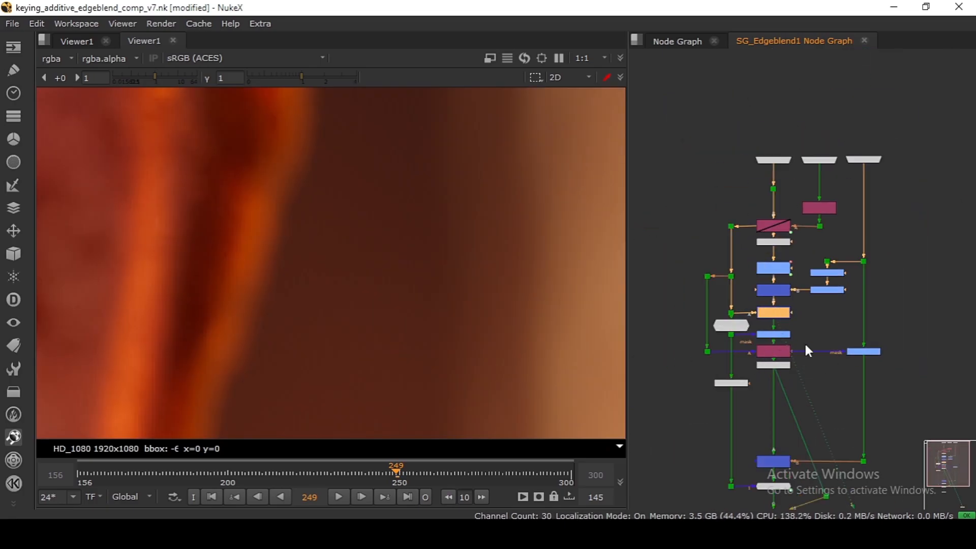
Step: Close the SG_Edgeblend1 node graph, view Keymix9 in the main graph, and review the SG_Edgeblend1 settings
left_click(864, 41)
left_click(706, 308)
key("1")
double_click(795, 216)
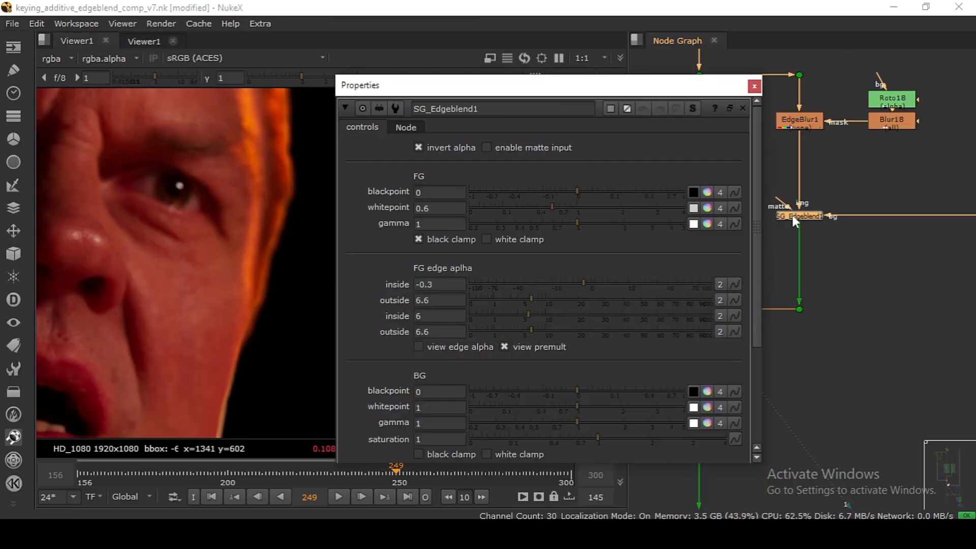
scroll(503, 359, "down", 5)
left_click(719, 451)
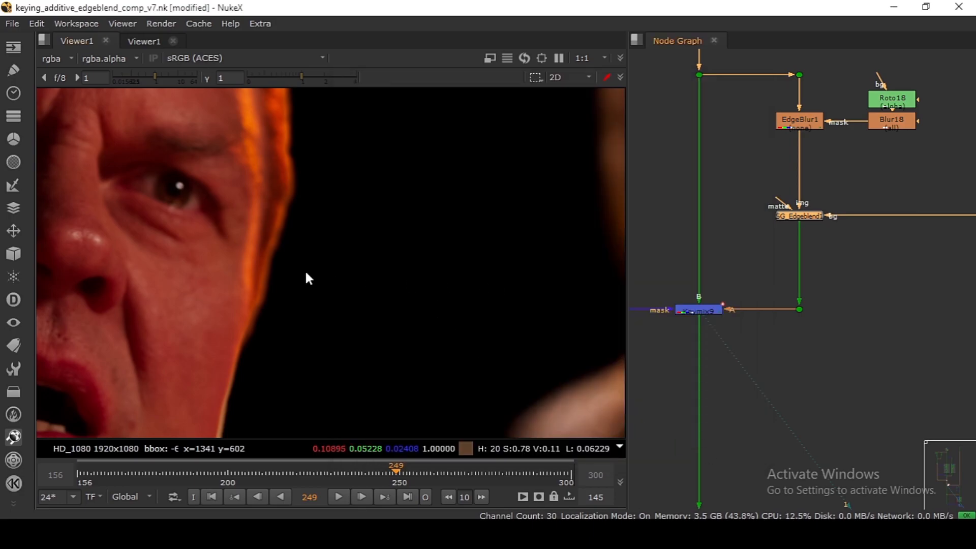
Step: Show the merged comp and compare the face edge with Keymix9 disabled and enabled
left_click(804, 378)
key("2")
left_click(707, 310)
key("d")
key("d")
key("d")
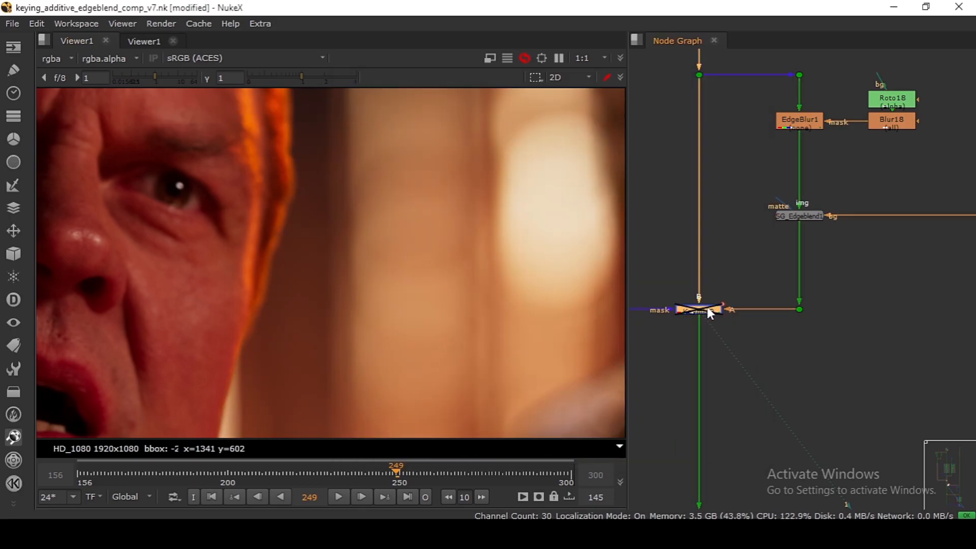
scroll(407, 249, "down", 4)
scroll(365, 305, "up", 4)
key("d")
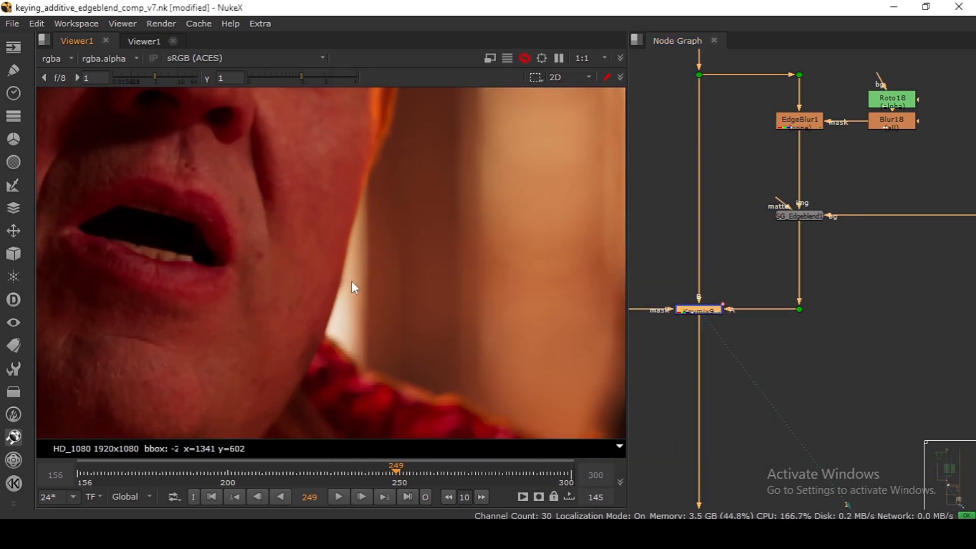
Step: Inspect the jaw edge up close against the bright background while switching Keymix9 off and on
scroll(349, 282, "up", 3)
key("d")
key("d")
key("d")
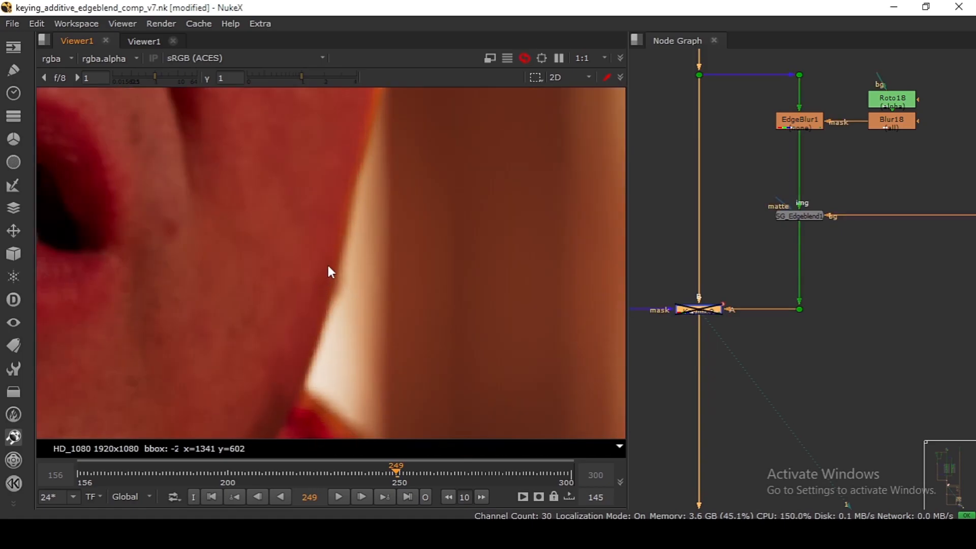
key("d")
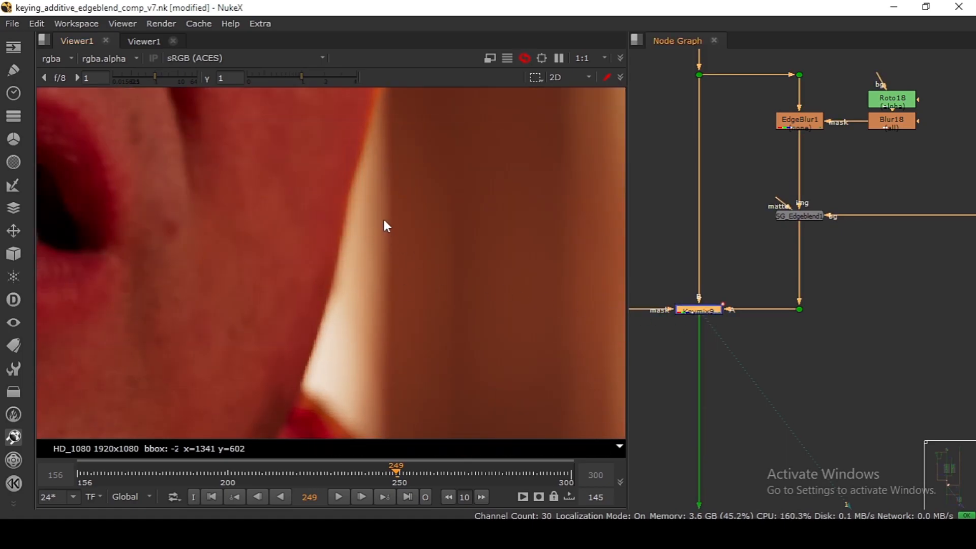
scroll(258, 389, "down", 3)
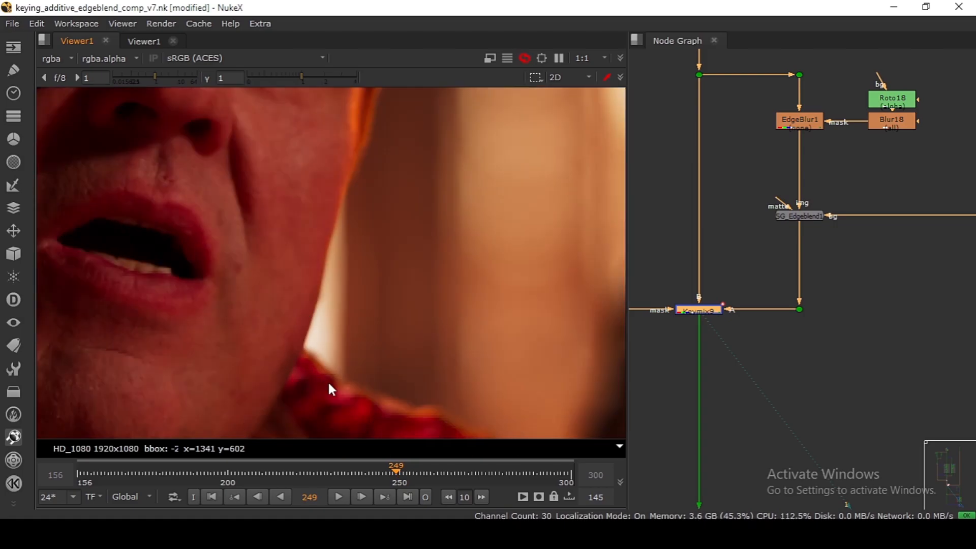
Step: Open Roto19 on the Keymix9 mask, examine its roto shapes over the frame, and close its properties
left_click_drag(697, 278, 785, 279)
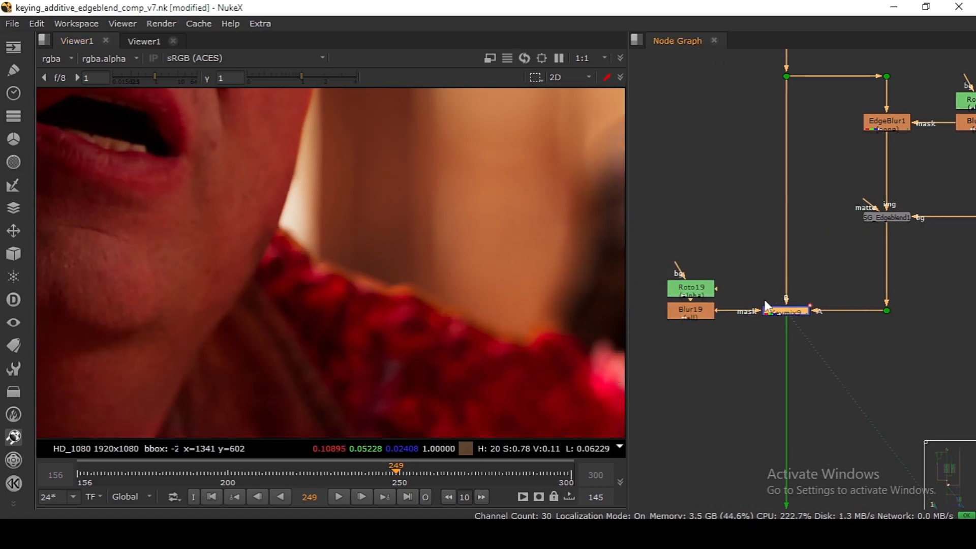
left_click_drag(942, 255, 635, 371)
left_click(637, 370)
double_click(690, 291)
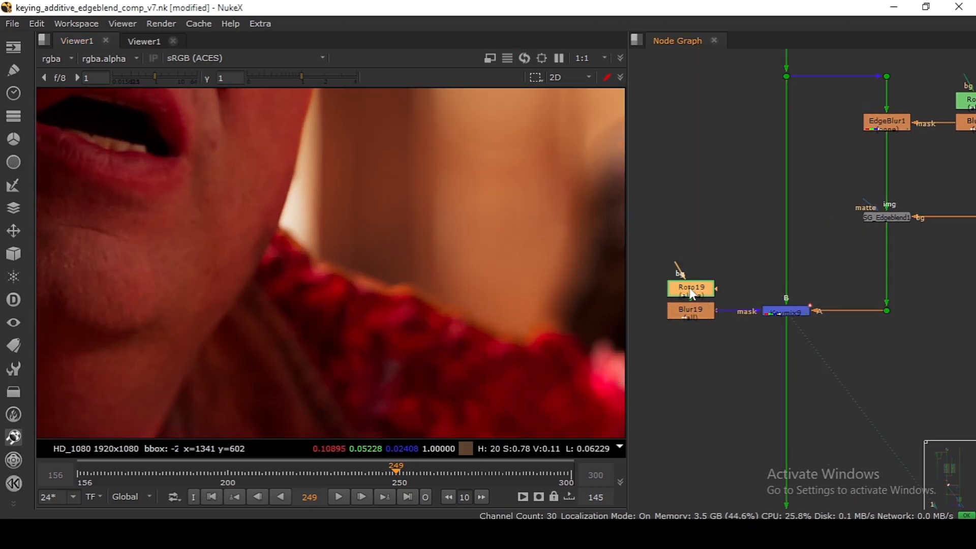
left_click_drag(295, 156, 553, 143)
scroll(443, 177, "down", 5)
left_click_drag(386, 191, 266, 275)
scroll(386, 213, "down", 2)
scroll(305, 275, "up", 3)
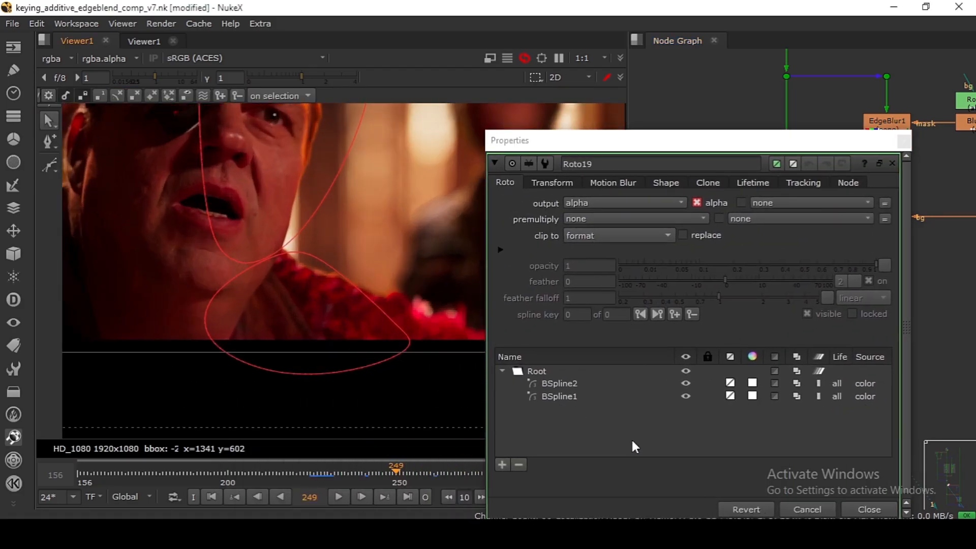
left_click(869, 510)
Step: Go to frame 300 and compare the red collar's edge up close with Keymix9 disabled and enabled
left_click(408, 497)
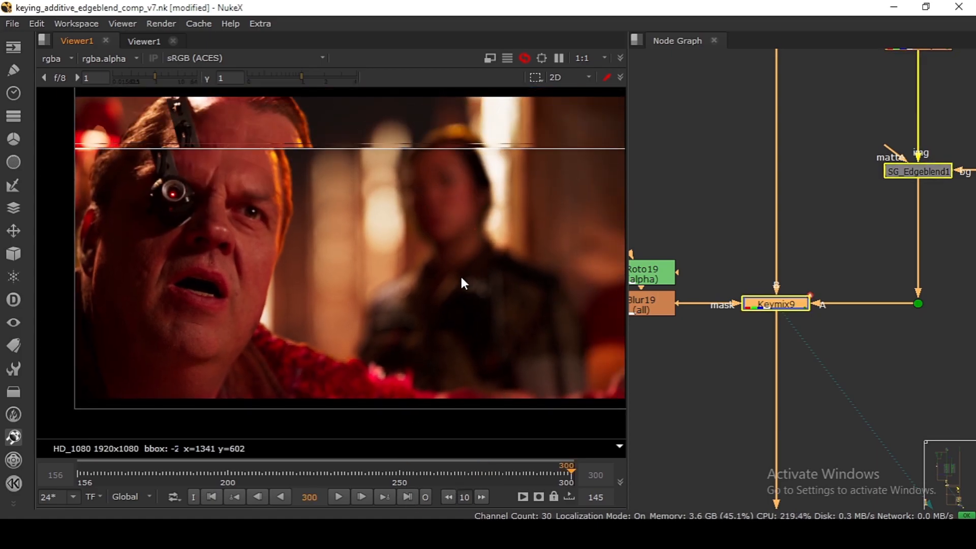
scroll(295, 308, "up", 3)
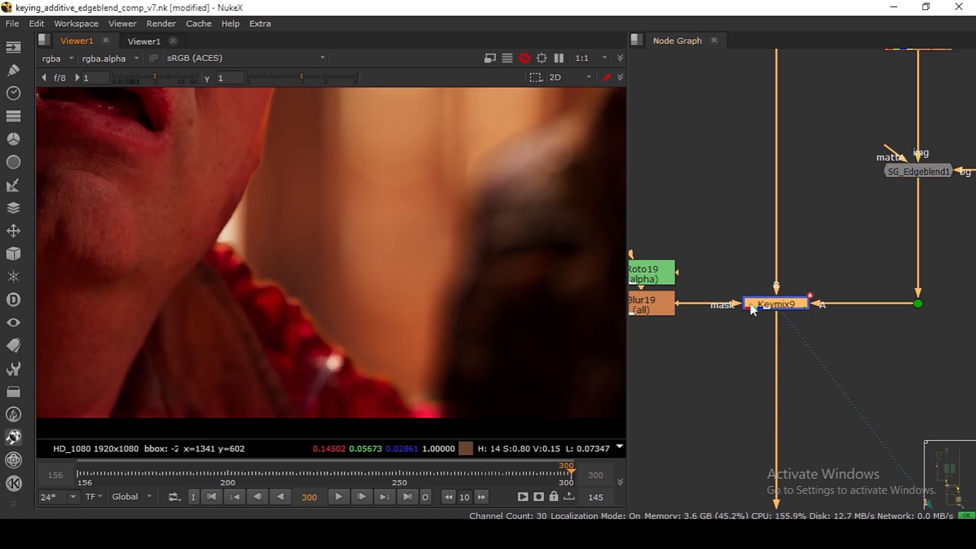
key("d")
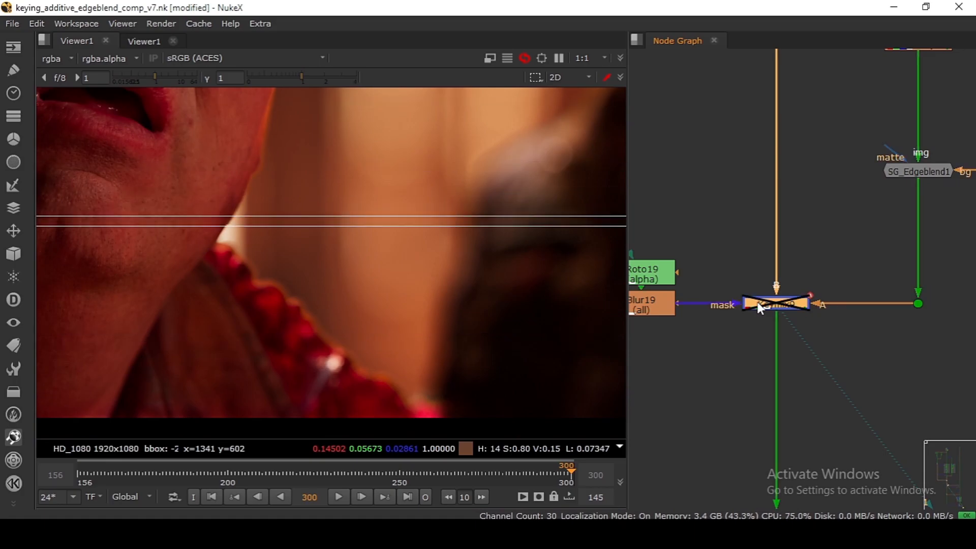
scroll(309, 347, "up", 2)
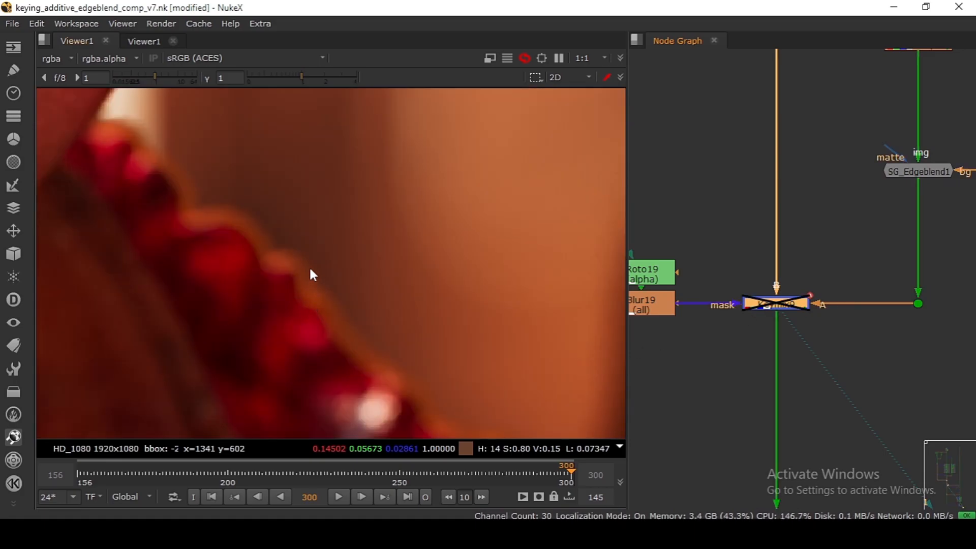
scroll(313, 274, "up", 1)
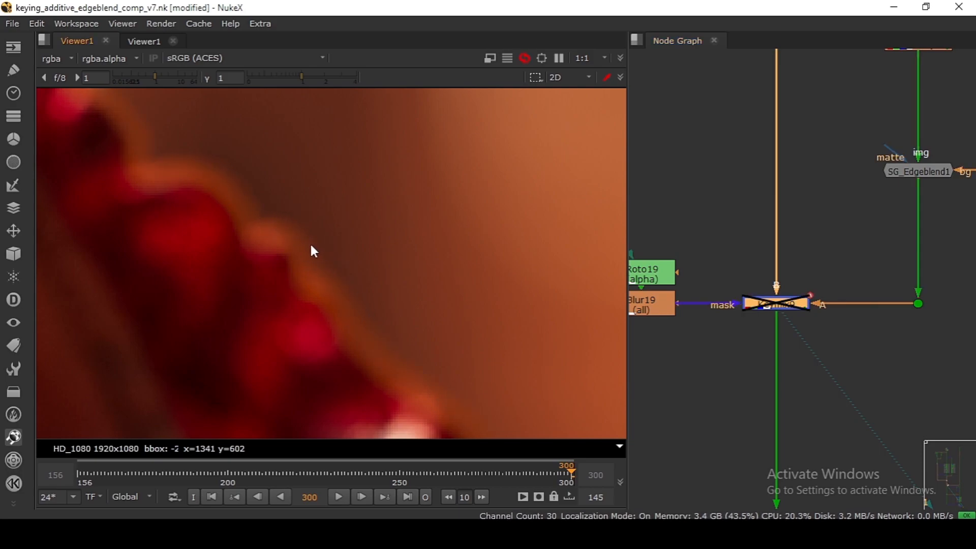
key("d")
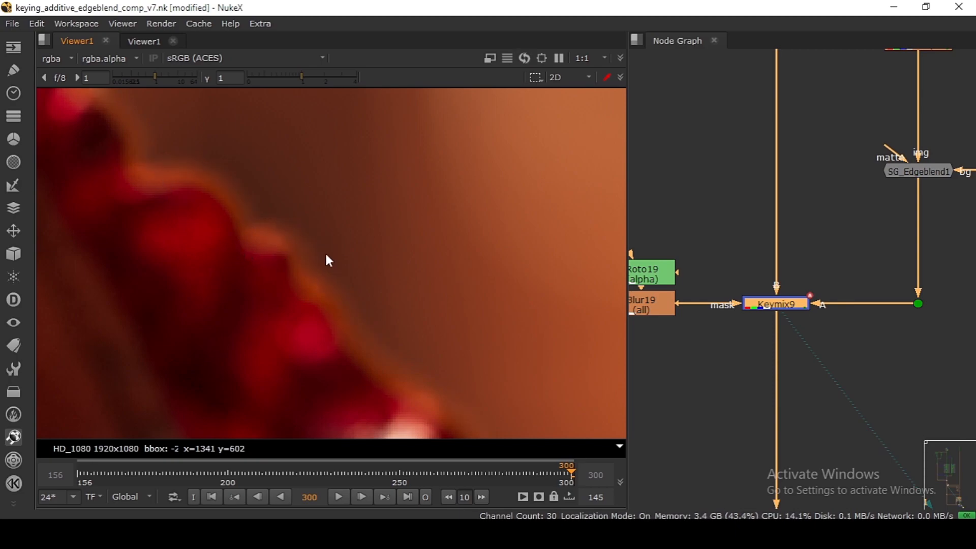
scroll(767, 367, "down", 3)
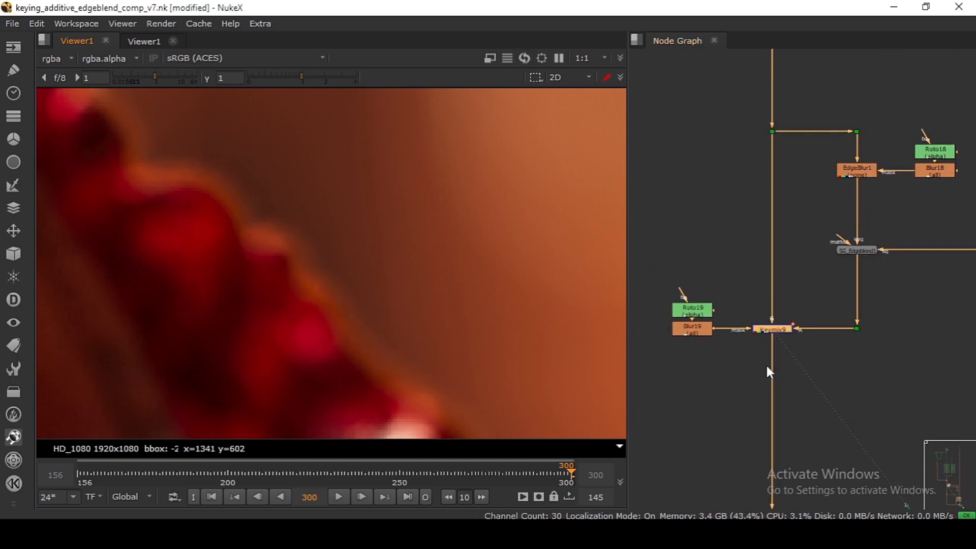
Step: View the graded background branch's output and switch Grade12 and HighlightSuppress off and on to check their effect
scroll(843, 272, "down", 8)
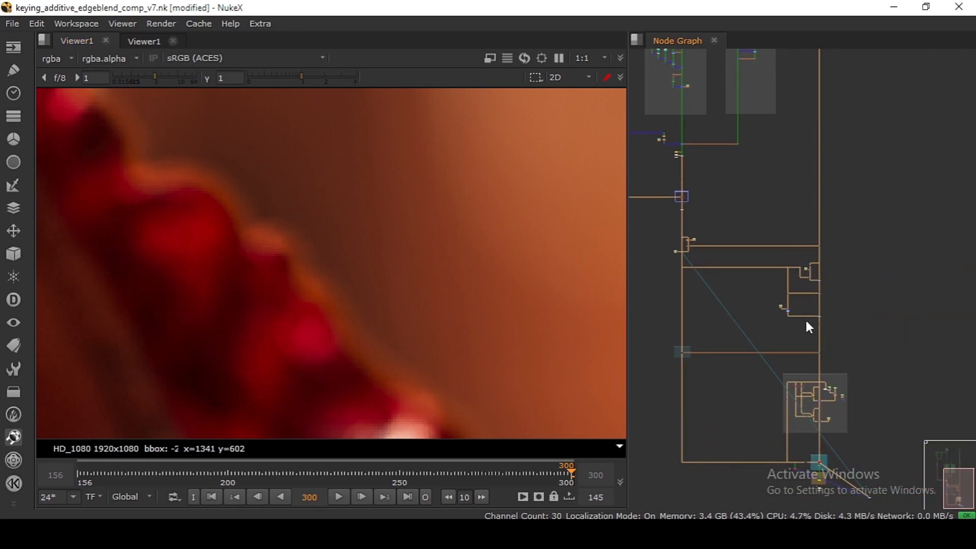
scroll(822, 319, "up", 2)
left_click_drag(796, 314, 858, 365)
key("1")
left_click(854, 364)
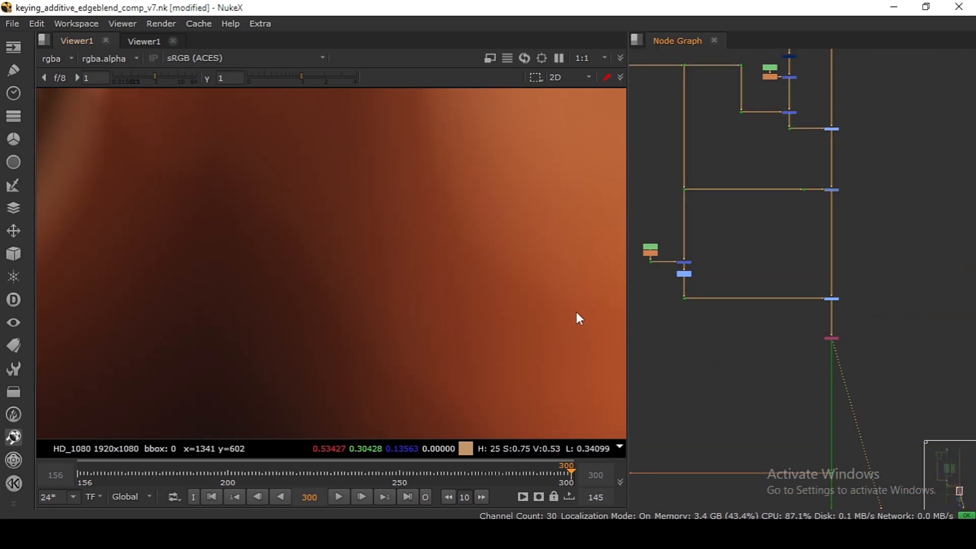
scroll(406, 243, "down", 3)
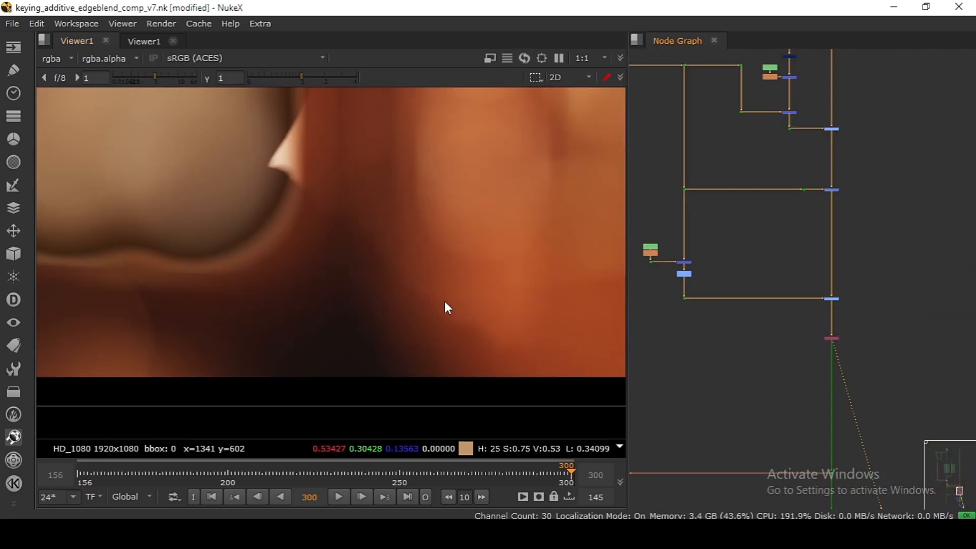
left_click_drag(810, 187, 792, 248)
left_click_drag(860, 163, 804, 268)
key("d")
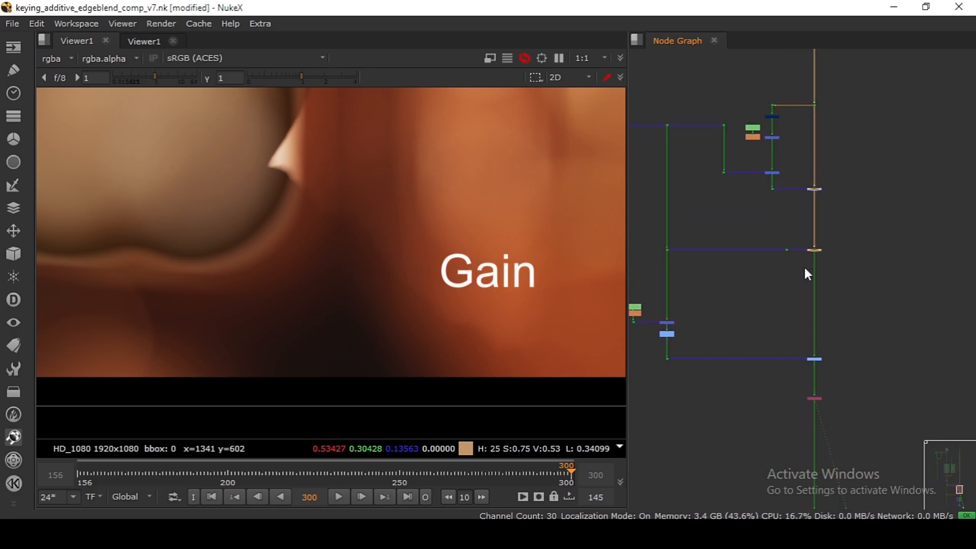
key("d")
Step: View the merged comp from the MERGE backdrop below the additive keyer
scroll(800, 266, "down", 6)
left_click_drag(811, 414, 822, 299)
scroll(823, 299, "up", 6)
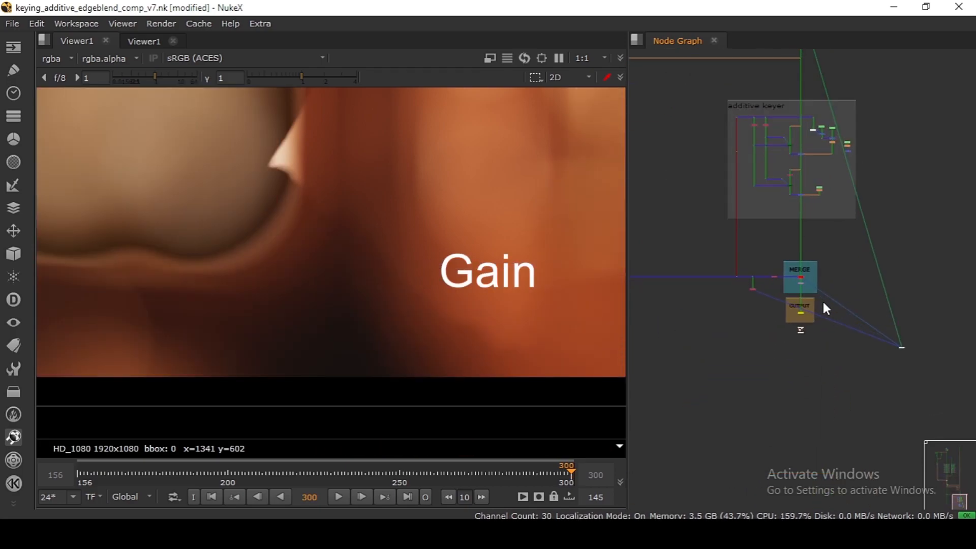
scroll(780, 264, "up", 2)
left_click(783, 260)
key("1")
Step: Copy the Roto19 and Blur19 mask nodes and paste them above the mask connection of HighlightSuppress
scroll(784, 259, "down", 6)
left_click_drag(765, 250, 797, 325)
left_click_drag(687, 148, 844, 295)
scroll(716, 157, "up", 3)
scroll(845, 195, "up", 6)
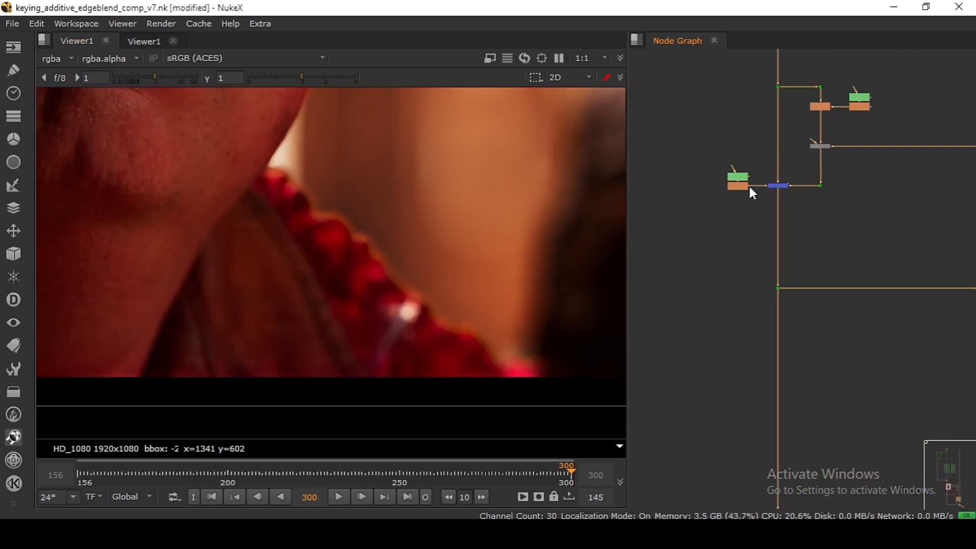
scroll(742, 184, "up", 5)
left_click_drag(691, 137, 765, 208)
scroll(764, 208, "down", 5)
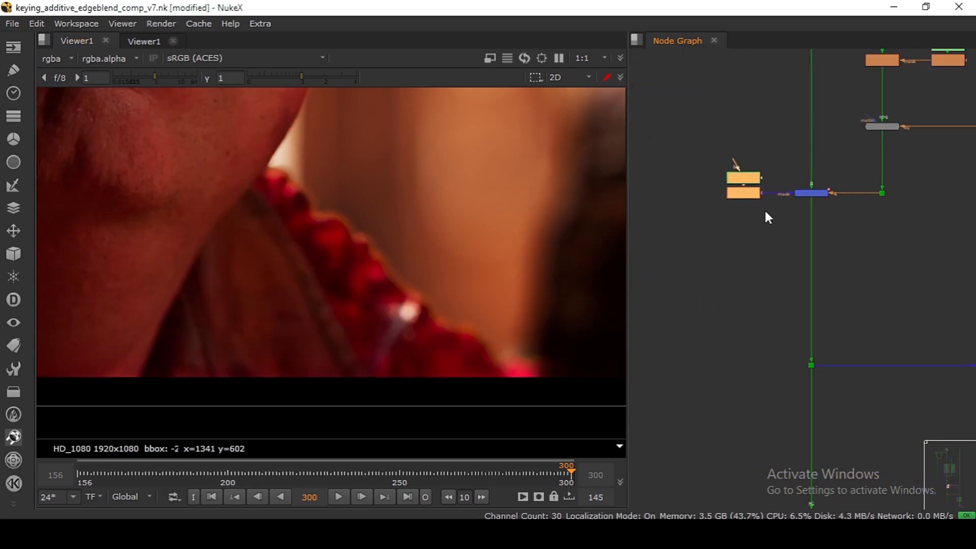
scroll(764, 209, "down", 4)
left_click_drag(808, 268, 725, 254)
left_click_drag(808, 337, 795, 268)
scroll(829, 194, "up", 6)
left_click_drag(817, 163, 820, 261)
scroll(817, 219, "up", 6)
key("ctrl+v")
Step: Add a Merge below Blur17, insert it into the HighlightSuppress mask connection, and set its operation to stencil
key("m")
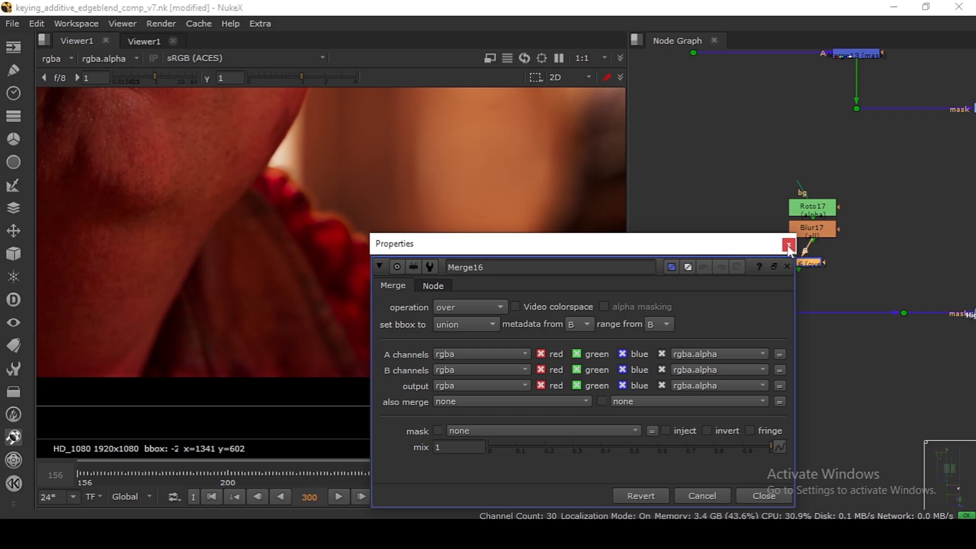
left_click(789, 246)
left_click_drag(798, 259, 815, 309)
double_click(814, 309)
left_click_drag(450, 243, 585, 178)
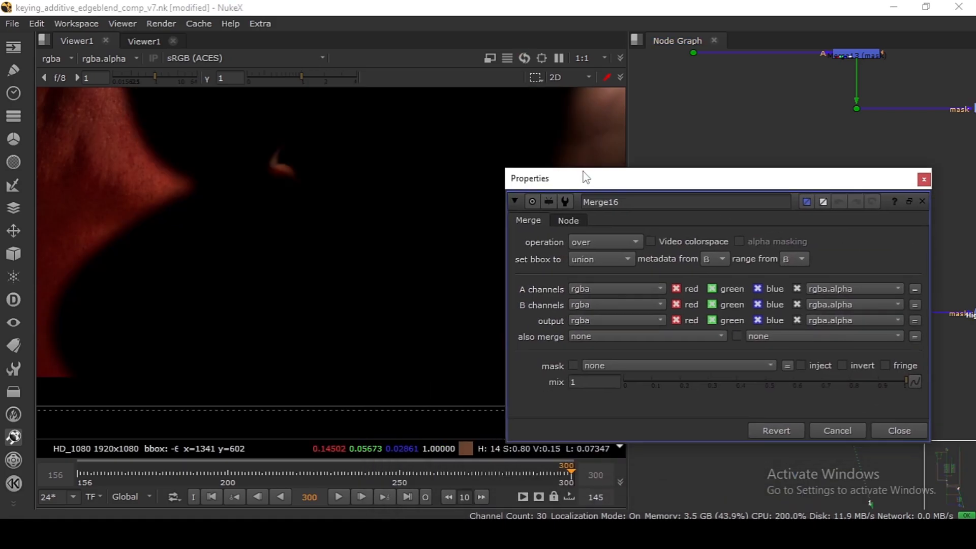
left_click(610, 245)
left_click(585, 410)
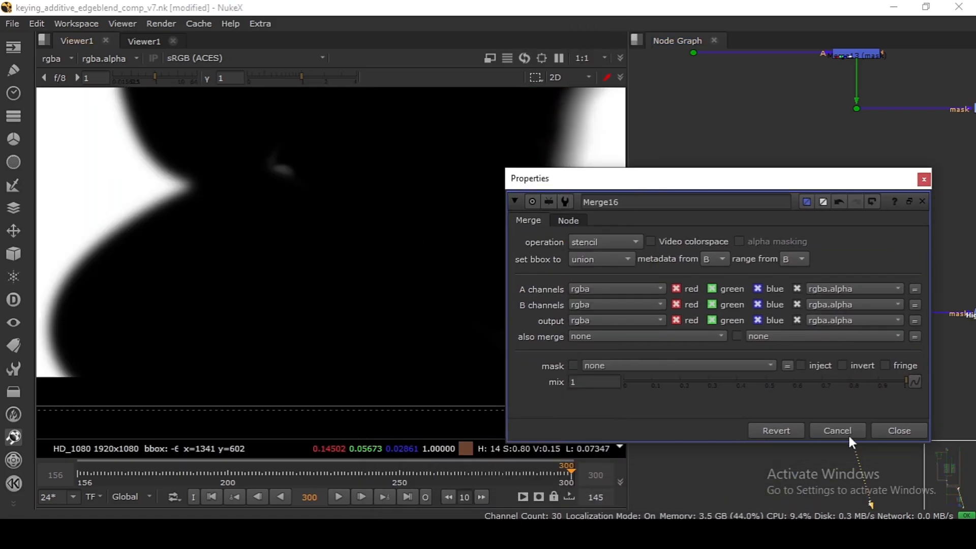
left_click(899, 431)
Step: View the output of HighlightSuppress in colour and examine the lower background area
scroll(324, 184, "down", 5)
scroll(666, 229, "down", 4)
scroll(802, 268, "up", 3)
left_click(800, 237)
left_click_drag(800, 237, 938, 326)
key("1")
key("a")
left_click_drag(341, 192, 356, 243)
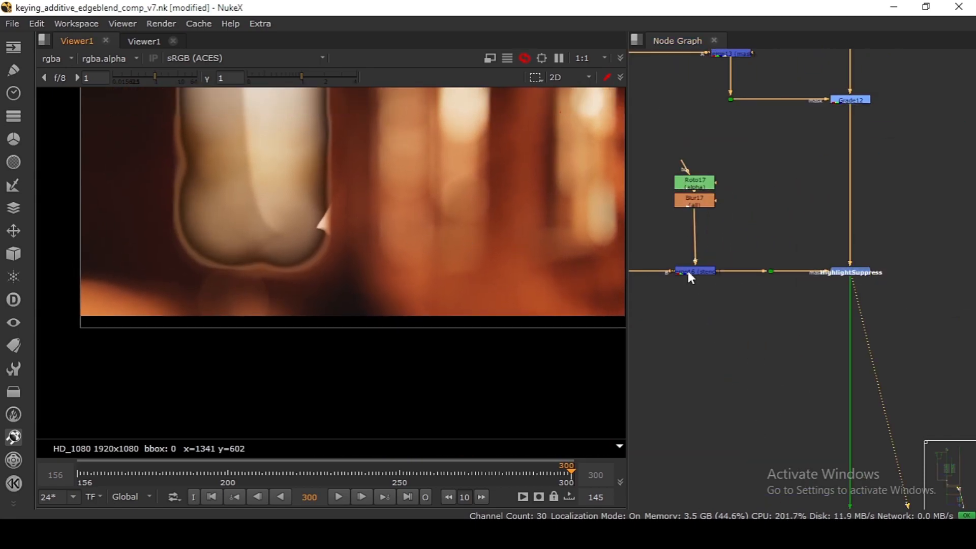
Step: Compare the full background frame with the Merge16 stencil disabled and enabled
left_click(702, 269)
key("d")
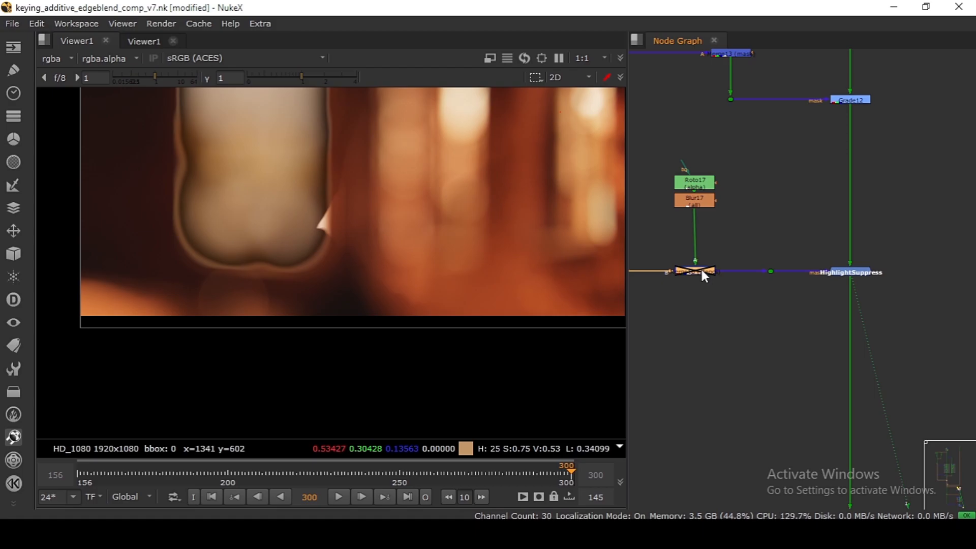
key("f")
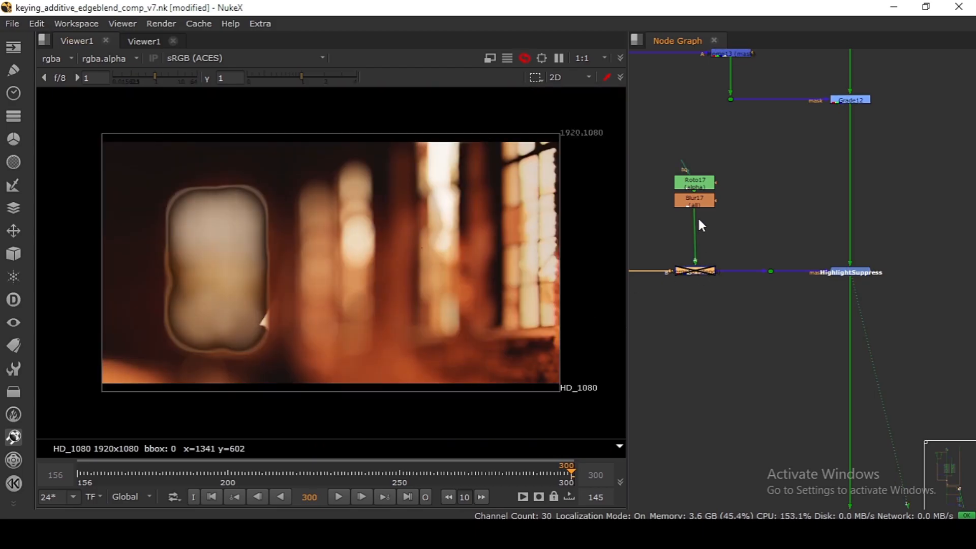
key("d")
Step: Move Roto17 and Blur17 closer to the Merge16 stencil node and show the merged comp
left_click_drag(695, 202, 699, 218)
left_click(753, 244)
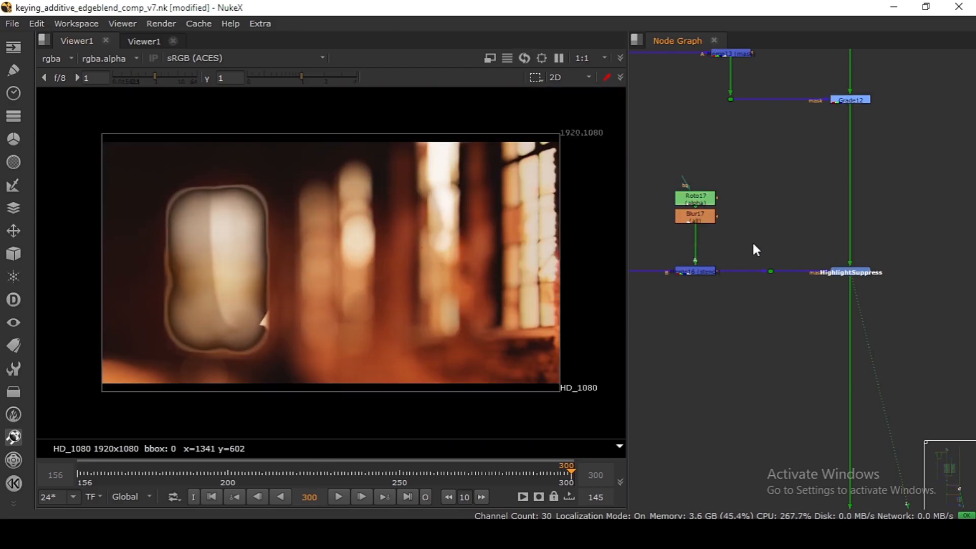
scroll(752, 240, "down", 5)
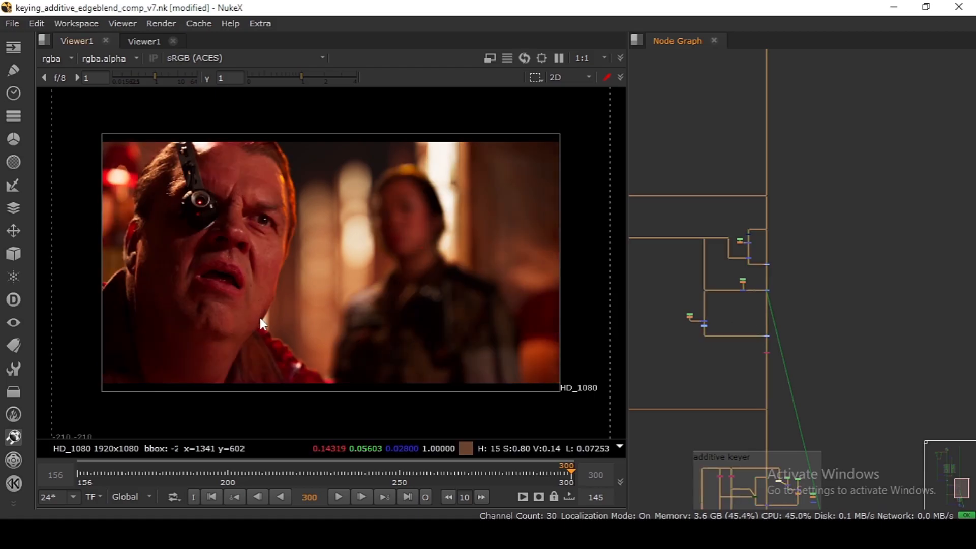
Step: Examine the foreground's jacket, cheek and face edges up close in the merged comp
scroll(263, 323, "up", 10)
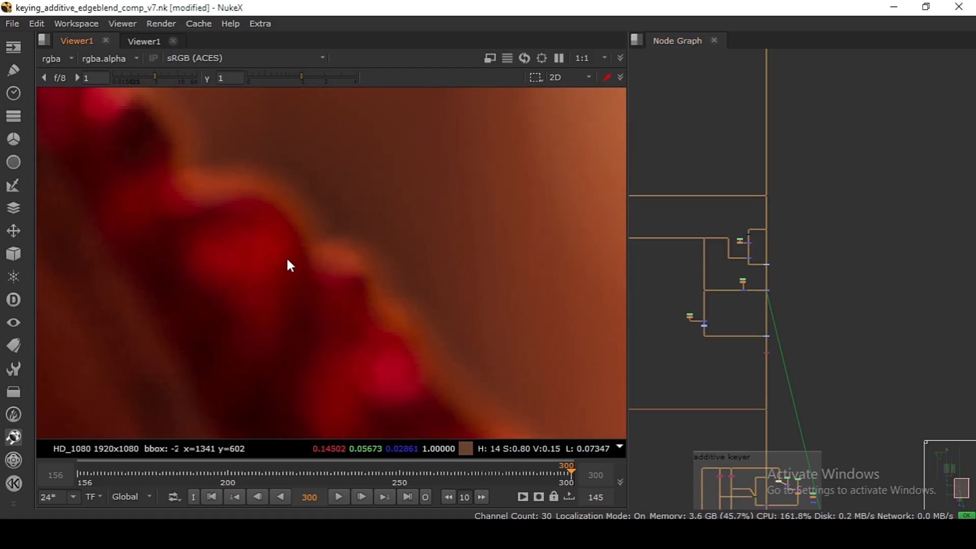
scroll(717, 284, "up", 6)
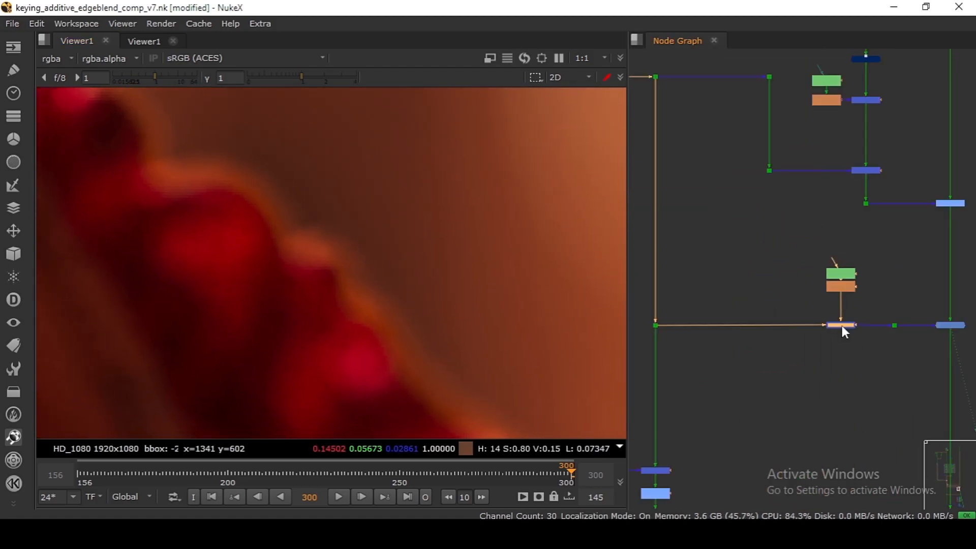
scroll(404, 187, "down", 5)
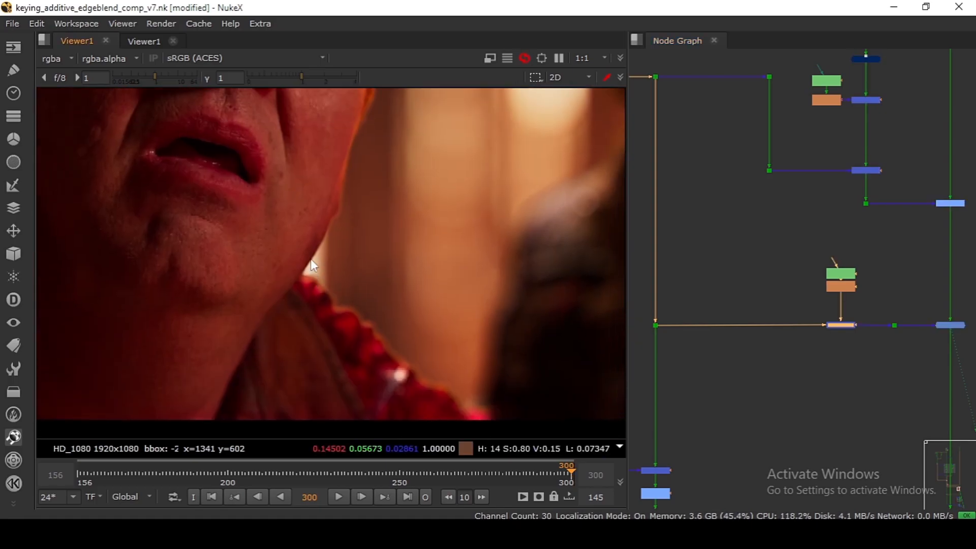
scroll(336, 193, "up", 5)
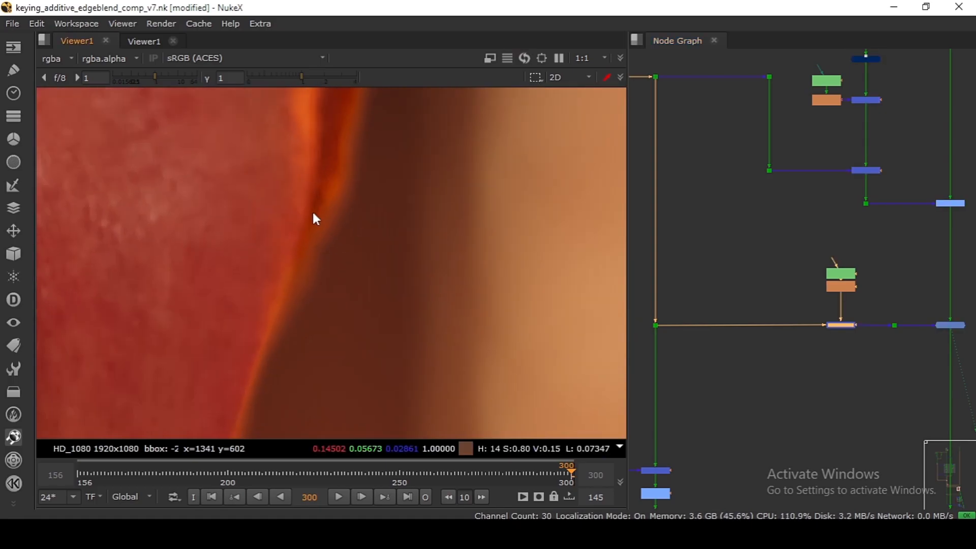
scroll(314, 213, "down", 3)
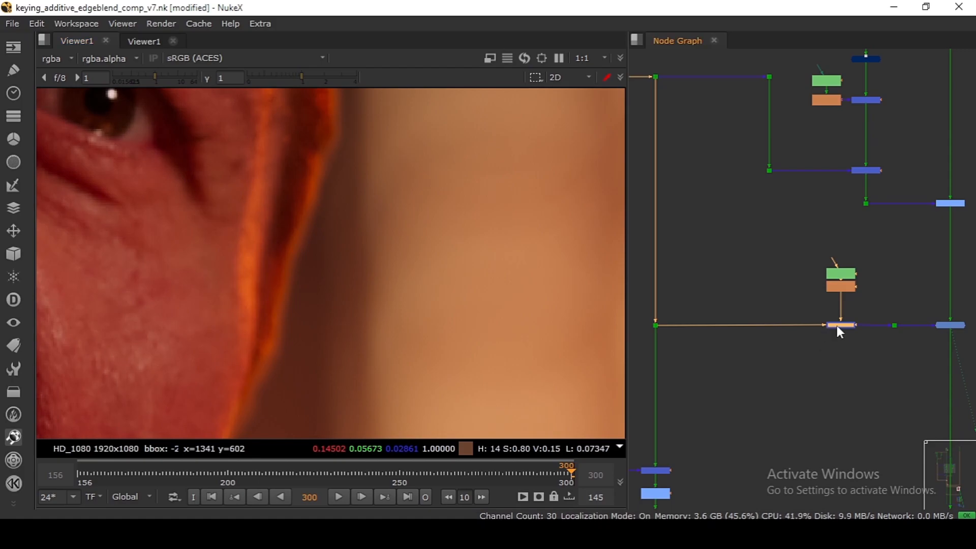
scroll(288, 298, "up", 5)
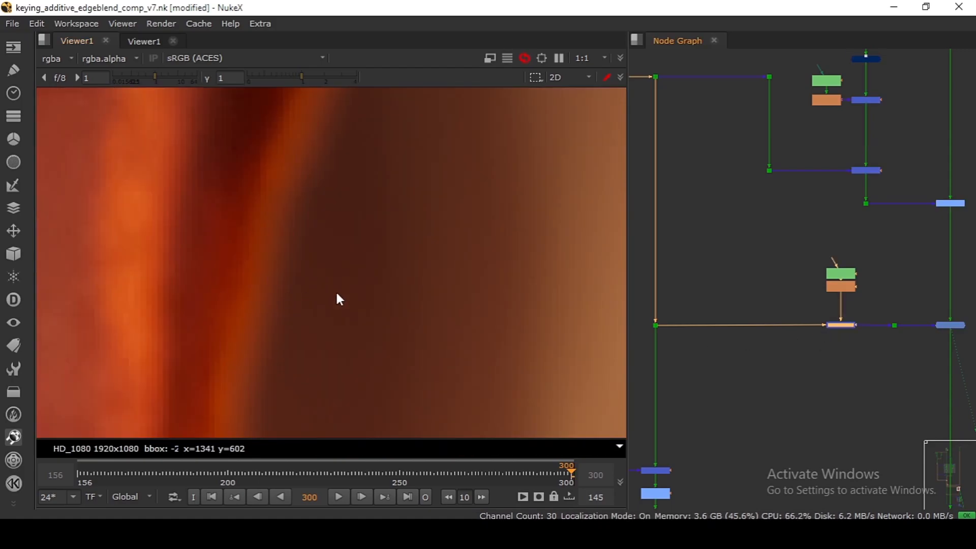
scroll(807, 293, "down", 4)
Step: View the full background plate upstream of HighlightSuppress and compare it with the selected nodes disabled and enabled
left_click_drag(840, 230, 888, 274)
key("1")
key("f")
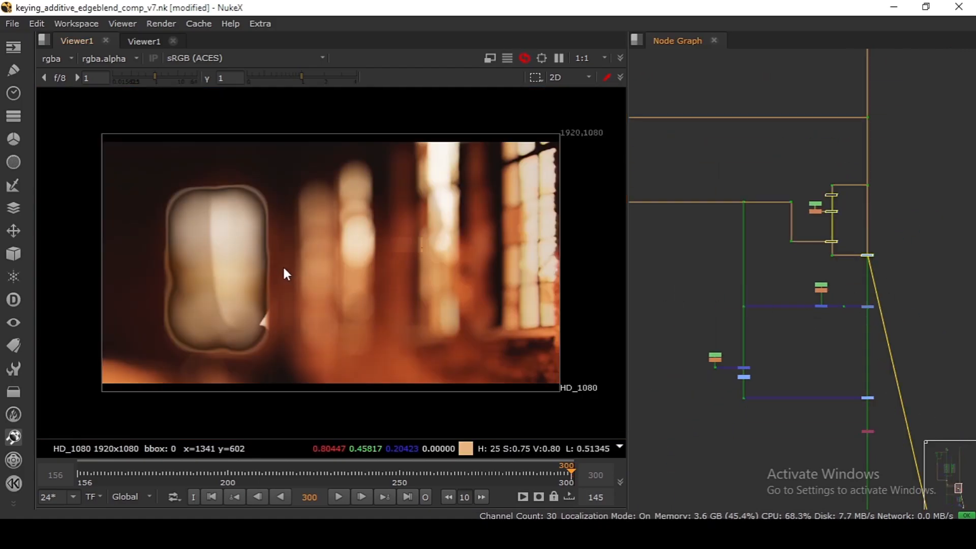
scroll(288, 275, "up", 5)
scroll(867, 255, "up", 3)
key("d")
key("d")
key("d")
key("d")
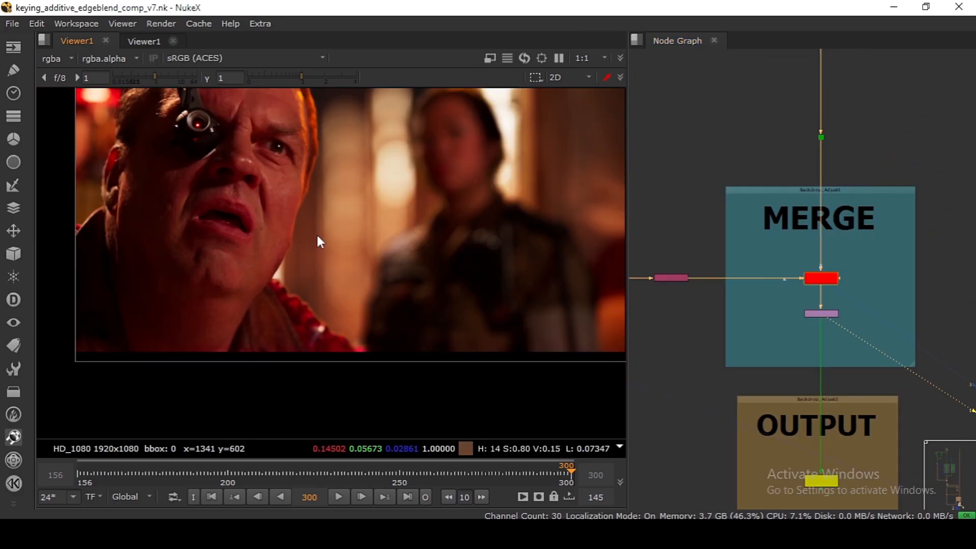
Step: Examine the man's face edge against the bright background up close and in the full merged frame
scroll(285, 239, "down", 1)
scroll(285, 239, "up", 7)
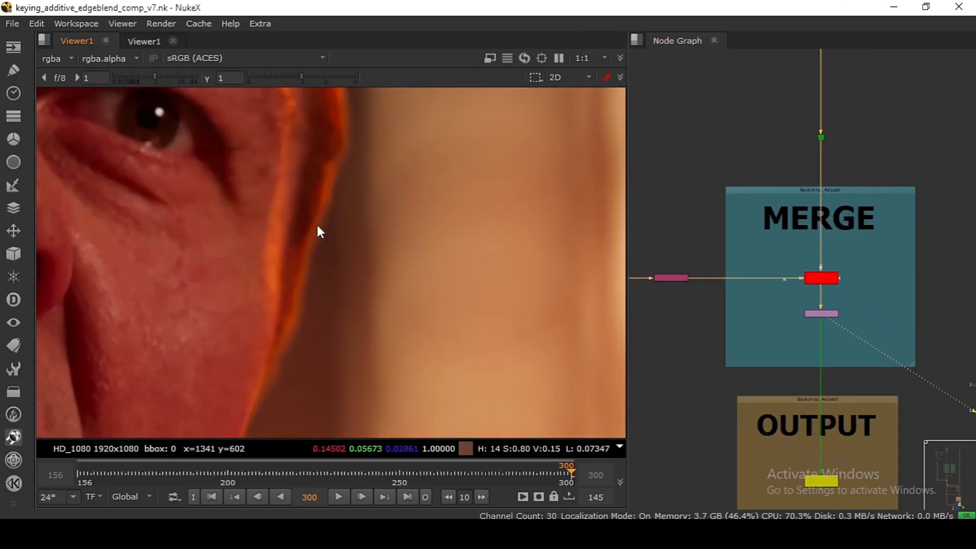
left_click_drag(320, 215, 333, 234)
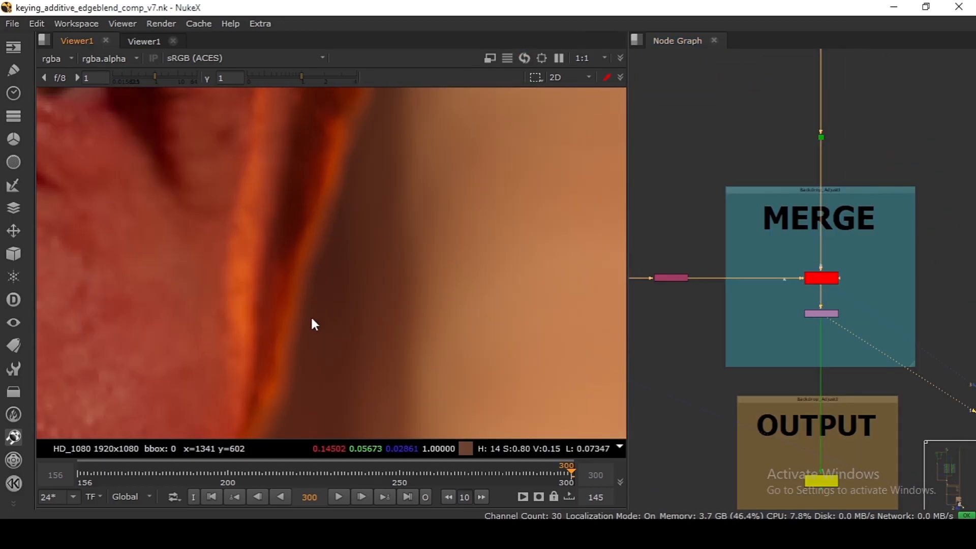
scroll(311, 317, "down", 4)
scroll(320, 250, "up", 2)
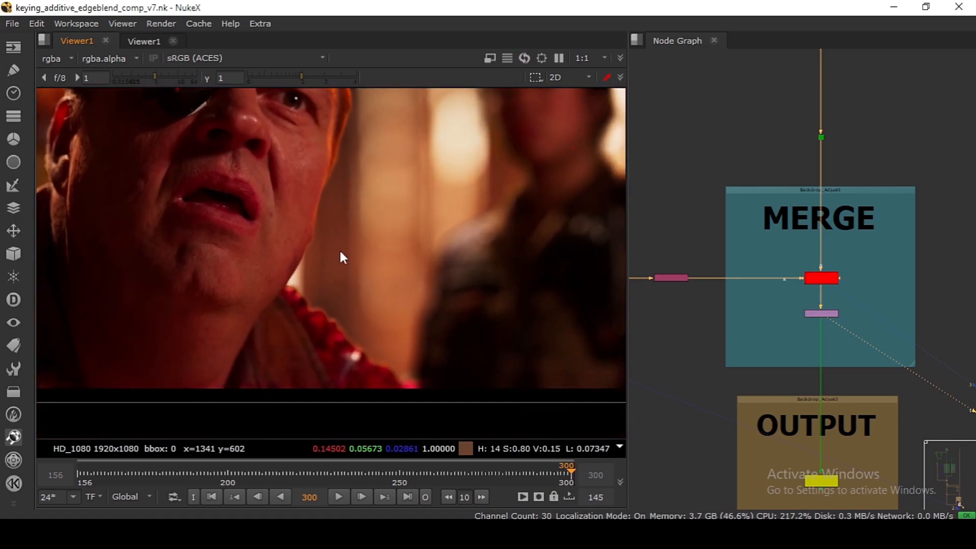
key("f")
scroll(712, 266, "down", 3)
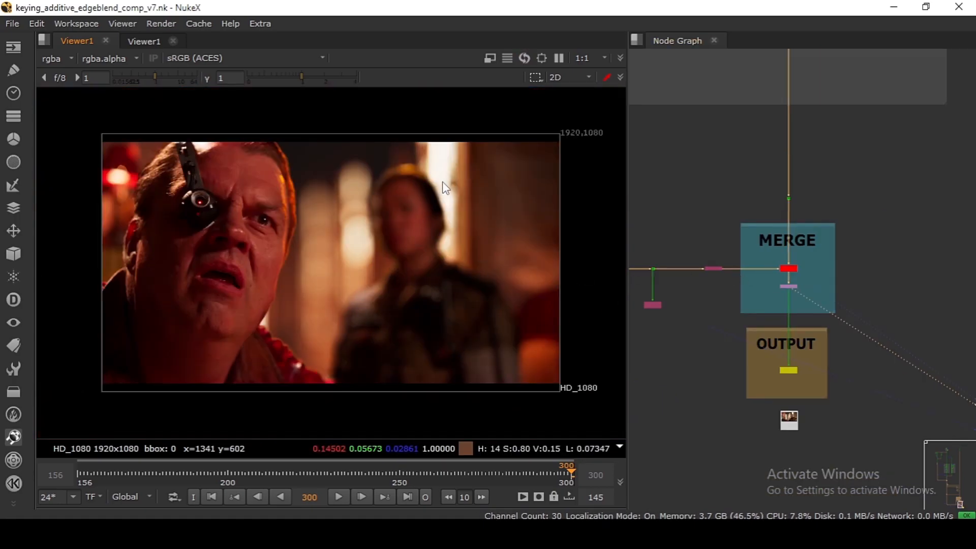
scroll(443, 187, "up", 2)
left_click_drag(507, 144, 301, 363)
scroll(831, 219, "down", 5)
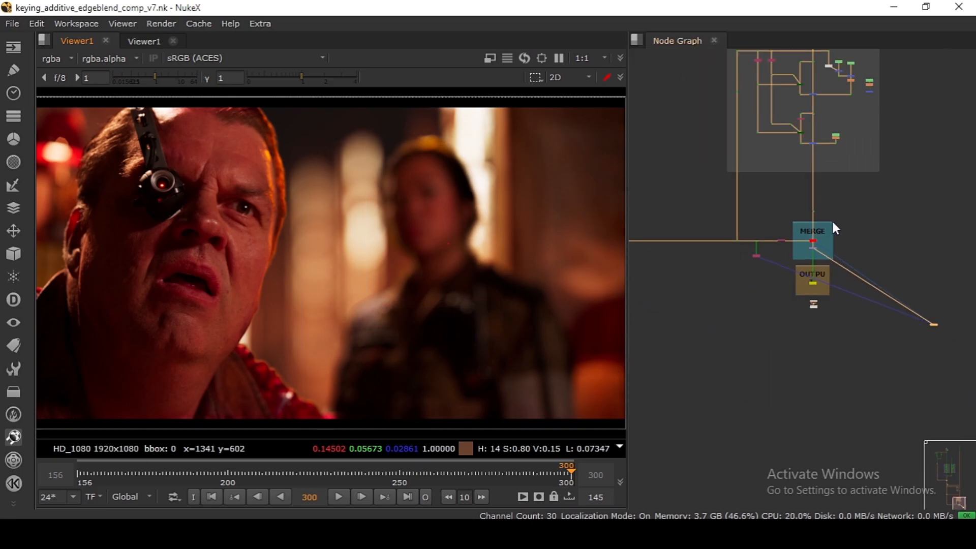
Step: Compare the merged comp with all the nodes in the additive keyer backdrop disabled and enabled
scroll(788, 264, "up", 8)
key("d")
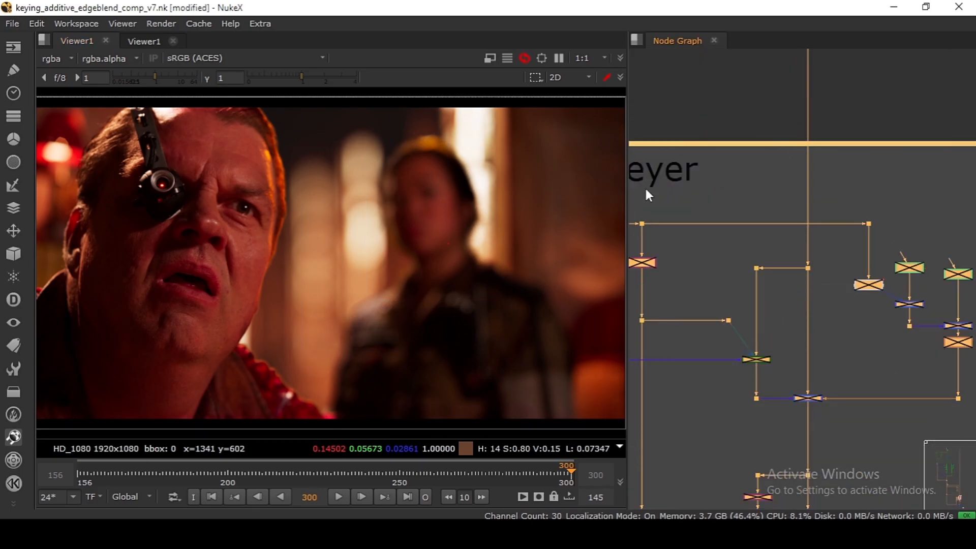
key("d")
key("d")
key("d")
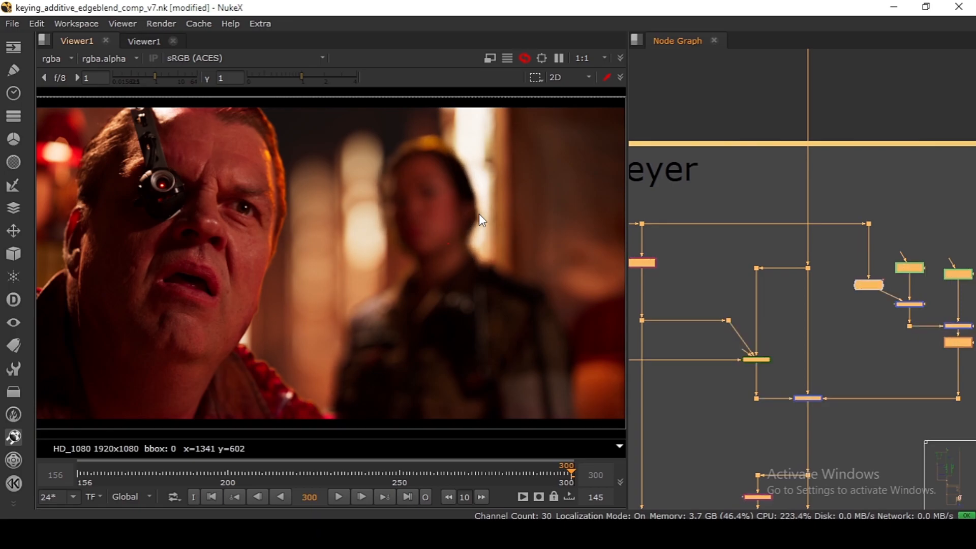
key("d")
key("d")
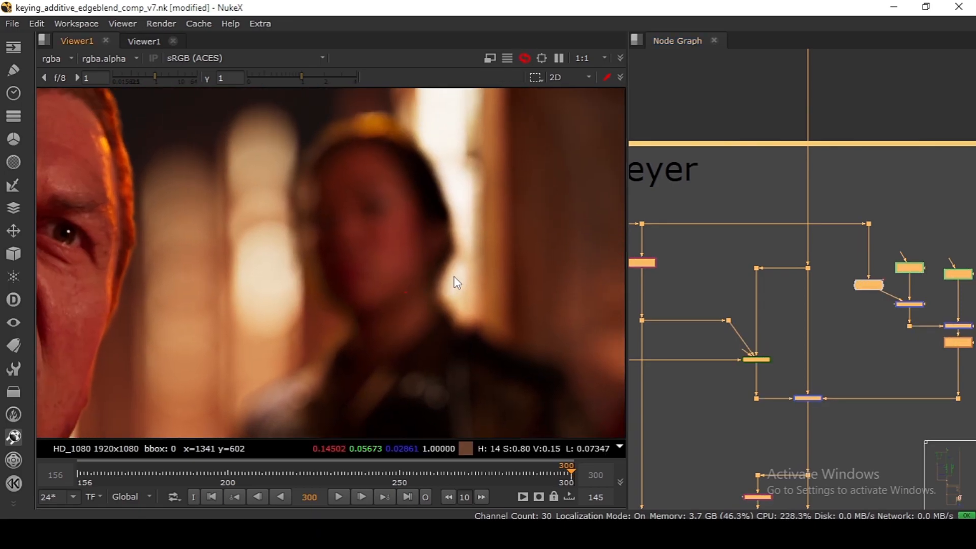
Step: Locate the keying branch below the roto mattes and view its keyed foreground output
scroll(686, 238, "down", 5)
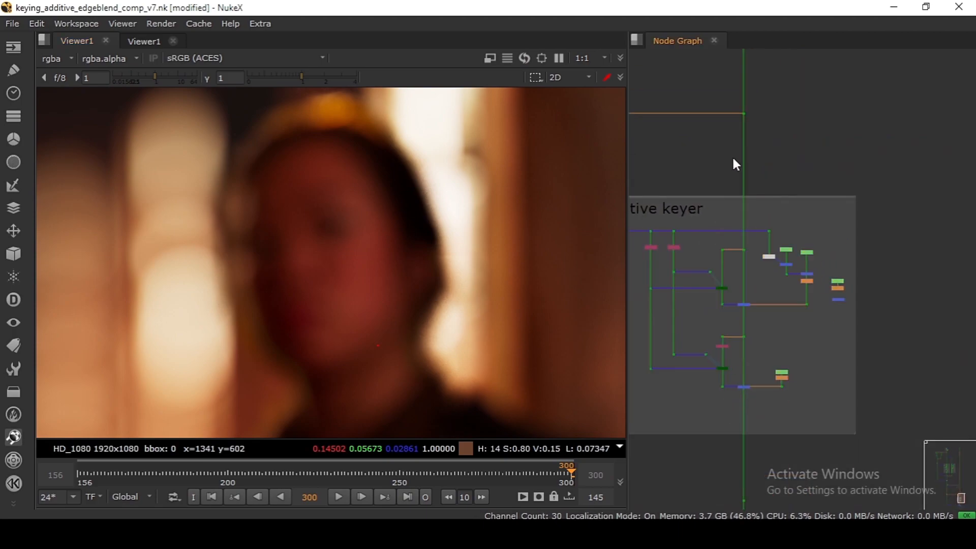
scroll(660, 321, "down", 5)
left_click_drag(660, 320, 803, 298)
scroll(759, 282, "down", 3)
left_click_drag(695, 174, 762, 351)
scroll(734, 258, "up", 10)
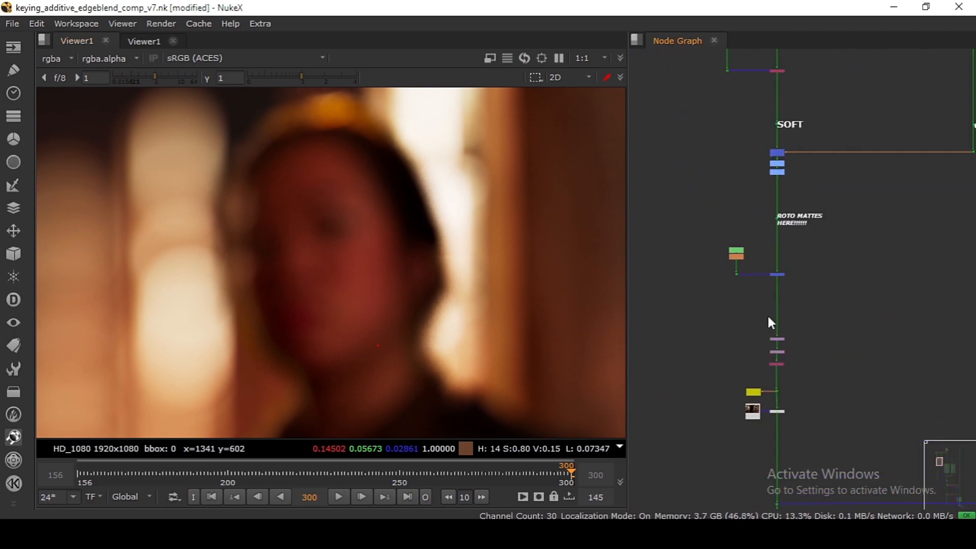
scroll(768, 313, "up", 2)
left_click(771, 277)
key("1")
scroll(770, 279, "down", 4)
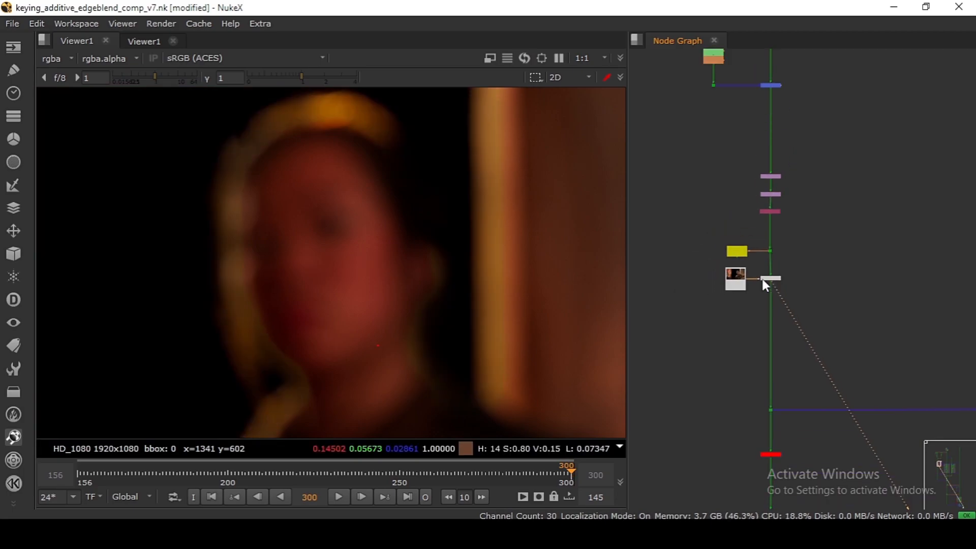
Step: Inspect the alpha matte around the woman's head at several nodes of the keying branch
key("a")
scroll(761, 249, "down", 4)
left_click_drag(767, 185, 753, 397)
scroll(823, 270, "up", 3)
left_click_drag(870, 223, 824, 258)
scroll(823, 260, "up", 5)
scroll(732, 305, "down", 4)
left_click_drag(707, 437, 819, 210)
left_click(681, 283)
key("1")
left_click_drag(661, 212, 712, 255)
key("1")
scroll(712, 258, "down", 9)
left_click_drag(753, 376, 709, 155)
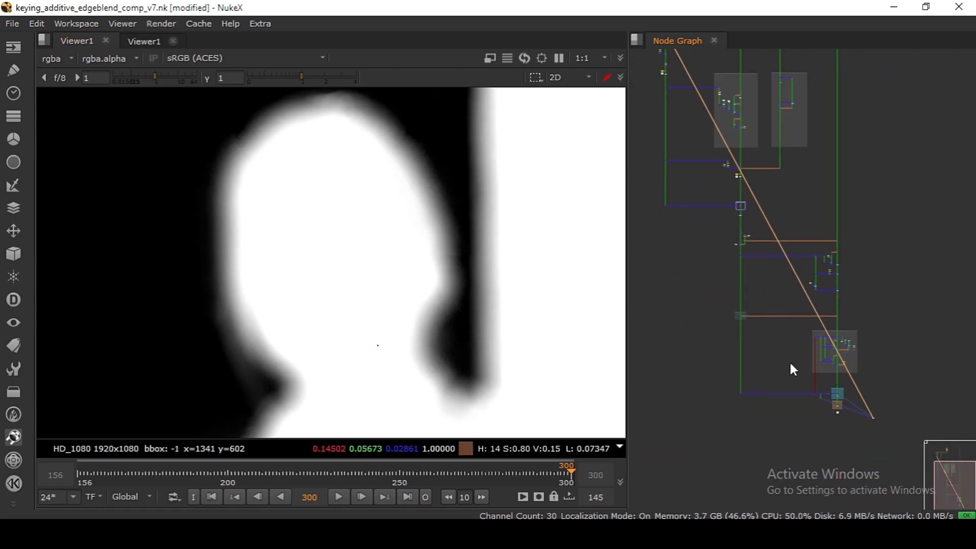
Step: View the red merge node in the MERGE backdrop and return from alpha to colour
left_click_drag(789, 363, 754, 278)
scroll(801, 317, "up", 3)
scroll(803, 307, "up", 7)
left_click(813, 273)
key("1")
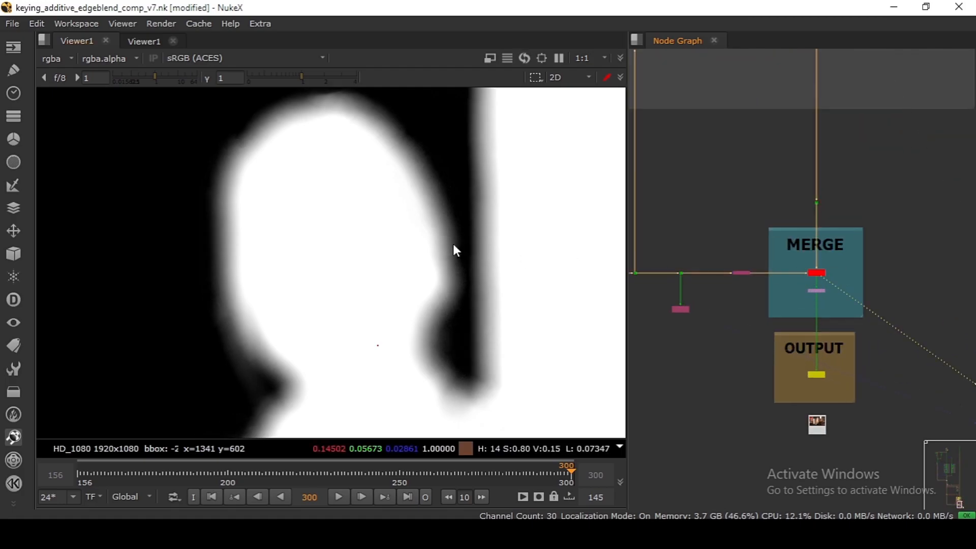
key("a")
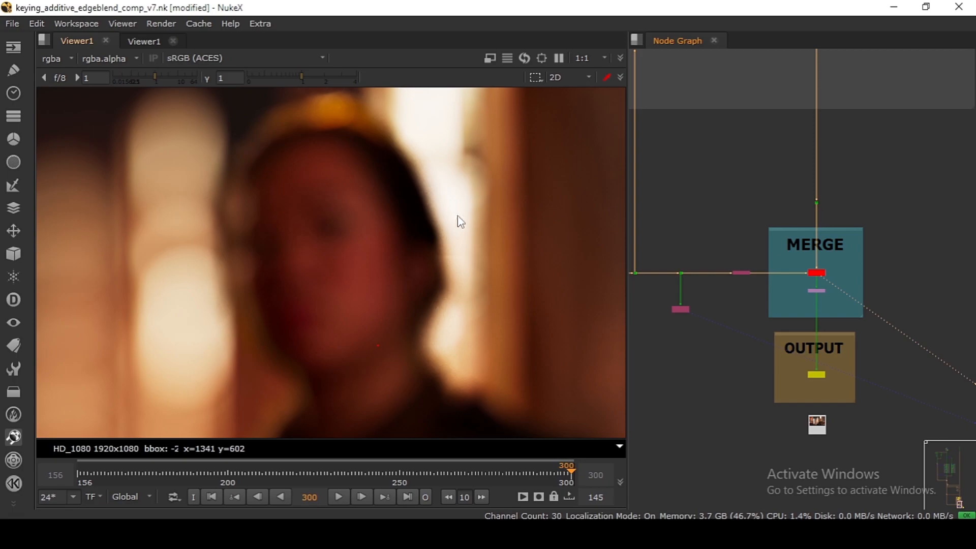
Step: View the green-screen plate, sample the woman's hair edge, and flip repeatedly between the plate and the comp
scroll(692, 309, "up", 3)
left_click(681, 310)
key("1")
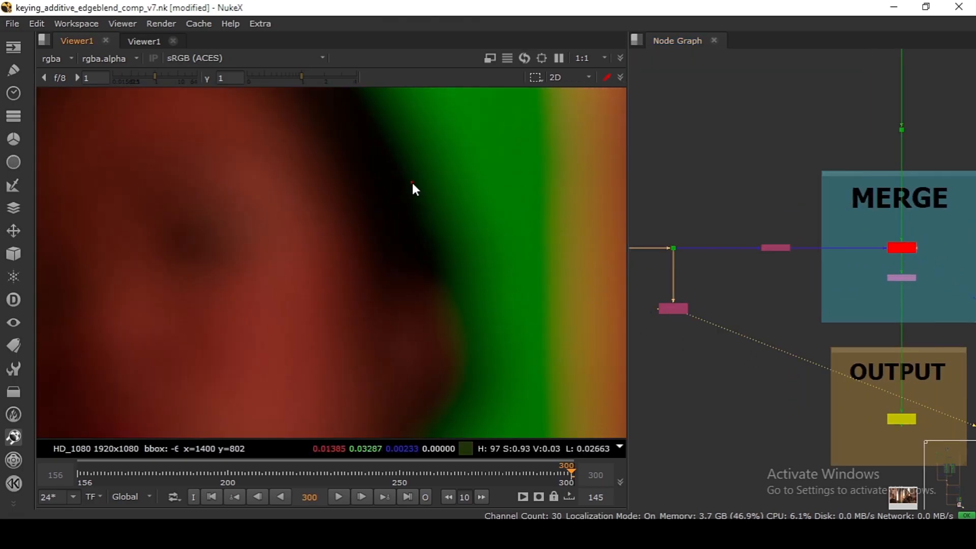
left_click_drag(411, 182, 483, 151, "ctrl+shift")
key("2")
key("1")
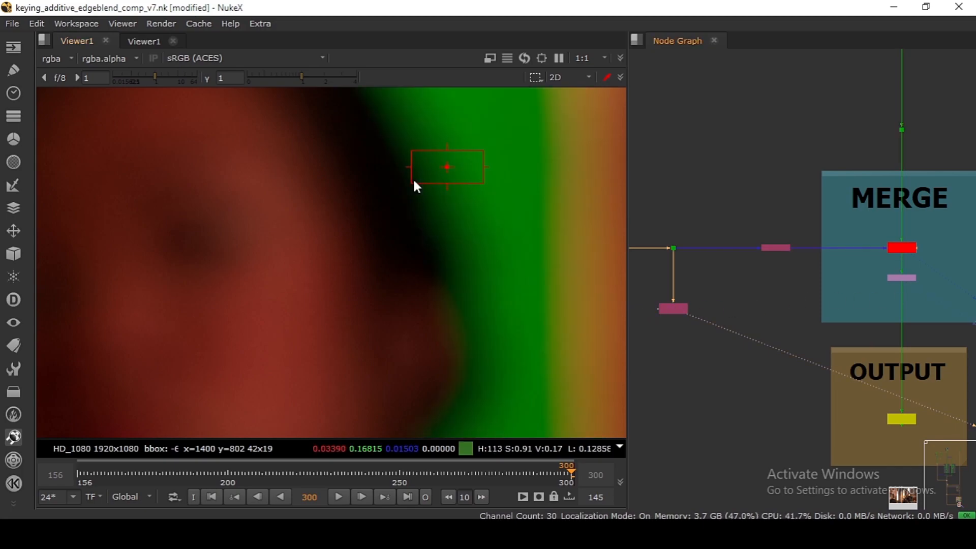
key("2")
key("1")
key("2")
key("1")
key("2")
key("1")
key("2")
Step: Examine the woman's hair edge in the comp and view the red merge node in the MERGE backdrop
scroll(839, 193, "down", 5)
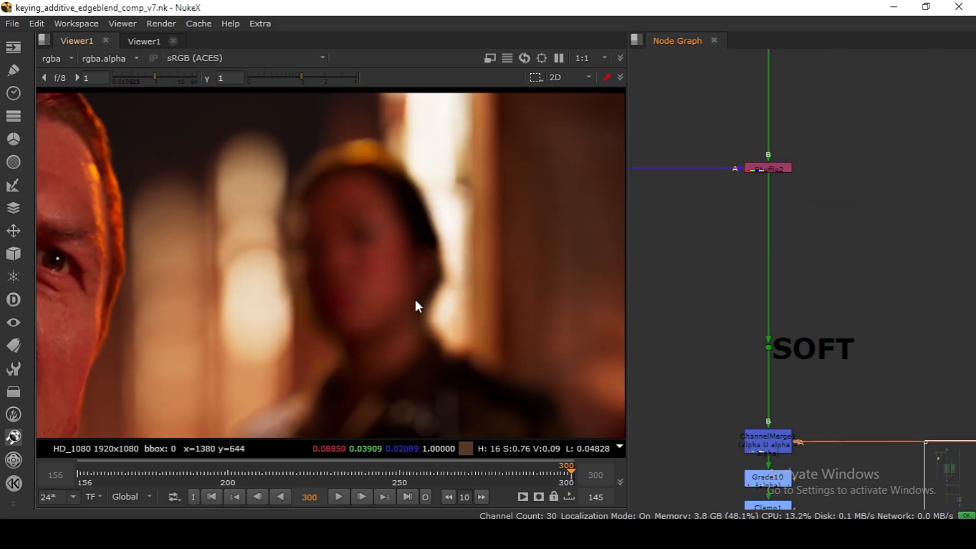
scroll(407, 315, "up", 3)
left_click_drag(411, 206, 468, 179)
scroll(889, 231, "down", 5)
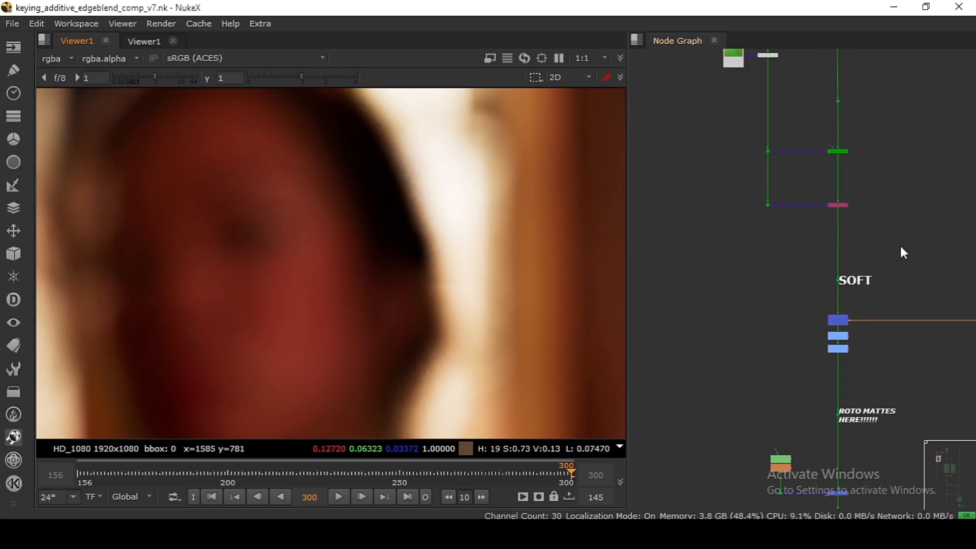
scroll(900, 249, "down", 5)
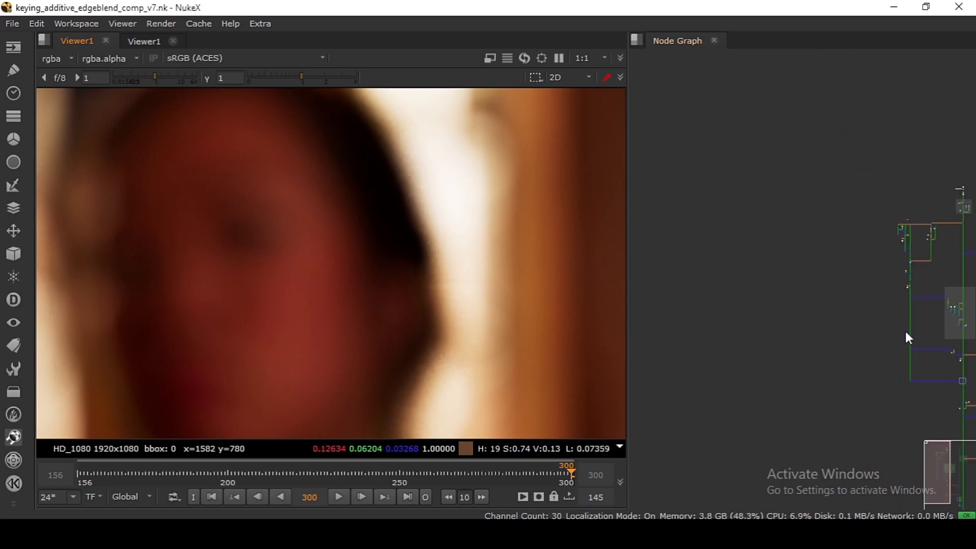
scroll(779, 260, "up", 8)
scroll(854, 301, "up", 1)
left_click(857, 301)
key("1")
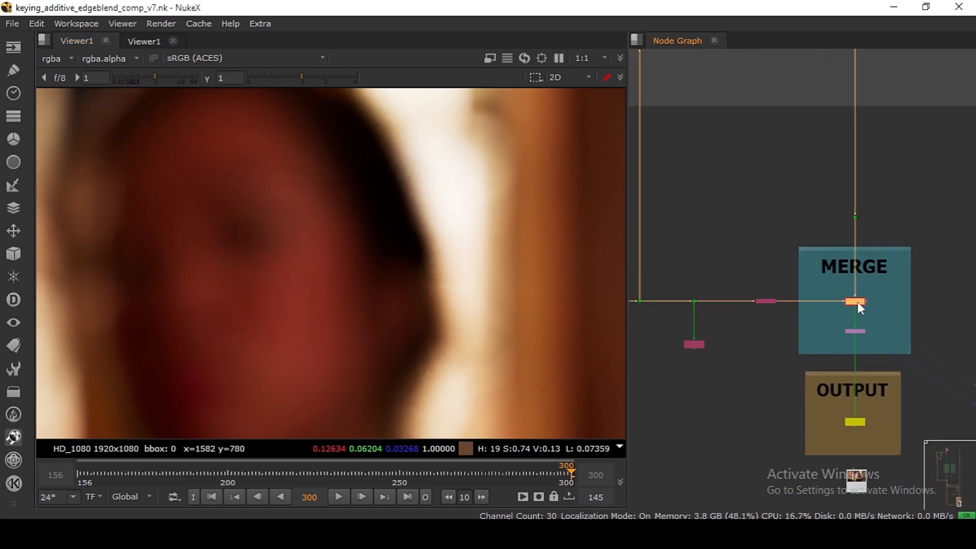
Step: Toggle the additive keyer node off and on, and examine the image node below OUTPUT, framed and close up
scroll(858, 301, "down", 2)
left_click_drag(829, 122, 804, 308)
left_click(807, 66)
key("d")
key("d")
key("f")
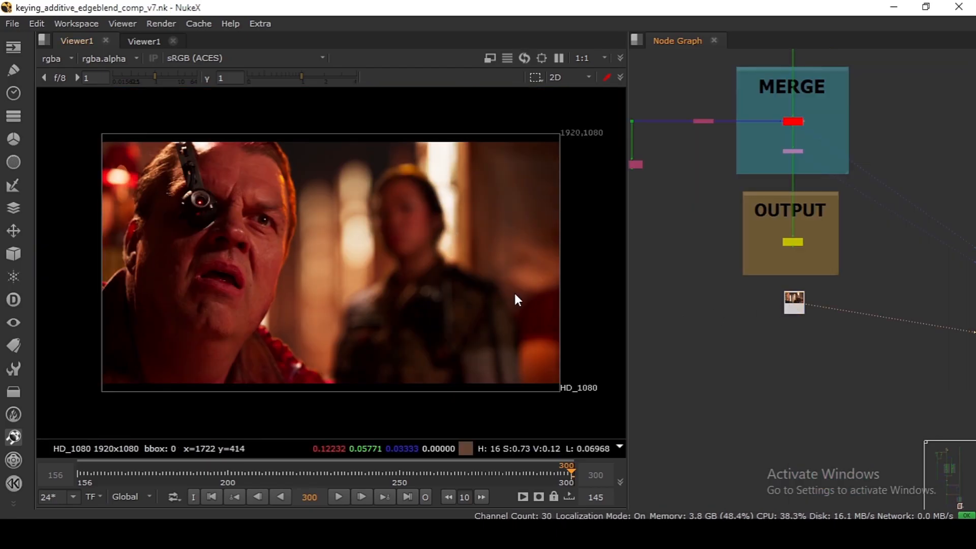
scroll(440, 217, "up", 4)
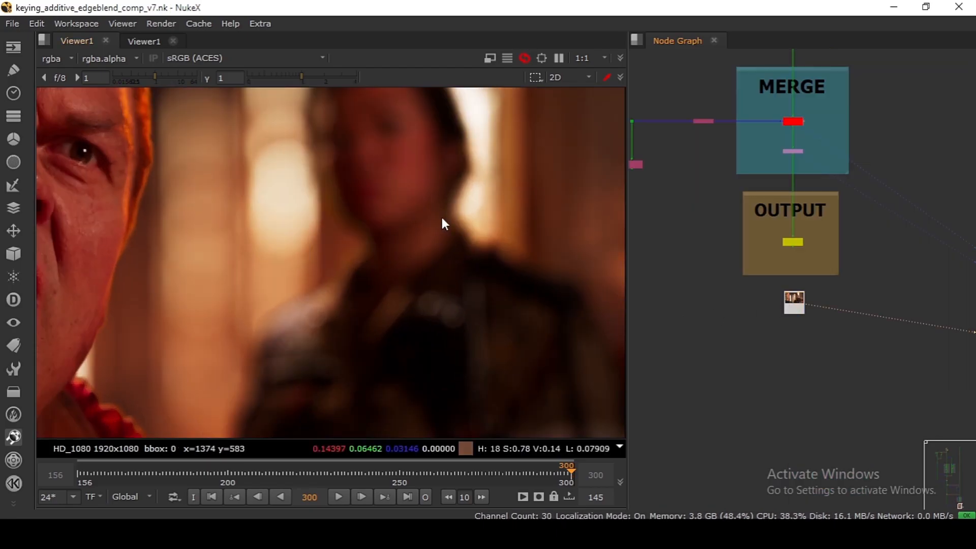
Step: Compare the image node below the OUTPUT backdrop with the result of the yellow OUTPUT node
left_click(792, 243)
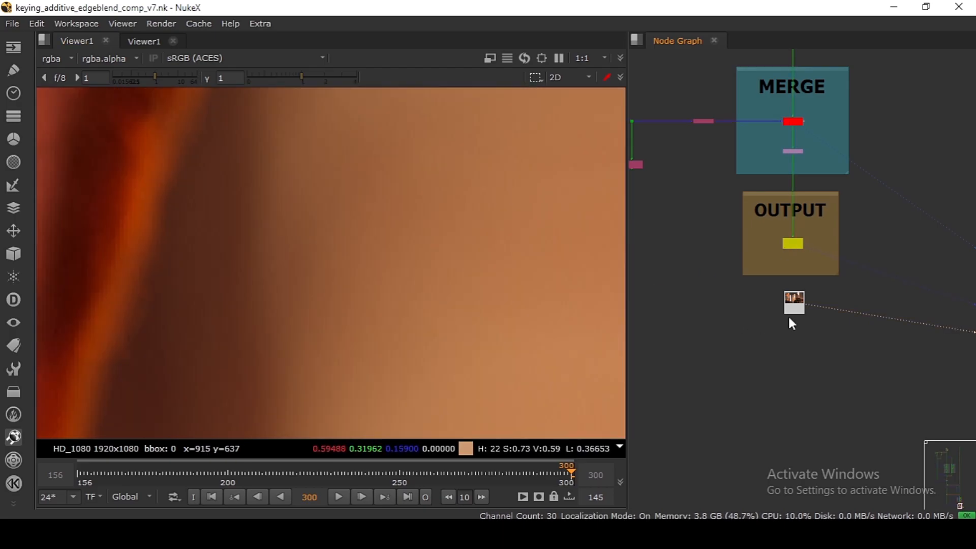
left_click_drag(787, 299, 786, 305)
left_click(794, 240)
key("1")
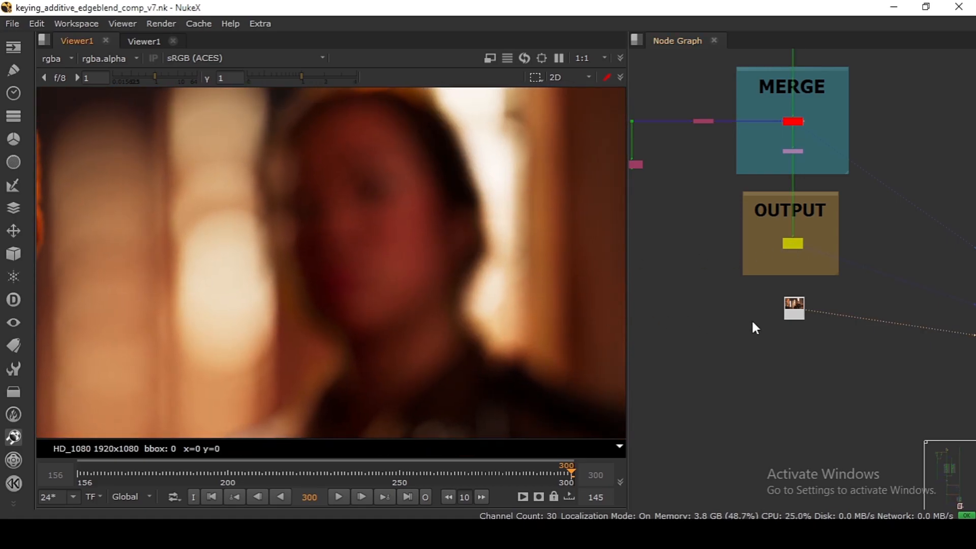
Step: Open the bm_Lightwrap node's properties and move the window aside to review its settings
scroll(778, 189, "down", 5)
scroll(752, 266, "up", 10)
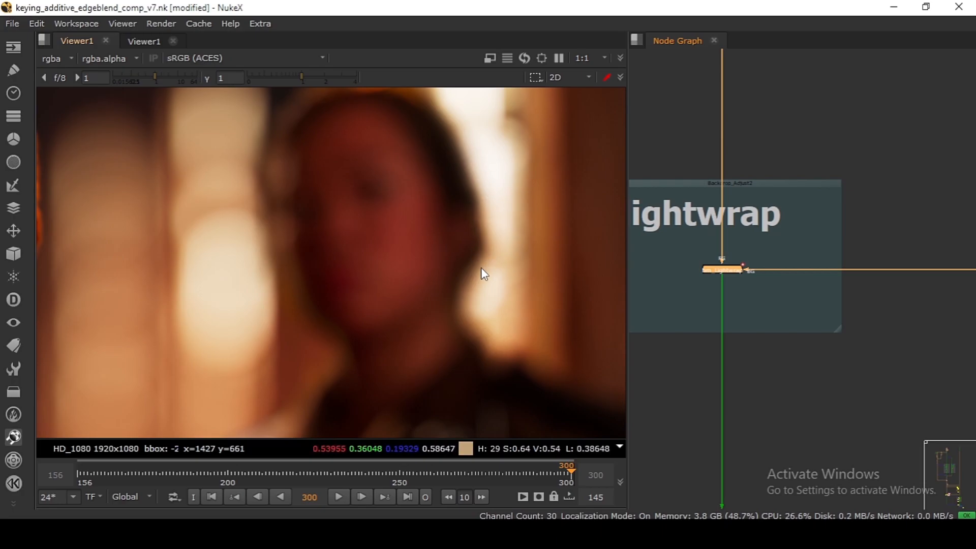
double_click(721, 273)
left_click_drag(379, 150, 700, 68)
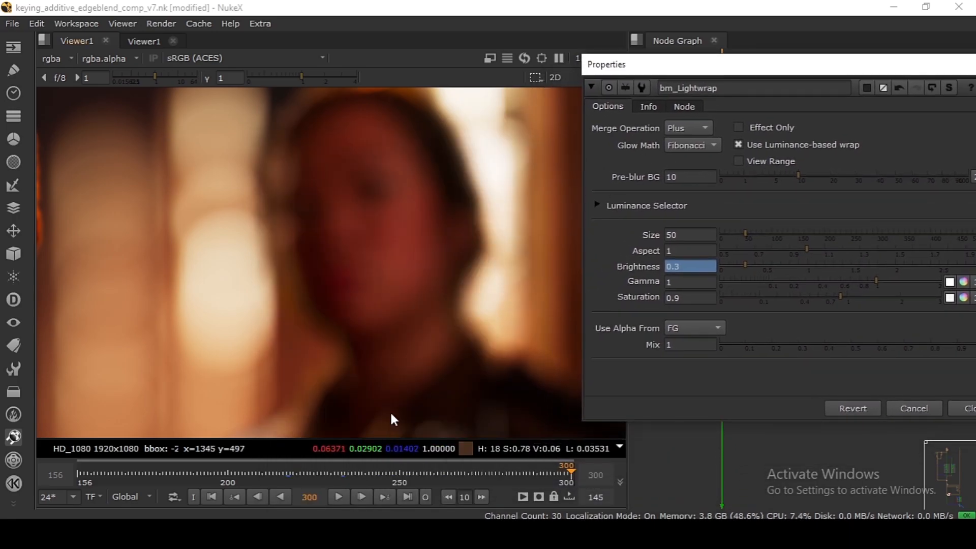
left_click(340, 478)
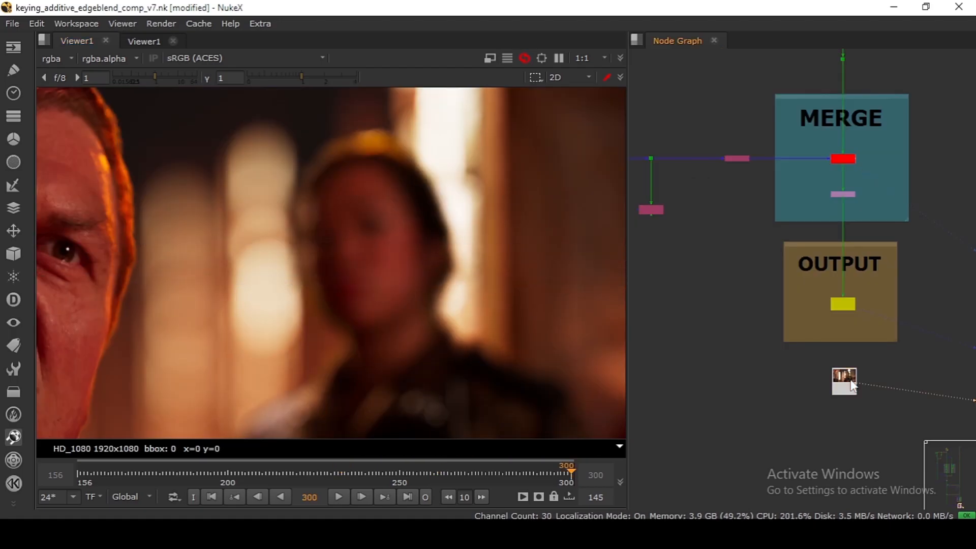
Step: Compare the yellow OUTPUT node's result with the image node below it and examine the man's hair edge at frame 300
left_click_drag(852, 382, 839, 301)
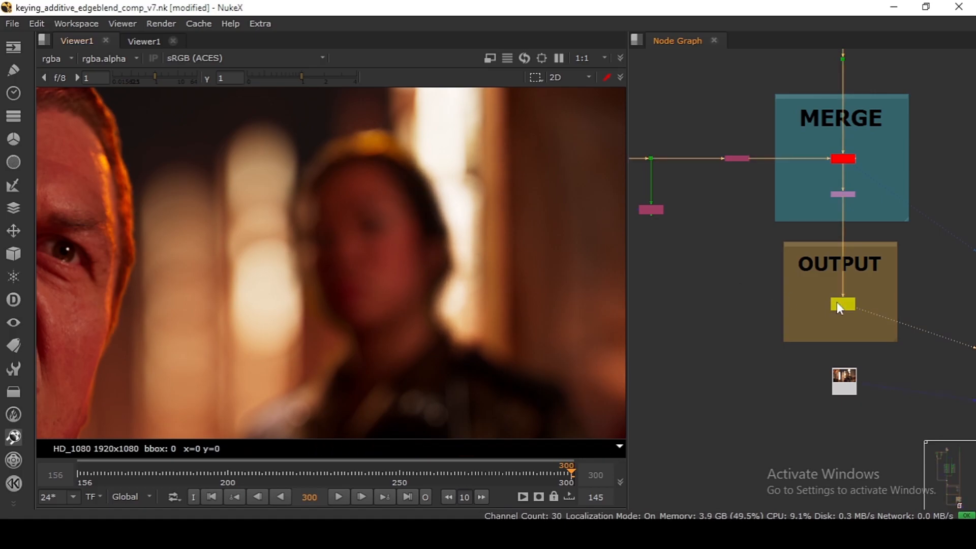
key("1")
key("2")
key("1")
left_click_drag(142, 128, 231, 272)
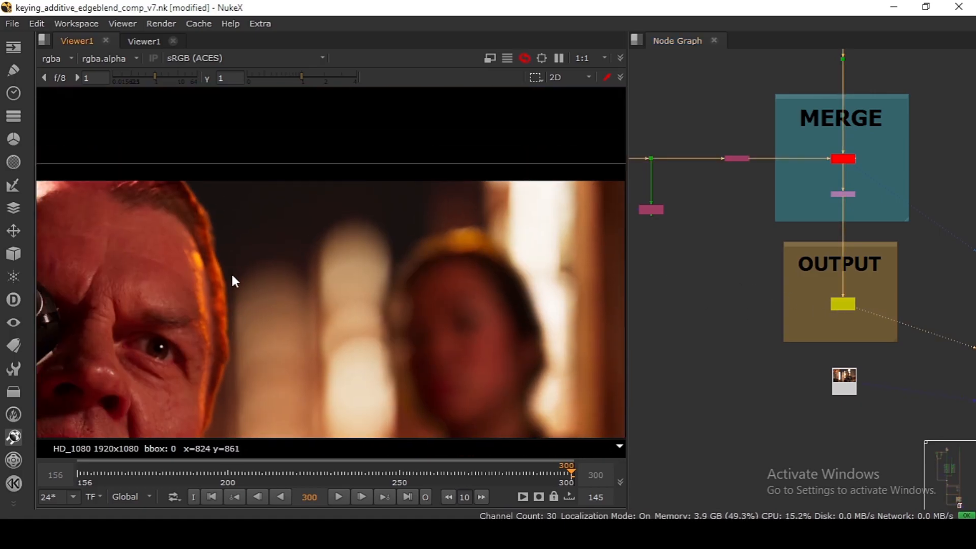
scroll(211, 232, "up", 3)
scroll(211, 221, "up", 4)
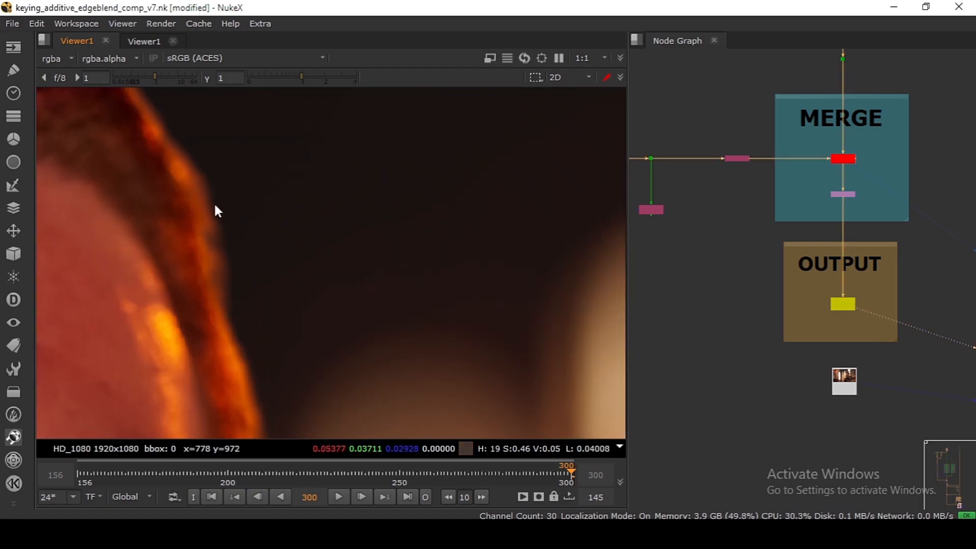
Step: Fit the image in the viewer and save the script
key("f")
key("ctrl+s")
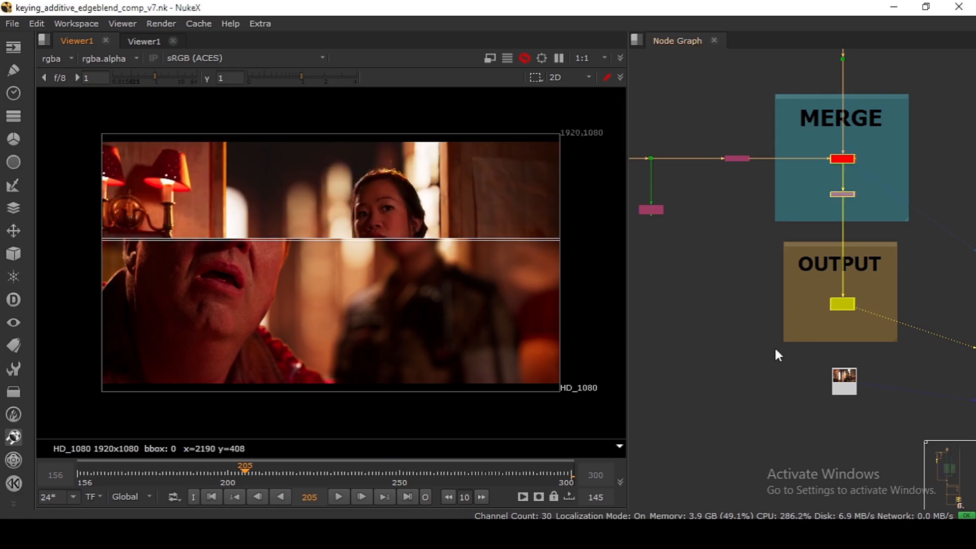
Step: View the image node below OUTPUT at frame 205 and examine the fine hairs on top of the woman's head
left_click(838, 377)
scroll(377, 218, "up", 6)
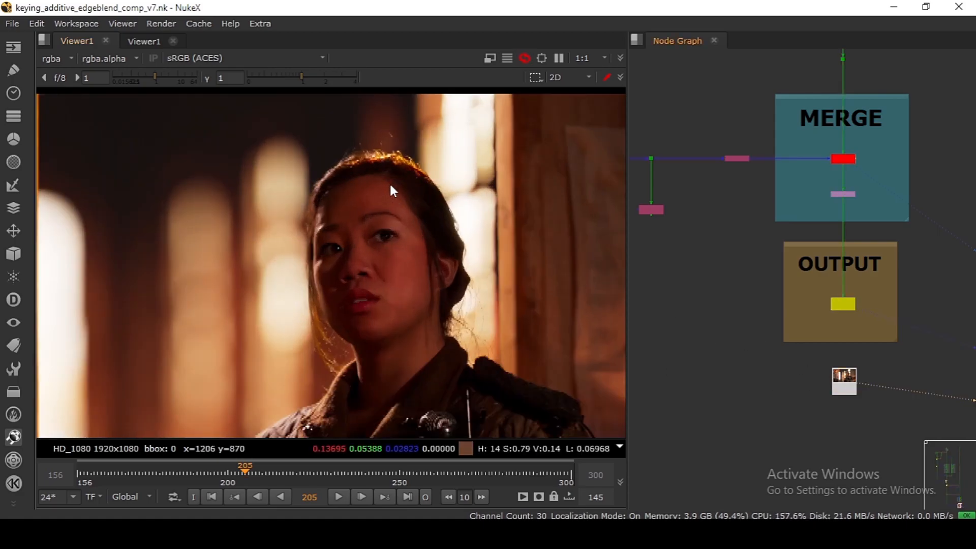
scroll(376, 222, "up", 2)
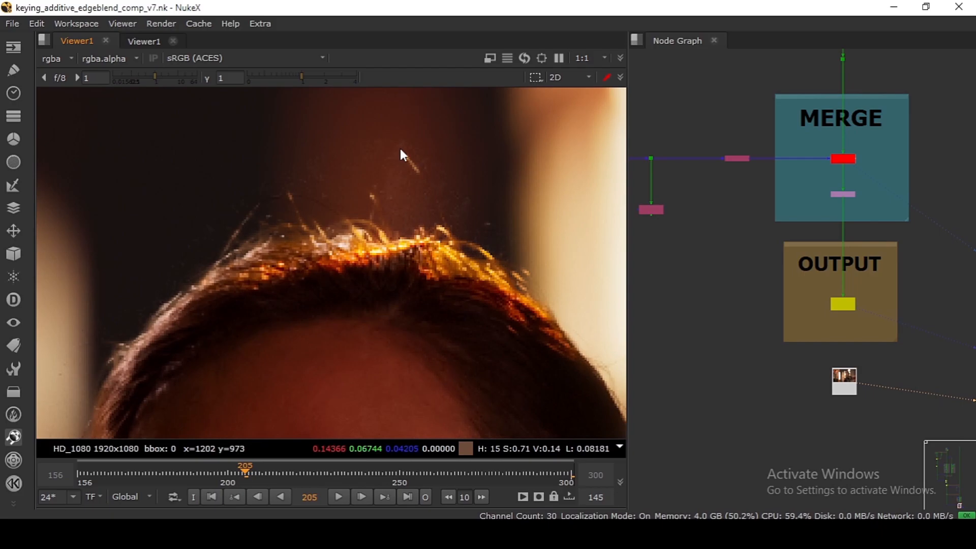
scroll(402, 204, "up", 3)
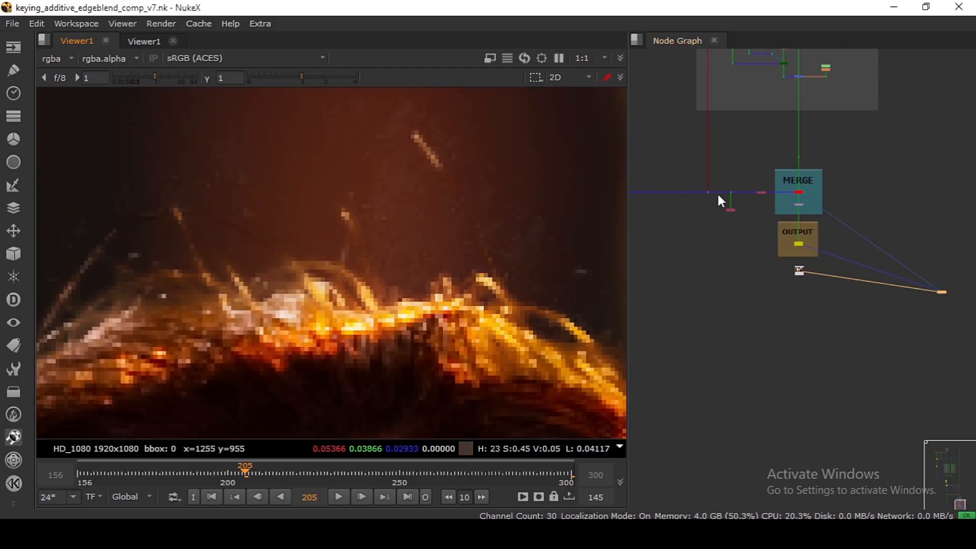
Step: View the rendered clean plate image node with viewer gamma lowered to 0.38, and reset the gamma to 1
scroll(717, 194, "down", 6)
left_click_drag(718, 194, 790, 350)
left_click_drag(745, 256, 820, 441)
scroll(722, 219, "up", 9)
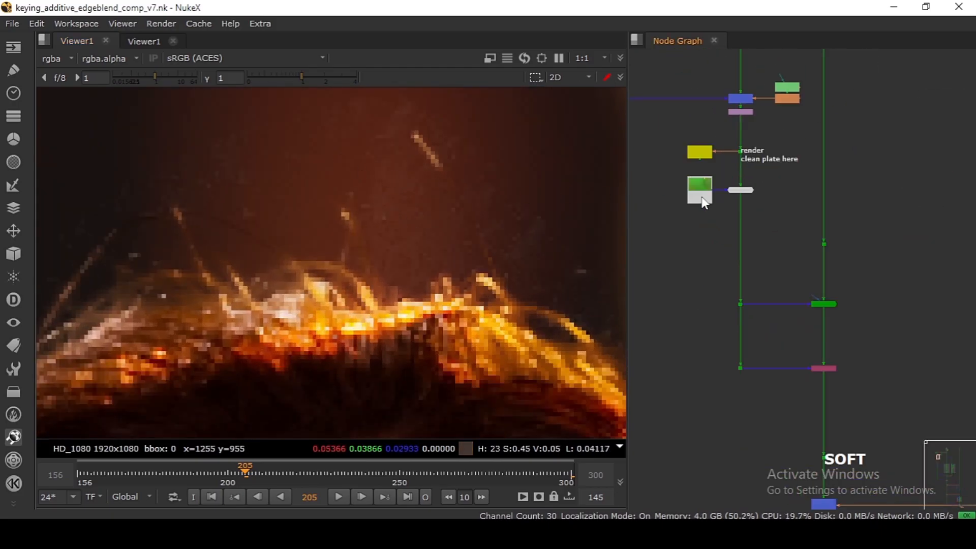
left_click(703, 198)
key("1")
scroll(716, 348, "down", 5)
left_click_drag(302, 77, 281, 84)
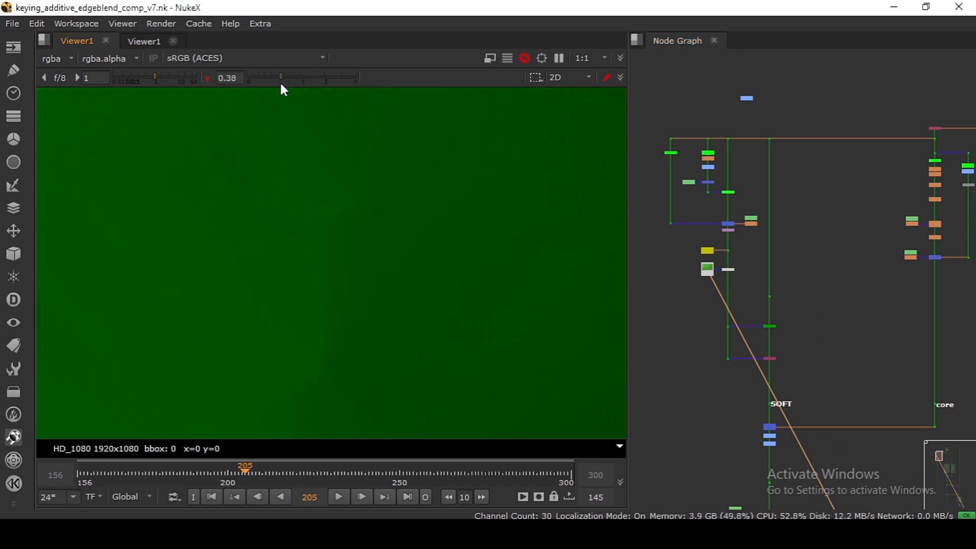
scroll(729, 264, "down", 5)
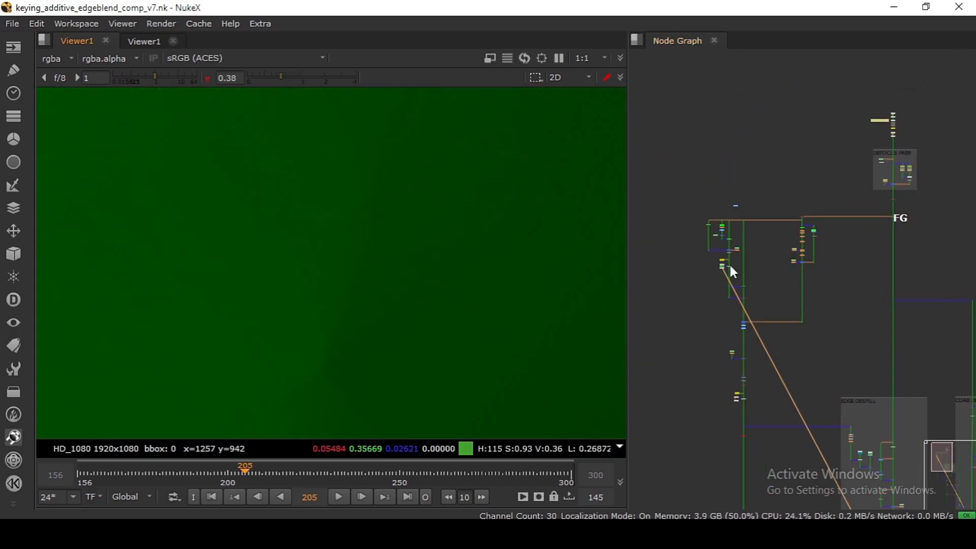
left_click(207, 79)
scroll(705, 267, "up", 5)
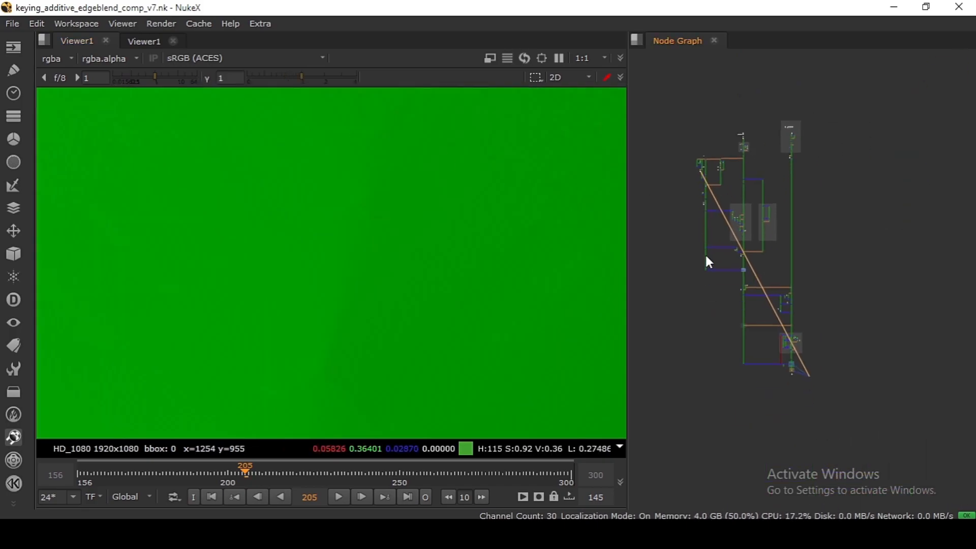
Step: View the AdditiveKeyerPro2 result at the woman's hair and the clean plate feeding it
left_click(779, 245)
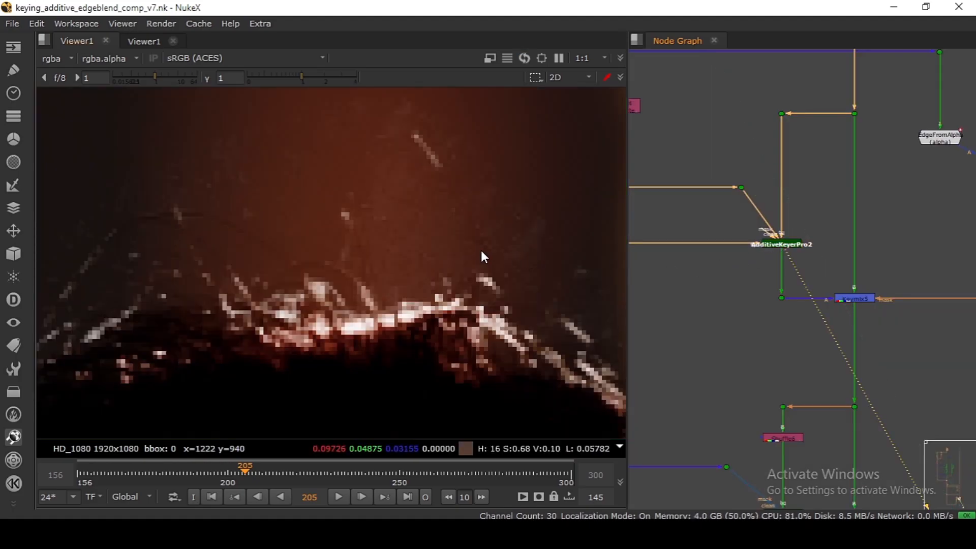
left_click_drag(772, 229, 800, 272)
left_click_drag(742, 206, 817, 254)
key("1")
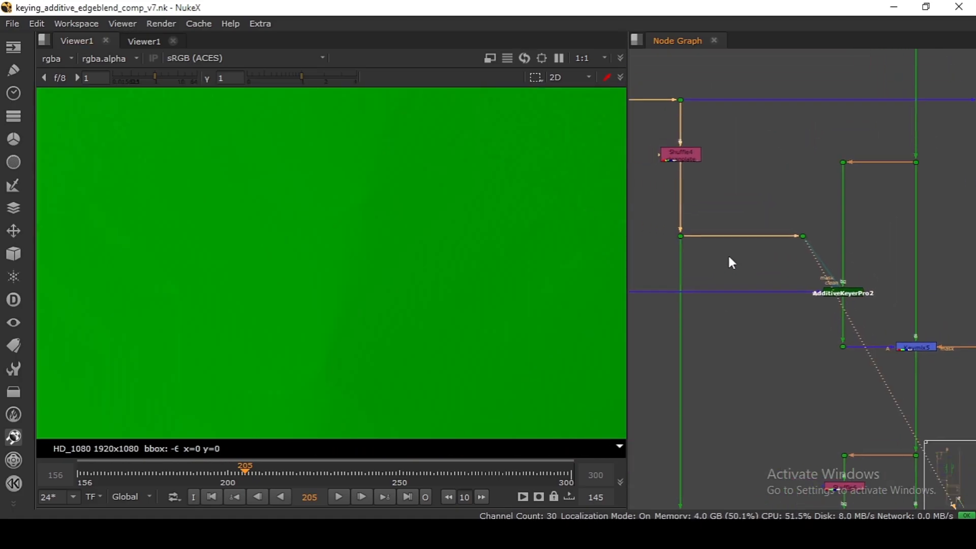
Step: Lower the viewer gamma to 0.38 and view the Shuffle3 plate and Shuffle4 clean plate around the hair
left_click_drag(301, 78, 279, 84)
left_click_drag(507, 170, 597, 191)
left_click_drag(739, 238, 882, 252)
left_click(748, 170)
key("1")
scroll(811, 163, "up", 2)
left_click(826, 165)
key("2")
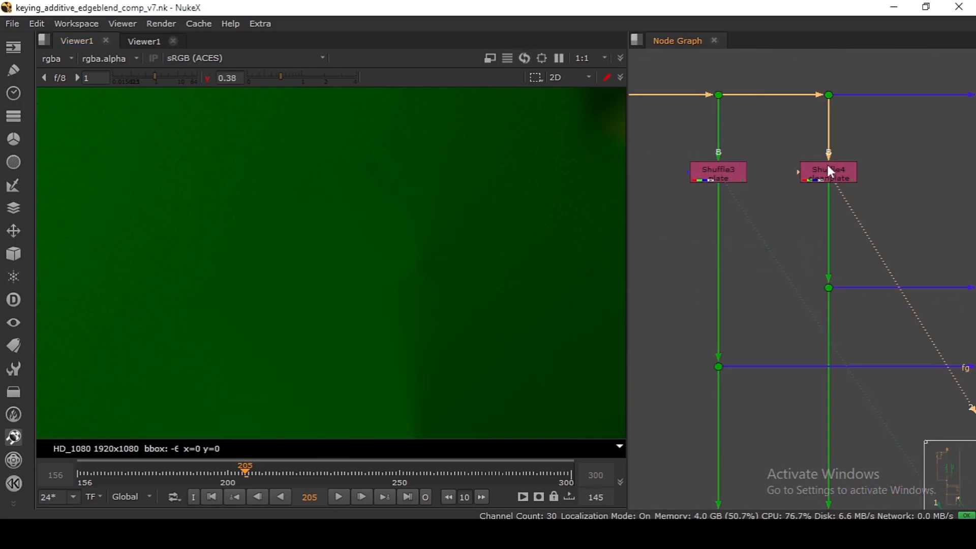
key("1")
scroll(430, 191, "up", 1)
scroll(431, 192, "up", 2)
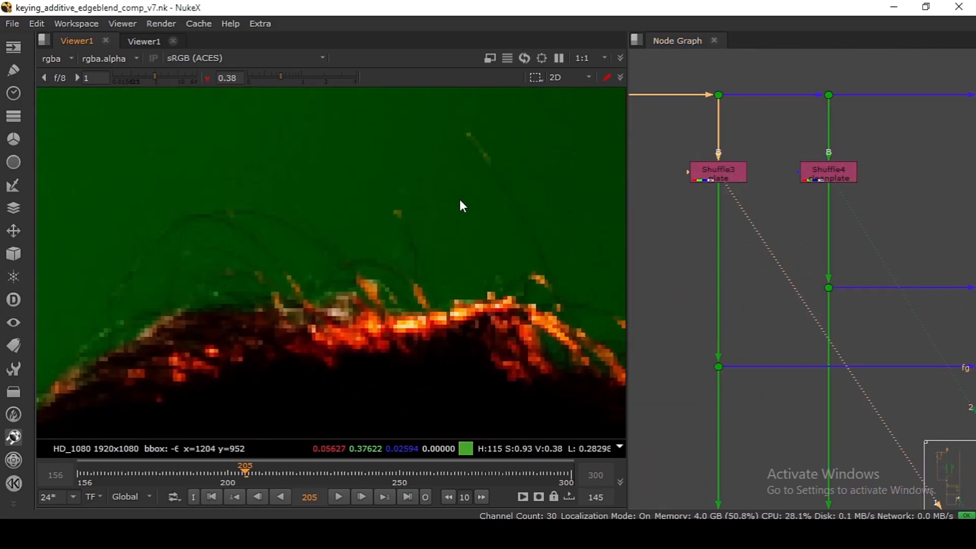
Step: Switch repeatedly between the Shuffle4 clean plate and Shuffle3 plate, and sample the green screen colour above the hair in the plate
key("1")
left_click(819, 175)
key("1")
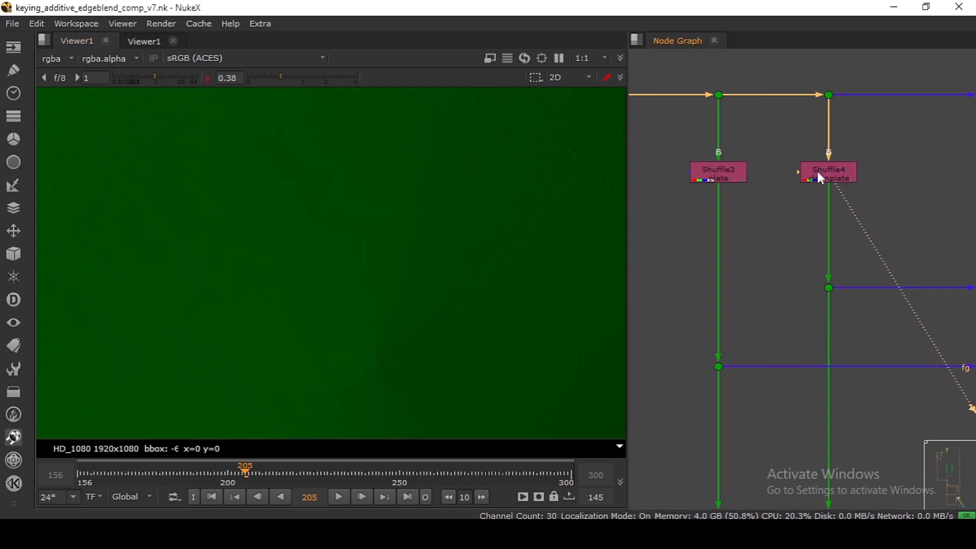
left_click(718, 176)
key("1")
left_click(806, 172)
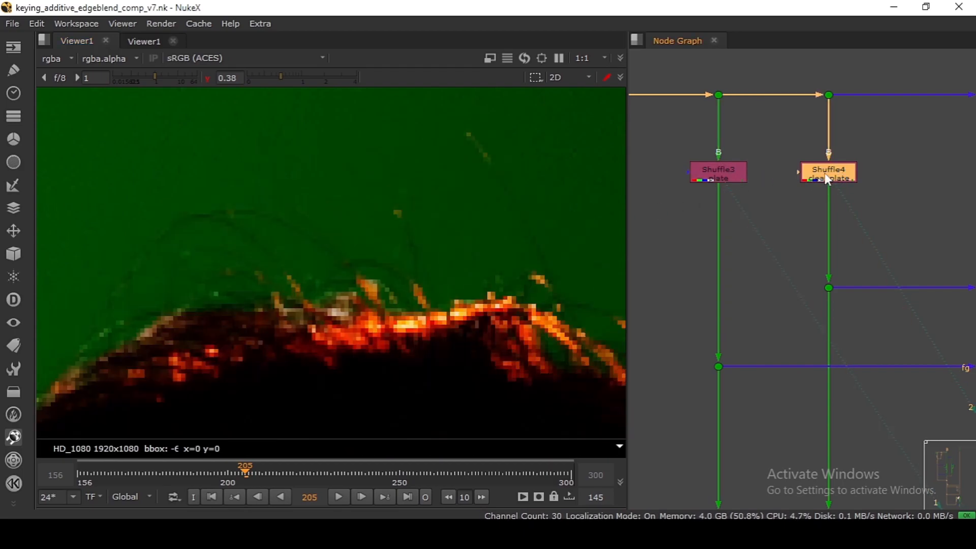
key("1")
left_click(718, 176)
key("1")
left_click_drag(439, 149, 395, 209)
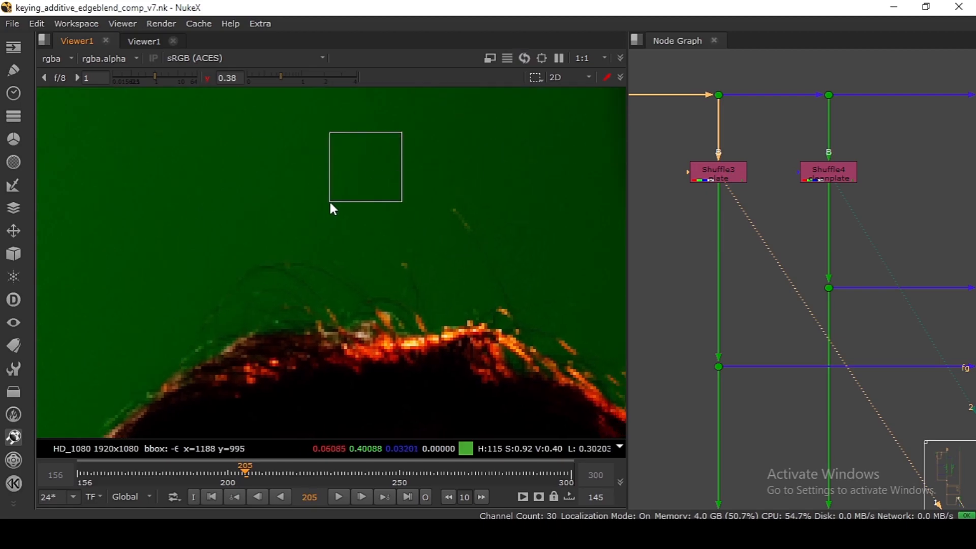
left_click_drag(178, 135, 343, 197)
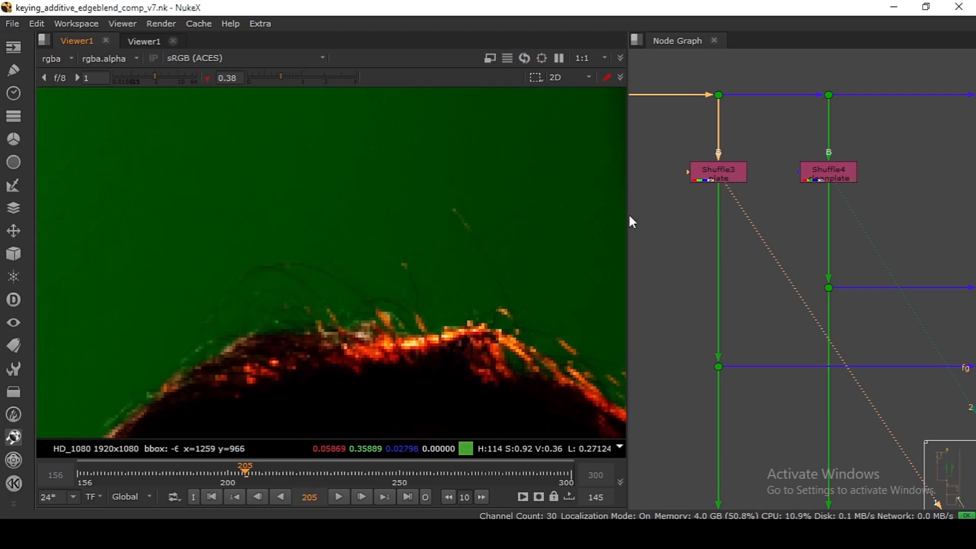
Step: Sample the green above the hair in the Shuffle4 clean plate and compare it with the Shuffle3 plate
left_click(823, 176)
key("1")
left_click_drag(315, 127, 230, 162)
left_click(718, 173)
key("1")
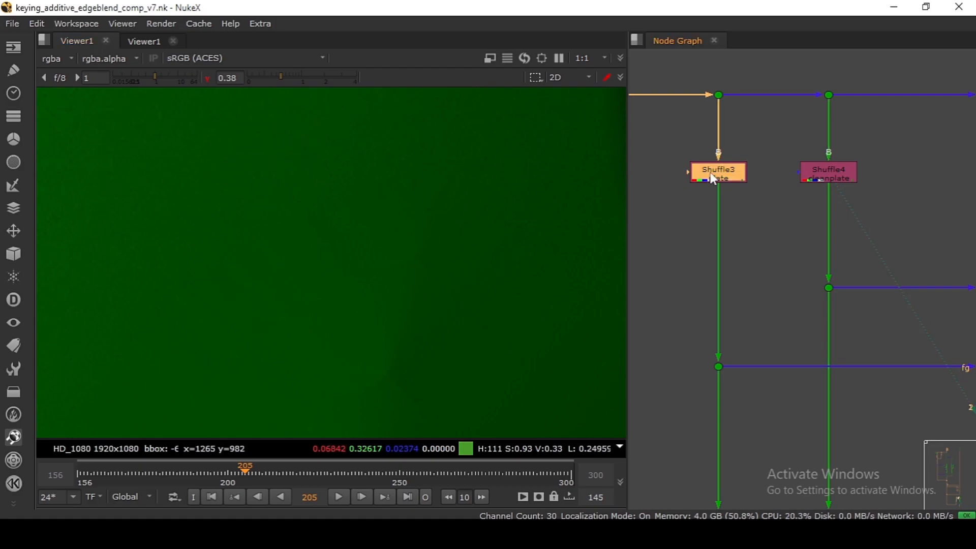
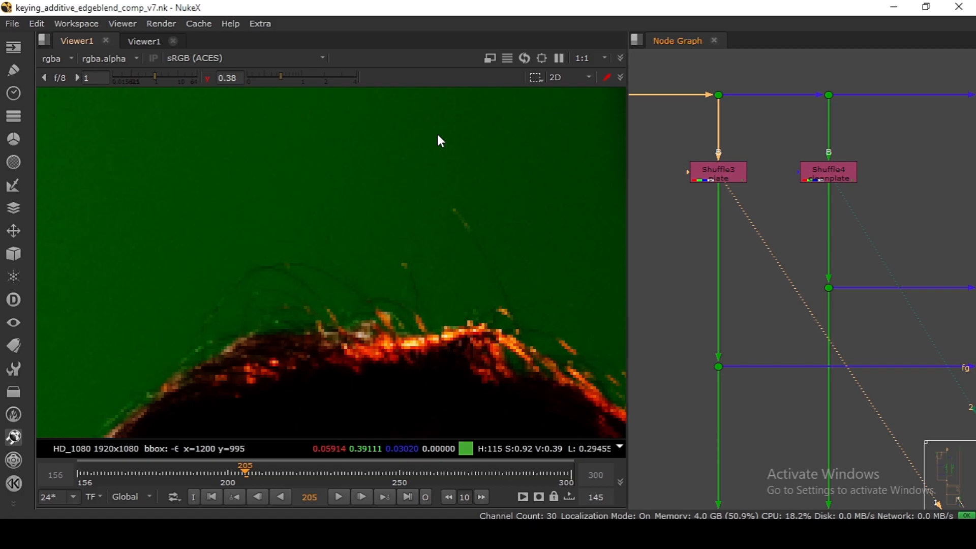
left_click_drag(467, 115, 308, 171)
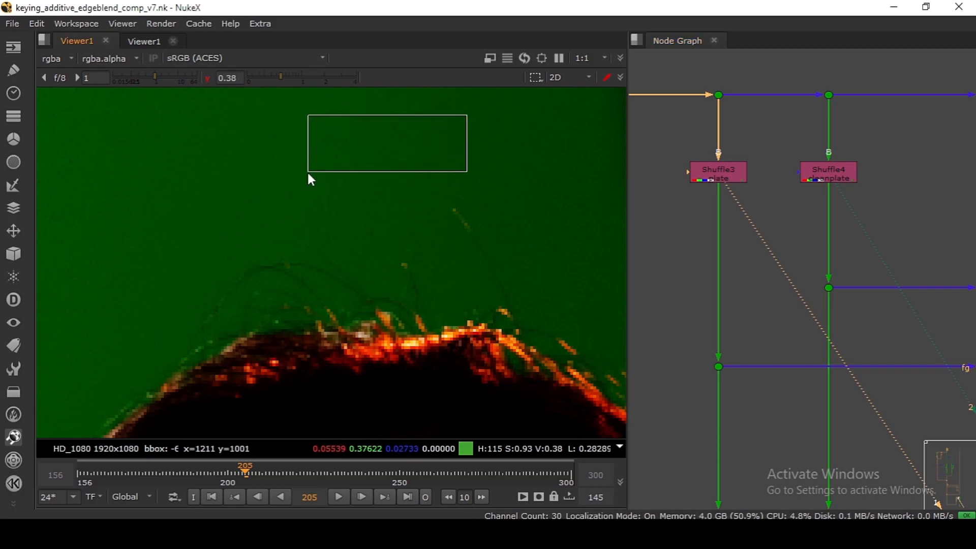
Step: View the Shuffle4 clean plate and sample several areas of its green backing where the hair was removed
left_click(829, 172)
key("1")
left_click(839, 180)
key("1")
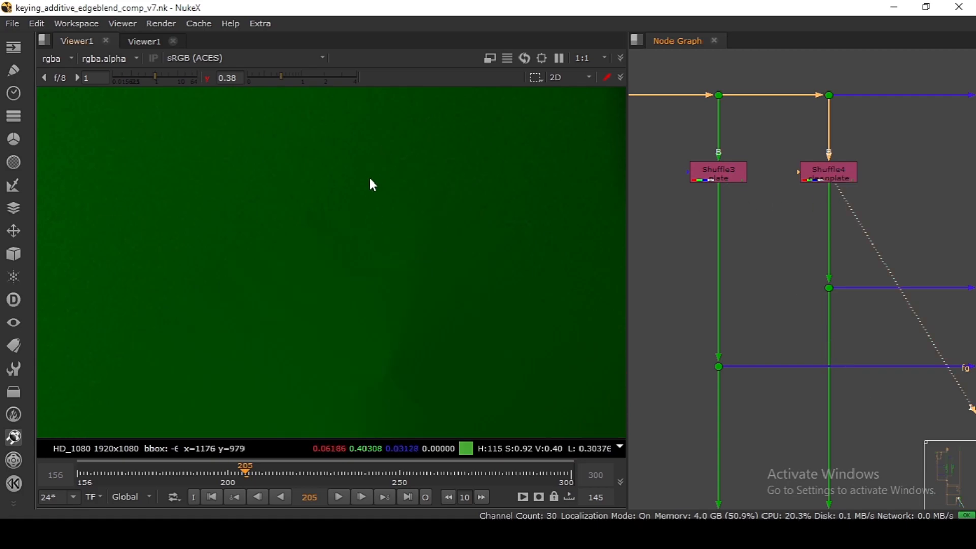
left_click_drag(376, 129, 273, 217)
left_click_drag(402, 115, 304, 210)
left_click_drag(372, 213, 321, 283)
scroll(839, 240, "down", 4)
left_click_drag(338, 136, 211, 183)
left_click(365, 225)
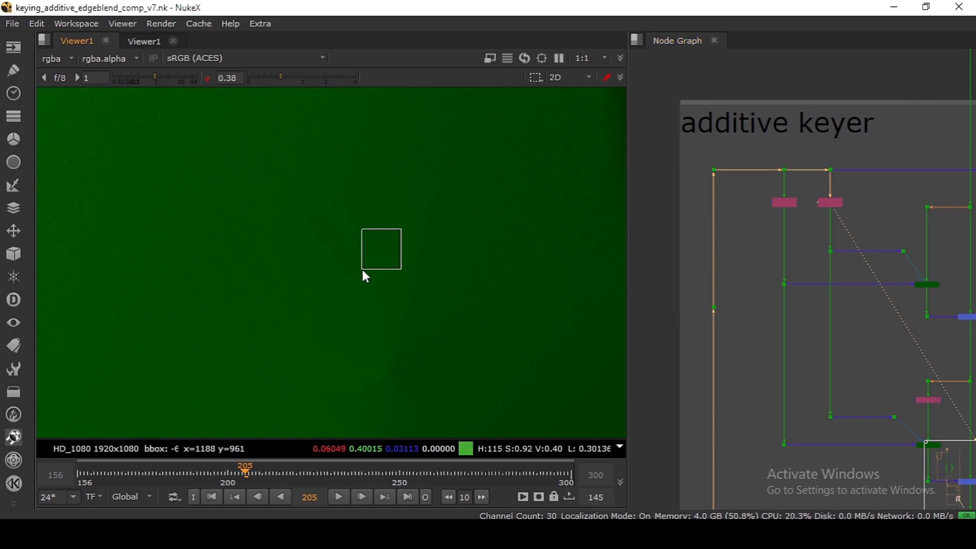
Step: View the AdditiveKeyerPro2 result at the hair edge and reset the viewer gamma to 1
scroll(746, 255, "up", 5)
left_click(838, 233)
key("1")
left_click(207, 78)
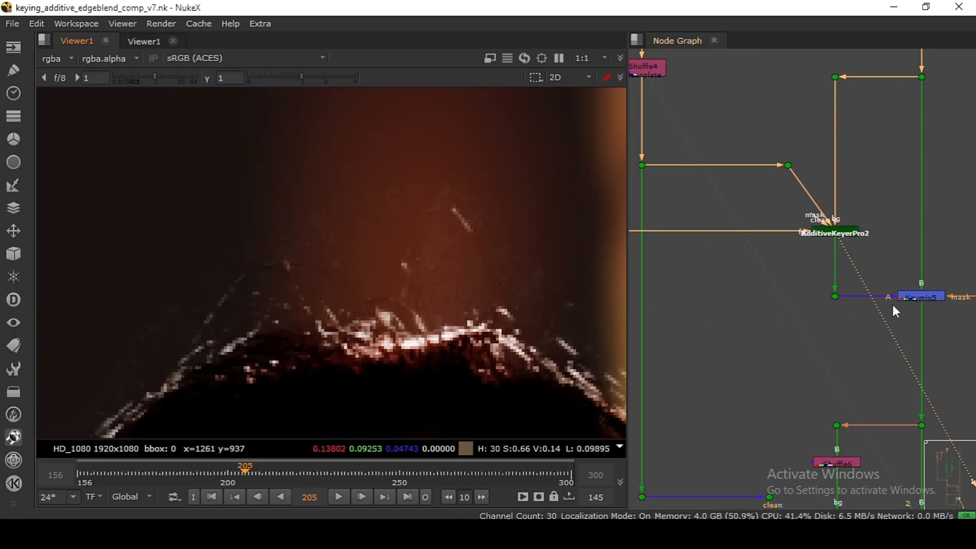
mouse_move(834, 233)
left_mouse_down()
mouse_move(836, 257)
mouse_move(838, 233)
left_mouse_up()
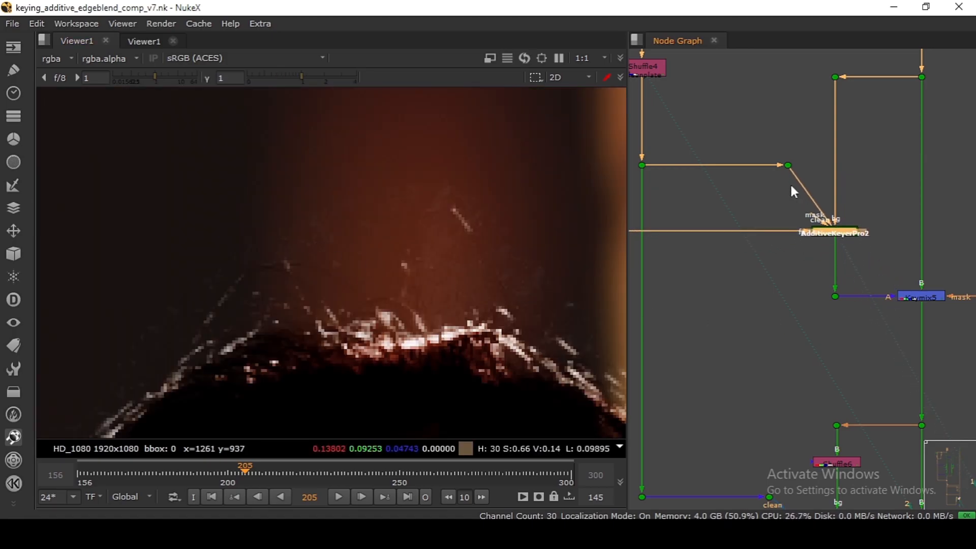
Step: Check the AdditiveKeyerPro2 connections and examine its recovered hair detail above the woman's head
left_click(785, 162)
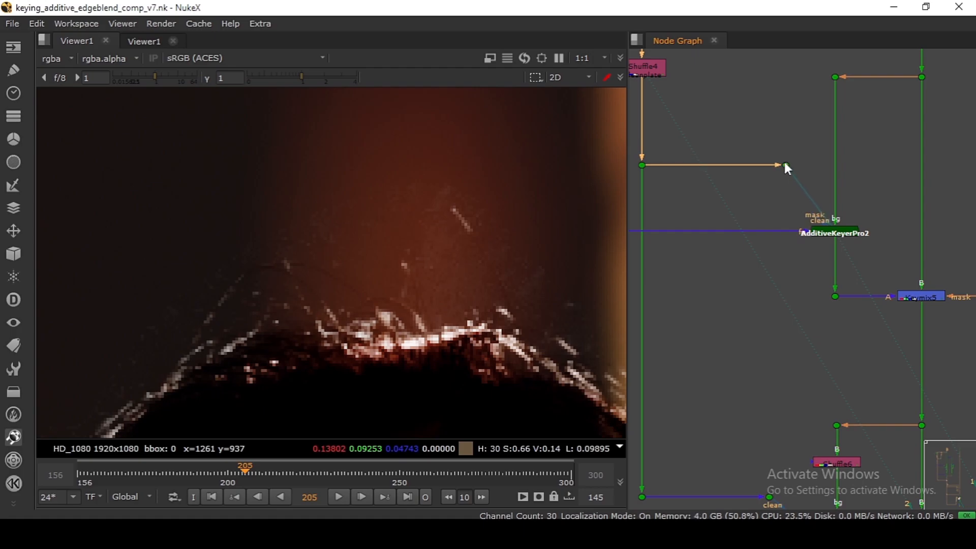
left_click_drag(736, 190, 783, 185)
left_click_drag(670, 140, 717, 182)
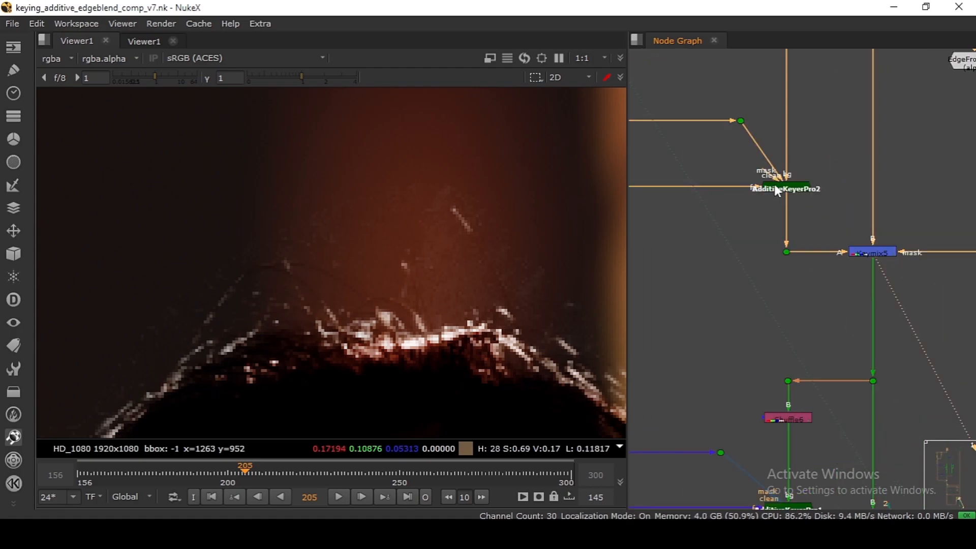
left_click(774, 185)
key("1")
left_click(670, 243)
left_click_drag(487, 221, 417, 266)
scroll(375, 317, "down", 3)
left_click_drag(522, 283, 515, 317)
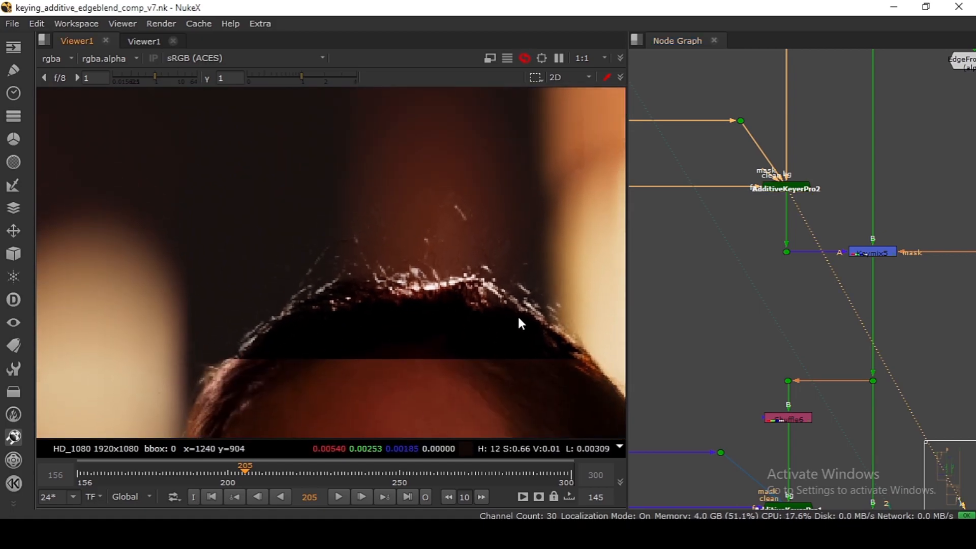
left_click_drag(788, 221, 804, 289)
left_click(803, 258)
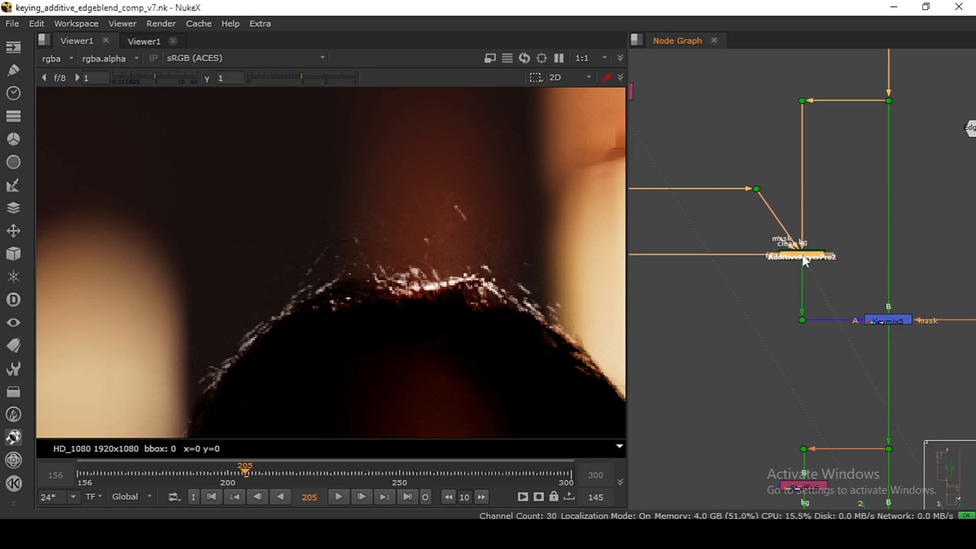
Step: Trace the node tree up to the FG branch and view the green screen plate at the pink node below DEFOCUS PREP
scroll(407, 212, "up", 3)
scroll(746, 179, "down", 6)
scroll(746, 180, "down", 3)
left_click_drag(739, 212, 854, 395)
scroll(770, 176, "up", 3)
scroll(776, 194, "up", 8)
left_click_drag(745, 192, 739, 224)
scroll(773, 191, "down", 7)
left_click_drag(778, 192, 718, 255)
scroll(904, 175, "up", 6)
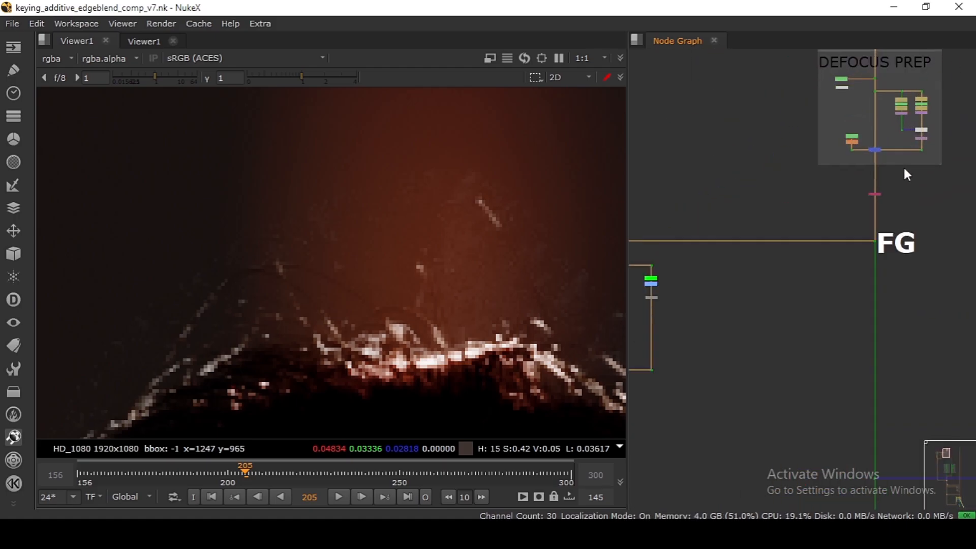
left_click(867, 203)
key("1")
left_click_drag(268, 77, 281, 78)
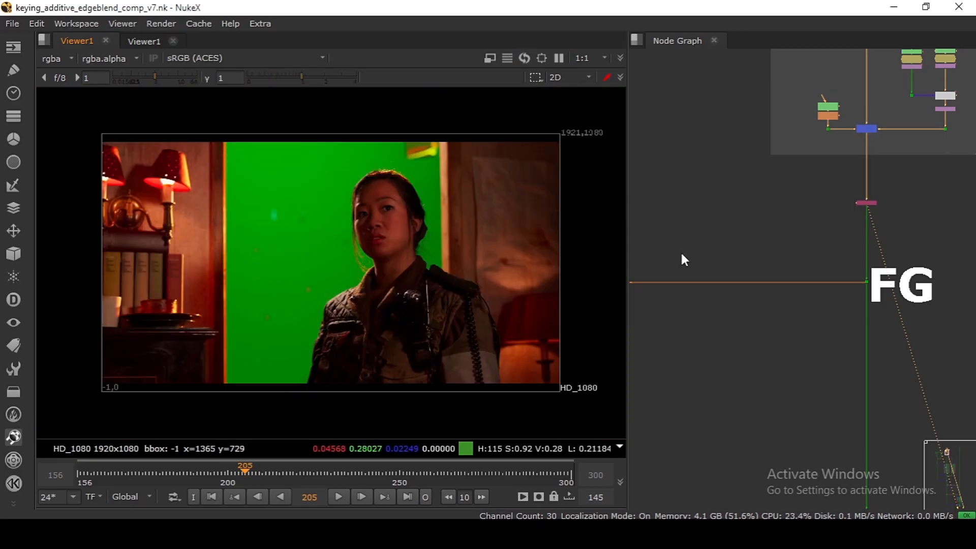
Step: Return to the image node below OUTPUT and step between neighbouring frames around 166 to examine the hair edge
scroll(811, 267, "down", 3)
left_click_drag(811, 267, 801, 398)
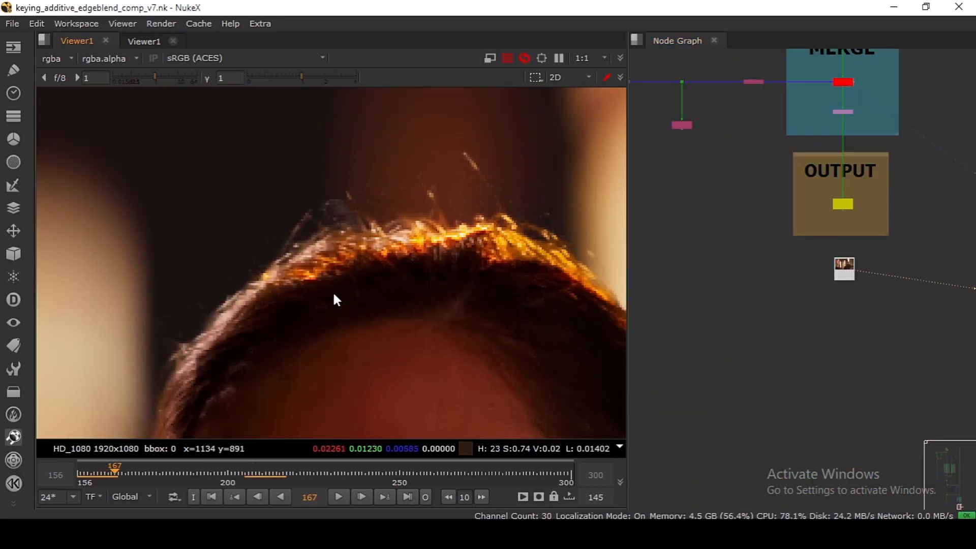
key("Left")
key("Left")
key("Right")
Step: View the alpha matte of the foreground feeding the MERGE at the woman's hair on frame 166
scroll(780, 206, "down", 3)
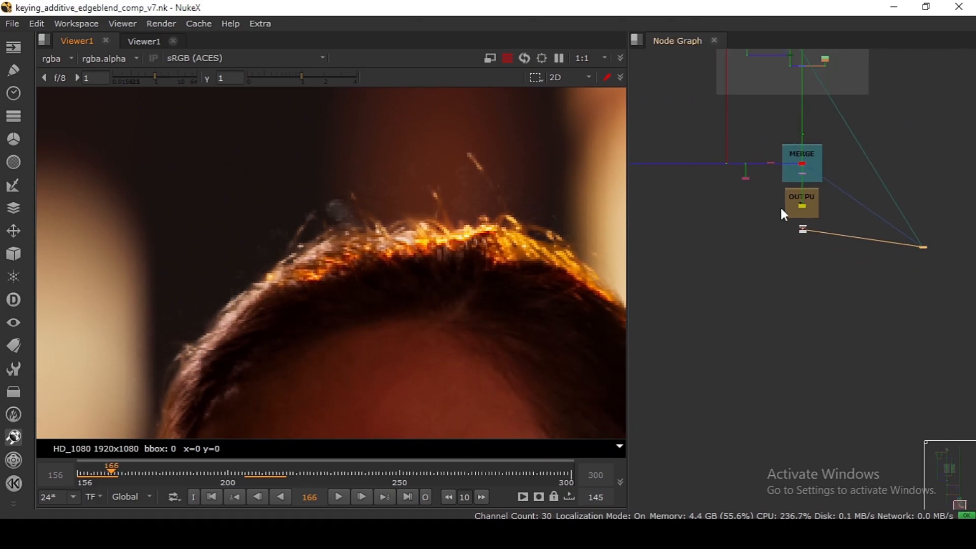
scroll(780, 206, "down", 5)
key("a")
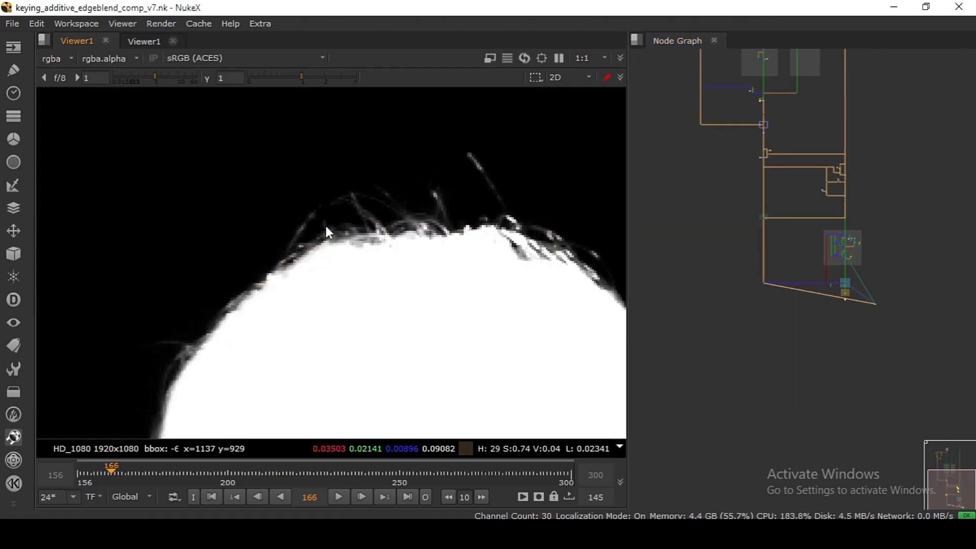
Step: Return the viewer to colour and view the clean plate feeding AdditiveKeyerPro2 from the Shuffle4 branch
key("a")
scroll(849, 277, "up", 5)
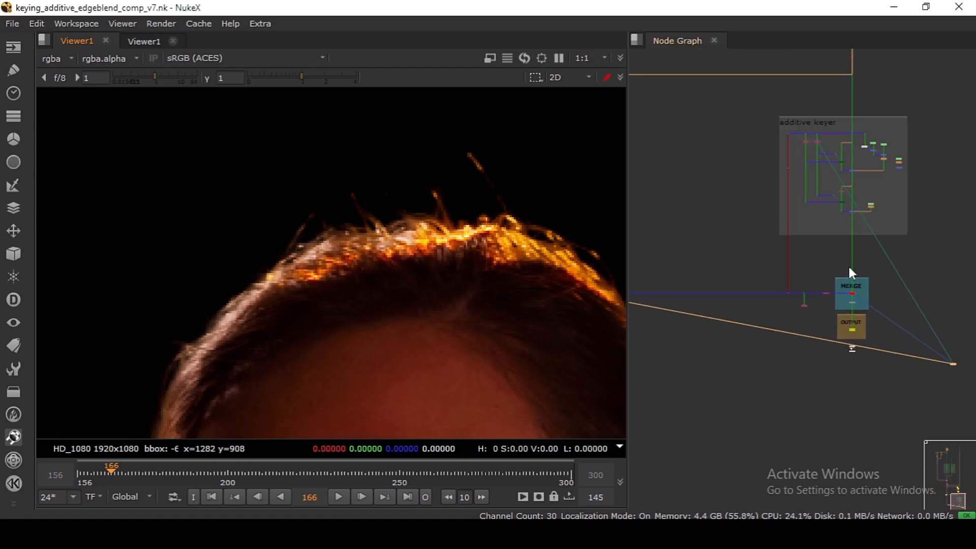
scroll(827, 255, "up", 6)
left_click(833, 177)
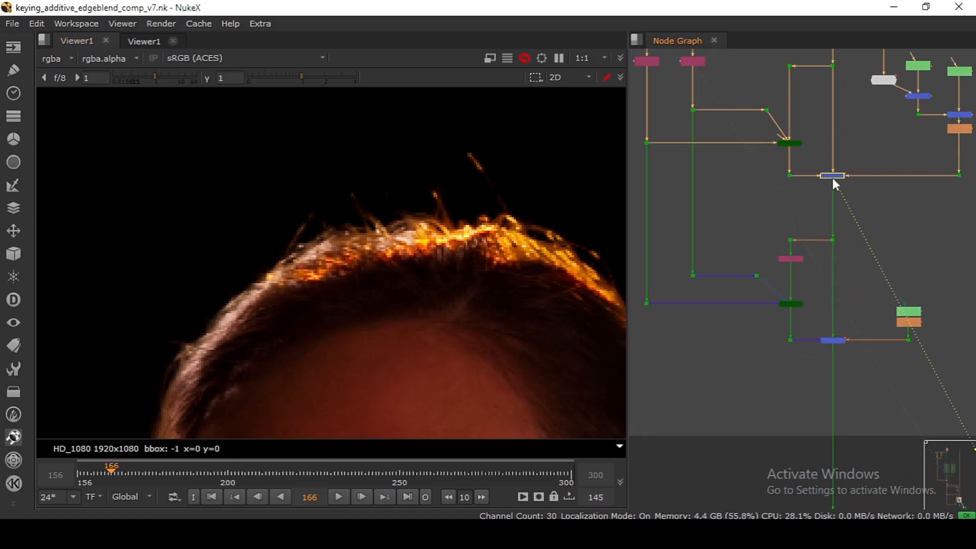
key("1")
scroll(819, 288, "up", 4)
left_click_drag(689, 196, 767, 281)
key("1")
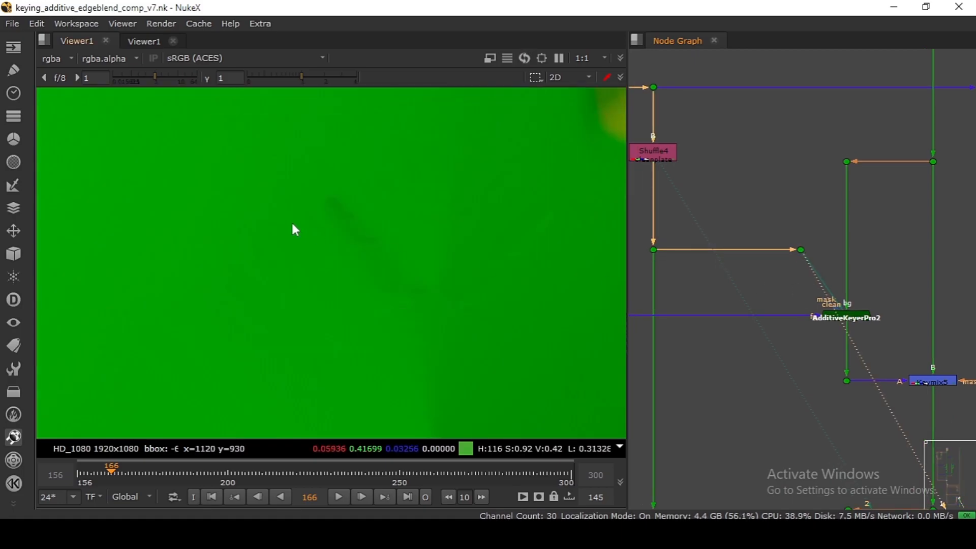
Step: Trace the clean plate branch up the node tree and view the source green screen plate at the woman's hair
scroll(732, 247, "down", 6)
scroll(733, 244, "up", 6)
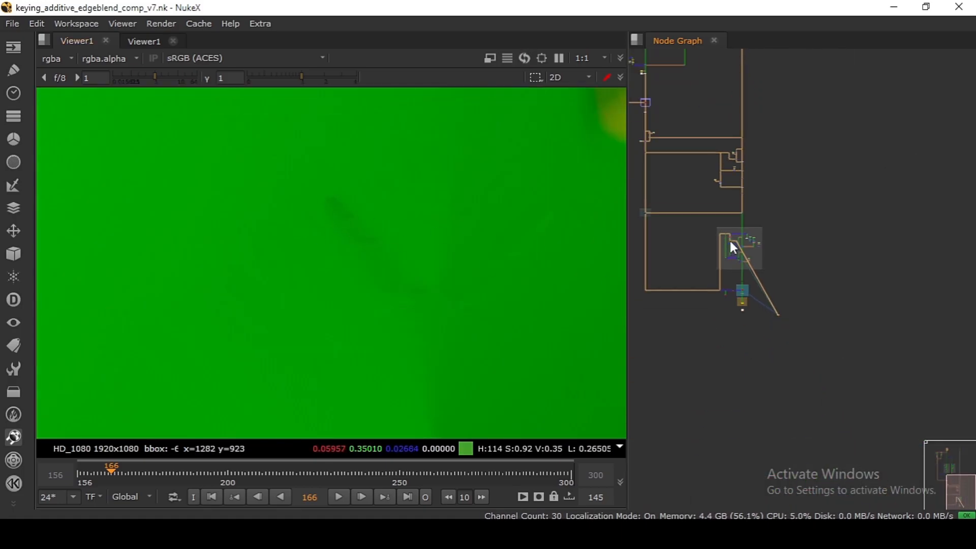
key("1")
left_click(714, 238)
left_click_drag(734, 235, 728, 292)
left_click_drag(749, 194, 788, 235)
key("1")
left_click_drag(789, 274, 791, 442)
left_click_drag(762, 61, 806, 245)
key("1")
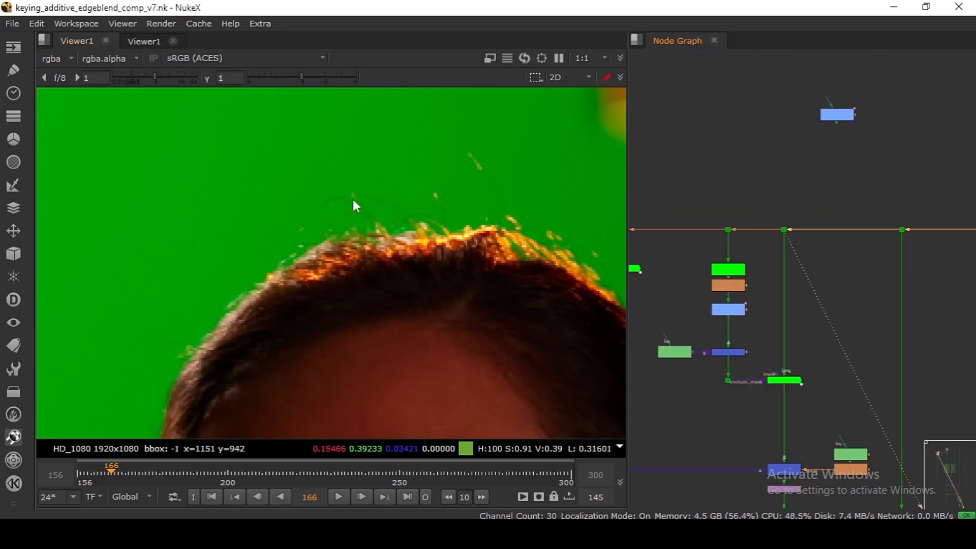
Step: View the generated clean plate at the dot labelled "render clean plate here"
left_click_drag(696, 324, 733, 223)
left_click(775, 372)
key("1")
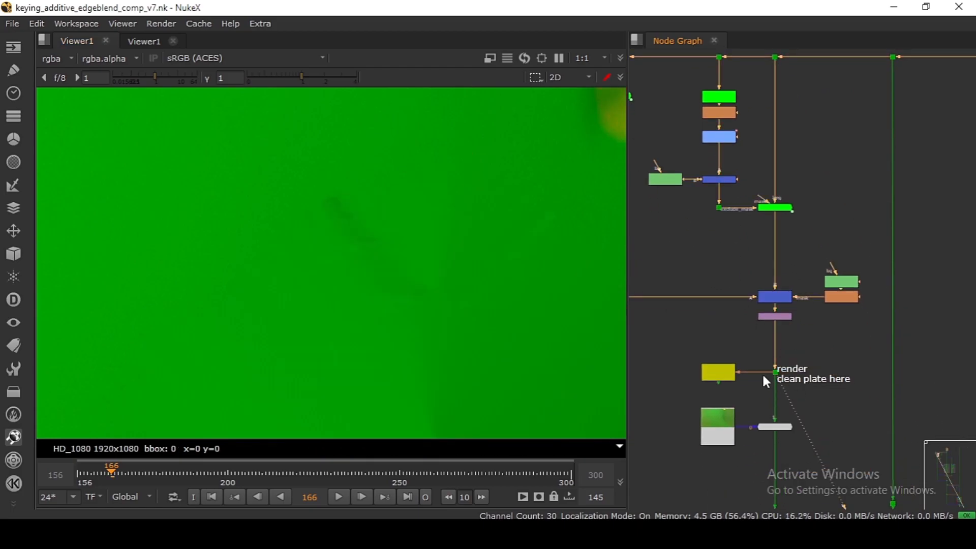
Step: Reshape the Roto1 spline on frame 166 by moving its point outward past the dark hair trace in the clean plate
scroll(692, 204, "up", 3)
double_click(684, 240)
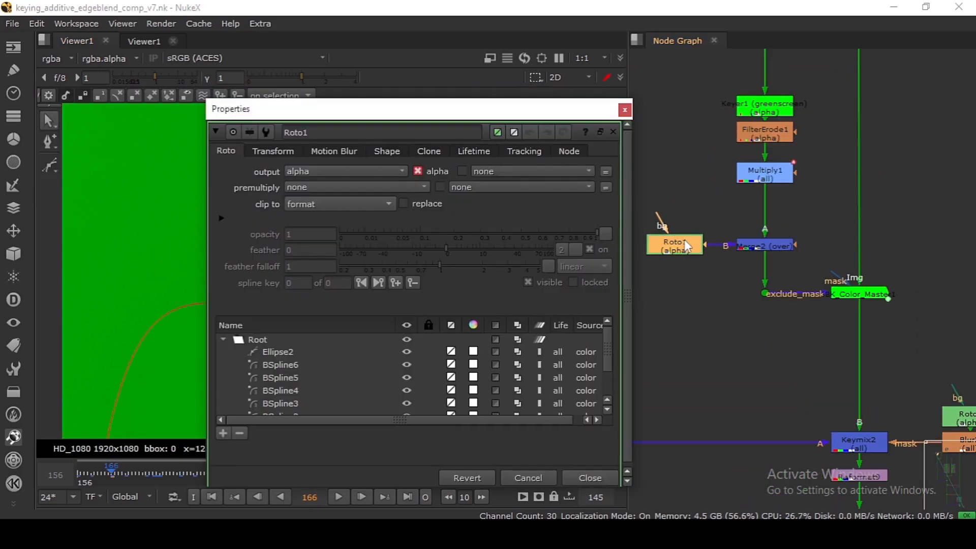
left_click_drag(406, 117, 778, 90)
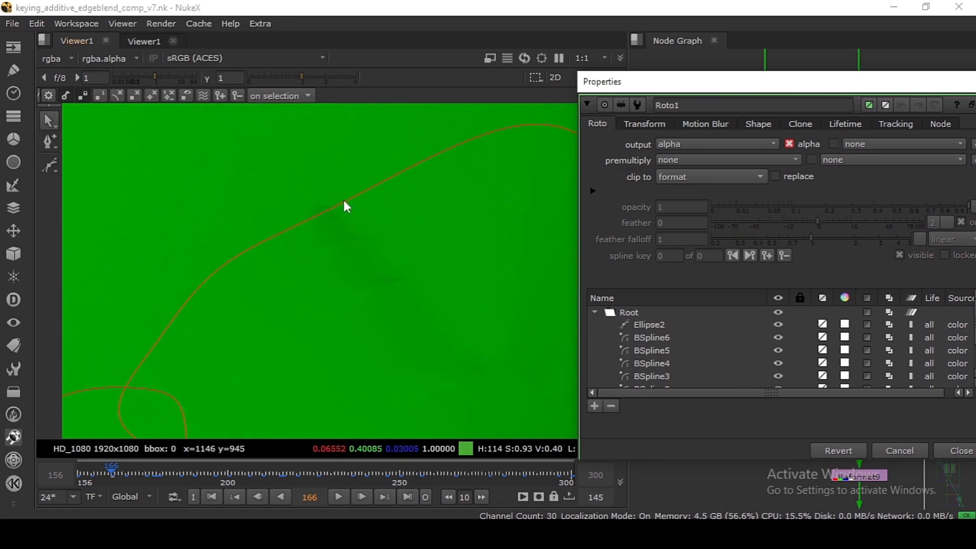
left_click_drag(629, 86, 595, 261)
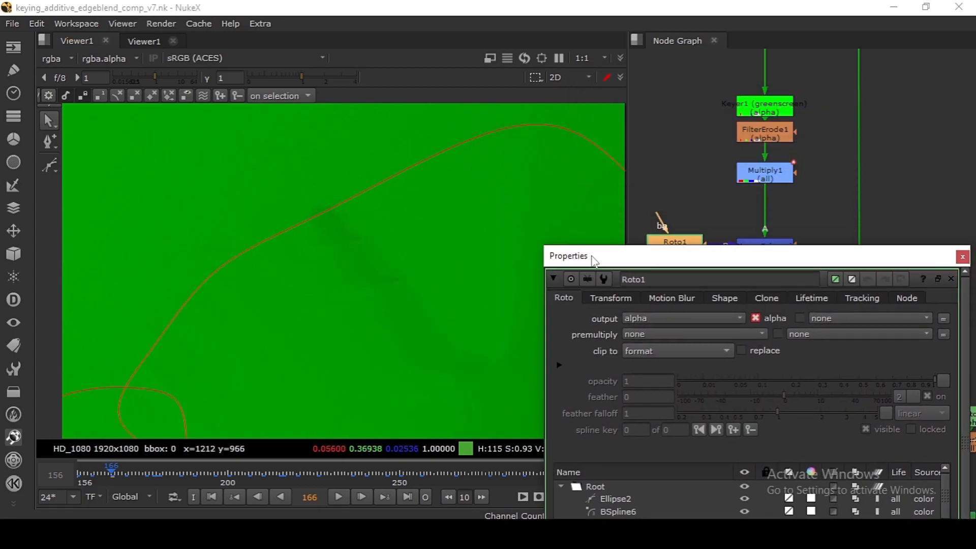
left_click(322, 217)
left_click_drag(325, 226, 306, 188)
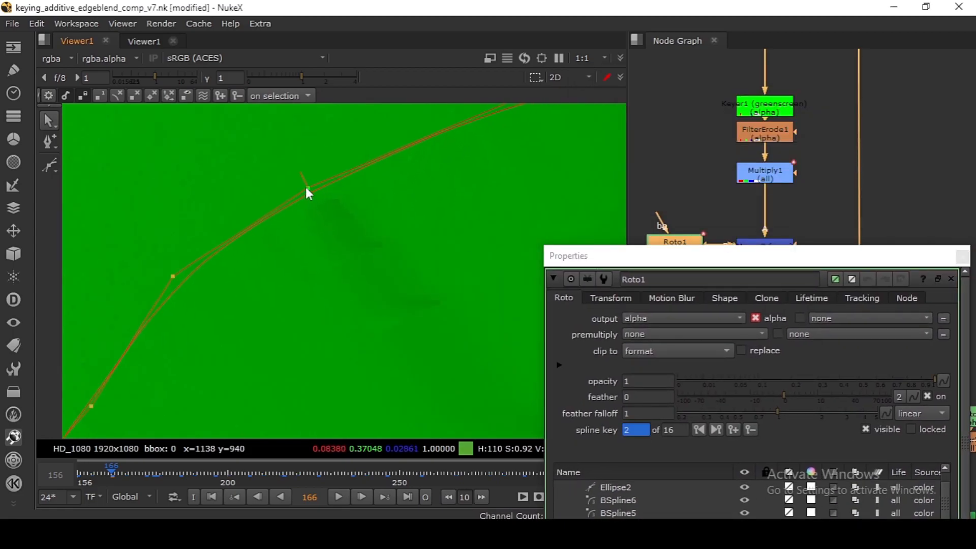
left_click_drag(661, 256, 538, 226)
left_click(840, 228)
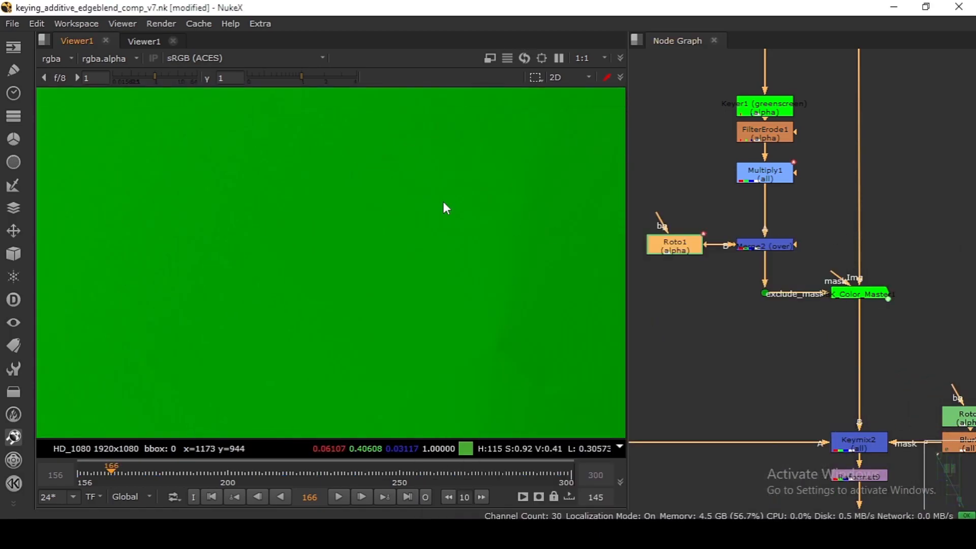
Step: View the clean plate at Switch2 and swap its inputs to use the live branch instead of the pre-rendered cleanplate166 image
scroll(444, 205, "down", 1)
scroll(684, 219, "down", 8)
scroll(710, 351, "up", 7)
left_click(770, 281)
key("1")
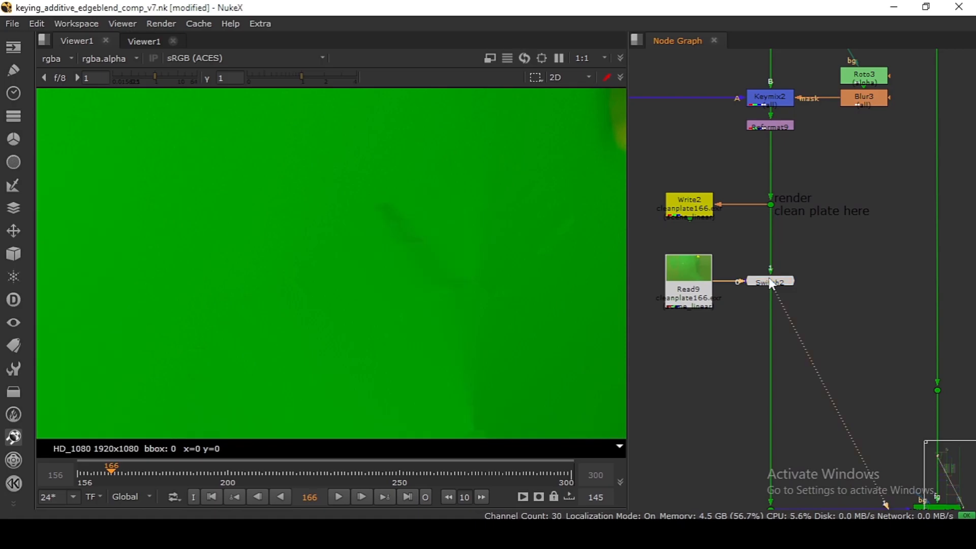
key("shift+x")
scroll(779, 289, "down", 8)
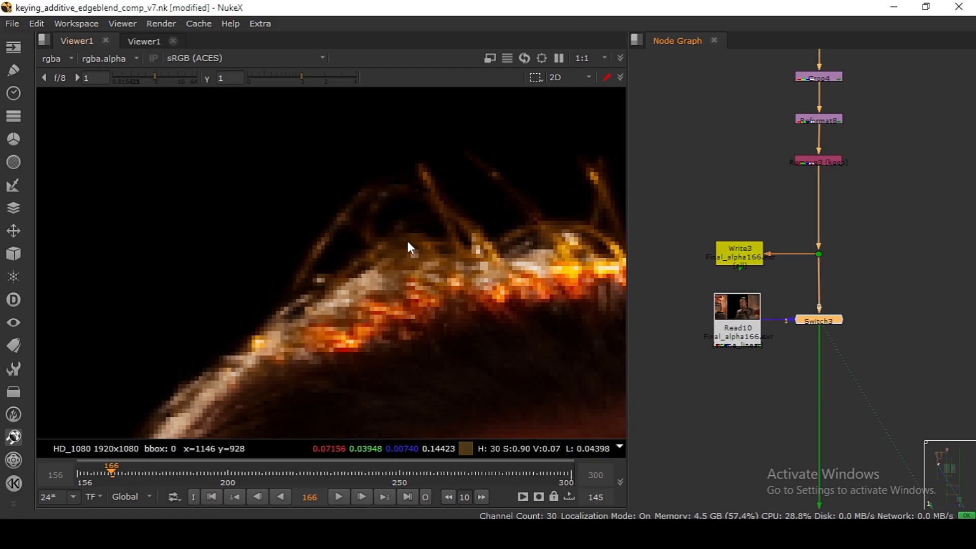
Step: View the MERGE result, and load the rendered image below OUTPUT as the viewer's second input
scroll(381, 219, "down", 5)
scroll(815, 249, "down", 13)
scroll(814, 249, "up", 15)
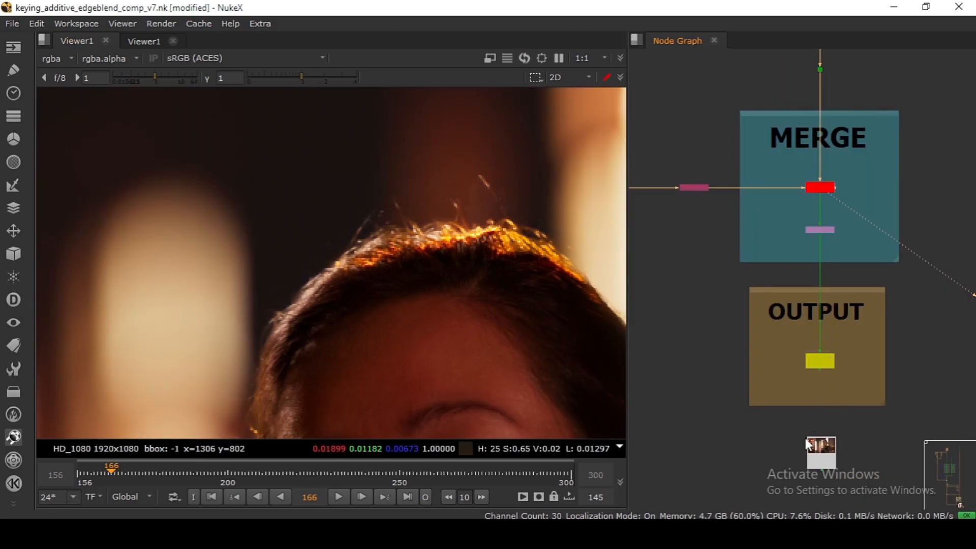
left_click(814, 448)
key("2")
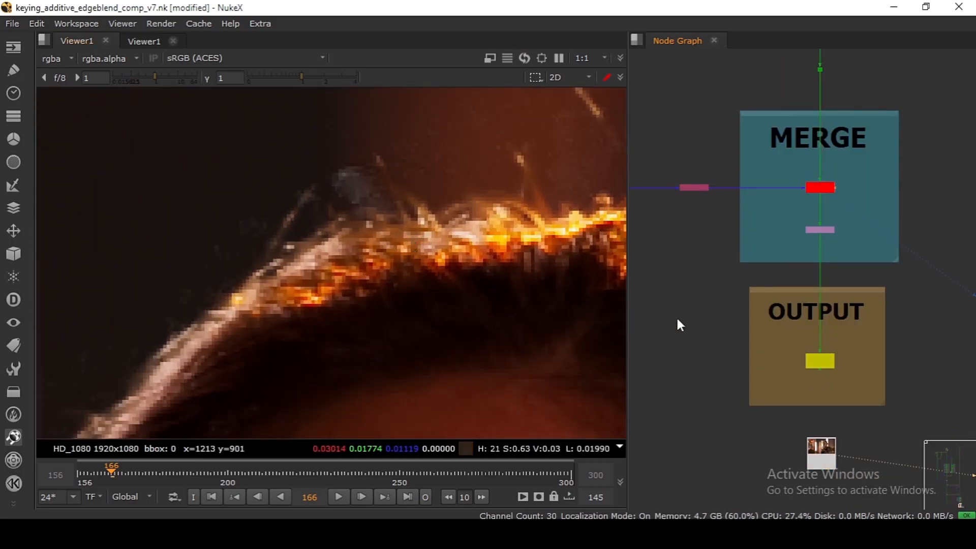
Step: Toggle between the rendered image and the live MERGE result on frame 166 to compare the hair edges at the head and neck
scroll(712, 330, "down", 1)
left_click_drag(813, 413, 806, 344)
left_click(794, 371)
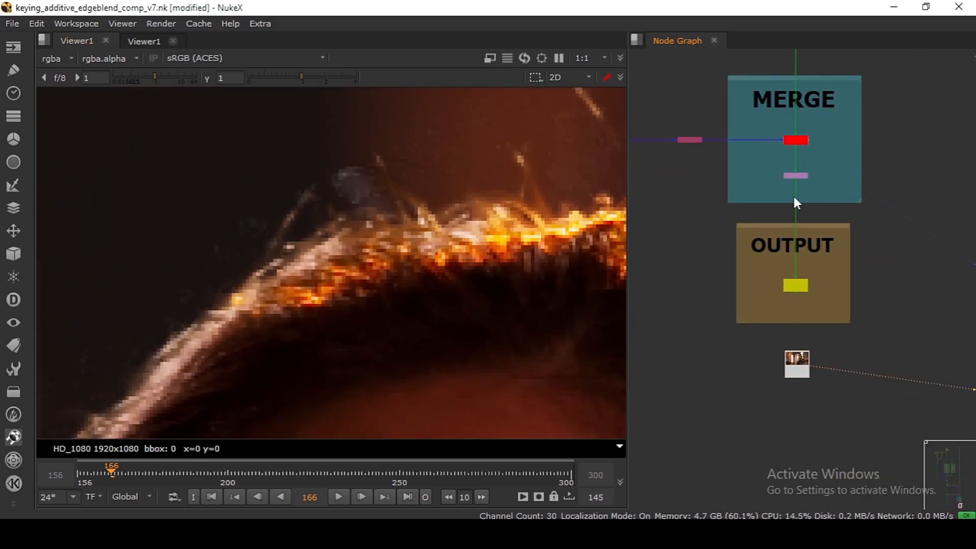
key("1")
key("2")
key("1")
key("2")
key("1")
key("2")
key("1")
key("2")
key("1")
key("2")
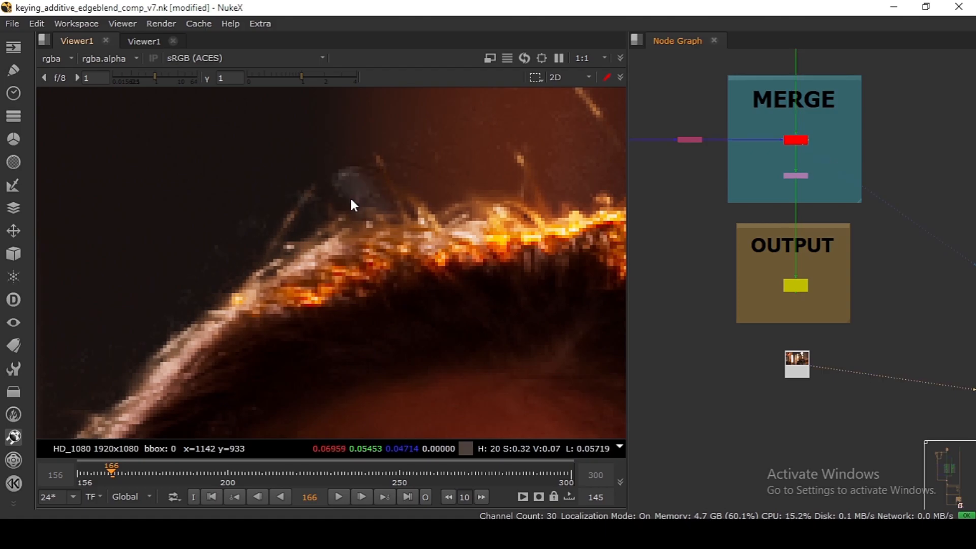
key("1")
scroll(407, 244, "up", 5)
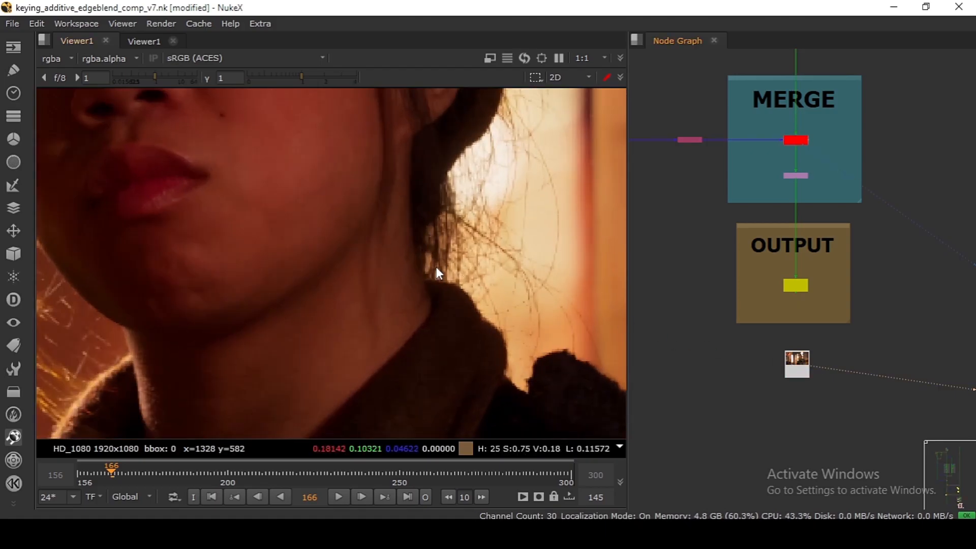
scroll(436, 269, "down", 5)
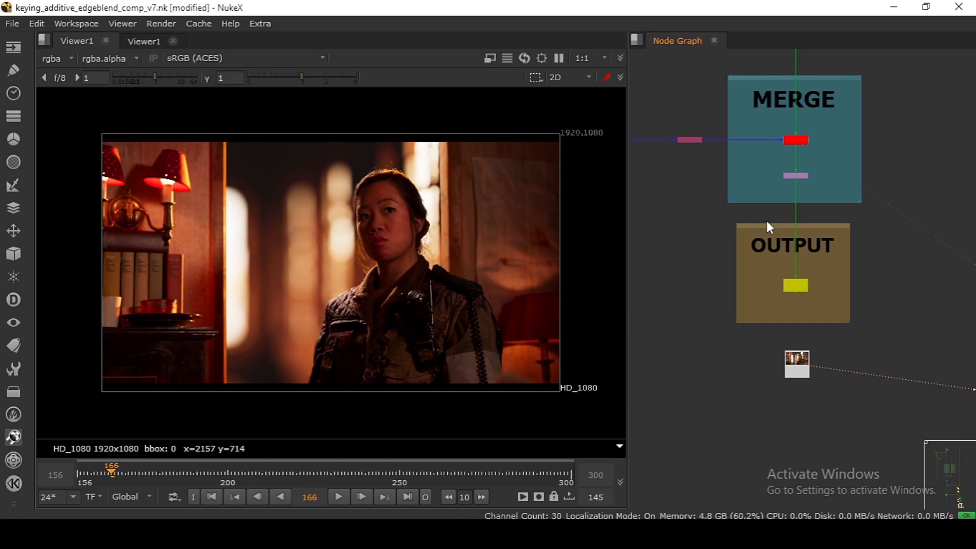
Step: Find SG_Edgeblend1 above the additive keyer and open its controls and internal node group for inspection
scroll(767, 221, "down", 1)
scroll(767, 220, "down", 4)
scroll(766, 219, "up", 10)
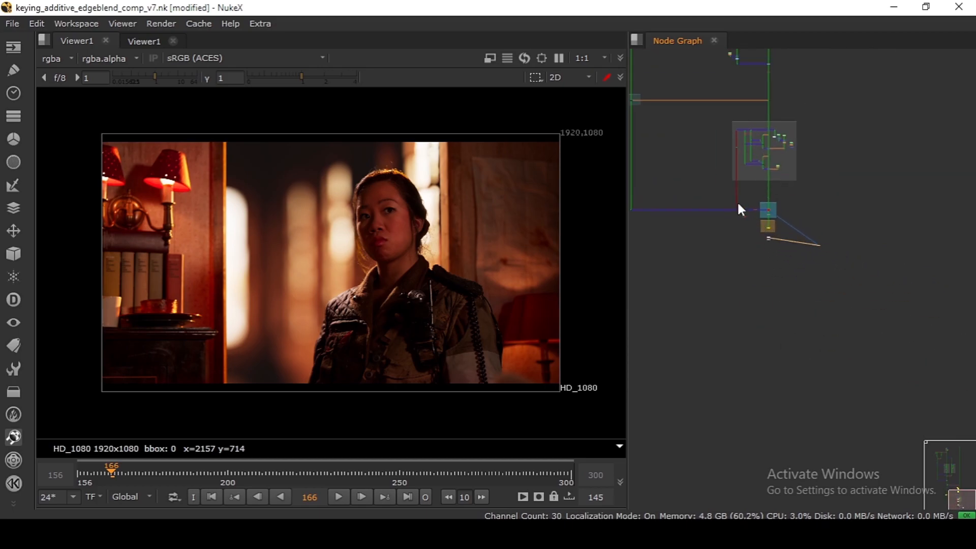
left_click_drag(710, 130, 752, 233)
scroll(765, 212, "up", 3)
double_click(769, 218)
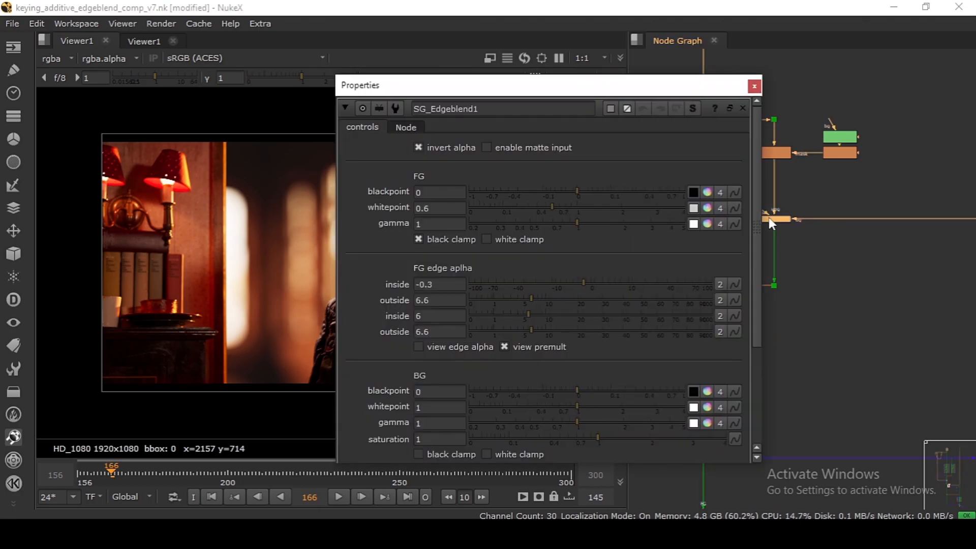
left_click(693, 109)
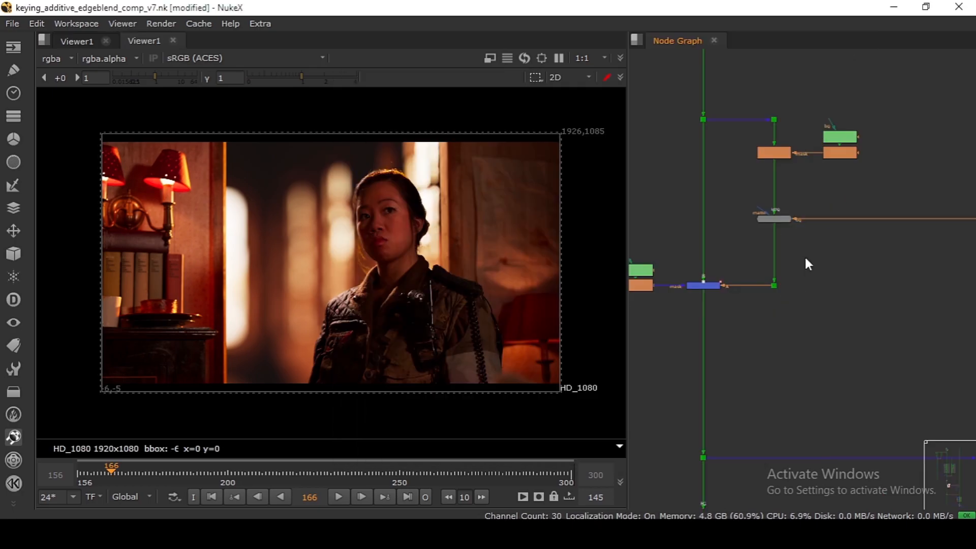
Step: Browse the NukeSurvivalToolkit node collection down to its Advanced Keying Template entries
key("f")
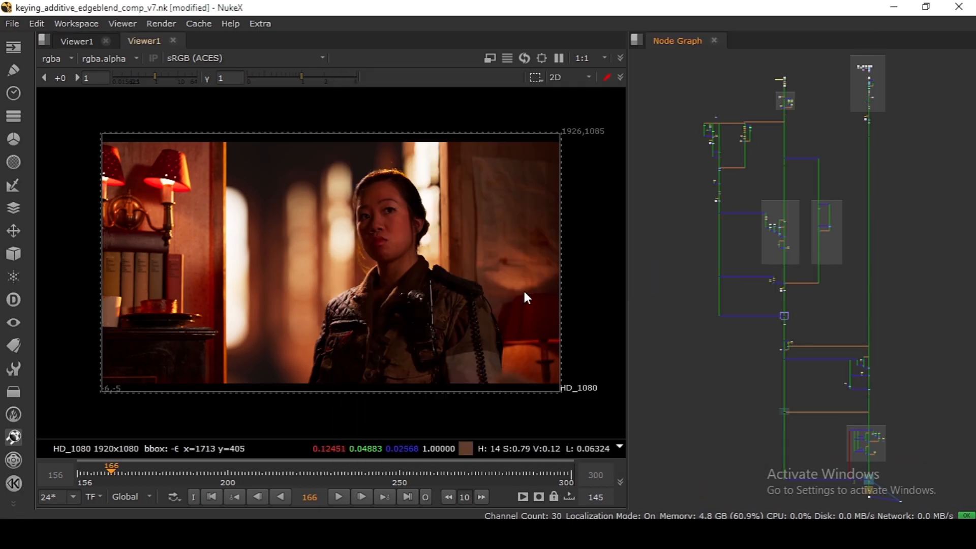
right_click(643, 214)
mouse_move(678, 374)
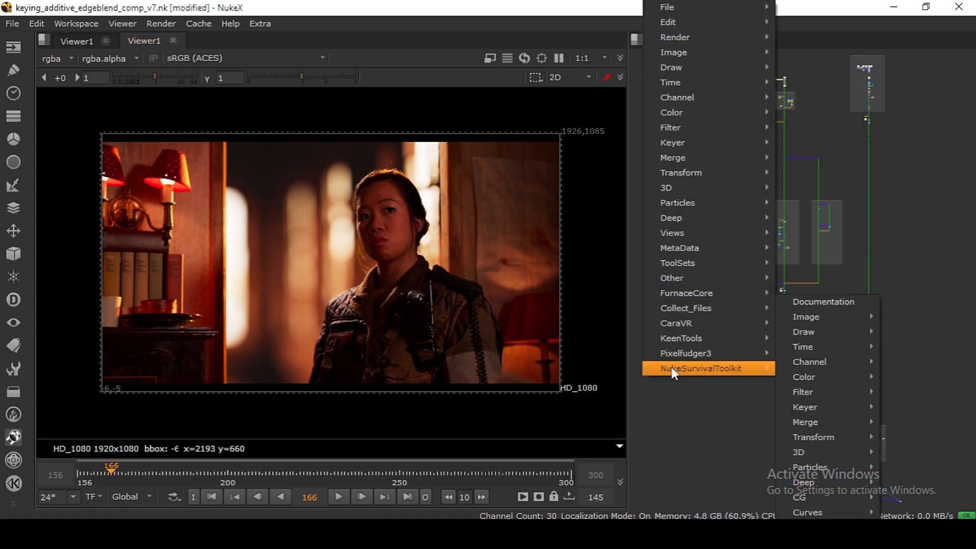
mouse_move(820, 542)
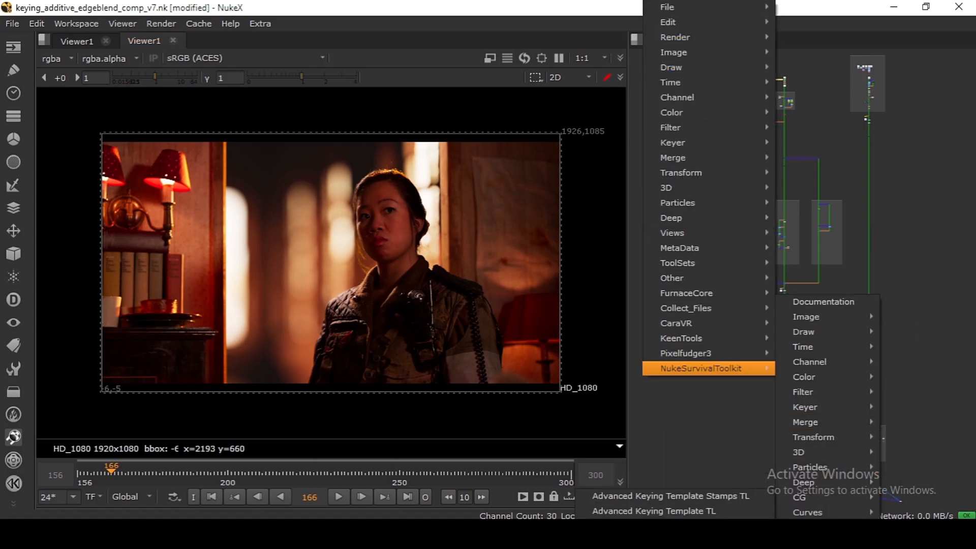
left_click(668, 495)
Step: Return to SG_Edgeblend1 and examine its img, matte and bg connections
mouse_move(791, 353)
left_mouse_down()
mouse_move(772, 298)
mouse_move(788, 342)
left_mouse_up()
scroll(788, 340, "up", 5)
left_click_drag(837, 231, 689, 346)
scroll(766, 296, "up", 5)
mouse_move(766, 296)
left_mouse_down()
mouse_move(766, 304)
mouse_move(766, 285)
left_mouse_up()
left_click(728, 298)
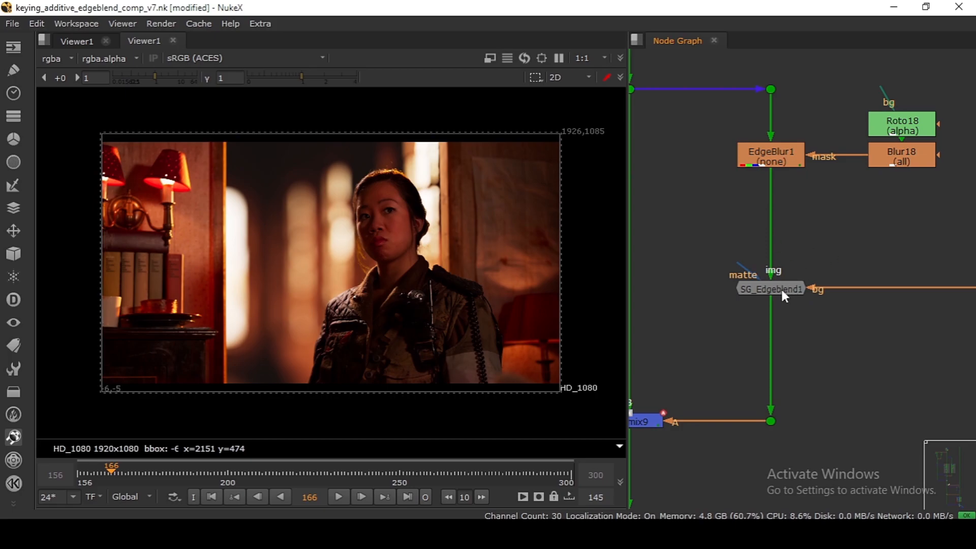
scroll(811, 305, "down", 4)
scroll(771, 317, "up", 4)
left_click(799, 296)
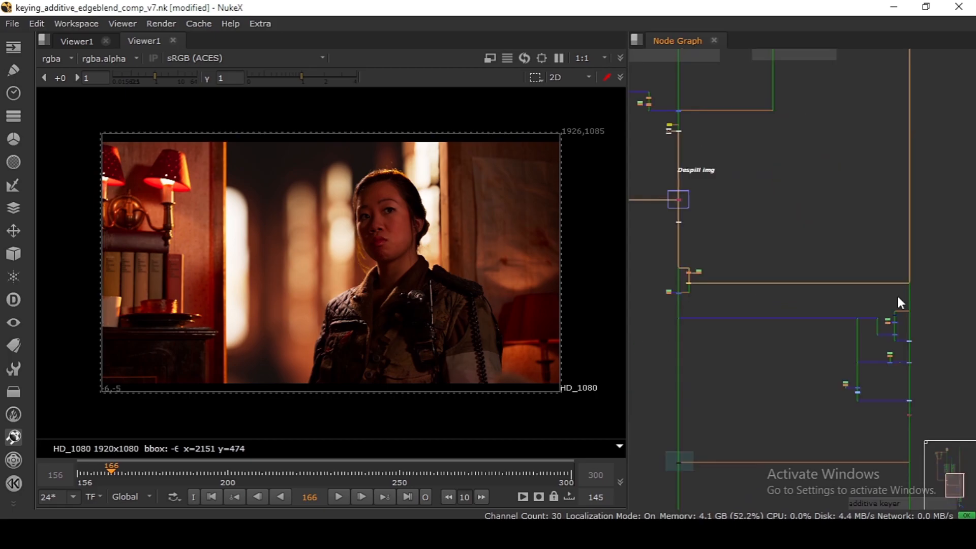
Step: Follow the background branch that feeds the edge blend, and mark out the additive keyer group above MERGE
scroll(909, 285, "up", 6)
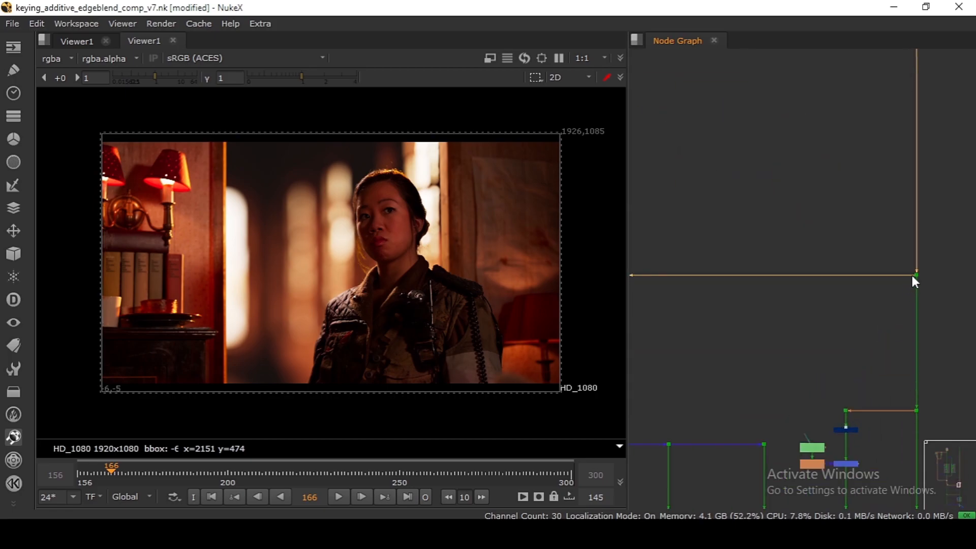
scroll(898, 270, "down", 5)
left_click_drag(771, 275, 906, 243)
left_click_drag(728, 193, 697, 290)
scroll(770, 245, "down", 4)
left_click_drag(882, 392, 775, 163)
scroll(775, 163, "up", 4)
left_click_drag(727, 161, 955, 327)
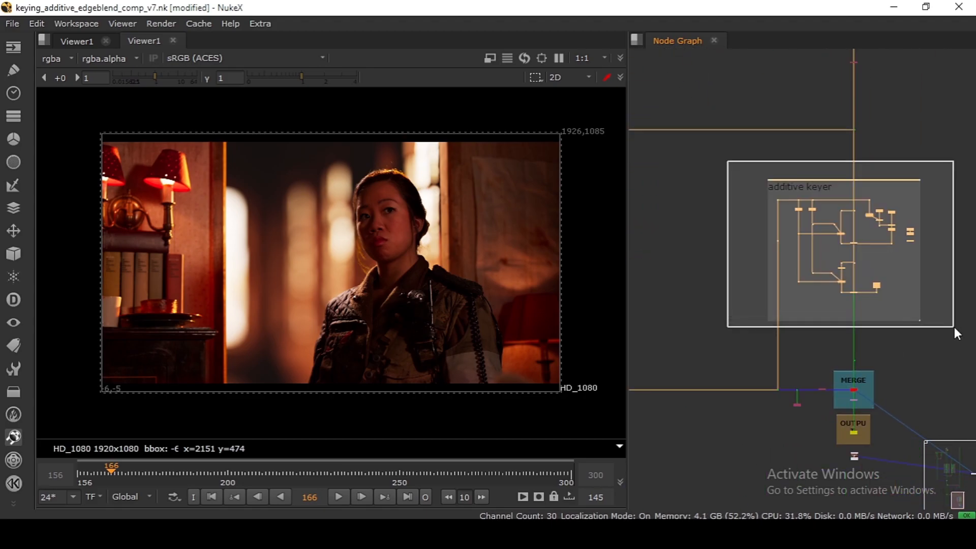
scroll(777, 234, "up", 5)
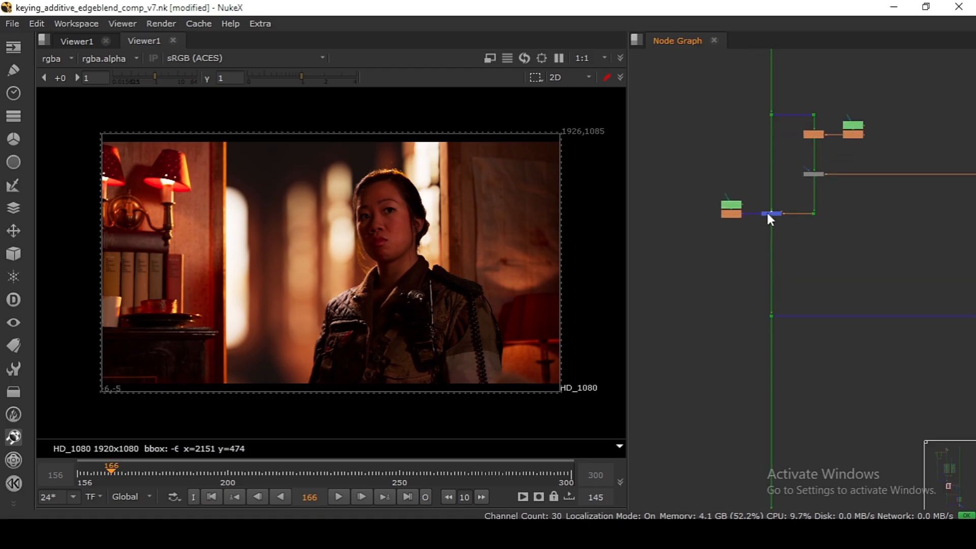
Step: Inspect the Roto19 shapes that mask the edge blend's Keymix on frame 166, and close the node's properties
scroll(768, 213, "up", 1)
double_click(768, 214)
left_click(741, 145)
double_click(726, 204)
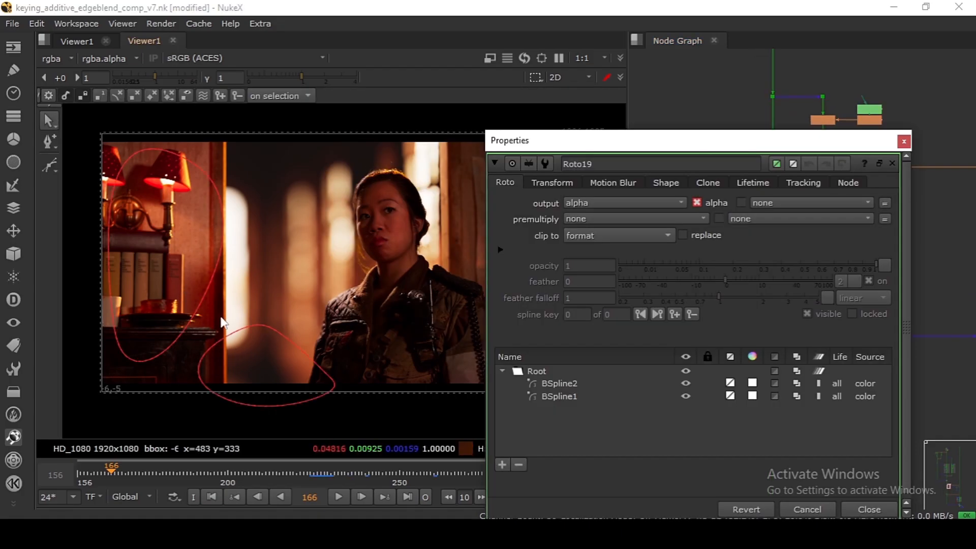
left_click(313, 468)
left_click(112, 472)
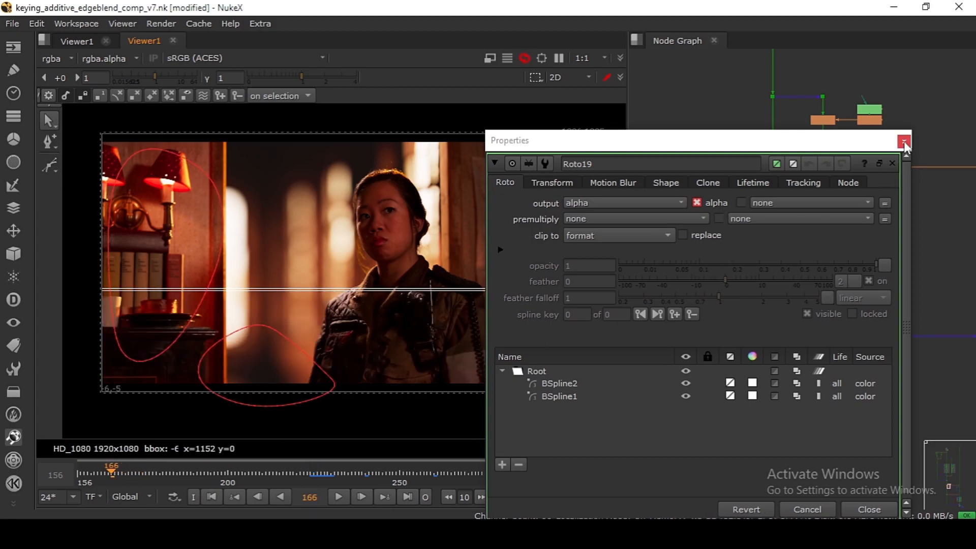
left_click(905, 143)
Step: Review the FG edge alpha, BG and BG Darken controls of SG_Edgeblend1, and close its properties
scroll(816, 201, "up", 3)
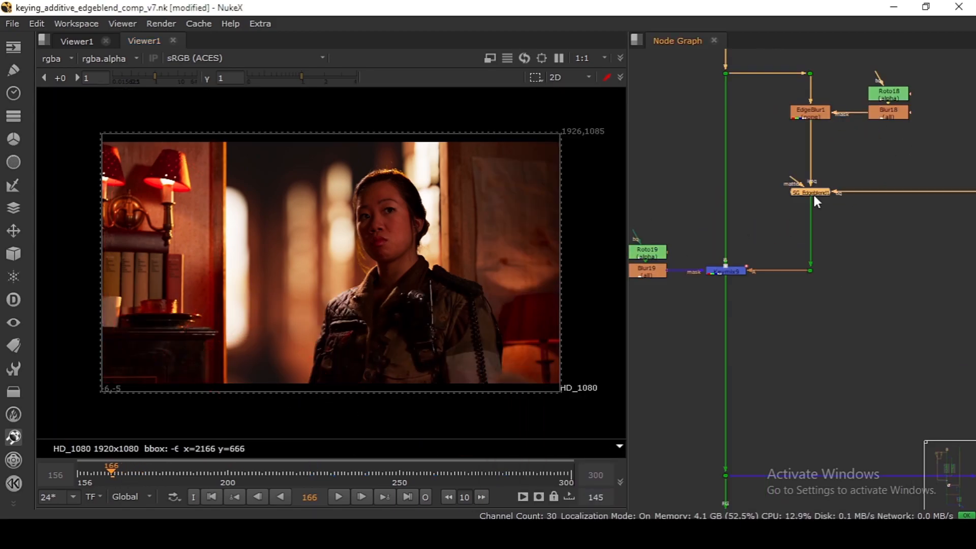
double_click(814, 196)
scroll(585, 356, "down", 5)
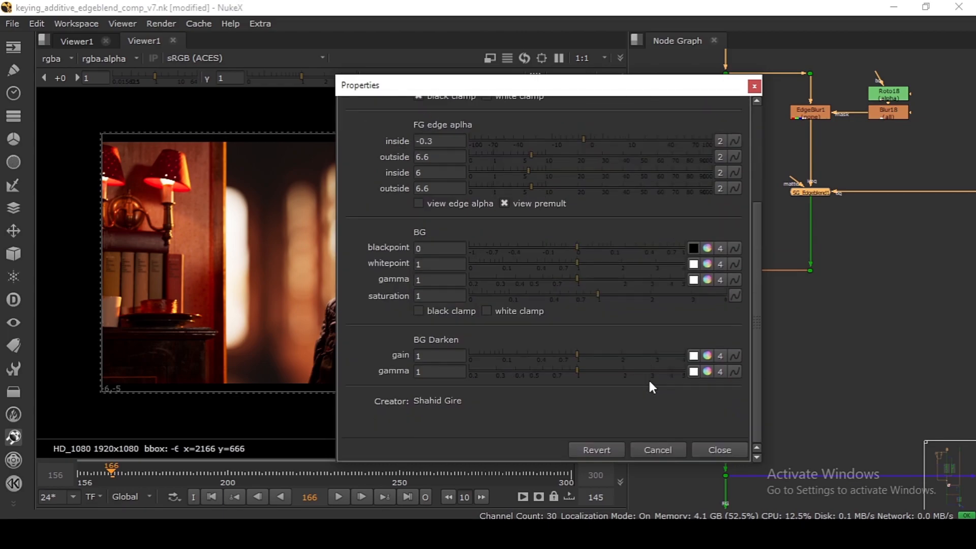
left_click(713, 444)
Step: Go to the first frame, 156, to view the comp at the start of the shot
left_click(469, 474)
key("Home")
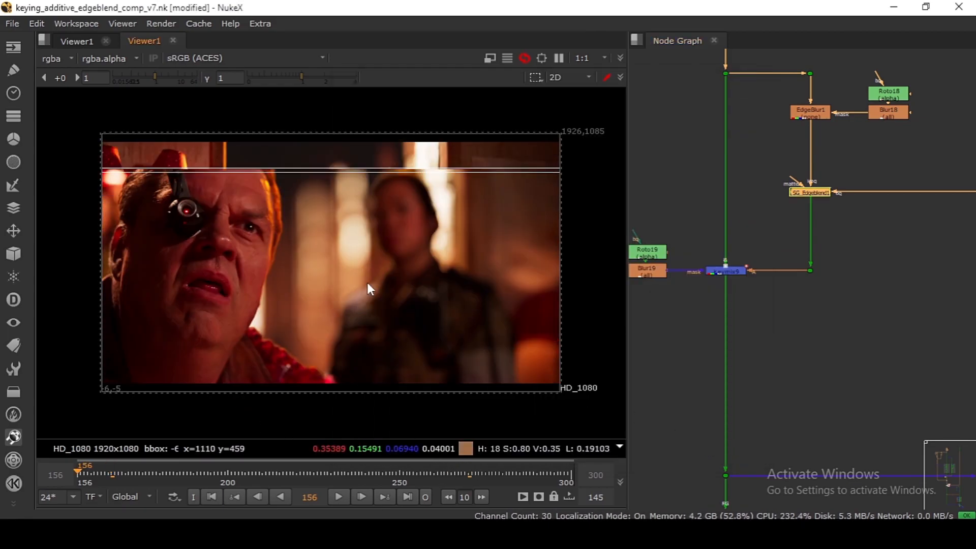
Step: Inspect the background woman's edges in the comp on frame 156, and go to the last frame, 300
scroll(367, 282, "up", 3)
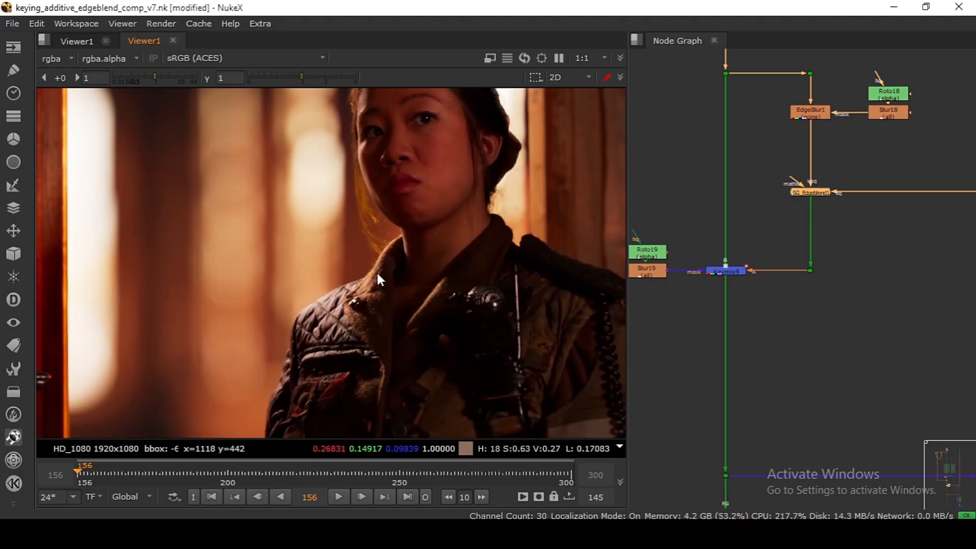
scroll(833, 161, "down", 3)
left_click(801, 213)
left_click_drag(835, 262, 725, 289)
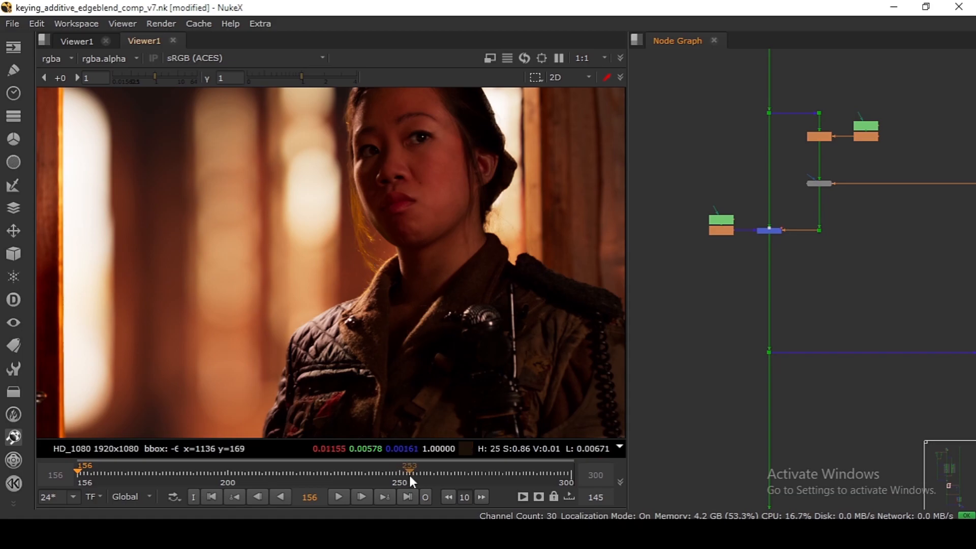
left_click(408, 497)
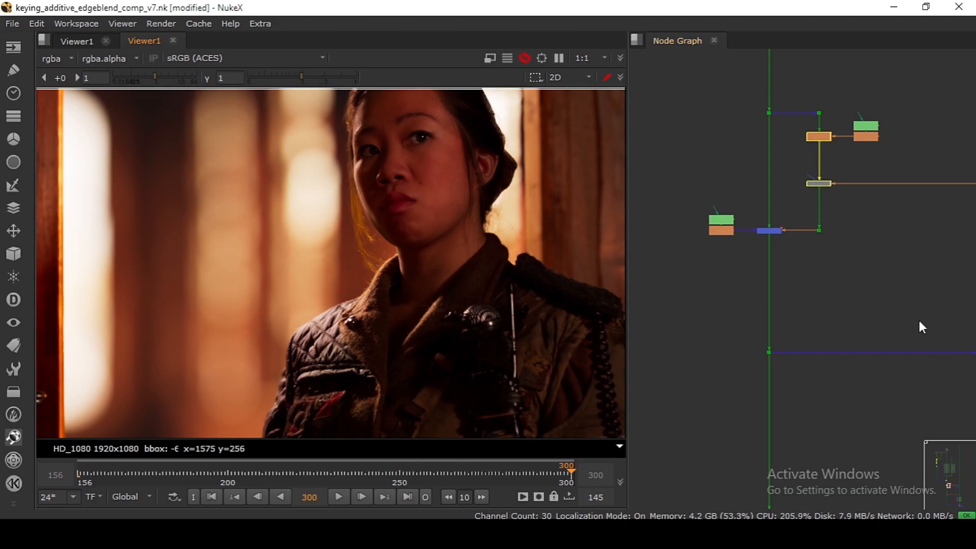
Step: View the whole image on frame 300 and locate the thumbnail node below OUTPUT
scroll(919, 318, "down", 5)
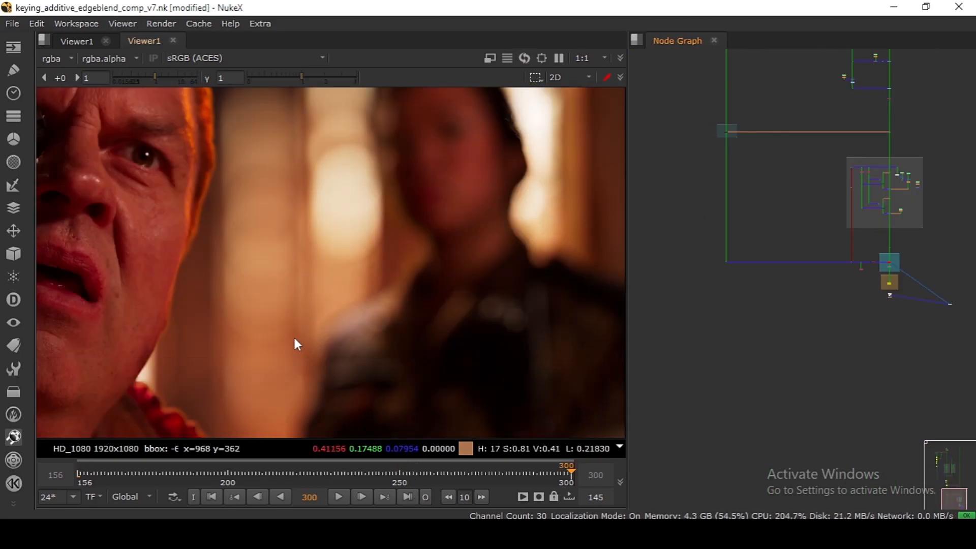
scroll(893, 288, "up", 5)
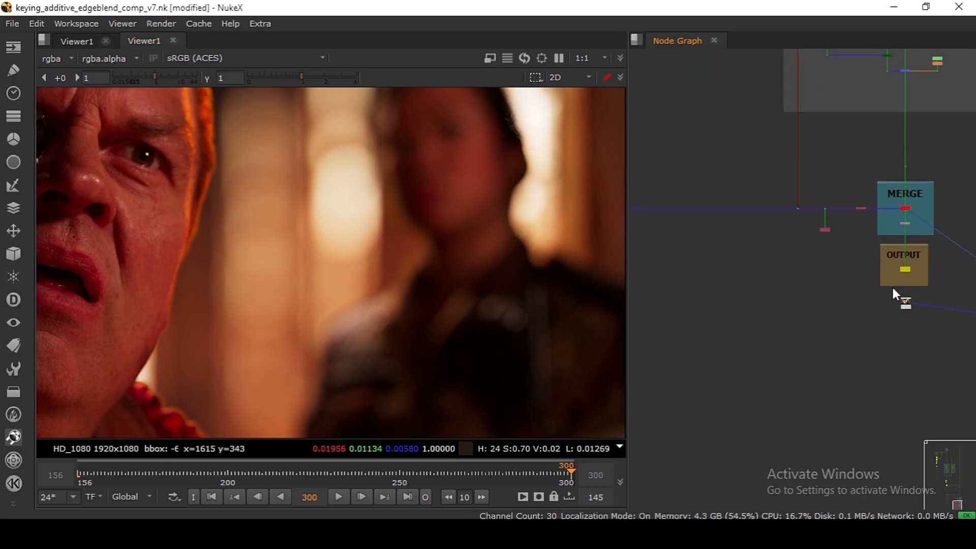
double_click(906, 302)
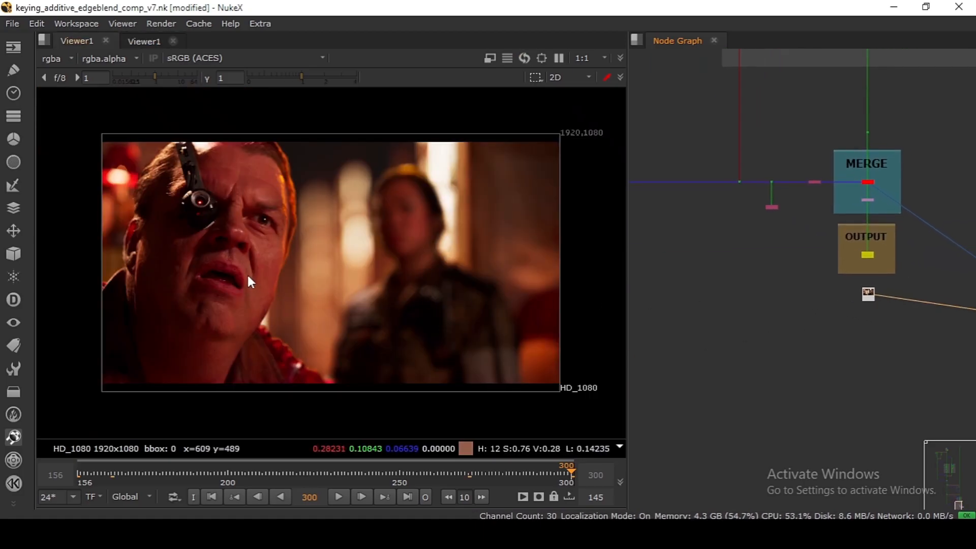
key("f")
scroll(875, 290, "up", 3)
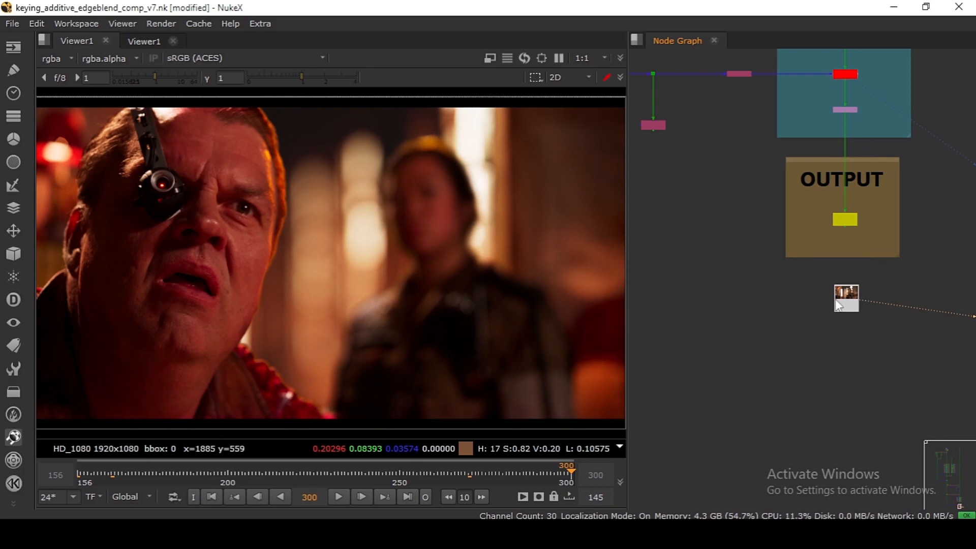
Step: View the side branch feeding the merge node in the MERGE group, and the merged result
left_click_drag(833, 162, 828, 233)
scroll(828, 232, "up", 2)
left_click(844, 163)
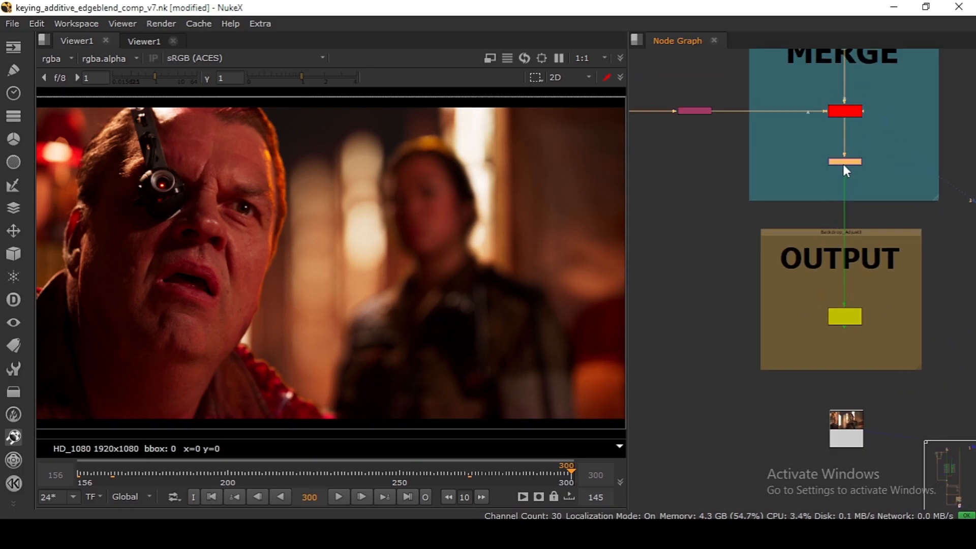
left_click(843, 115)
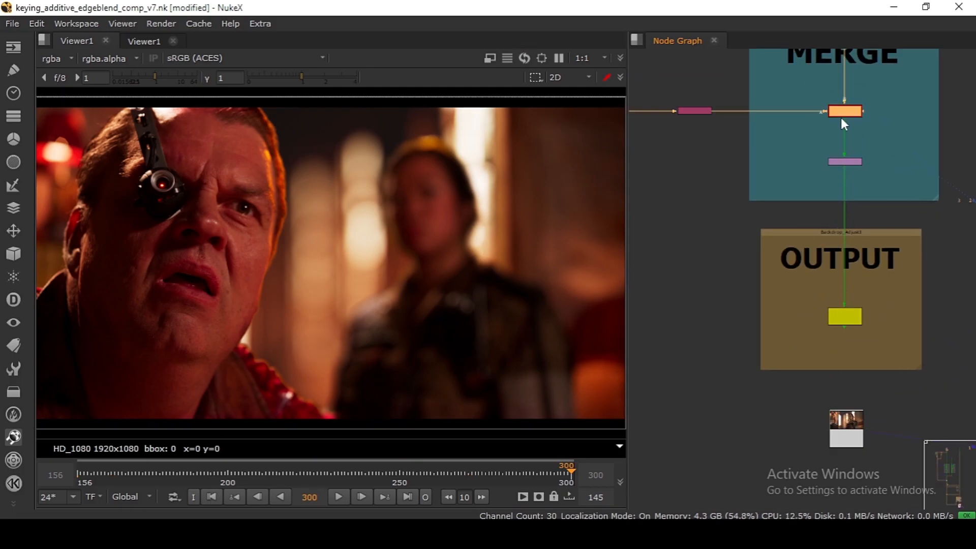
left_click(695, 111)
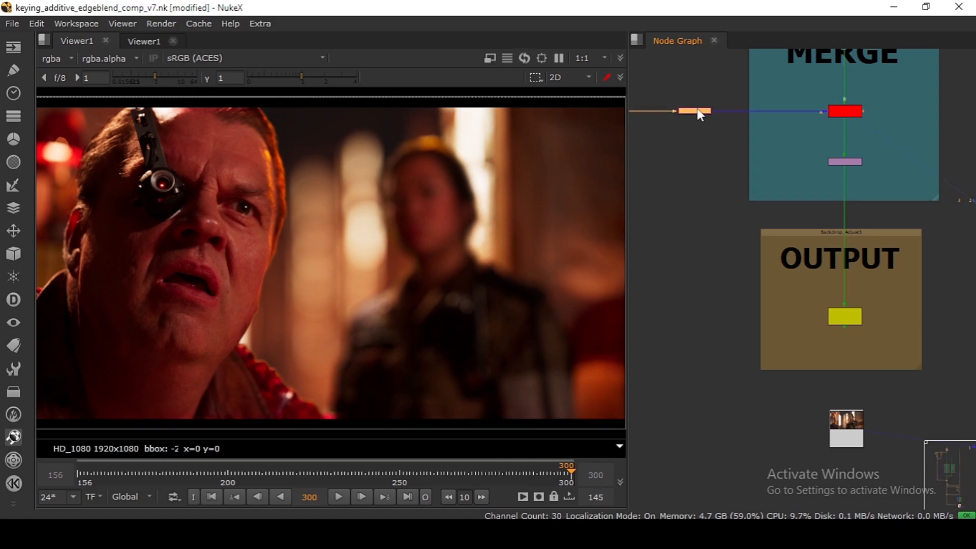
key("1")
left_click_drag(829, 151, 825, 242)
left_click(847, 205)
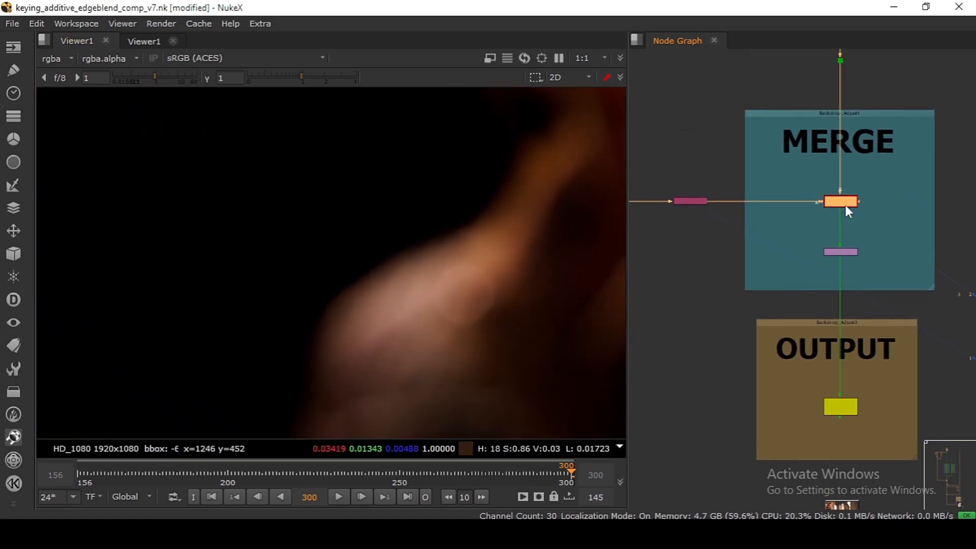
key("1")
Step: Toggle the additive keyer group off and on to compare its effect on the shoulder edge at frame 300
scroll(846, 205, "down", 5)
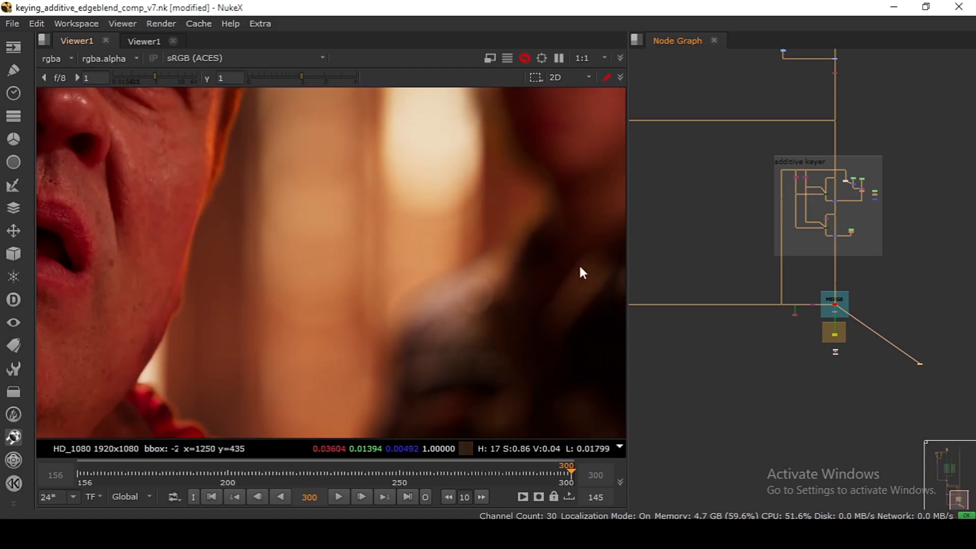
scroll(825, 286, "up", 8)
left_click(831, 242)
key("d")
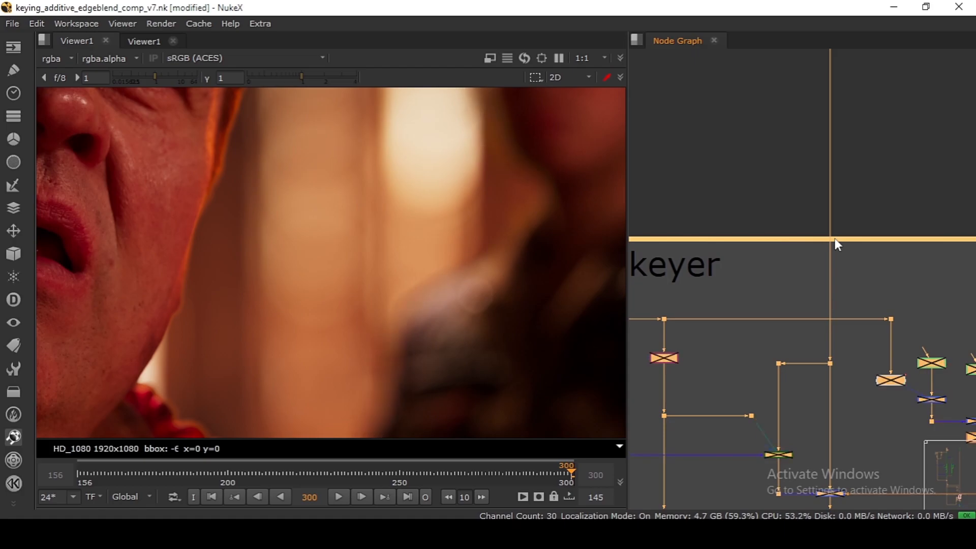
key("d")
key("d")
key("d")
scroll(832, 229, "down", 5)
left_click_drag(808, 174, 796, 380)
left_click_drag(807, 214, 807, 308)
left_click_drag(842, 186, 805, 348)
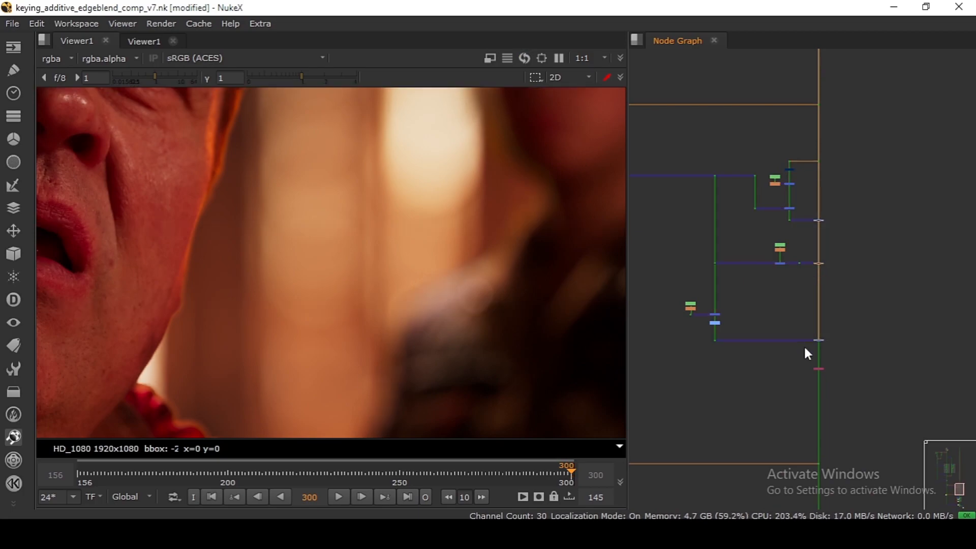
scroll(805, 347, "down", 5)
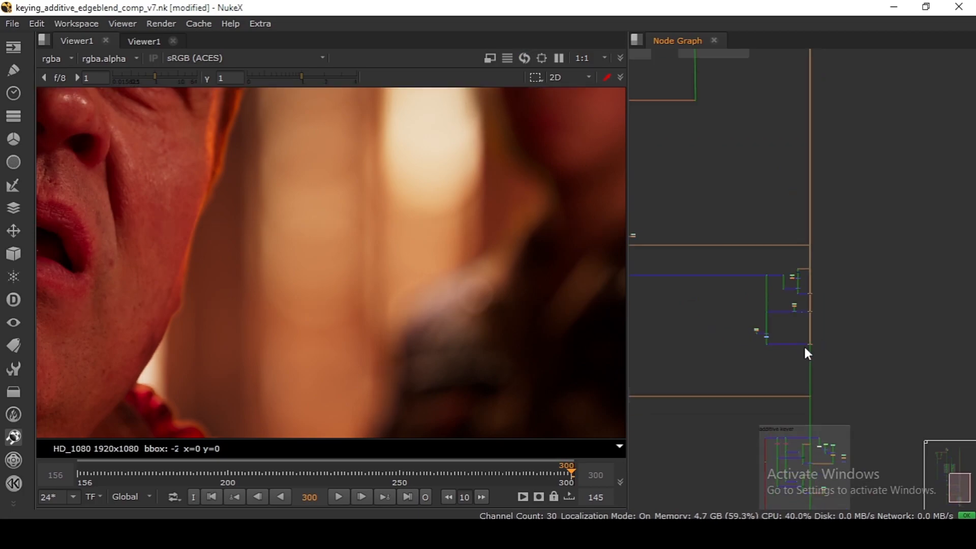
left_click_drag(804, 348, 812, 233)
scroll(827, 273, "up", 5)
left_click(828, 274)
key("d")
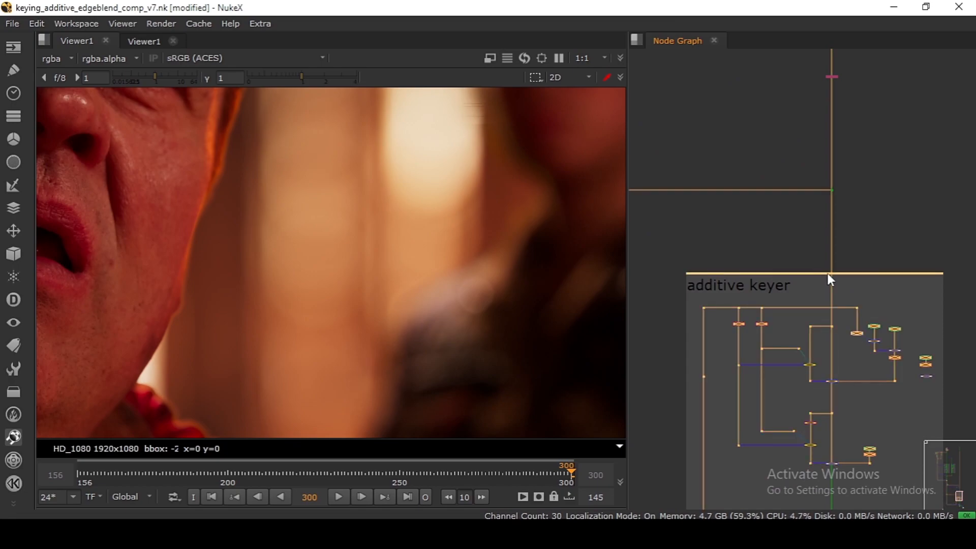
key("d")
Step: Add a new EdgeBlend toolset node below SG_Edgeblend1
scroll(828, 273, "down", 4)
scroll(832, 244, "up", 2)
left_click_drag(849, 108, 807, 258)
scroll(808, 261, "down", 2)
scroll(807, 258, "down", 3)
scroll(745, 238, "up", 2)
left_click_drag(744, 238, 742, 272)
scroll(740, 244, "up", 1)
scroll(741, 273, "up", 6)
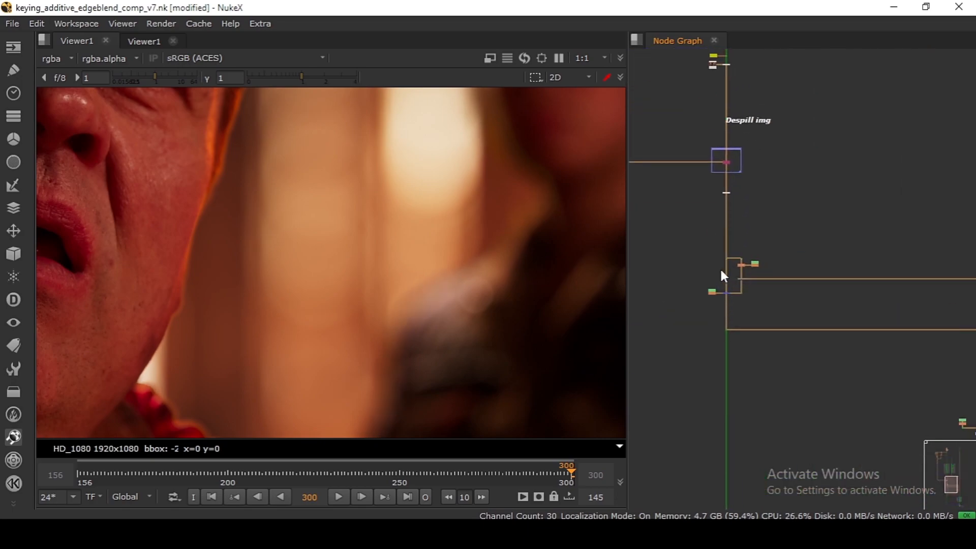
scroll(745, 264, "up", 2)
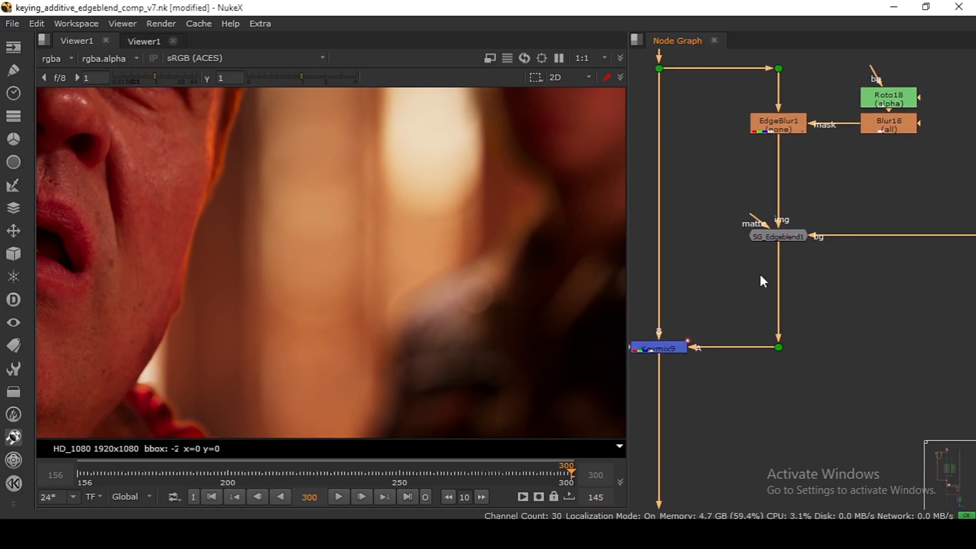
key("Tab")
type("EDGEBLEND")
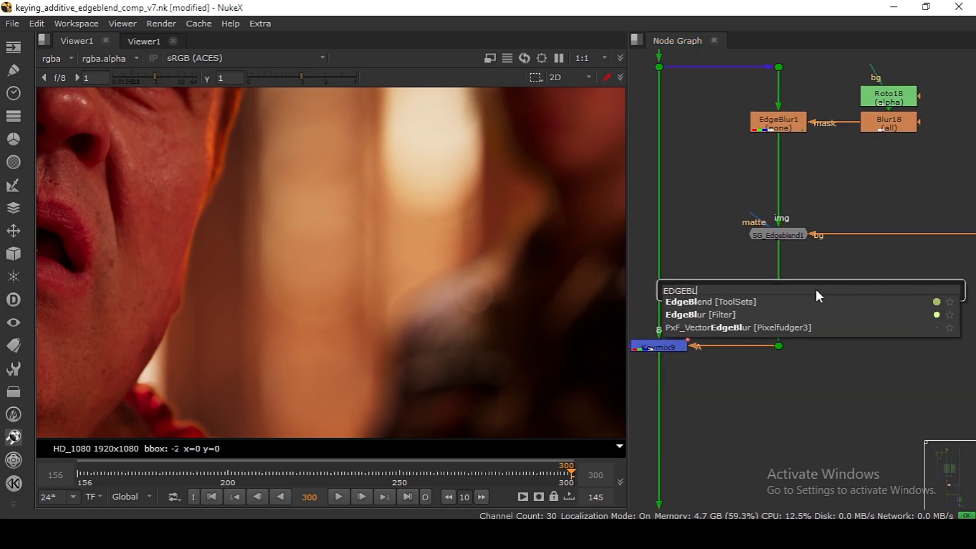
key("Return")
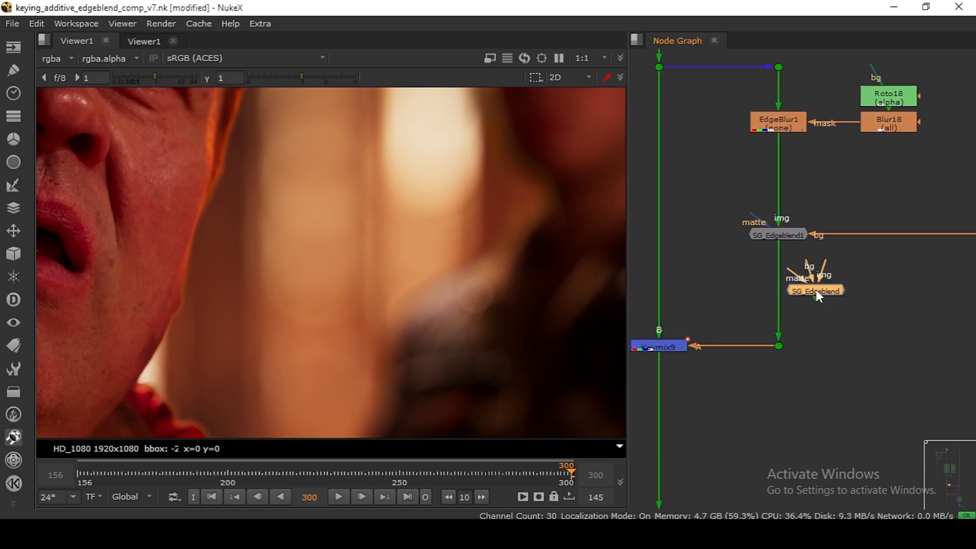
Step: Connect the new edge blend's bg input to the background branch and its img input to the line above EdgeBlur1, using dots
scroll(813, 288, "down", 4)
left_click_drag(812, 311, 891, 165)
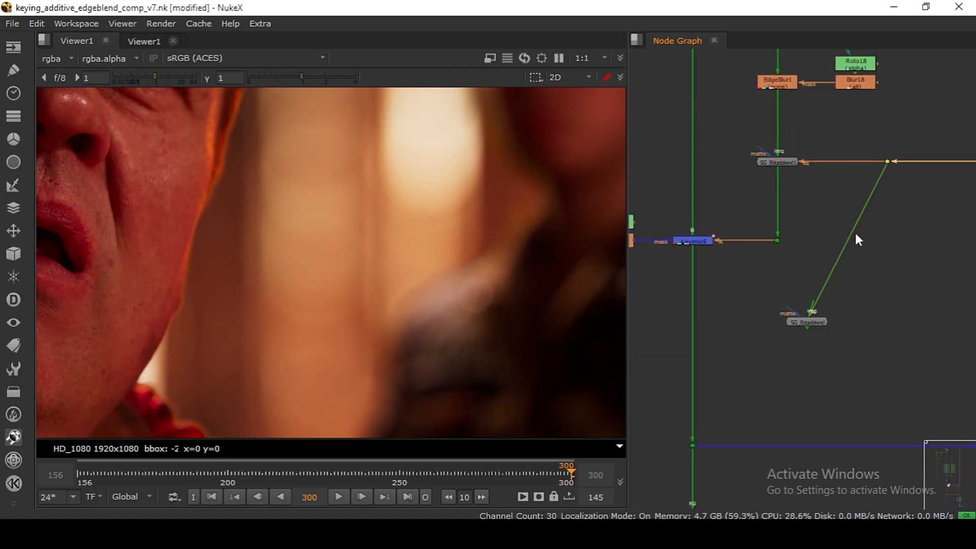
left_click_drag(807, 322, 805, 184)
left_click(874, 221, "ctrl")
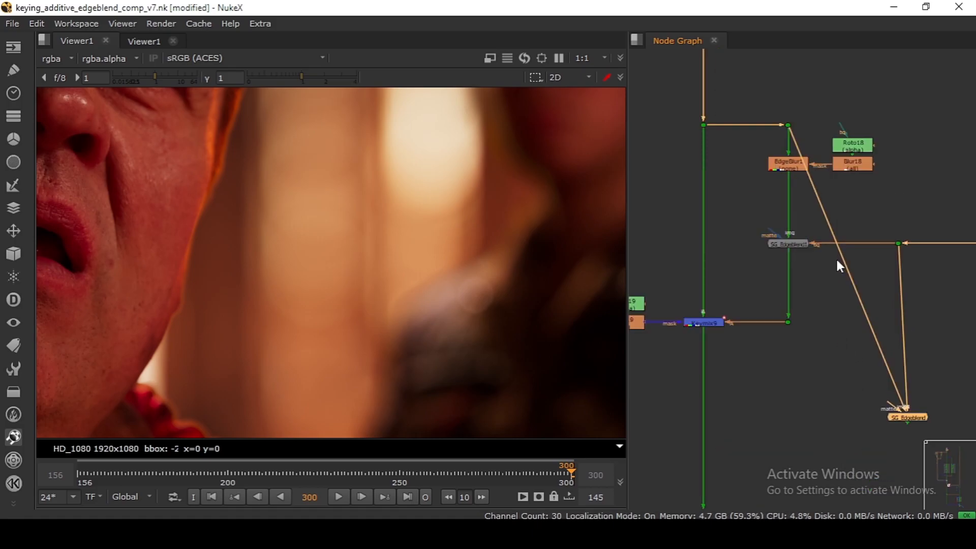
left_click_drag(848, 265, 948, 126)
left_click_drag(887, 415, 878, 414)
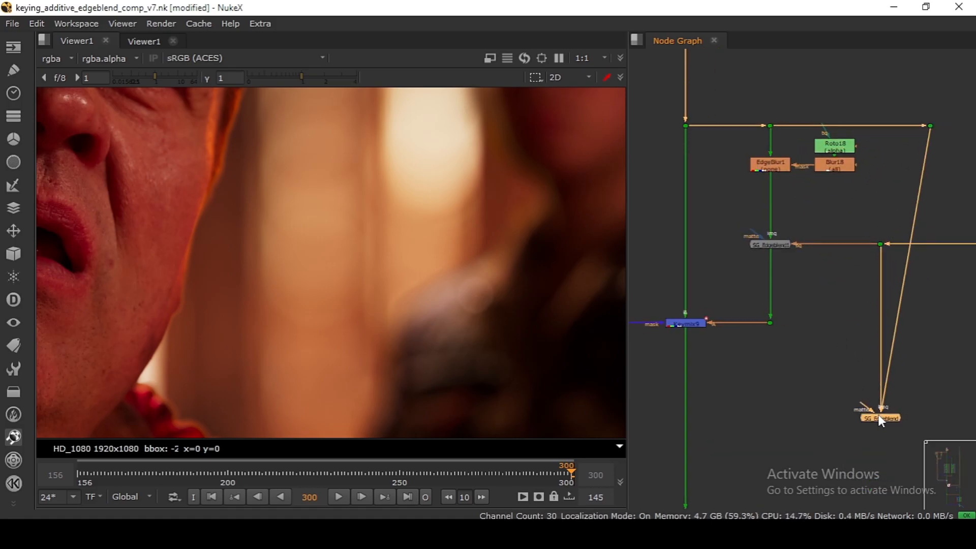
Step: Square off the new edge blend's img connection with another dot, and open its controls with the node in view
key("1")
left_click_drag(869, 299, 846, 267)
left_click_drag(882, 239, 923, 350)
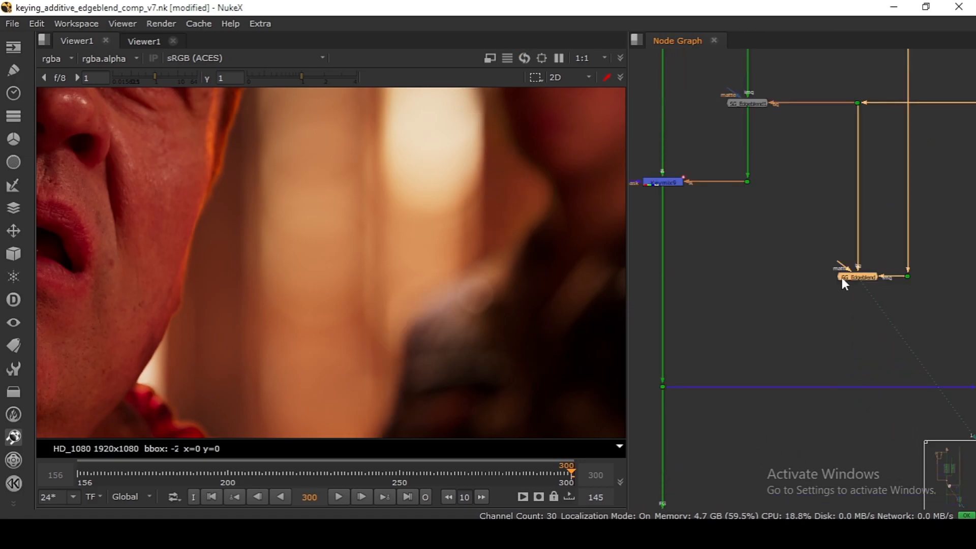
double_click(842, 278)
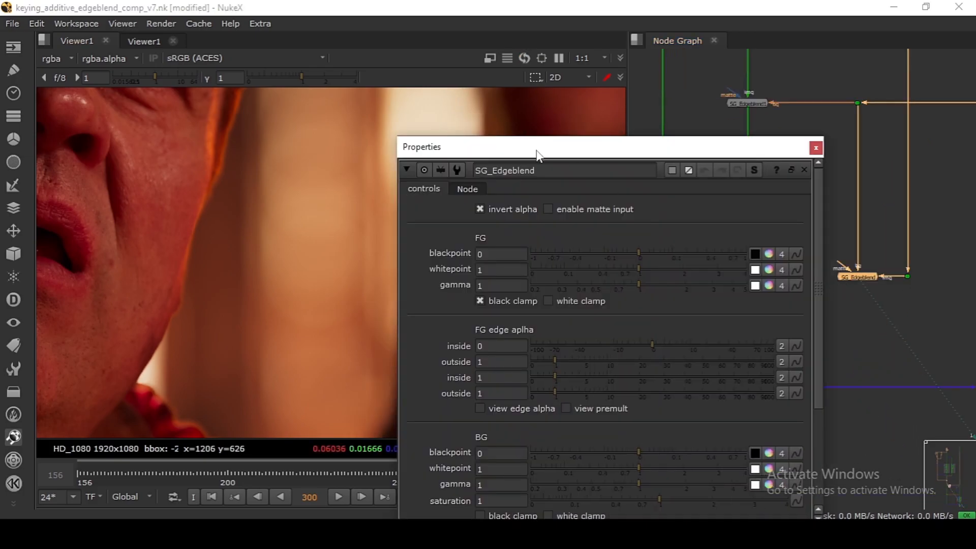
left_click_drag(537, 153, 574, 77)
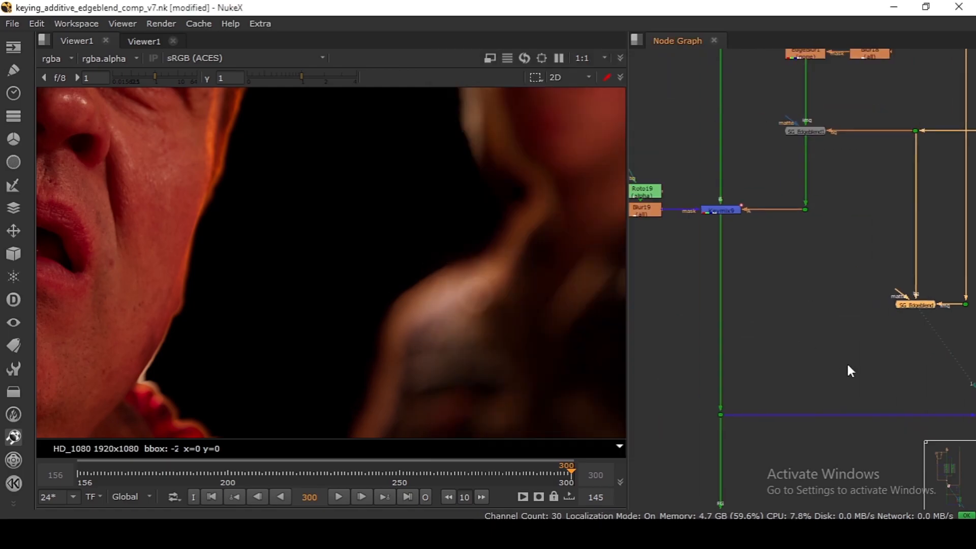
Step: Add a Keymix to the main branch below Keymix9 and connect the new edge blend to its A input
key("Tab")
type("keymix")
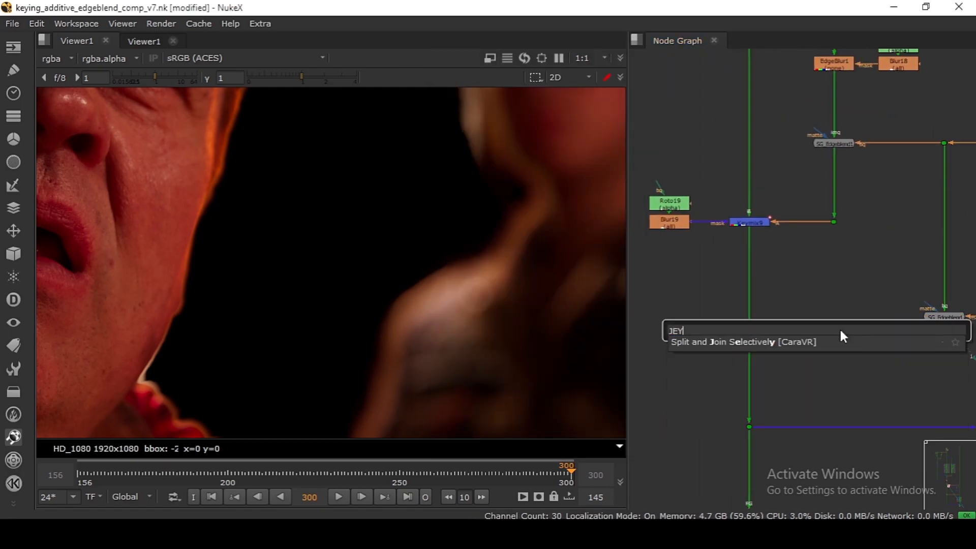
key("Return")
left_click(774, 451)
left_click_drag(834, 333, 941, 317)
Step: Restrict Keymix8 to channels of the rgba layer, and close its properties
double_click(745, 314)
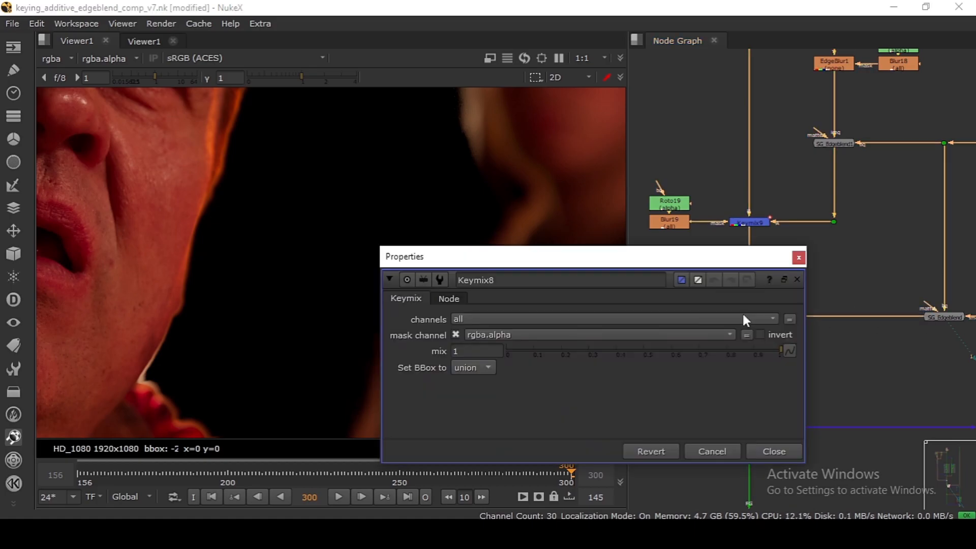
left_click(465, 317)
left_click(475, 372)
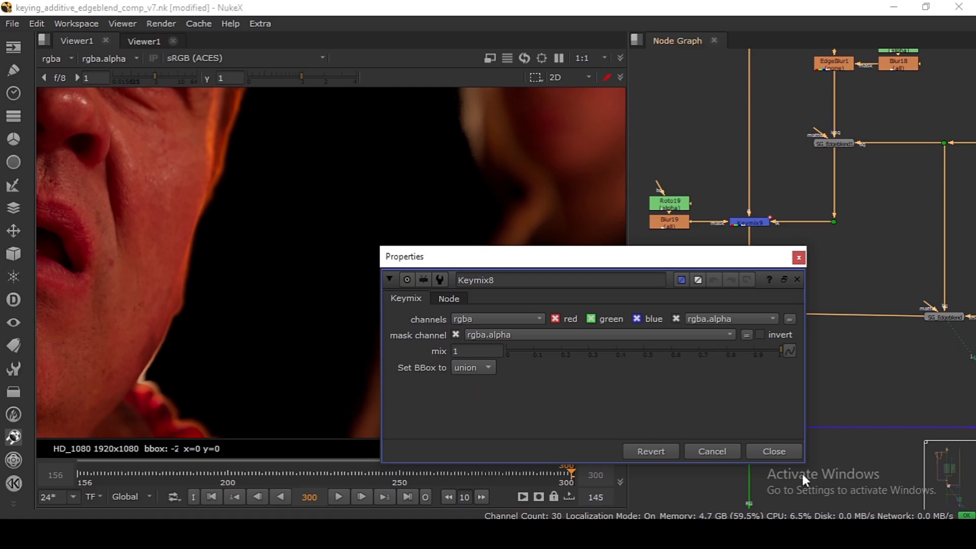
left_click(495, 319)
left_click(475, 364)
left_click(799, 258)
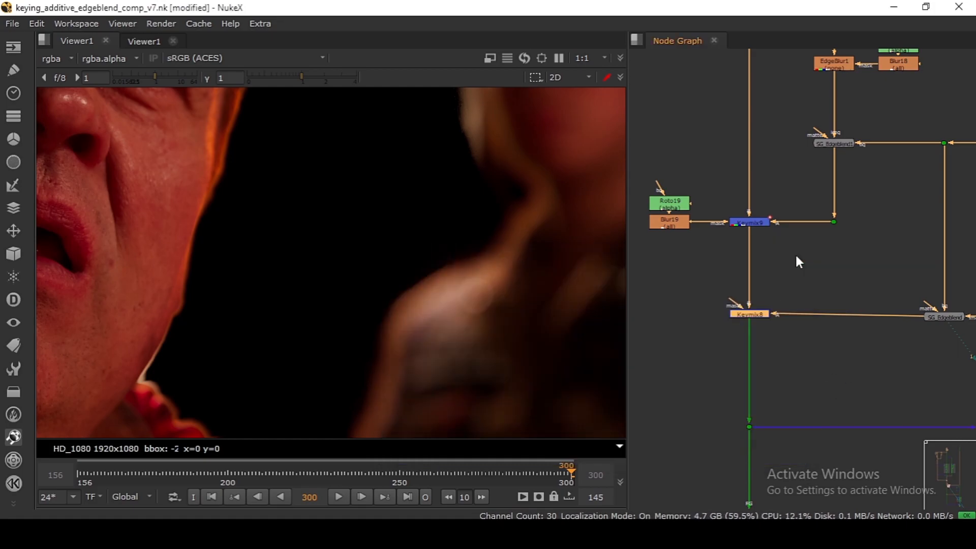
Step: View the output of Keymix8 and add a Roto with a Blur beside it
left_click_drag(758, 313, 749, 348)
key("1")
left_click(705, 321)
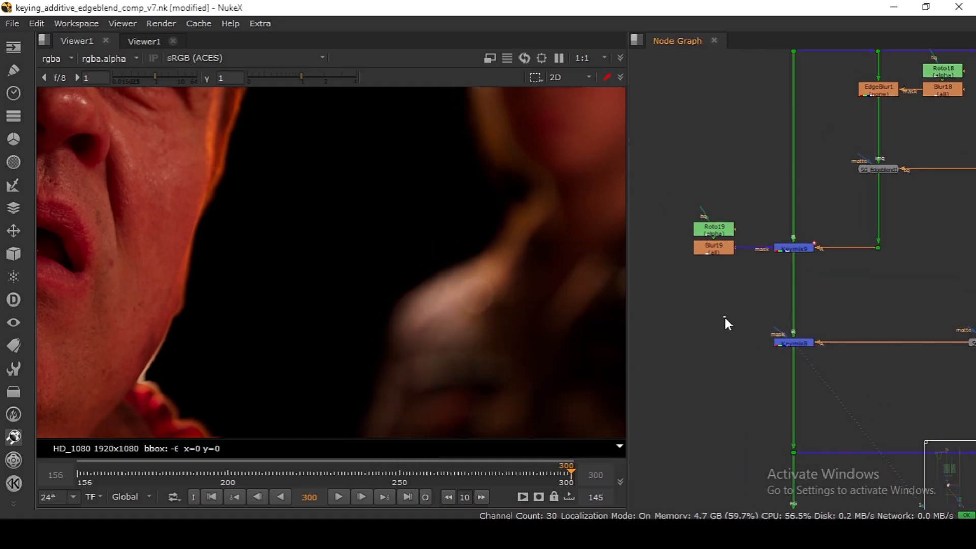
key("o")
key("b")
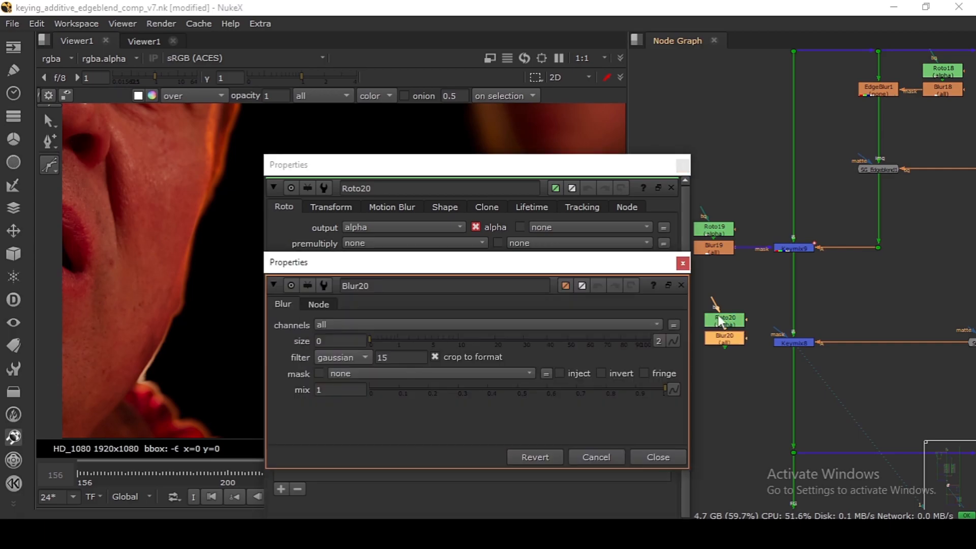
left_click(683, 166)
Step: Draw a closed Bezier around the background woman's shoulder edge in Roto20, and mask Keymix8 with the Roto20 and Blur20 pair
left_click(482, 215)
left_click_drag(509, 263, 509, 271)
left_click(457, 343)
left_click(430, 359)
left_click(397, 341)
left_click(383, 275)
left_click(396, 227)
left_click(457, 205)
left_click(482, 215)
left_click_drag(712, 132, 546, 85)
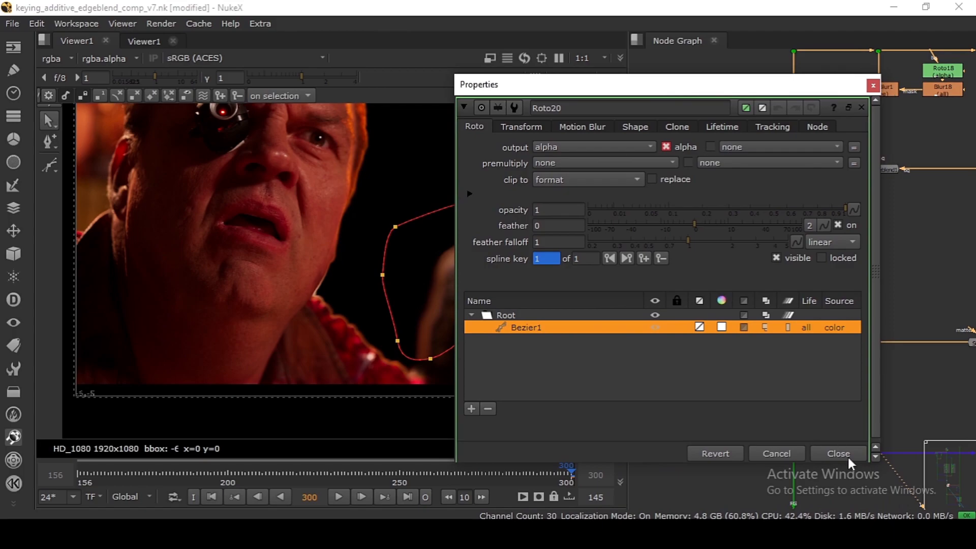
left_click(839, 454)
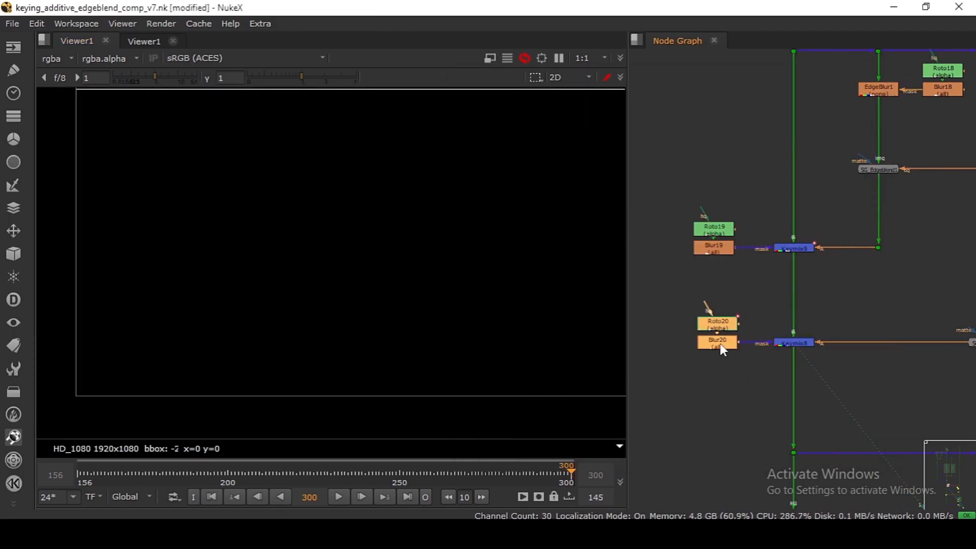
scroll(724, 351, "down", 3)
scroll(822, 346, "up", 3)
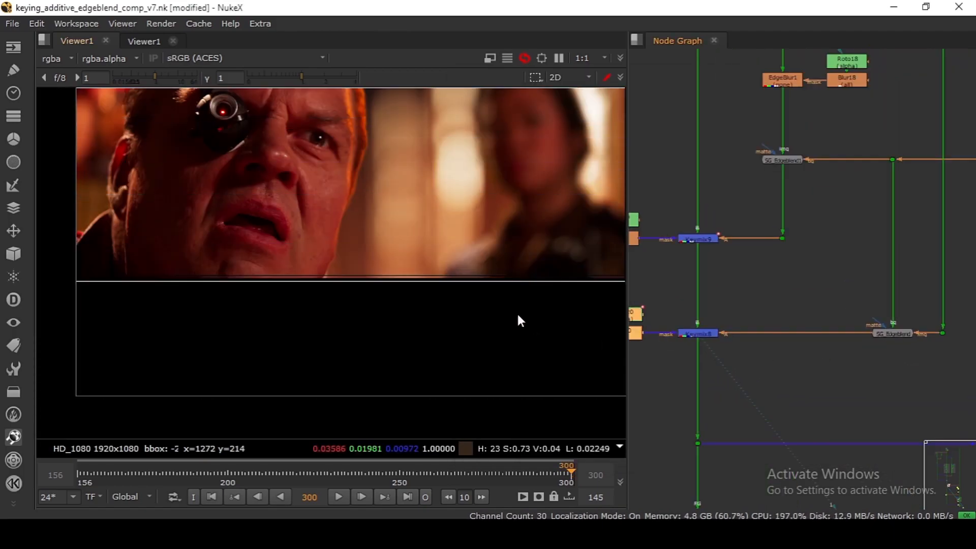
Step: Toggle Keymix8 off and on repeatedly to compare the background woman's shoulder edge with and without the new edge blend
scroll(503, 305, "up", 4)
scroll(722, 325, "up", 3)
left_click(717, 346)
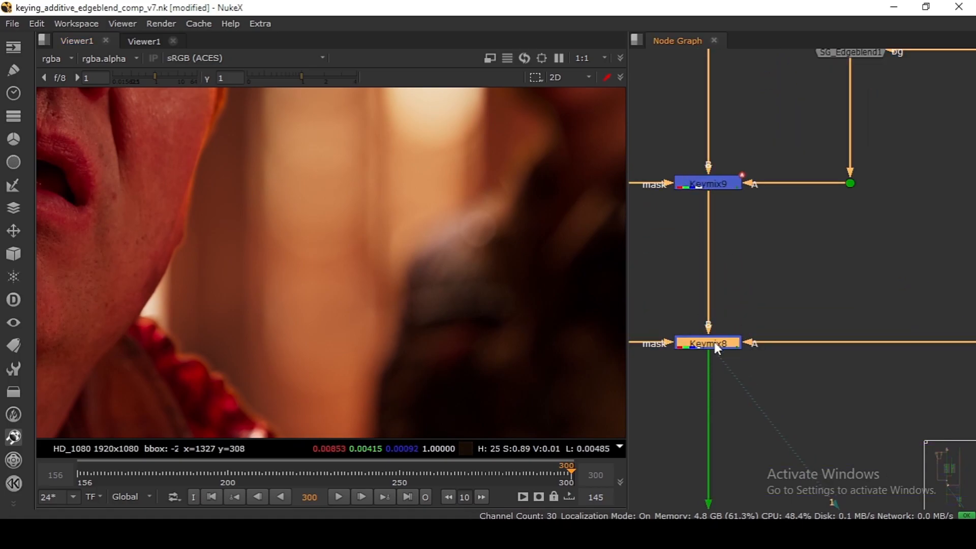
key("d")
key("d")
key("d")
key("d")
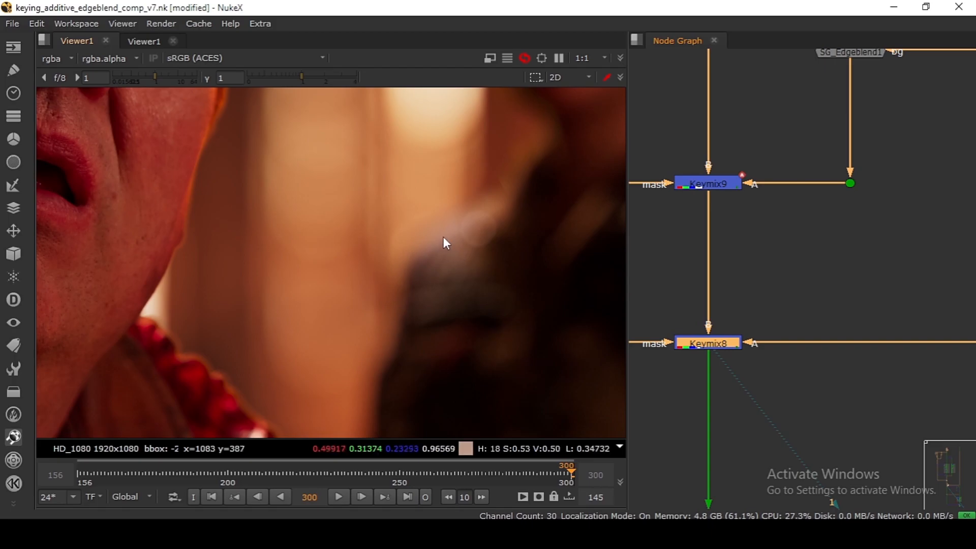
key("d")
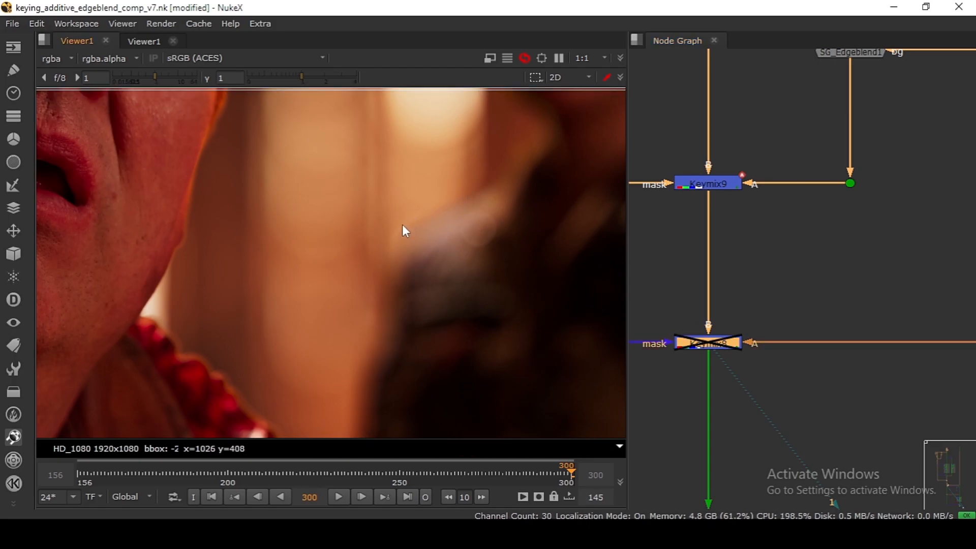
key("d")
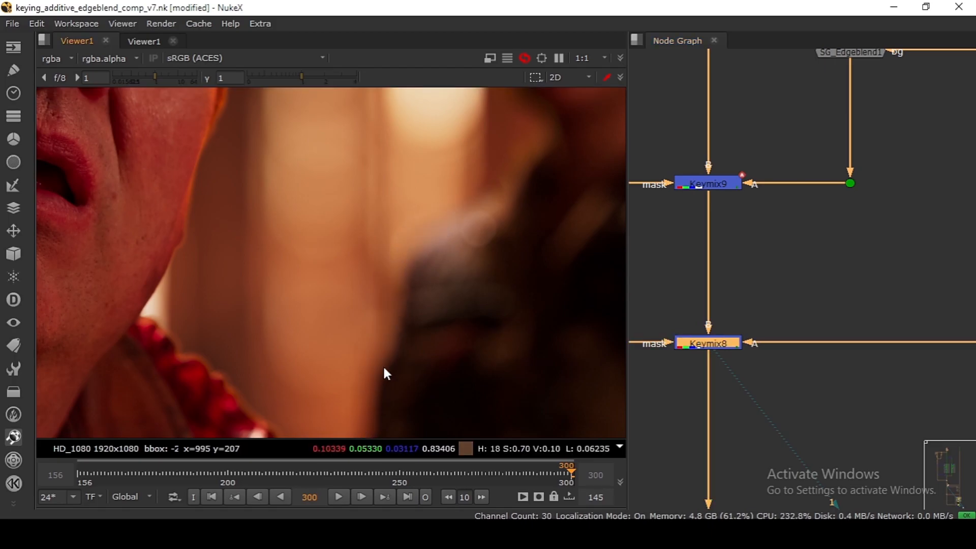
Step: View the green screen plate feeding the MERGE section and inspect the woman's original shoulder edge
scroll(813, 270, "down", 6)
scroll(817, 334, "up", 8)
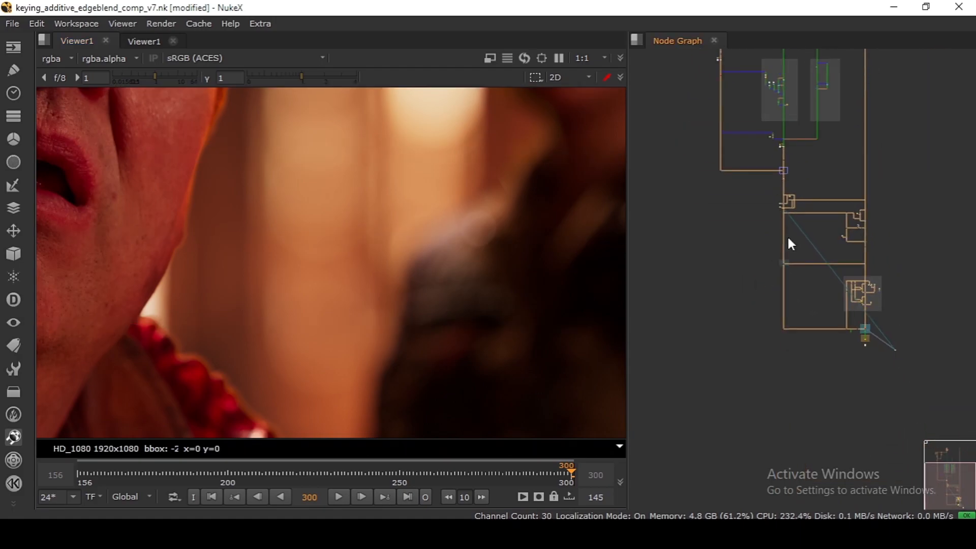
scroll(750, 277, "up", 2)
left_click(755, 269)
key("1")
left_click_drag(647, 327, 607, 332)
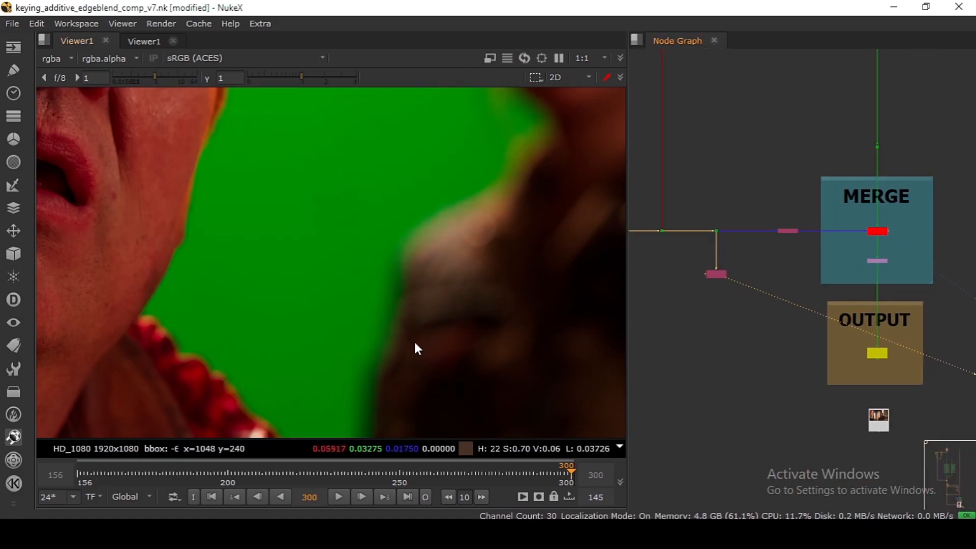
scroll(401, 332, "up", 2)
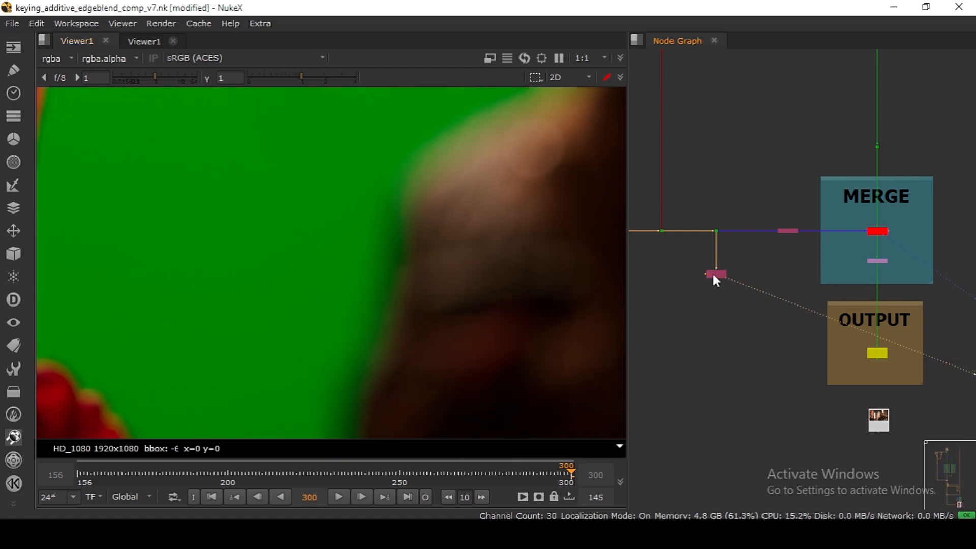
Step: View the node below the merge and alternate it with the green screen plate to compare shoulder edge detail
left_click(878, 263)
key("1")
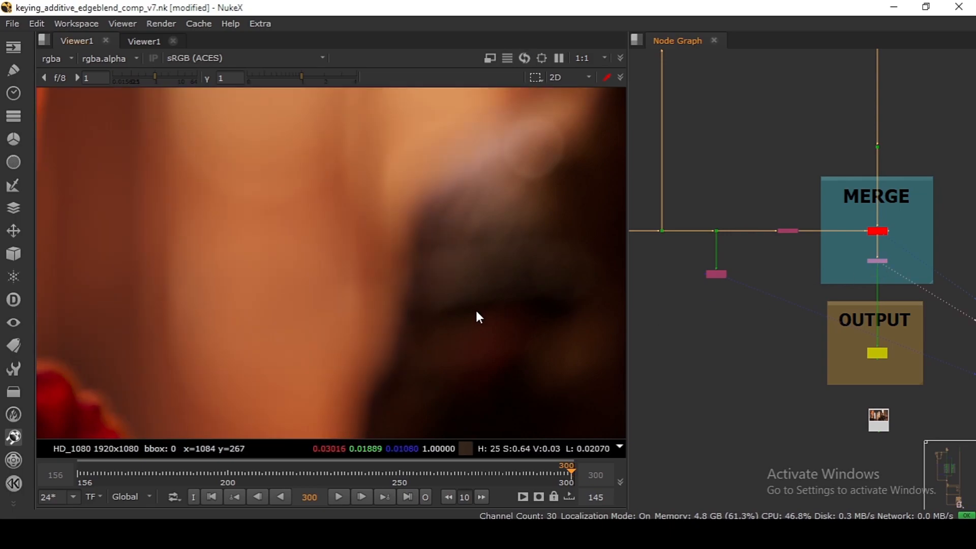
key("2")
key("1")
key("2")
key("1")
key("2")
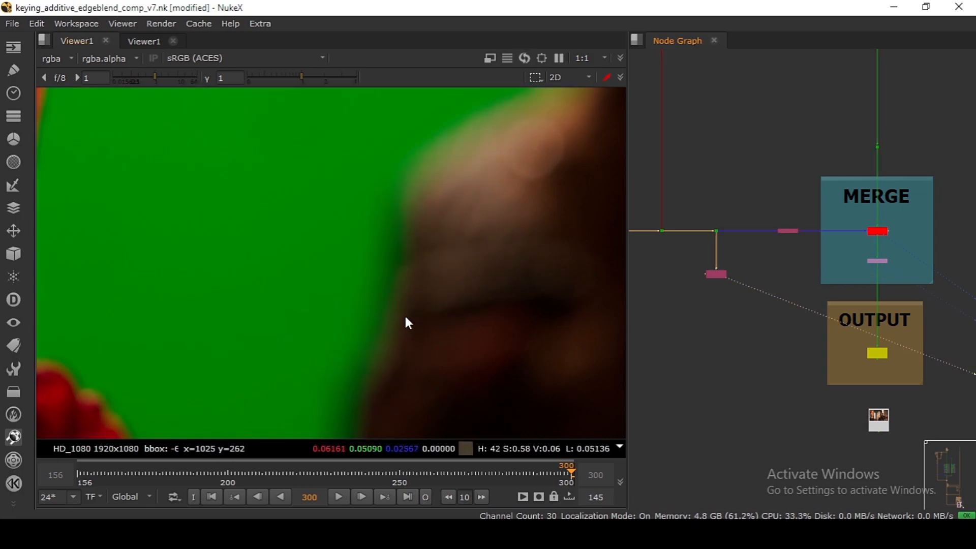
key("1")
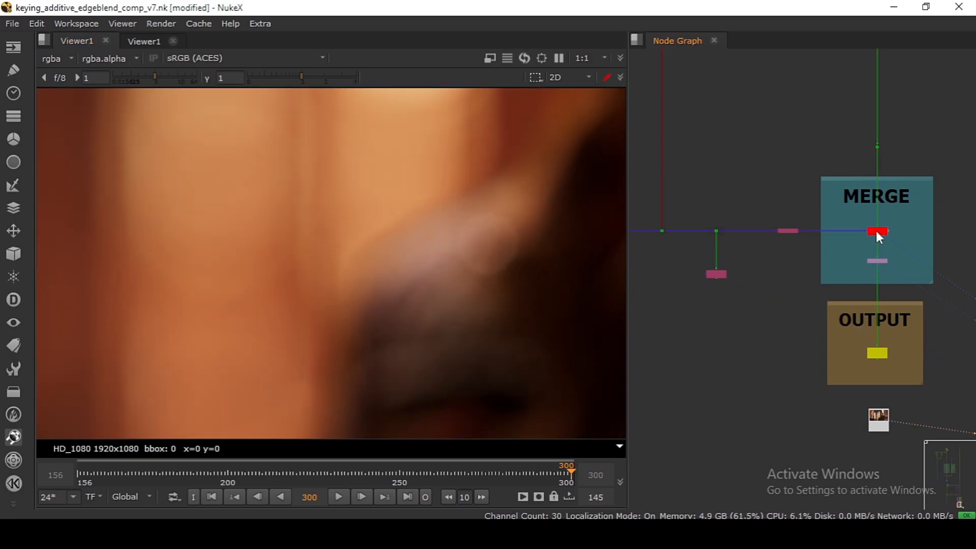
Step: Trace the node tree from the merge node up to Switch3 and back down to the Keymix branch
left_click(877, 233)
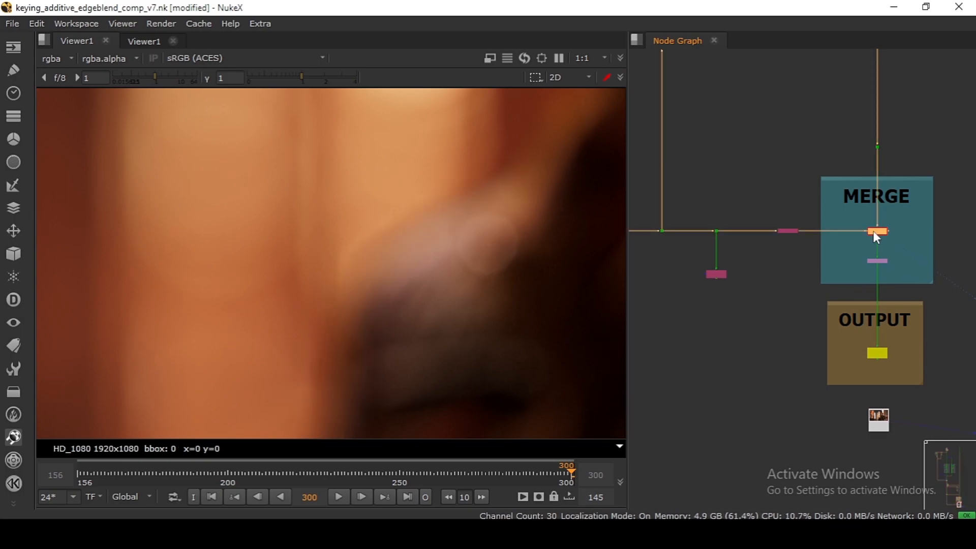
scroll(839, 214, "down", 6)
left_click_drag(805, 265, 813, 317)
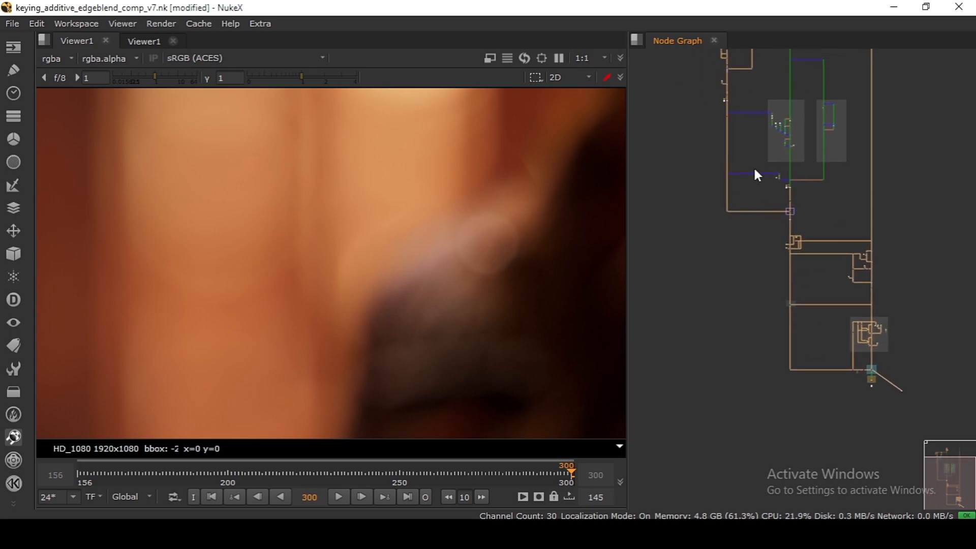
left_click_drag(726, 104, 745, 188)
scroll(747, 183, "up", 5)
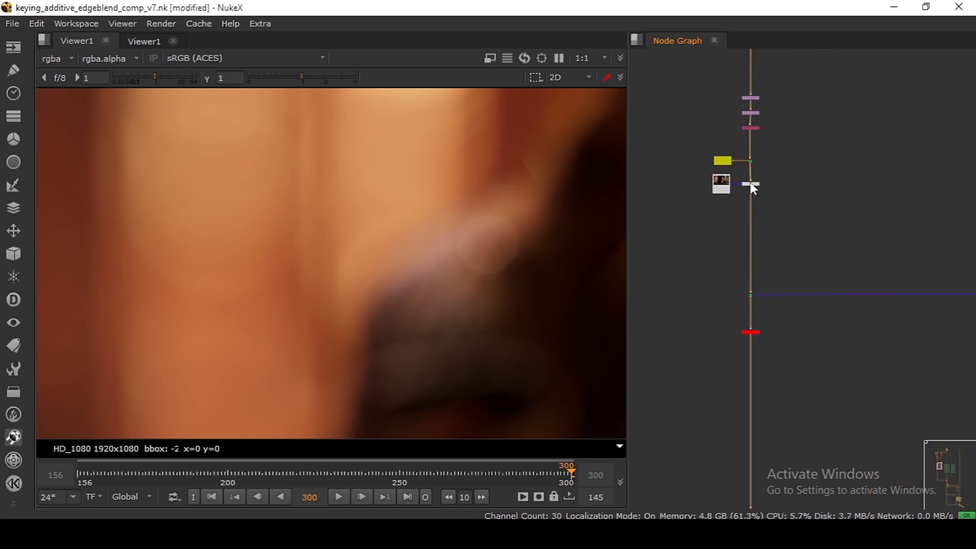
scroll(753, 189, "up", 3)
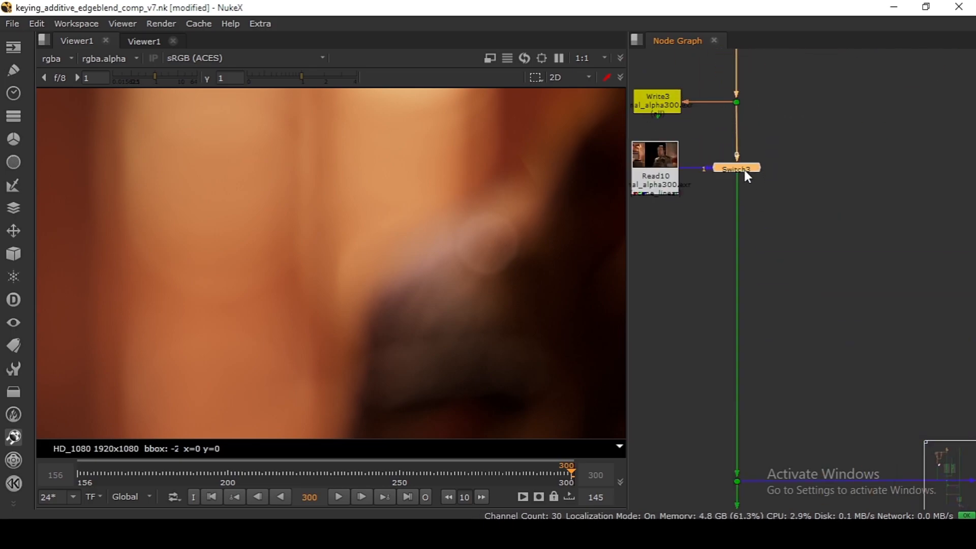
scroll(744, 170, "down", 8)
scroll(814, 287, "up", 6)
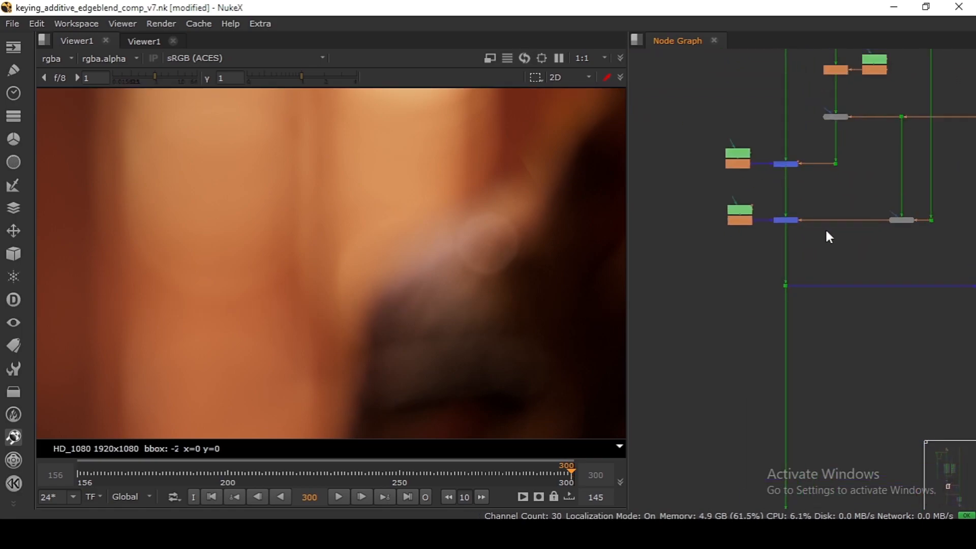
Step: Select the lower edge blend, check the Bezier in Roto20, and close the Roto's properties
scroll(823, 230, "up", 3)
left_click_drag(952, 213, 859, 247)
left_click(859, 247)
scroll(782, 227, "down", 3)
left_click_drag(667, 223, 719, 234)
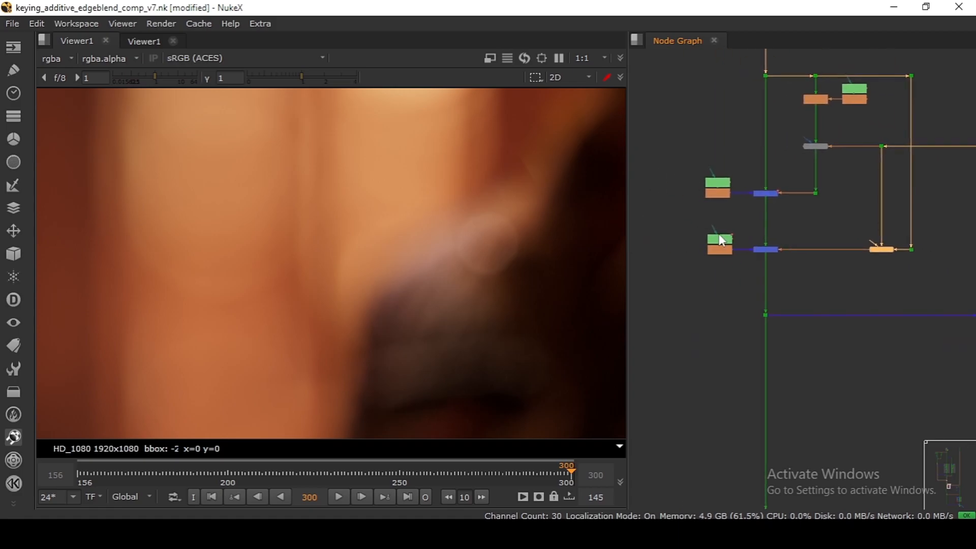
double_click(721, 250)
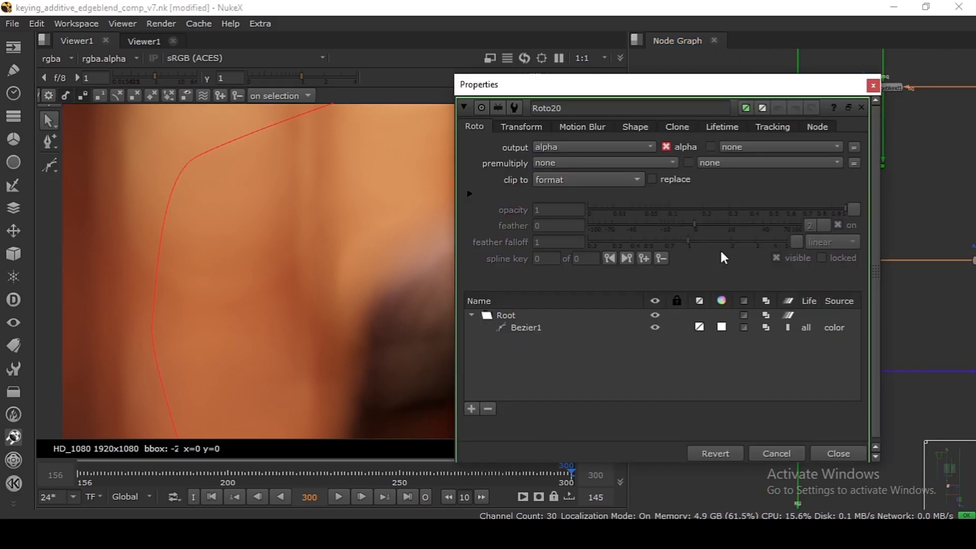
left_click(836, 454)
Step: Set the BG blackpoint of SG_Edgeblend to 0.002, review its remaining controls, and close its properties
scroll(743, 326, "down", 5)
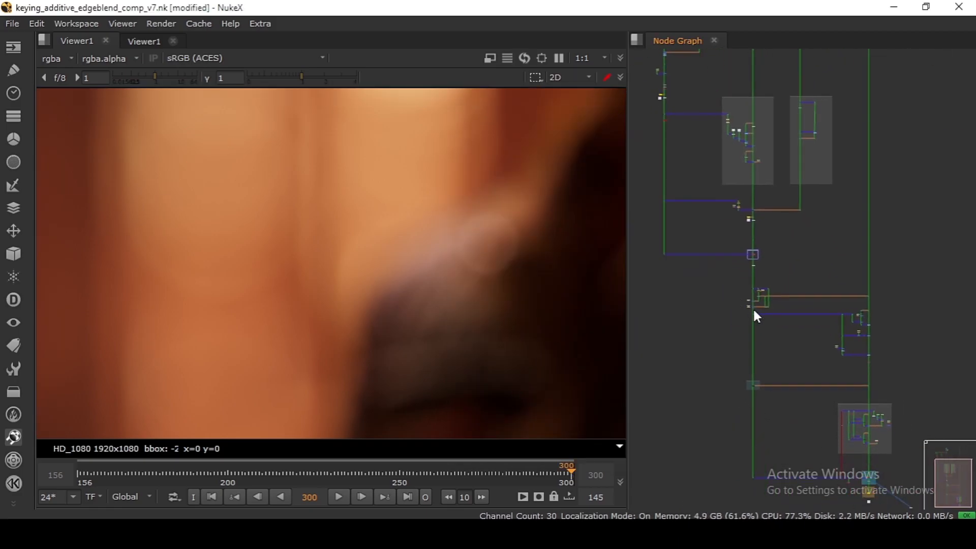
scroll(788, 297, "up", 5)
double_click(783, 289)
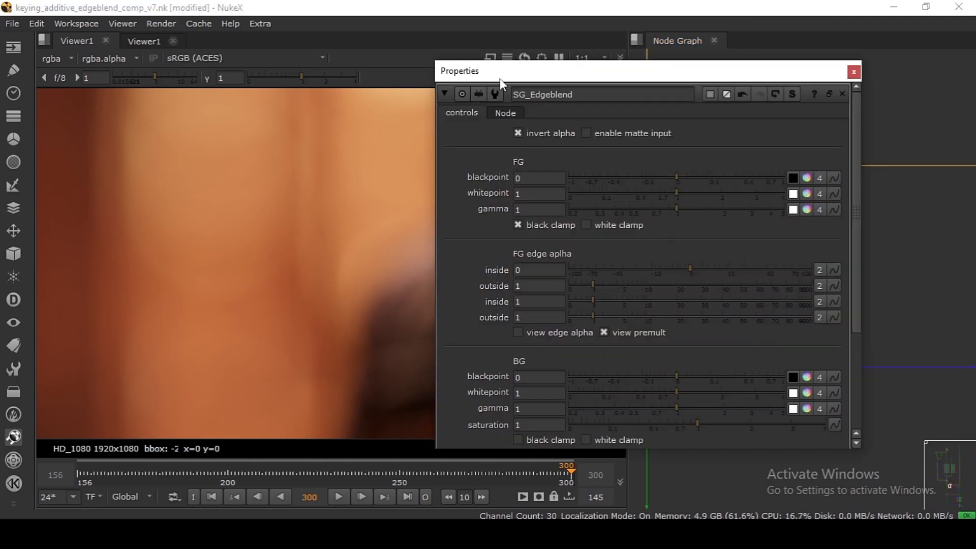
left_click_drag(499, 80, 621, 94)
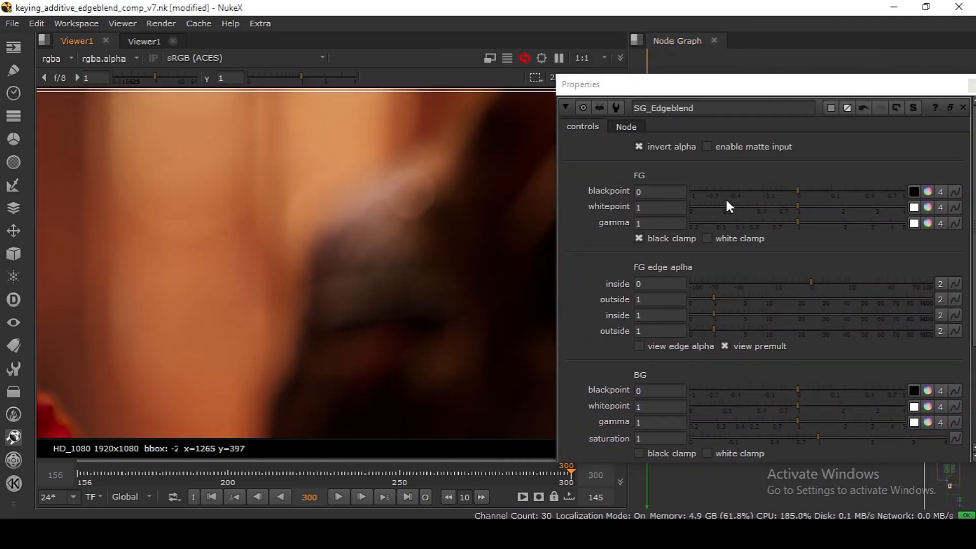
left_click_drag(797, 191, 794, 191)
left_click(970, 88)
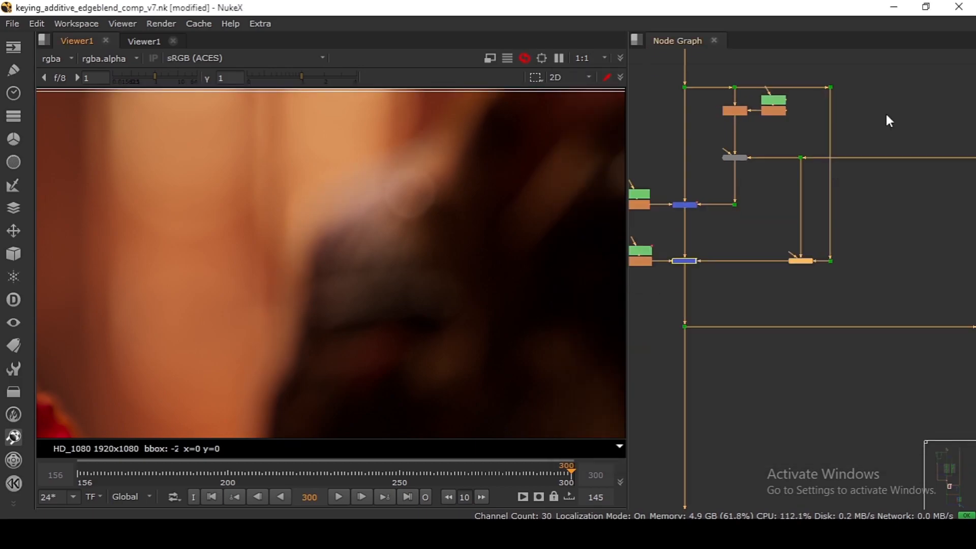
scroll(752, 244, "down", 5)
scroll(683, 274, "up", 5)
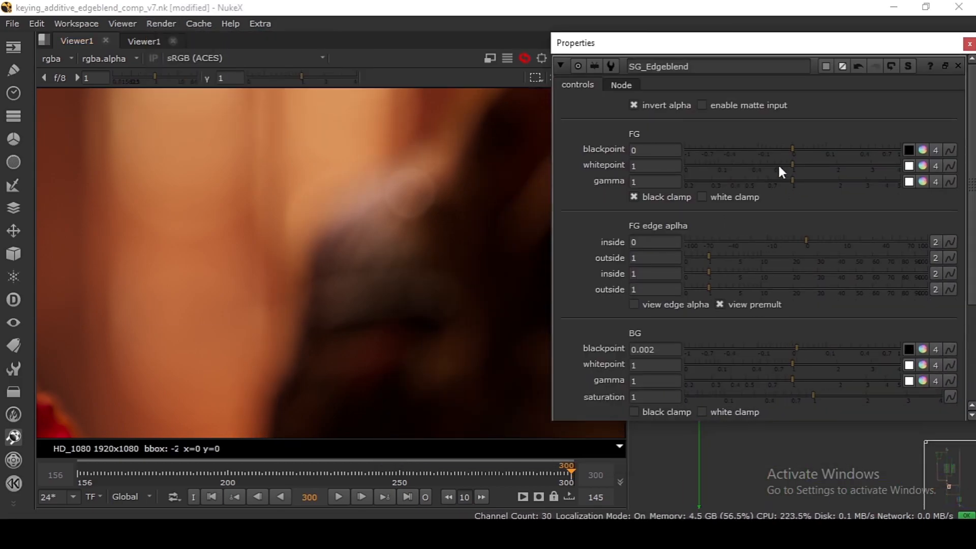
scroll(860, 284, "down", 5)
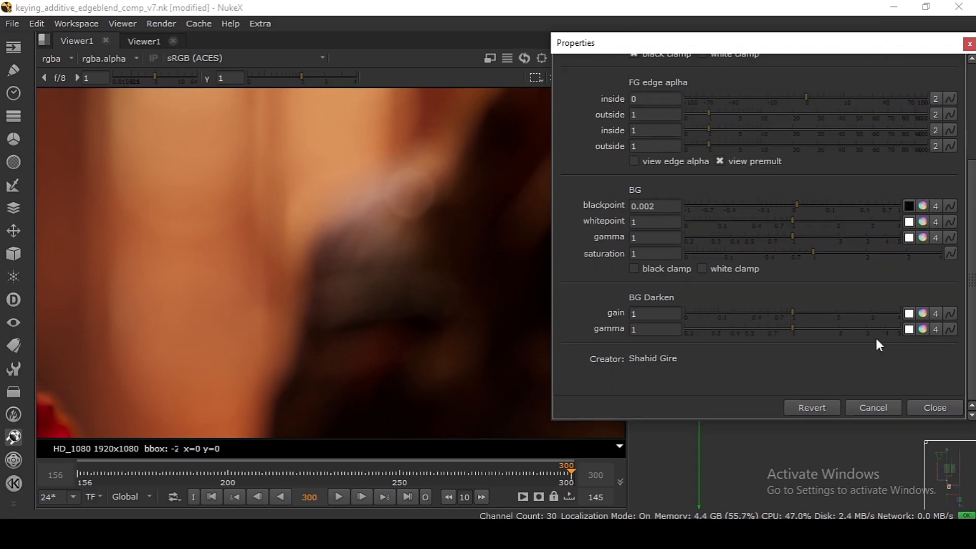
left_click(932, 408)
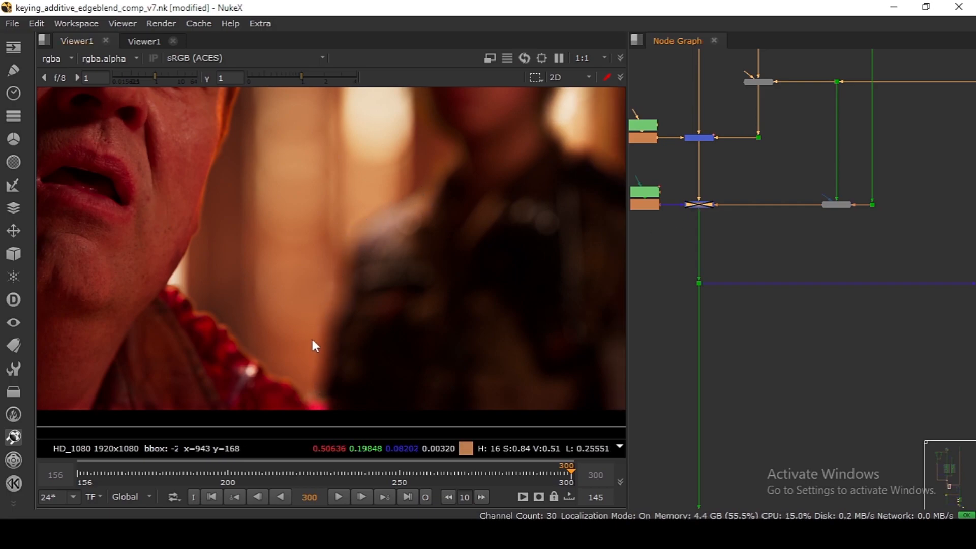
Step: Re-enable Keymix8 and move the lower points of the Roto20 Bezier down past the image's lower edge
key("d")
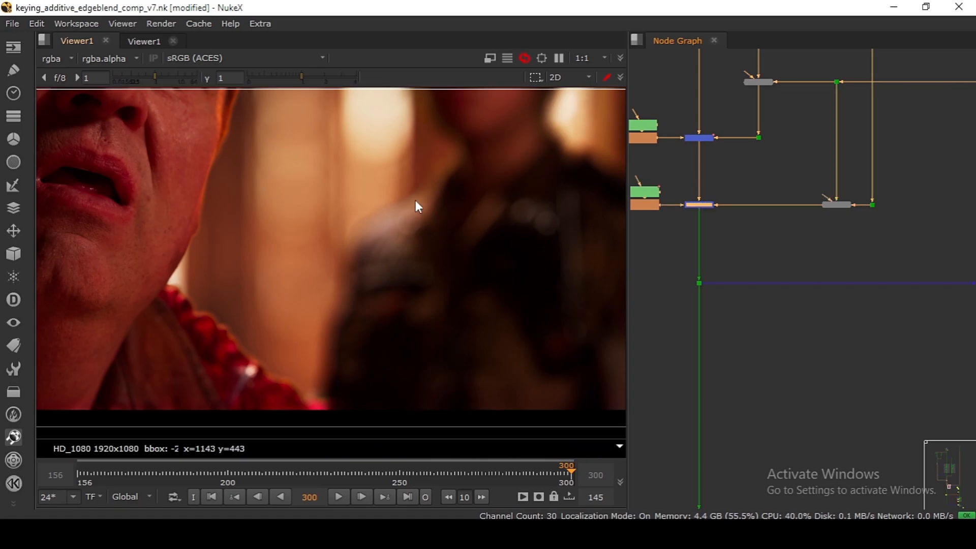
double_click(713, 213)
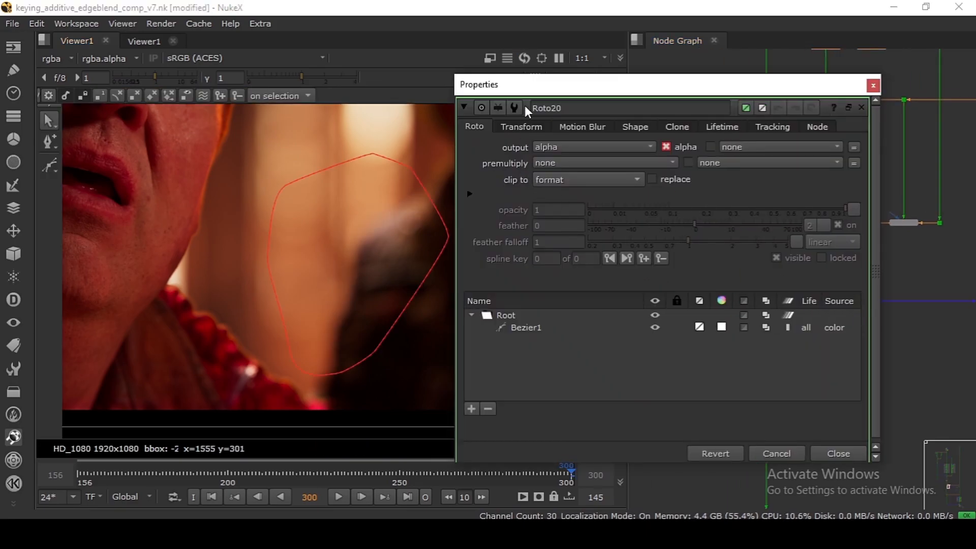
left_click_drag(525, 88, 642, 78)
left_click_drag(349, 290, 375, 254)
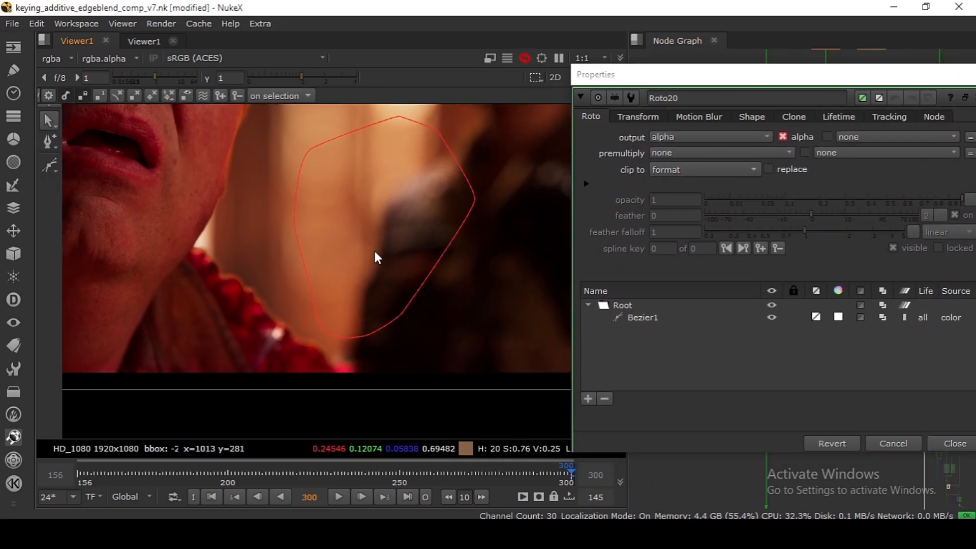
left_click(335, 322)
scroll(349, 327, "up", 4)
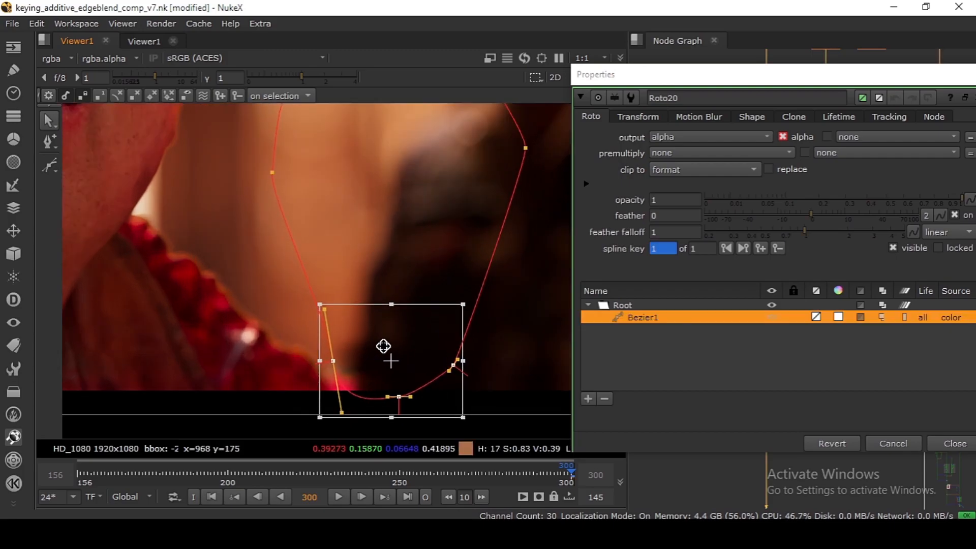
left_click_drag(302, 305, 290, 320)
Step: Reposition the upper points of the Roto20 Bezier around the woman's shoulder and close the Roto's properties
scroll(376, 359, "down", 3)
left_click_drag(446, 291, 172, 174)
left_click_drag(312, 224, 346, 213)
scroll(346, 212, "up", 2)
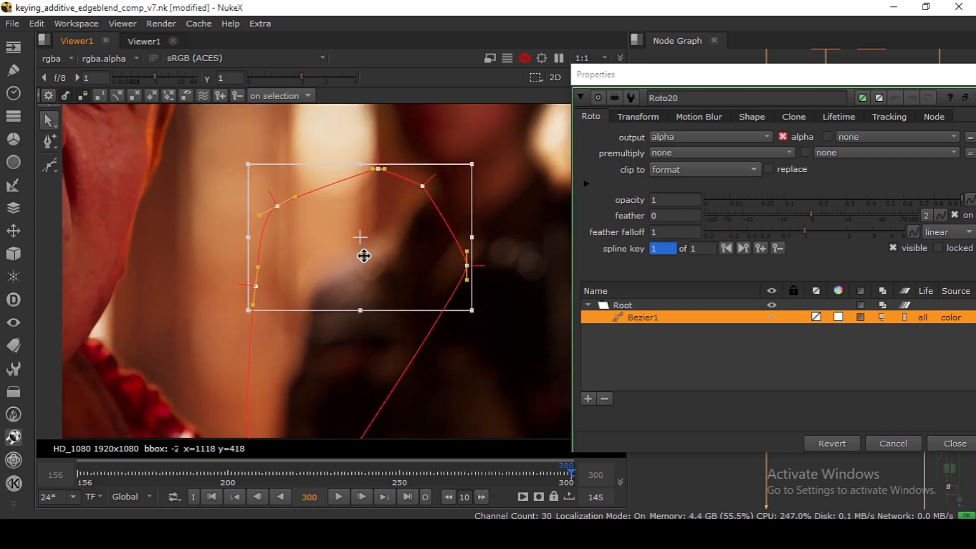
left_click_drag(402, 240, 357, 251)
left_click(498, 210)
left_click_drag(488, 212, 454, 233)
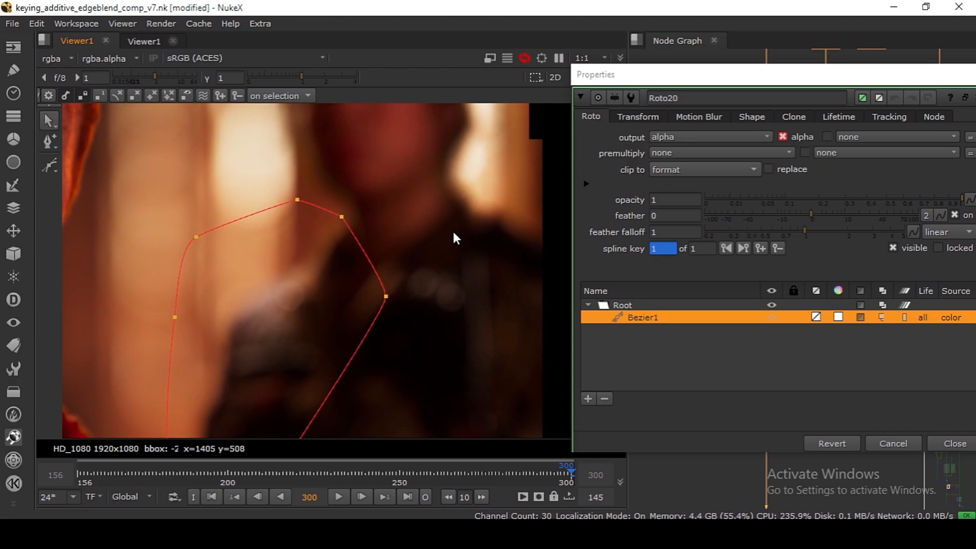
left_click_drag(334, 274, 357, 251)
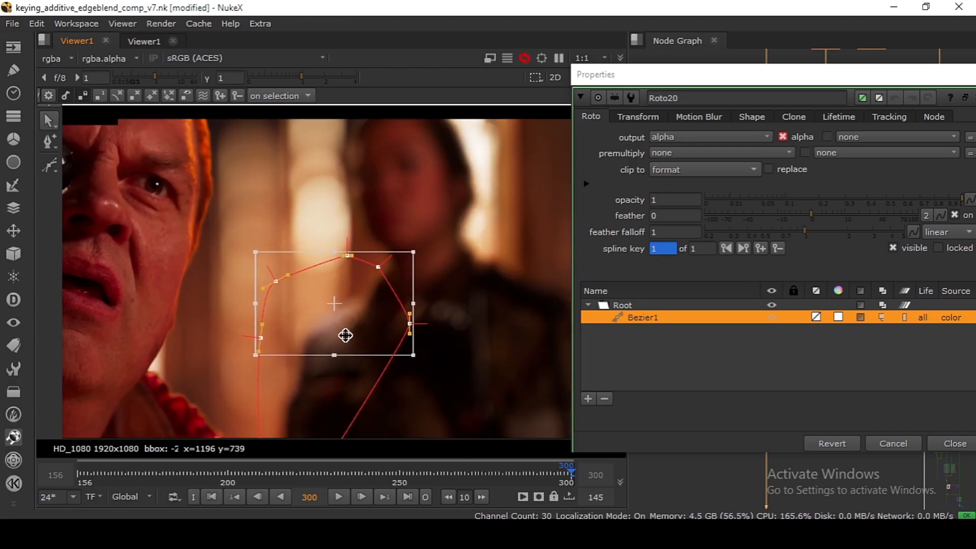
left_click_drag(345, 336, 338, 357)
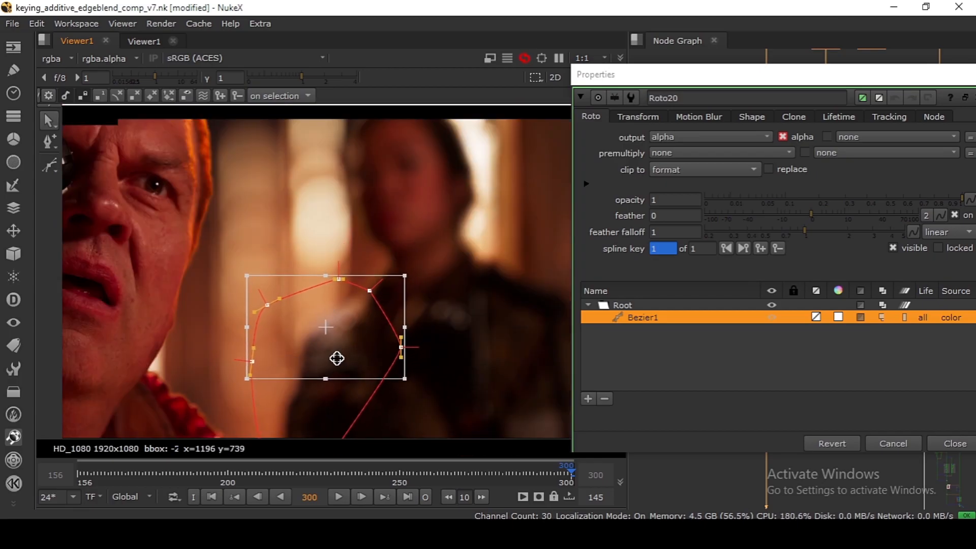
left_click(469, 324)
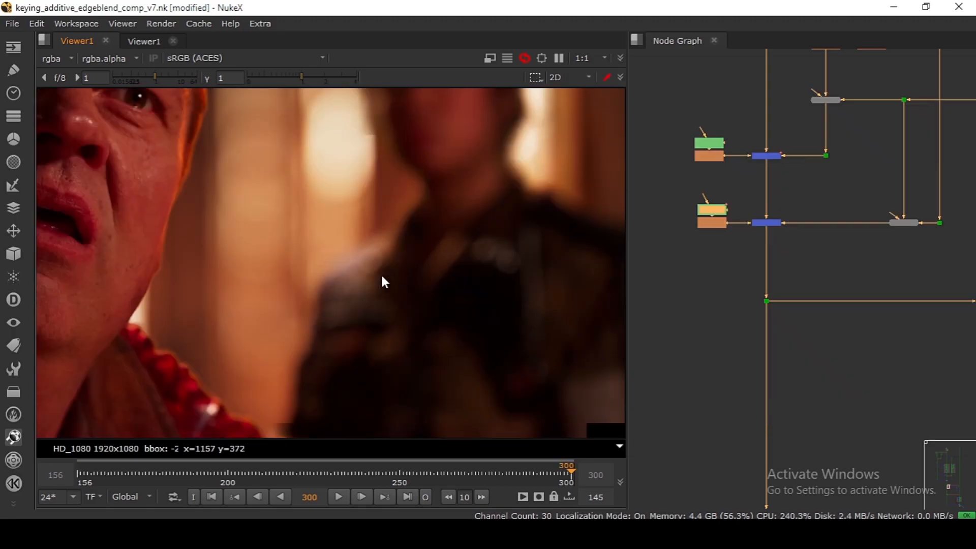
Step: Disable and re-enable Keymix8 to check the shoulder edge with the adjusted roto mask
left_click(759, 224)
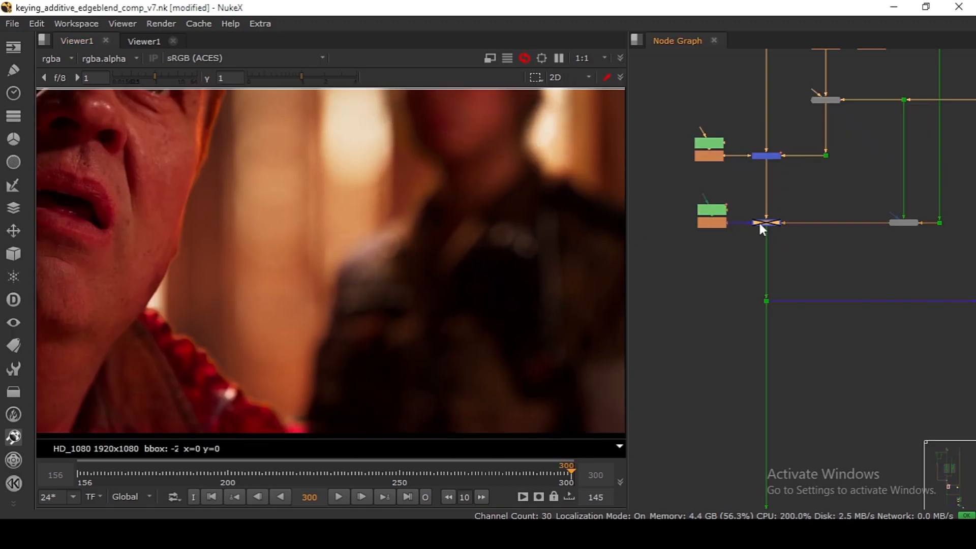
key("d")
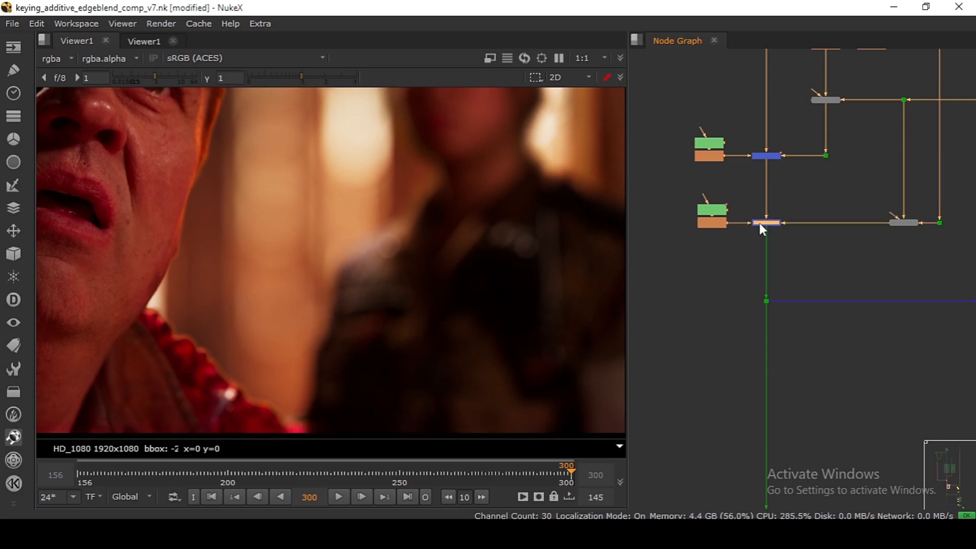
Step: Set Keymix8's mix to 0.8 and close its properties
left_click(746, 255)
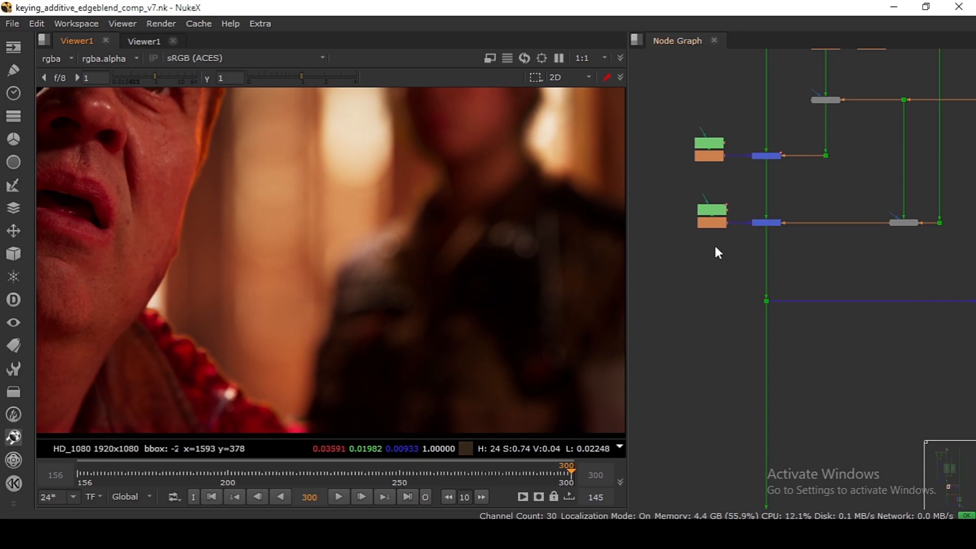
scroll(762, 231, "up", 3)
double_click(761, 212)
left_click_drag(593, 160, 661, 127)
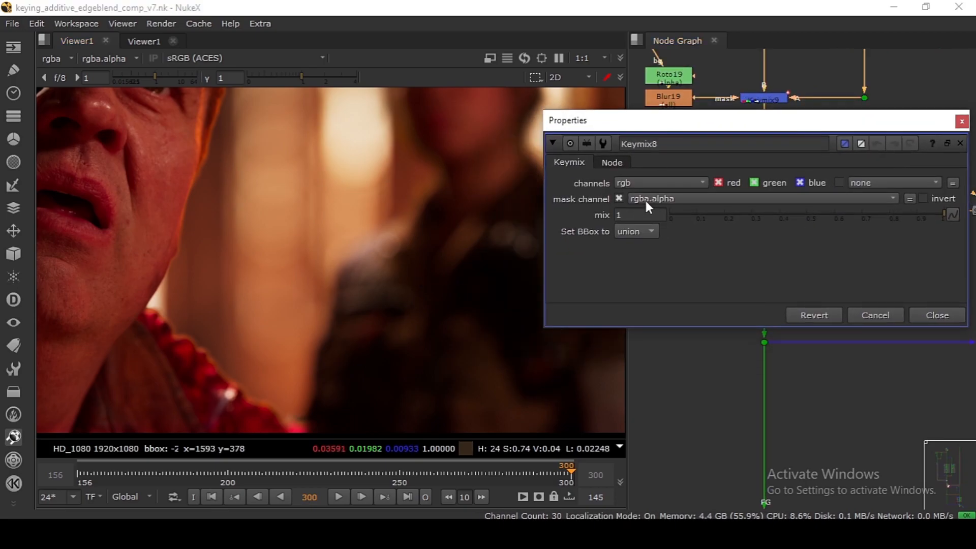
type(".8")
key("Return")
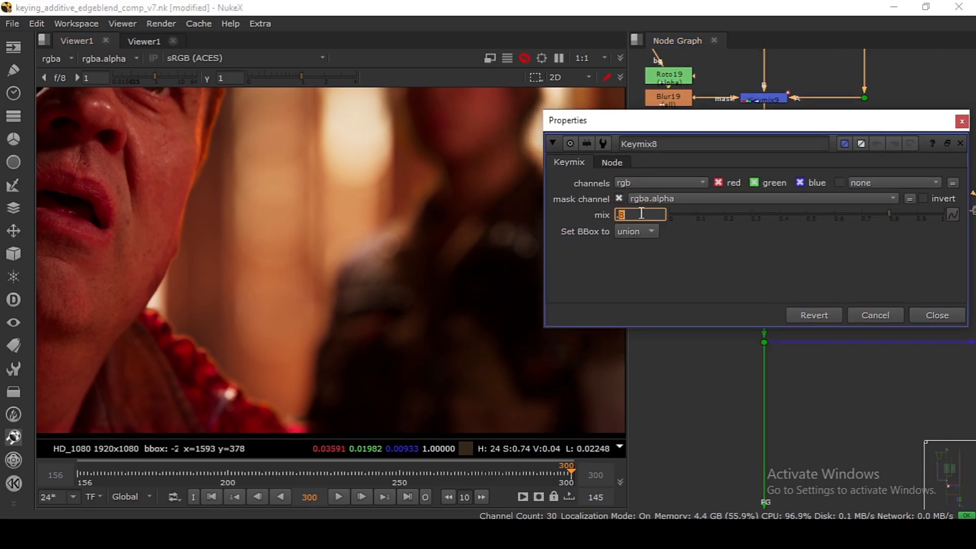
left_click(909, 315)
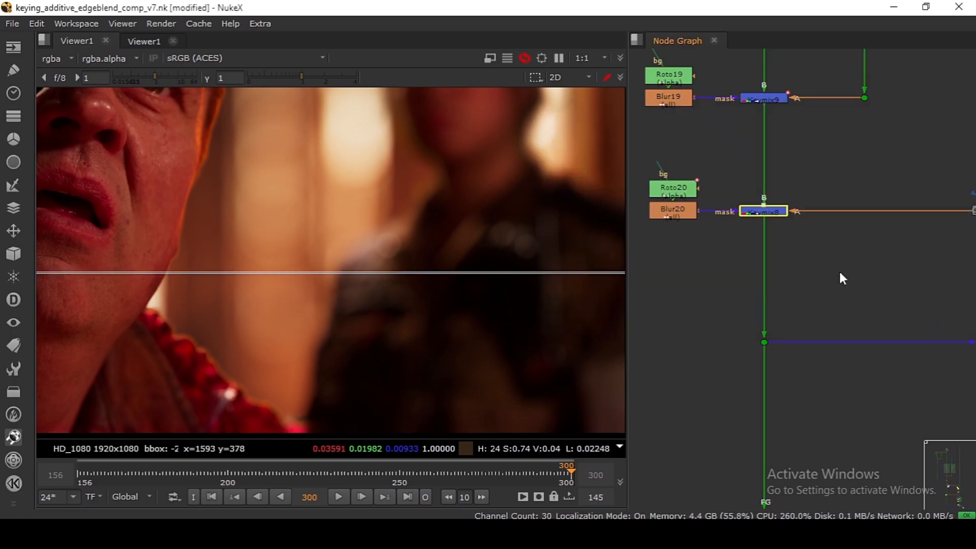
double_click(773, 211)
left_click(640, 214)
left_click(910, 310)
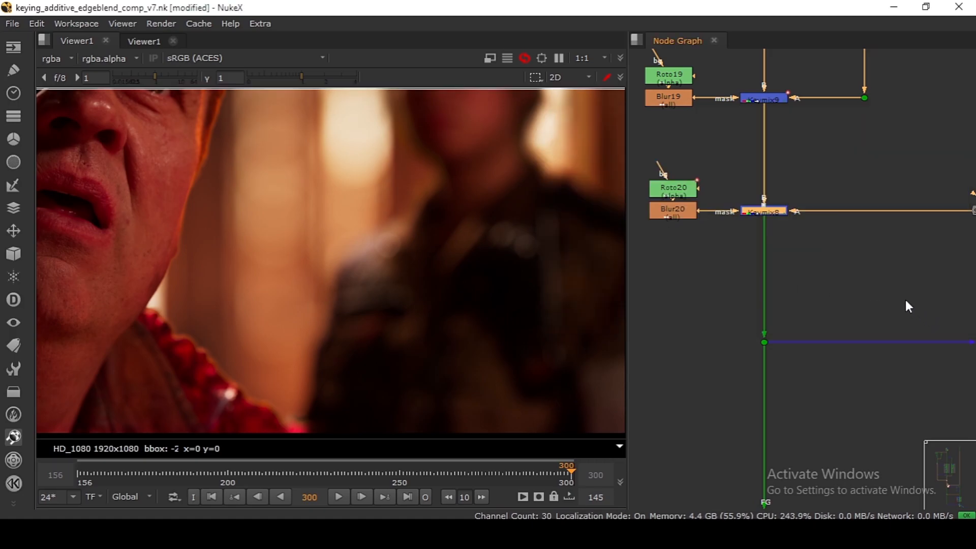
Step: Disable and re-enable Keymix8 to compare the shoulder edge at the new mix, and save the script
key("d")
key("d")
key("d")
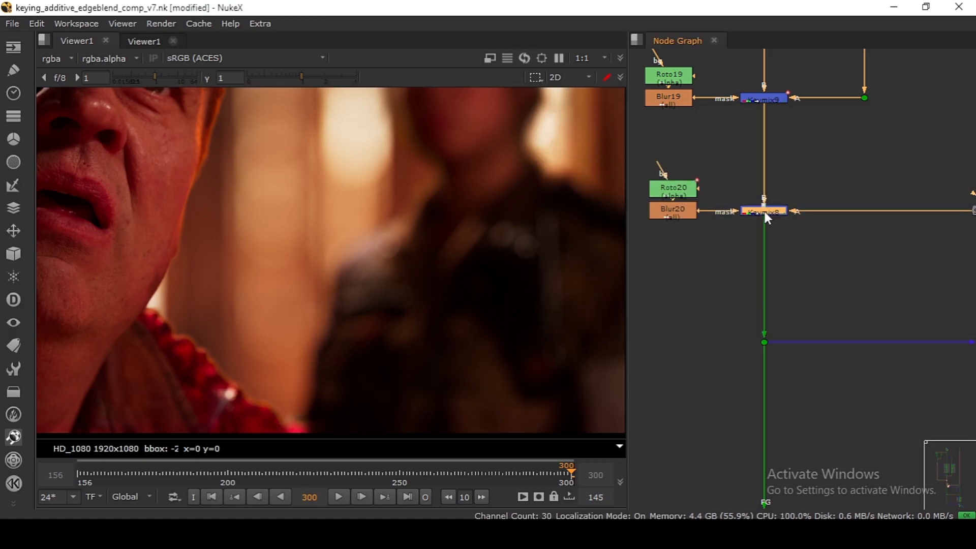
key("d")
key("d")
key("d")
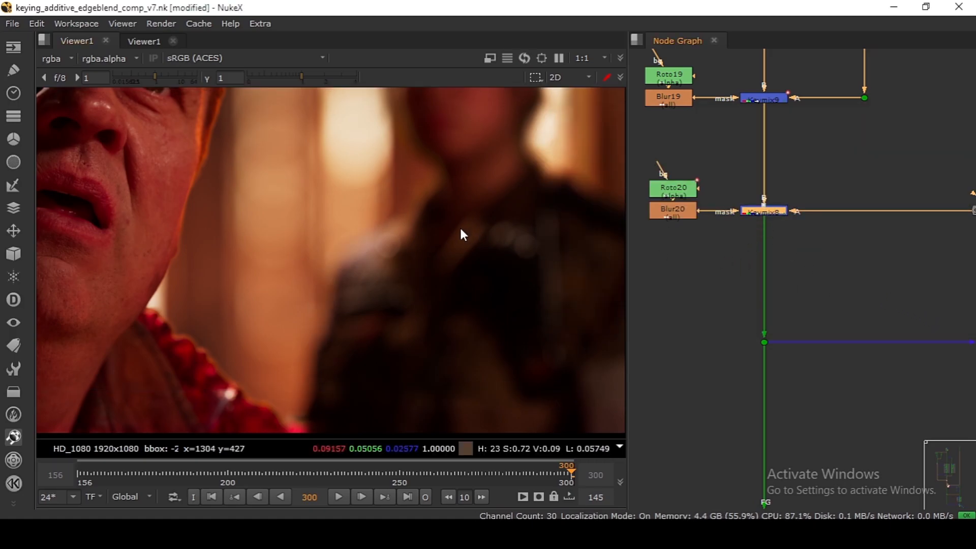
scroll(457, 233, "down", 3)
left_click_drag(446, 244, 442, 257)
key("ctrl+s")
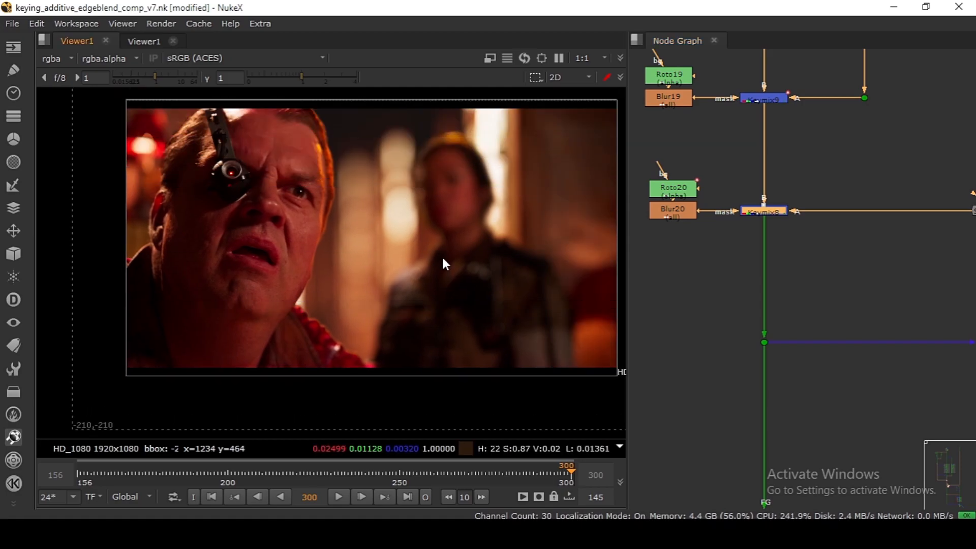
Step: Compare the original green-screen plate with the merged comp along the edge of the woman's cheek and neck
scroll(434, 245, "up", 6)
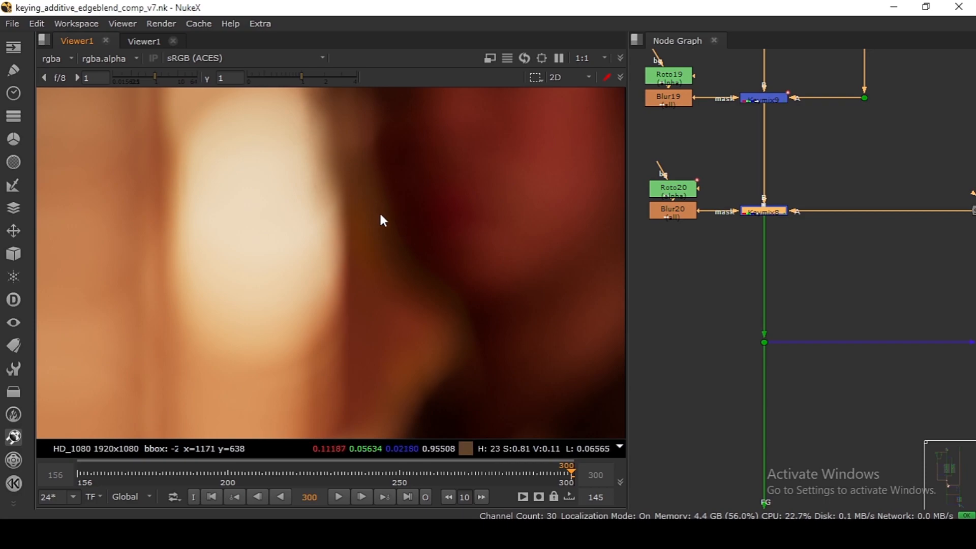
scroll(842, 218, "down", 10)
left_click_drag(839, 310, 765, 227)
left_click_drag(831, 347, 765, 261)
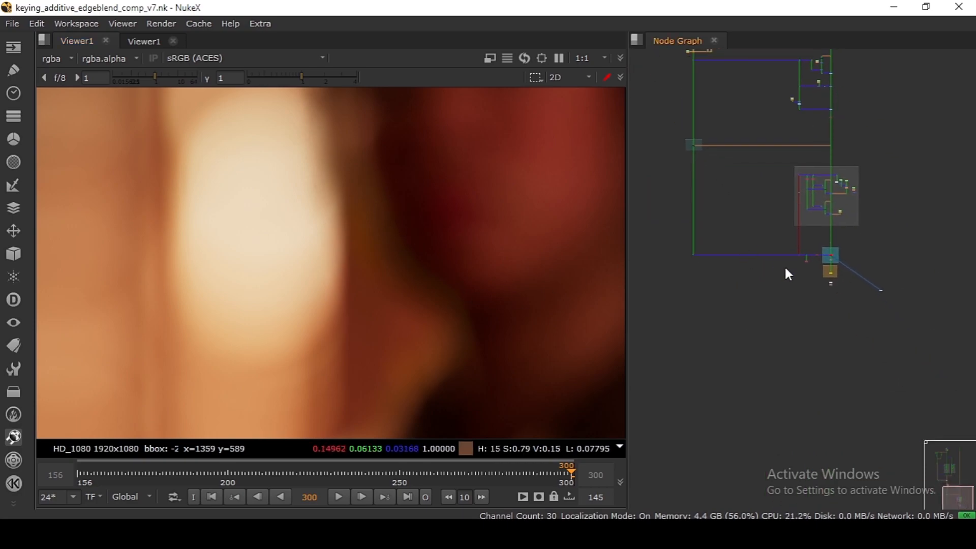
scroll(813, 257, "up", 6)
scroll(814, 247, "up", 2)
left_click(767, 233)
key("1")
left_click_drag(823, 234, 728, 250)
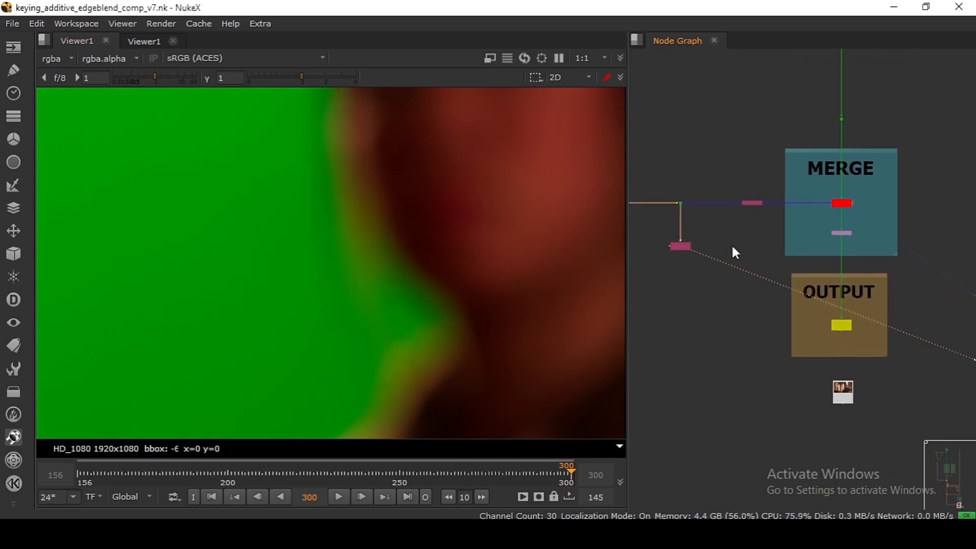
key("2")
key("1")
key("2")
key("1")
key("2")
Step: Raise the viewer gamma to 1.35 and compare the plate and the merged comp again around the woman's jaw edge
scroll(443, 315, "up", 3)
scroll(441, 261, "up", 3)
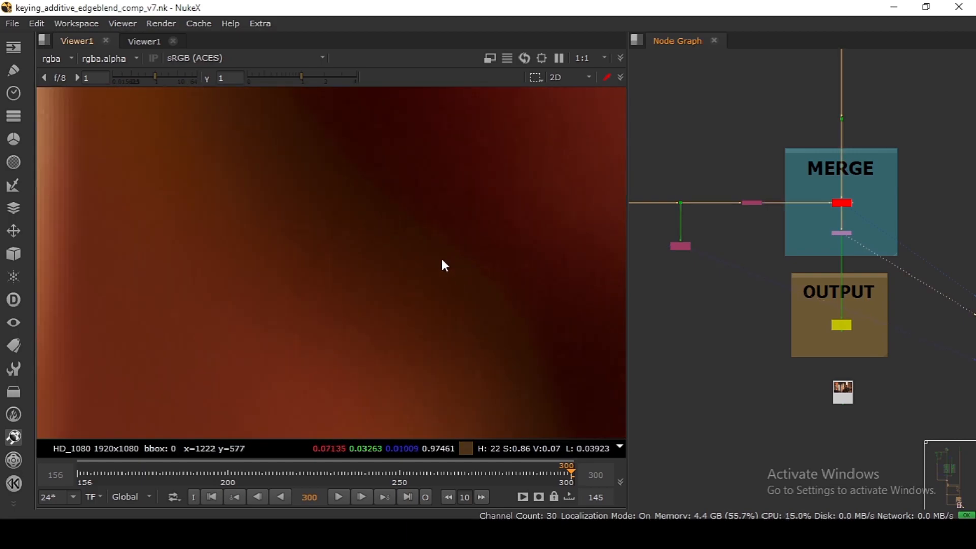
scroll(425, 264, "down", 3)
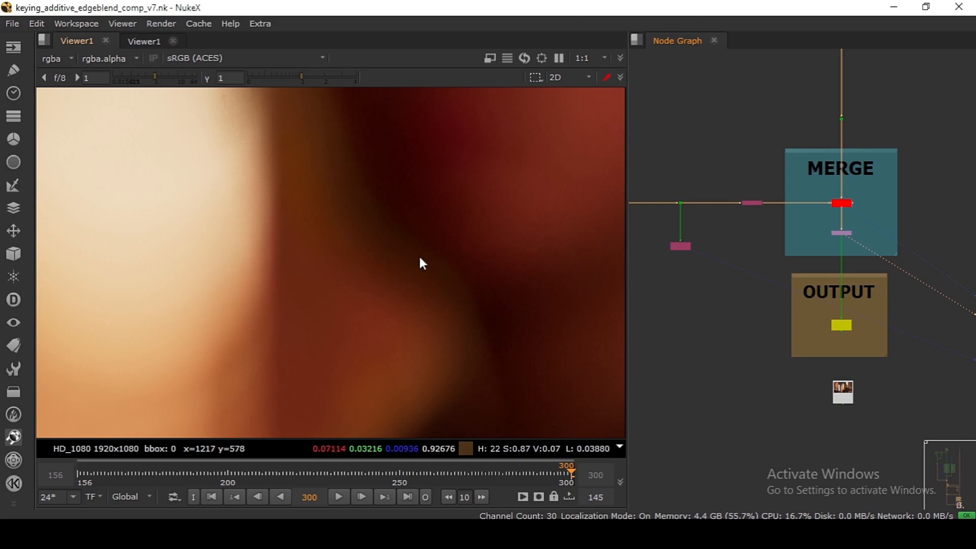
left_click_drag(282, 77, 309, 75)
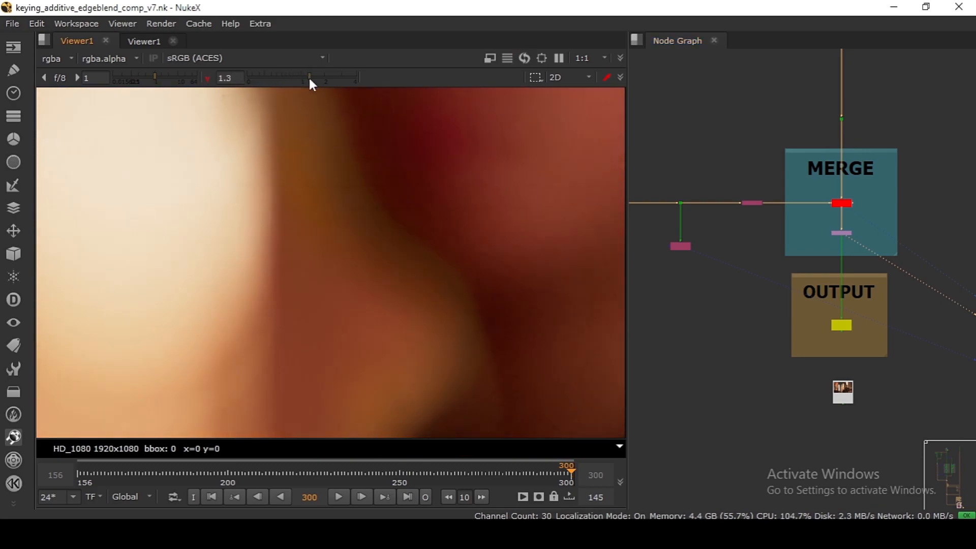
key("1")
key("2")
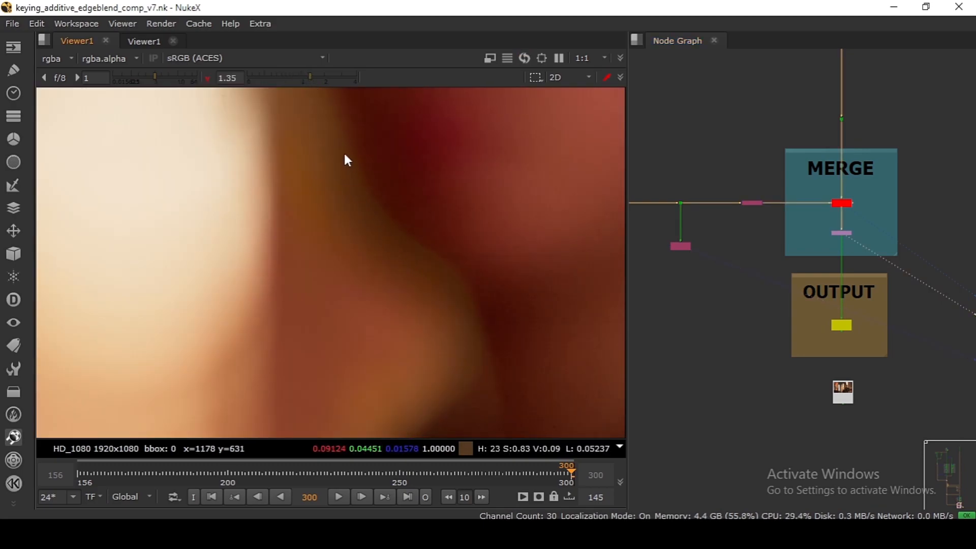
scroll(450, 265, "down", 3)
left_click_drag(425, 231, 324, 236)
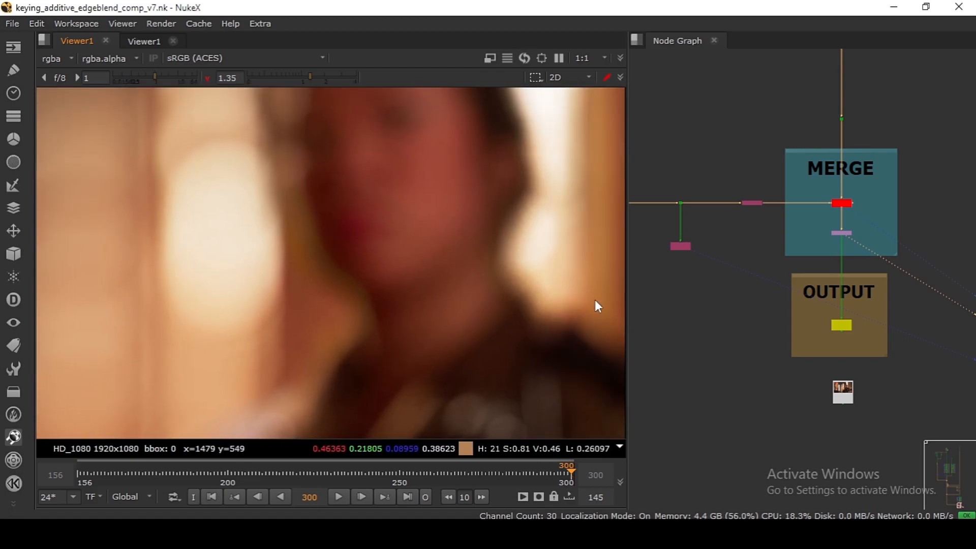
Step: Duplicate the Dot, plate Shuffle and apDespill nodes and connect the copy to the main pipe below Keymix7
scroll(787, 220, "down", 2)
left_click_drag(675, 153, 767, 256)
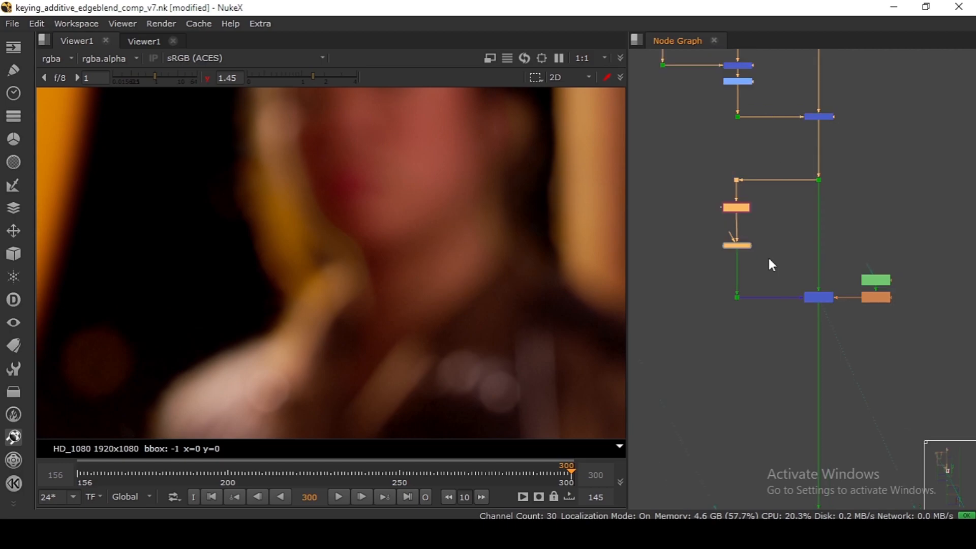
scroll(769, 258, "down", 4)
left_click(774, 290)
key("ctrl+v")
scroll(773, 289, "up", 3)
left_click_drag(768, 277, 761, 247)
left_click_drag(770, 285, 789, 380)
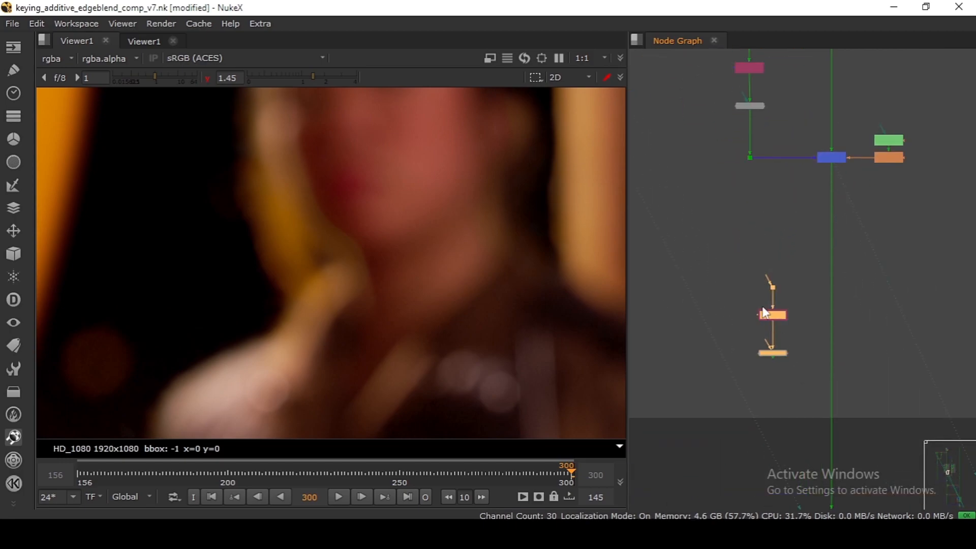
left_click_drag(764, 291, 749, 232)
scroll(769, 231, "up", 3)
Step: View Shuffle9 and apDespill2, sample apDespill2's respill color from the woman's face, and set its limit to 0.63
left_click(755, 278)
key("1")
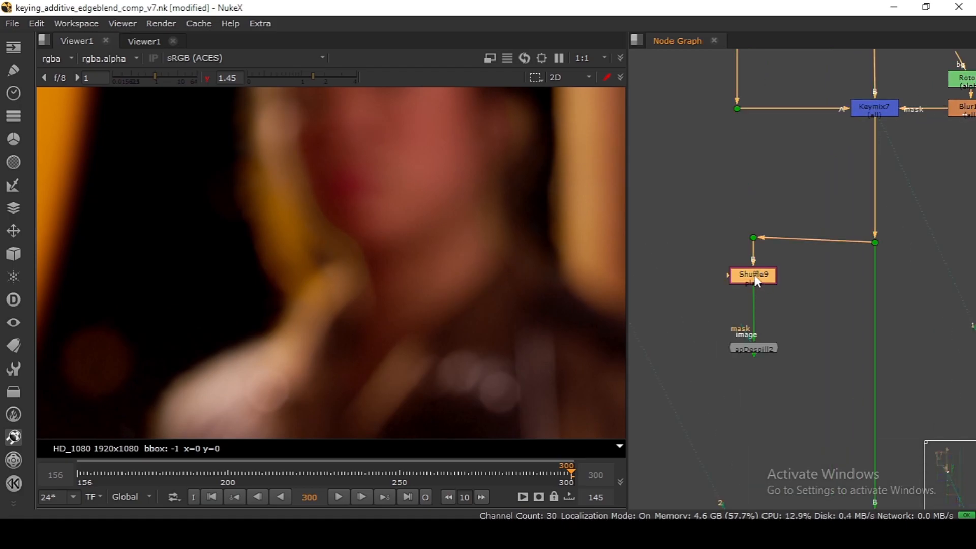
left_click(748, 346)
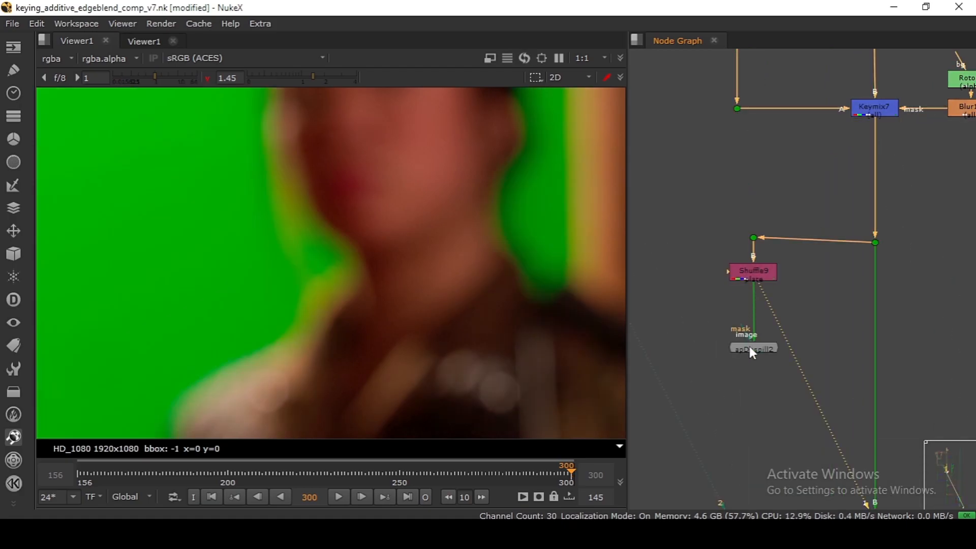
double_click(753, 332)
key("1")
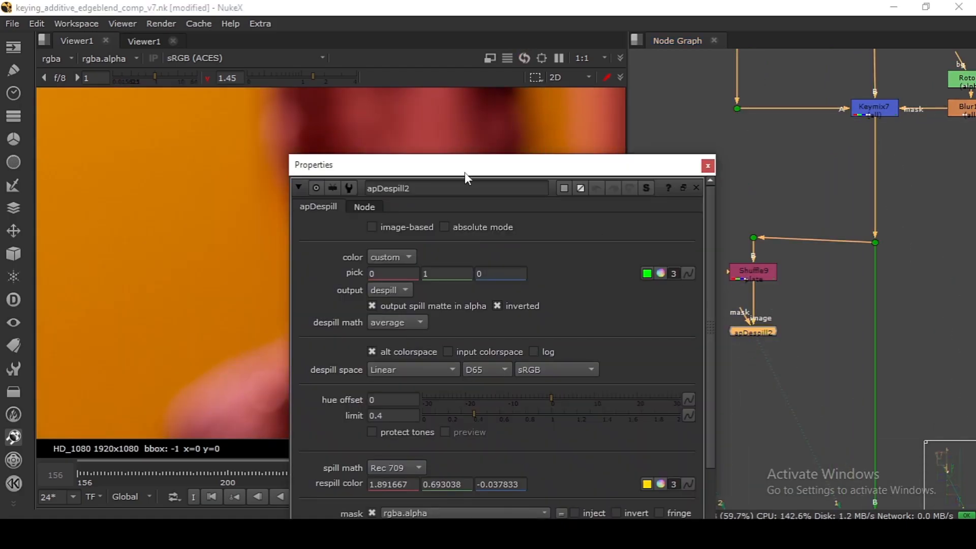
left_click_drag(465, 172, 692, 83)
left_click(888, 390)
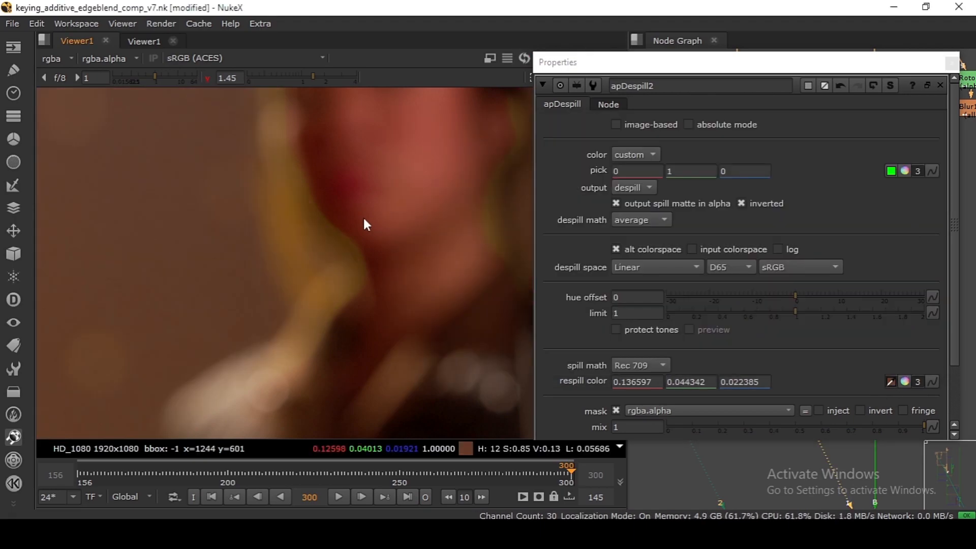
left_click_drag(416, 187, 443, 208)
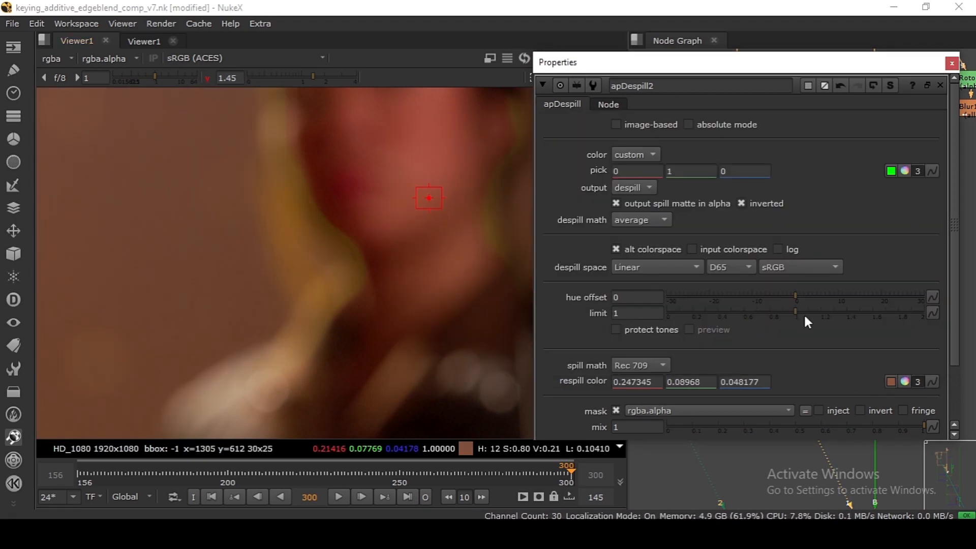
left_click_drag(789, 311, 748, 309)
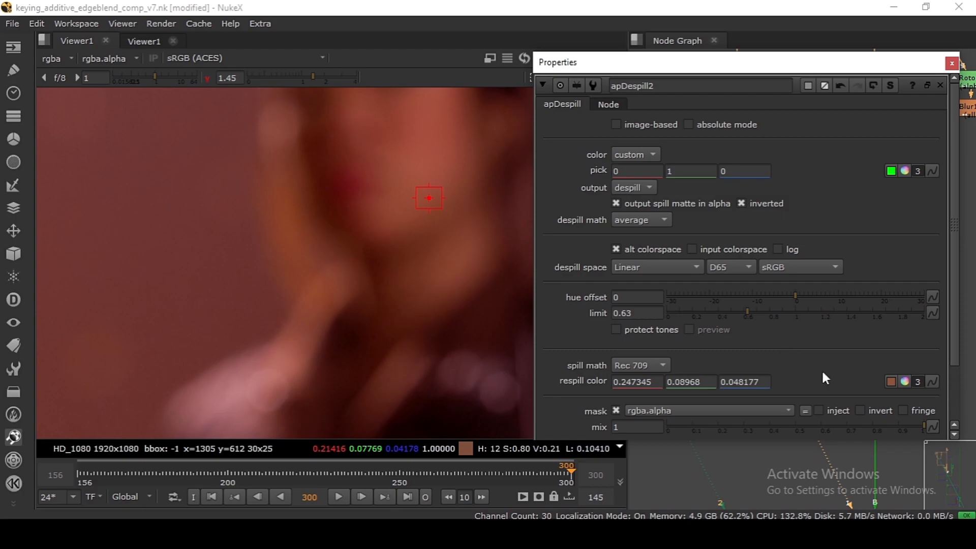
left_click(407, 181, "ctrl")
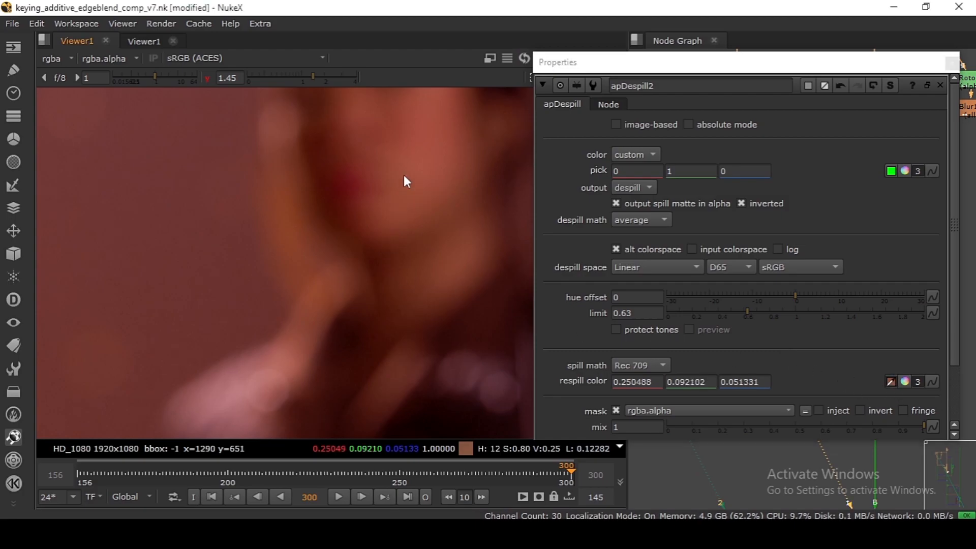
Step: Add a Keymix node to the main pipe below the new branch and connect apDespill2 to its A input
left_click_drag(847, 72, 696, 308)
scroll(861, 201, "up", 5)
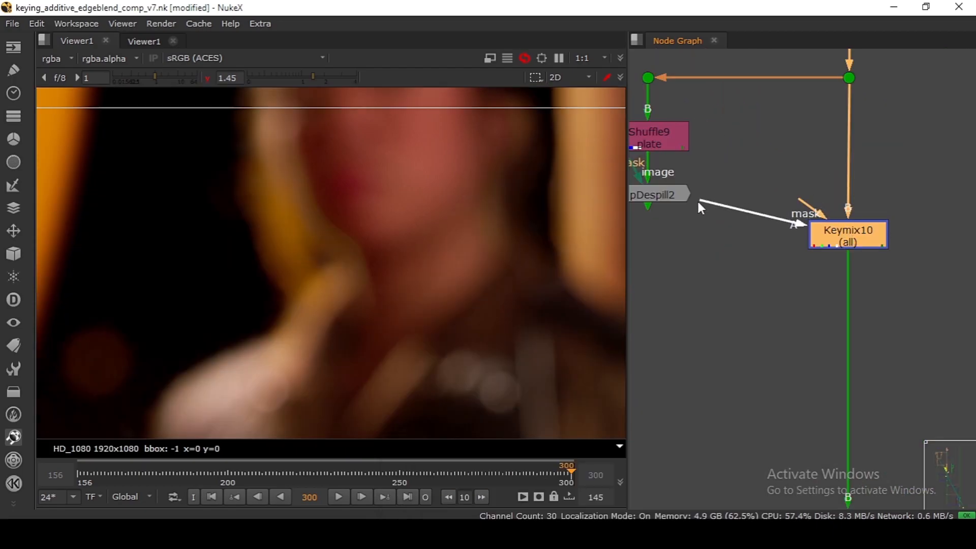
left_click_drag(753, 245, 721, 265)
left_click_drag(828, 257, 796, 294)
Step: Add a Roto node as Keymix10's mask and draw a rounded shape over the edge beside the woman's cheek
left_click(893, 194)
key("o")
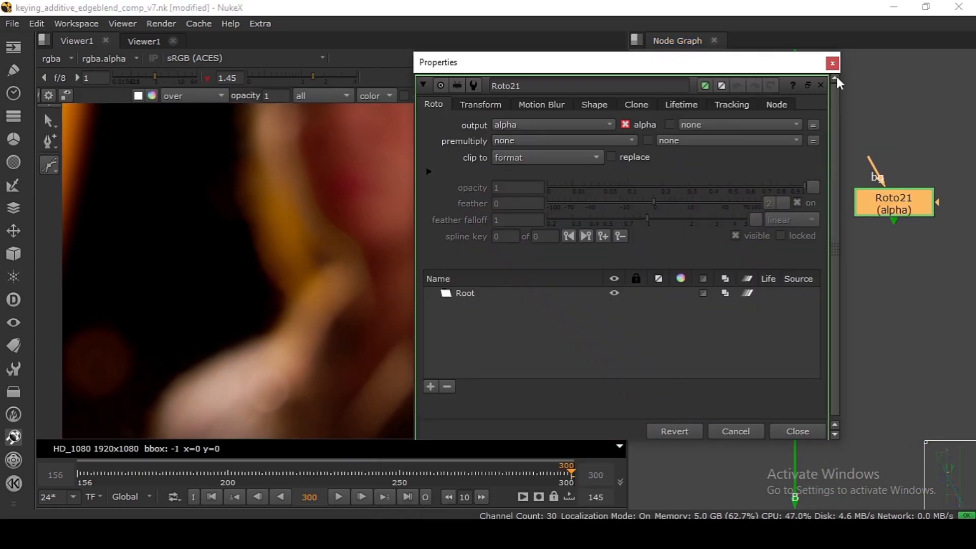
left_click(830, 61)
left_click_drag(753, 242, 923, 253)
scroll(908, 199, "down", 2)
left_click_drag(683, 249, 683, 255)
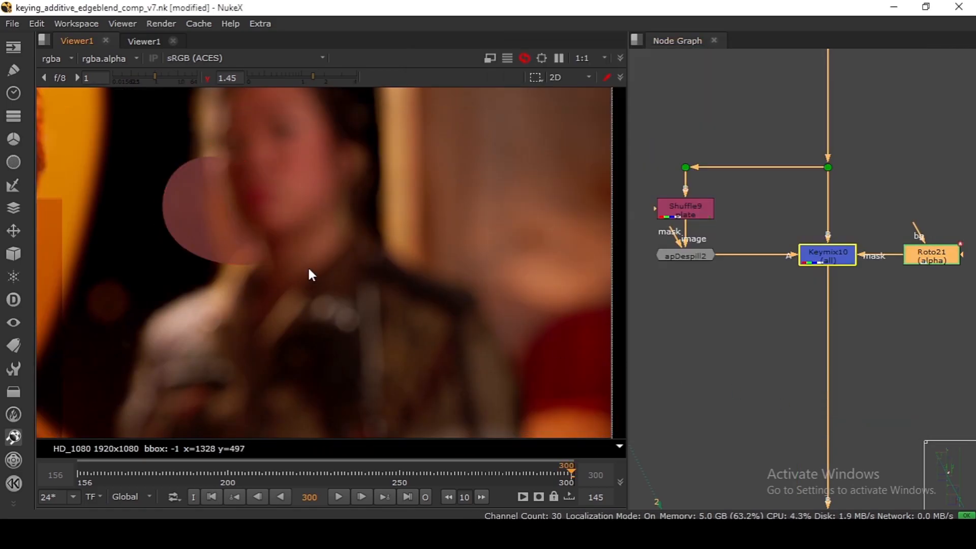
Step: Examine the masked despill edge beside the woman's face, first in Keymix10 and again in the merged comp
scroll(231, 219, "up", 5)
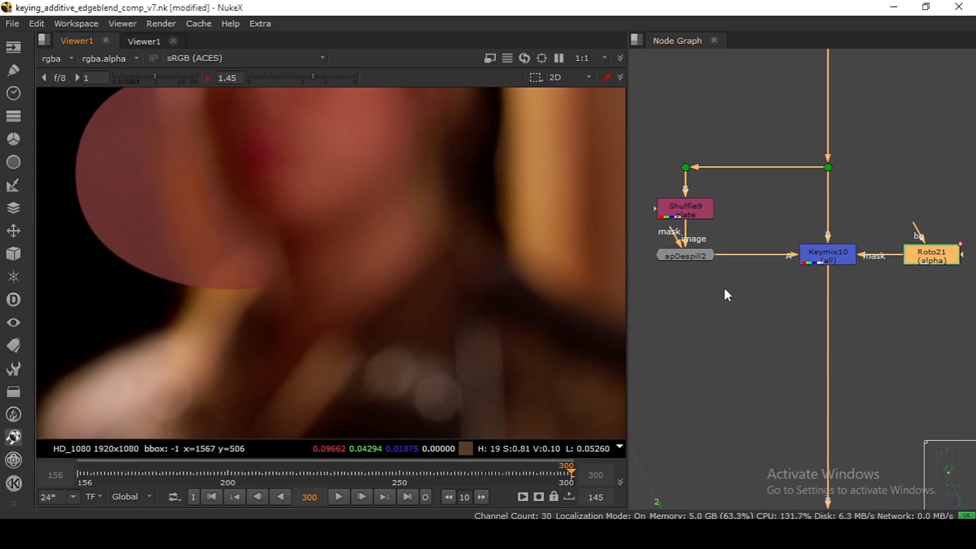
scroll(732, 289, "down", 6)
left_click_drag(757, 497, 790, 259)
left_click(798, 290)
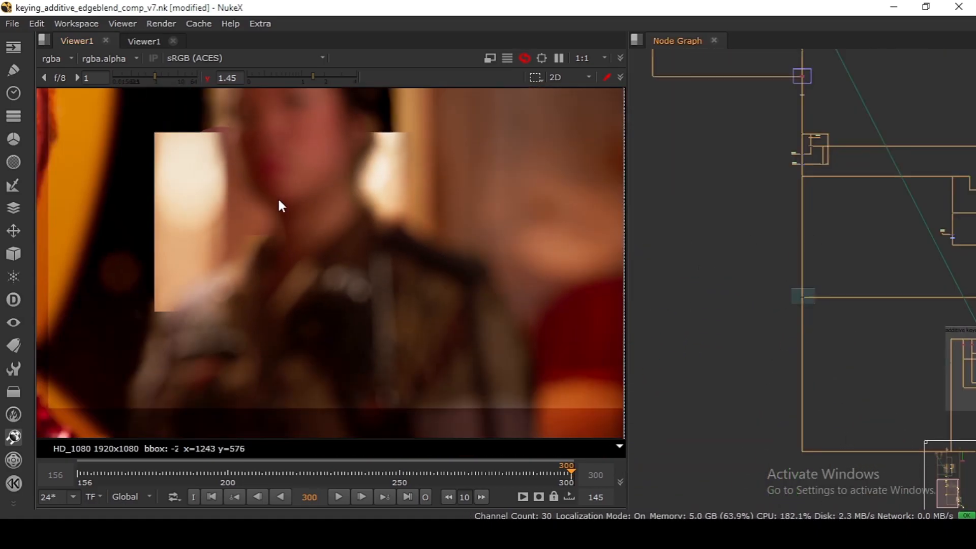
left_click_drag(267, 211, 332, 298)
scroll(316, 261, "up", 3)
left_click_drag(314, 260, 316, 230)
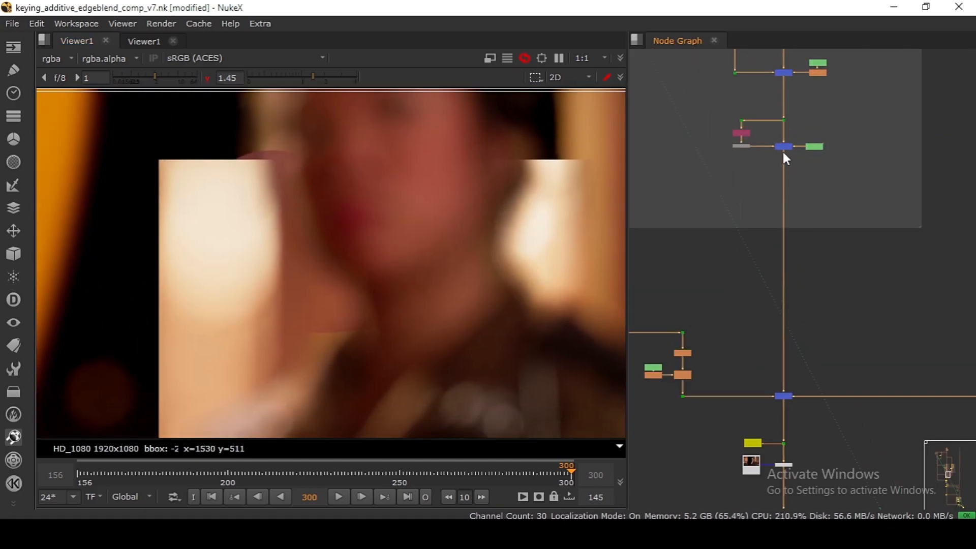
Step: View Keymix10, slightly lower apDespill2's limit and hue offset, and close its properties
left_click(783, 148)
key("1")
left_click_drag(766, 152, 780, 260)
scroll(761, 236, "up", 3)
double_click(751, 265)
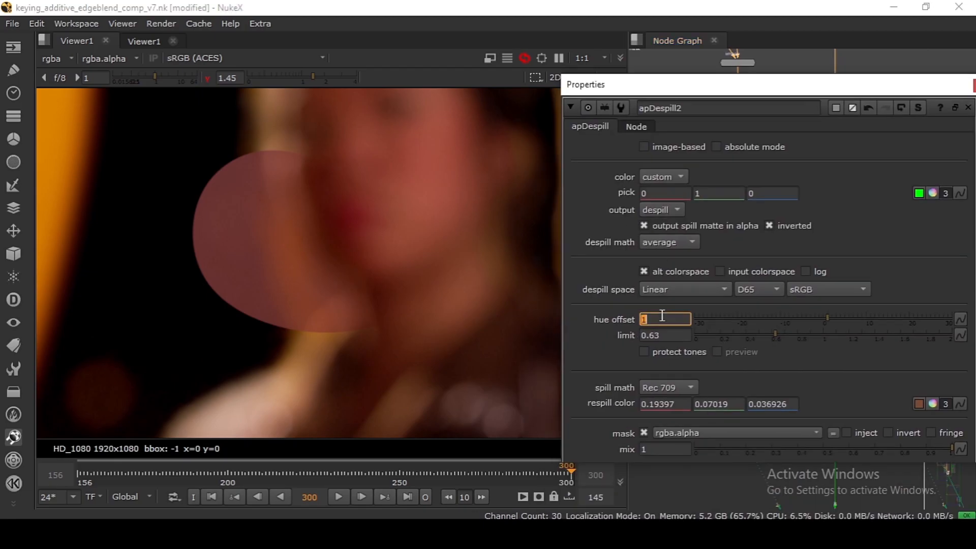
left_click(660, 335)
key("Down")
key("Down")
key("Down")
left_click(653, 321)
key("Down")
key("Down")
left_click_drag(970, 85, 874, 84)
left_click(885, 84)
Step: Toggle Keymix10 off and on, inspect the woman's cheek edge in the merged comp, and view Keymix10's output
left_click(835, 275)
key("d")
key("d")
key("d")
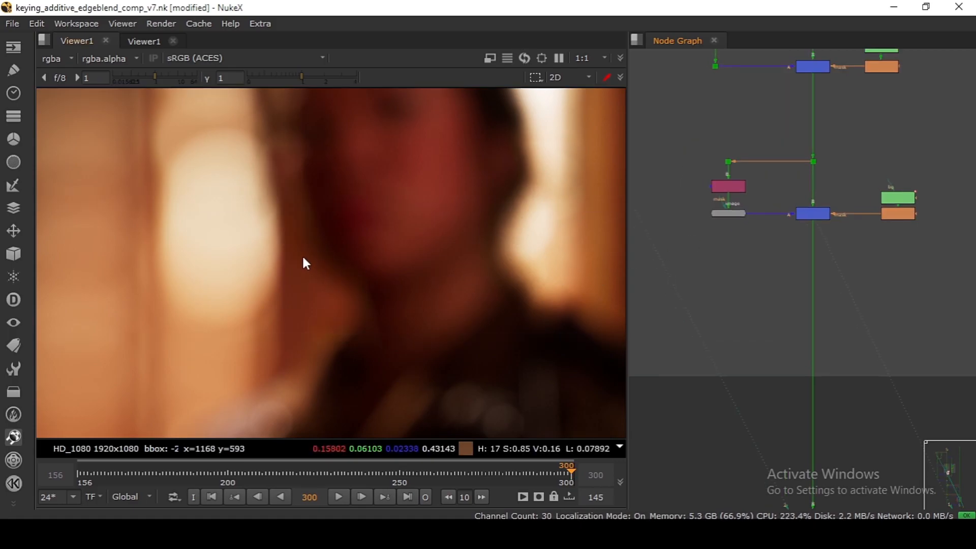
scroll(304, 259, "down", 3)
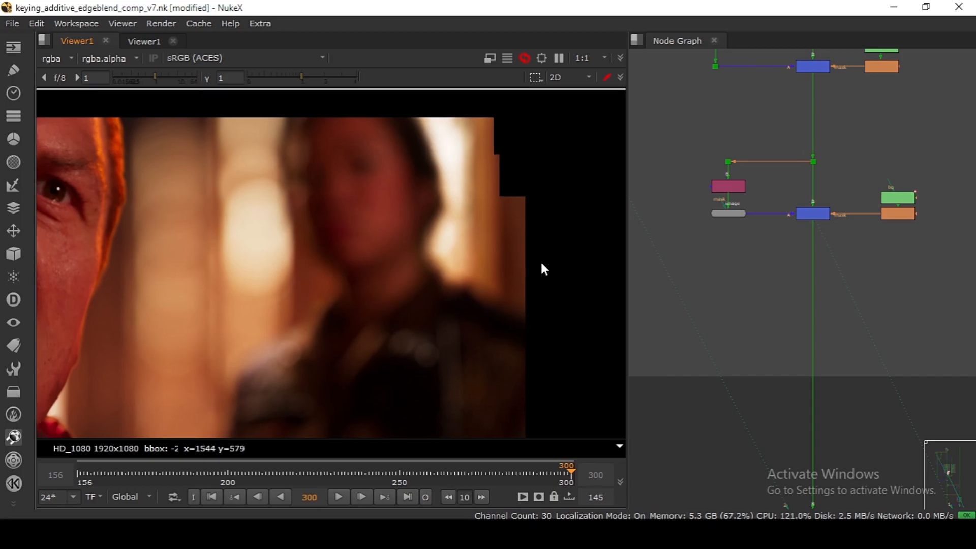
scroll(716, 235, "up", 3)
key("1")
scroll(800, 203, "up", 1)
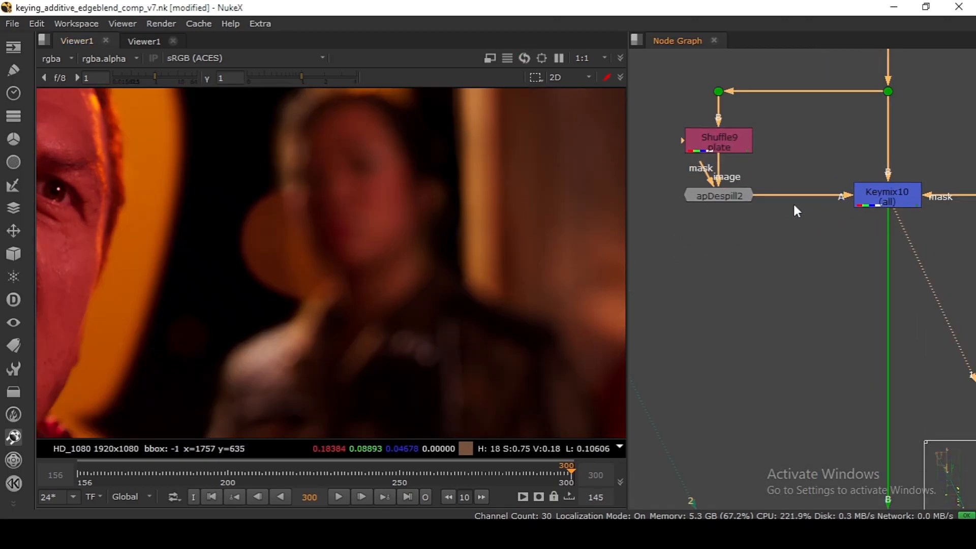
Step: Adjust apDespill2's respill colour with the colour wheel and close its properties
double_click(734, 197)
left_click_drag(646, 88, 702, 63)
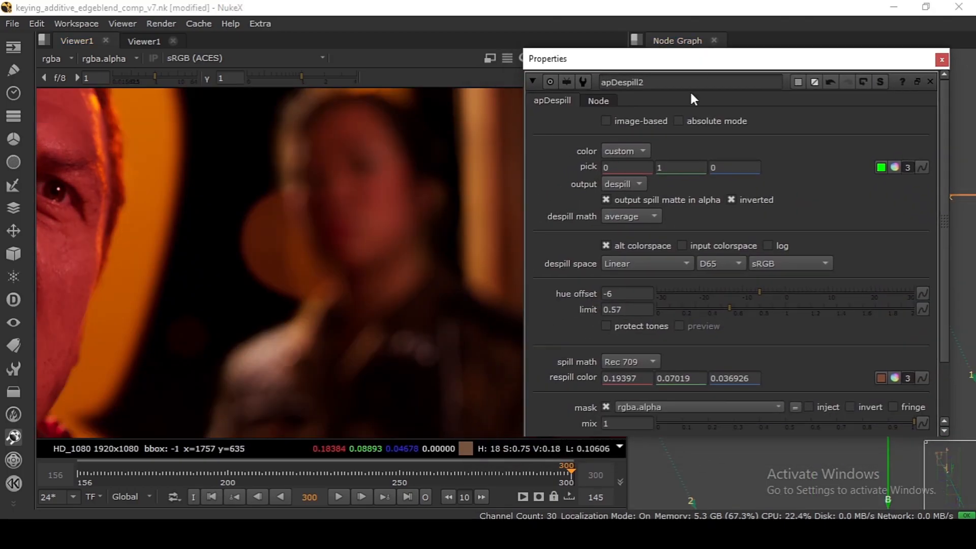
left_click(895, 378)
left_click_drag(551, 254, 531, 256)
mouse_move(572, 191)
left_mouse_down()
mouse_move(588, 194)
mouse_move(562, 193)
left_mouse_up()
left_click(931, 128)
Step: Toggle Keymix10 off and on to compare the woman's cheek edge with and without the despill fix
scroll(906, 326, "down", 3)
left_click(904, 421)
scroll(814, 234, "down", 3)
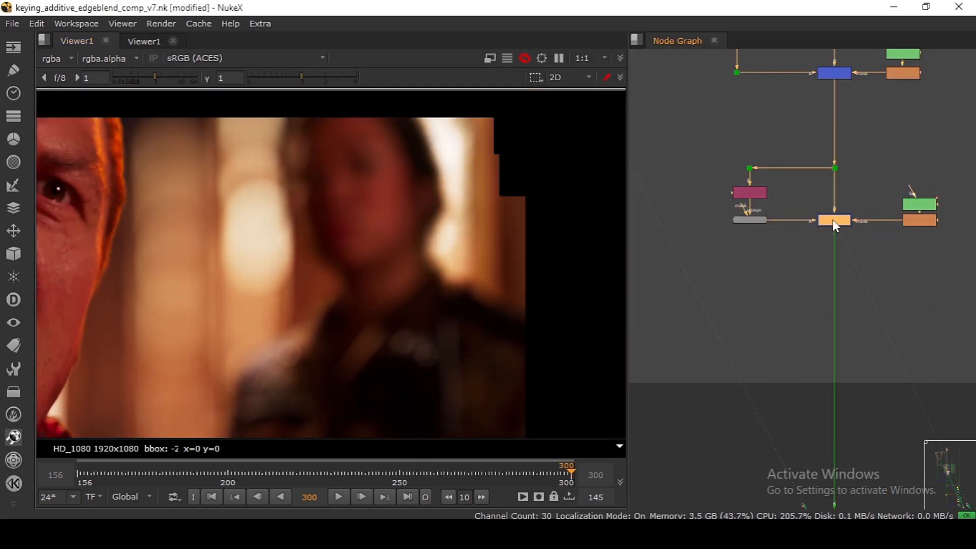
key("d")
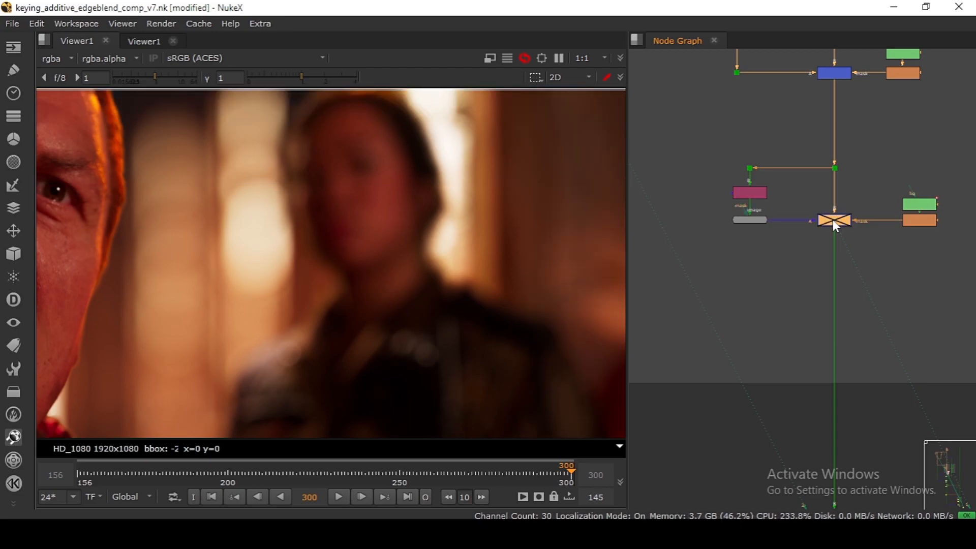
key("d")
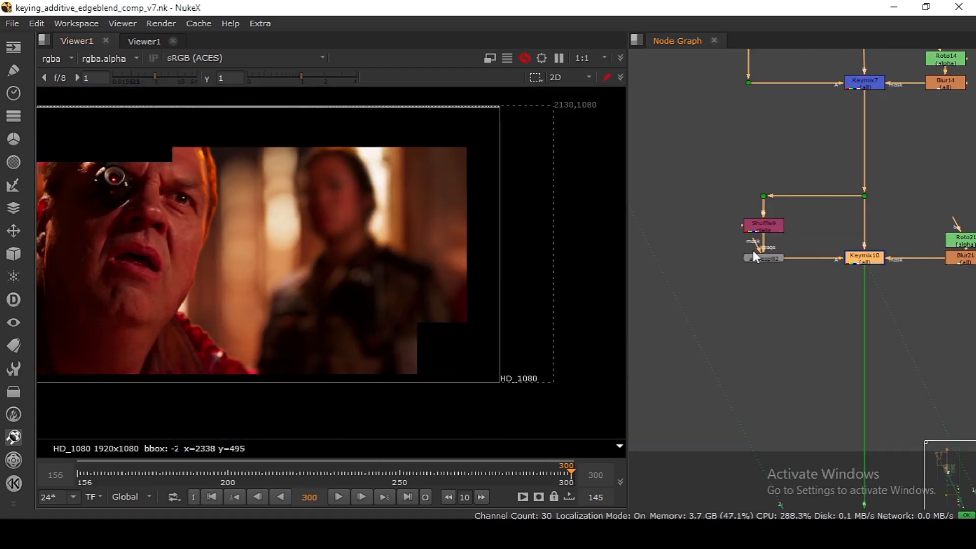
Step: Check the comp at full frame and examine the man's red collar edge up close
scroll(761, 258, "up", 3)
left_click_drag(762, 257, 765, 234)
scroll(767, 229, "down", 4)
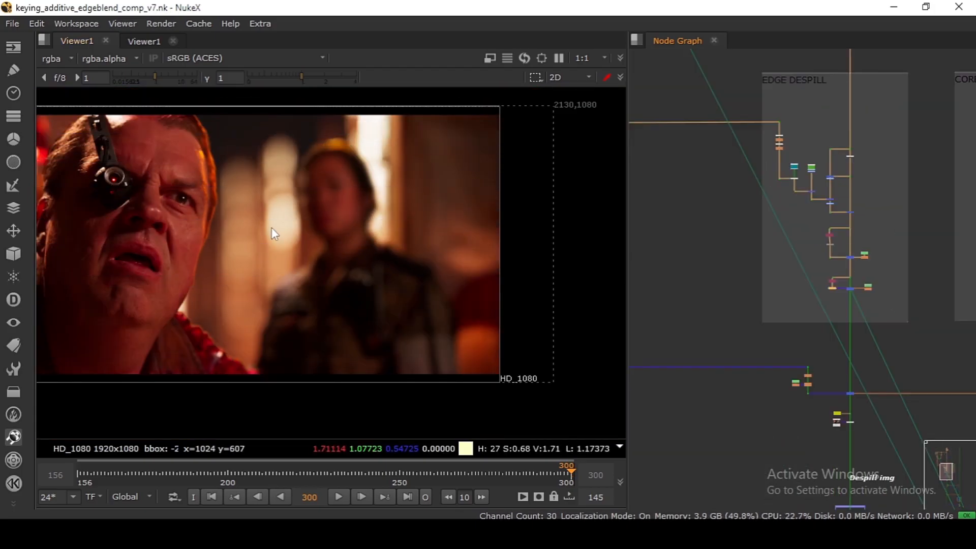
key("f")
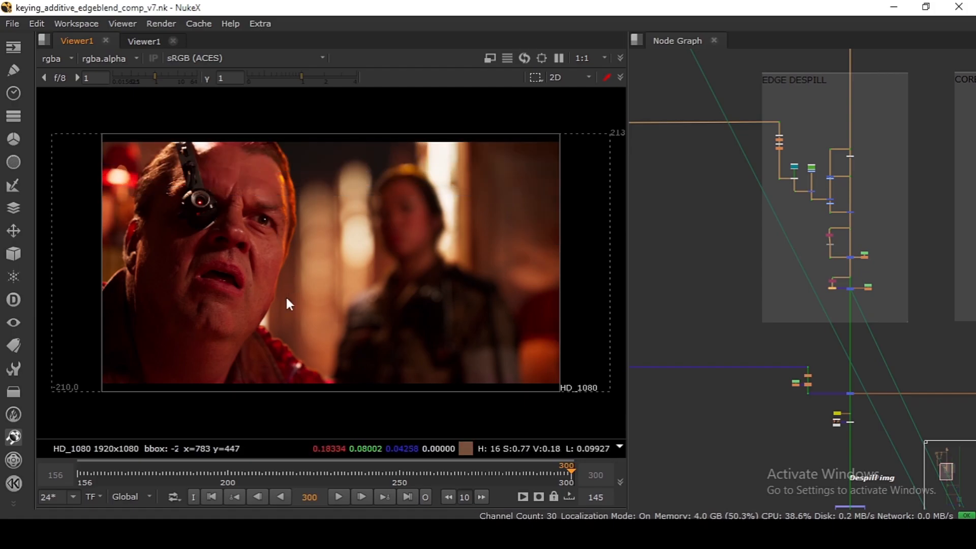
scroll(333, 367, "up", 6)
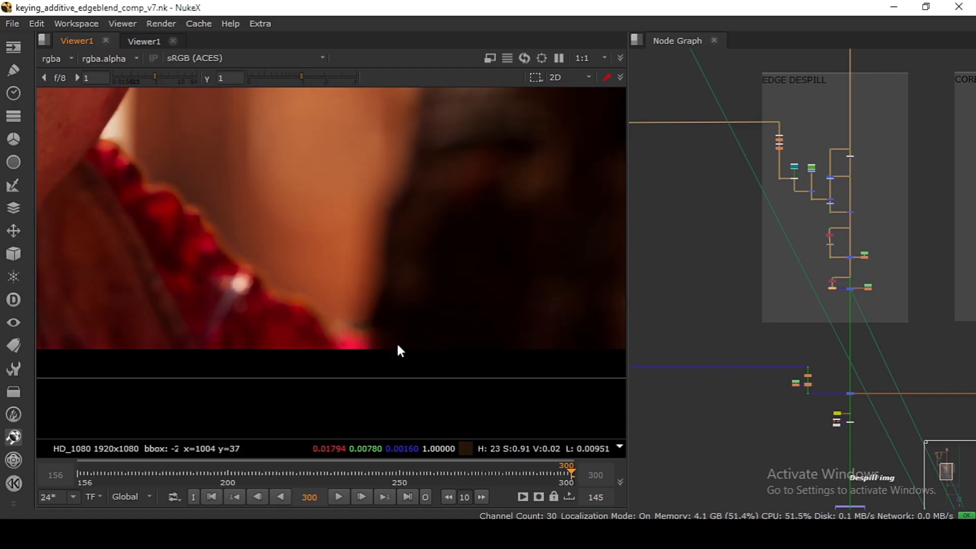
scroll(397, 357, "down", 6)
Step: View the WIP300.png render from the Read node below OUTPUT and load Write5's current output for comparison
scroll(834, 297, "down", 4)
scroll(841, 301, "up", 8)
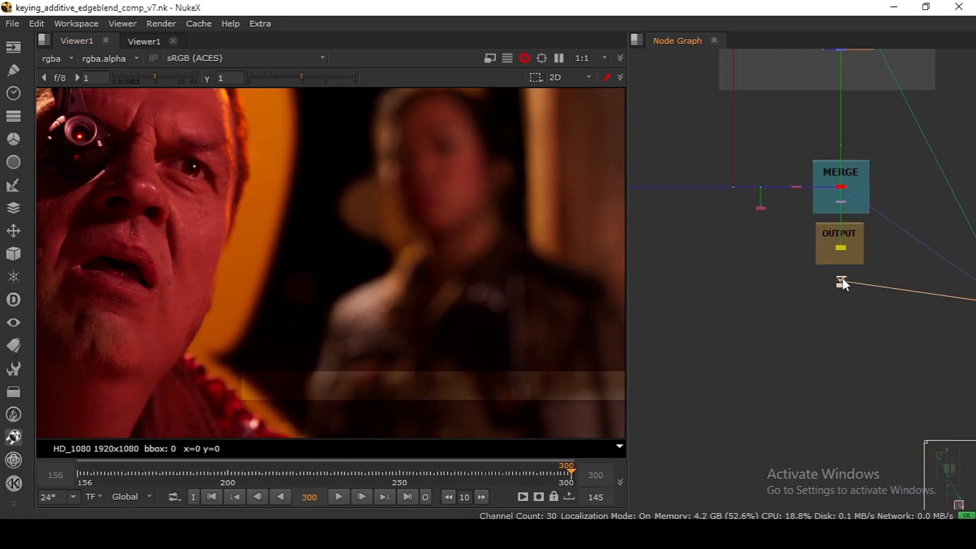
scroll(394, 257, "down", 4)
scroll(395, 249, "up", 4)
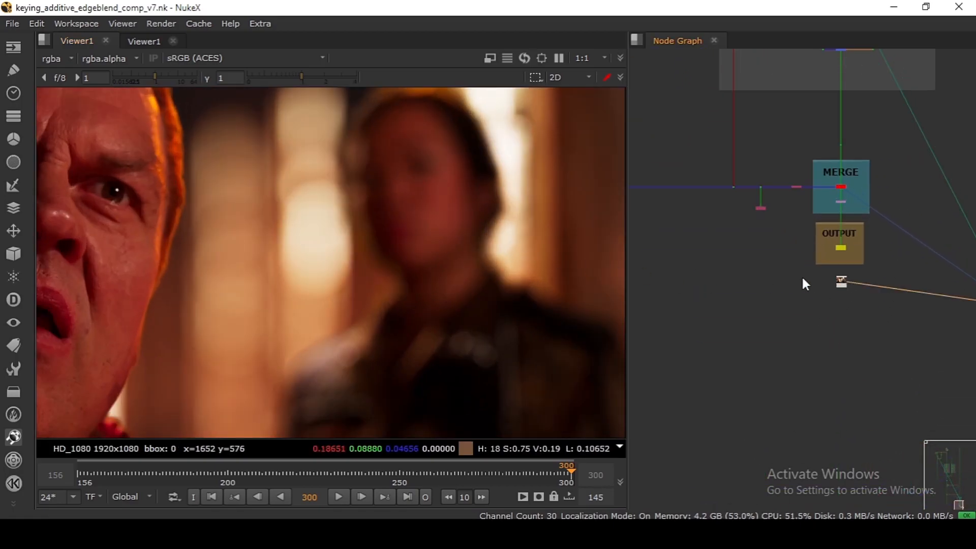
scroll(841, 250, "up", 2)
left_click(841, 249)
key("1")
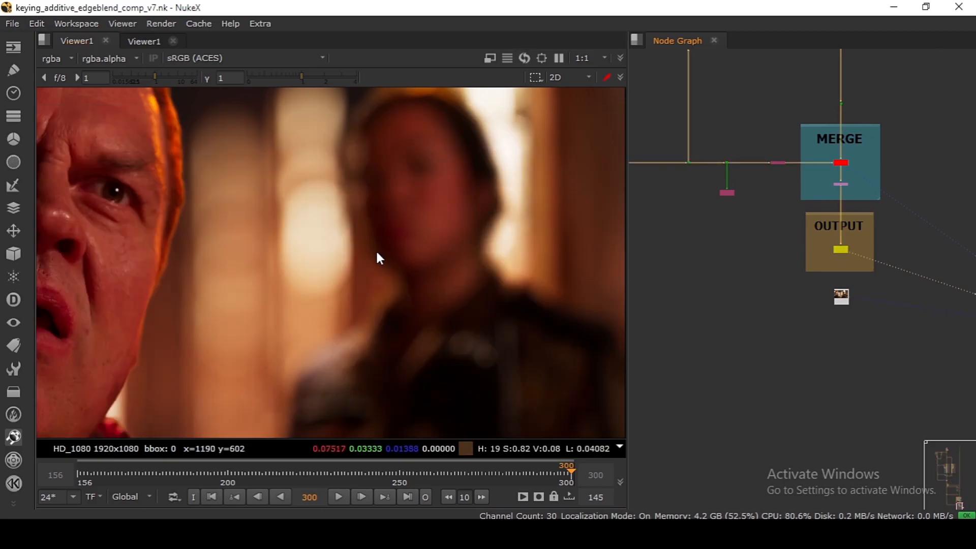
Step: Compare the current comp output with the earlier WIP render along the man's face and the woman's edges
scroll(395, 257, "down", 3)
left_click_drag(395, 259, 404, 262)
key("2")
key("1")
key("2")
key("1")
scroll(376, 315, "up", 4)
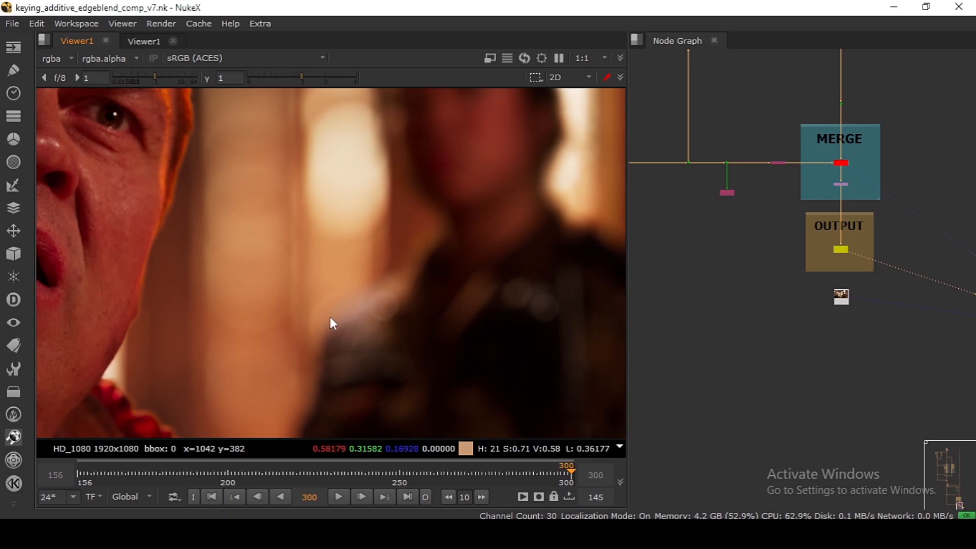
scroll(333, 323, "down", 5)
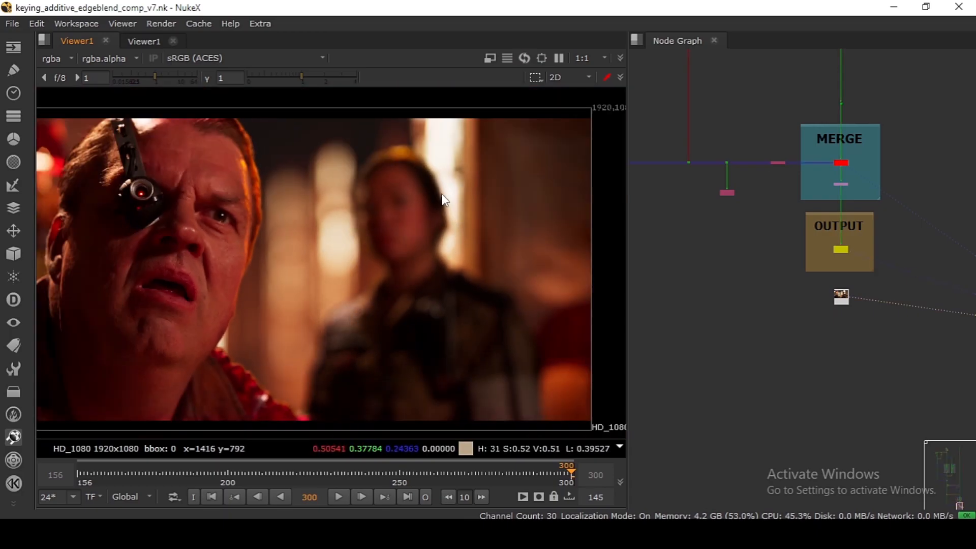
scroll(261, 186, "up", 5)
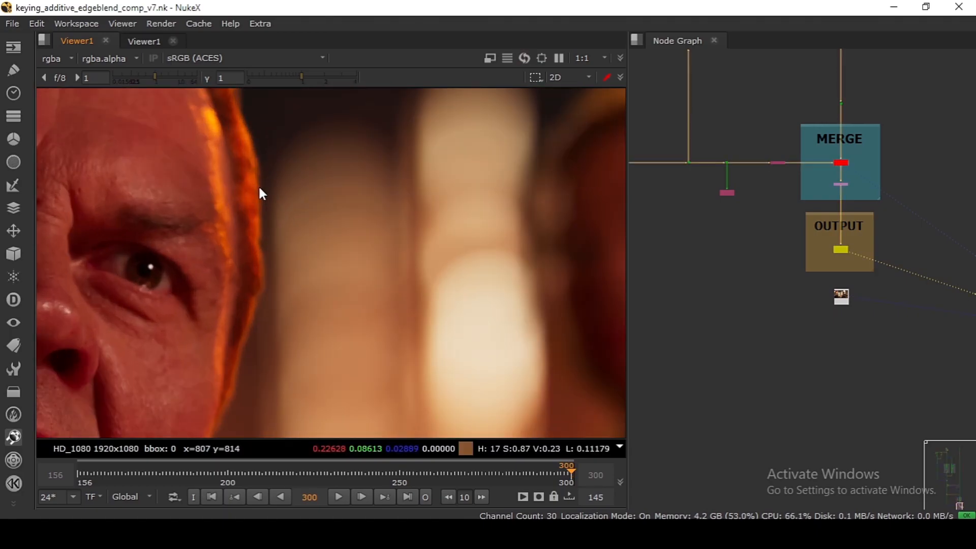
scroll(260, 188, "up", 3)
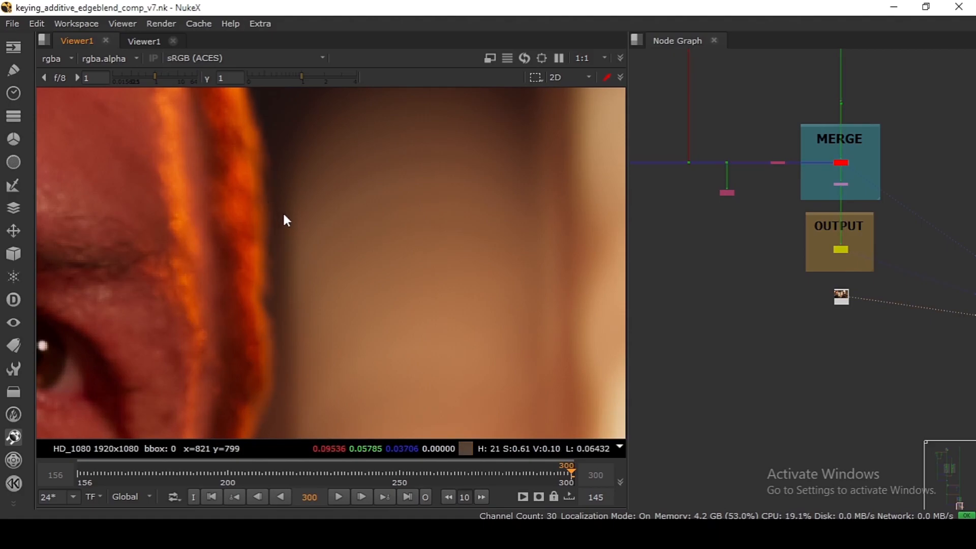
Step: Review the additive keyer backdrop and the gain nodes above it in the node graph
key("f")
key("f")
left_click(703, 276)
key("f")
left_click_drag(738, 320, 678, 169)
scroll(720, 159, "up", 4)
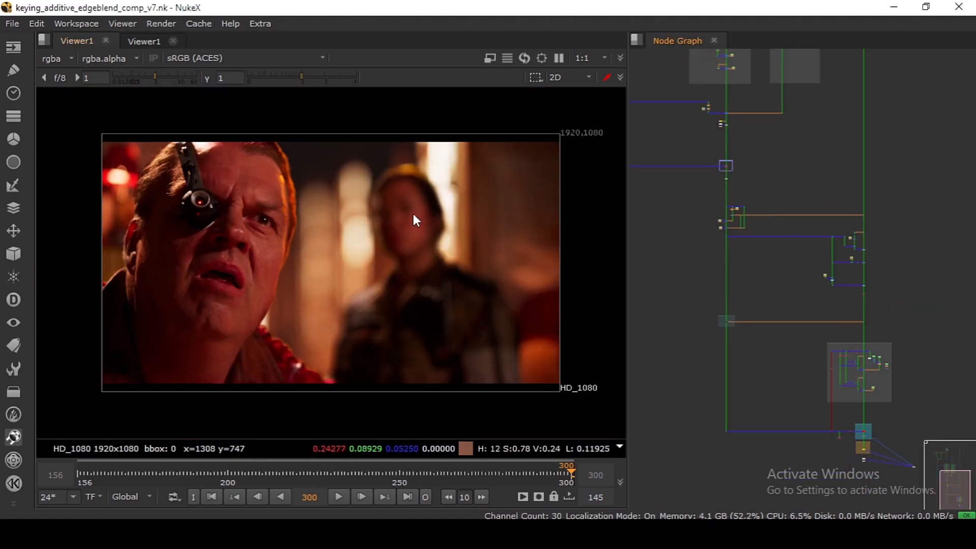
scroll(843, 182, "up", 3)
left_click_drag(869, 350, 744, 274)
left_click_drag(774, 83, 779, 264)
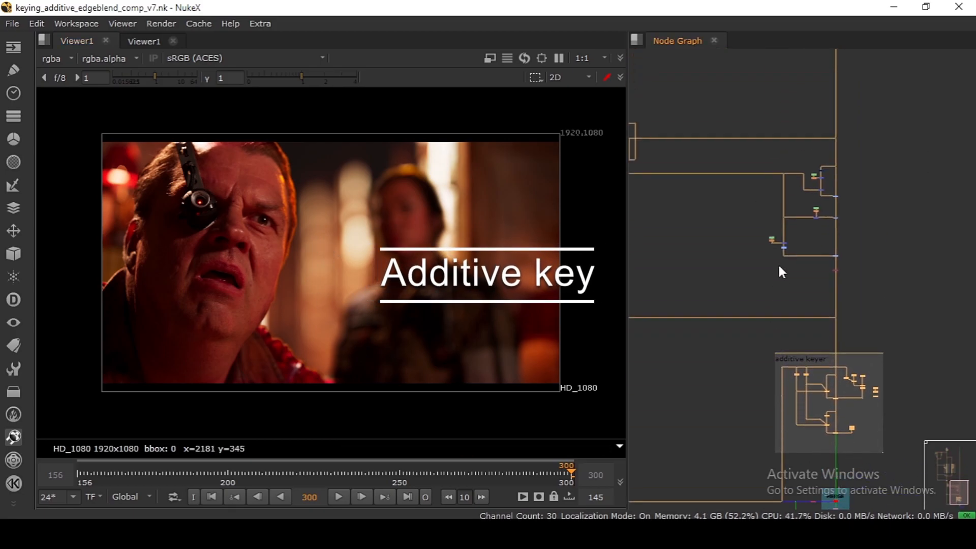
left_click_drag(925, 298, 754, 118)
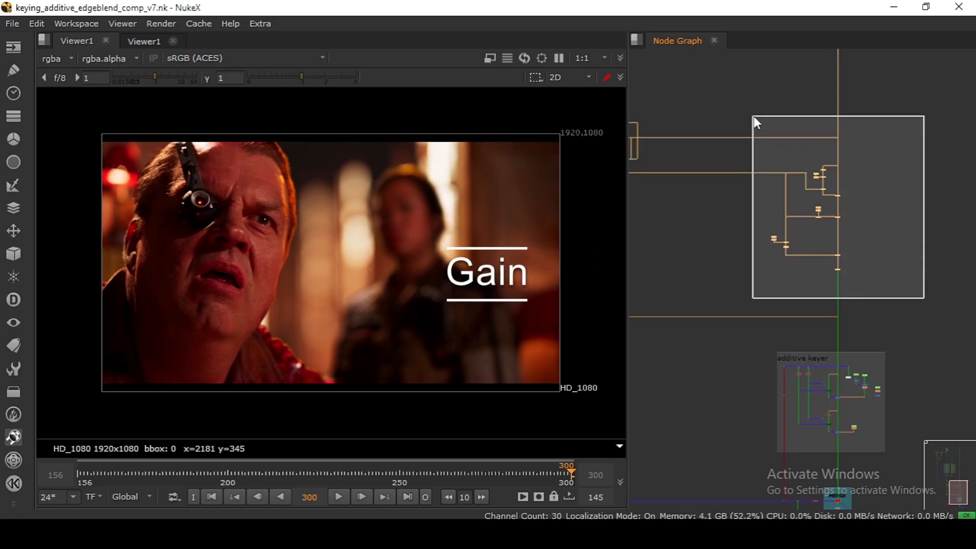
left_click(755, 120)
scroll(768, 163, "down", 3)
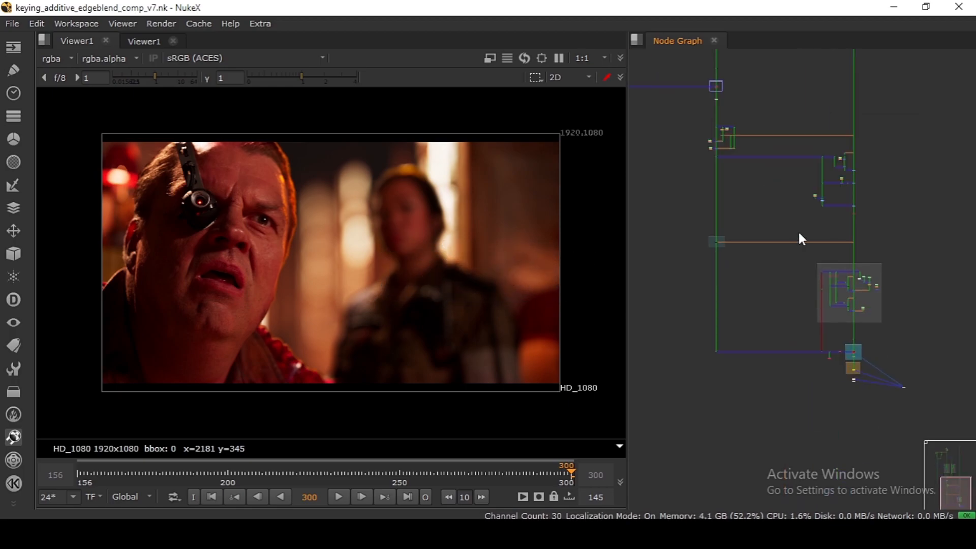
Step: Look over the upstream branches and the final MERGE and OUTPUT sections alongside the full-frame comp
left_click_drag(680, 114, 760, 205)
scroll(740, 168, "up", 4)
left_click_drag(675, 96, 786, 170)
scroll(793, 229, "down", 3)
left_click_drag(805, 209, 724, 275)
left_click(723, 229)
scroll(798, 212, "down", 5)
left_click_drag(891, 308, 870, 247)
scroll(870, 248, "up", 3)
scroll(804, 204, "up", 10)
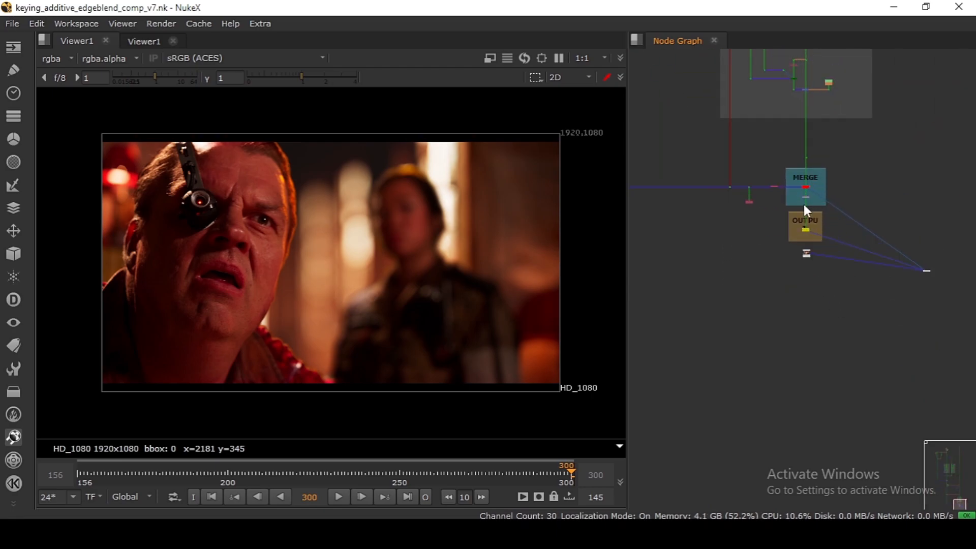
left_click_drag(746, 204, 848, 242)
left_click_drag(473, 170, 127, 306)
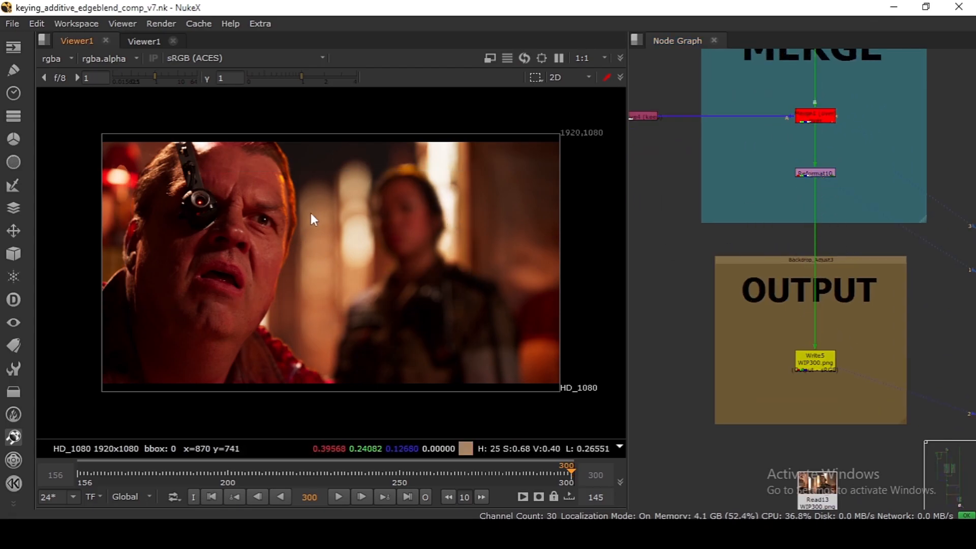
left_click_drag(202, 207, 468, 331)
Step: View the Shuffle node branching off the pipe before MERGE and inspect the green-screen plate around the woman
scroll(840, 256, "down", 4)
scroll(841, 256, "down", 2)
scroll(720, 244, "up", 5)
left_click_drag(709, 247, 709, 236)
key("1")
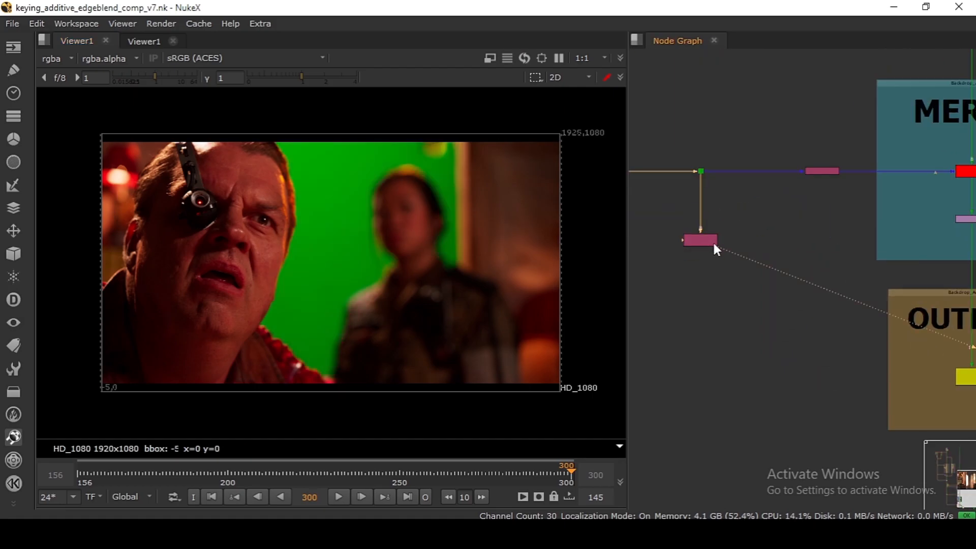
scroll(386, 234, "up", 4)
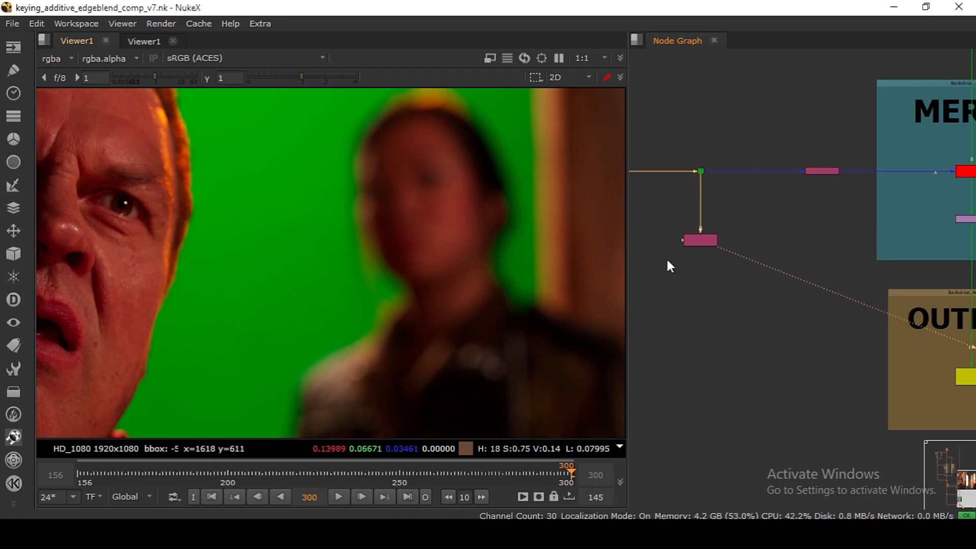
Step: Copy the plate's Read node from above the denoise setup and paste it beside the Shuffle node near MERGE
scroll(790, 231, "down", 3)
scroll(789, 230, "down", 7)
left_click_drag(756, 206, 791, 351)
left_click_drag(778, 226, 823, 357)
scroll(784, 223, "up", 6)
scroll(819, 285, "up", 3)
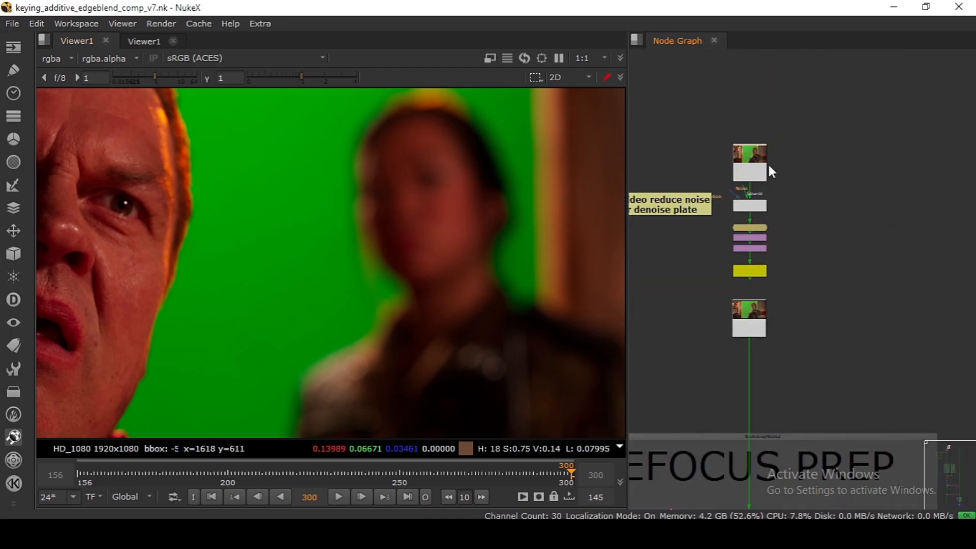
scroll(826, 234, "down", 8)
left_click_drag(805, 390, 775, 127)
scroll(830, 235, "up", 5)
scroll(806, 192, "up", 4)
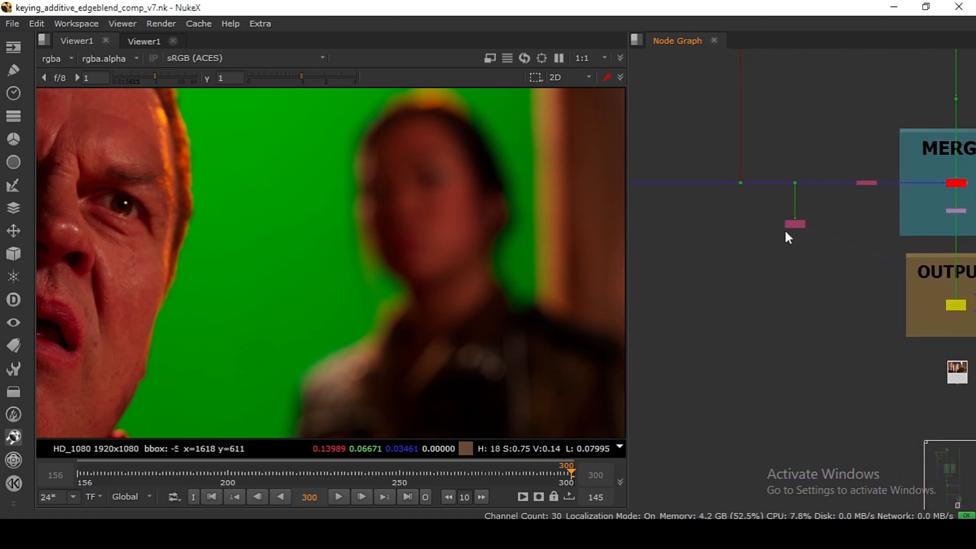
key("ctrl+v")
scroll(760, 233, "up", 2)
left_click_drag(761, 234, 715, 223)
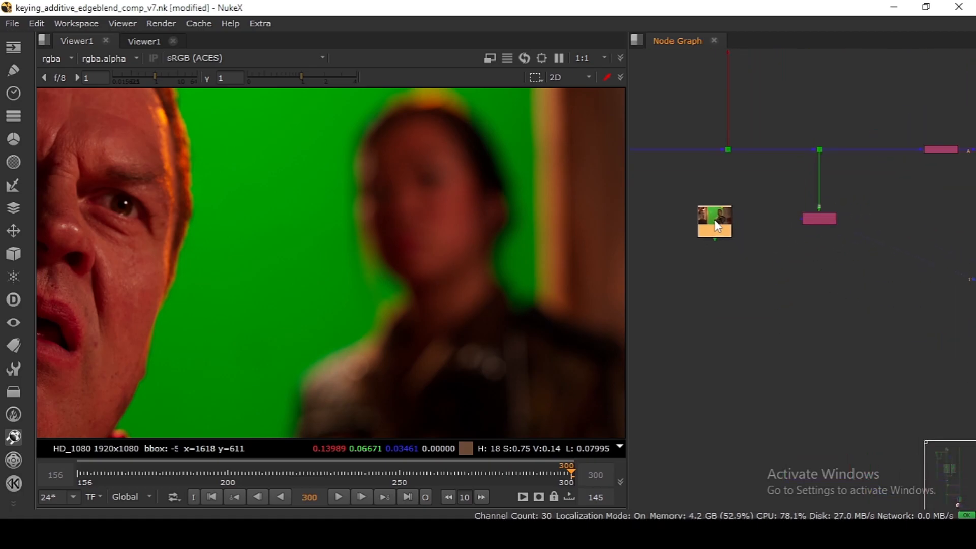
Step: Add a DasGrain node near the OUTPUT section and close its properties
scroll(715, 223, "down", 2)
left_click_drag(855, 355, 725, 298)
key("Tab")
type("dasgr")
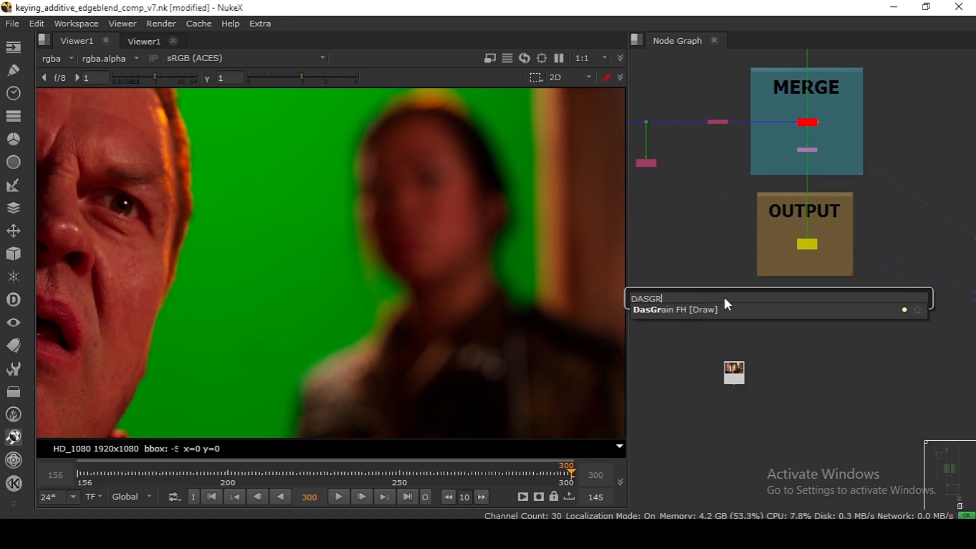
key("Return")
scroll(724, 295, "up", 3)
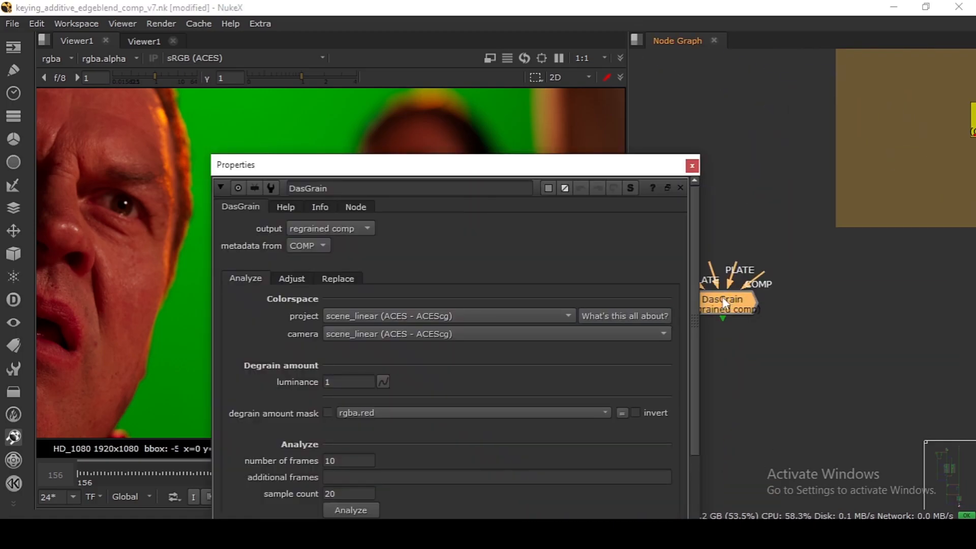
left_click(692, 166)
Step: Insert the DasGrain node between Reformat10 and Write5 so the merged comp feeds its COMP input
scroll(690, 168, "down", 3)
left_click_drag(701, 234, 712, 216)
left_click_drag(711, 215, 698, 269)
left_click_drag(698, 270, 837, 203)
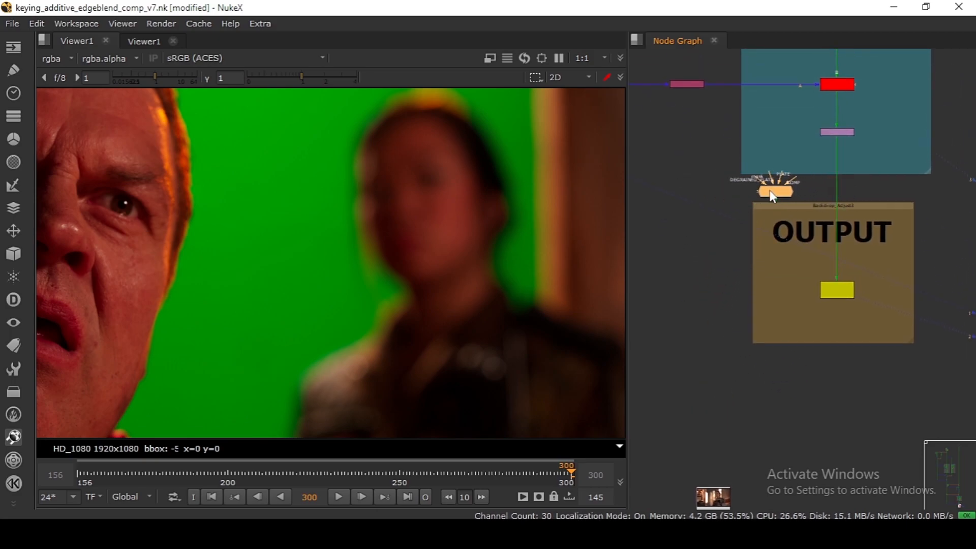
scroll(872, 191, "up", 3)
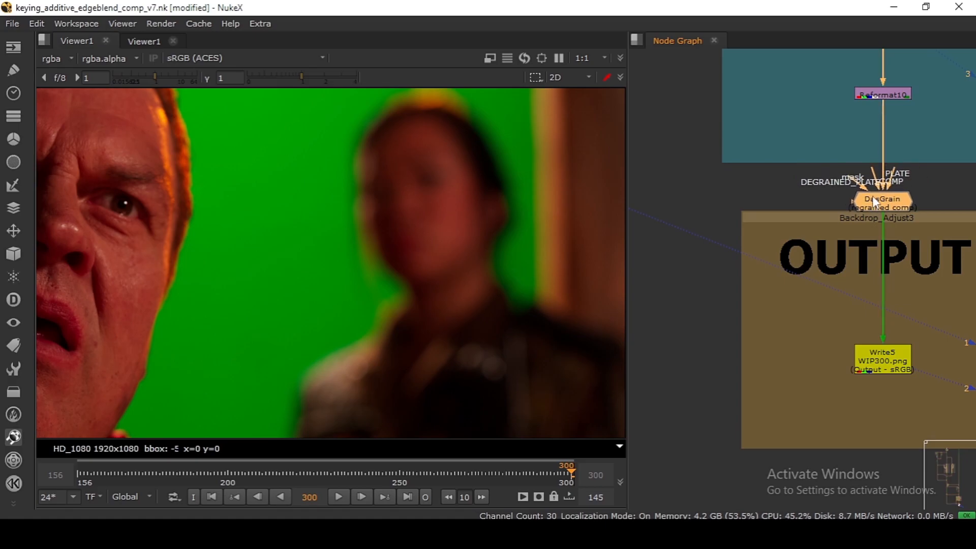
Step: Check the upstream node fed by the pre-rendered Read and return to the MERGE section
scroll(872, 197, "down", 6)
scroll(801, 240, "up", 5)
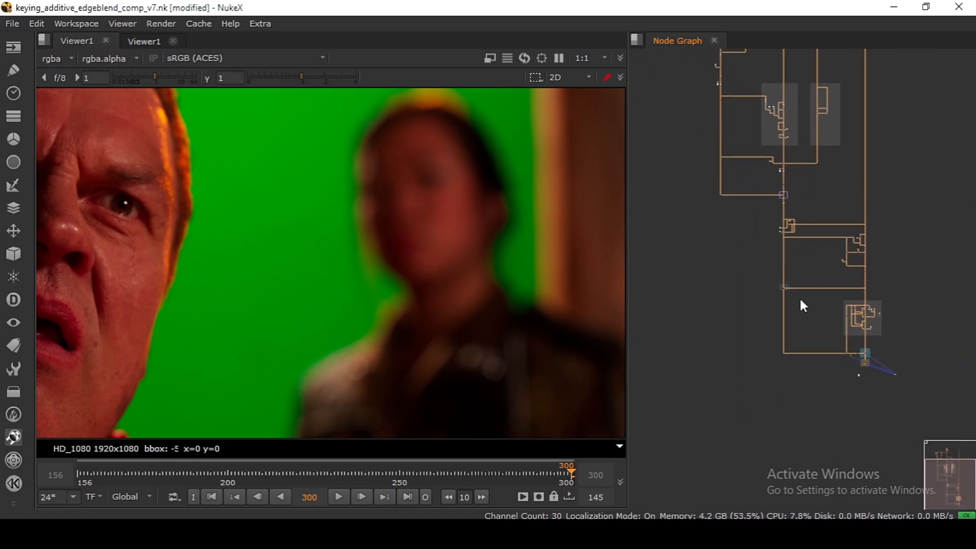
scroll(793, 247, "up", 7)
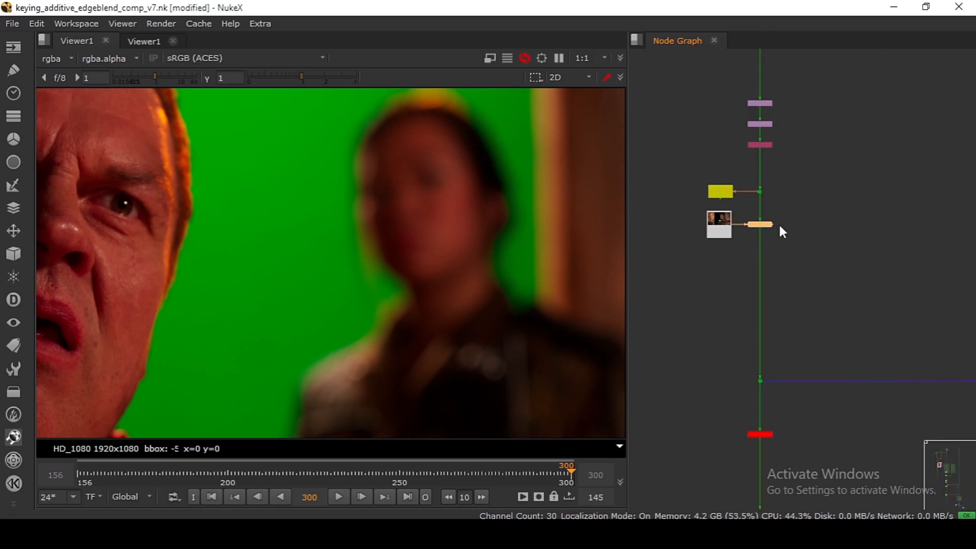
scroll(780, 229, "down", 8)
scroll(766, 178, "down", 2)
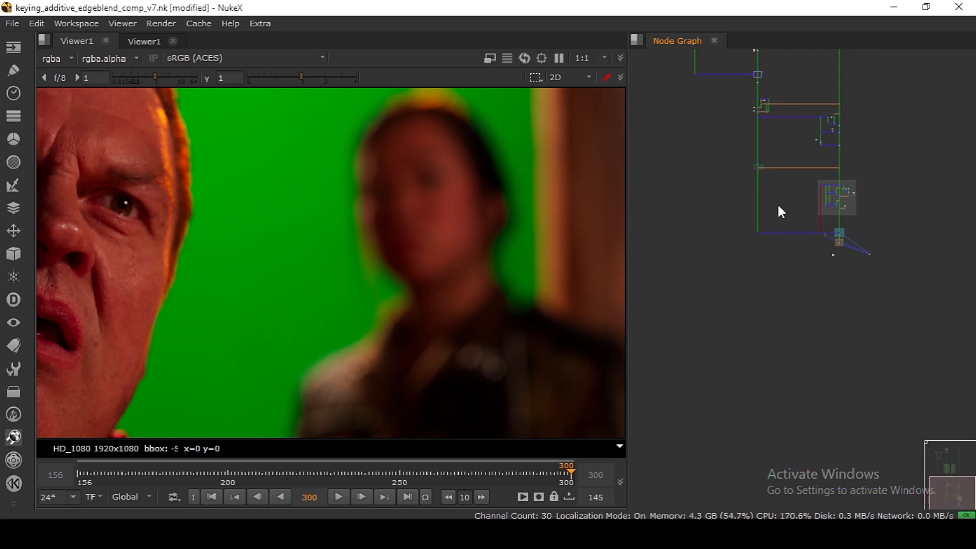
scroll(814, 244, "up", 7)
Step: Space out DasGrain and the OUTPUT section below MERGE, and connect DasGrain's PLATE input to the plate beside MERGE
left_click(874, 274)
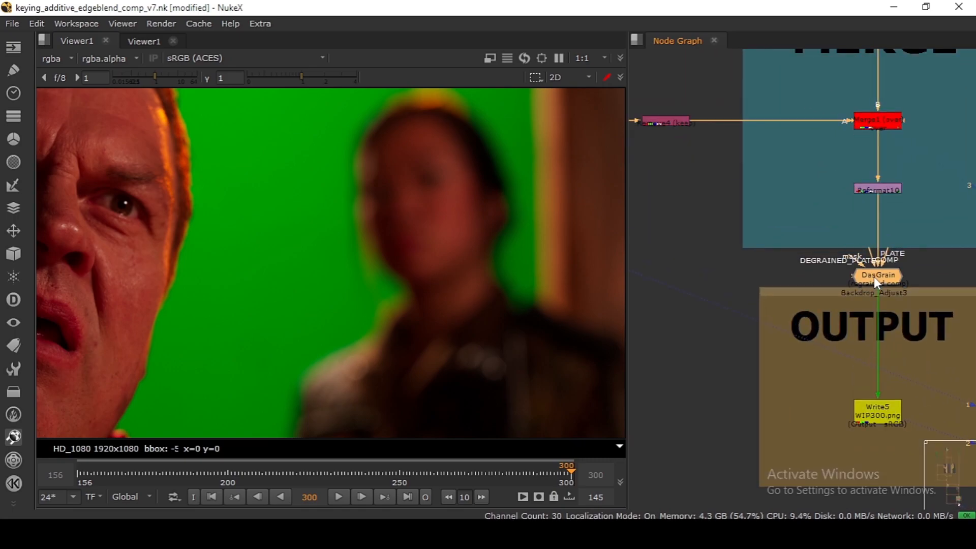
scroll(876, 280, "down", 3)
scroll(876, 277, "up", 3)
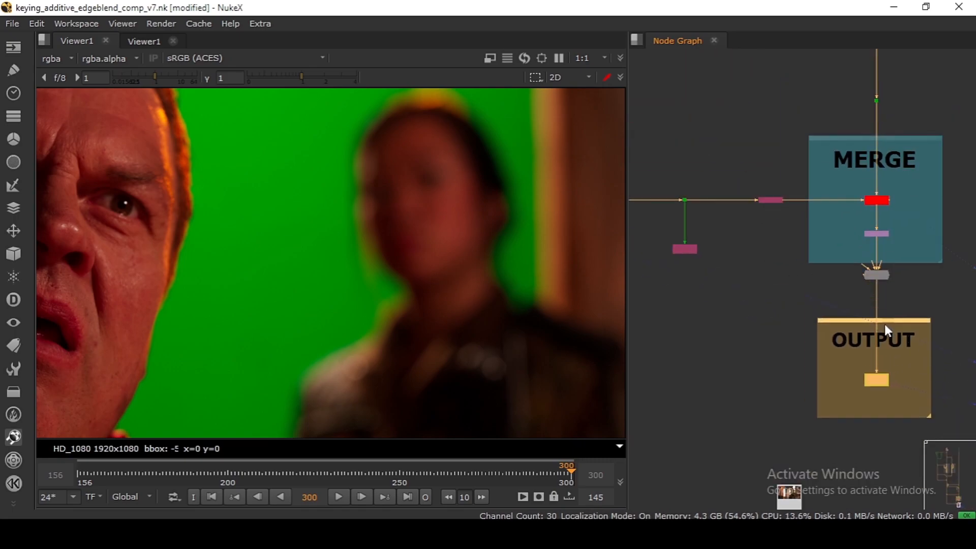
left_click_drag(884, 241, 810, 287)
scroll(810, 286, "down", 3)
left_click_drag(887, 334, 741, 273)
scroll(813, 262, "up", 5)
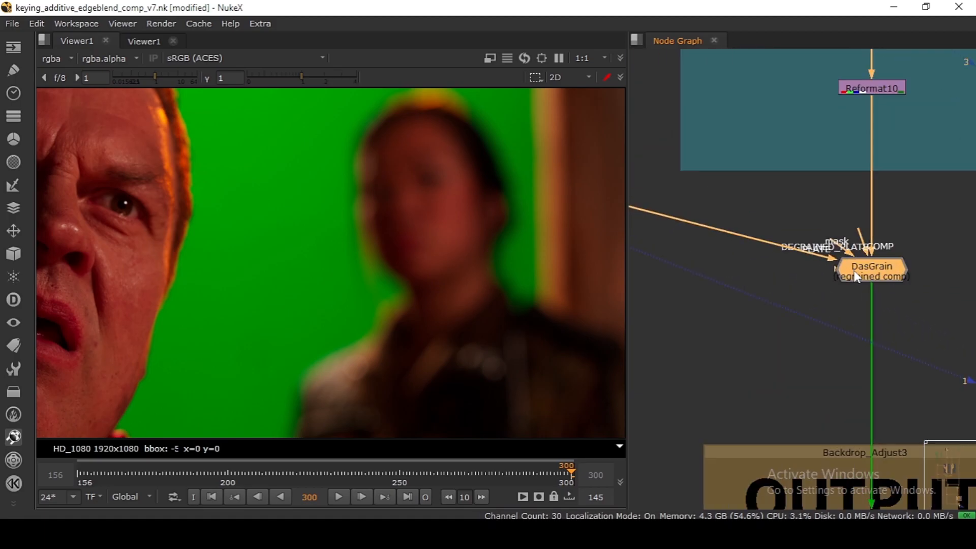
Step: Feed the incoming plate branch beside MERGE into DasGrain's DEGRAINED_PLATE input, leaving the PLATE input free for the original footage
left_click_drag(858, 237, 875, 214)
scroll(846, 227, "down", 3)
scroll(899, 295, "up", 3)
left_click_drag(815, 249, 798, 272)
scroll(839, 279, "down", 4)
left_click_drag(880, 288, 749, 247)
scroll(852, 243, "up", 5)
left_click_drag(907, 279, 762, 208)
scroll(762, 209, "down", 5)
left_click_drag(816, 233, 667, 212)
Step: Place a Dot beside DasGrain on its PLATE input
scroll(823, 232, "up", 1)
scroll(884, 219, "up", 4)
left_click_drag(934, 212, 890, 236)
left_click(850, 223)
key("period")
Step: Paste a copy of the green-screen plate Read with its FrameRange, Reformat and Crop beside DasGrain, and connect the Crop to the PLATE input
scroll(855, 214, "down", 4)
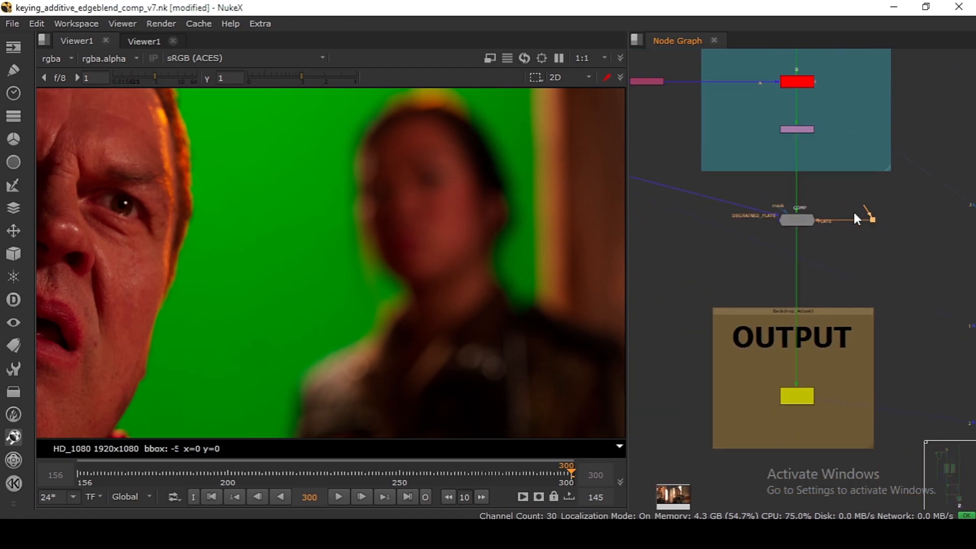
scroll(759, 182, "down", 5)
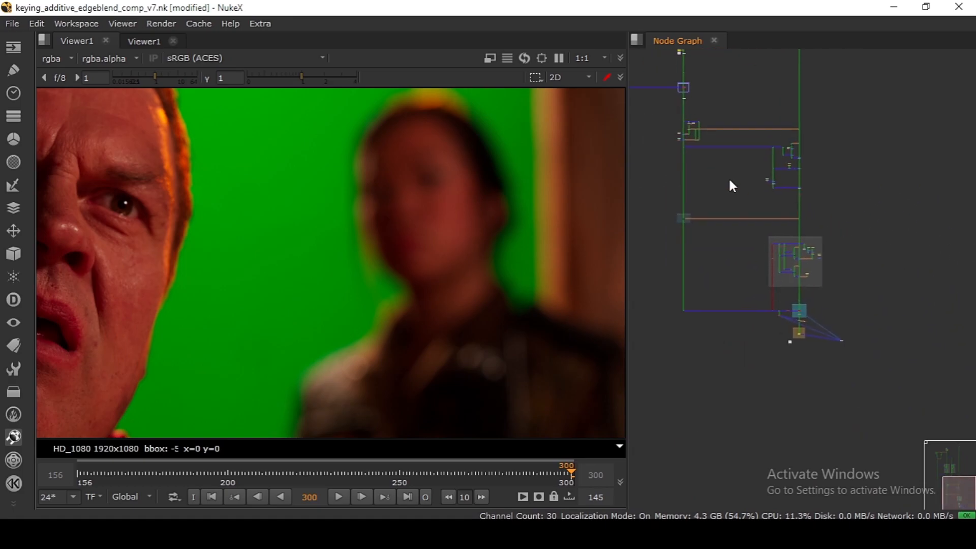
left_click_drag(774, 117, 779, 206)
left_click_drag(823, 356, 778, 168)
scroll(777, 126, "up", 7)
scroll(808, 159, "up", 4)
key("ctrl+v")
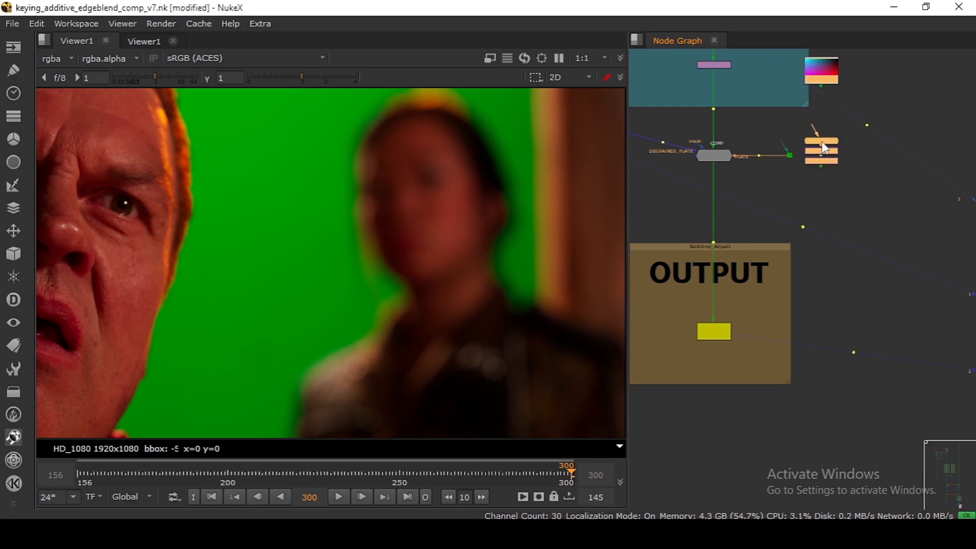
scroll(825, 110, "up", 3)
left_click_drag(817, 156, 835, 130)
left_click_drag(836, 130, 850, 71)
left_click(826, 108)
left_click_drag(774, 212, 836, 210)
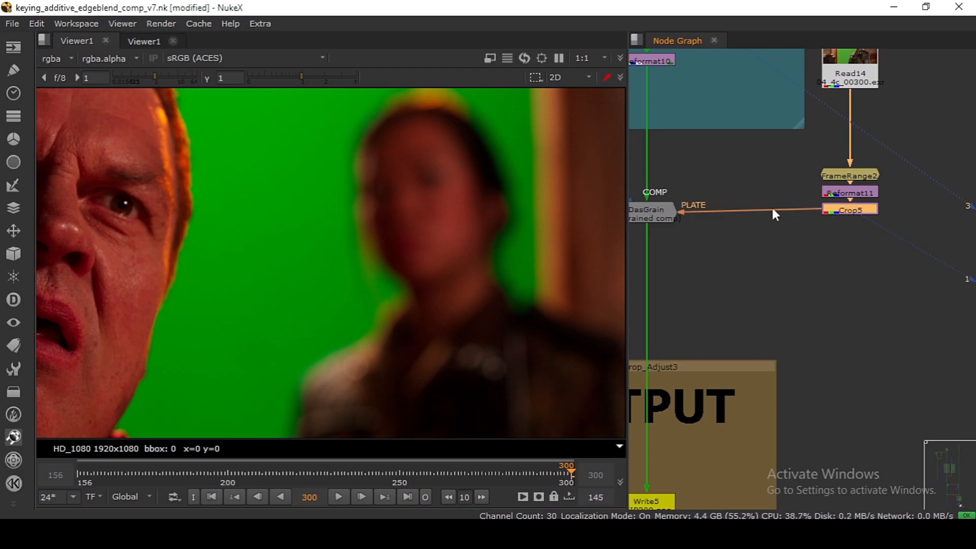
Step: View DasGrain's output, open its properties, run the grain analysis and close the properties once it is done
left_click(661, 211)
key("1")
scroll(672, 191, "down", 3)
left_click_drag(665, 193, 780, 209)
scroll(780, 209, "up", 3)
double_click(811, 172)
left_click_drag(482, 168, 707, 66)
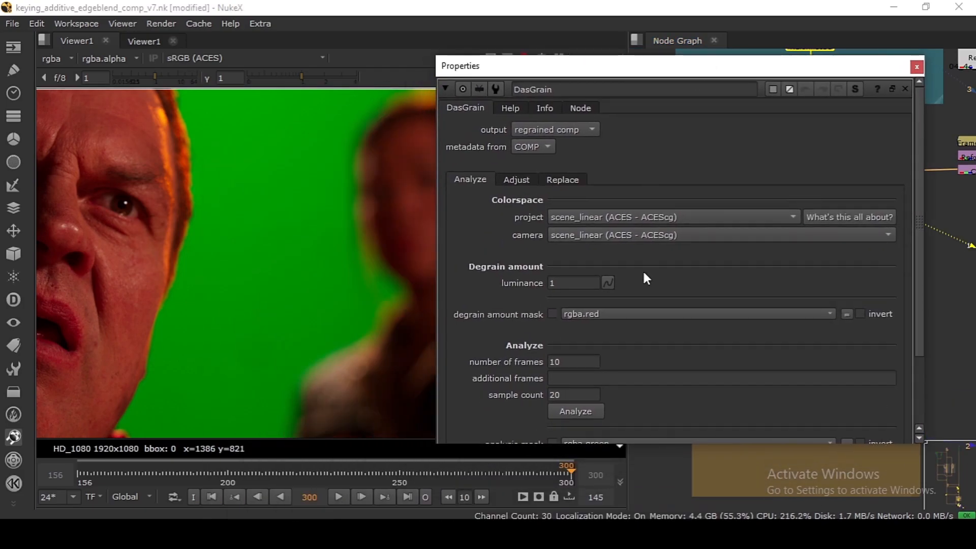
scroll(560, 296, "down", 3)
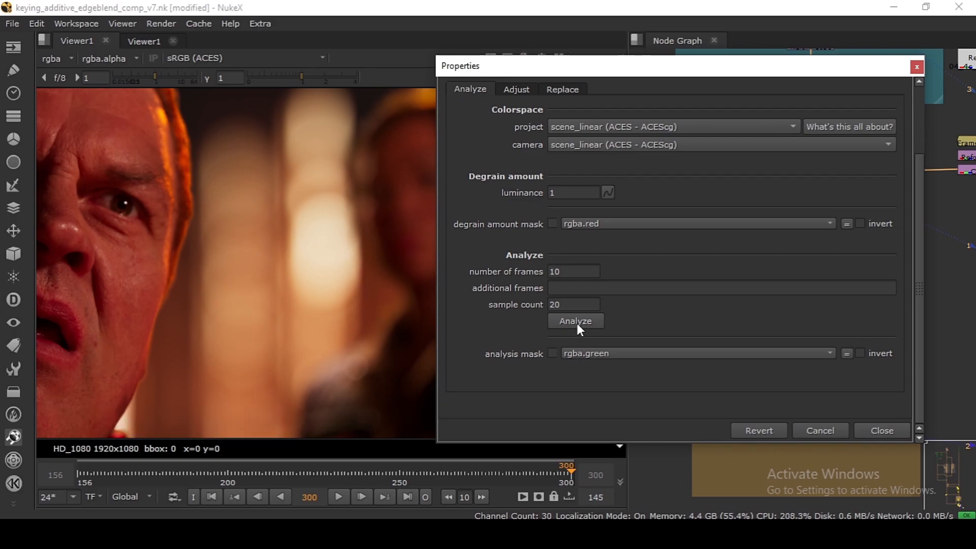
left_click(577, 325)
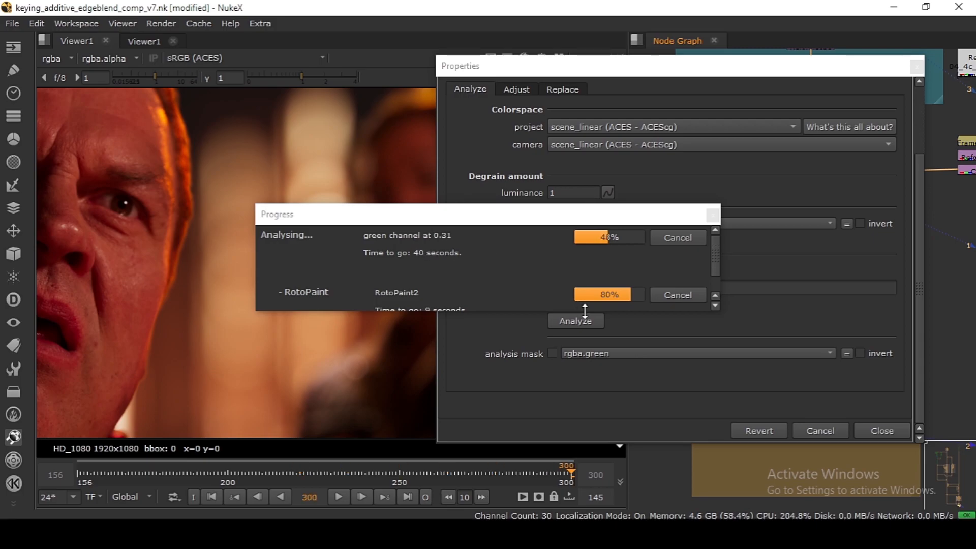
left_click(882, 431)
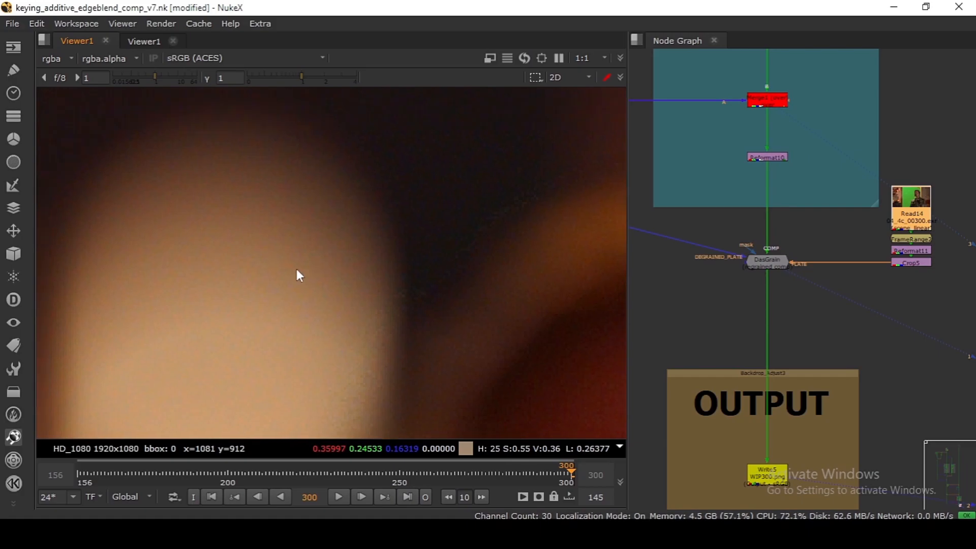
Step: Examine the grain in the blurred background and compare DasGrain's output with the original plate Read
mouse_move(296, 270)
left_mouse_down()
mouse_move(426, 318)
mouse_move(483, 237)
left_mouse_up()
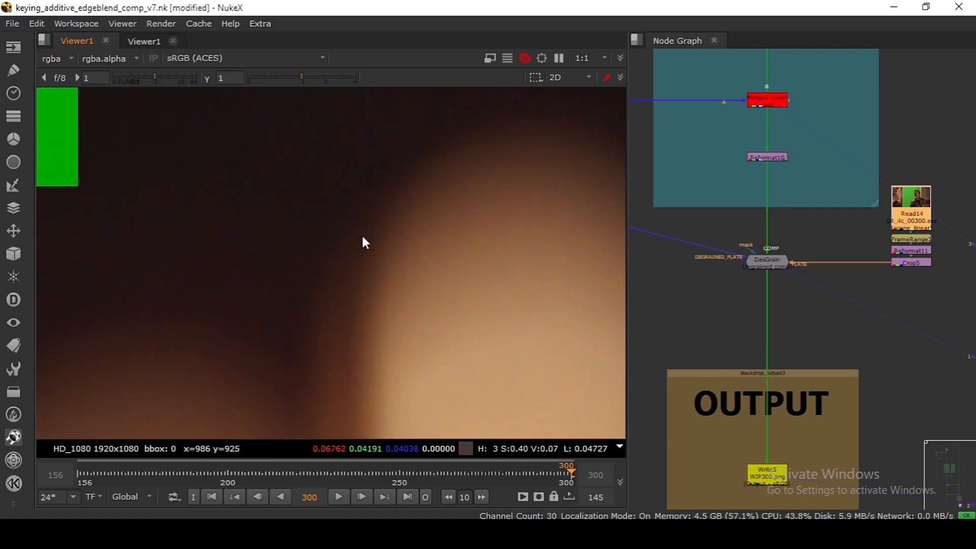
left_click_drag(350, 236, 452, 165)
left_click_drag(254, 254, 336, 145)
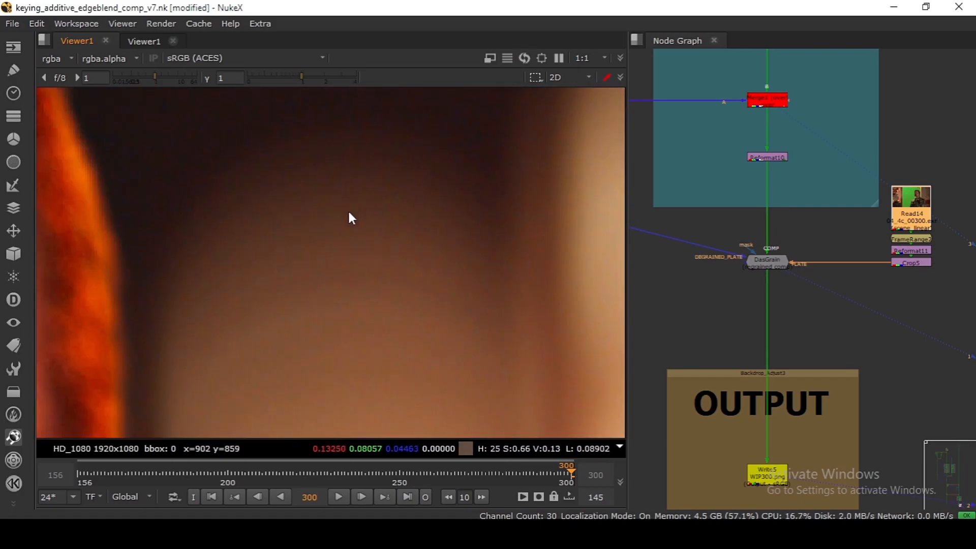
left_click(768, 262)
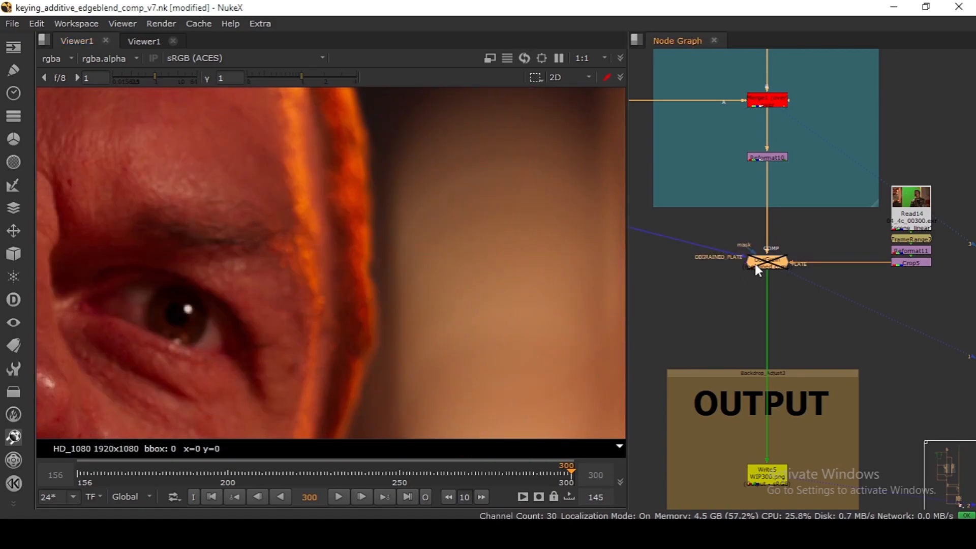
key("1")
left_click(902, 219)
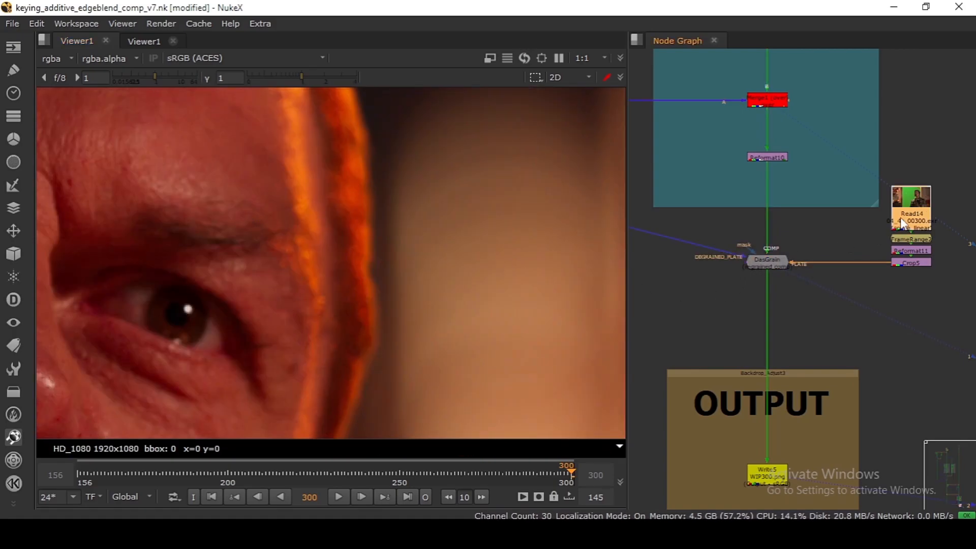
key("1")
left_click(771, 257)
key("1")
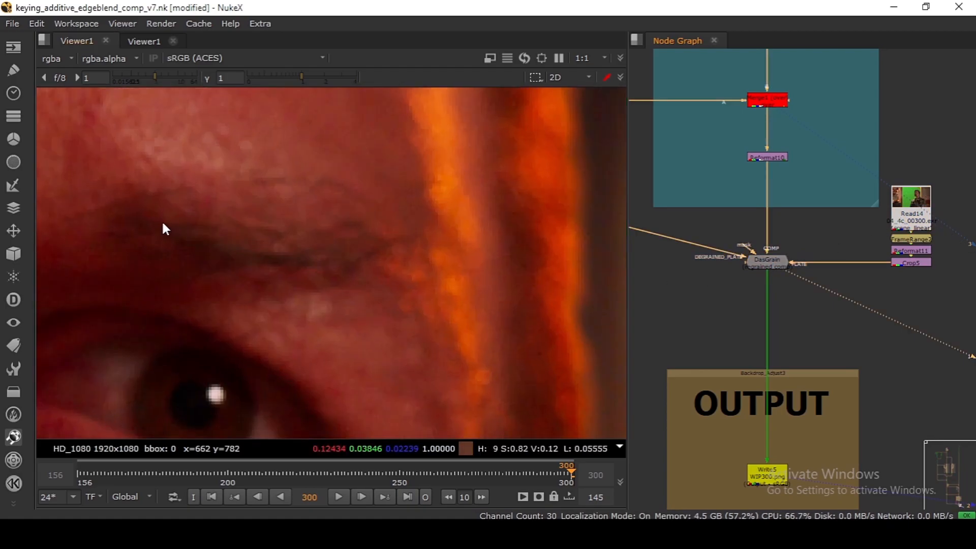
Step: Disable and re-enable DasGrain twice to compare the eyebrow area with and without regraining
key("d")
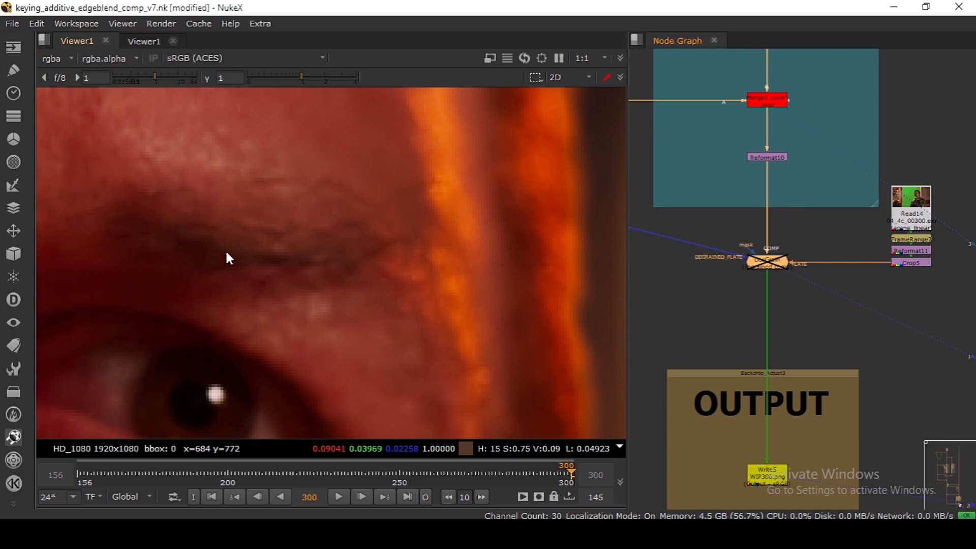
key("d")
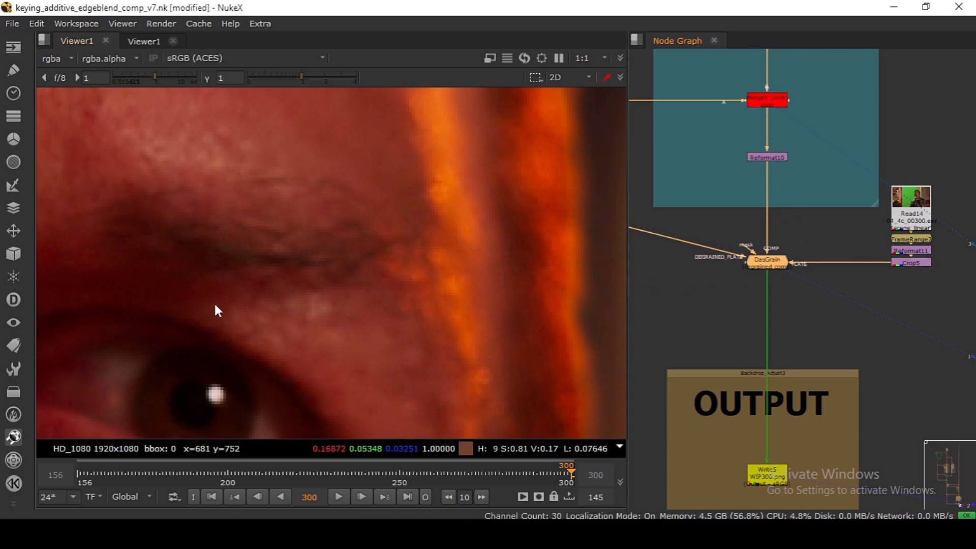
key("d")
key("d")
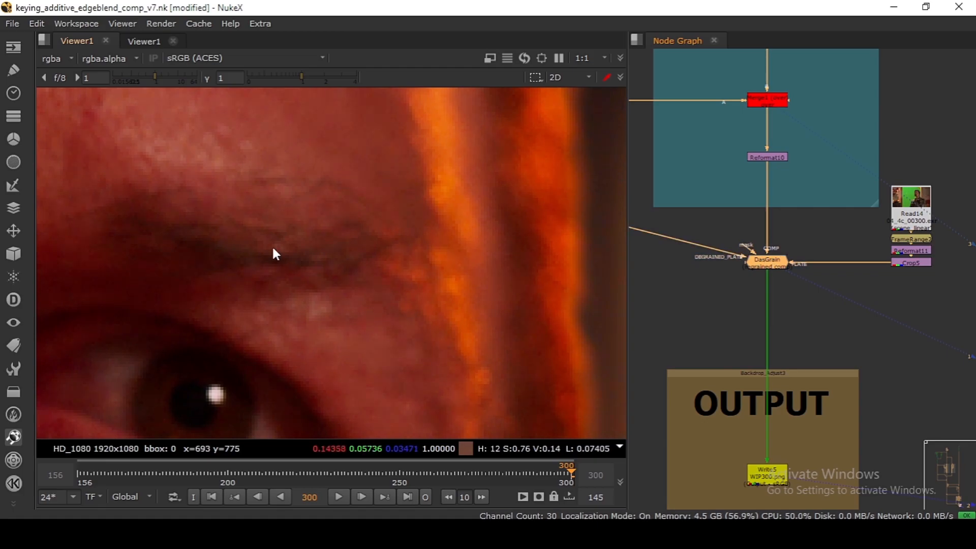
Step: Compare DasGrain's output with the cropped plate in two viewer inputs around the face edge and background, then fit the image in the viewer
left_click(766, 264)
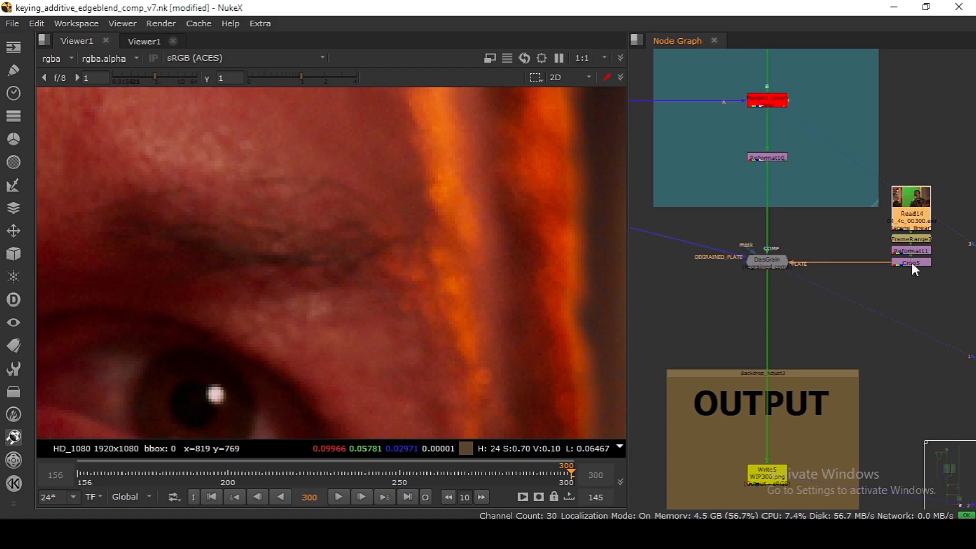
left_click(912, 263, "ctrl+shift")
left_click(765, 267, "ctrl+shift")
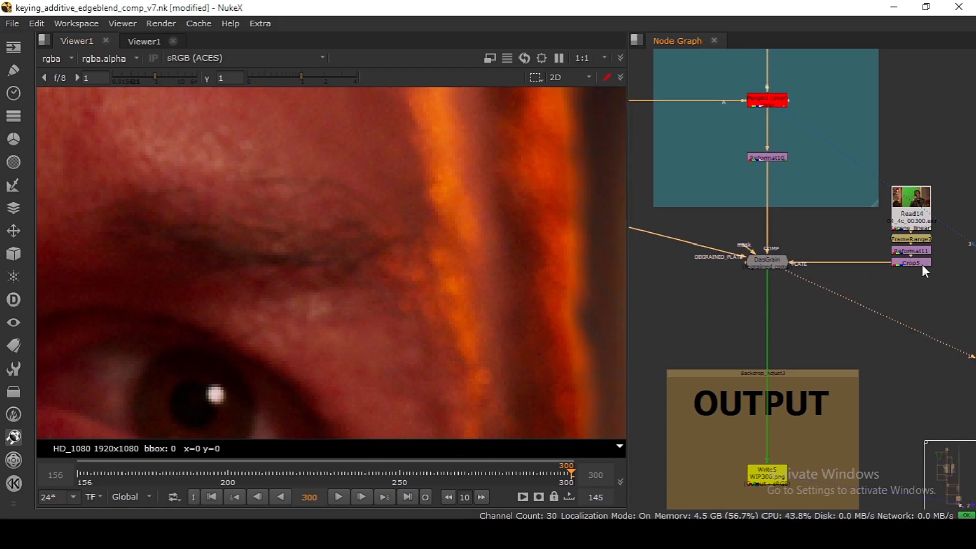
key("2")
key("1")
key("2")
key("1")
key("2")
scroll(472, 236, "down", 4)
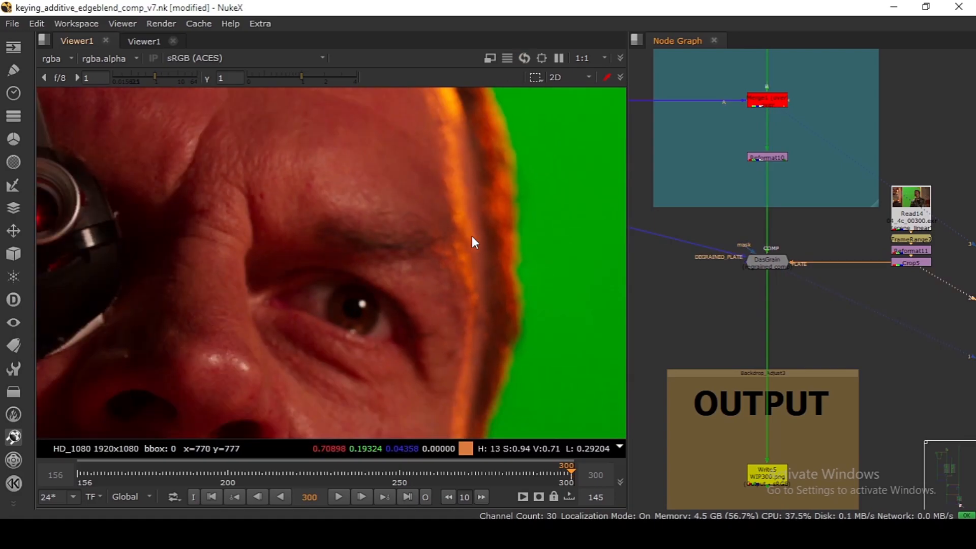
key("1")
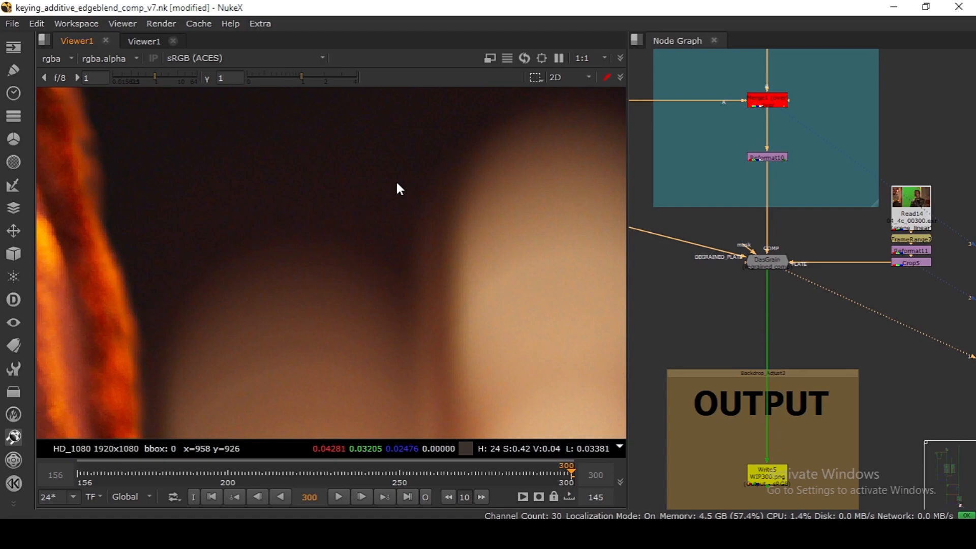
key("2")
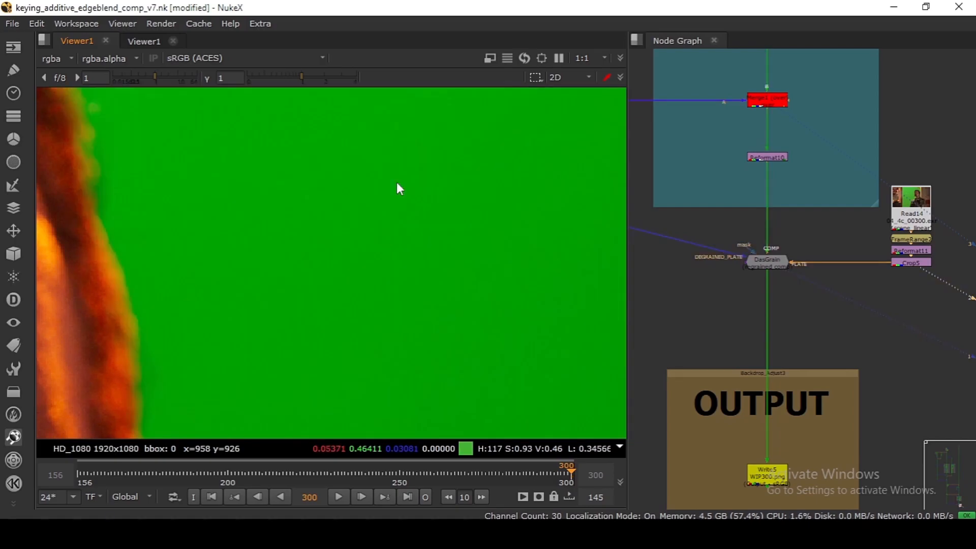
key("1")
key("f")
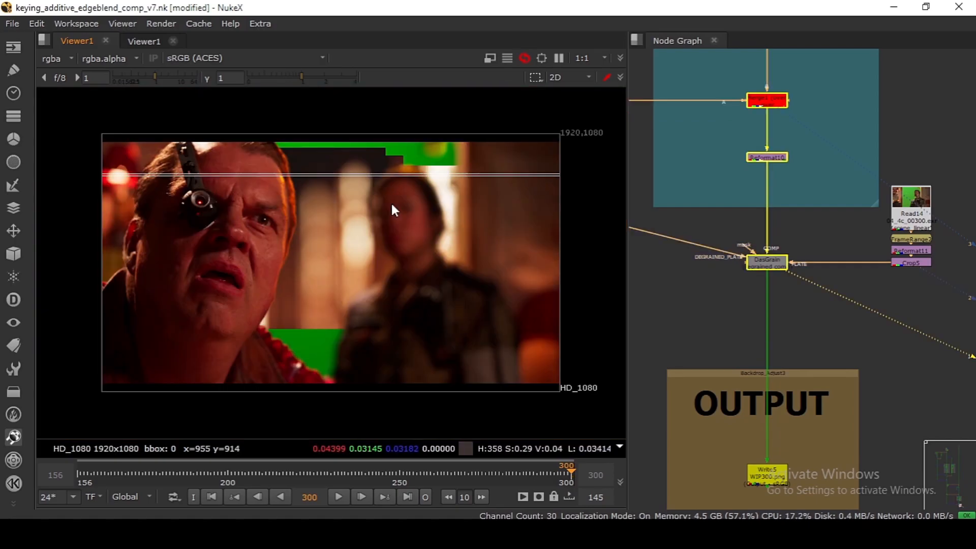
Step: Check the OUTPUT section and frame the entire node graph for an overview of the script
left_click_drag(767, 345, 784, 201)
scroll(784, 202, "down", 4)
scroll(747, 295, "up", 5)
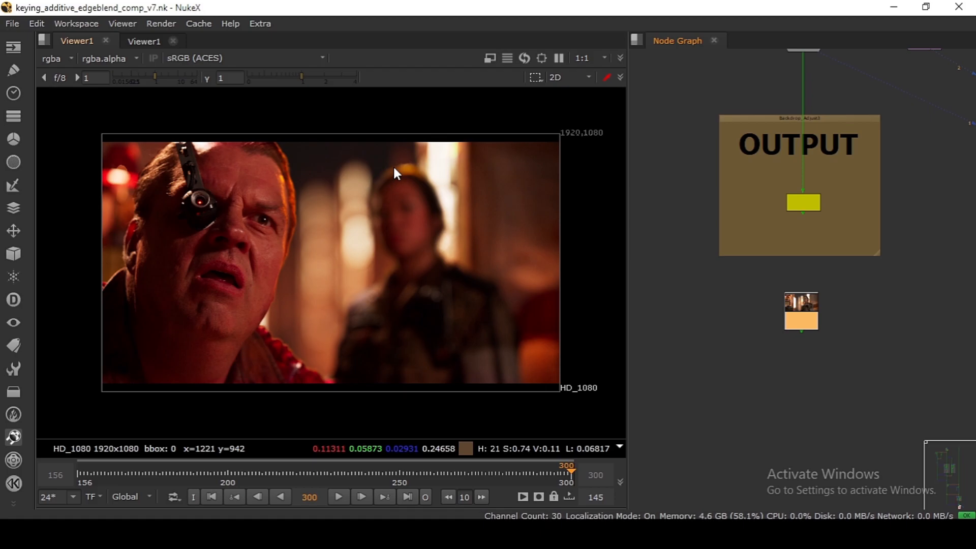
left_click(686, 251)
key("f")
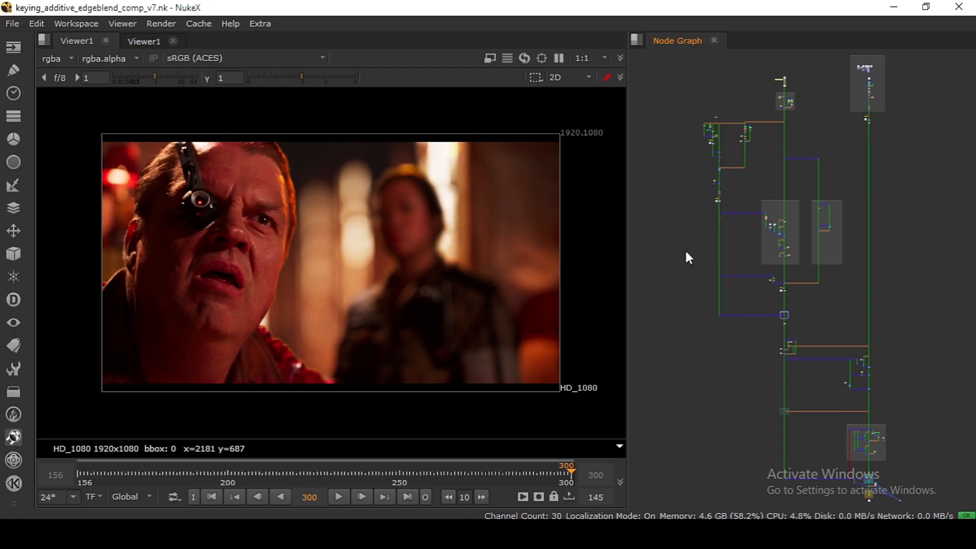